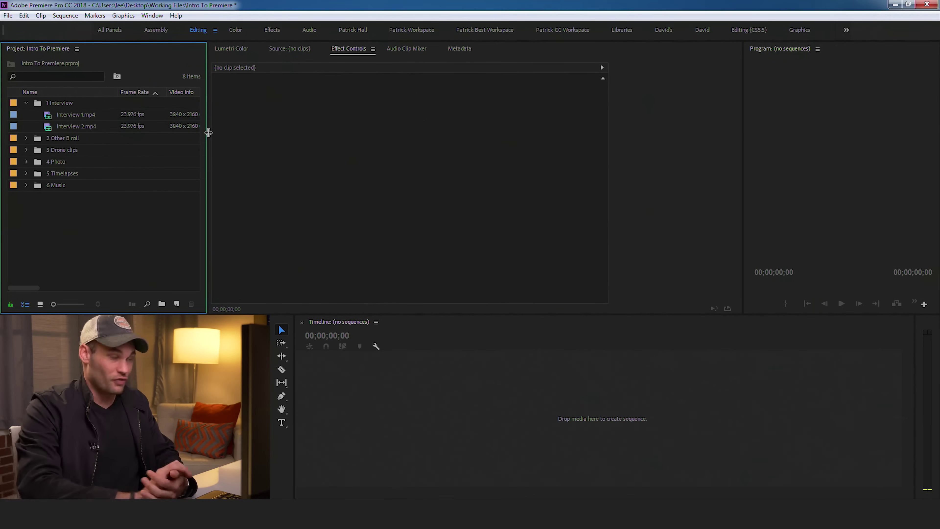
# - Widen the project bin list slightly and create a sequence from Interview 1.mp4 in the empty timeline
pyautogui.moveTo(76, 128)
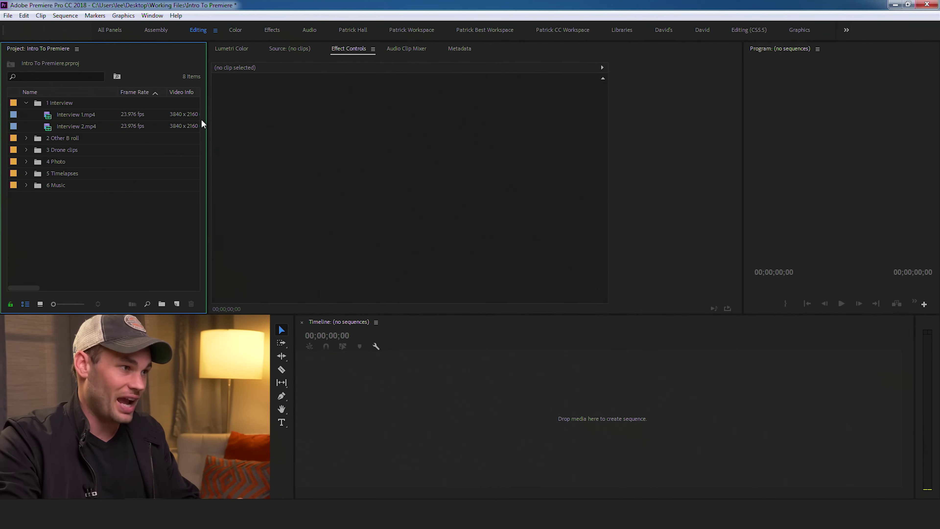
pyautogui.moveTo(206, 121); pyautogui.dragTo(217, 120)
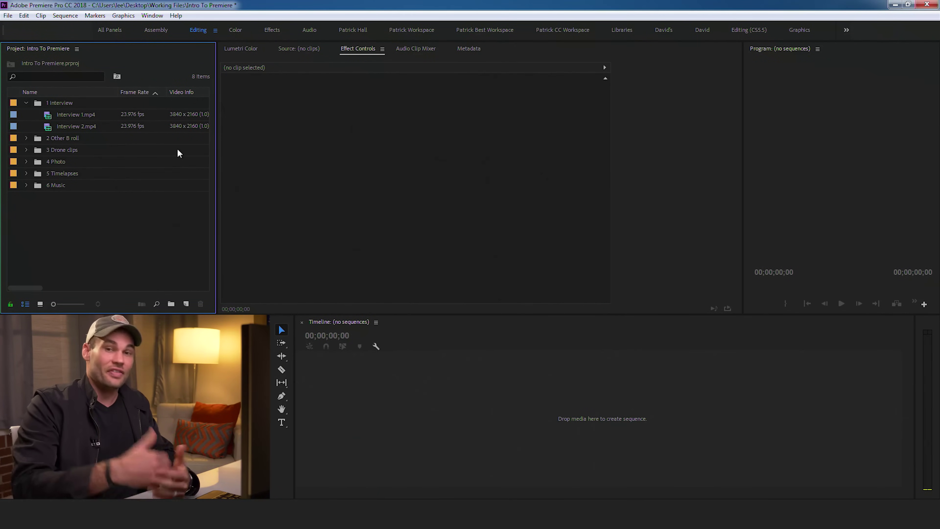
pyautogui.click(52, 116)
pyautogui.moveTo(49, 115); pyautogui.dragTo(298, 267)
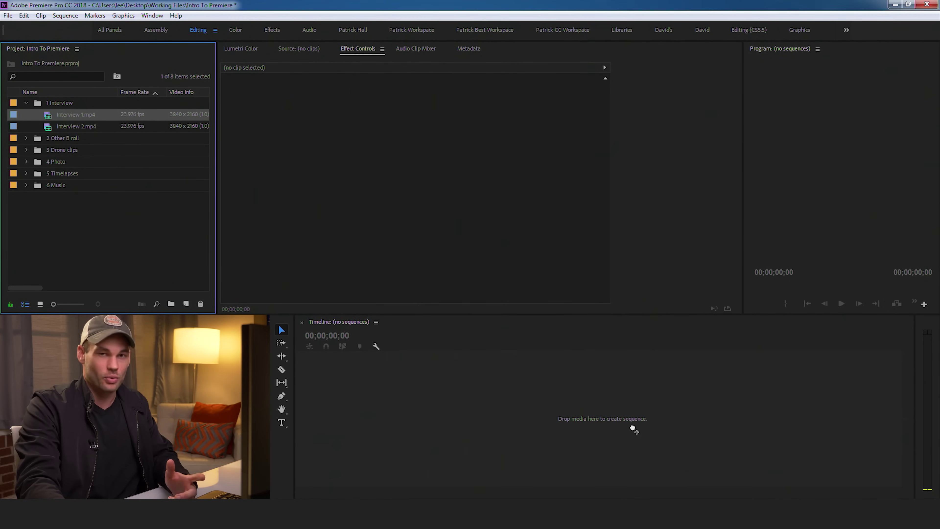
pyautogui.moveTo(633, 429); pyautogui.dragTo(630, 426)
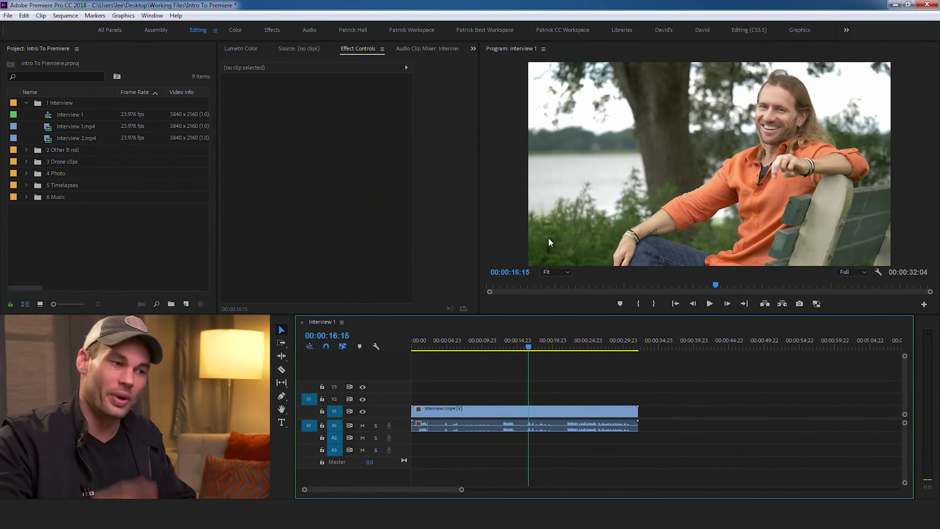
# - Scrub through the Interview 1 sequence and play short stretches to preview the footage
pyautogui.moveTo(461, 344)
pyautogui.mouseDown()
pyautogui.moveTo(426, 346)
pyautogui.moveTo(566, 343)
pyautogui.moveTo(416, 350)
pyautogui.moveTo(540, 348)
pyautogui.moveTo(475, 350)
pyautogui.mouseUp()
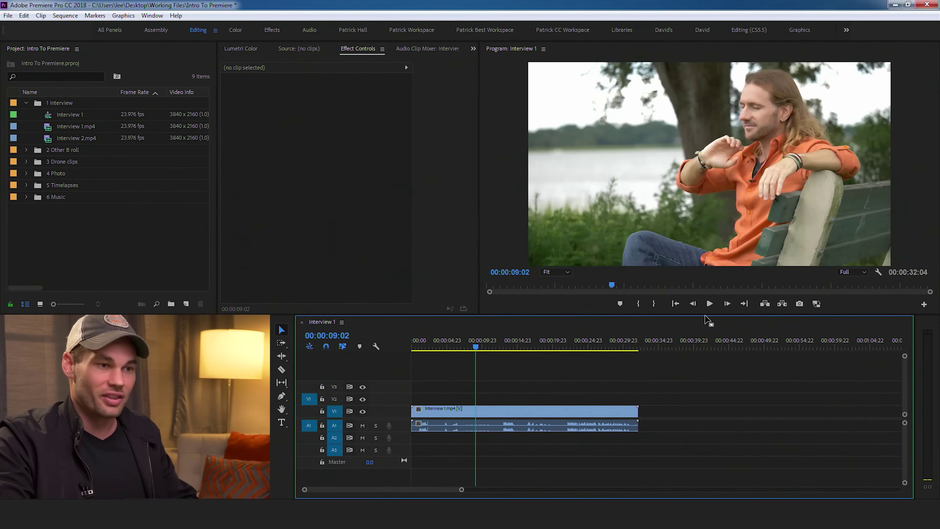
pyautogui.click(709, 303)
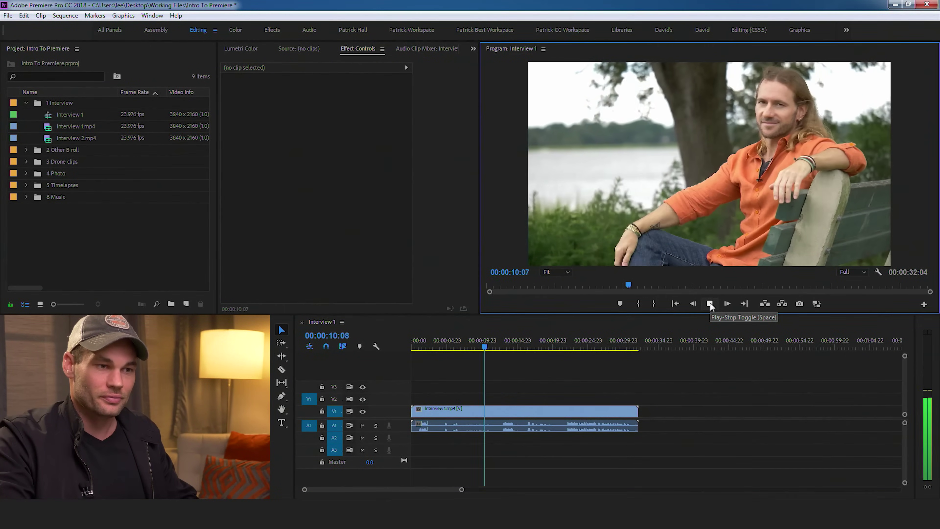
pyautogui.click(710, 303)
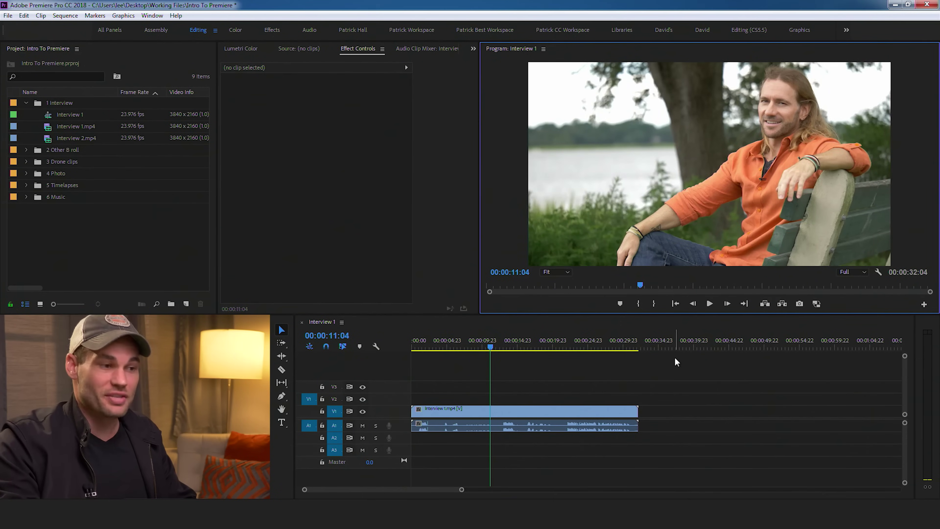
pyautogui.press('space')
pyautogui.press('space')
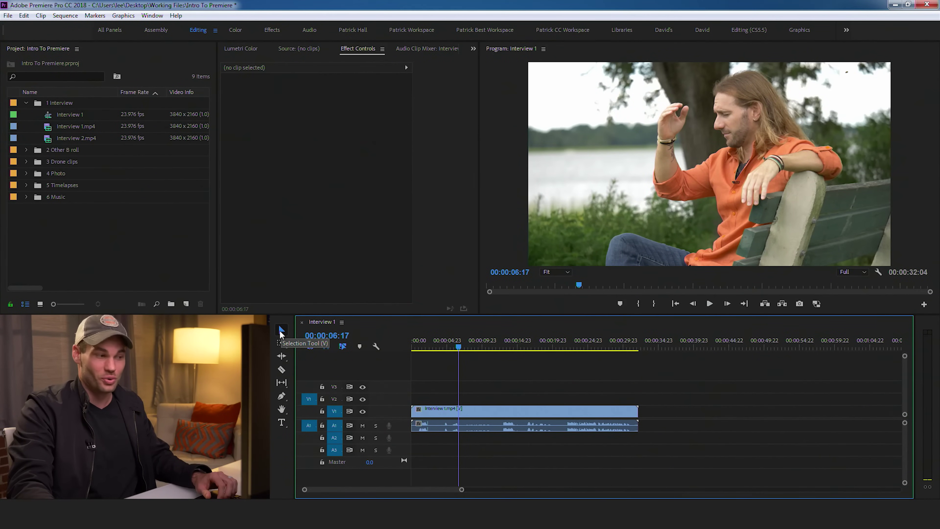
# - Split the Interview 1 clip at about 10 seconds with the Razor tool and move its second piece later, leaving a gap
pyautogui.click(281, 370)
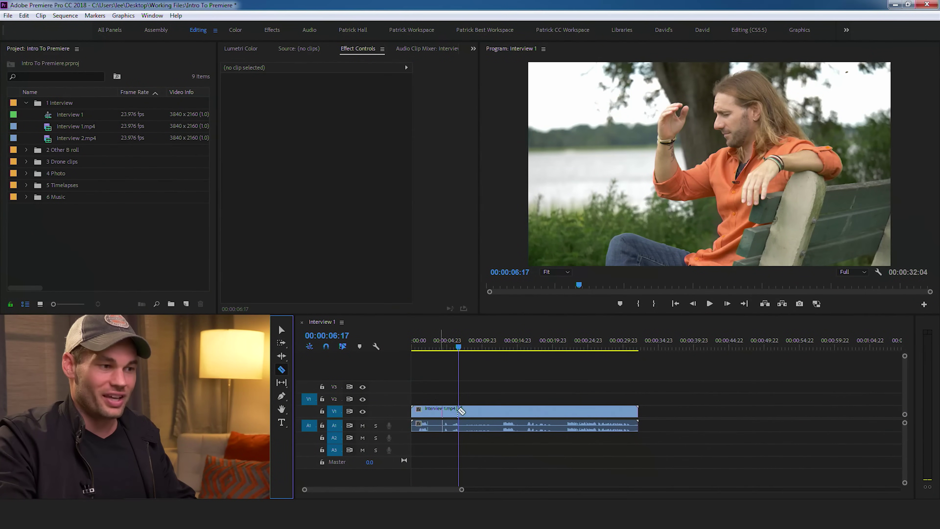
pyautogui.click(487, 409)
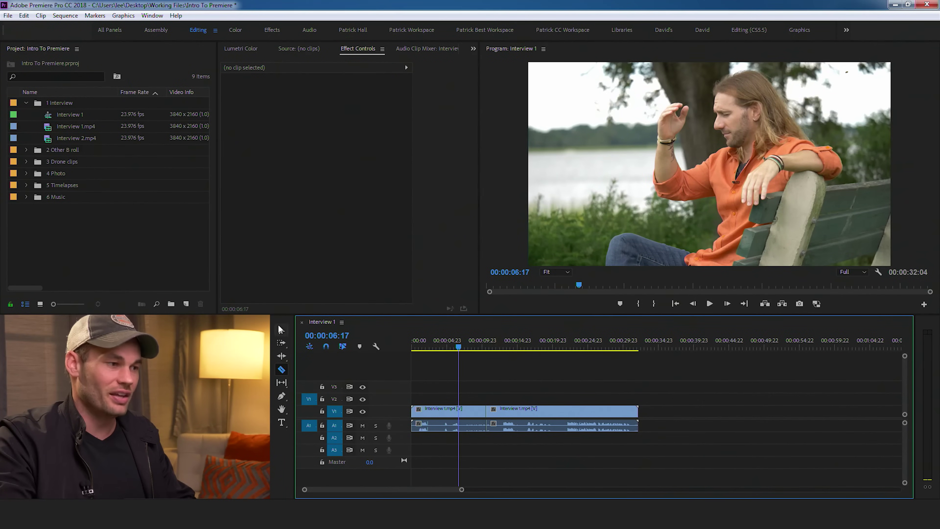
pyautogui.click(281, 329)
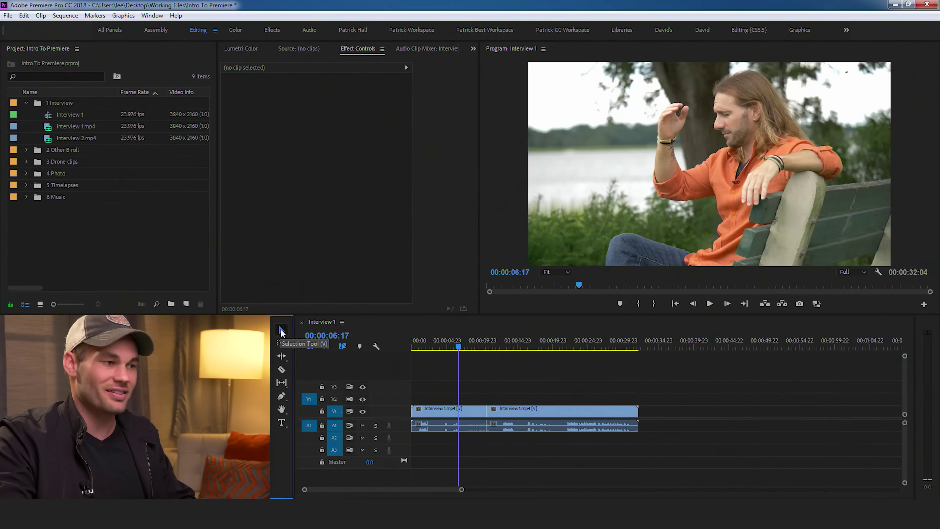
pyautogui.click(514, 410)
pyautogui.moveTo(537, 414); pyautogui.dragTo(616, 415)
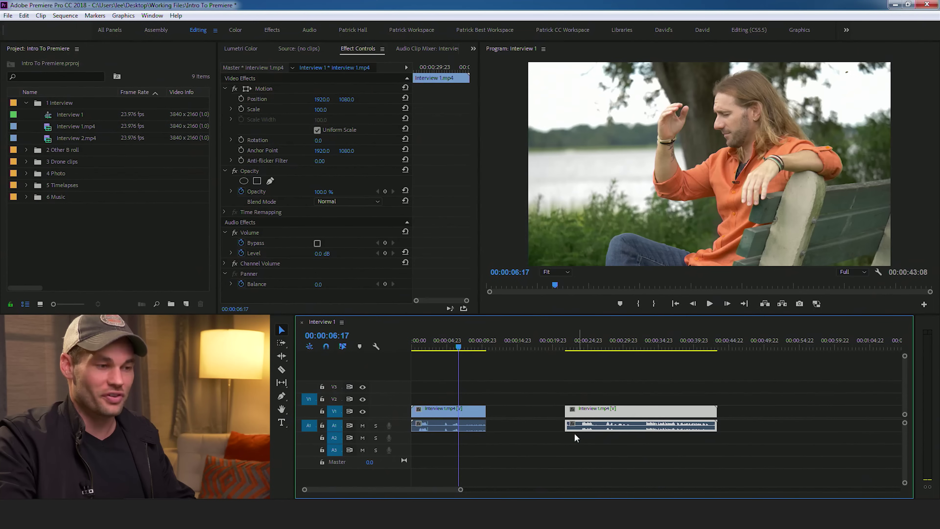
# - Move the first piece behind the second and razor the second piece at four more points
pyautogui.moveTo(443, 412); pyautogui.dragTo(787, 412)
pyautogui.press('c')
pyautogui.click(628, 410)
pyautogui.click(653, 410)
pyautogui.click(687, 410)
pyautogui.click(707, 410)
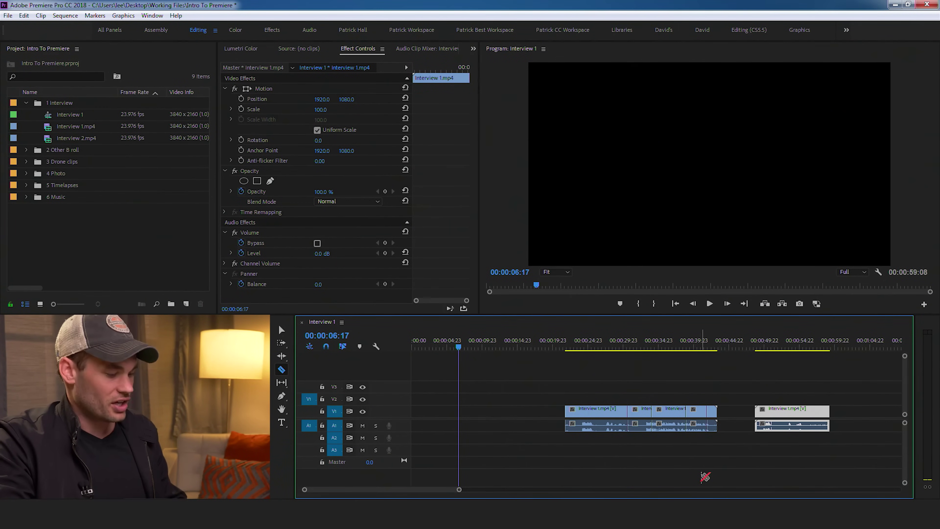
# - Undo all the razor cuts and clip moves made to the Interview 1 clip
pyautogui.hotkey('ctrl', 'z')
pyautogui.hotkey('ctrl', 'z')
pyautogui.hotkey('ctrl', 'z')
pyautogui.hotkey('ctrl', 'z')
pyautogui.hotkey('ctrl', 'z')
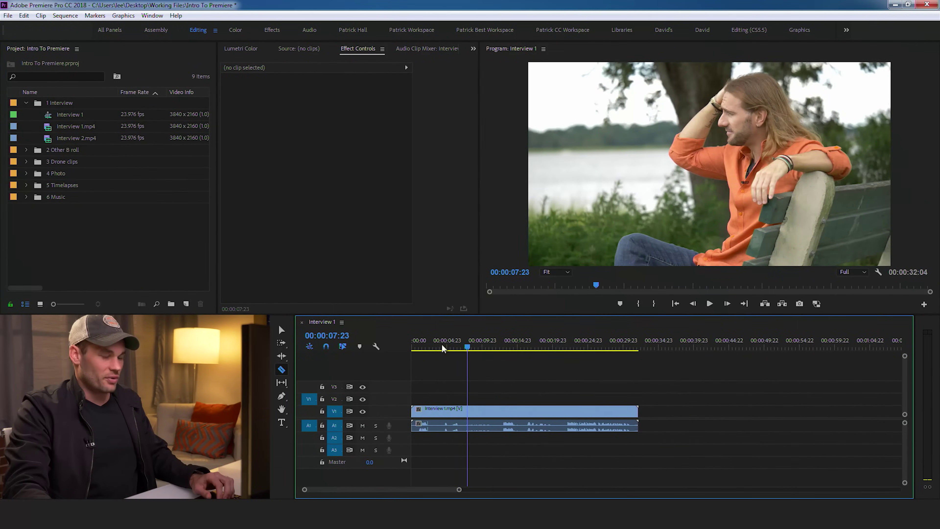
# - Place Interview 2.mp4 on V2 above the Interview 1 clip, with its audio on A2, starting at the beginning of the sequence
pyautogui.moveTo(443, 346); pyautogui.dragTo(445, 348)
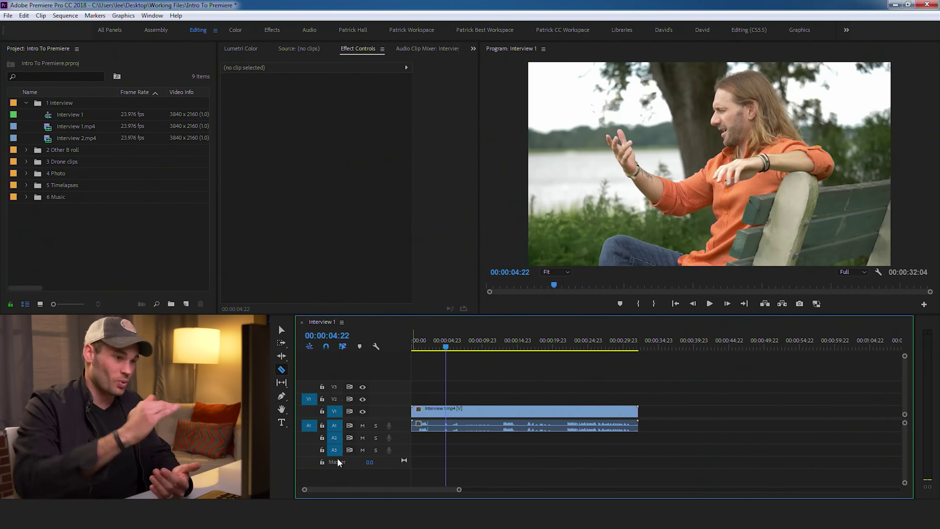
pyautogui.press('v')
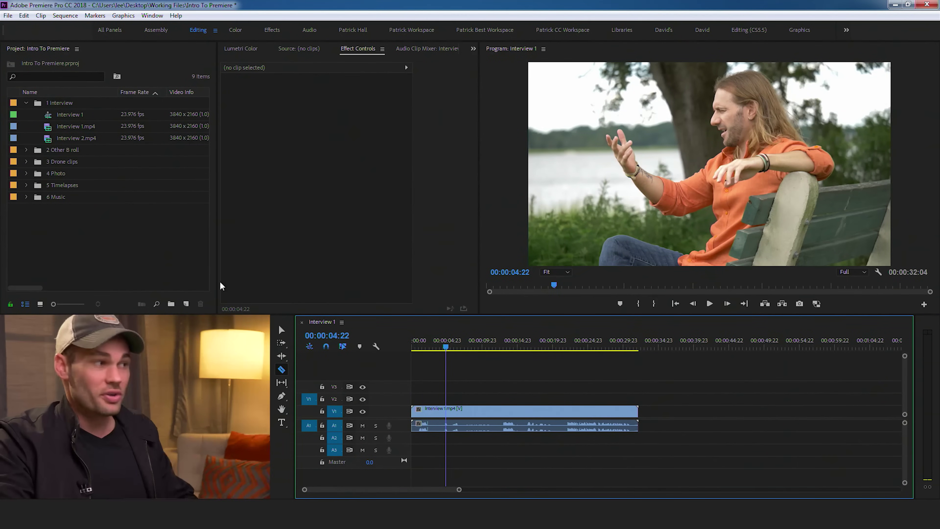
pyautogui.click(62, 142)
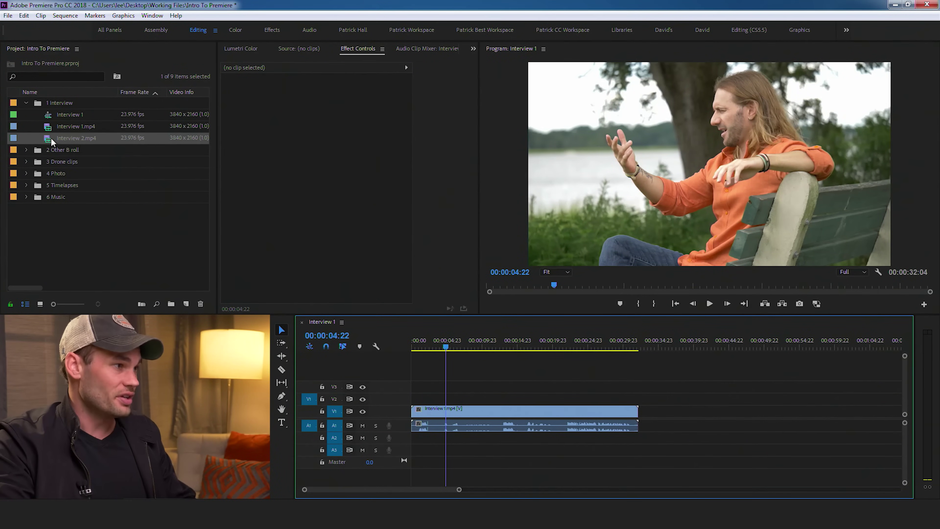
pyautogui.click(85, 145)
pyautogui.moveTo(84, 144); pyautogui.dragTo(533, 409)
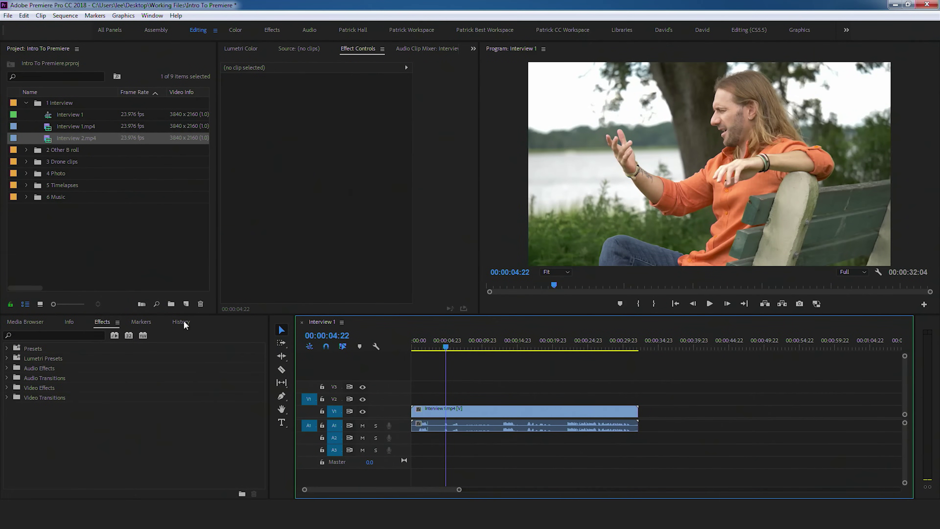
pyautogui.click(181, 322)
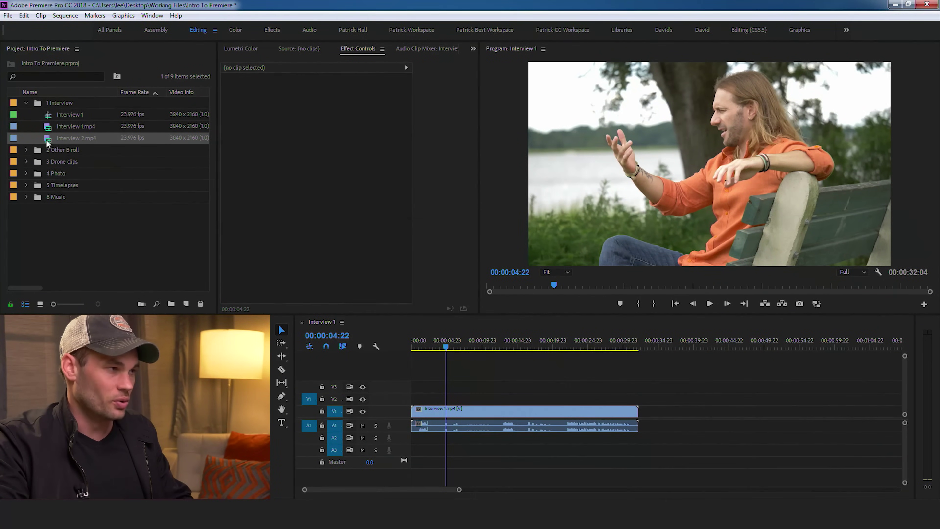
pyautogui.moveTo(45, 139); pyautogui.dragTo(434, 393)
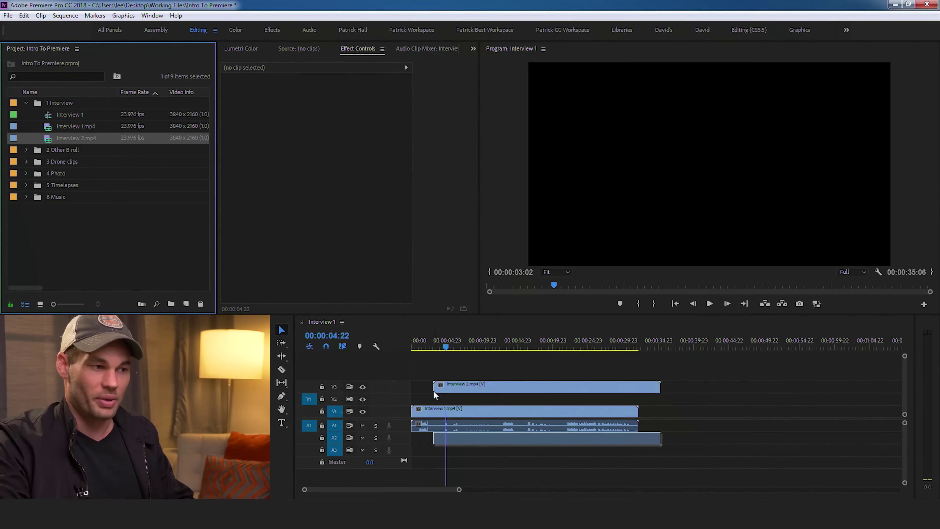
pyautogui.moveTo(460, 390); pyautogui.dragTo(518, 403)
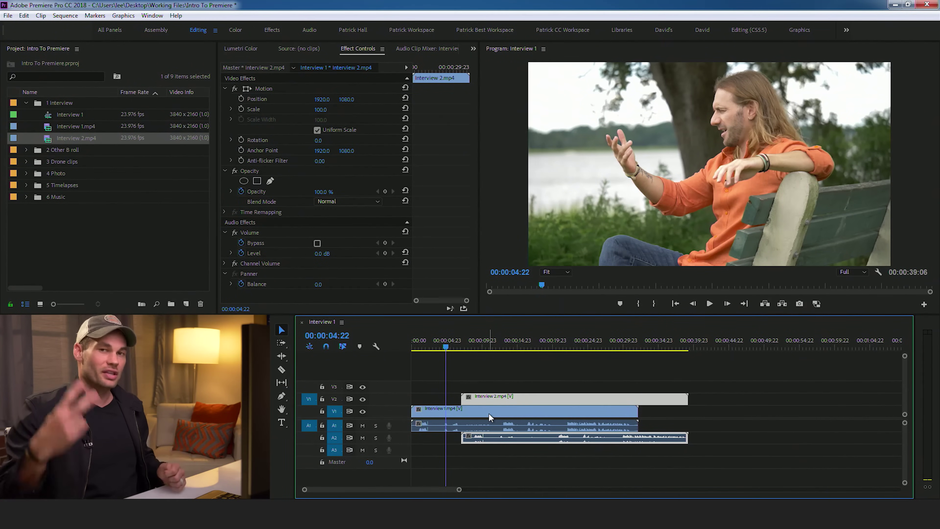
pyautogui.click(502, 377)
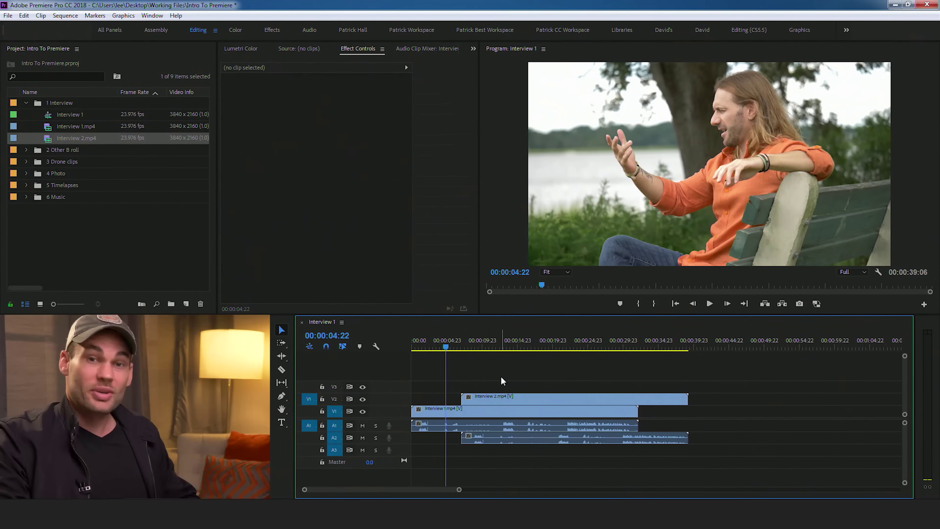
pyautogui.moveTo(503, 395); pyautogui.dragTo(453, 397)
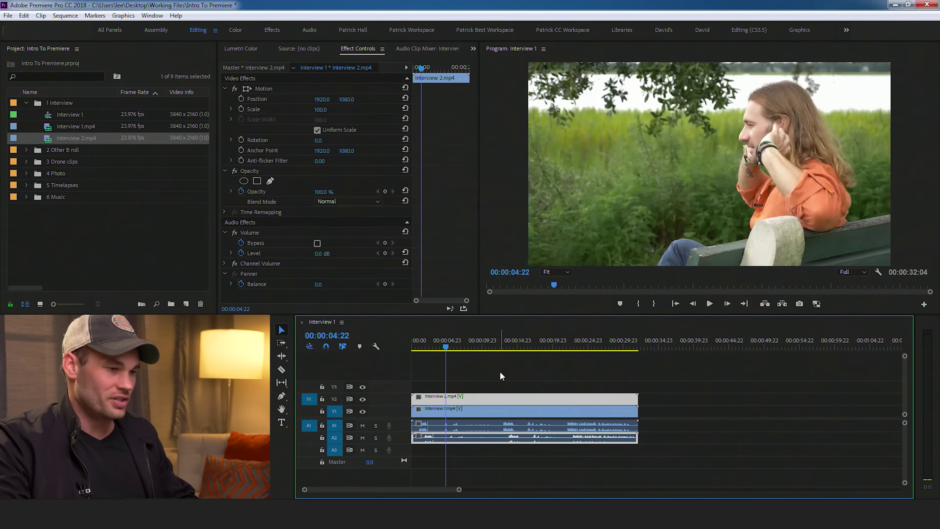
# - Play the stacked interview clips from the start to check how their audio lines up
pyautogui.click(415, 346)
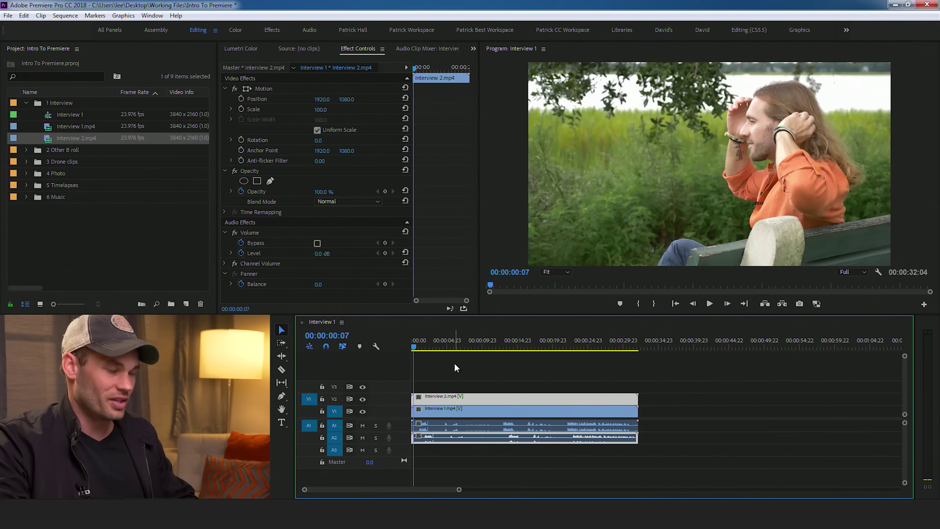
pyautogui.press('space')
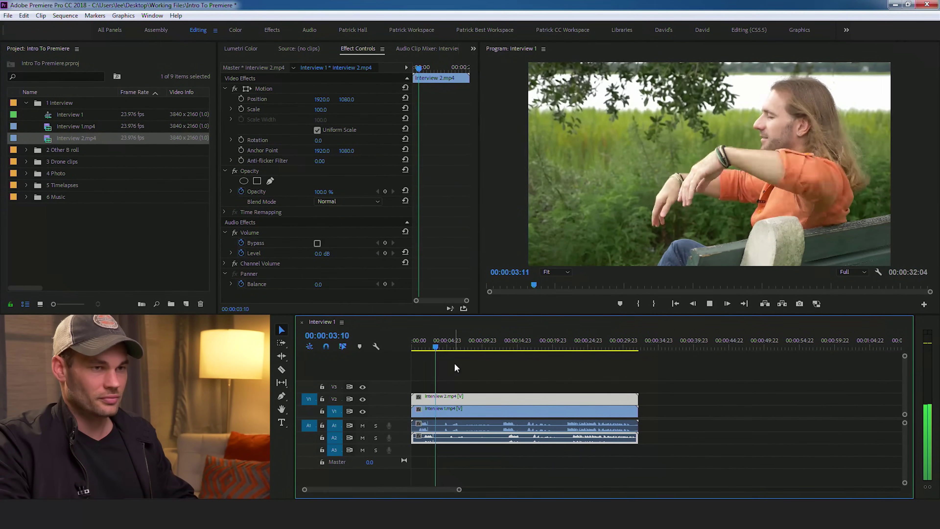
pyautogui.press('space')
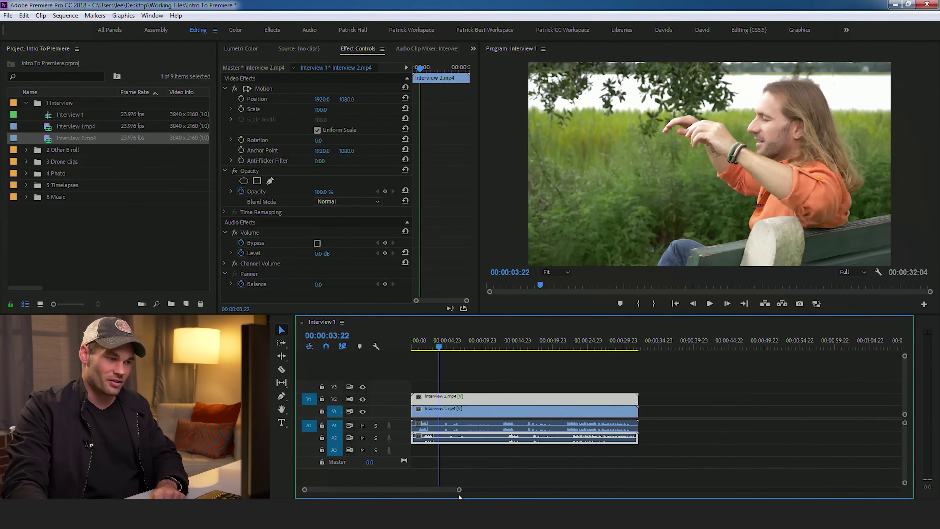
# - Shift the Interview 1 clip about 18 frames later so its clap peak lines up with the one in Interview 2's audio
pyautogui.moveTo(460, 490); pyautogui.dragTo(440, 493)
pyautogui.scroll(3, 421, 496)
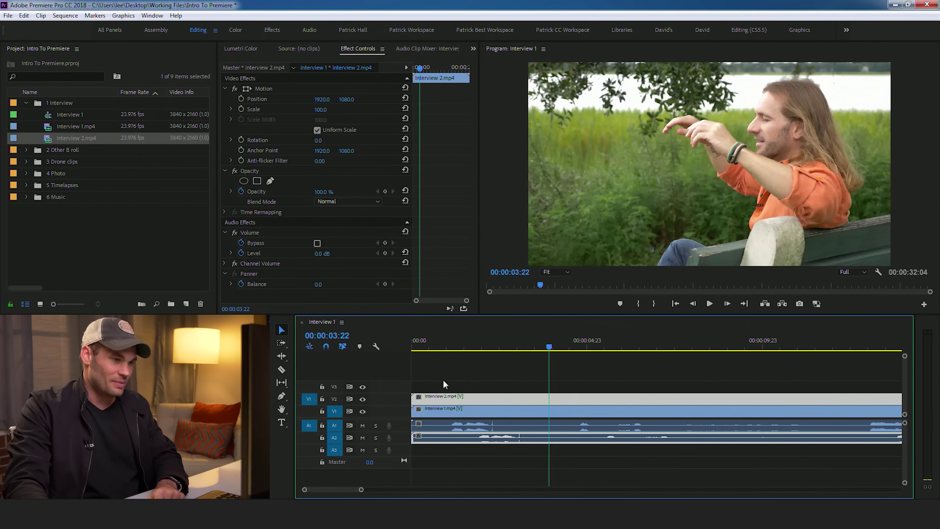
pyautogui.moveTo(486, 347); pyautogui.dragTo(498, 347)
pyautogui.moveTo(361, 490); pyautogui.dragTo(347, 491)
pyautogui.moveTo(633, 414); pyautogui.dragTo(730, 417)
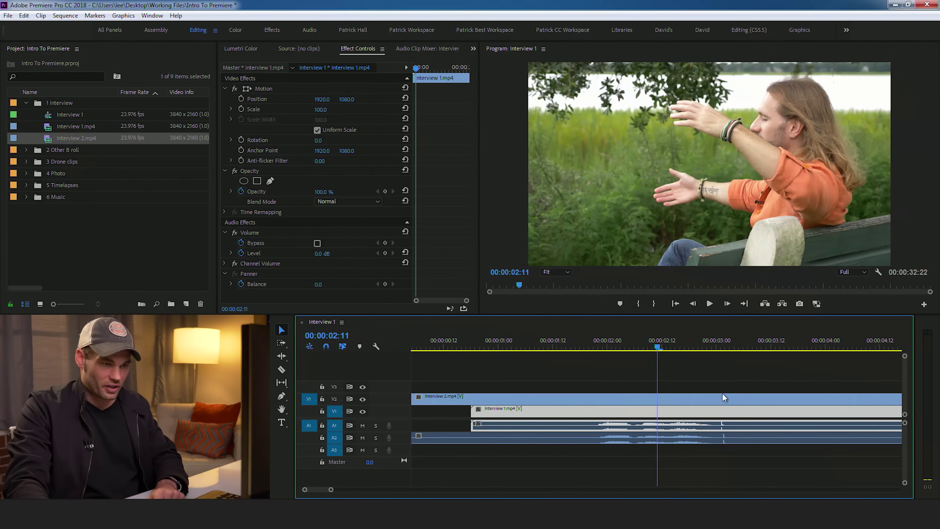
pyautogui.click(716, 347)
pyautogui.moveTo(331, 491); pyautogui.dragTo(318, 492)
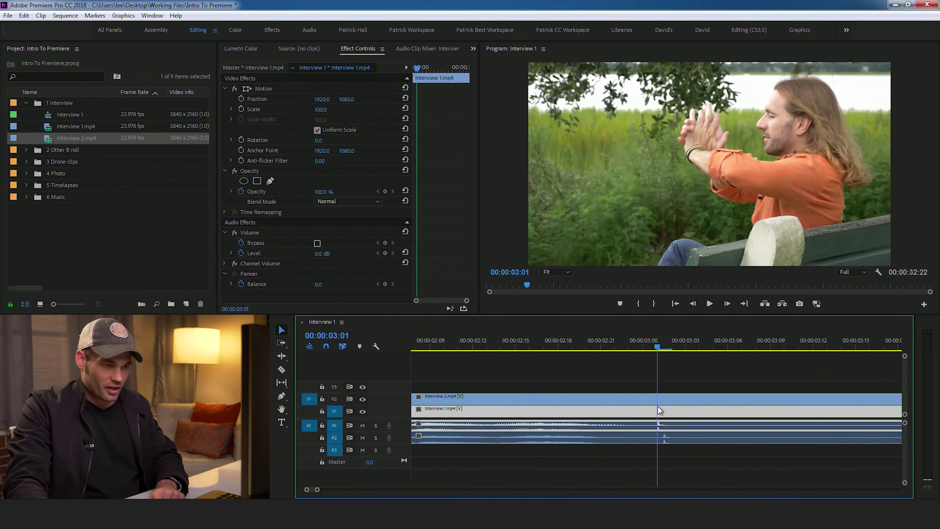
pyautogui.moveTo(656, 415); pyautogui.dragTo(677, 412)
pyautogui.click(679, 370)
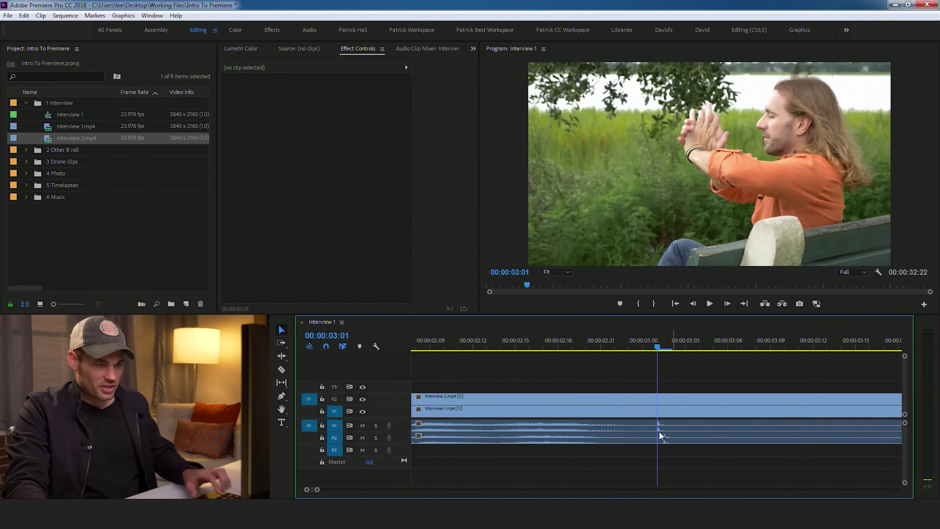
# - Play the aligned clips from near the start through the clap to check the audio sync
pyautogui.press('-')
pyautogui.press('-')
pyautogui.press('-')
pyautogui.press('-')
pyautogui.press('-')
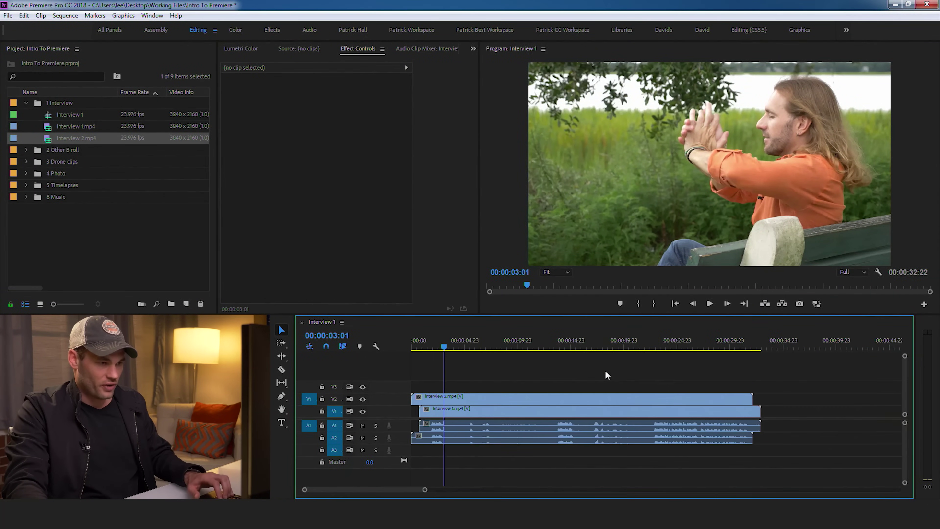
pyautogui.click(427, 341)
pyautogui.press('space')
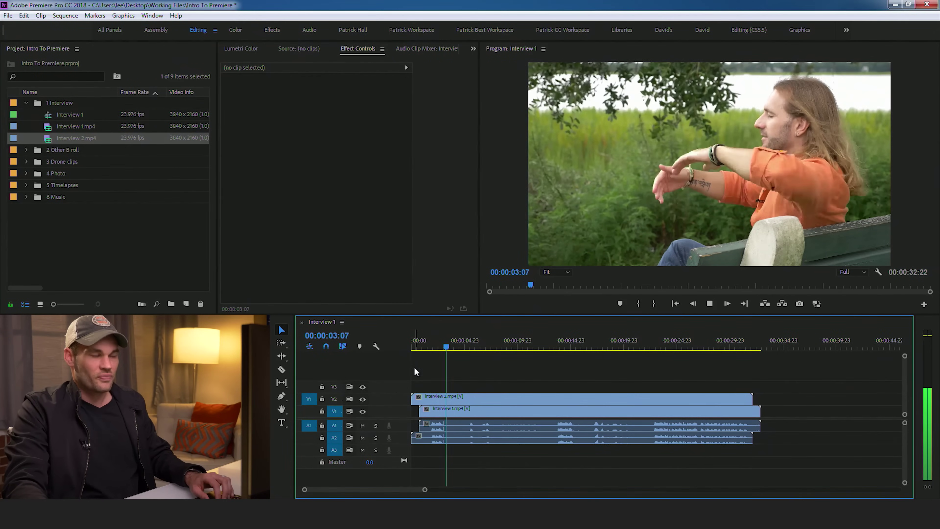
pyautogui.press('space')
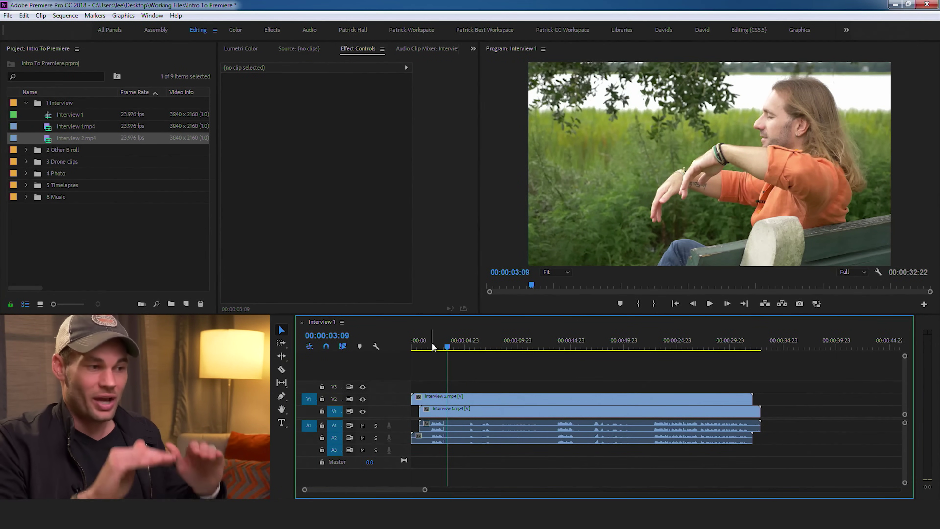
pyautogui.click(439, 400)
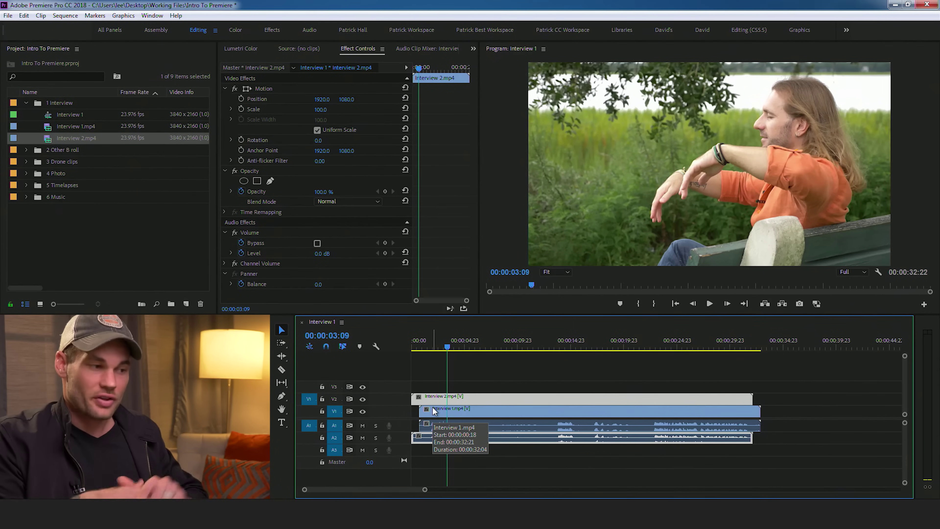
pyautogui.click(433, 371)
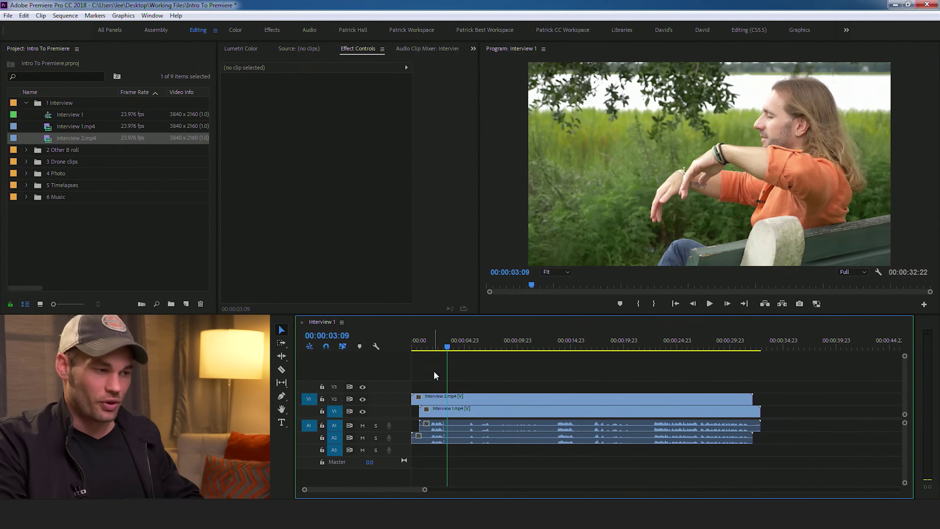
# - Mute A2 and play through the clap near the sequence start to hear only Interview 1's audio, restoring A2 when finished
pyautogui.click(362, 437)
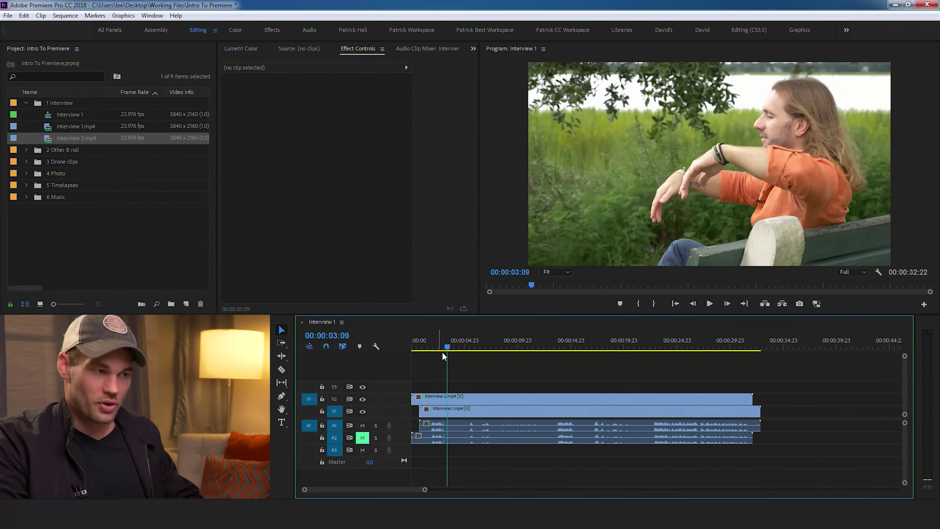
pyautogui.click(440, 343)
pyautogui.moveTo(440, 341); pyautogui.dragTo(427, 342)
pyautogui.press('space')
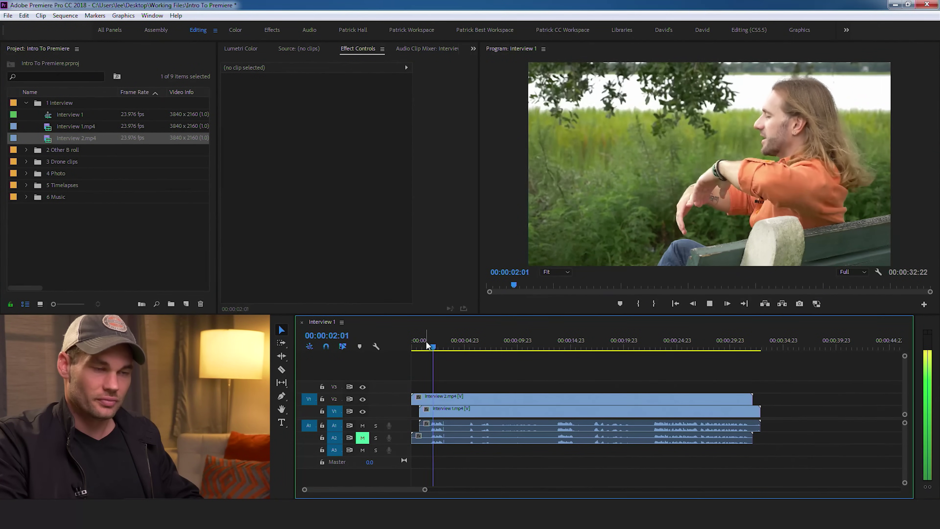
pyautogui.press('space')
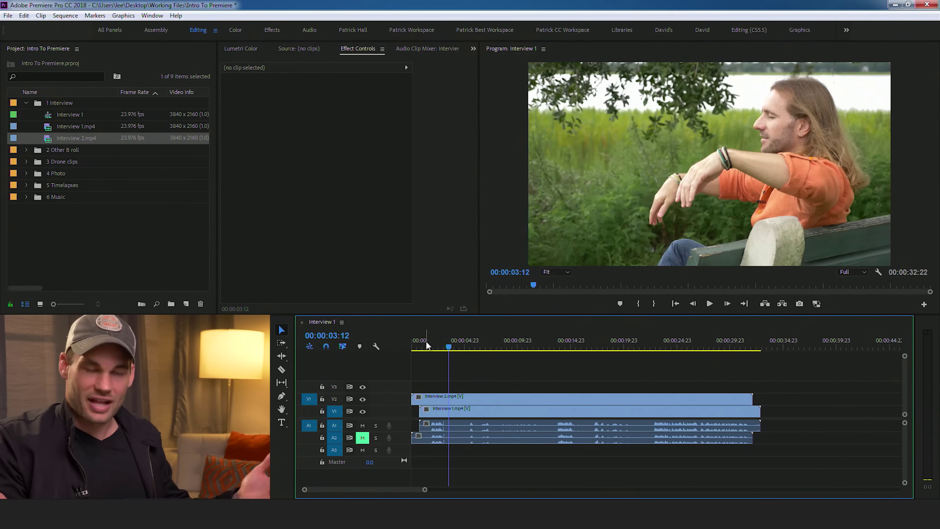
pyautogui.click(365, 440)
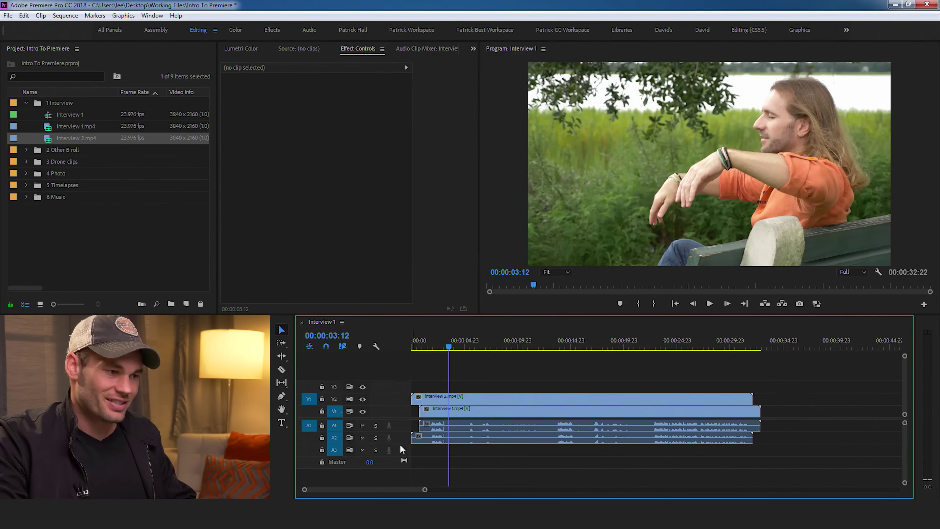
# - Enlarge the A1 and A2 tracks and try silencing Interview 2's audio by lowering its clip volume line
pyautogui.moveTo(401, 444)
pyautogui.mouseDown()
pyautogui.moveTo(400, 458)
pyautogui.moveTo(401, 442)
pyautogui.mouseUp()
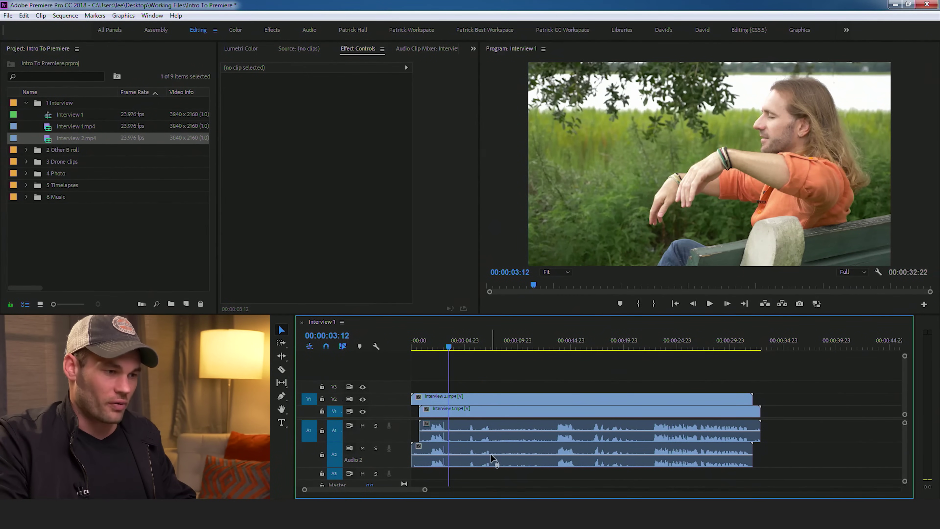
pyautogui.moveTo(489, 456); pyautogui.dragTo(489, 475)
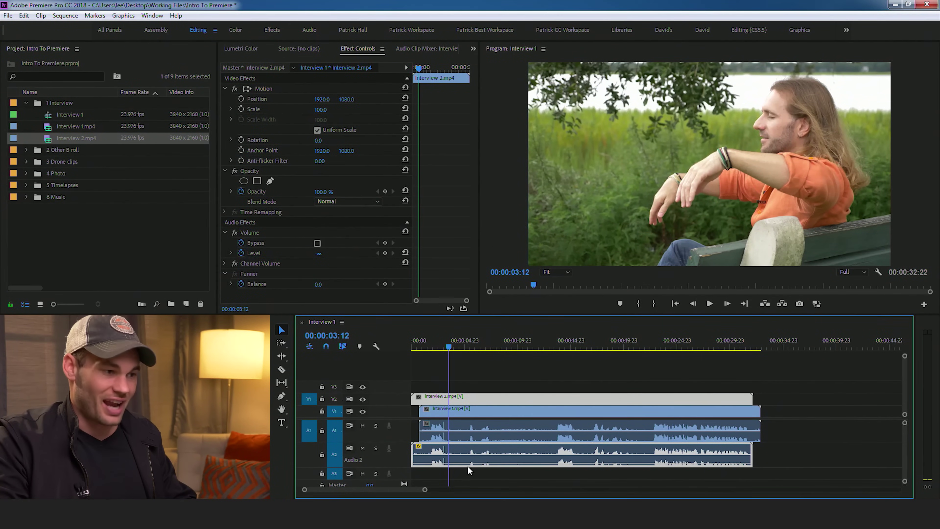
pyautogui.moveTo(470, 466); pyautogui.dragTo(472, 455)
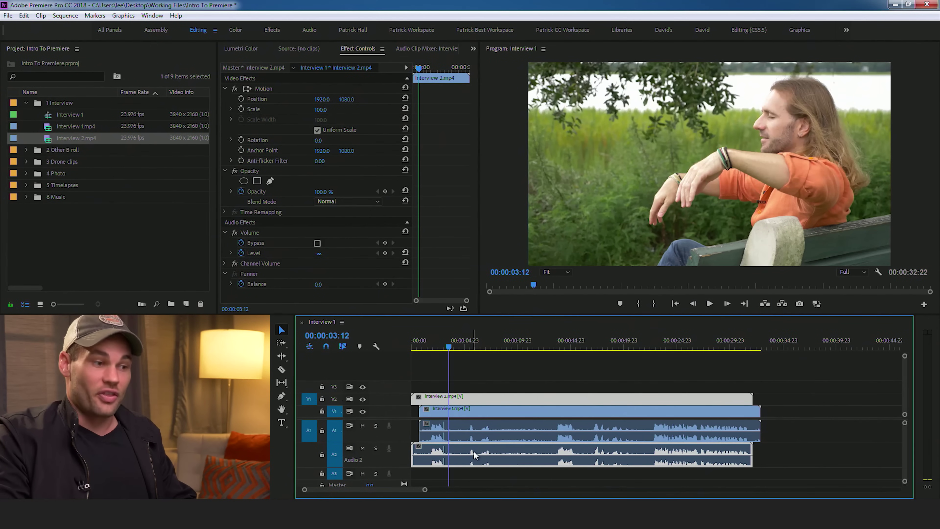
# - Try adjusting the audio gain of the Interview 2 clip by -96 dB
pyautogui.rightClick(483, 454)
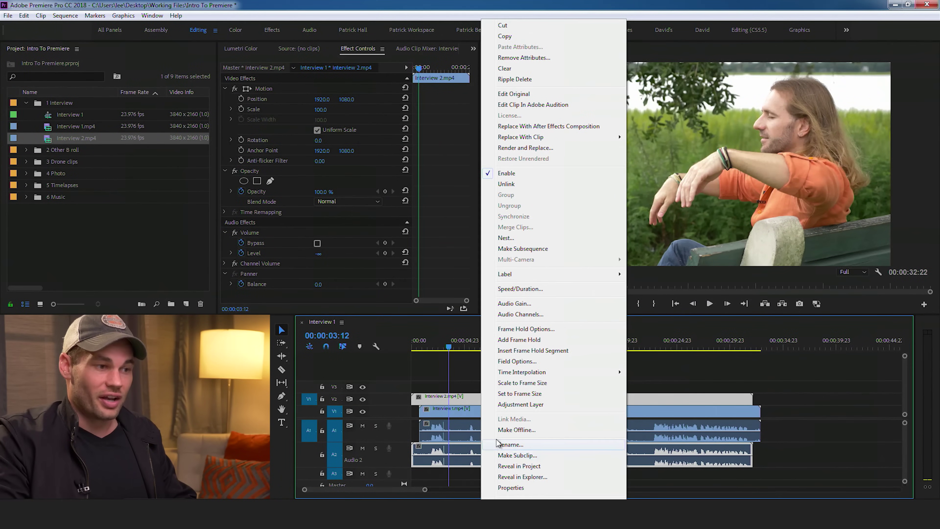
pyautogui.click(517, 304)
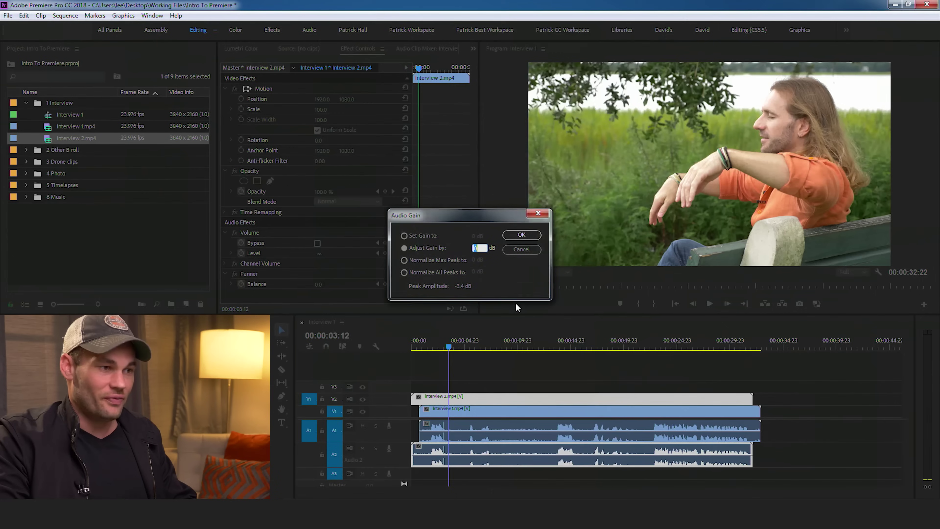
pyautogui.write('-96')
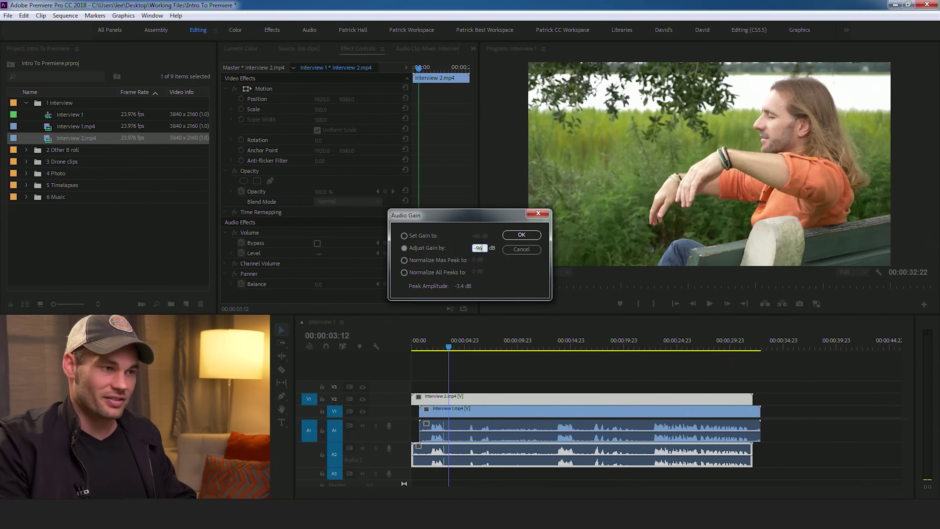
pyautogui.press('Return')
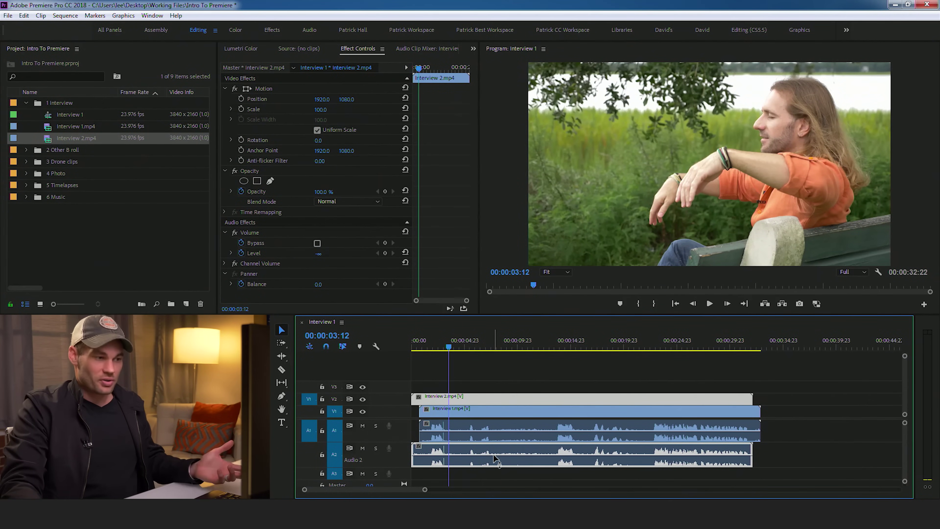
# - Silence Interview 2's audio on A2 by lowering its clip volume line all the way down
pyautogui.moveTo(494, 456); pyautogui.dragTo(493, 463)
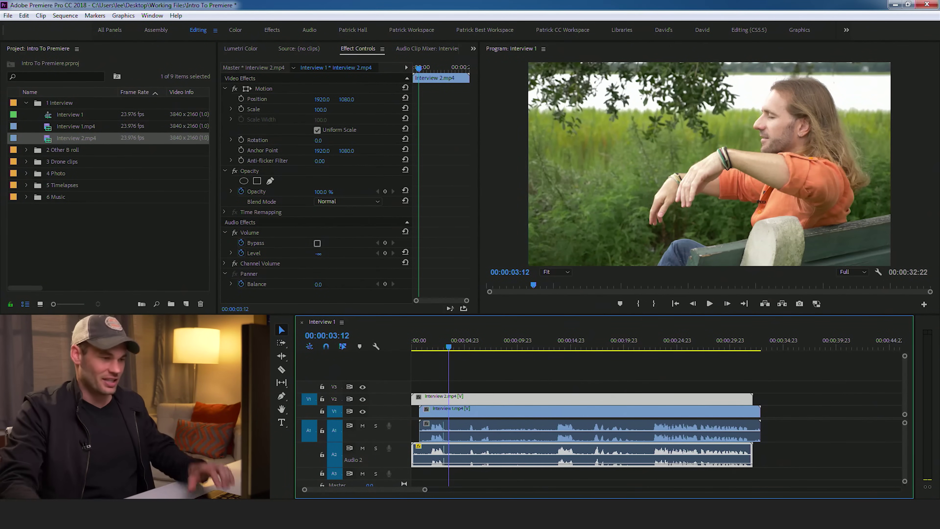
pyautogui.click(474, 365)
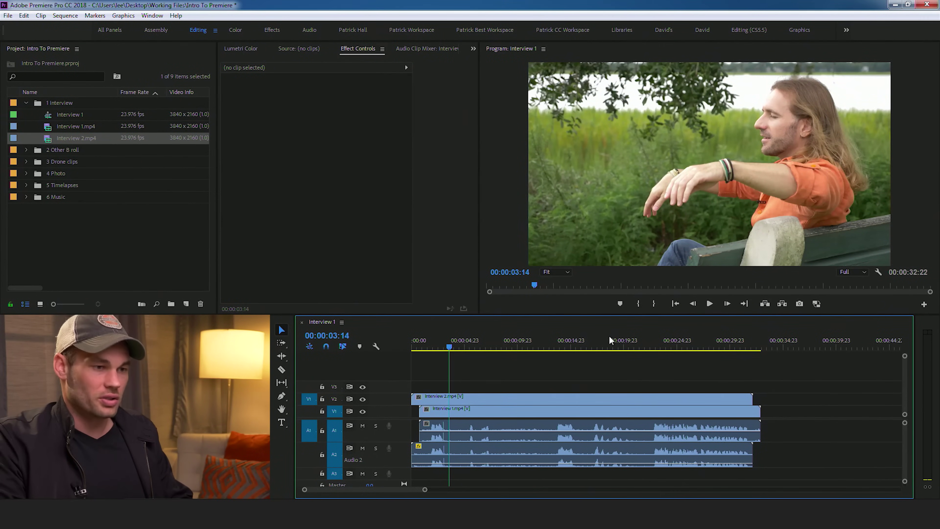
# - Play the sequence from 00:00:09:05 to check the sound with Interview 2's audio turned down
pyautogui.moveTo(452, 344); pyautogui.dragTo(509, 344)
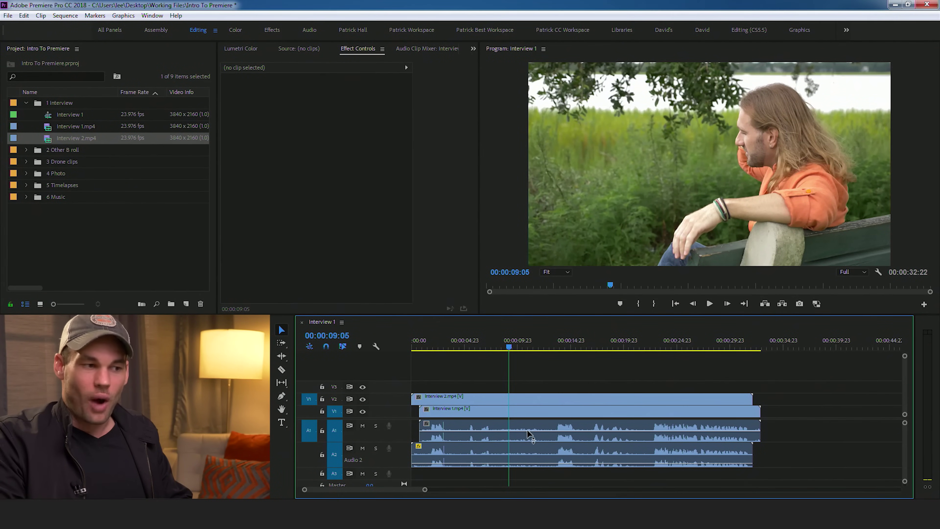
pyautogui.moveTo(544, 430)
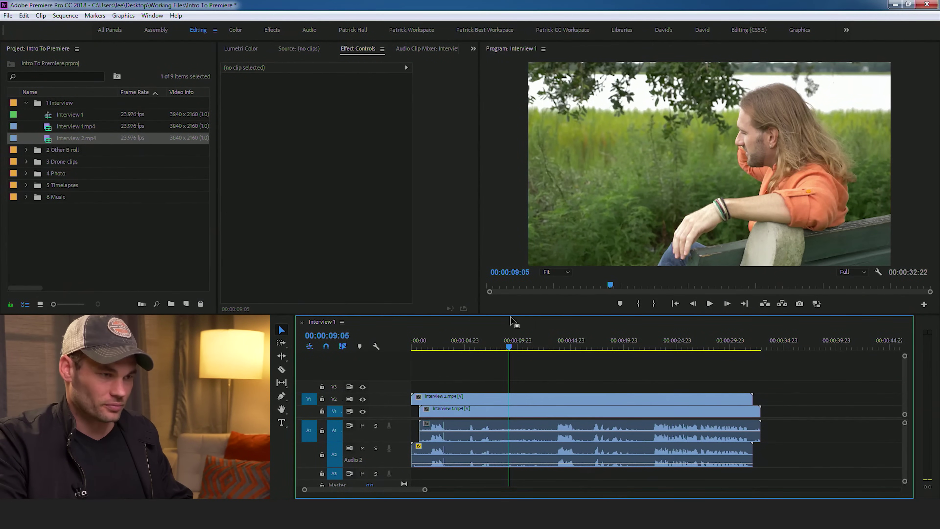
pyautogui.press('space')
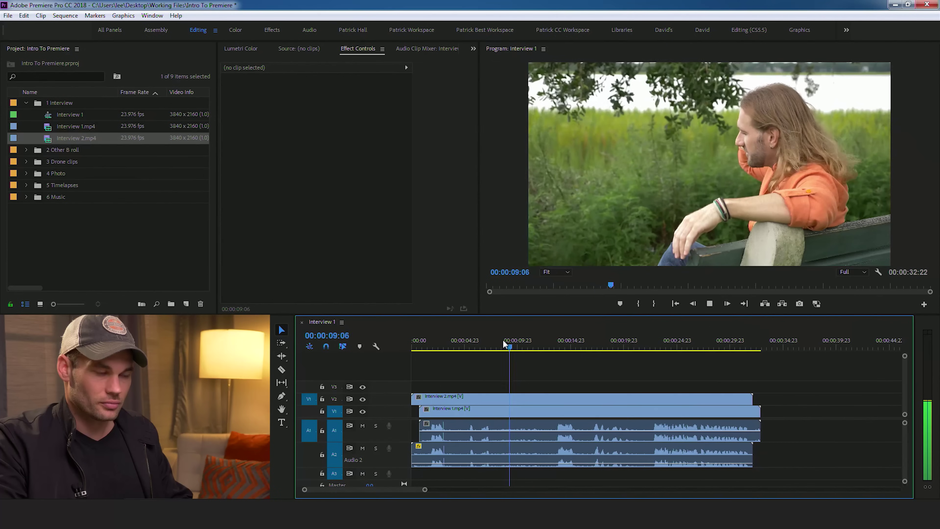
pyautogui.press('space')
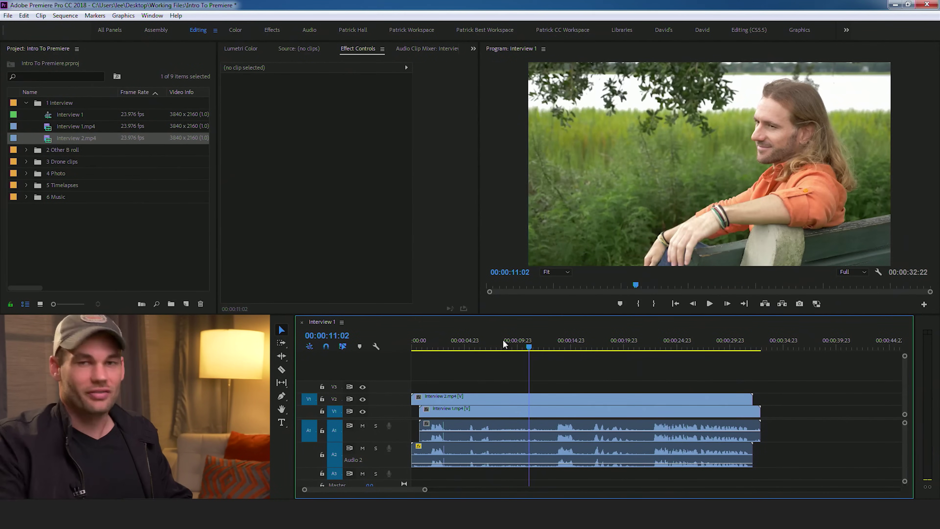
# - Split both stacked interview clips with the Razor tool at 00:00:22:15 and at 00:00:31:19
pyautogui.moveTo(542, 343); pyautogui.dragTo(653, 340)
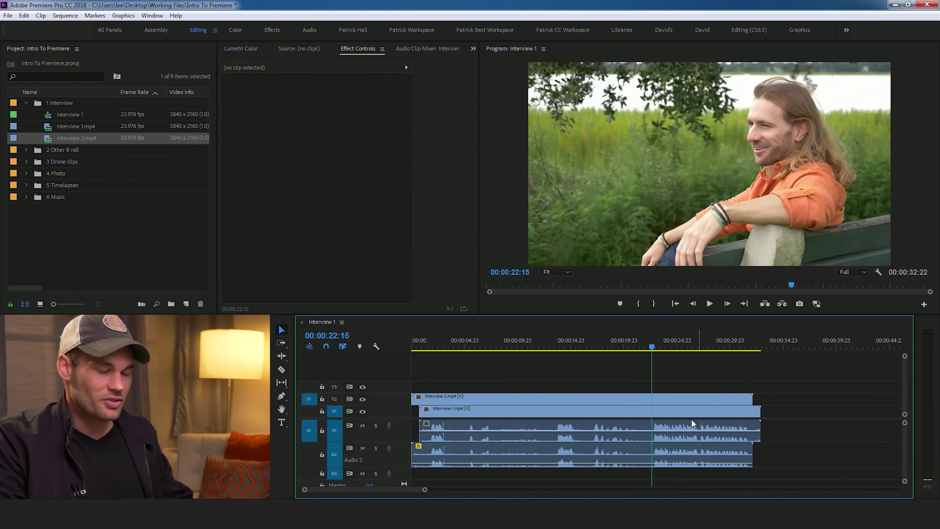
pyautogui.press('c')
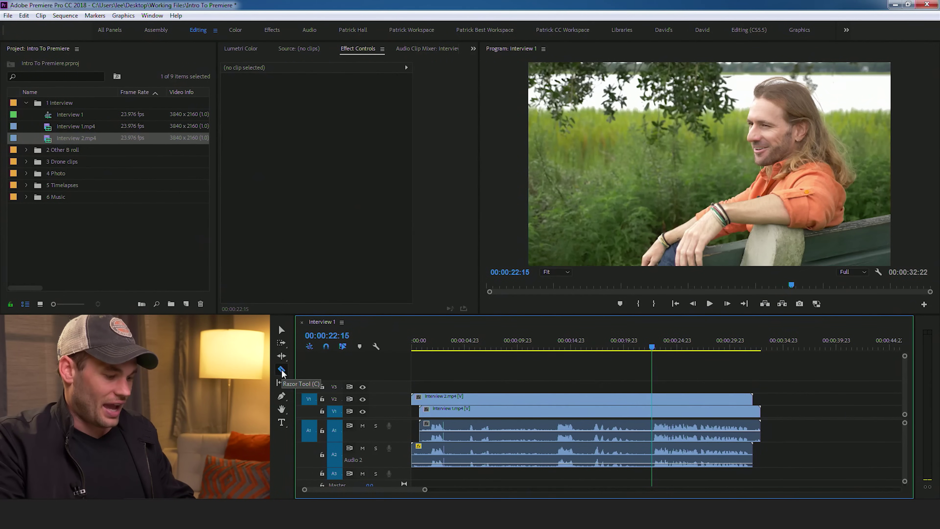
pyautogui.click(654, 409)
pyautogui.click(654, 398)
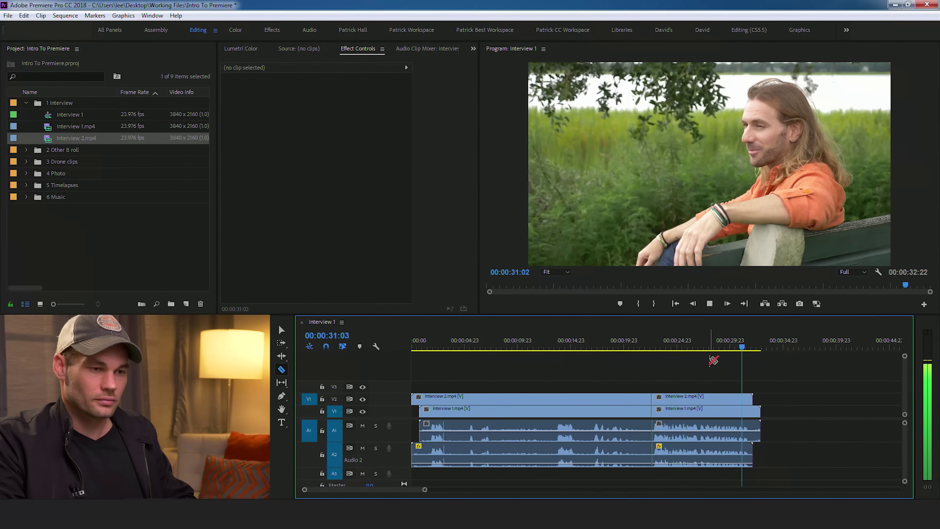
pyautogui.press('space')
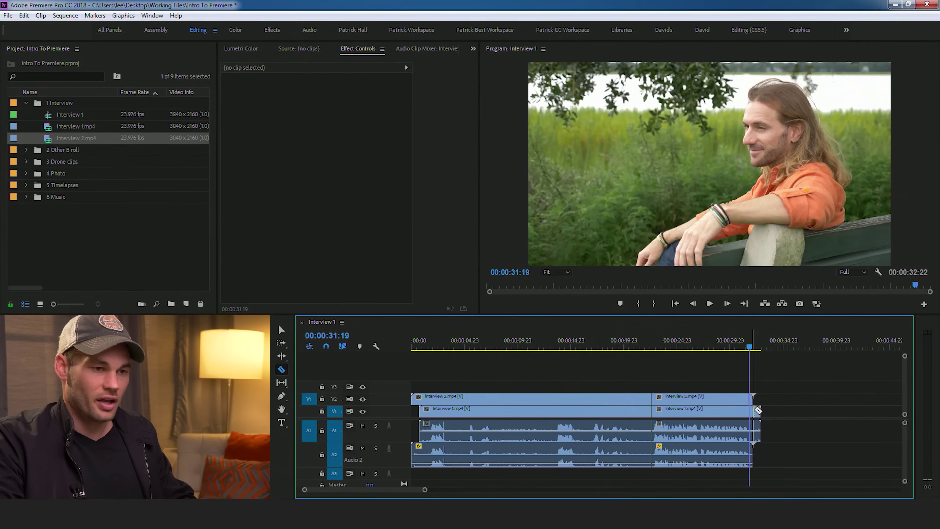
pyautogui.click(277, 333)
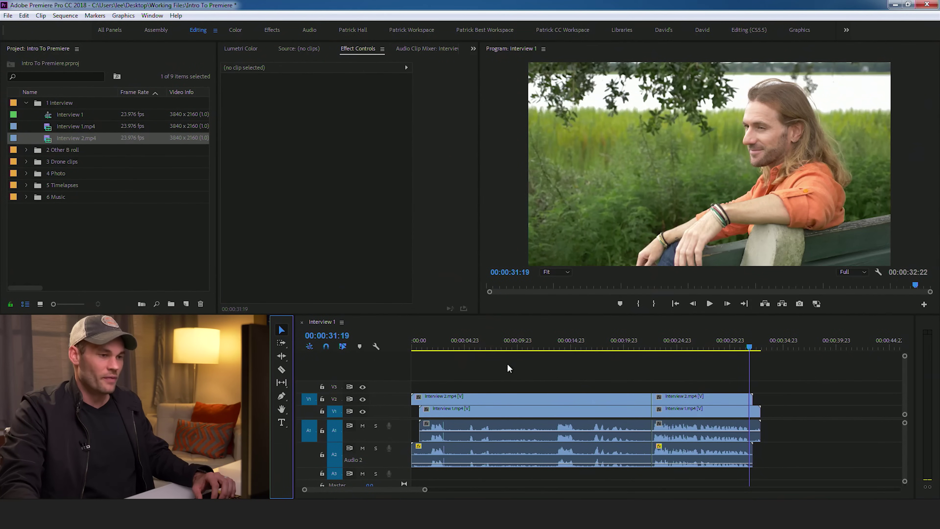
# - Delete the interview pieces before 00:00:22:15 and the leftover ends after 00:00:31:19 on all tracks
pyautogui.moveTo(517, 374); pyautogui.dragTo(558, 448)
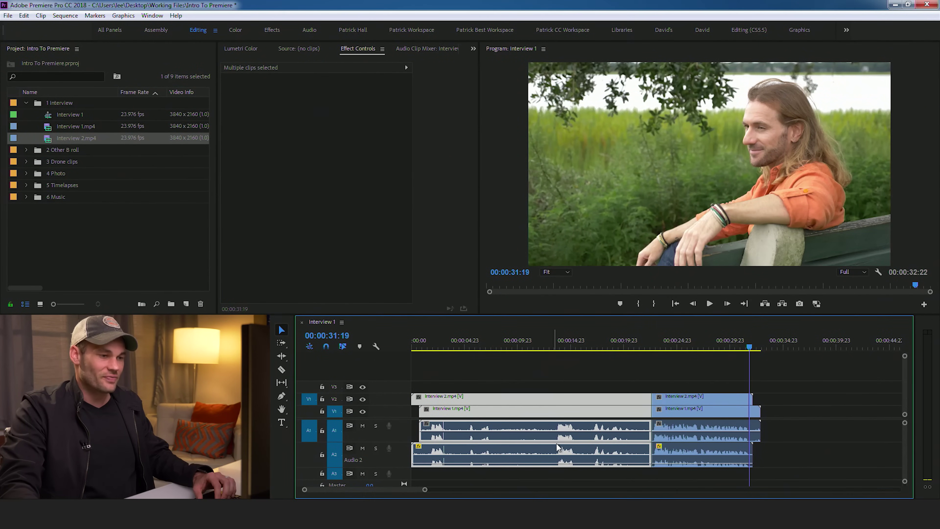
pyautogui.press('Delete')
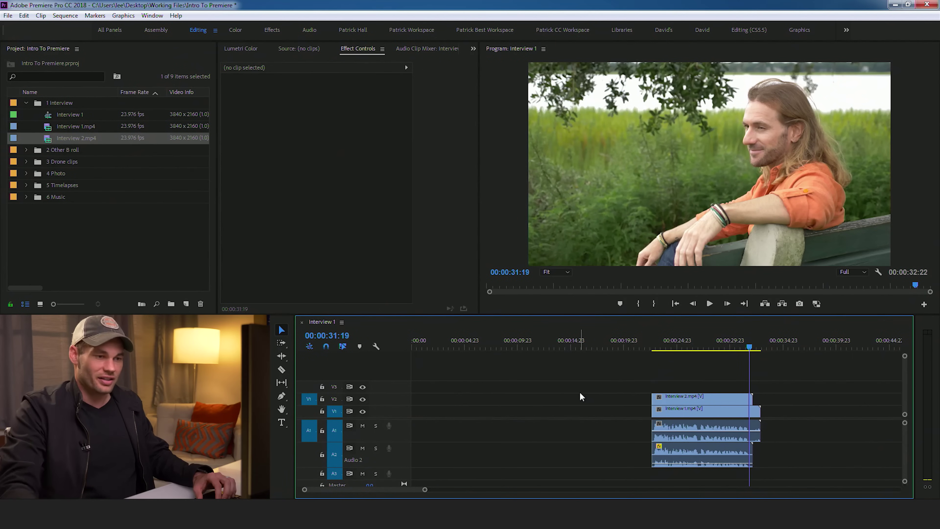
pyautogui.moveTo(761, 427); pyautogui.dragTo(752, 432)
pyautogui.press('Delete')
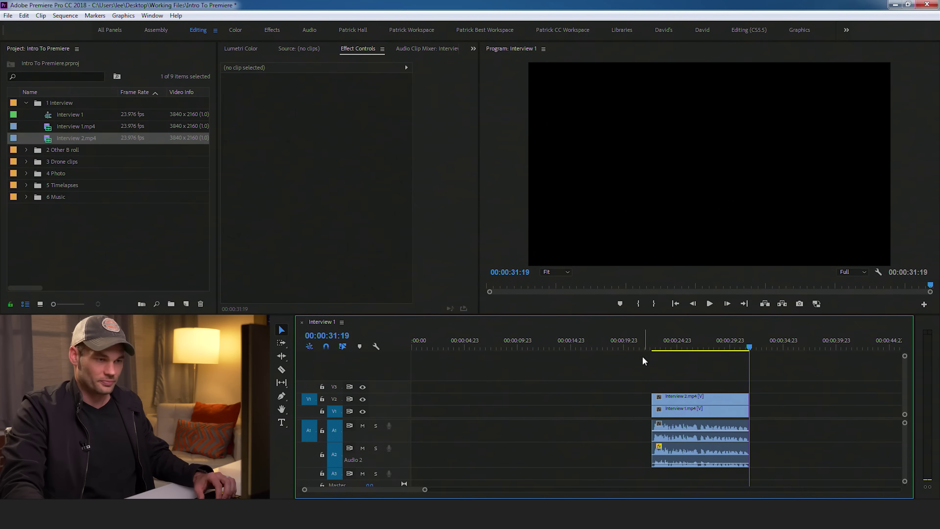
# - Play the remaining interview section from 00:00:22:15 to review the selected answer
pyautogui.click(653, 342)
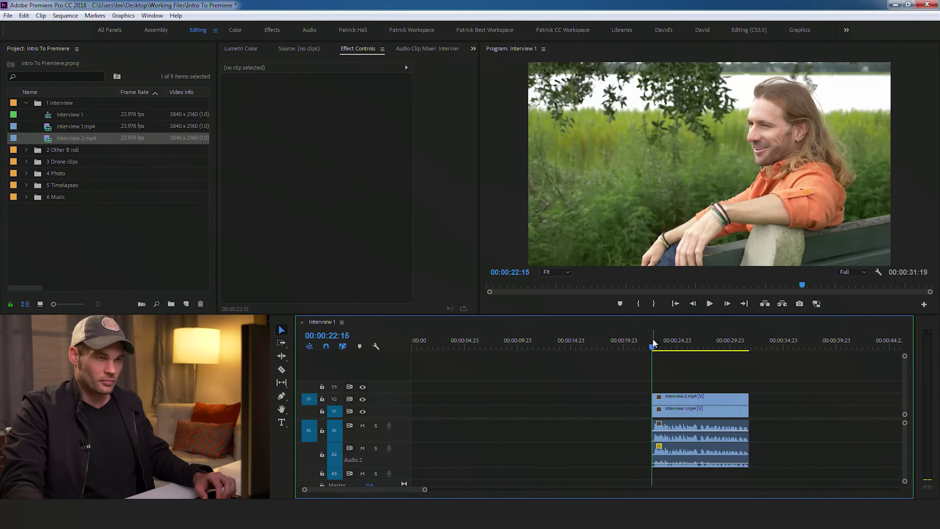
pyautogui.press('space')
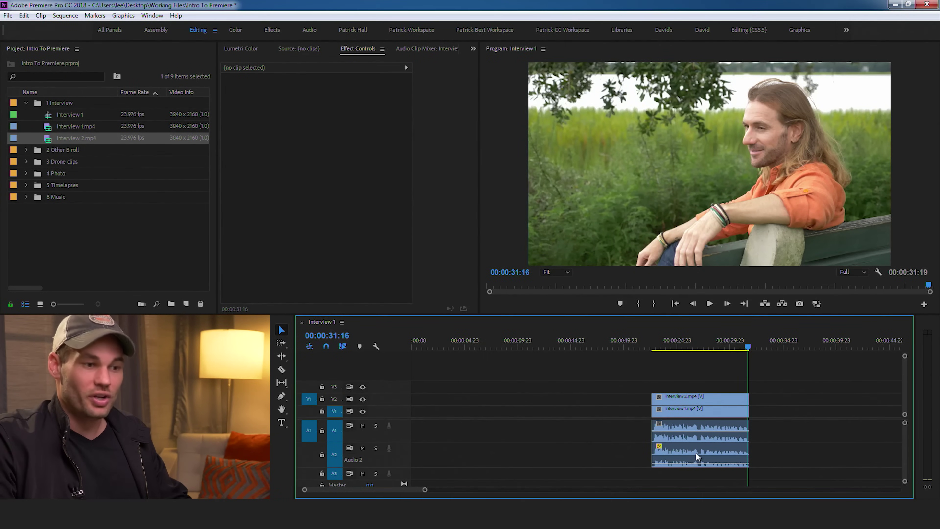
# - Disable the Interview 2 clip on V2 so the Interview 1 angle beneath it is used
pyautogui.click(694, 396)
pyautogui.rightClick(694, 397)
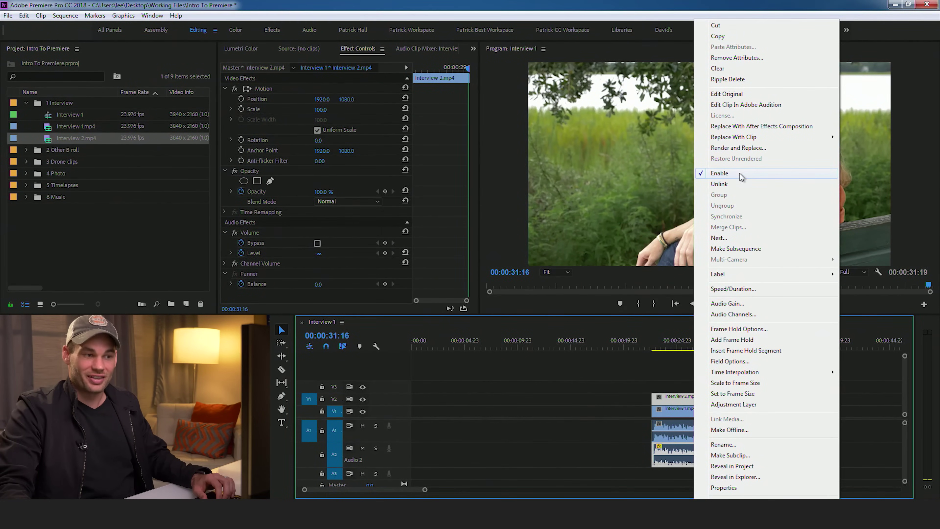
pyautogui.click(740, 173)
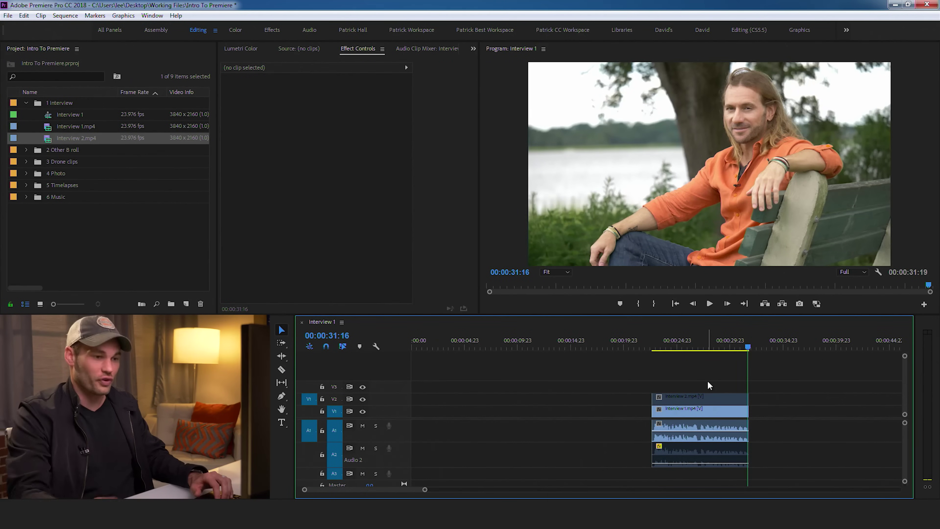
pyautogui.click(704, 401)
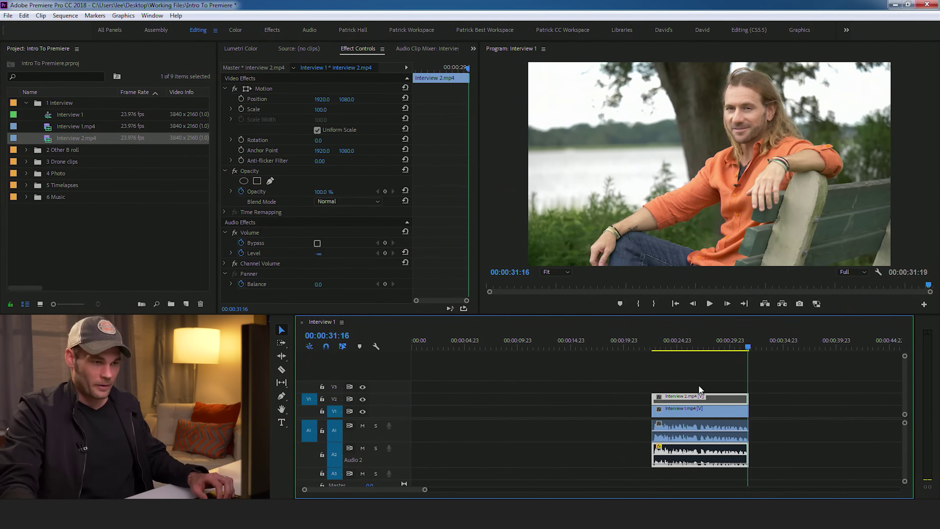
pyautogui.click(701, 369)
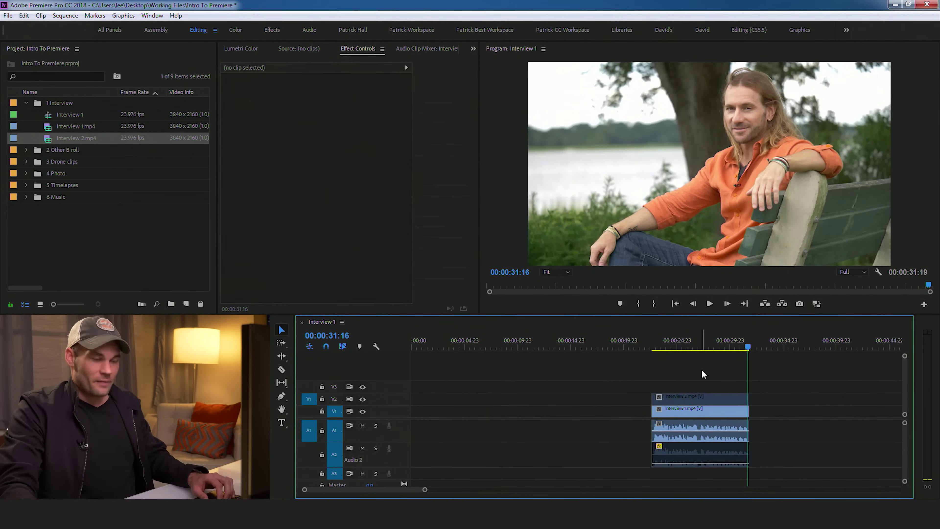
# - Play the section from its start to find the angle change and split the Interview 2 clip at 00:00:27:01
pyautogui.click(650, 347)
pyautogui.press('space')
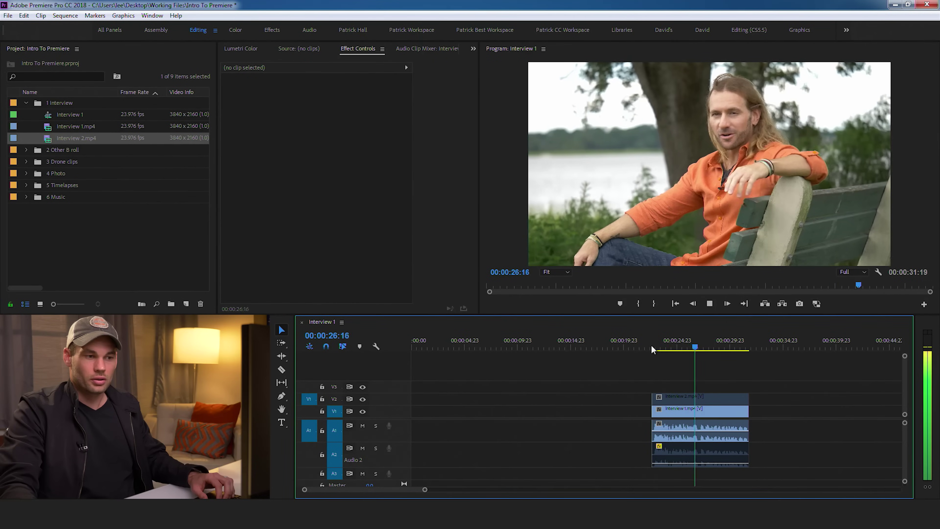
pyautogui.press('space')
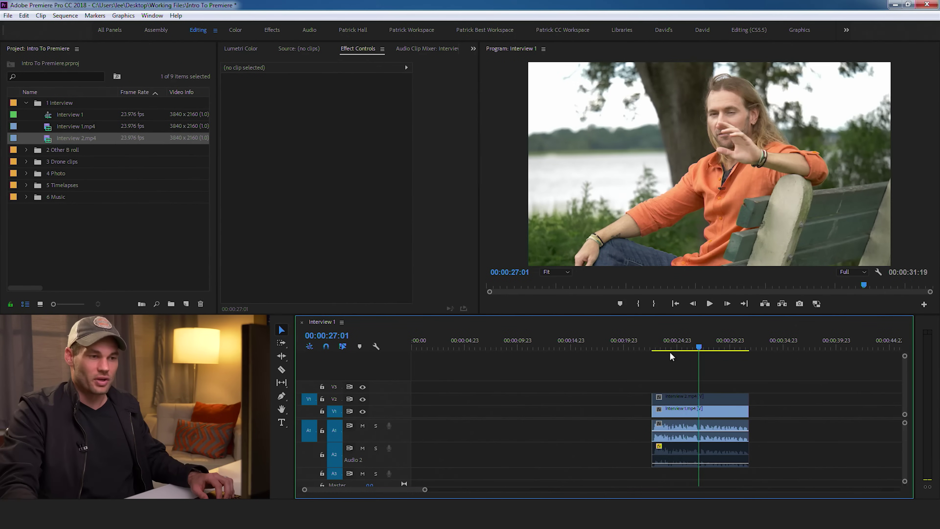
pyautogui.click(281, 370)
pyautogui.click(699, 397)
# - Enable the Interview 2 piece on V2 after the 00:00:27:01 cut so its angle takes over from there
pyautogui.click(276, 331)
pyautogui.click(720, 399)
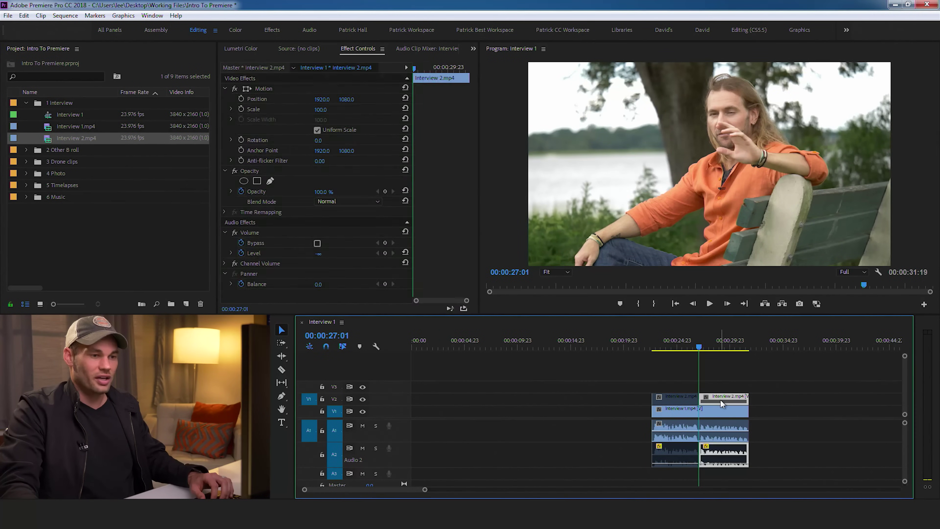
pyautogui.rightClick(720, 399)
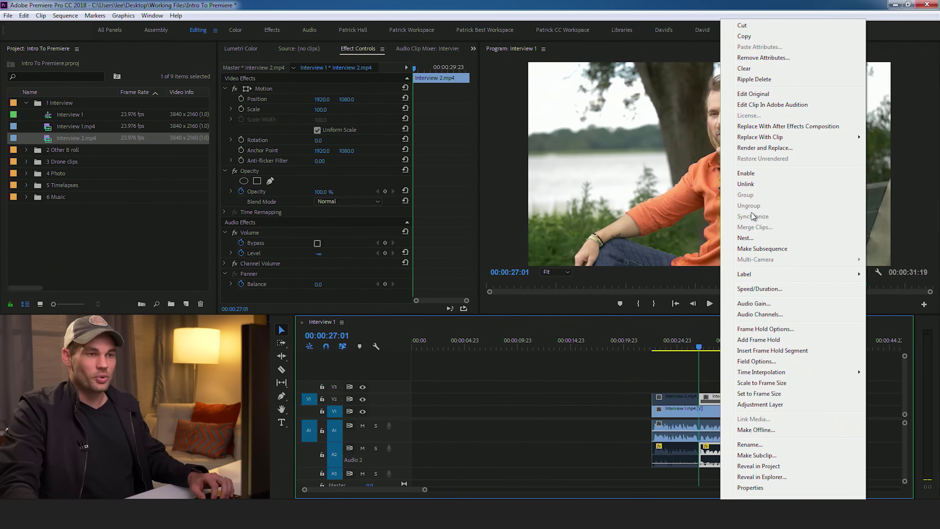
pyautogui.click(764, 173)
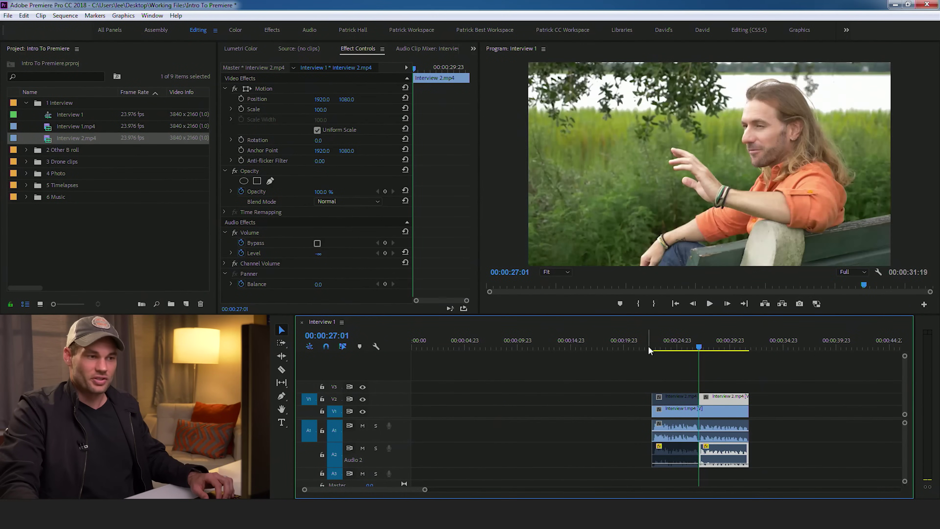
# - Play the interview section from its start to review the angle switch, and return to its beginning
pyautogui.click(650, 343)
pyautogui.press('space')
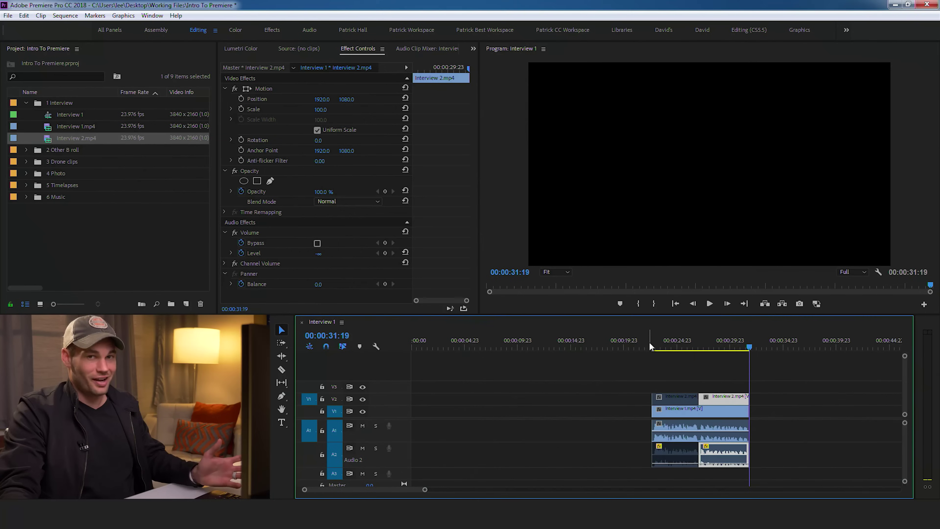
pyautogui.click(649, 346)
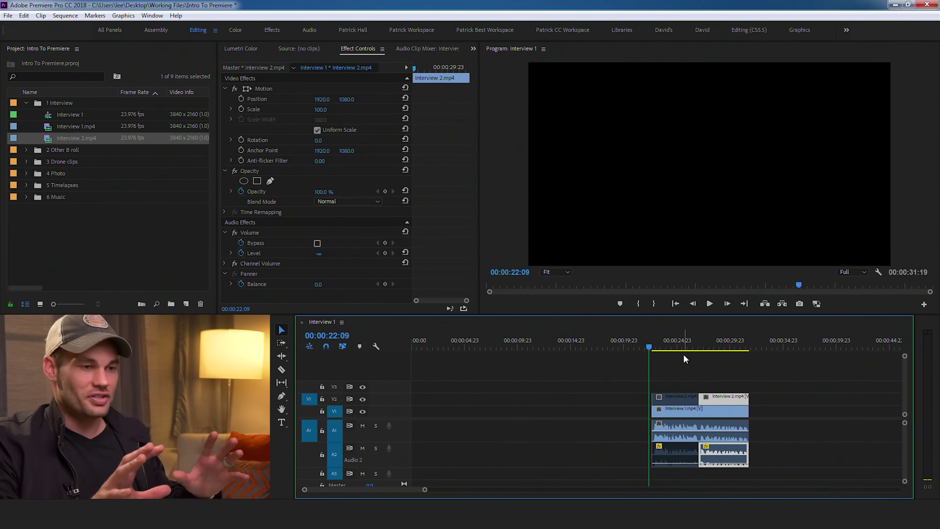
pyautogui.hotkey('ctrl', 's')
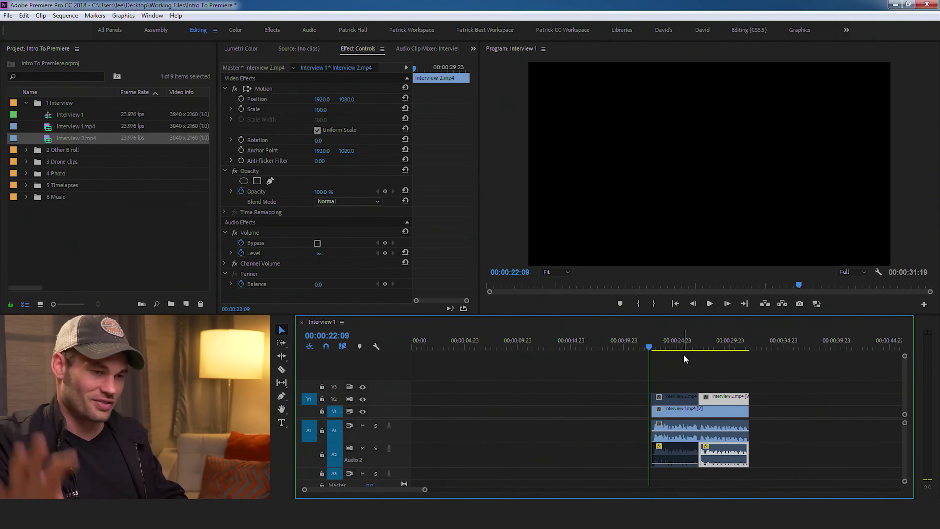
# - Ripple delete the empty gap on the timeline before the interview clips so the section starts at 00:00:00:00
pyautogui.moveTo(664, 373); pyautogui.dragTo(745, 463)
pyautogui.moveTo(720, 417); pyautogui.dragTo(430, 422)
pyautogui.moveTo(529, 426); pyautogui.dragTo(705, 422)
pyautogui.click(569, 415)
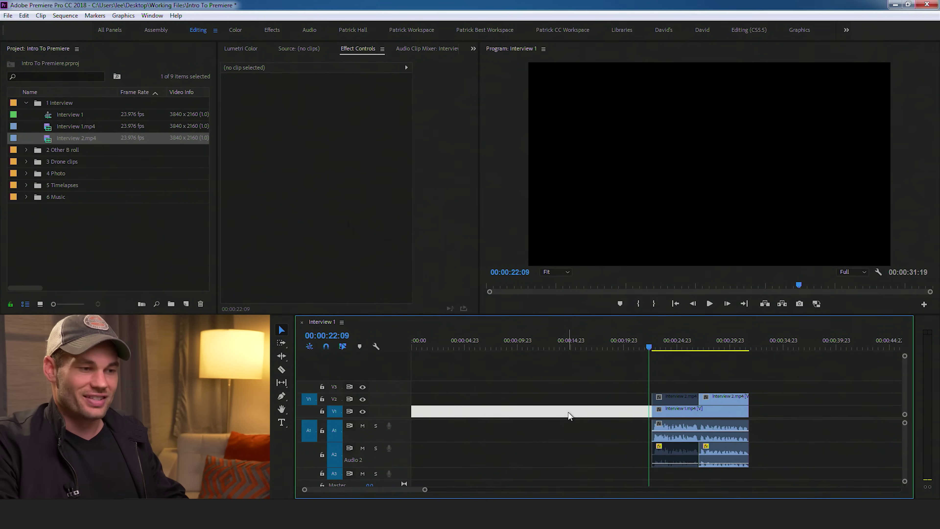
pyautogui.rightClick(569, 415)
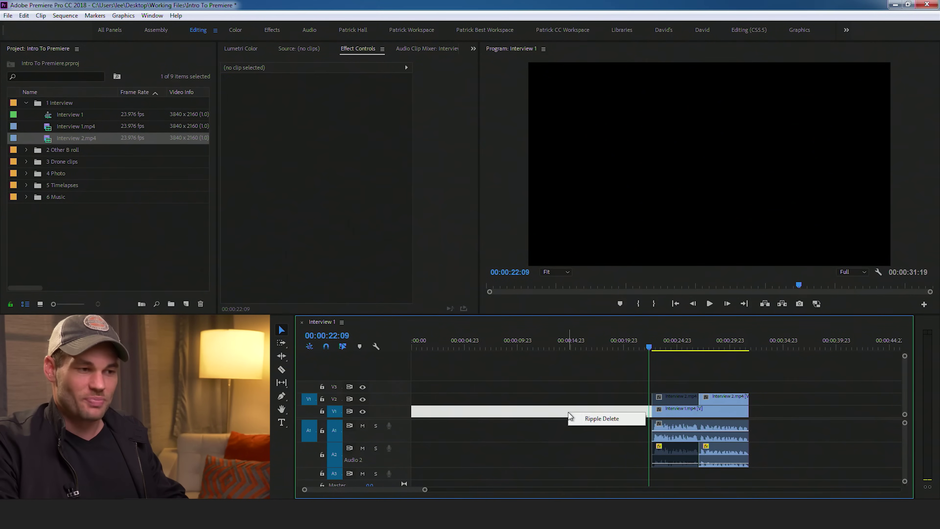
pyautogui.click(594, 419)
# - Play the interview sequence from the beginning and return to 00:00:00:00
pyautogui.moveTo(423, 348); pyautogui.dragTo(394, 346)
pyautogui.press('space')
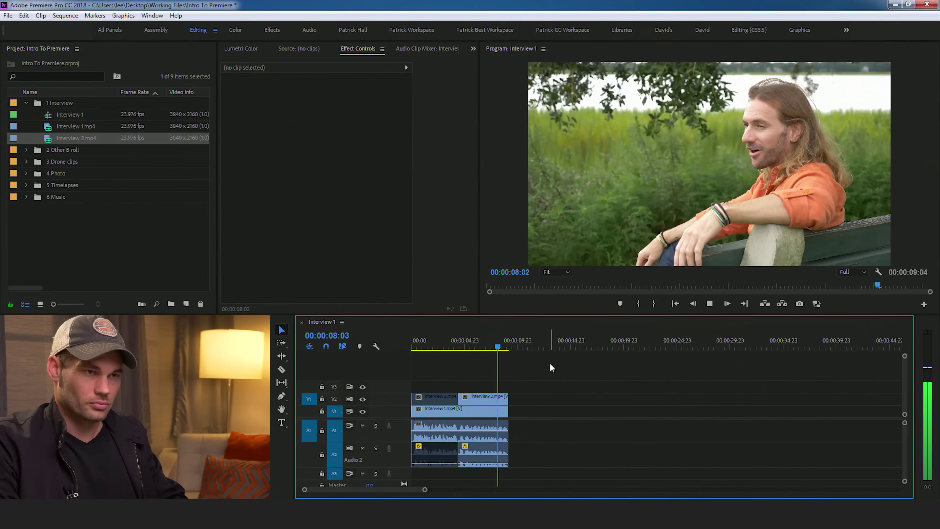
pyautogui.press('Home')
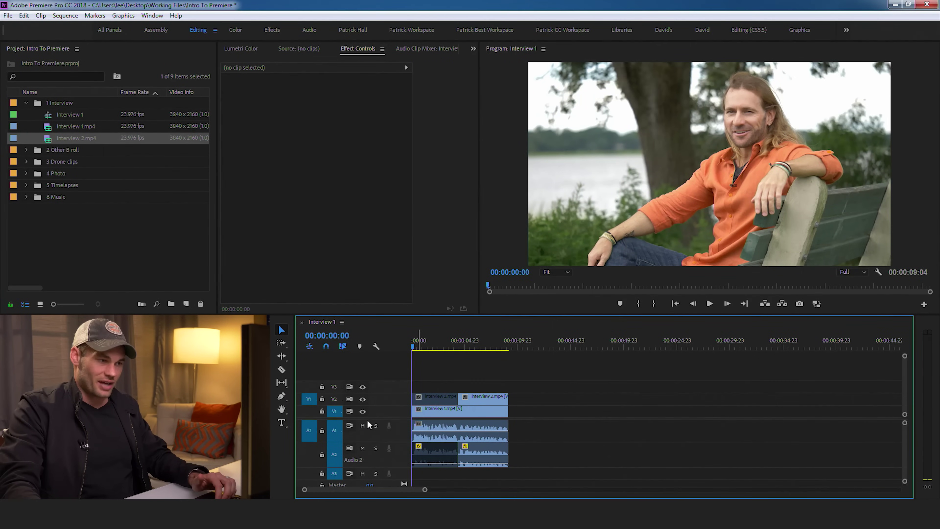
# - Turn the V2 track output off at 00:00:06:05 to compare the Interview 1 angle, and turn it back on
pyautogui.click(479, 345)
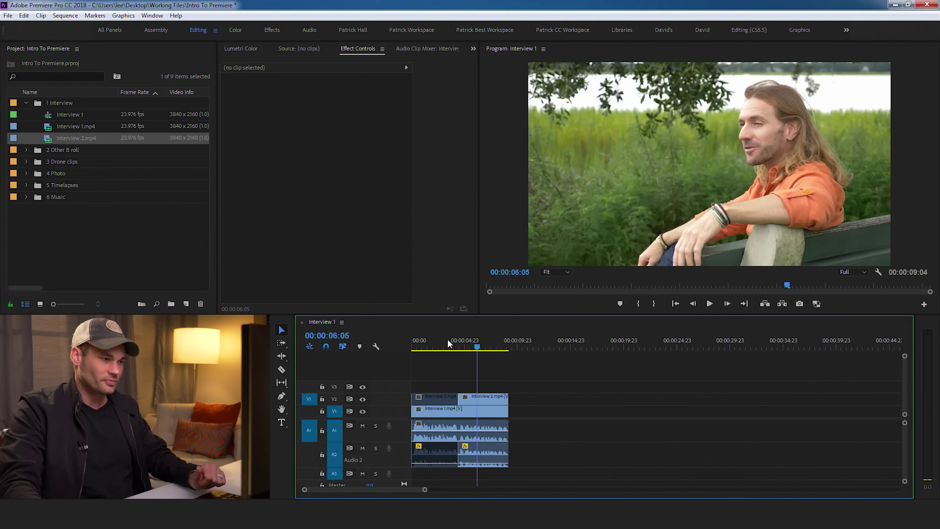
pyautogui.click(363, 400)
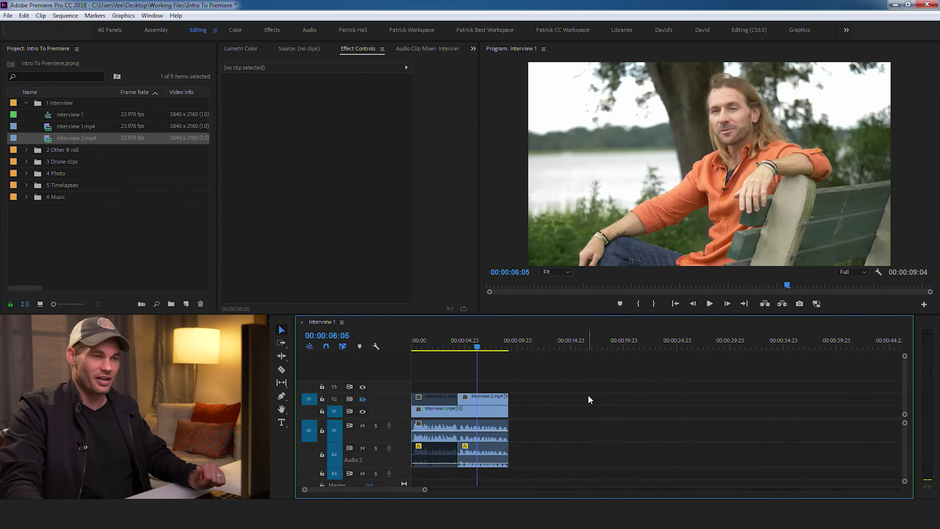
pyautogui.click(363, 399)
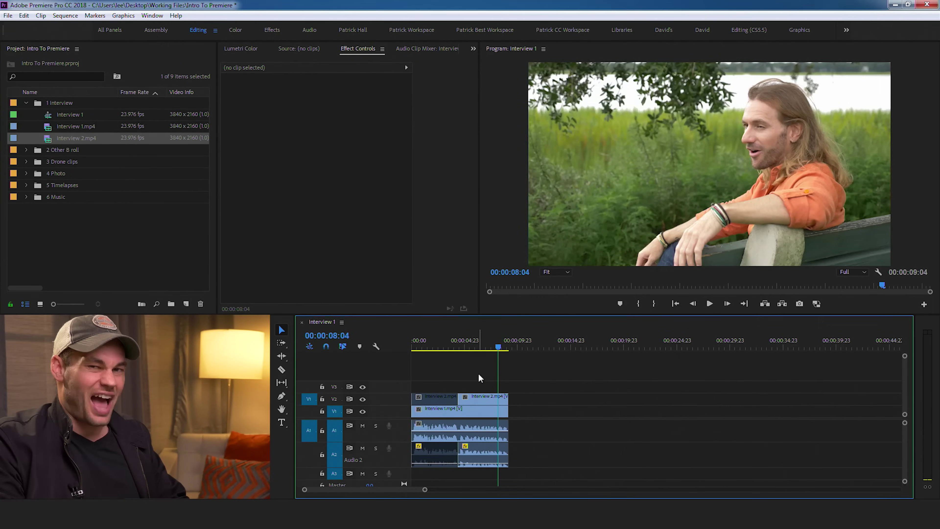
# - Cut all interview tracks at 00:00:08:04, delete the end pieces, and play the shortened ending
pyautogui.click(281, 369)
pyautogui.keyDown('shift'); pyautogui.click(498, 402); pyautogui.keyUp('shift')
pyautogui.press('v')
pyautogui.moveTo(526, 375); pyautogui.dragTo(506, 441)
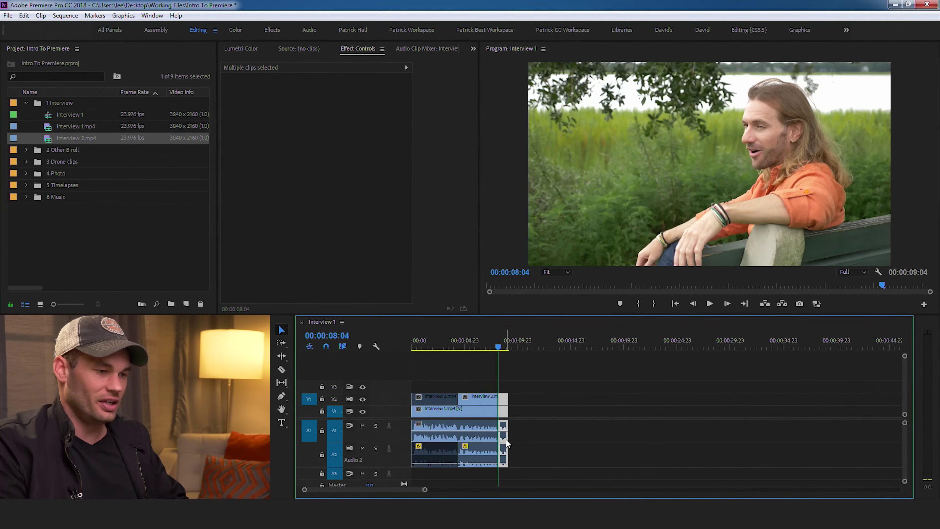
pyautogui.press('Delete')
pyautogui.click(483, 344)
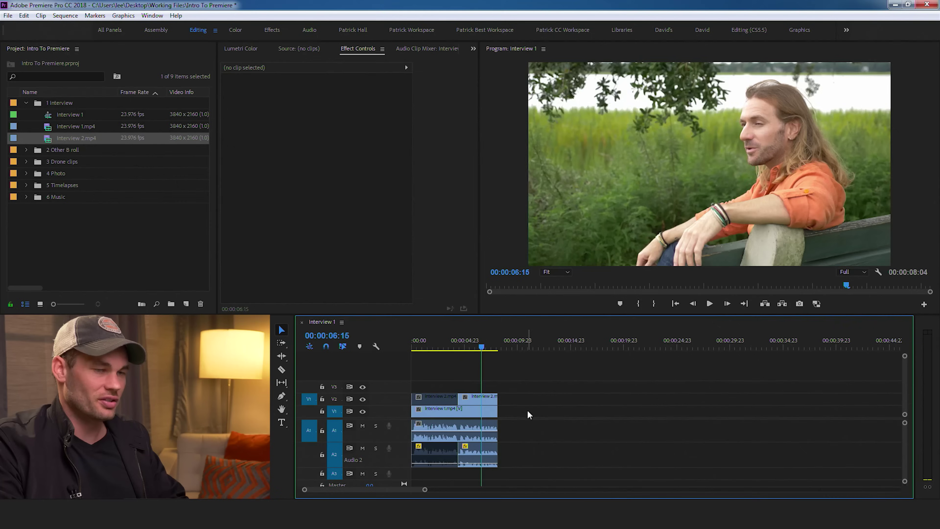
pyautogui.press('space')
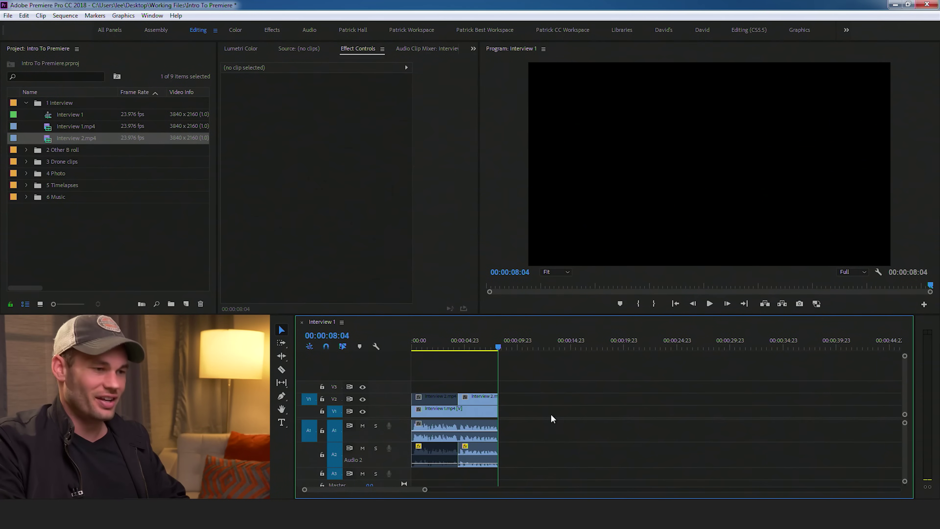
# - Extend the ends of all interview clips together to 00:00:09:13 and play the ending from 00:00:07:11
pyautogui.moveTo(542, 373); pyautogui.dragTo(489, 484)
pyautogui.moveTo(498, 405); pyautogui.dragTo(535, 405)
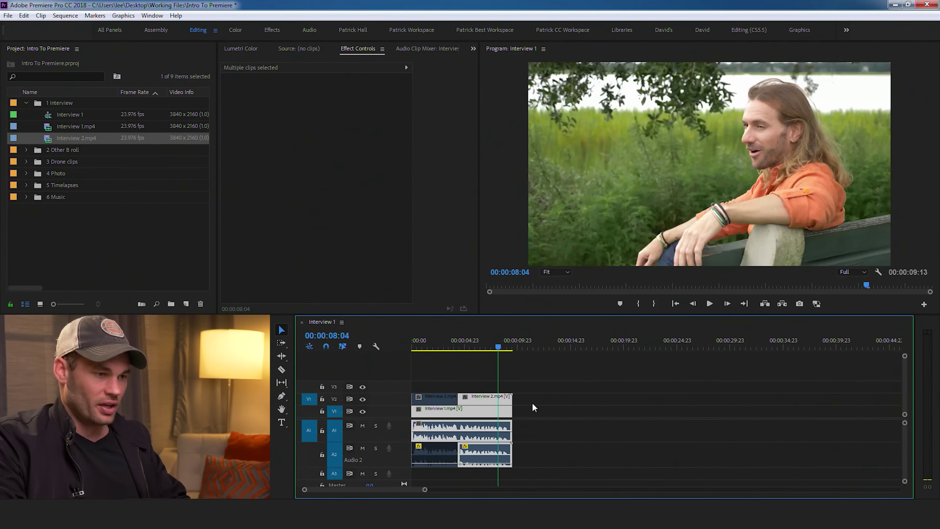
pyautogui.moveTo(492, 341); pyautogui.dragTo(491, 340)
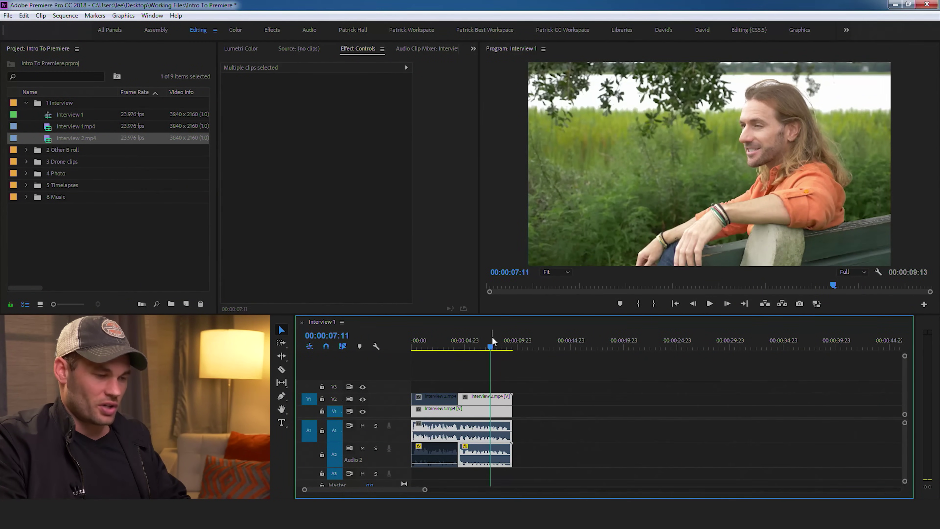
pyautogui.press('space')
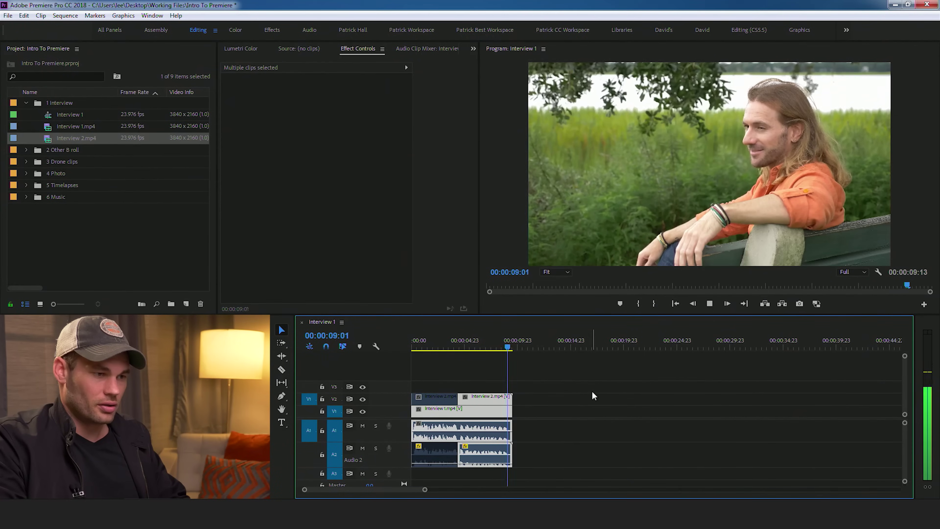
# - Trim the ends of the interview clips on all tracks together so the sequence finishes at 00:00:09:02
pyautogui.click(552, 378)
pyautogui.press('=')
pyautogui.press('=')
pyautogui.press('=')
pyautogui.press('-')
pyautogui.press('c')
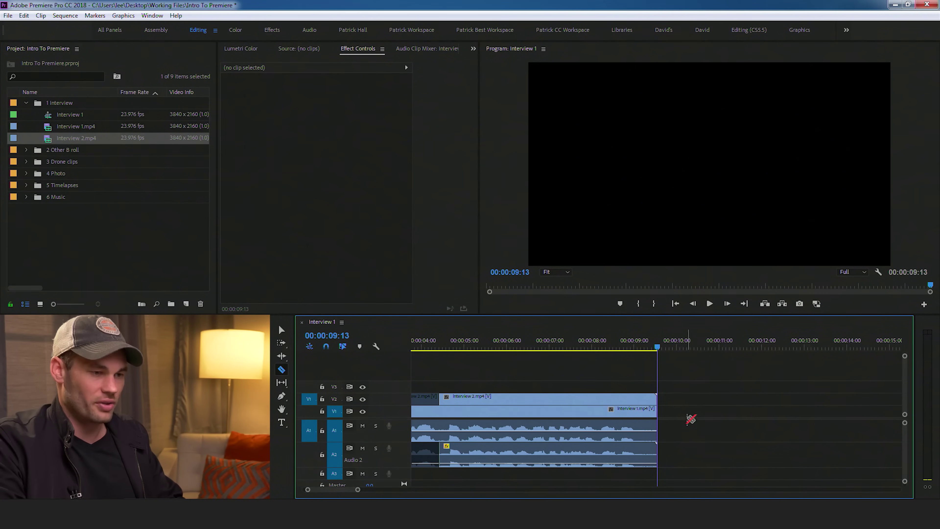
pyautogui.press('v')
pyautogui.moveTo(668, 429); pyautogui.dragTo(415, 465)
pyautogui.moveTo(651, 410); pyautogui.dragTo(635, 407)
pyautogui.press('-')
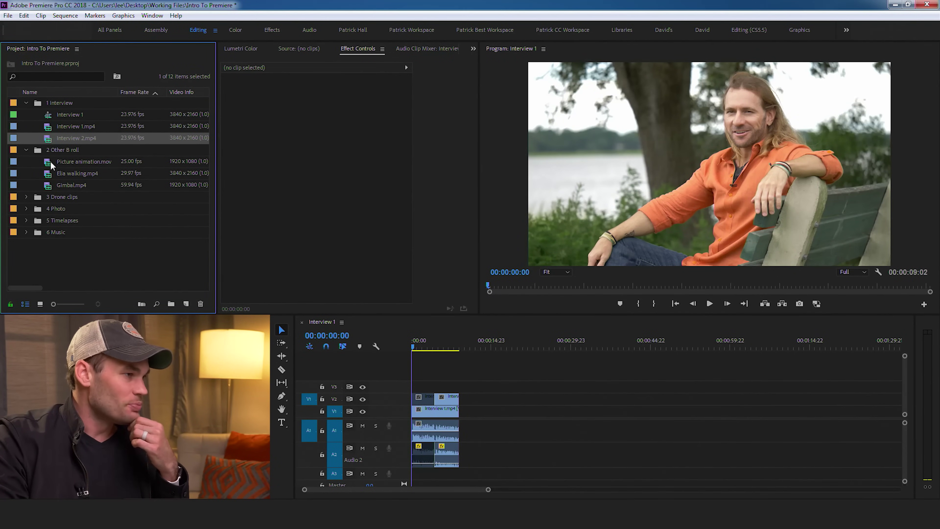
# - Place Picture animation.mov on V1 at about 00:00:13:04, leaving a gap after the interview, and play it
pyautogui.moveTo(49, 161)
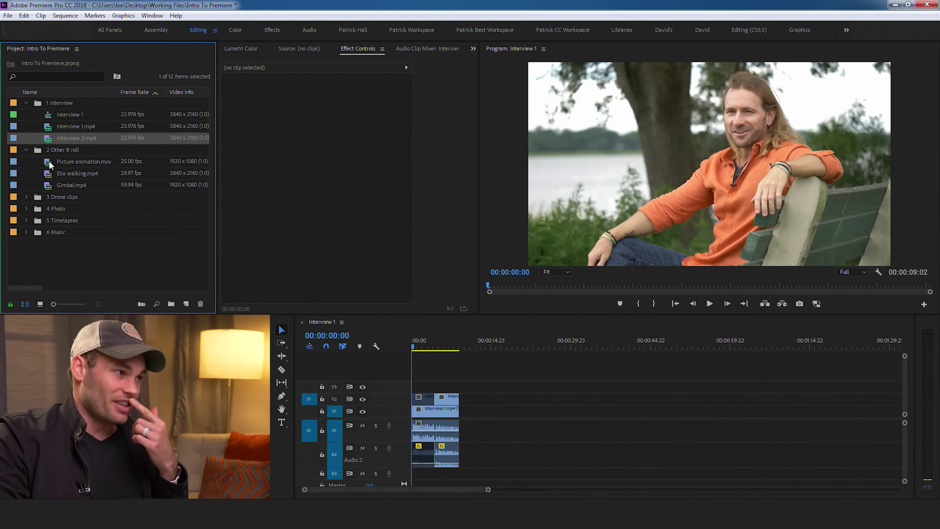
pyautogui.click(86, 165)
pyautogui.moveTo(88, 167); pyautogui.dragTo(483, 410)
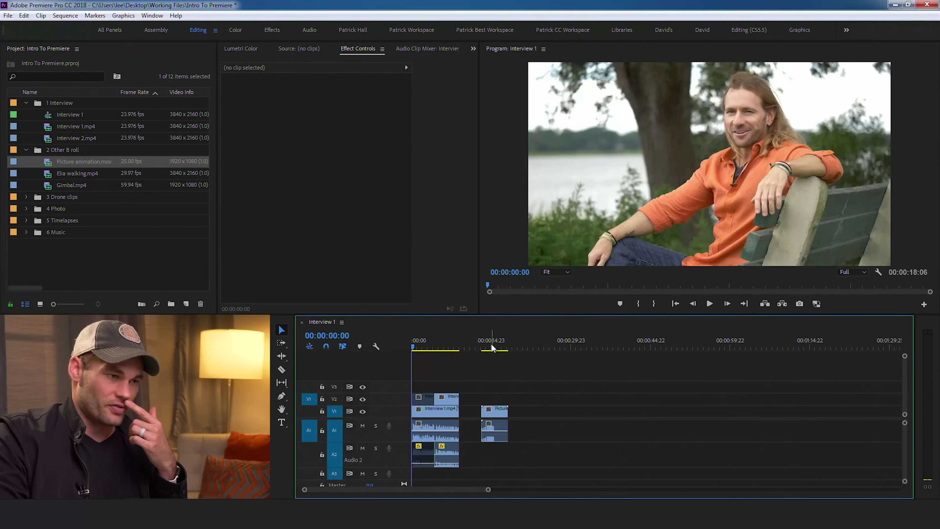
pyautogui.click(481, 347)
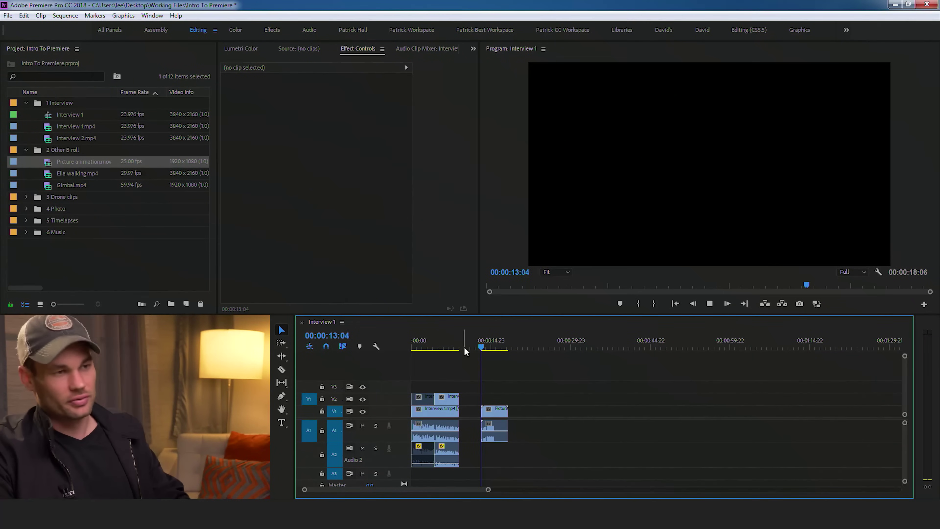
pyautogui.press('space')
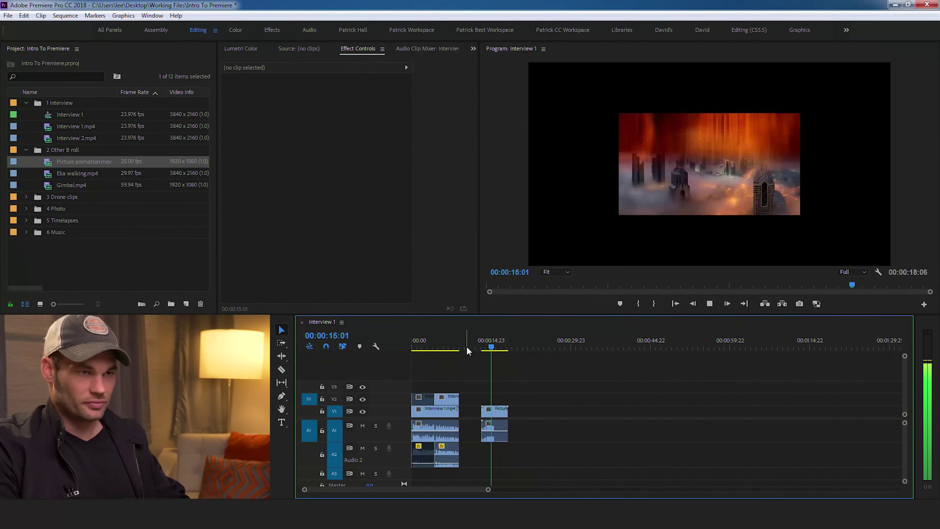
pyautogui.press('space')
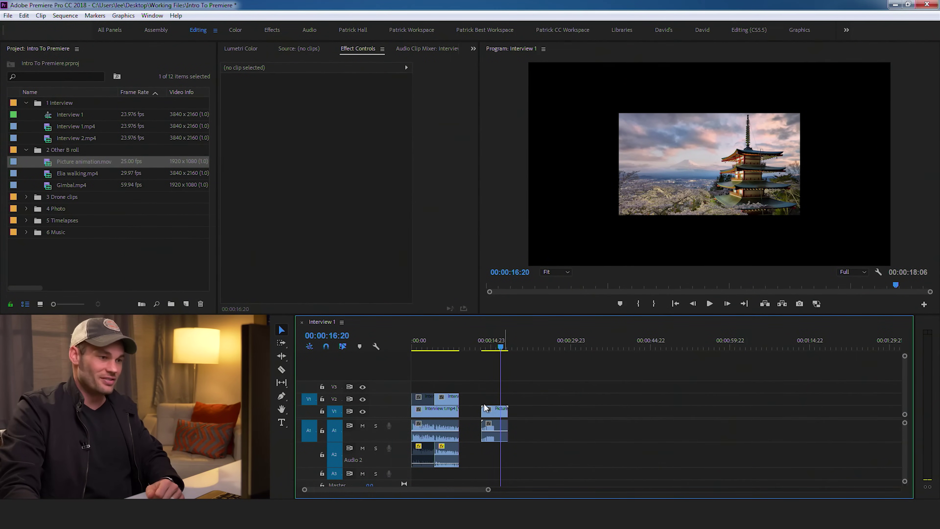
# - Set the scale of the Picture animation.mov clip to 200 and play the clip to check its framing
pyautogui.click(492, 413)
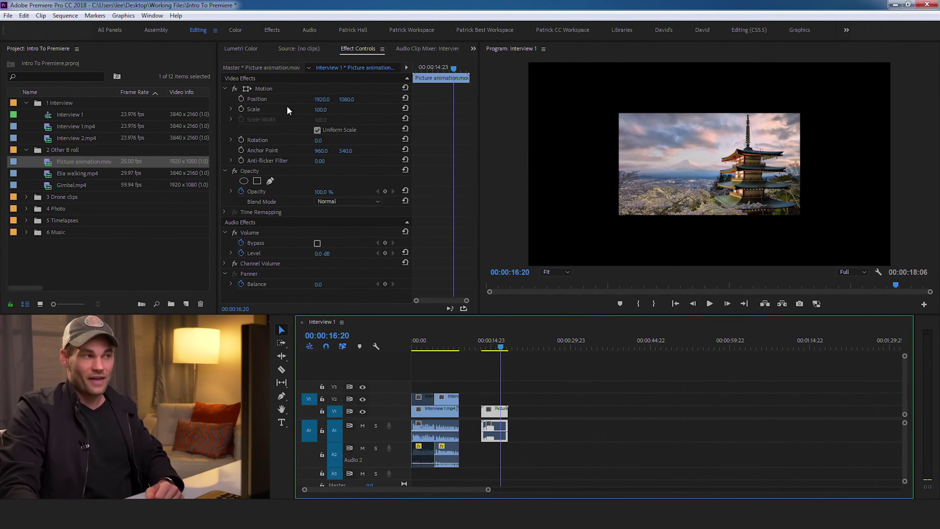
pyautogui.moveTo(321, 111)
pyautogui.mouseDown()
pyautogui.moveTo(355, 111)
pyautogui.moveTo(324, 110)
pyautogui.mouseUp()
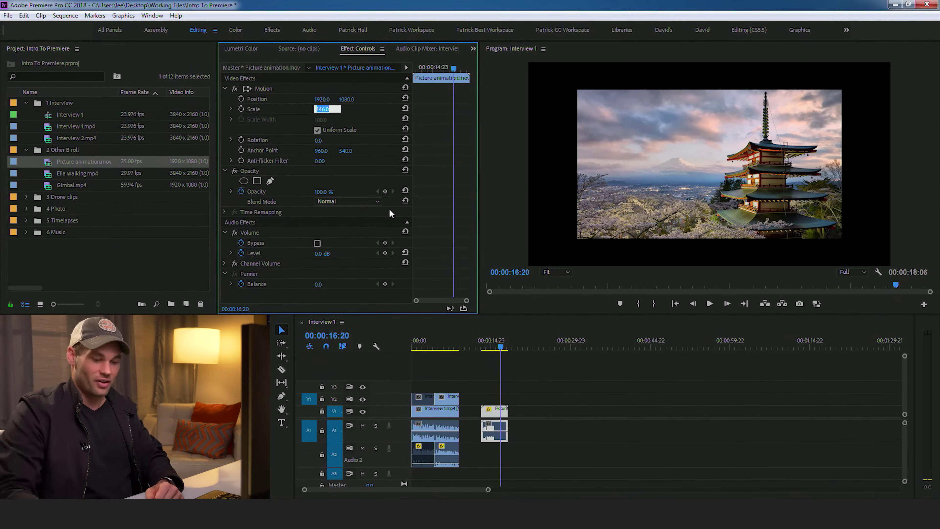
pyautogui.write('200')
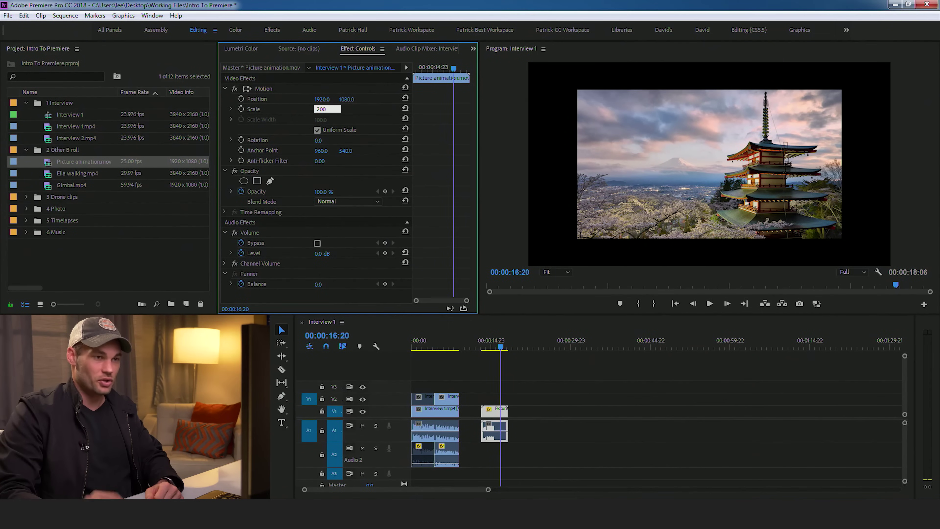
pyautogui.press('Return')
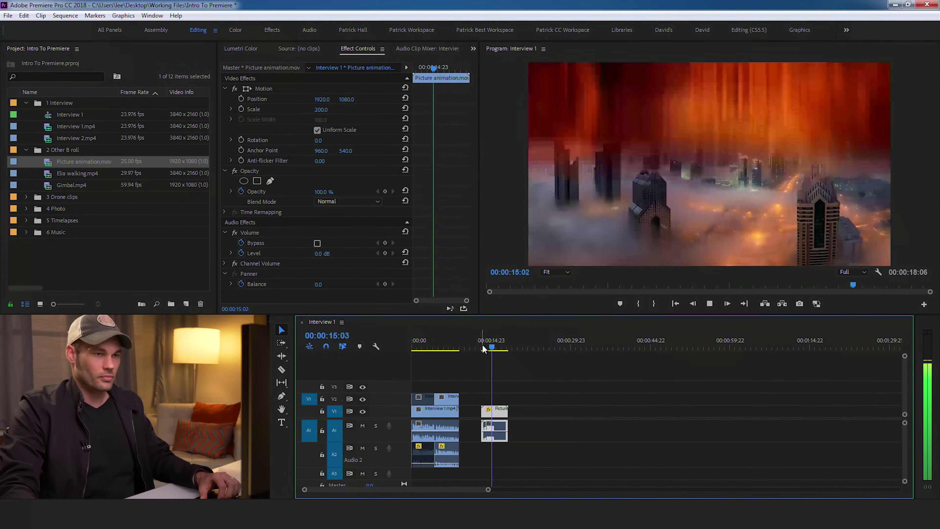
pyautogui.press('space')
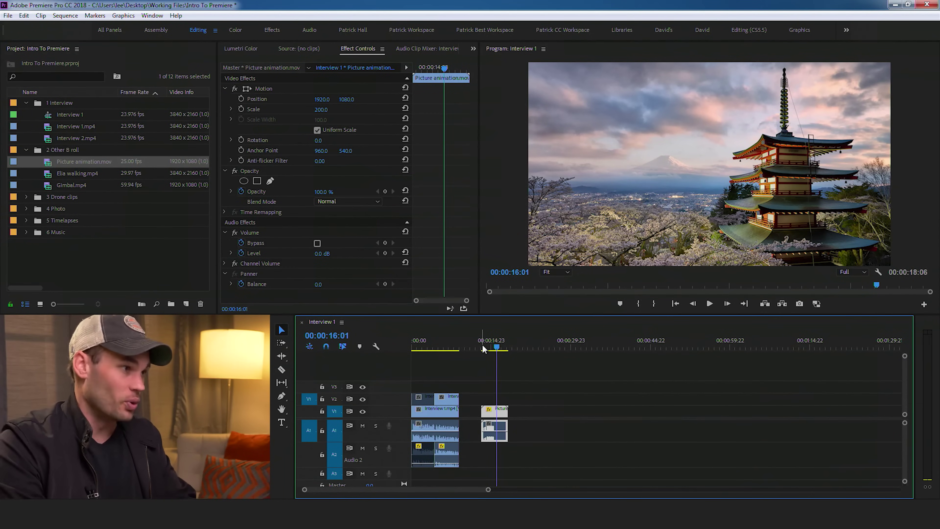
# - Create a new sequence from Elia walking.mp4 and return to the Interview 1 sequence
pyautogui.click(77, 174)
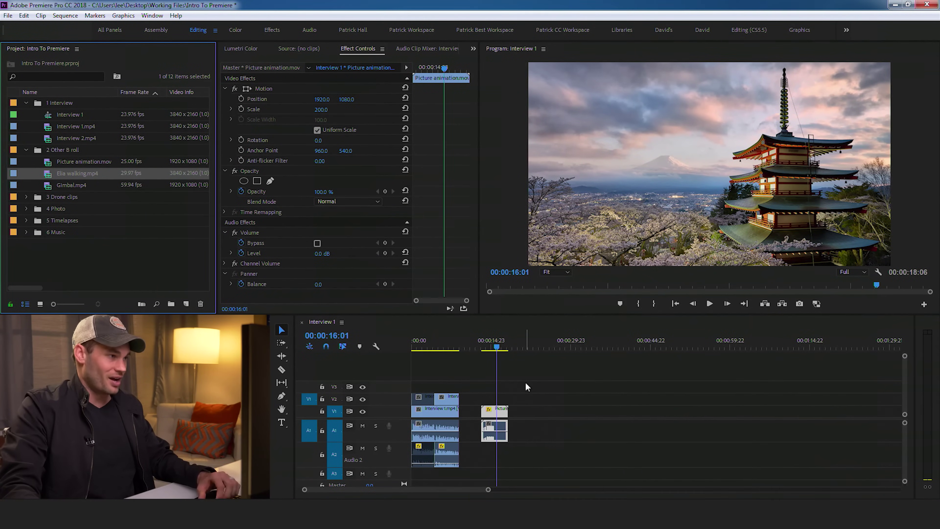
pyautogui.rightClick(96, 175)
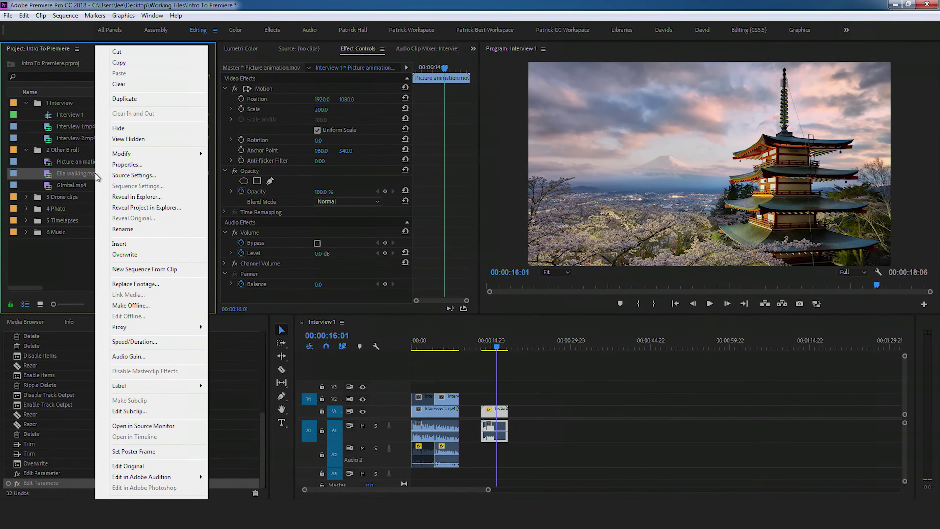
pyautogui.click(145, 270)
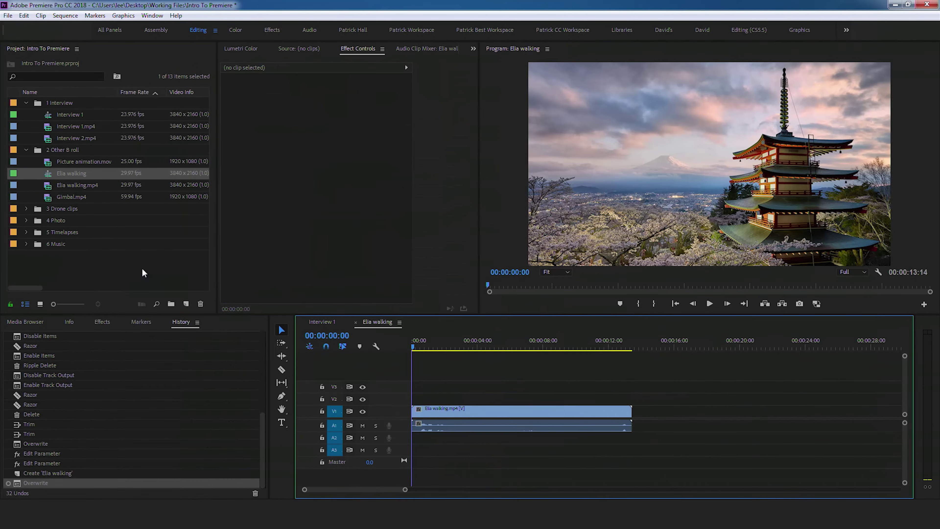
pyautogui.click(323, 322)
pyautogui.click(373, 320)
pyautogui.click(322, 322)
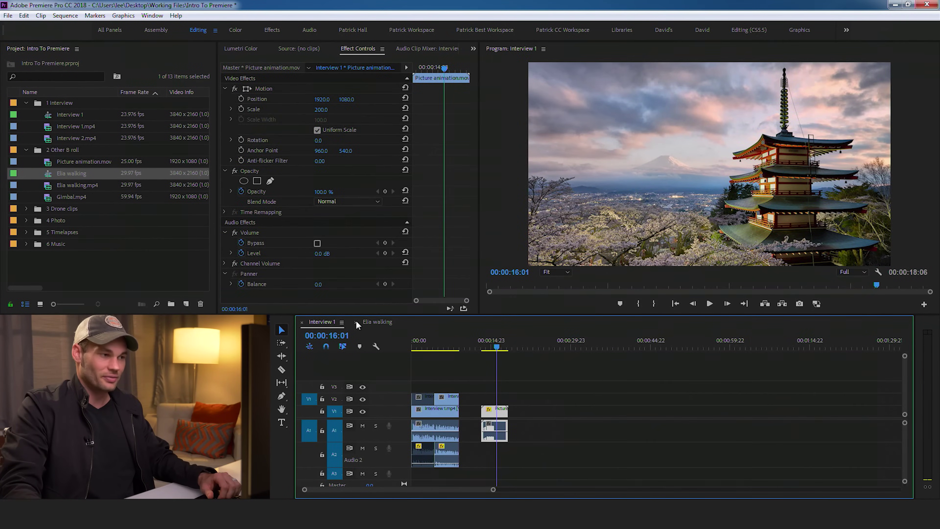
# - Open the Elia walking sequence, compare its listed frame rate with the Interview 1 sequence's, and play it
pyautogui.click(373, 321)
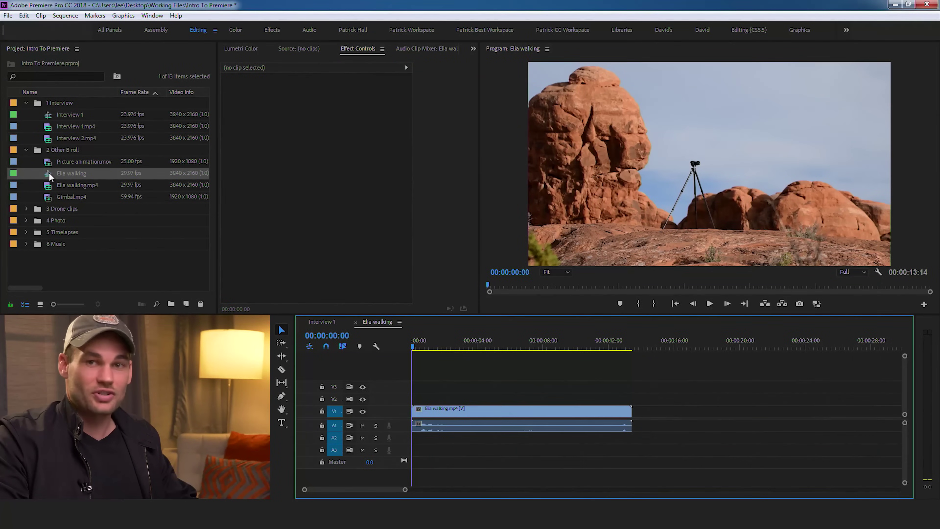
pyautogui.click(50, 117)
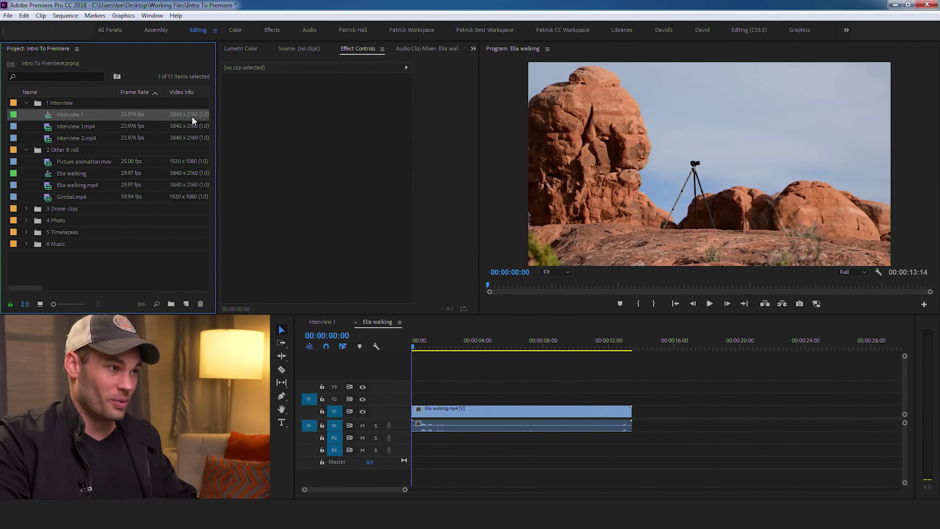
pyautogui.click(60, 176)
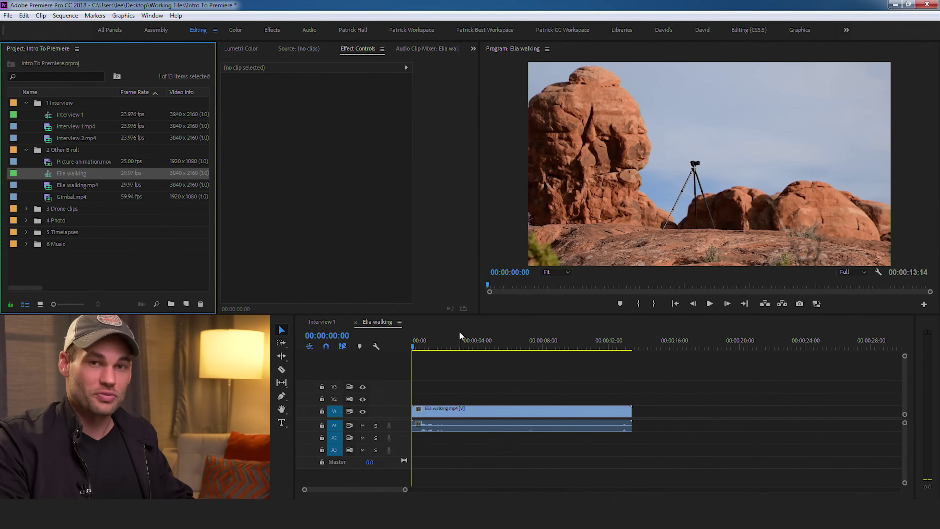
pyautogui.press('space')
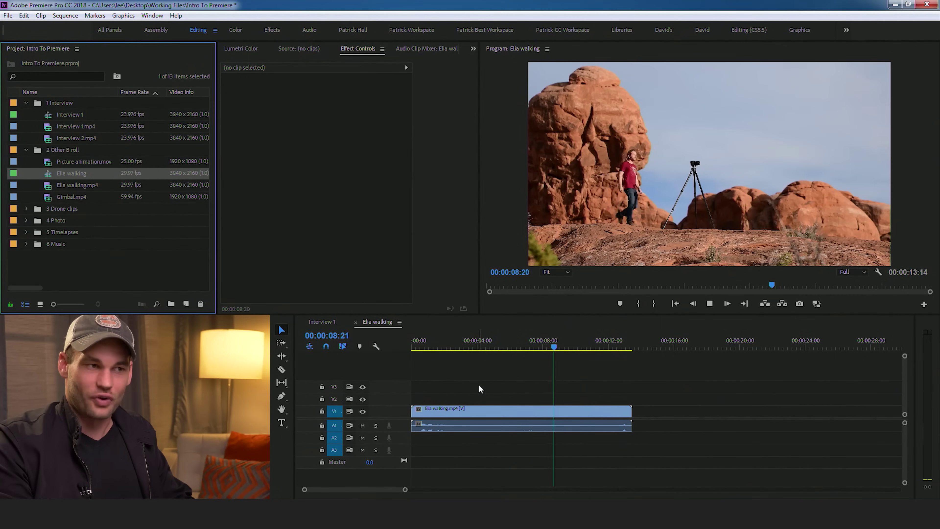
pyautogui.press('space')
# - Try Elia walking.mp4 on V1 of the Interview 1 sequence at its original frame rate, play it, and delete the clip
pyautogui.click(322, 322)
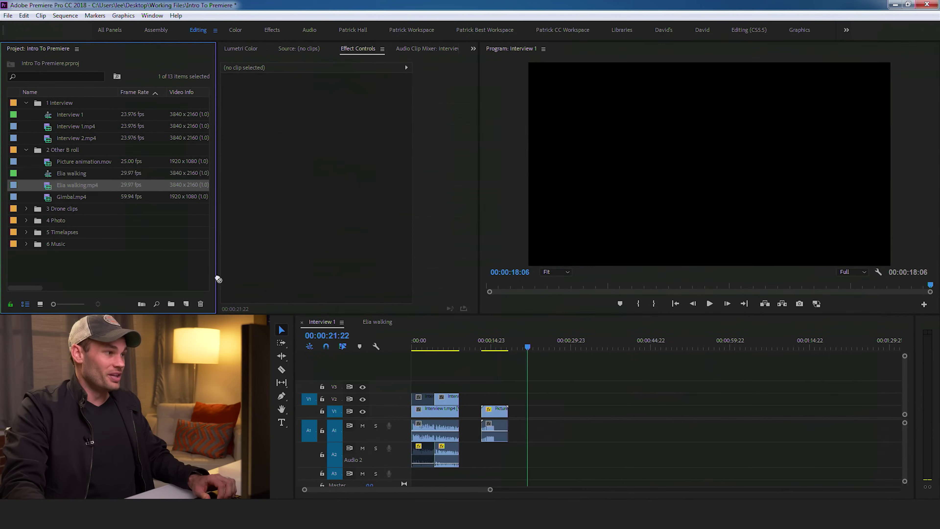
pyautogui.moveTo(49, 184); pyautogui.dragTo(543, 415)
pyautogui.click(543, 346)
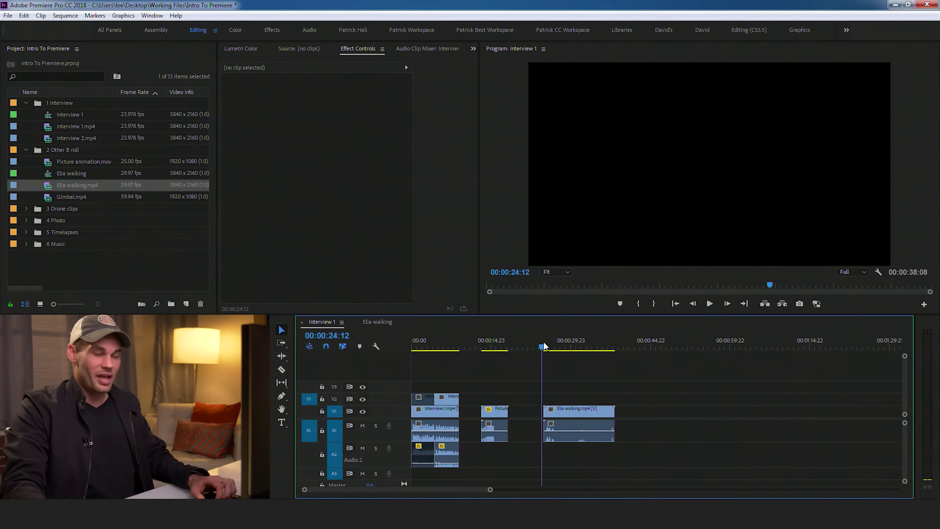
pyautogui.press('space')
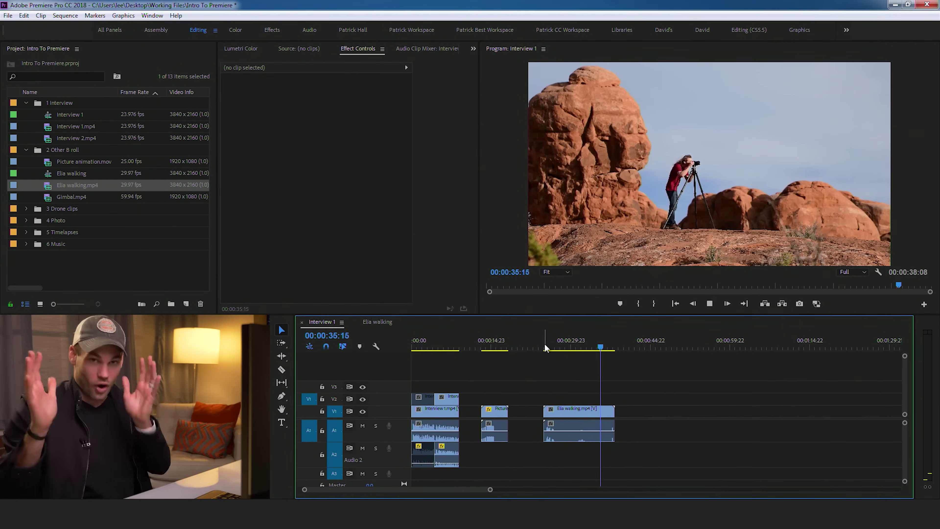
pyautogui.press('space')
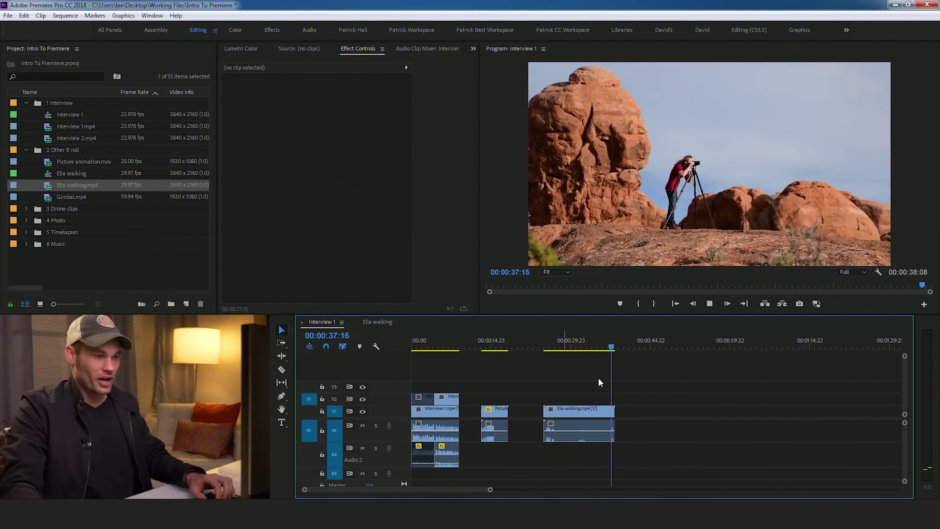
pyautogui.click(580, 423)
pyautogui.press('Delete')
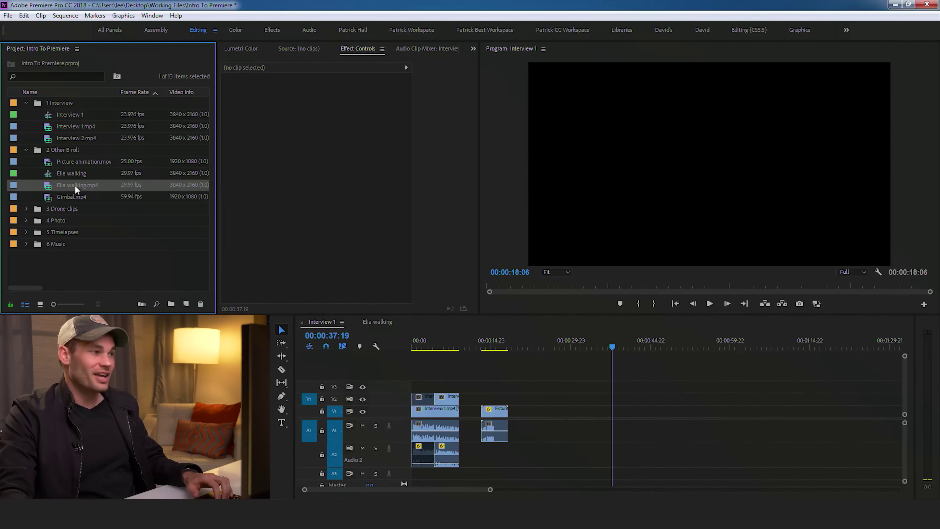
# - Interpret Elia walking.mp4 at 23.976 fps and place it on V1 after the Picture animation clip, leaving a gap
pyautogui.rightClick(76, 189)
pyautogui.moveTo(133, 157)
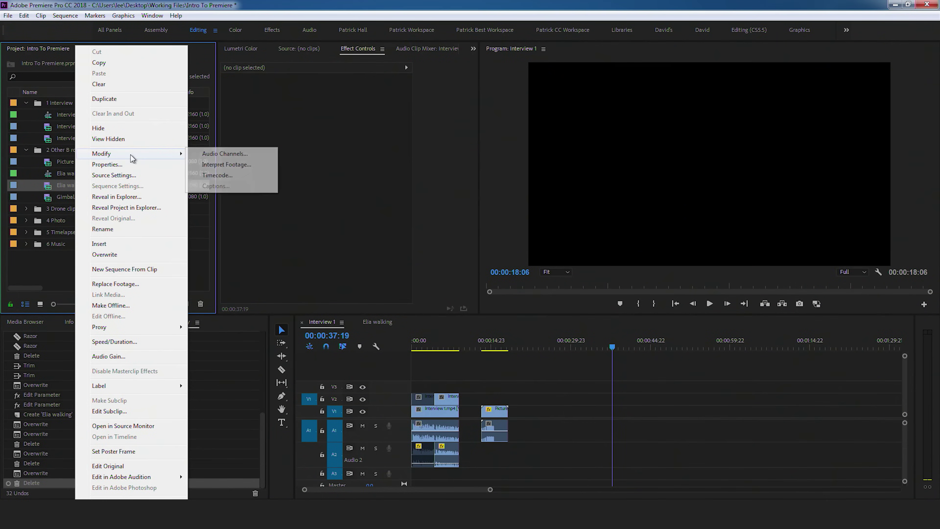
pyautogui.click(214, 167)
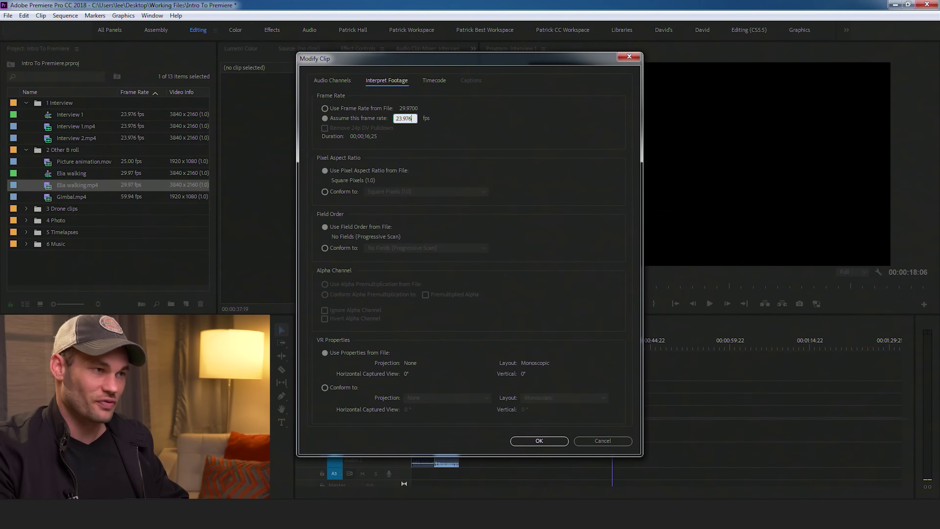
pyautogui.press('Return')
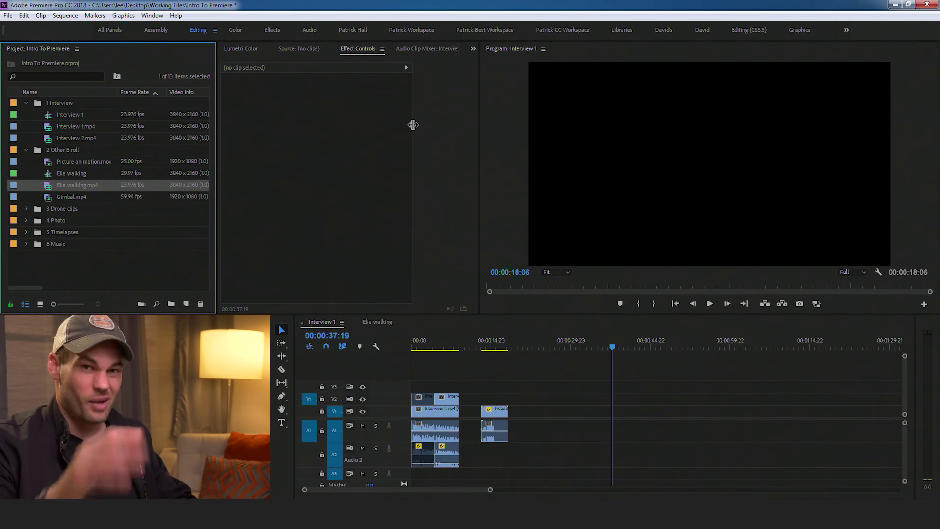
pyautogui.moveTo(127, 204); pyautogui.dragTo(589, 364)
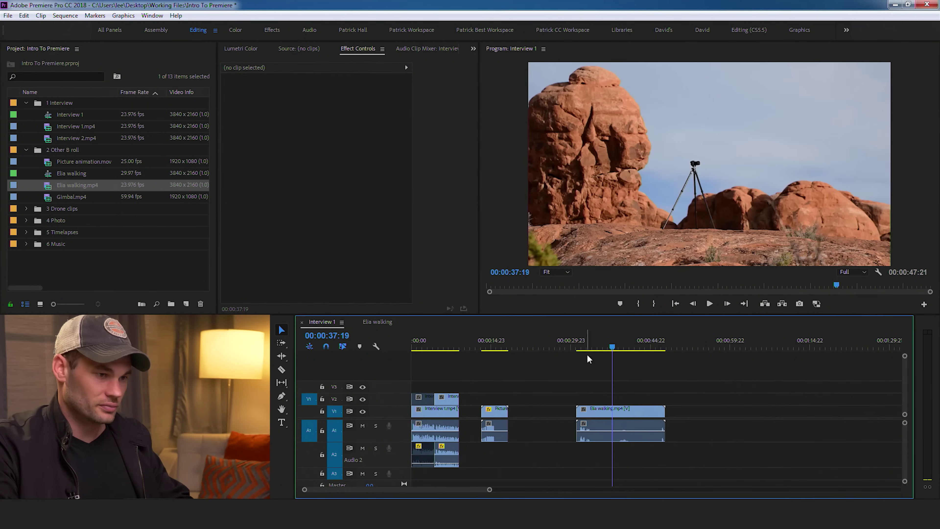
pyautogui.press('space')
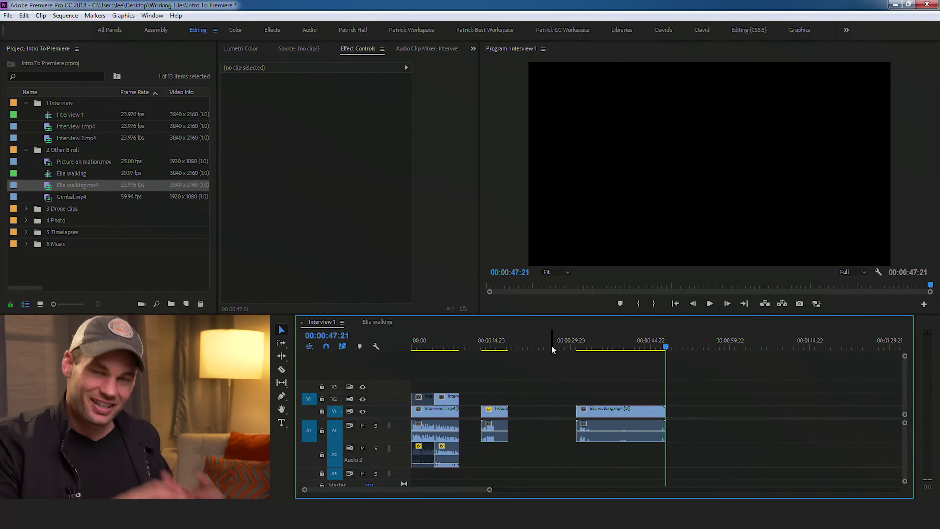
# - Cut the Elia walking clip at 00:00:38:03 and delete the part before the cut
pyautogui.moveTo(608, 348)
pyautogui.mouseDown()
pyautogui.moveTo(627, 349)
pyautogui.moveTo(614, 348)
pyautogui.mouseUp()
pyautogui.press('c')
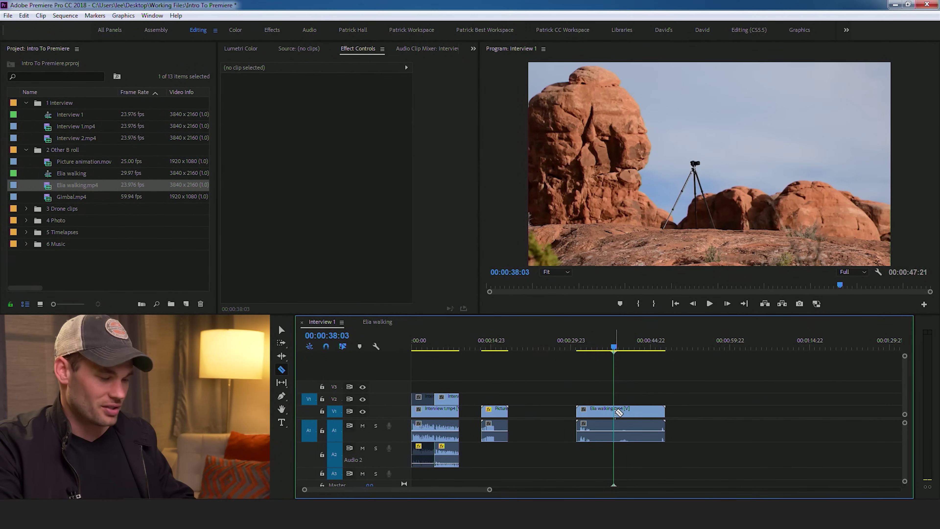
pyautogui.click(615, 412)
pyautogui.press('v')
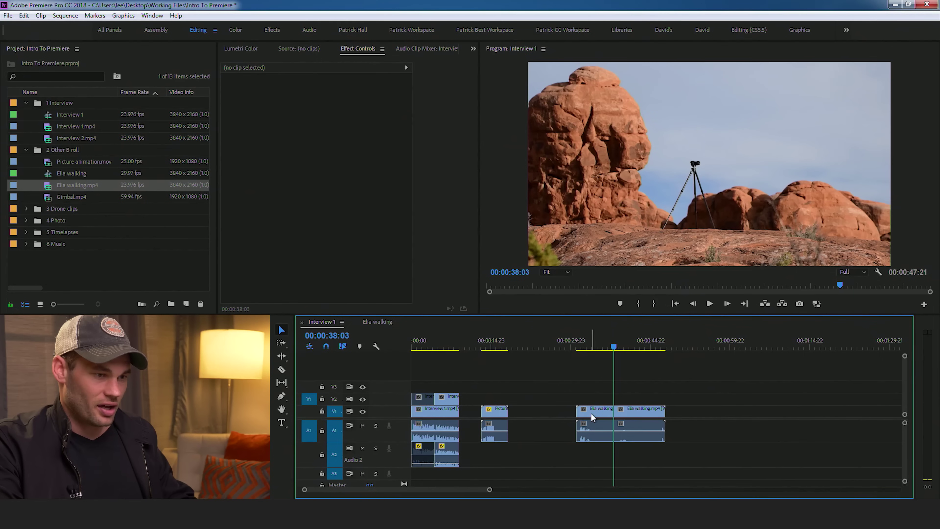
pyautogui.click(591, 414)
pyautogui.press('Delete')
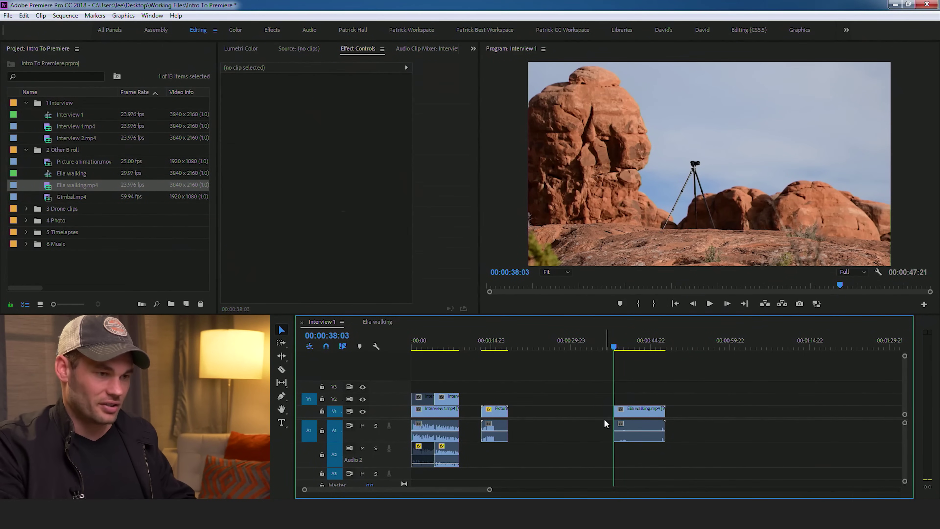
# - Play the remaining Elia walking clip, cut it at 00:00:45:20, and delete the part after the cut
pyautogui.press('space')
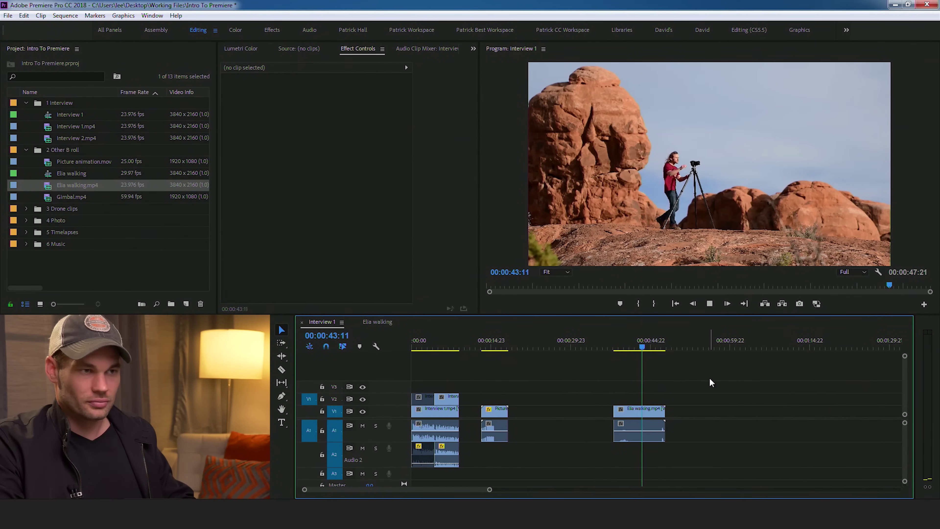
pyautogui.press('space')
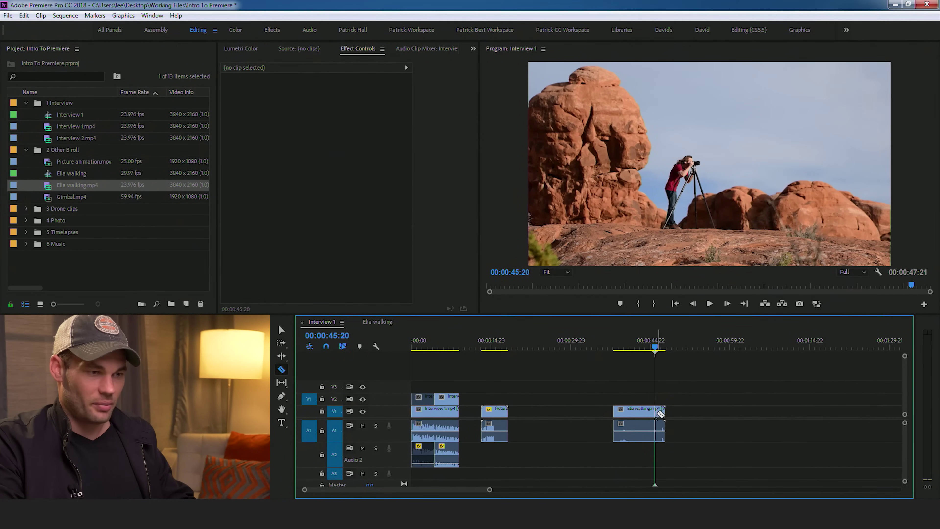
pyautogui.click(656, 416)
pyautogui.press('v')
pyautogui.click(661, 425)
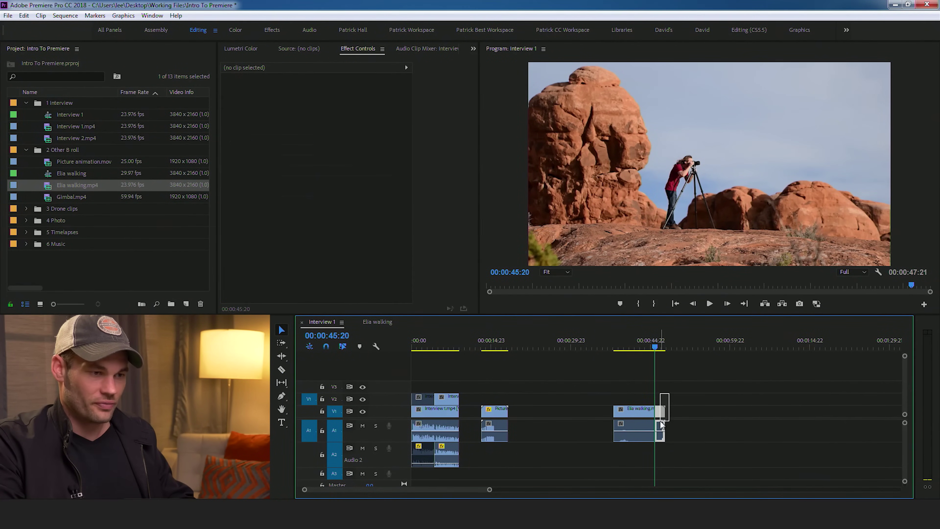
pyautogui.press('Delete')
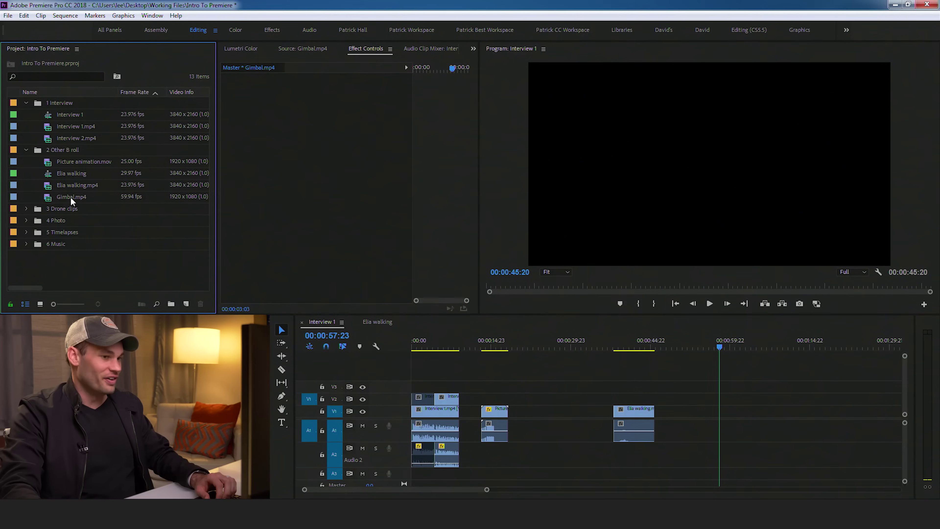
# - Open Gimbal.mp4 in the Source Monitor and play it from its beginning to preview the shot
pyautogui.click(71, 197)
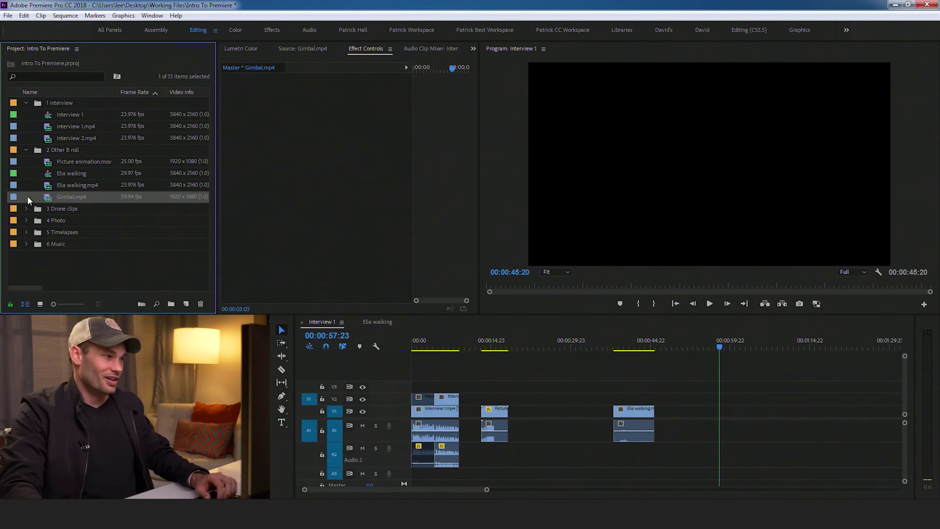
pyautogui.doubleClick(49, 199)
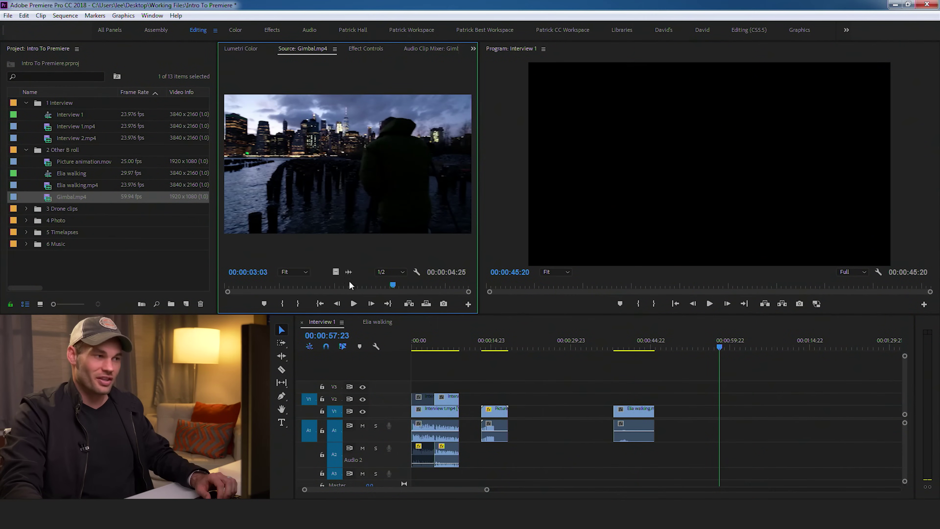
pyautogui.click(354, 305)
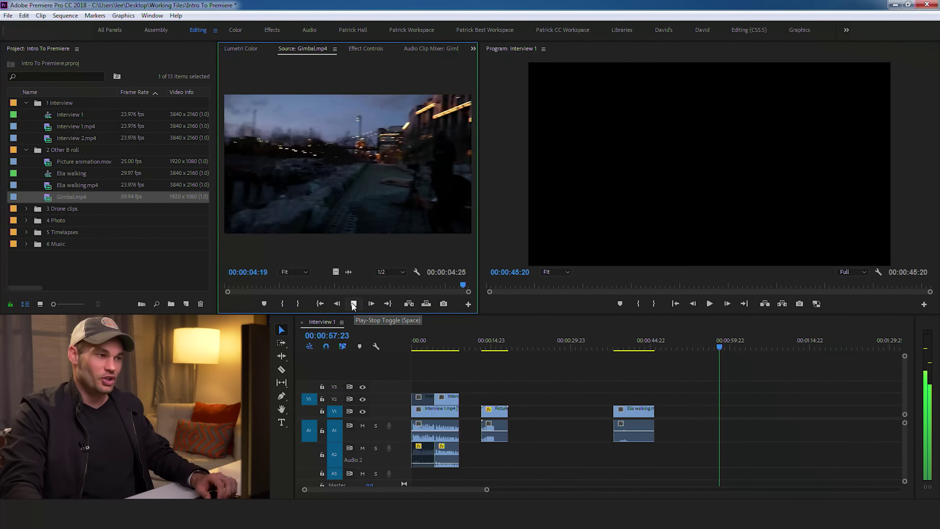
pyautogui.moveTo(254, 286); pyautogui.dragTo(224, 287)
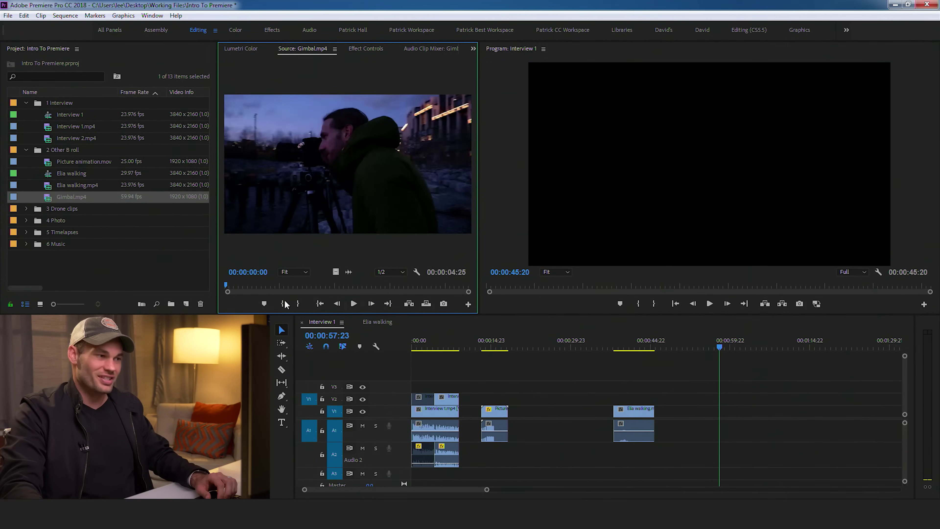
pyautogui.click(354, 304)
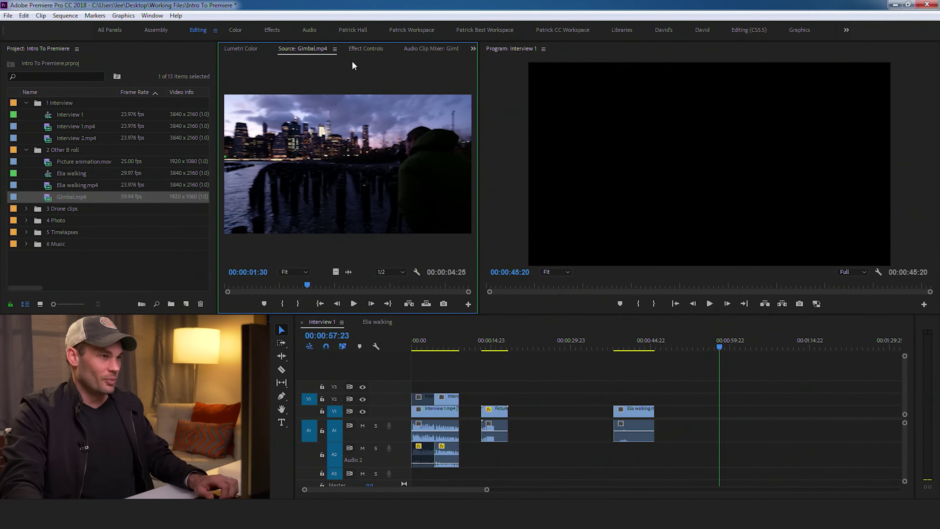
# - Interpret the Gimbal.mp4 footage at an assumed frame rate of 23.976 fps
pyautogui.click(369, 48)
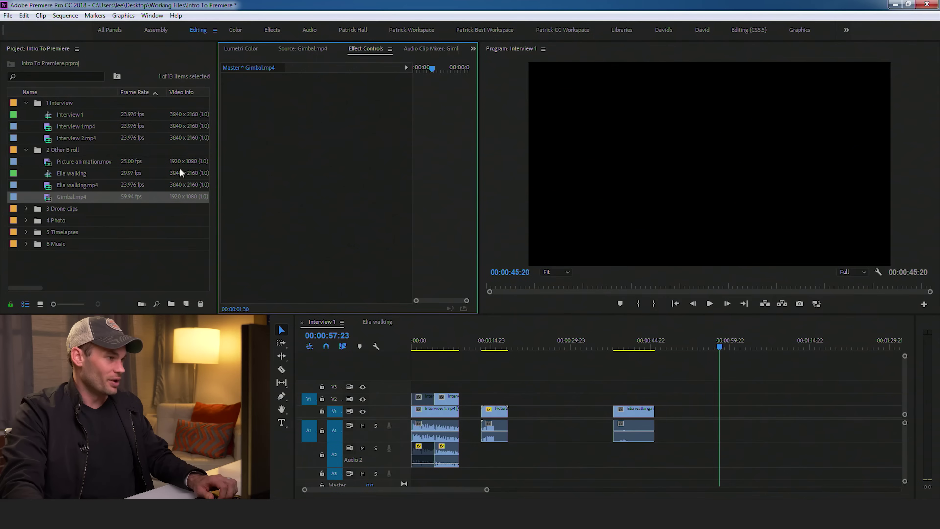
pyautogui.rightClick(70, 195)
pyautogui.moveTo(117, 155)
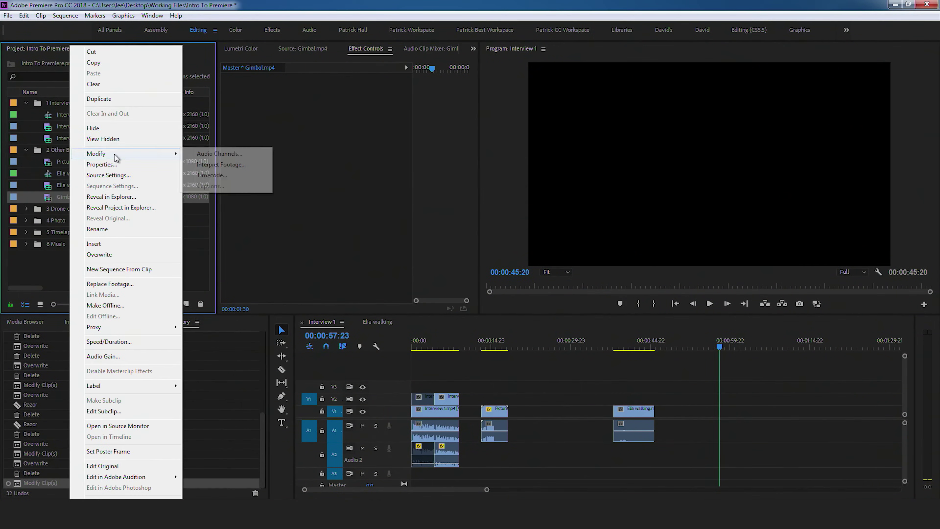
pyautogui.click(204, 164)
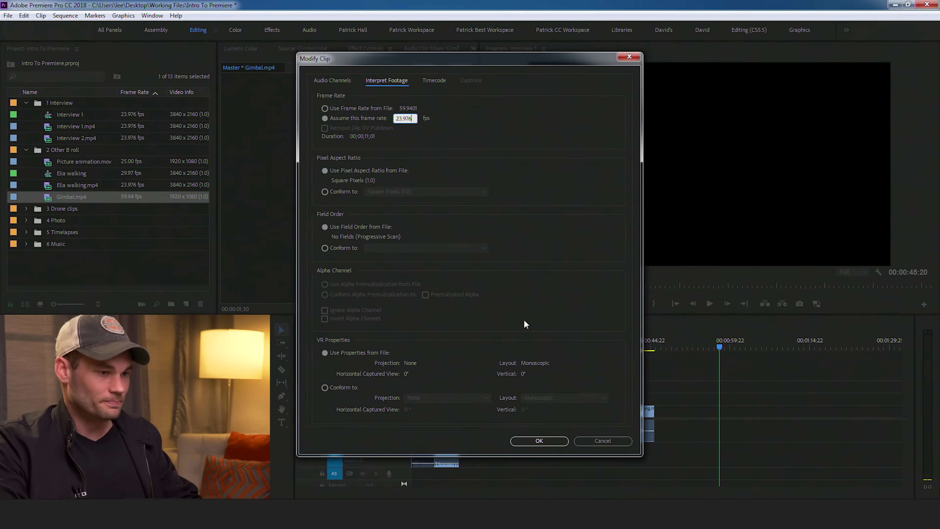
pyautogui.click(522, 442)
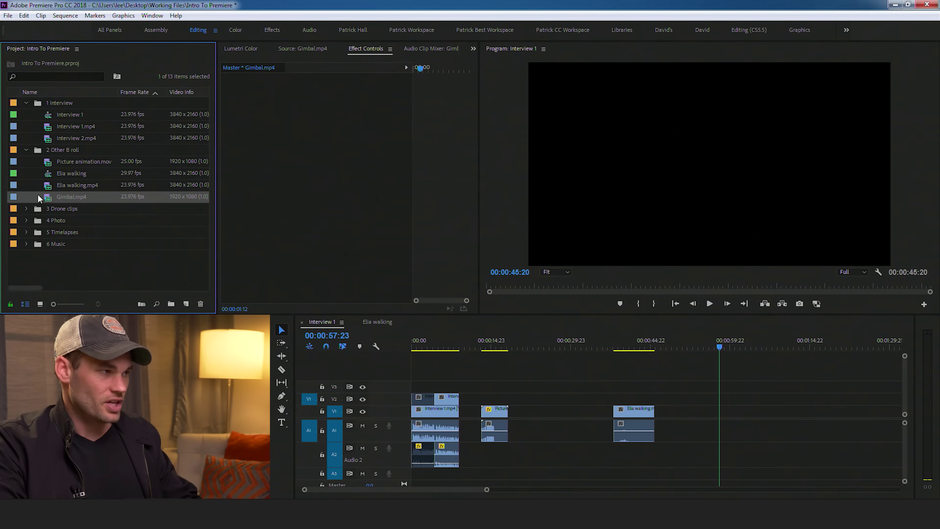
# - Place Gimbal.mp4 on V1 after the trimmed Elia walking clip, leaving a gap, and play it
pyautogui.moveTo(488, 264); pyautogui.dragTo(685, 399)
pyautogui.click(683, 347)
pyautogui.press('space')
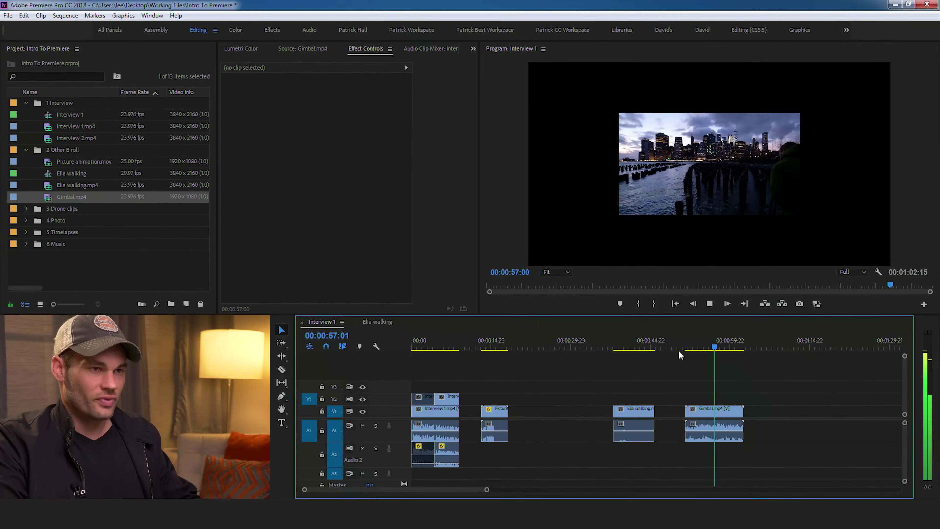
pyautogui.press('space')
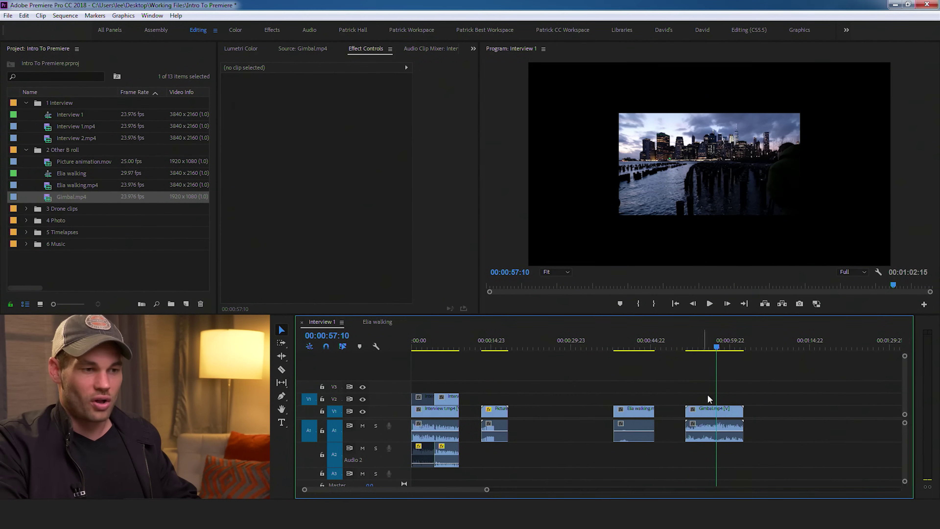
# - Set the scale of the Gimbal.mp4 clip on V1 to 200
pyautogui.click(712, 409)
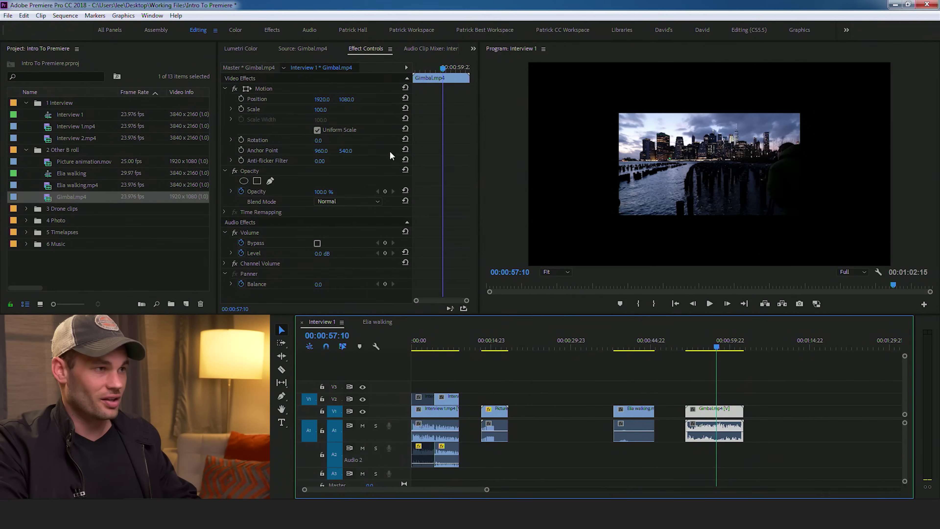
pyautogui.click(322, 109)
pyautogui.write('200')
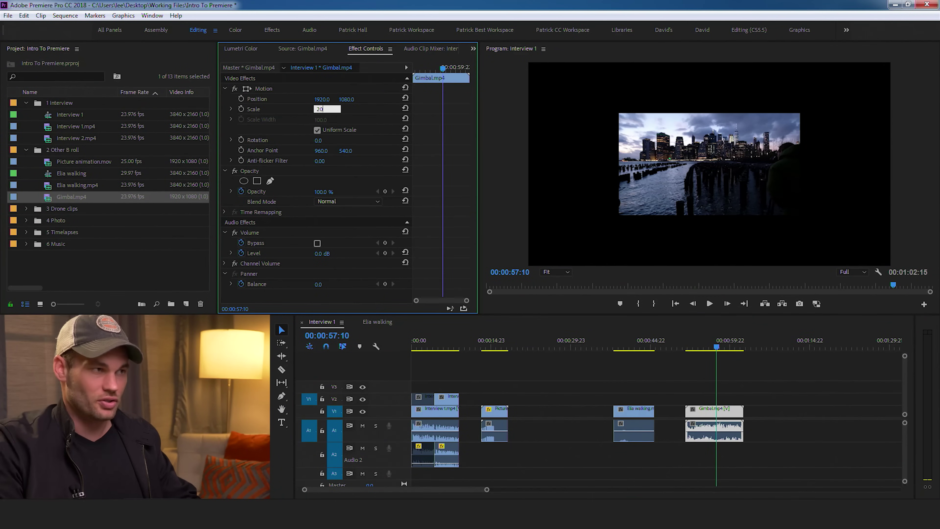
pyautogui.press('Return')
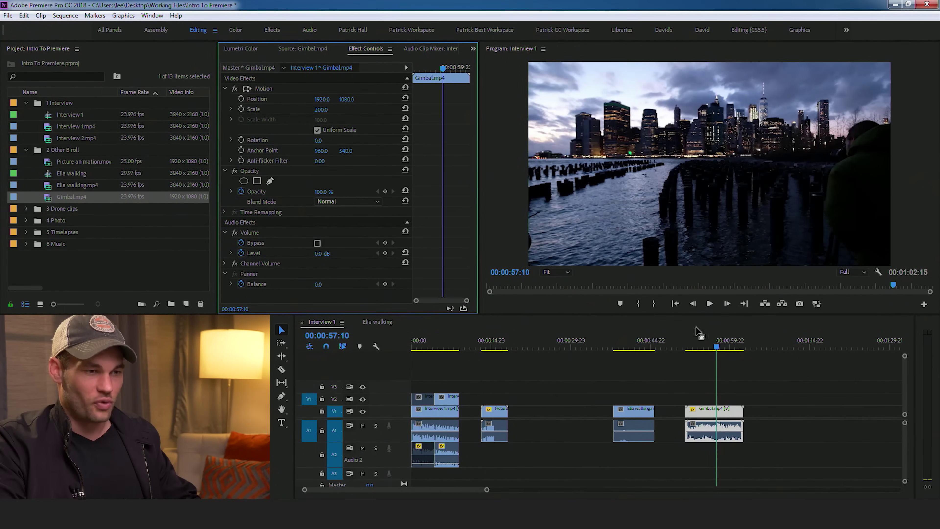
# - Trim the start of the Gimbal.mp4 clip on V1 to 00:00:52:15
pyautogui.click(686, 348)
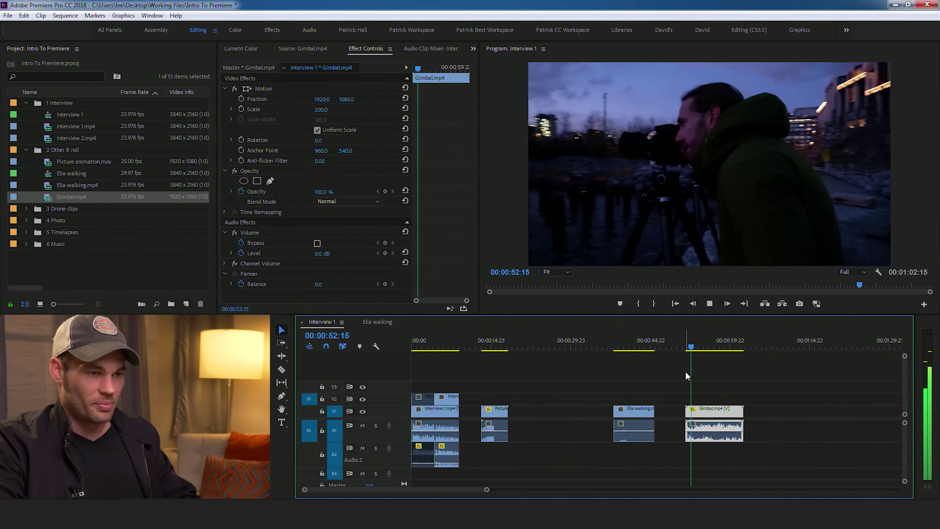
pyautogui.press('space')
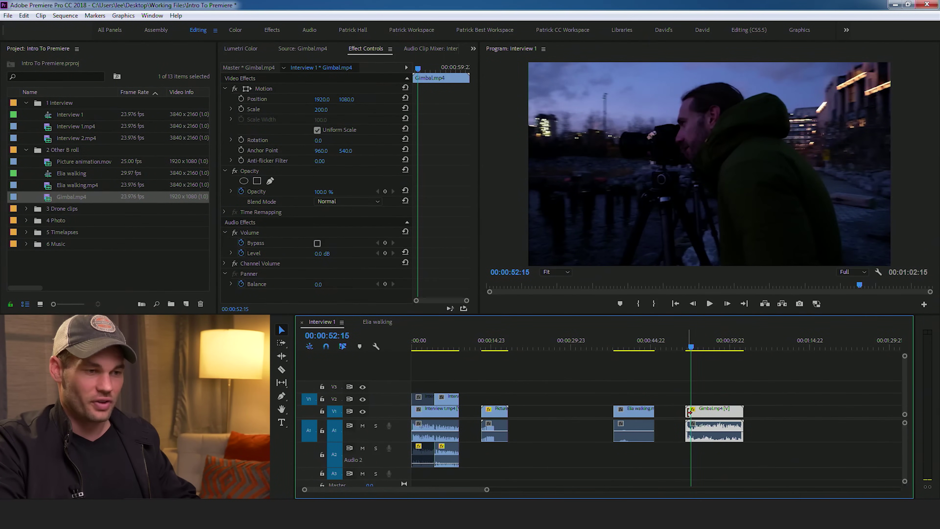
pyautogui.moveTo(689, 411); pyautogui.dragTo(691, 412)
# - Find the end of the useful camera move in the Gimbal.mp4 clip and trim the clip's end to 00:00:56:17
pyautogui.press('space')
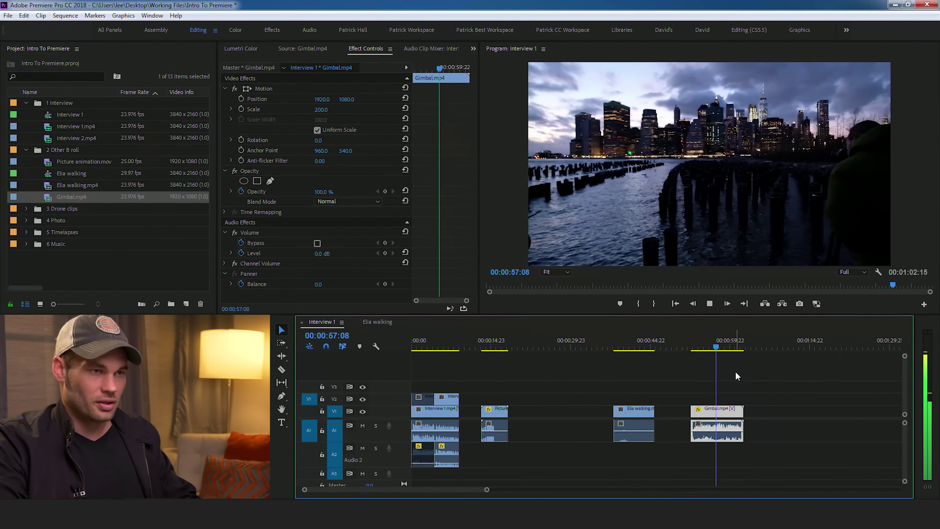
pyautogui.press('space')
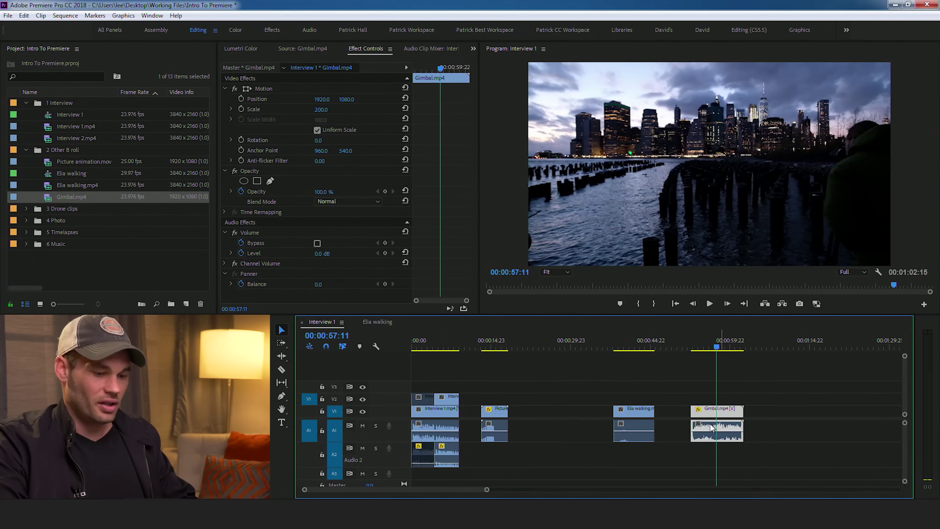
pyautogui.press('Left')
pyautogui.press('Left')
pyautogui.press('Left')
pyautogui.press('Left')
pyautogui.press('Left')
pyautogui.press('Left')
pyautogui.press('Left')
pyautogui.press('Left')
pyautogui.press('Left')
pyautogui.press('Left')
pyautogui.press('Left')
pyautogui.press('Left')
pyautogui.press('Left')
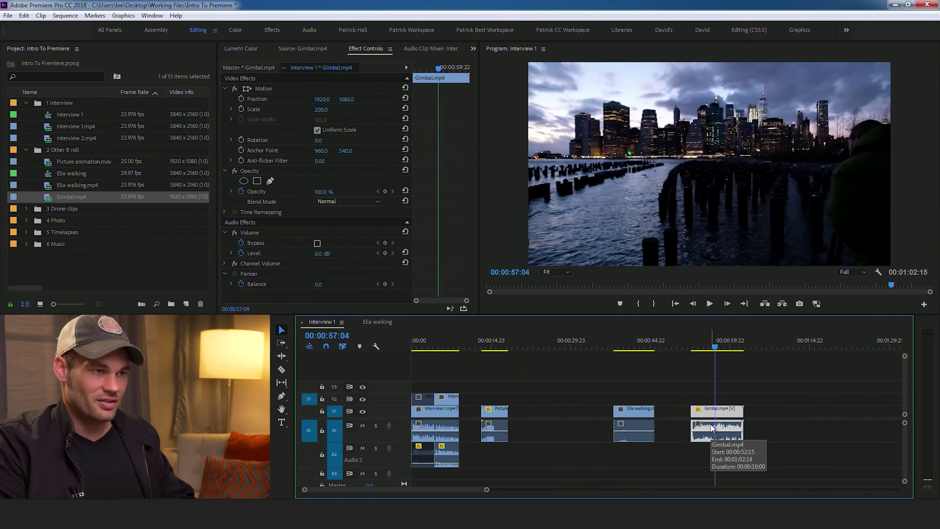
pyautogui.press('Left')
pyautogui.press('Left')
pyautogui.press('Left')
pyautogui.press('Left')
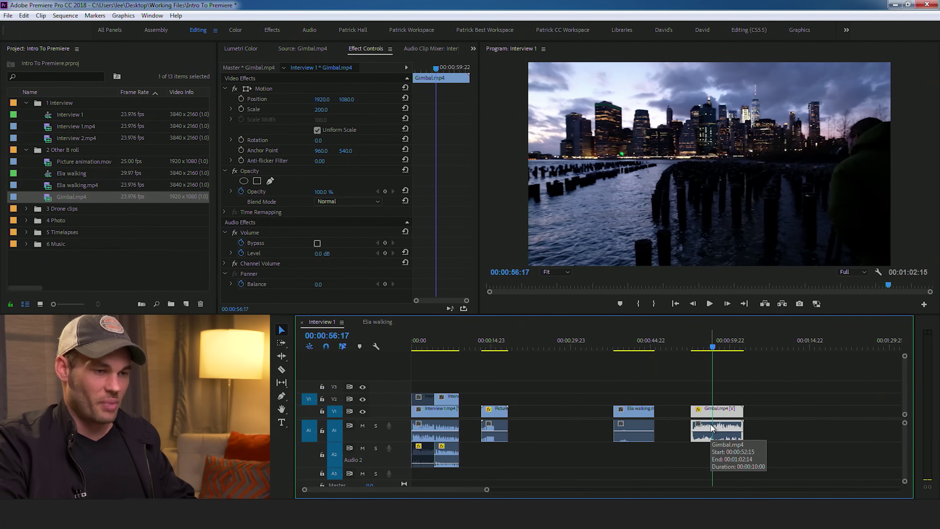
pyautogui.moveTo(741, 413); pyautogui.dragTo(712, 413)
# - Play the trimmed Gimbal.mp4 clip in the sequence to check the cut
pyautogui.press('space')
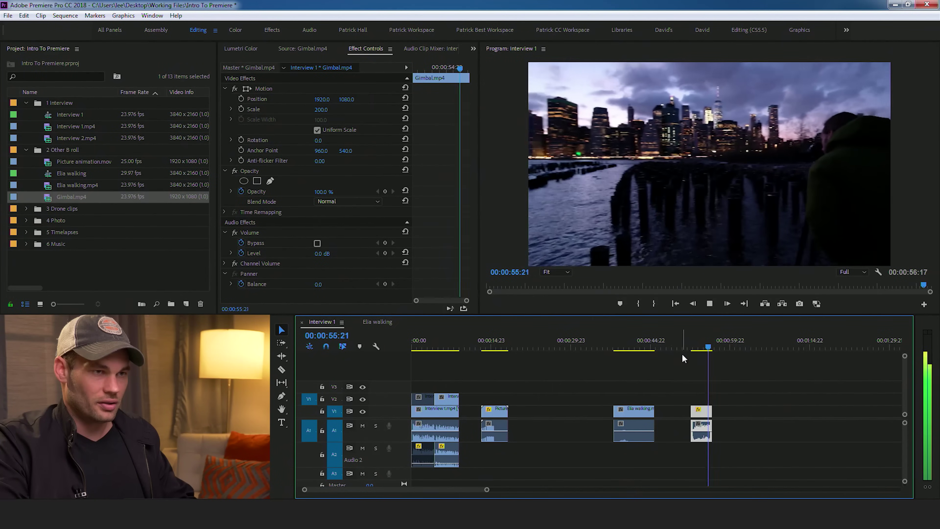
pyautogui.click(694, 341)
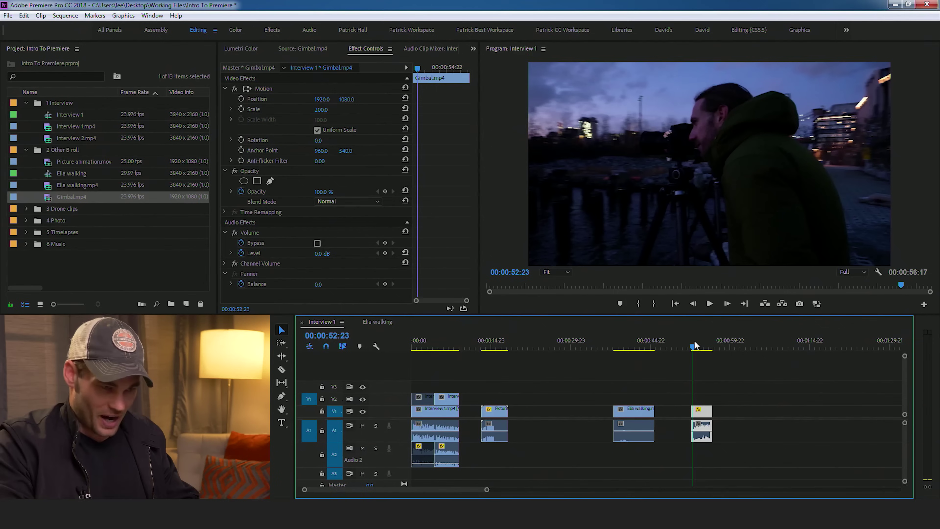
pyautogui.click(659, 373)
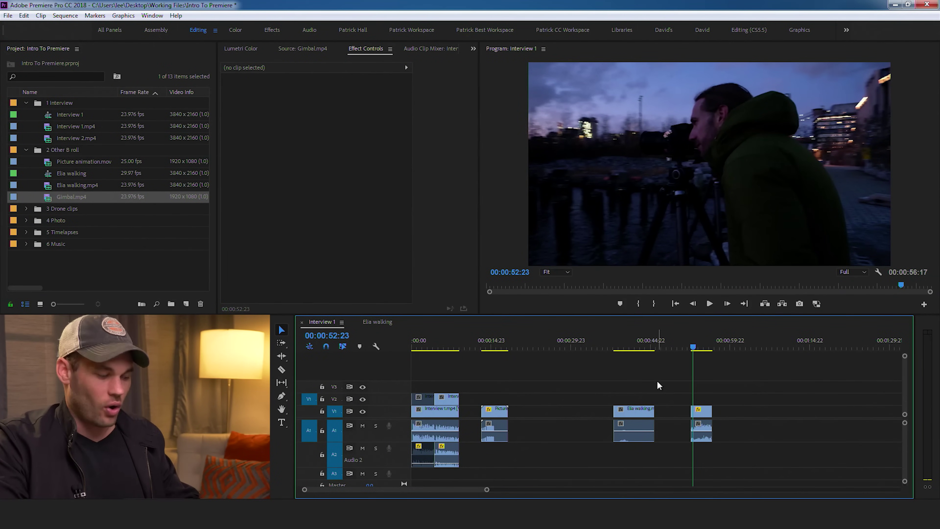
# - Unlink the video and audio of the Gimbal.mp4 clip in the sequence
pyautogui.click(705, 433)
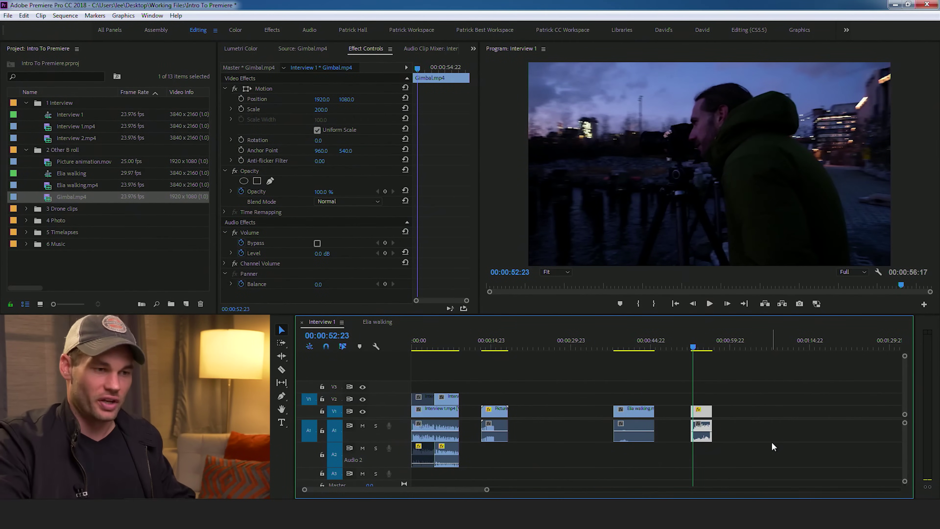
pyautogui.click(746, 407)
pyautogui.click(706, 416)
pyautogui.rightClick(707, 415)
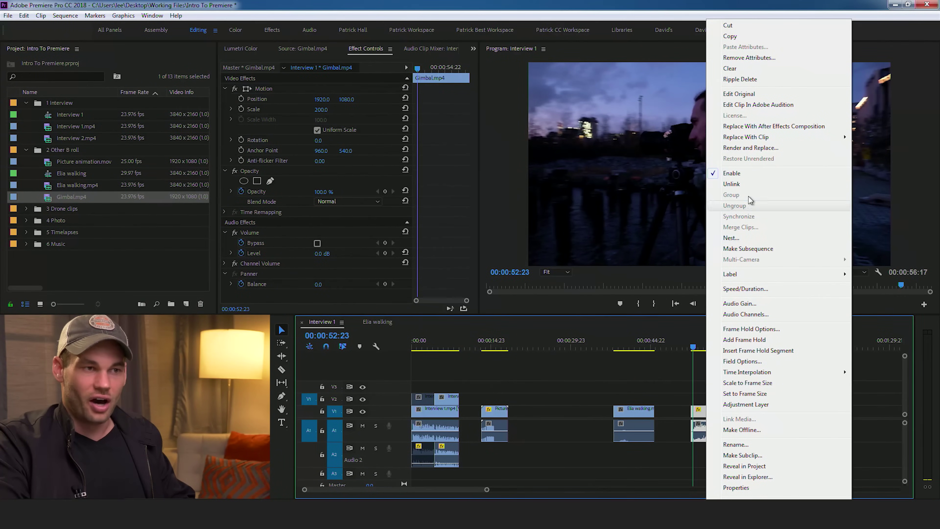
pyautogui.click(755, 187)
pyautogui.click(746, 393)
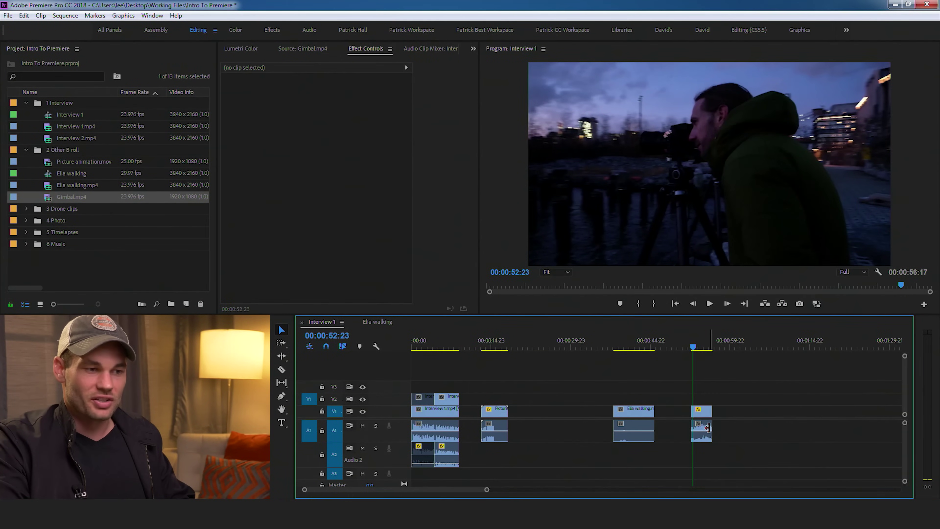
# - Try deleting only the unlinked Gimbal.mp4 audio from A1, and undo the deletion and the unlinking
pyautogui.click(701, 437)
pyautogui.click(713, 391)
pyautogui.click(708, 411)
pyautogui.click(714, 411)
pyautogui.click(705, 437)
pyautogui.click(726, 398)
pyautogui.click(706, 429)
pyautogui.press('Delete')
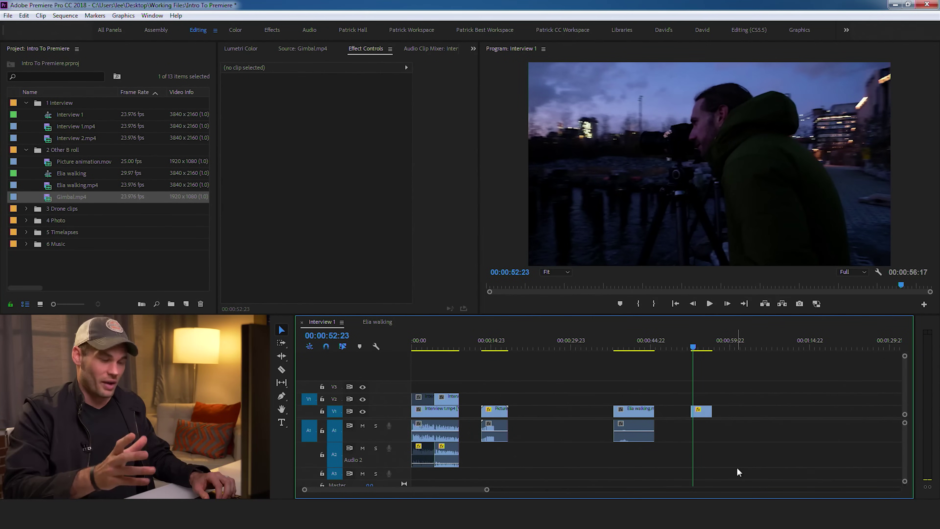
pyautogui.hotkey('ctrl', 'z')
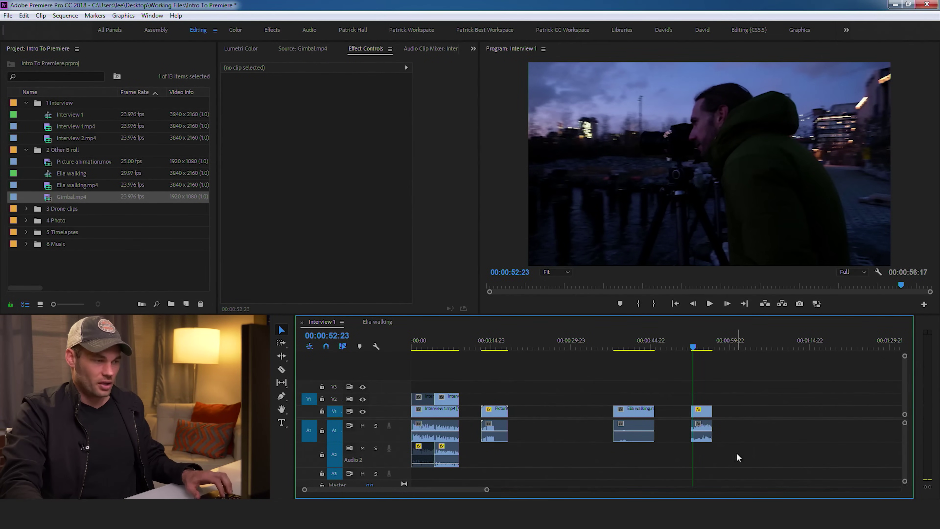
# - Save the project and delete only the audio of the linked Gimbal.mp4 clip from A1, keeping its video on V1
pyautogui.click(705, 346)
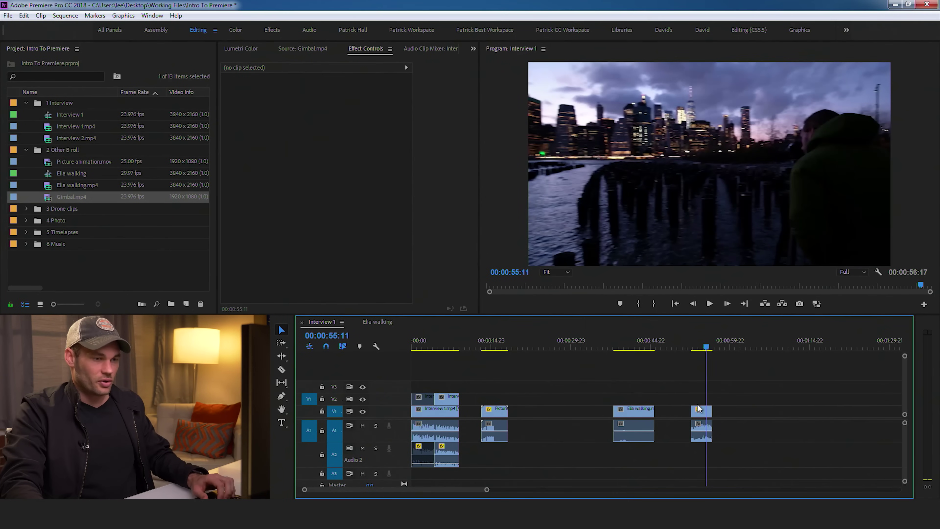
pyautogui.click(702, 413)
pyautogui.click(733, 401)
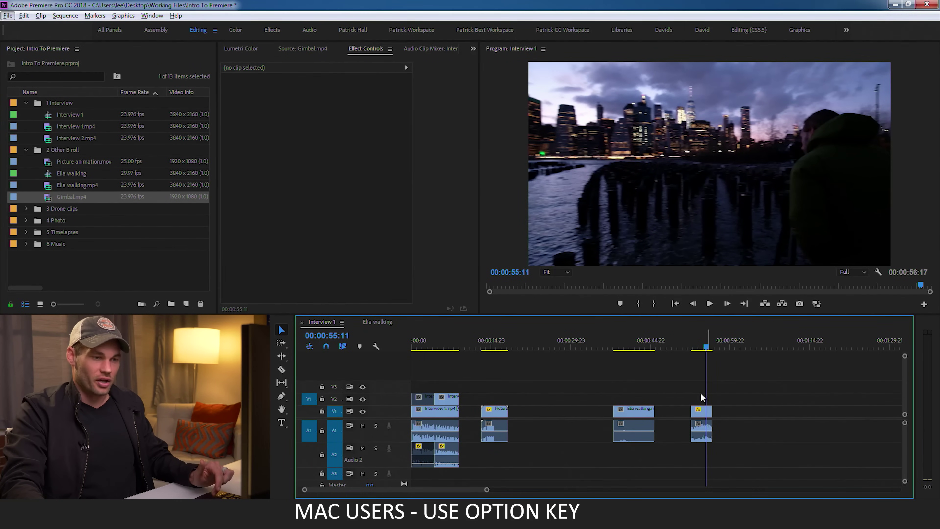
pyautogui.click(702, 423)
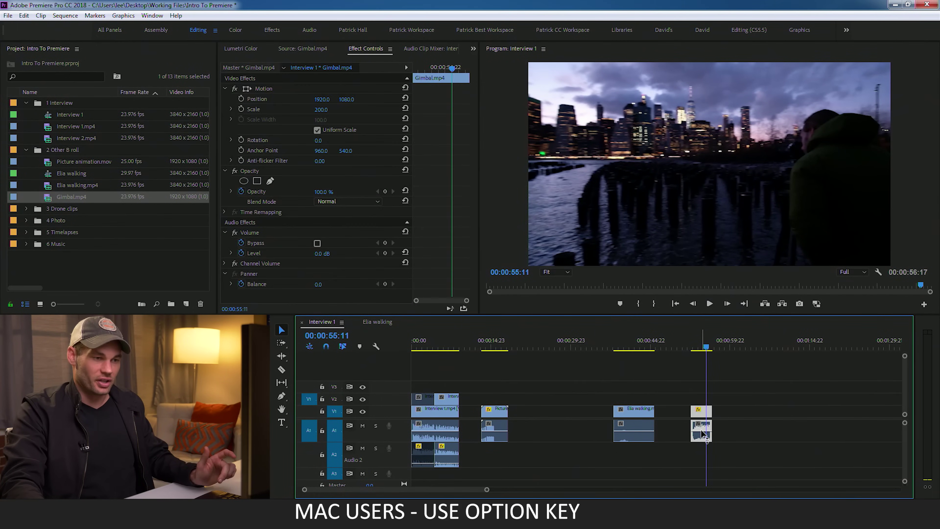
pyautogui.click(697, 382)
pyautogui.keyDown('alt'); pyautogui.click(705, 411); pyautogui.keyUp('alt')
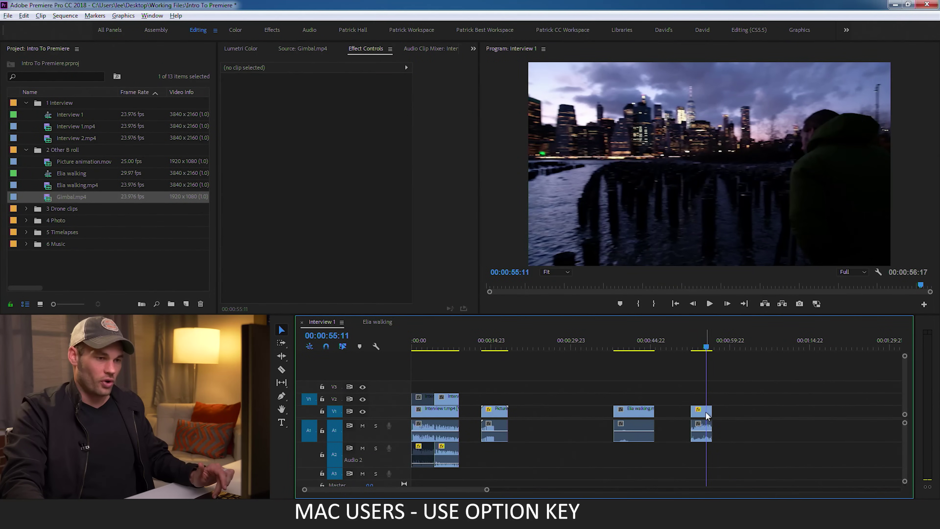
pyautogui.keyDown('alt'); pyautogui.click(703, 430); pyautogui.keyUp('alt')
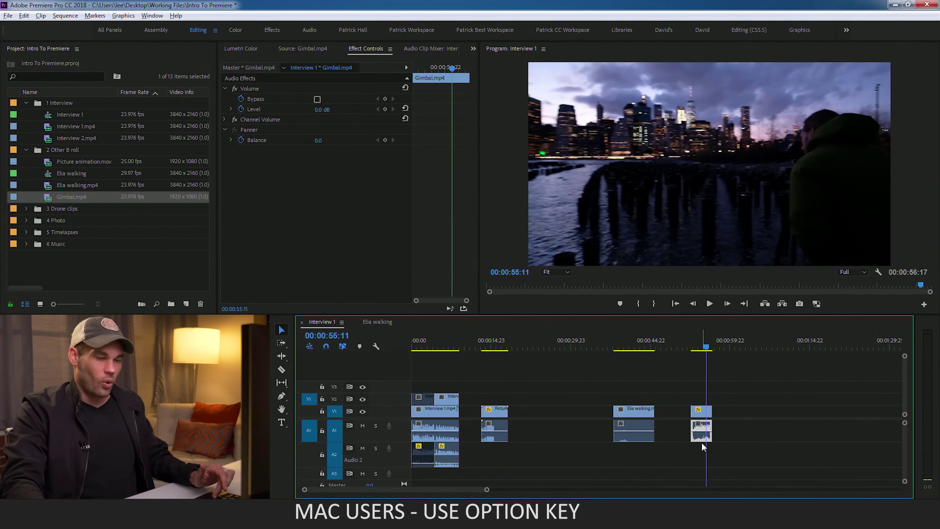
pyautogui.hotkey('ctrl', 's')
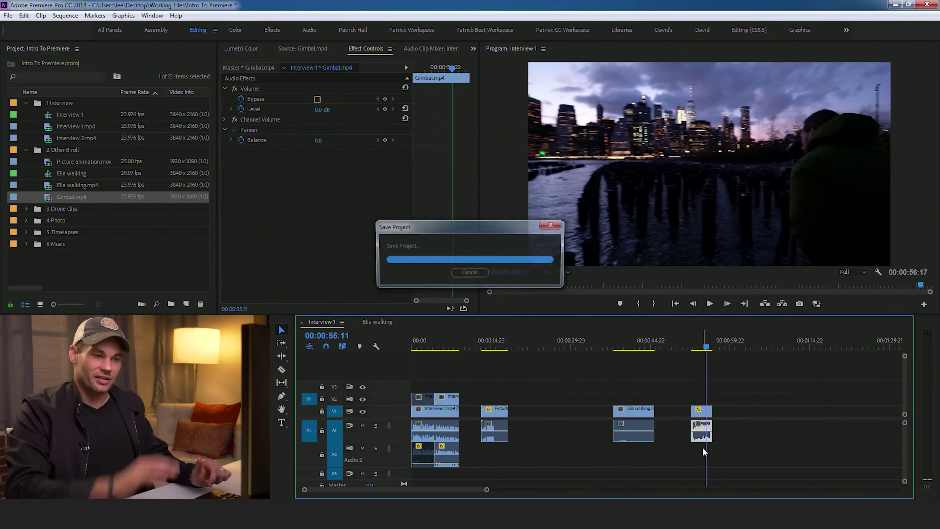
pyautogui.press('Delete')
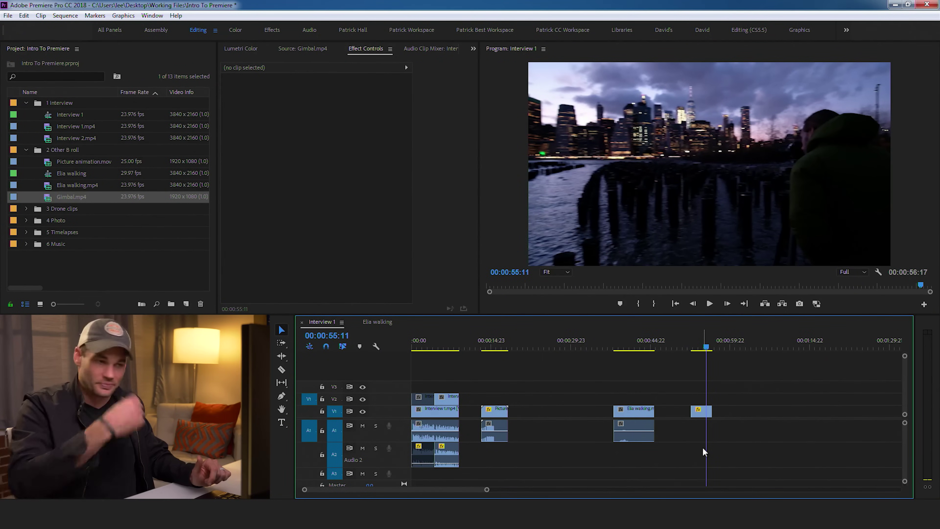
# - Play the Elia walking clip and delete only its audio from A1
pyautogui.click(617, 346)
pyautogui.press('space')
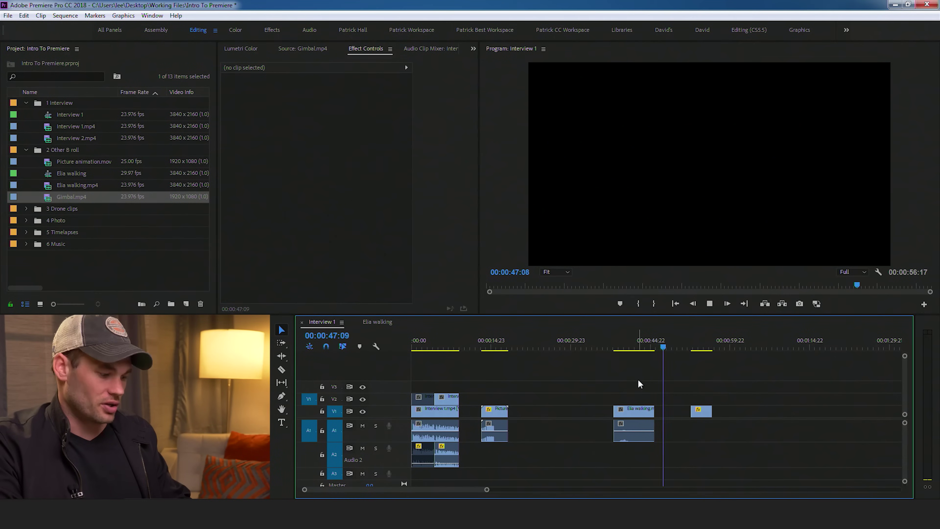
pyautogui.click(639, 428)
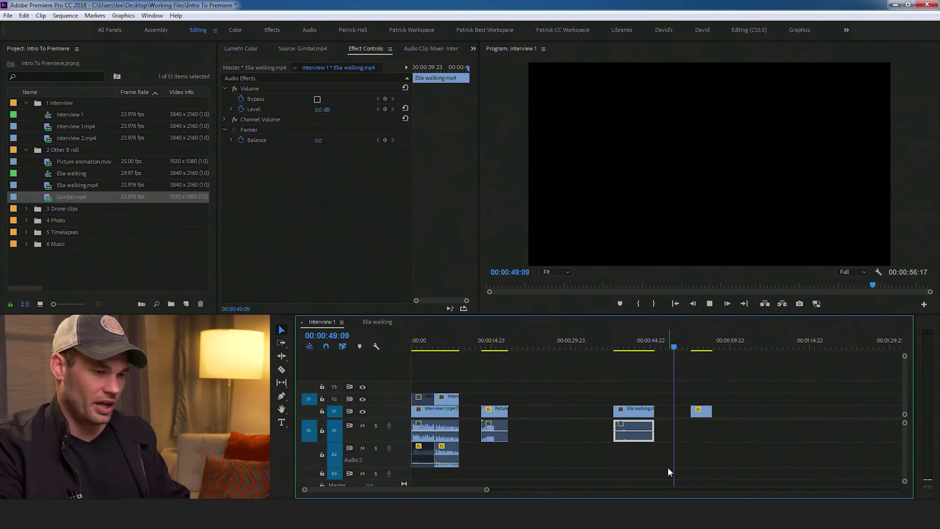
pyautogui.press('Delete')
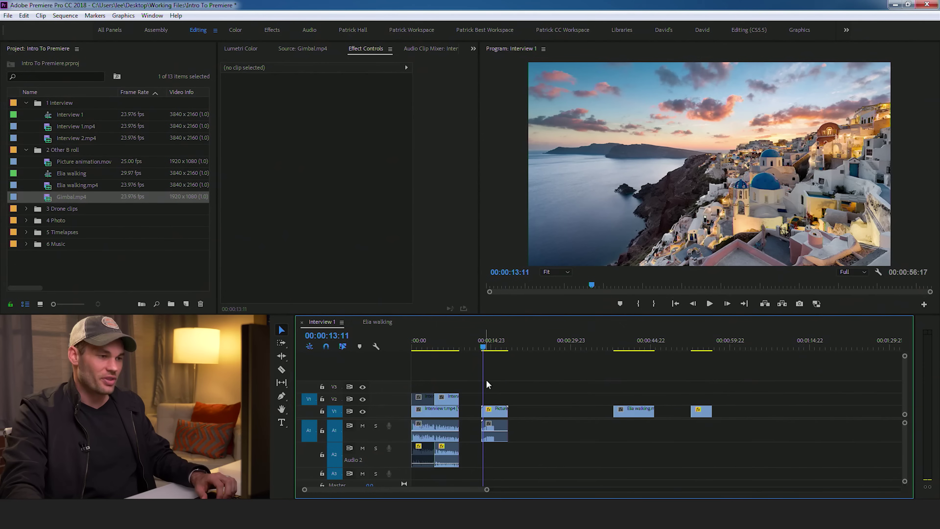
# - Preview the Picture animation.mov clip and move its audio to A3 and its video to V3, over the middle of the interview clips
pyautogui.moveTo(487, 345)
pyautogui.mouseDown()
pyautogui.moveTo(496, 343)
pyautogui.moveTo(483, 342)
pyautogui.mouseUp()
pyautogui.press('space')
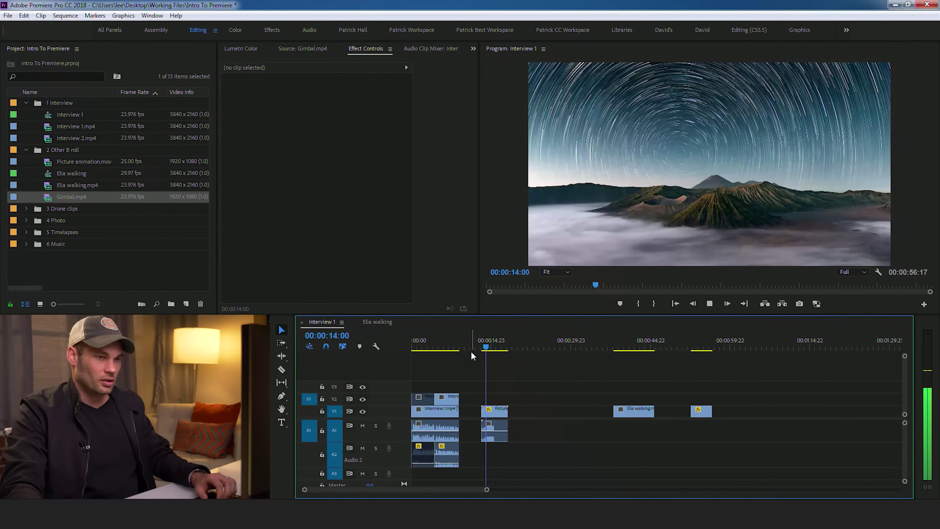
pyautogui.press('space')
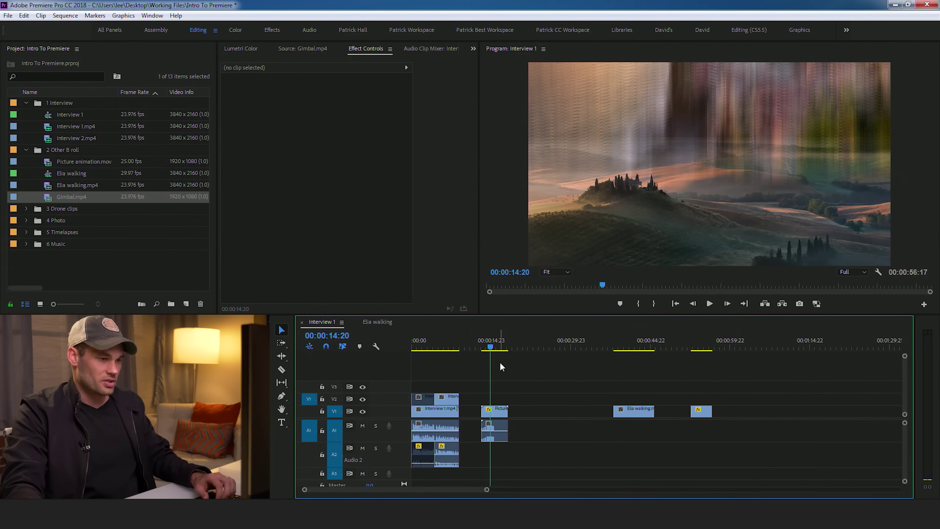
pyautogui.moveTo(498, 426); pyautogui.dragTo(493, 451)
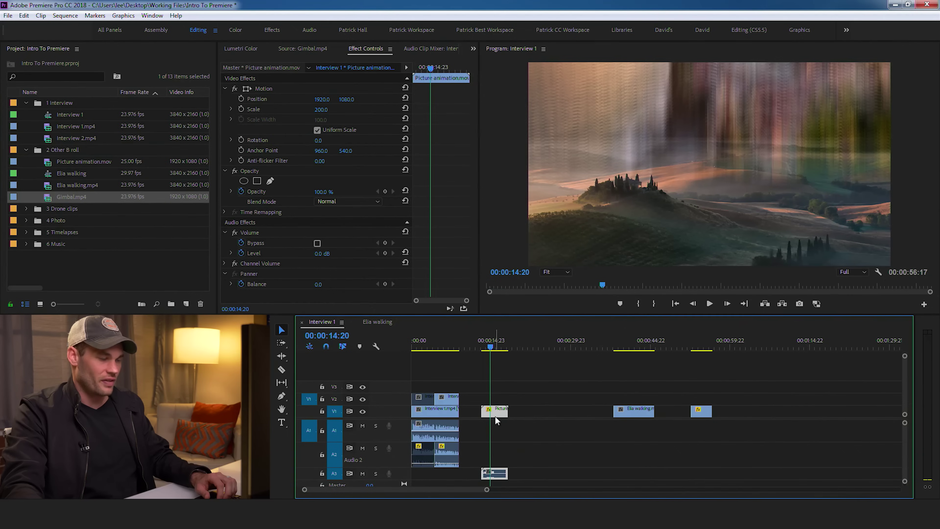
pyautogui.moveTo(496, 413); pyautogui.dragTo(471, 389)
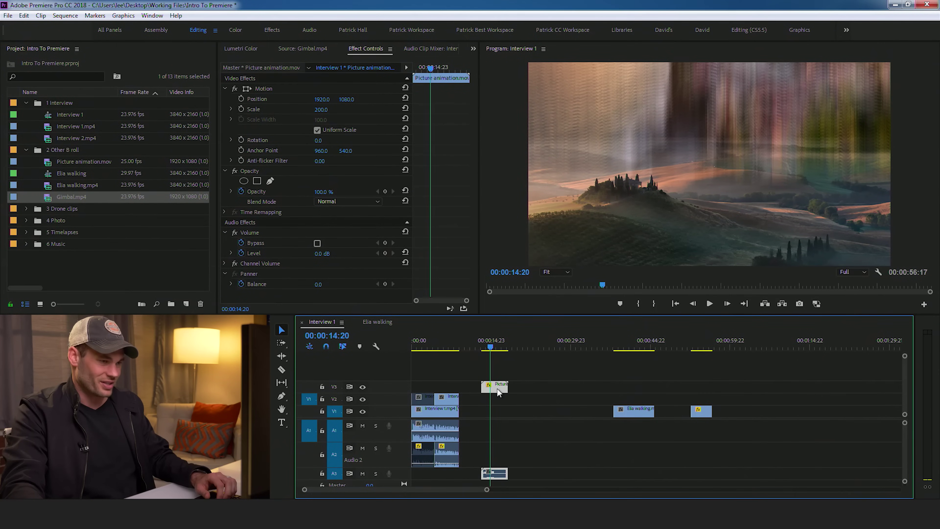
pyautogui.moveTo(497, 388); pyautogui.dragTo(441, 388)
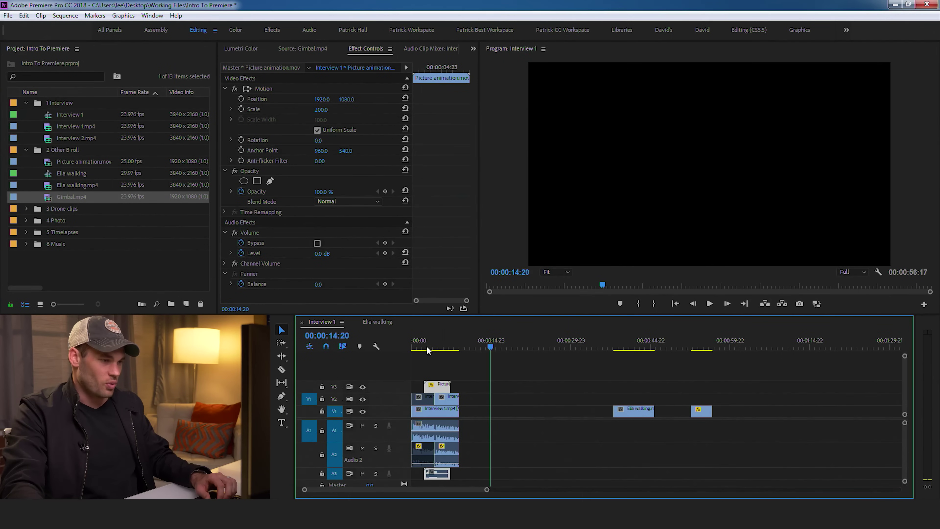
# - Play the sequence from its beginning to review the picture animation over the interview
pyautogui.press('Home')
pyautogui.press('space')
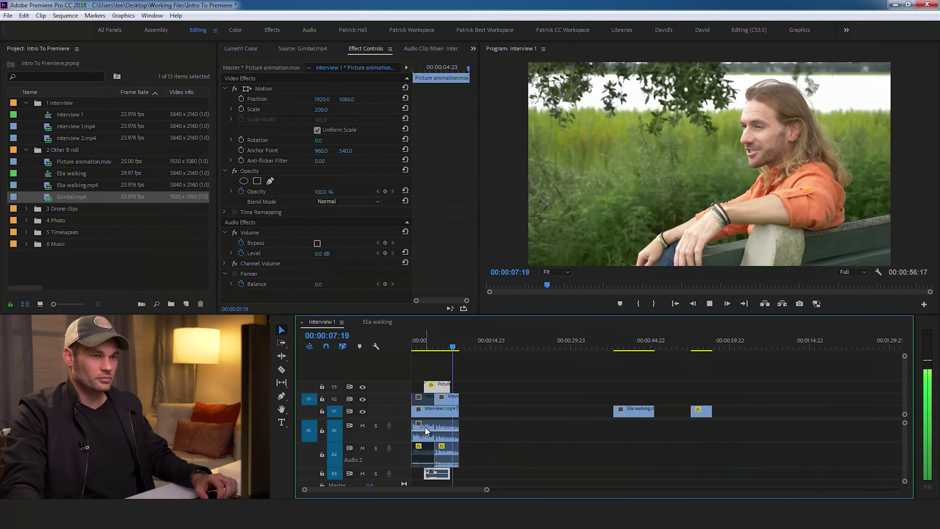
pyautogui.press('space')
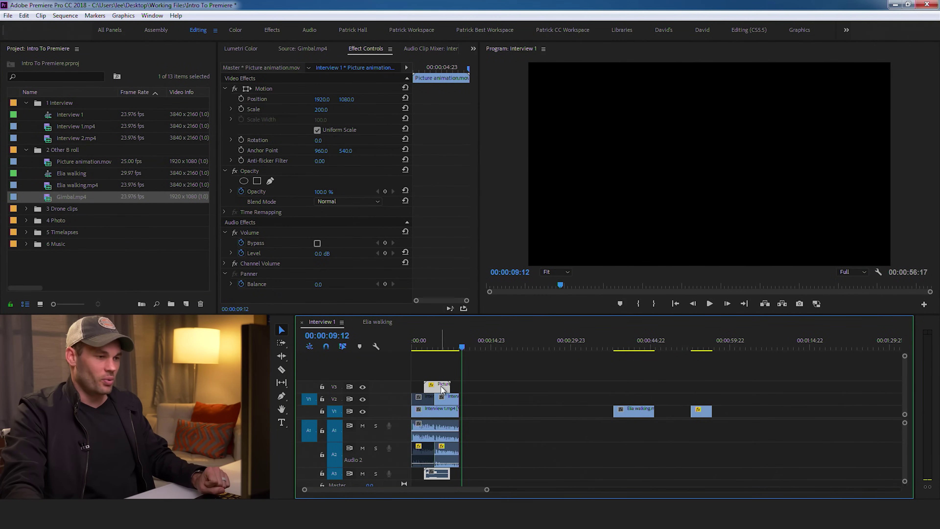
# - Shift Picture animation.mov on V3 past the interview's end and move Gimbal.mp4 onto a new V4 track just before it
pyautogui.moveTo(441, 387); pyautogui.dragTo(464, 389)
pyautogui.click(655, 359)
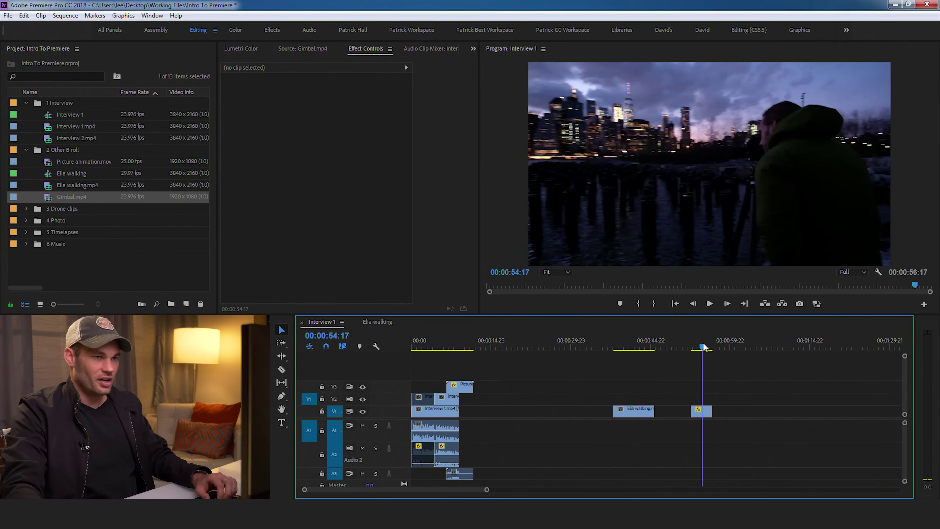
pyautogui.moveTo(699, 415); pyautogui.dragTo(433, 375)
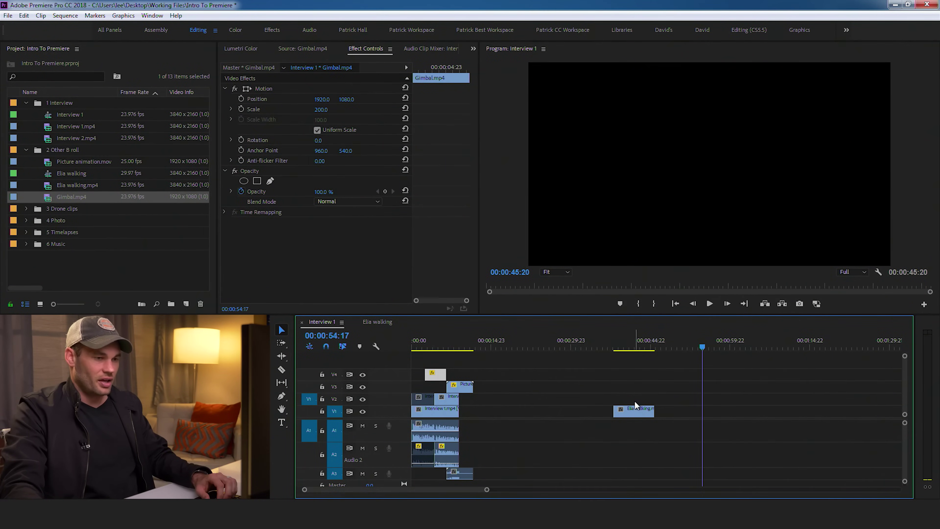
# - Play the sequence from its beginning through both B-roll clips layered over the interview
pyautogui.press('Home')
pyautogui.press('space')
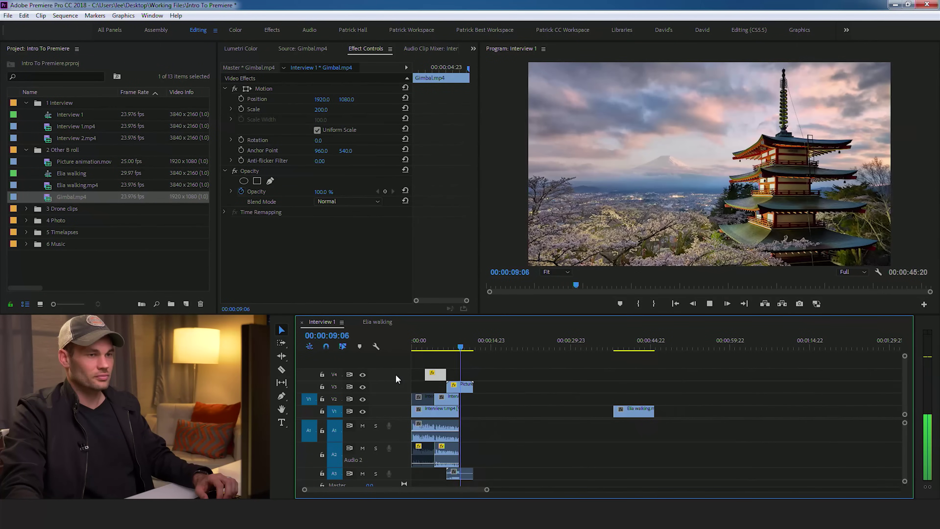
pyautogui.press('space')
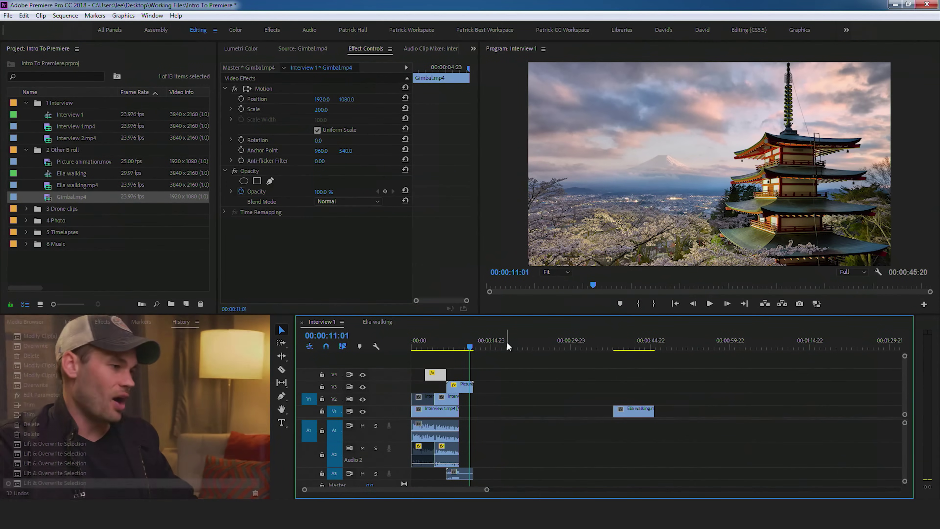
# - Search the effects library for "cross di" and clear the search again
pyautogui.click(102, 322)
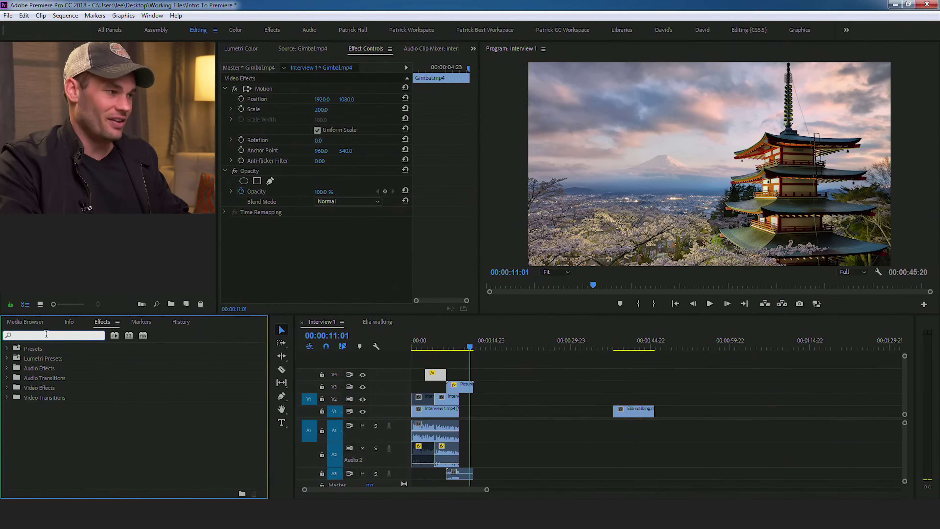
pyautogui.write('cross di')
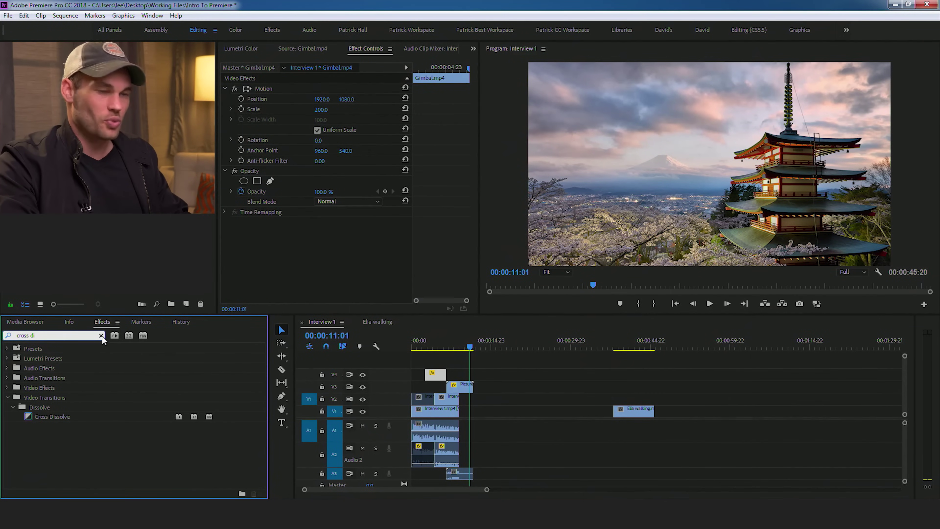
pyautogui.click(101, 336)
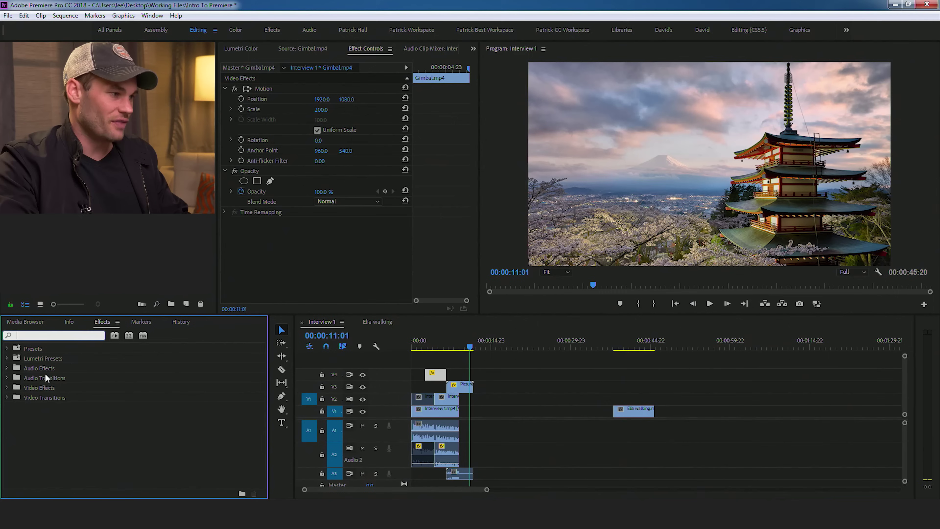
# - Apply the Gaussian Blur effect from the Blur & Sharpen video effects to Interview 1.mp4 on V1
pyautogui.click(7, 388)
pyautogui.scroll(-2, 28, 407)
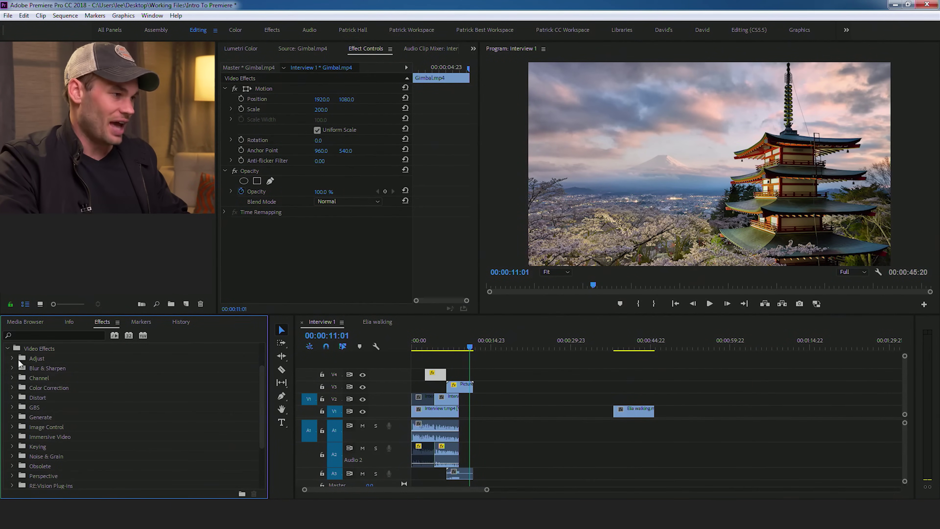
pyautogui.click(13, 371)
pyautogui.scroll(-2, 21, 394)
pyautogui.scroll(2, 21, 394)
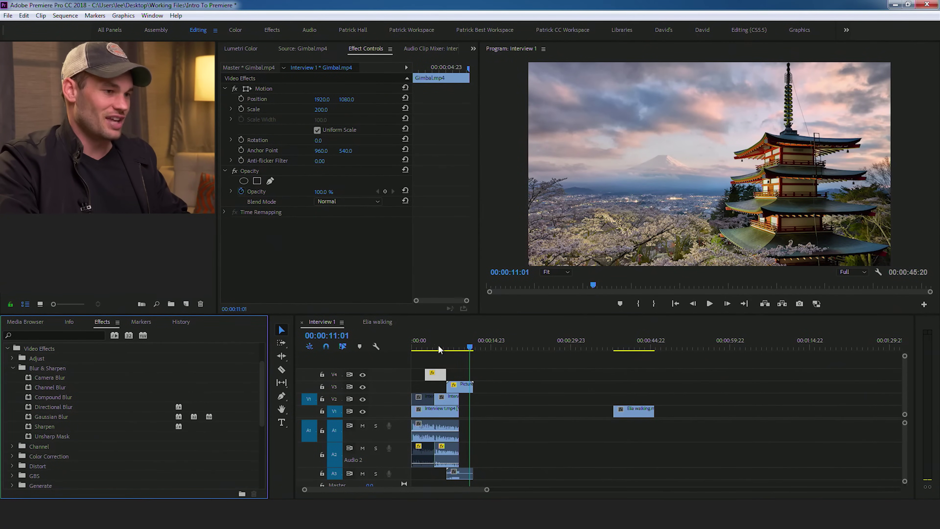
pyautogui.click(439, 349)
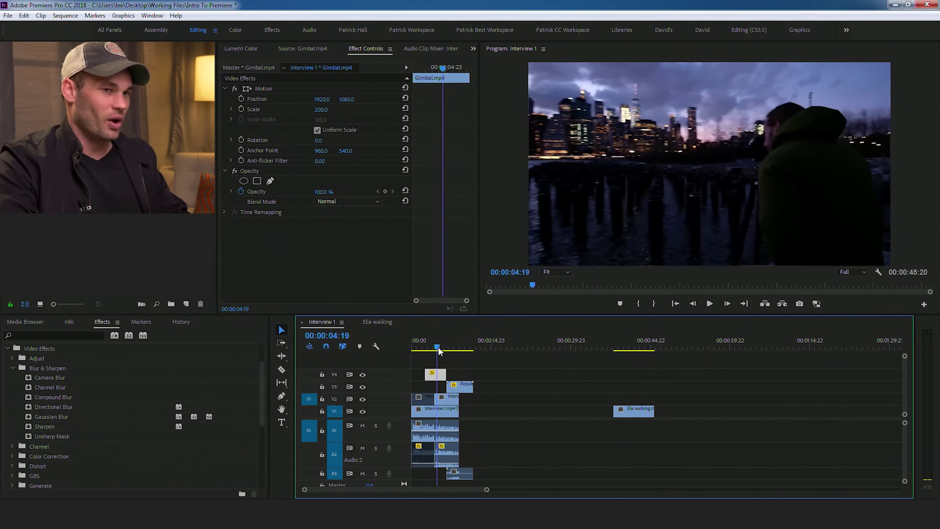
pyautogui.click(414, 345)
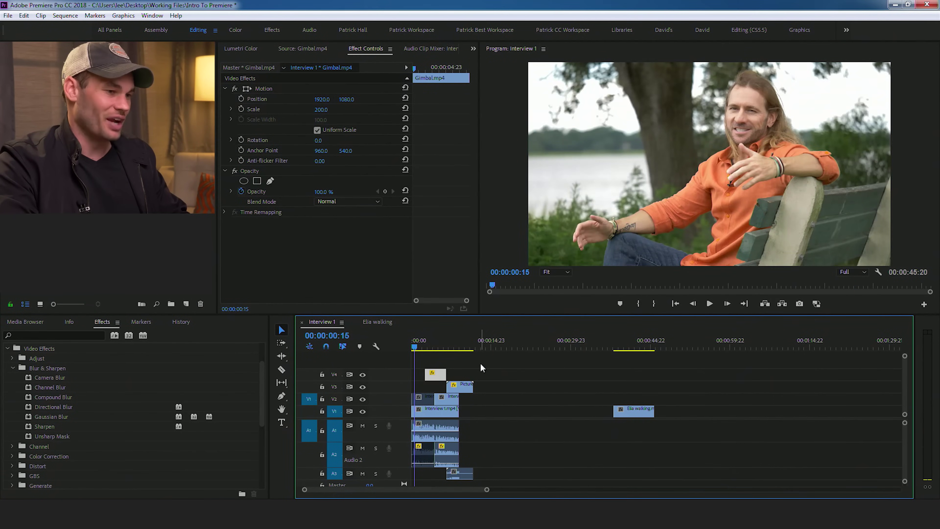
pyautogui.click(478, 369)
pyautogui.click(431, 414)
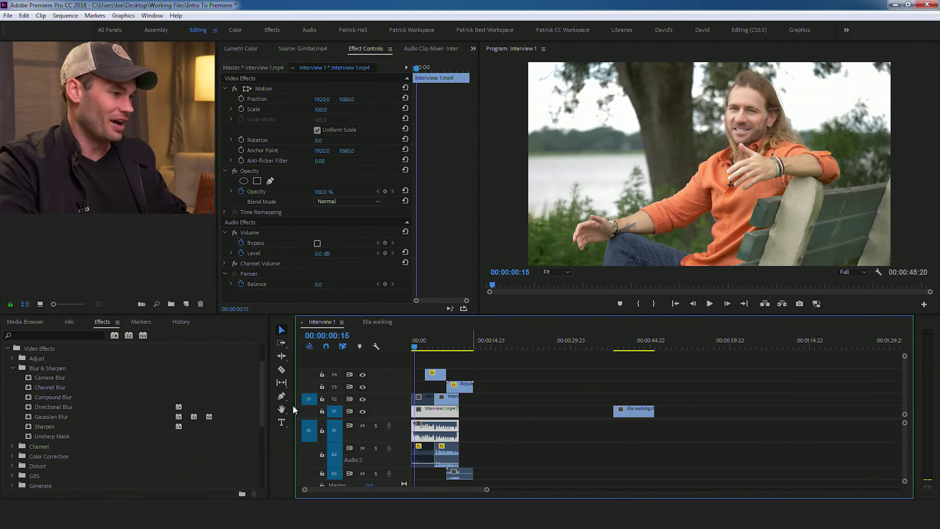
pyautogui.moveTo(28, 420); pyautogui.dragTo(265, 400)
pyautogui.moveTo(429, 414); pyautogui.dragTo(430, 414)
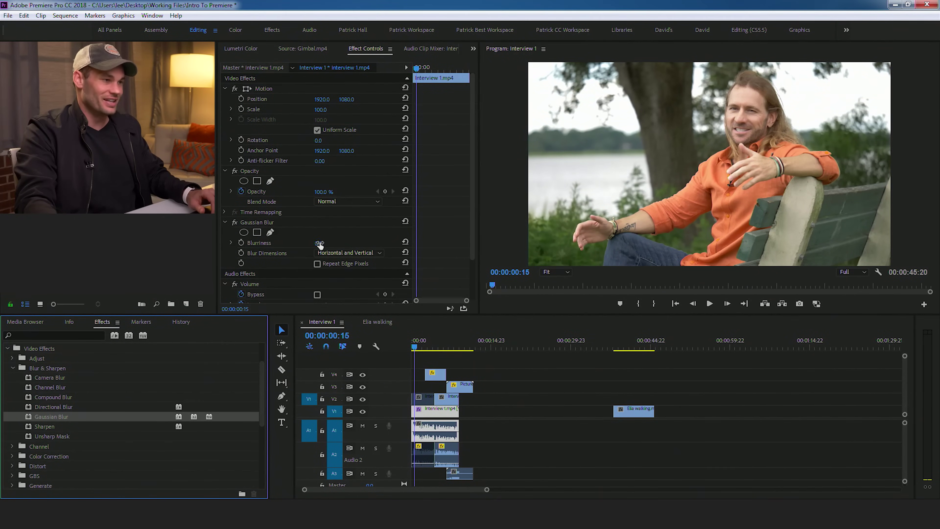
# - Set the Gaussian Blur's blurriness to 111 and play the blurred interview from near the sequence's beginning
pyautogui.moveTo(319, 244); pyautogui.dragTo(360, 244)
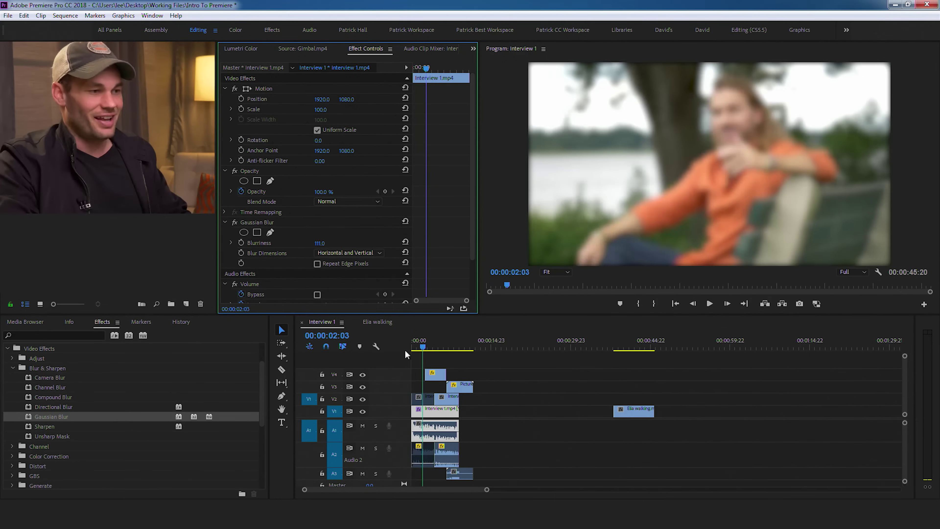
pyautogui.moveTo(426, 346); pyautogui.dragTo(394, 346)
pyautogui.press('space')
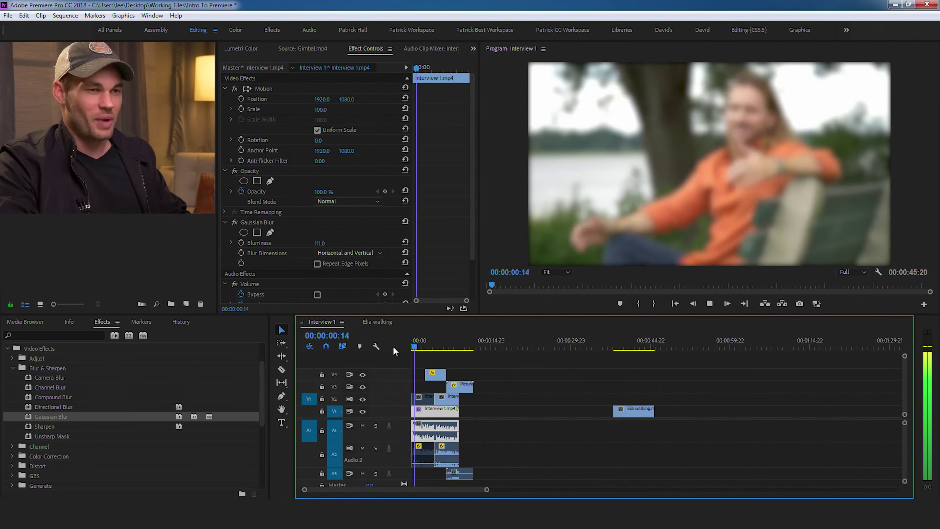
pyautogui.press('space')
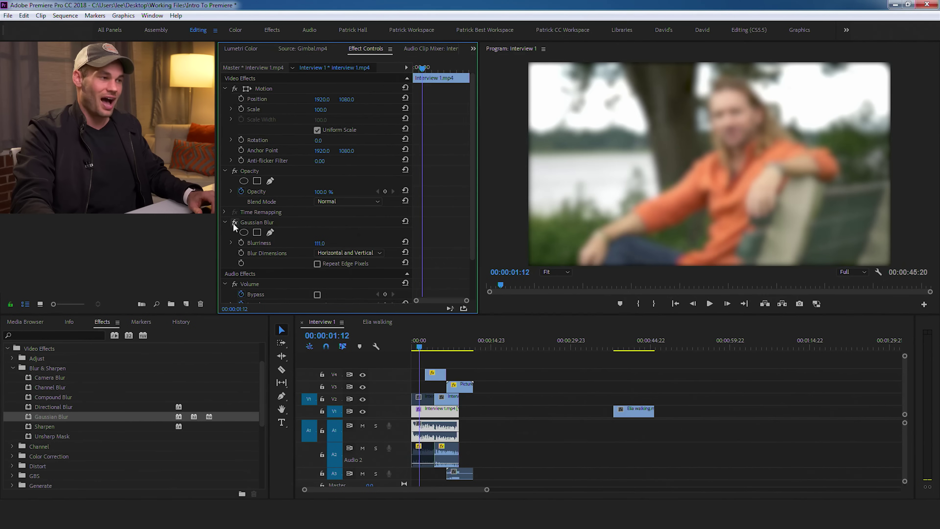
# - Toggle the Gaussian Blur on Interview 1.mp4 to compare the picture, then remove the effect from the clip
pyautogui.click(235, 222)
pyautogui.click(233, 223)
pyautogui.click(233, 223)
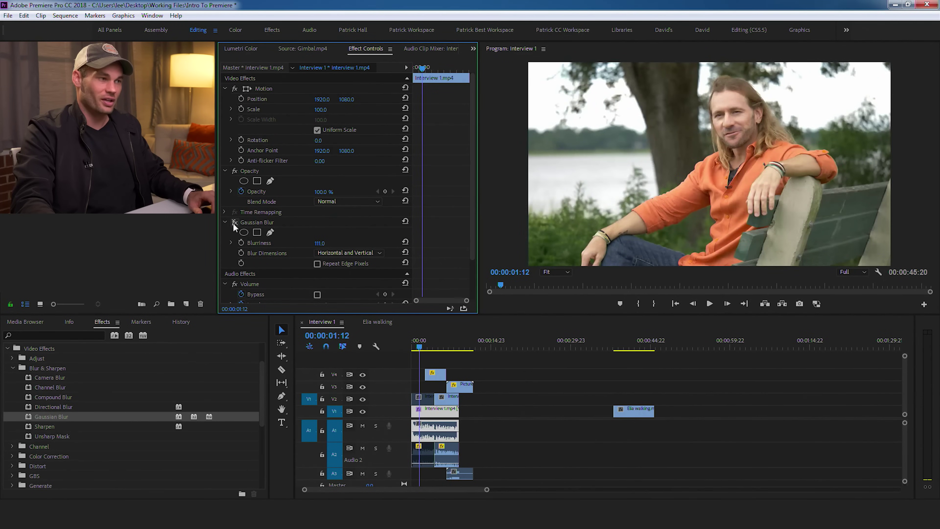
pyautogui.click(252, 222)
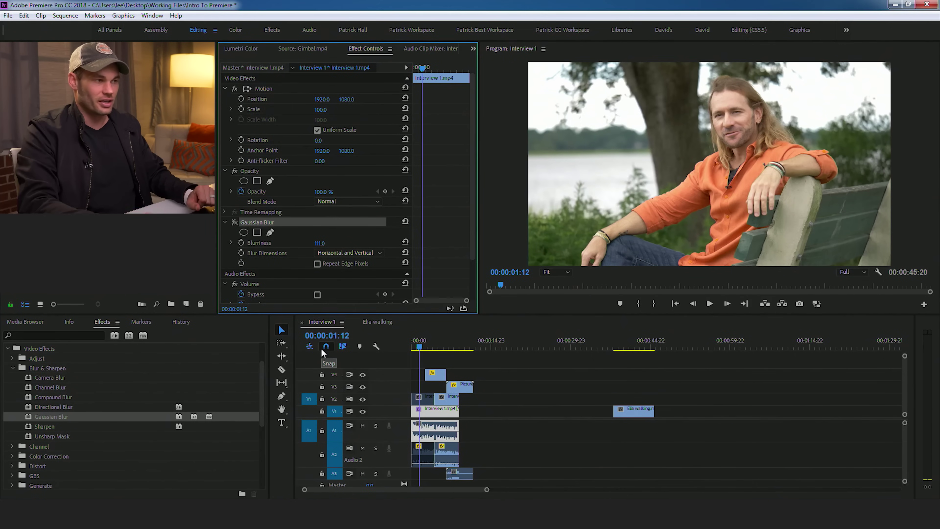
pyautogui.press('Delete')
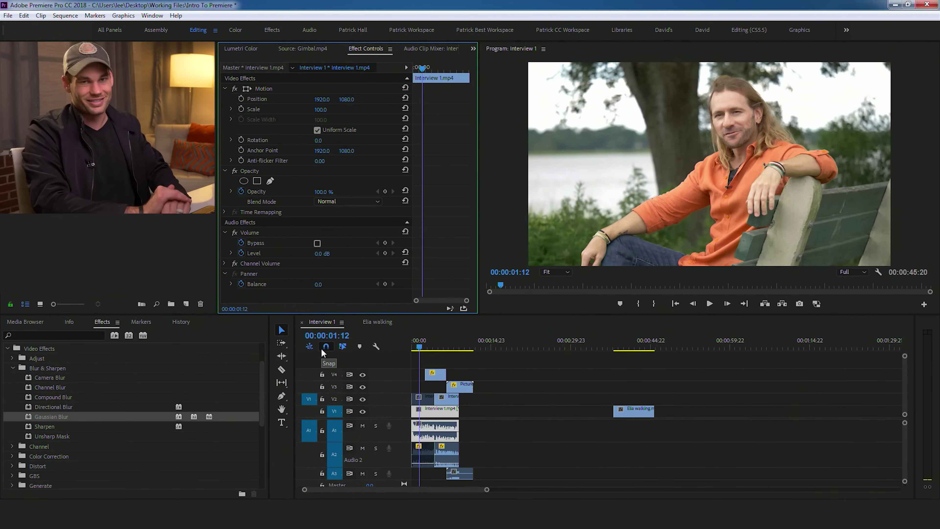
# - Move Gimbal.mp4 from V4 down to V3 so that it directly adjoins Picture animation.mov
pyautogui.click(443, 348)
pyautogui.moveTo(444, 349)
pyautogui.mouseDown()
pyautogui.moveTo(437, 344)
pyautogui.moveTo(461, 331)
pyautogui.moveTo(443, 336)
pyautogui.mouseUp()
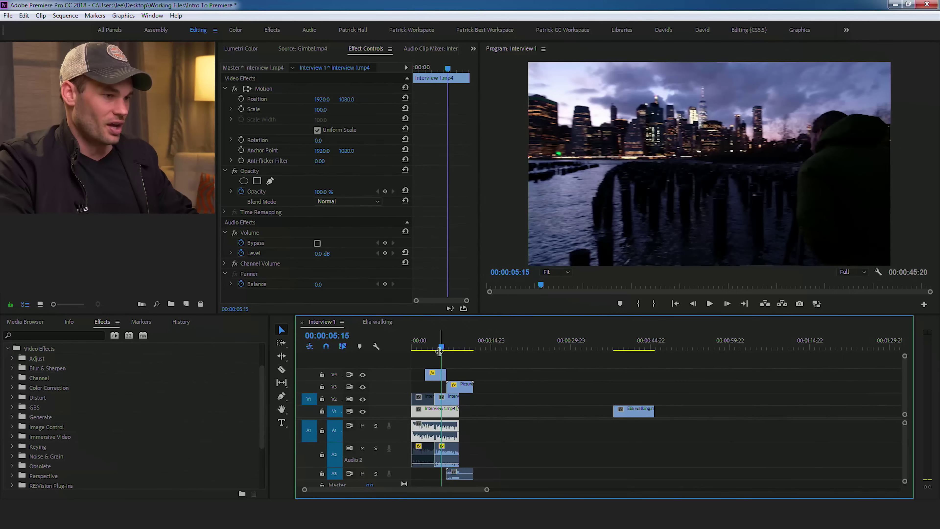
pyautogui.moveTo(437, 377); pyautogui.dragTo(437, 389)
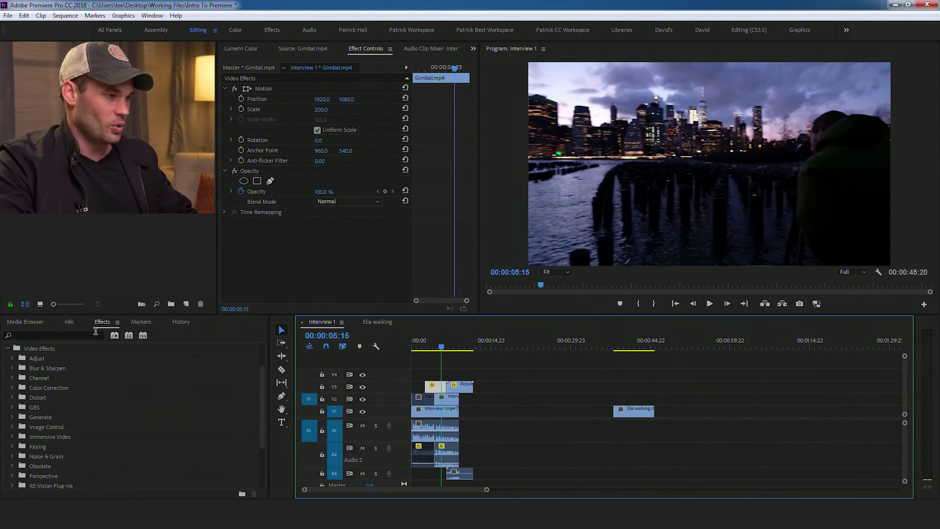
# - Find the Cross Dissolve transition and apply it at the cut between Gimbal.mp4 and Picture animation.mov on V3
pyautogui.click(85, 334)
pyautogui.write('cross')
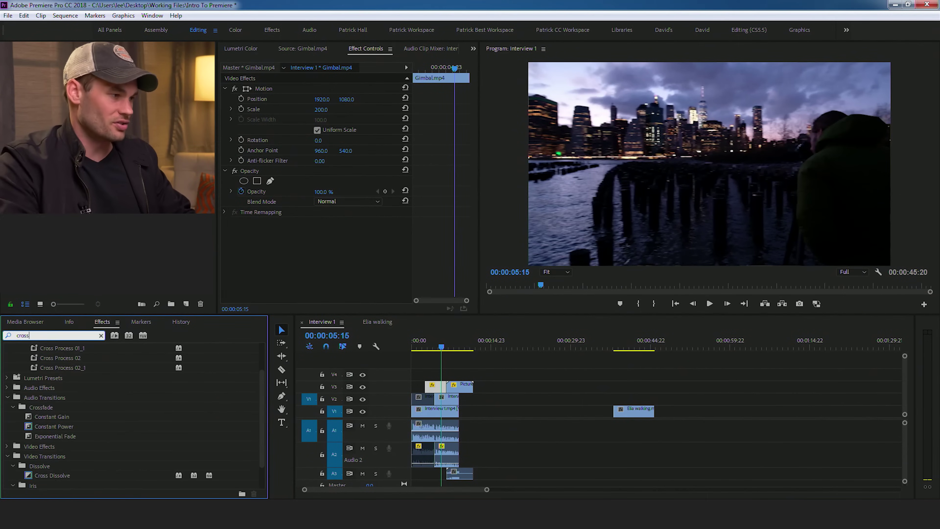
pyautogui.write(' dis')
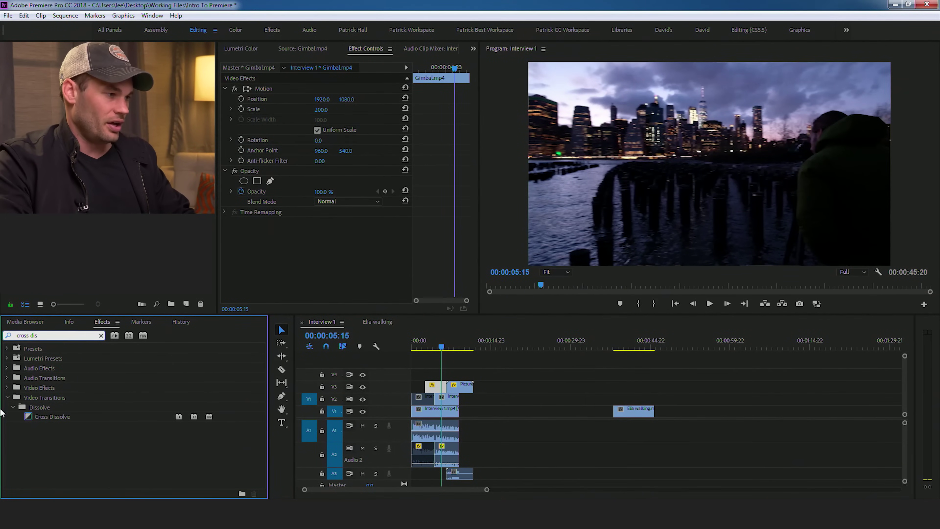
pyautogui.moveTo(26, 420); pyautogui.dragTo(303, 399)
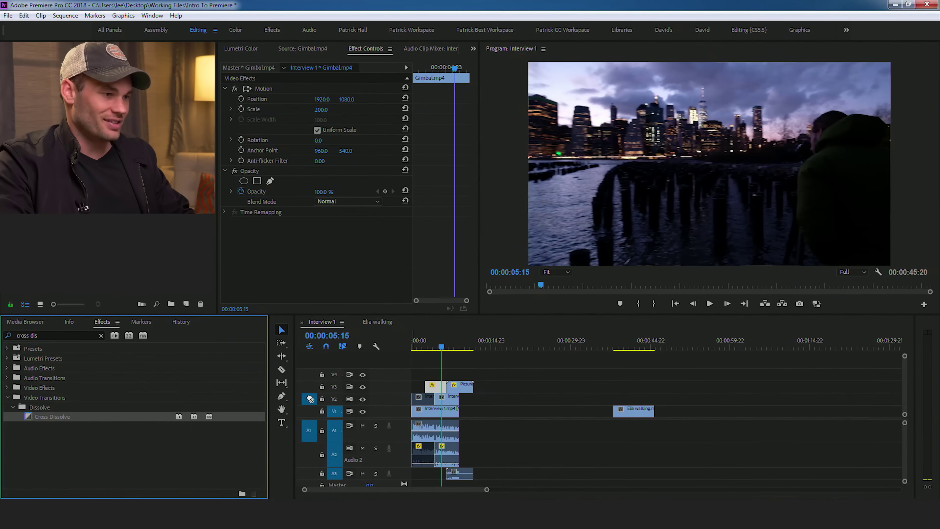
pyautogui.moveTo(445, 388); pyautogui.dragTo(448, 388)
# - Play and scrub through the Cross Dissolve between the two B-roll clips with the timeline enlarged
pyautogui.moveTo(487, 490); pyautogui.dragTo(432, 491)
pyautogui.moveTo(537, 344)
pyautogui.mouseDown()
pyautogui.moveTo(520, 342)
pyautogui.moveTo(547, 341)
pyautogui.mouseUp()
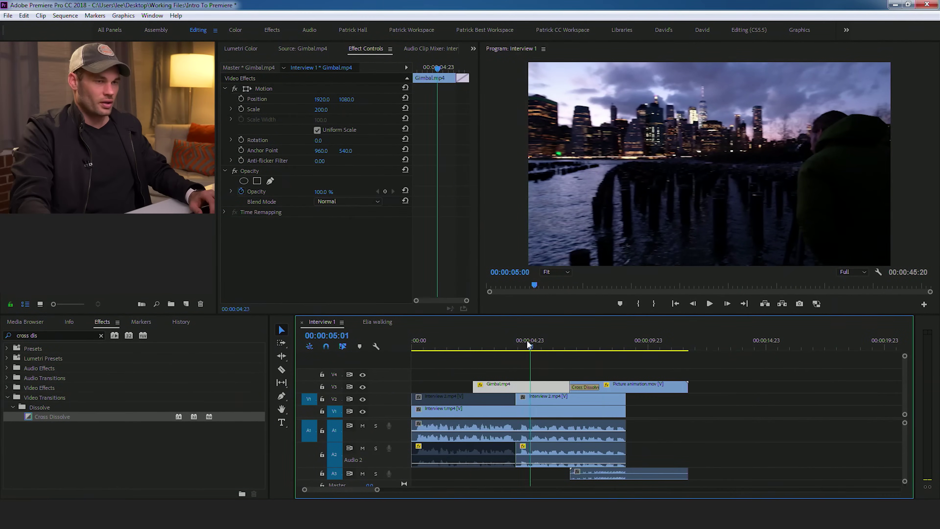
pyautogui.press('space')
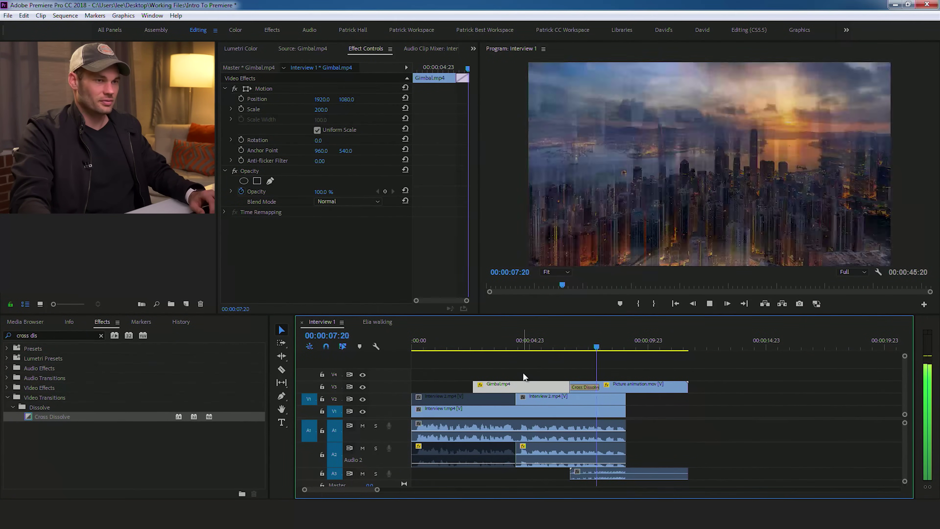
pyautogui.press('space')
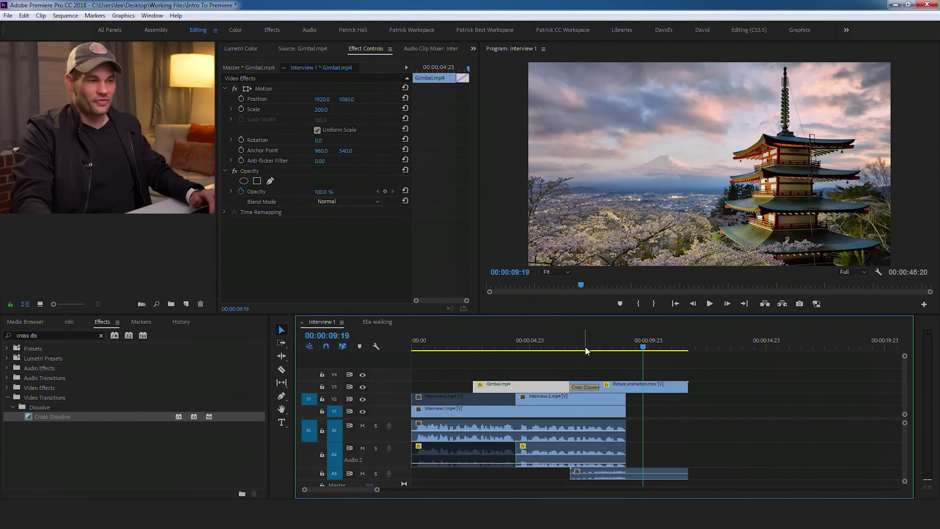
pyautogui.moveTo(579, 350)
pyautogui.mouseDown()
pyautogui.moveTo(573, 338)
pyautogui.moveTo(599, 336)
pyautogui.moveTo(568, 341)
pyautogui.moveTo(590, 338)
pyautogui.mouseUp()
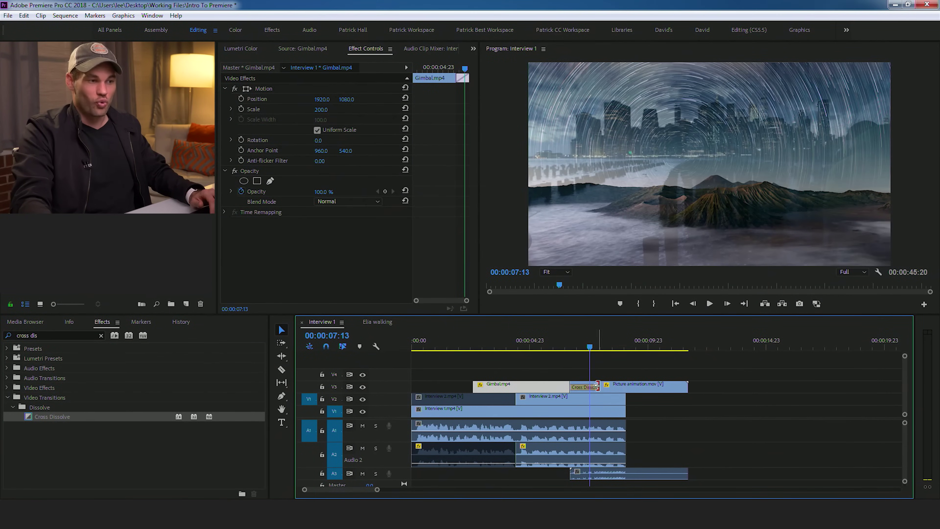
# - Lengthen the Cross Dissolve to 00:00:03:14, scrub to check it, then shorten it to 00:00:01:03
pyautogui.moveTo(597, 386); pyautogui.dragTo(653, 385)
pyautogui.moveTo(594, 341); pyautogui.dragTo(552, 336)
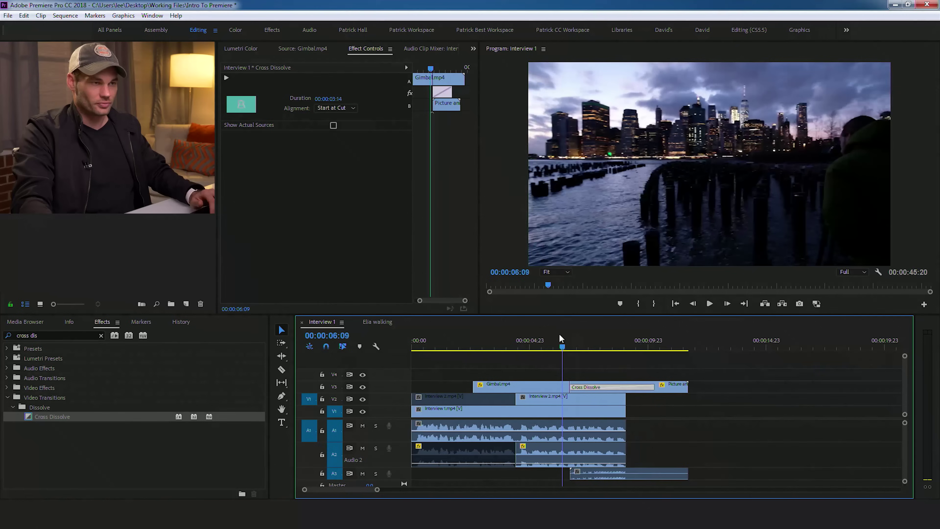
pyautogui.moveTo(654, 387); pyautogui.dragTo(596, 387)
pyautogui.moveTo(593, 344); pyautogui.dragTo(676, 343)
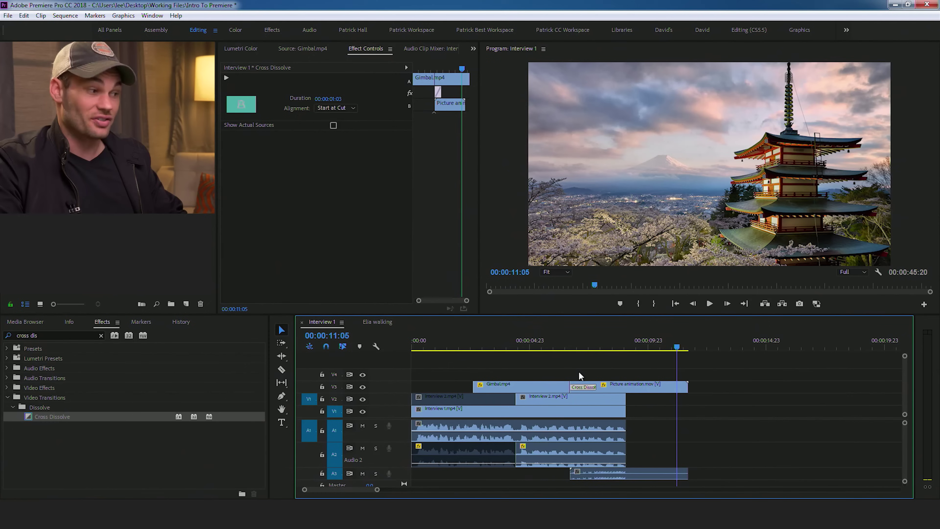
# - Try a Cross Dissolve at the end of Picture animation.mov, play through it, and delete the transition
pyautogui.moveTo(28, 416); pyautogui.dragTo(688, 392)
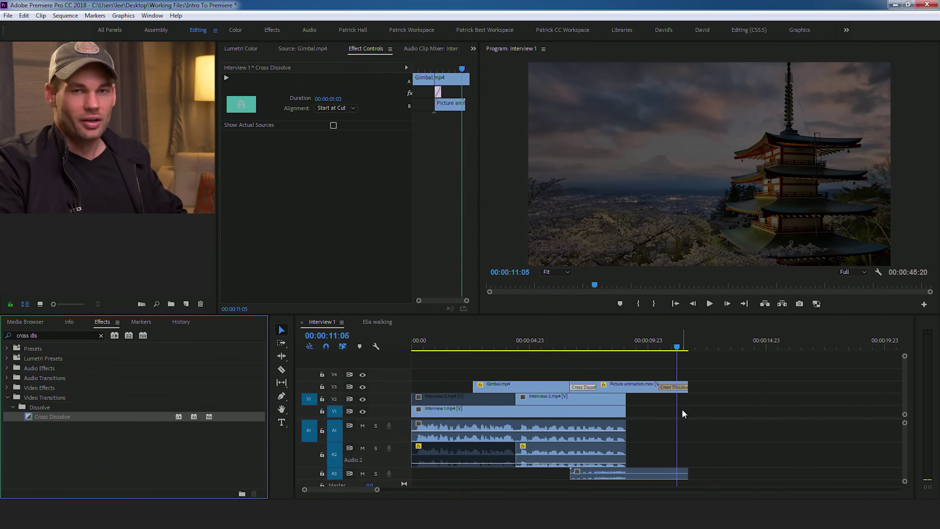
pyautogui.click(648, 345)
pyautogui.press('space')
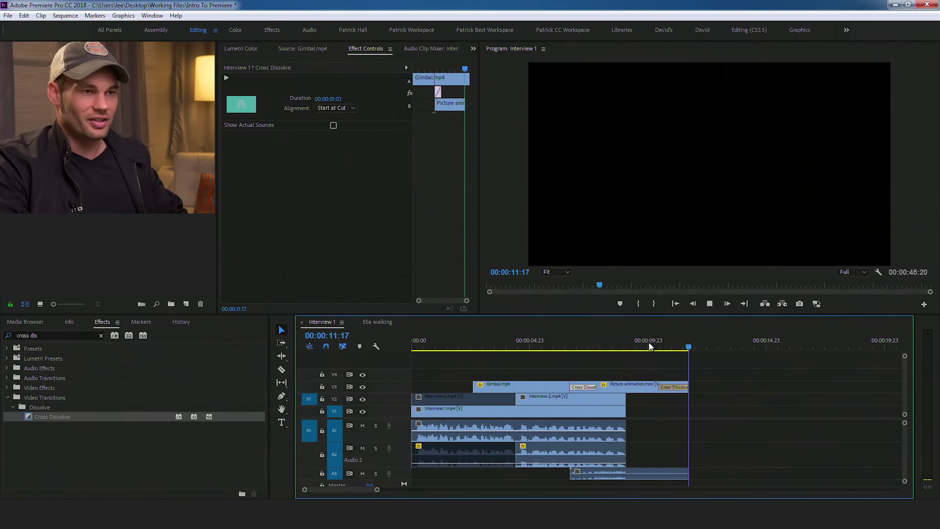
pyautogui.click(672, 387)
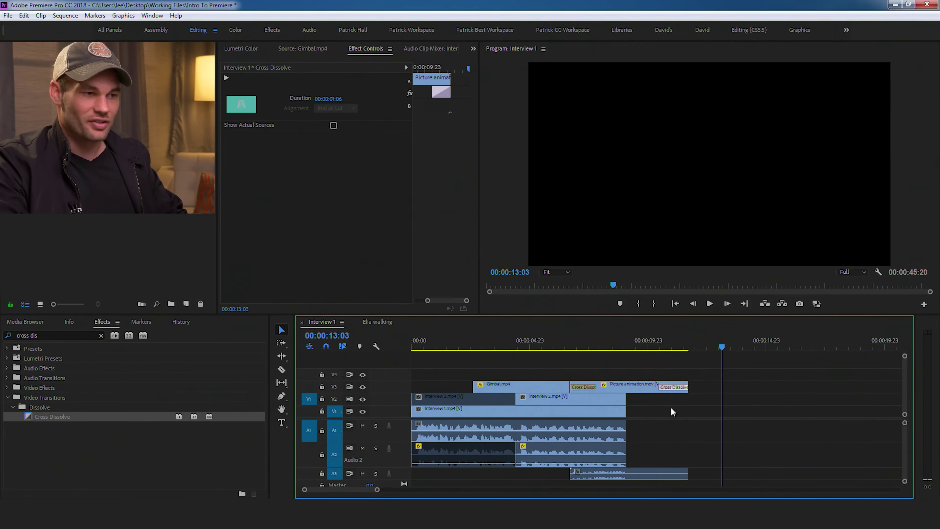
pyautogui.press('Delete')
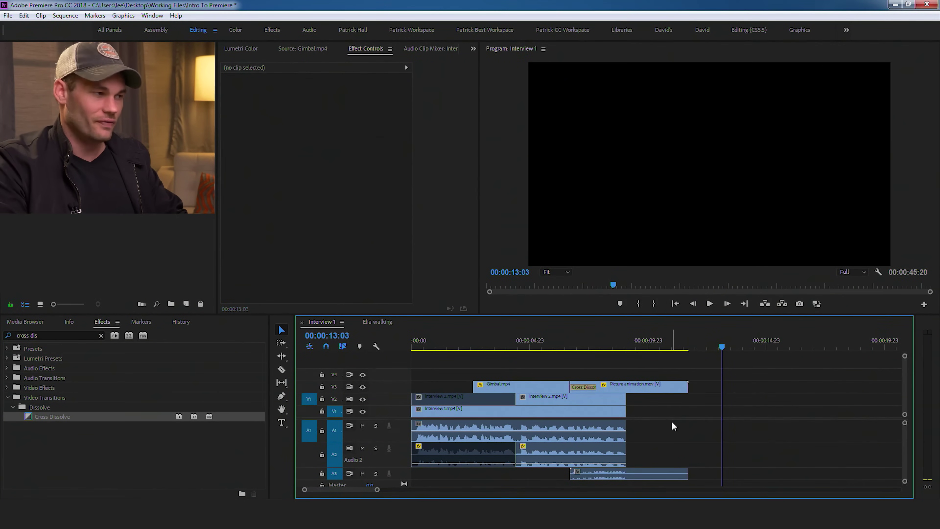
# - Find the Dip to Black transition, apply it to the end of Picture animation.mov, and play through it
pyautogui.click(49, 336)
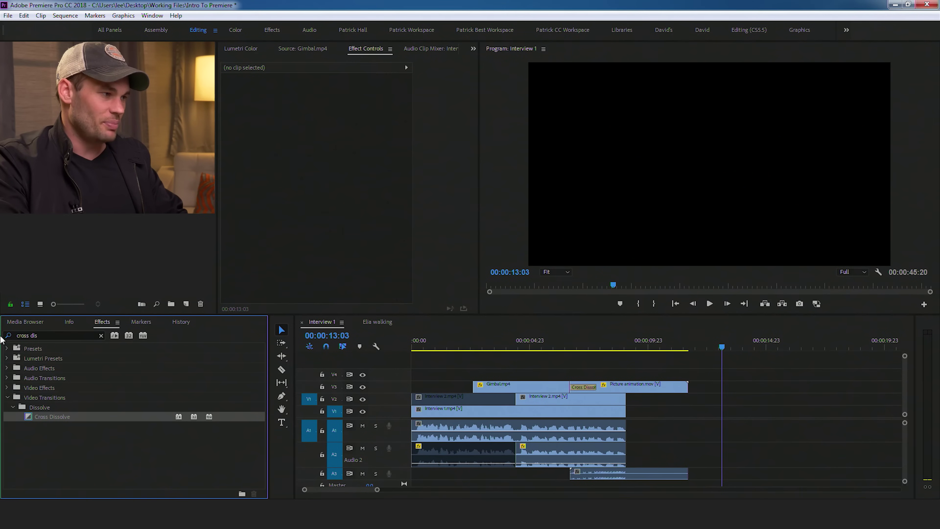
pyautogui.tripleClick(54, 334)
pyautogui.write('dip')
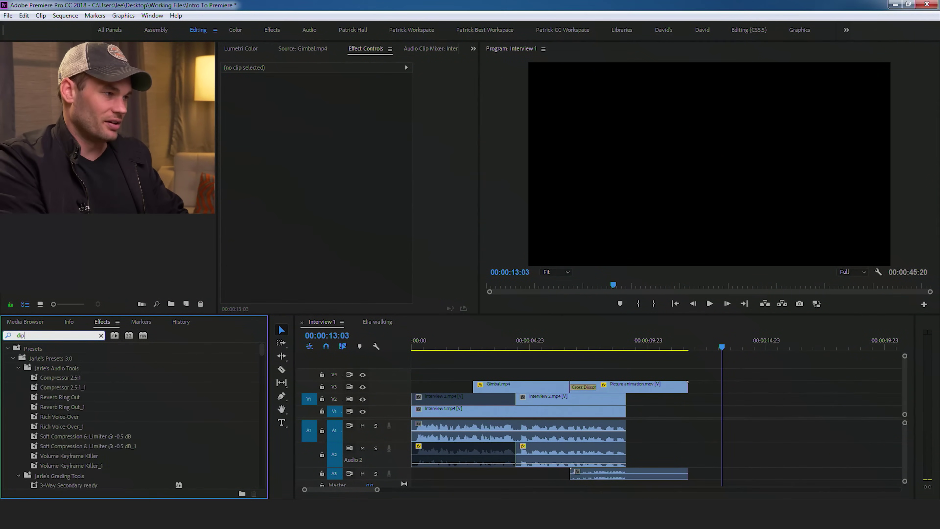
pyautogui.write(' to black')
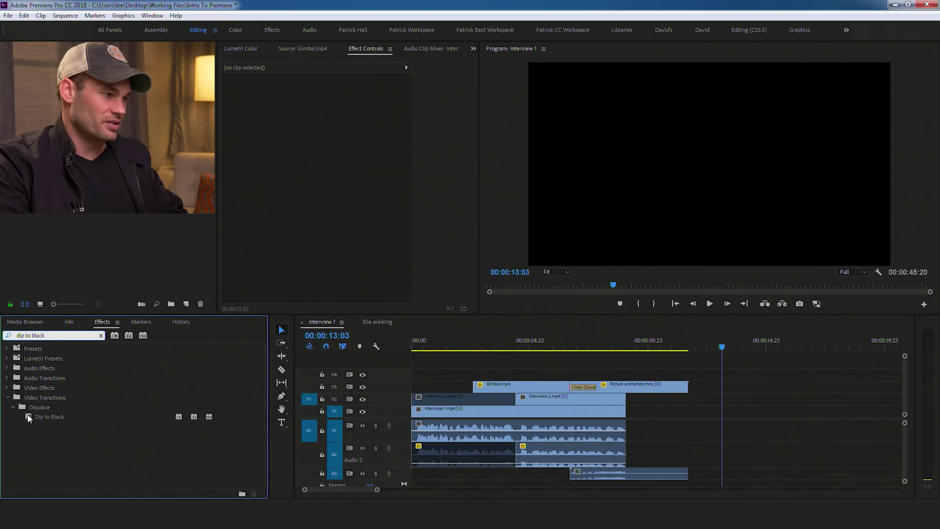
pyautogui.moveTo(28, 415); pyautogui.dragTo(419, 385)
pyautogui.moveTo(673, 387); pyautogui.dragTo(685, 386)
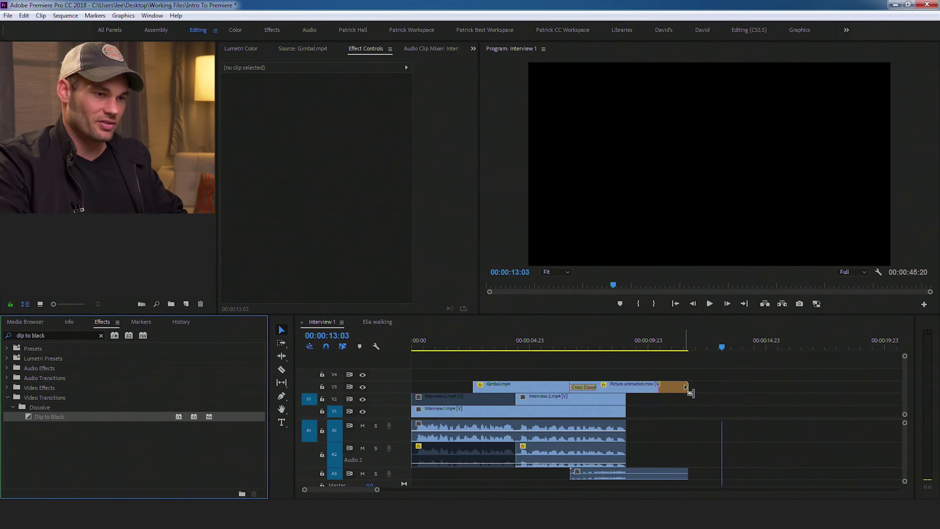
pyautogui.click(652, 341)
pyautogui.press('space')
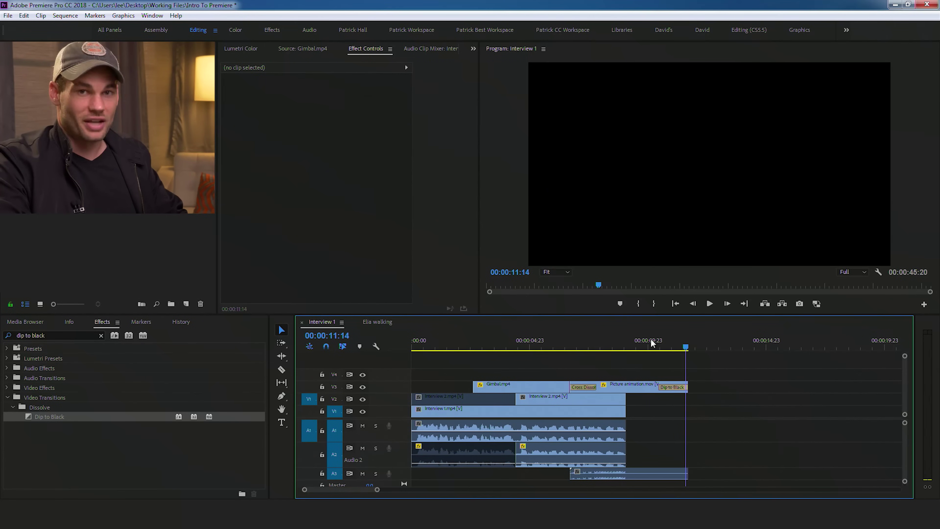
# - Delete the Dip to Black transition from the end of Picture animation.mov
pyautogui.click(677, 387)
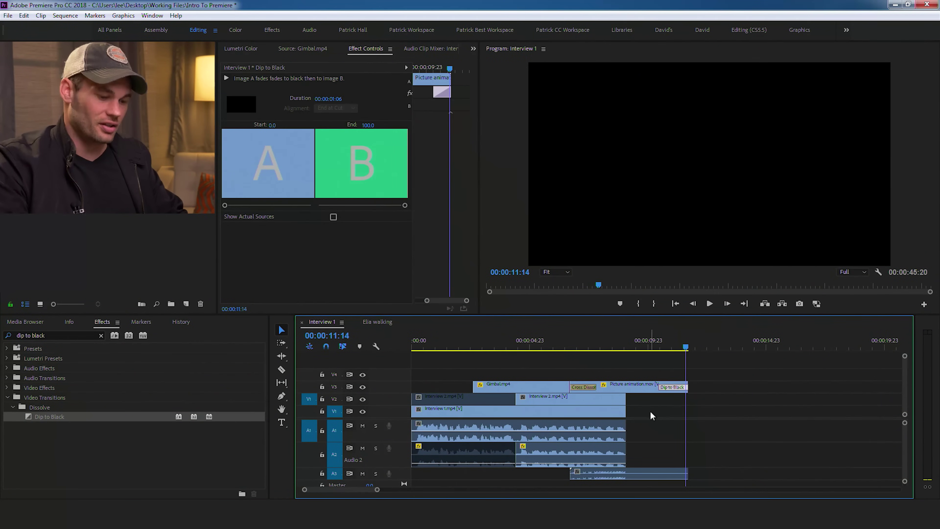
pyautogui.click(650, 411)
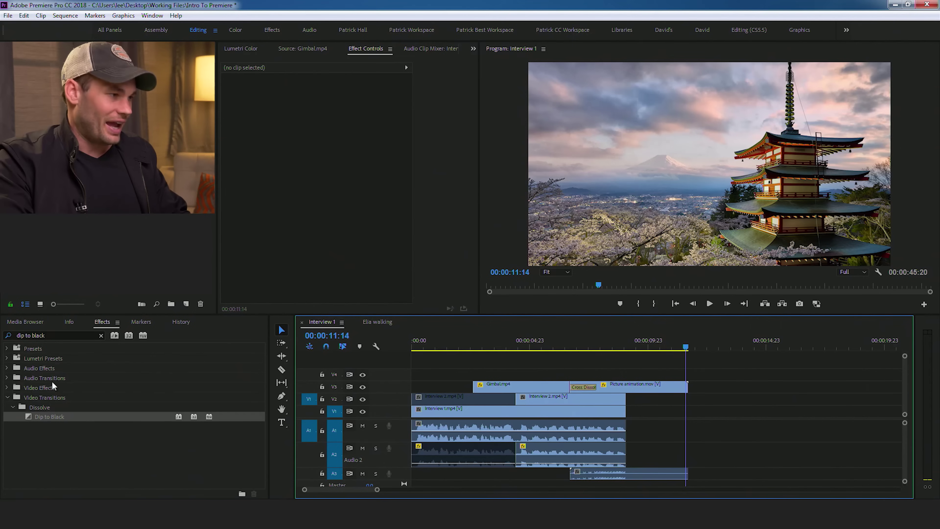
# - Find the Exponential Fade audio transition and apply it to the end of the Interview 1.mp4 audio on A1
pyautogui.tripleClick(57, 334)
pyautogui.write('fade')
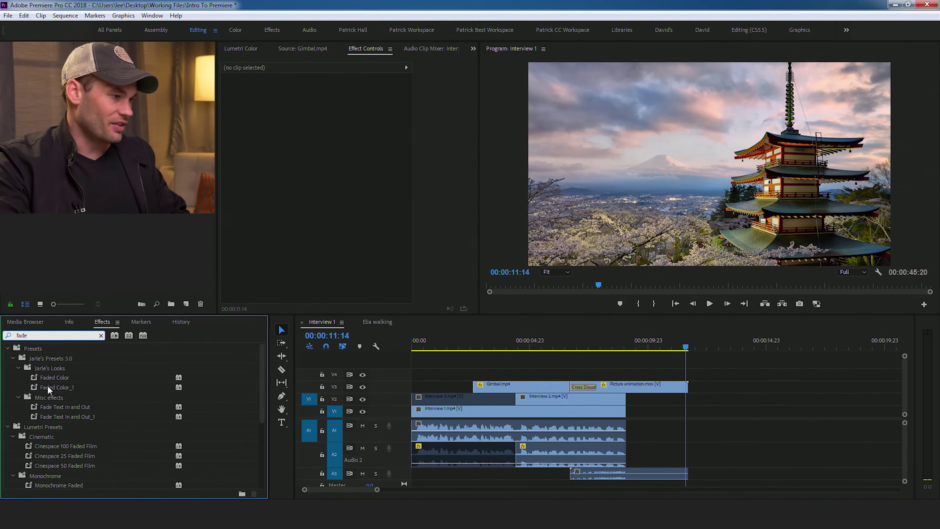
pyautogui.scroll(-5, 61, 413)
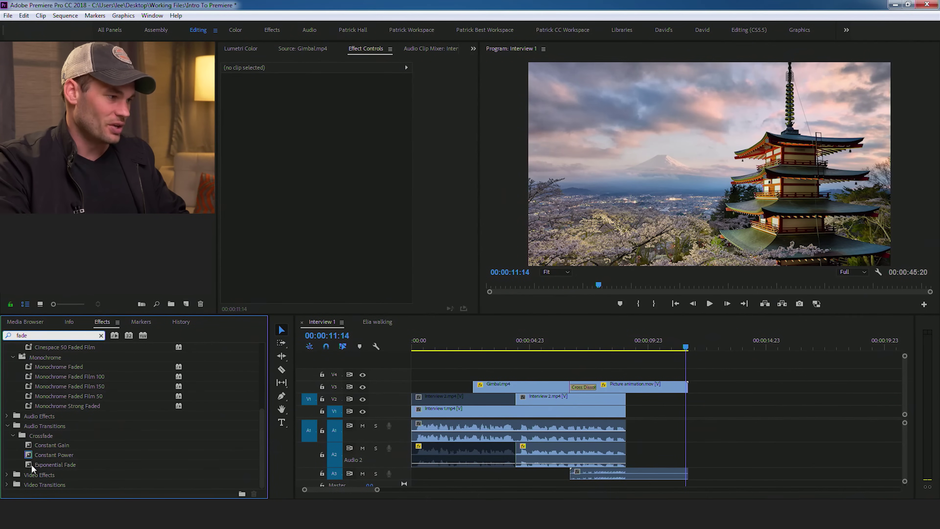
pyautogui.moveTo(28, 463); pyautogui.dragTo(510, 446)
pyautogui.moveTo(618, 435); pyautogui.dragTo(624, 431)
# - Play through the end of the interview audio to hear the Exponential Fade, then delete that transition
pyautogui.click(584, 337)
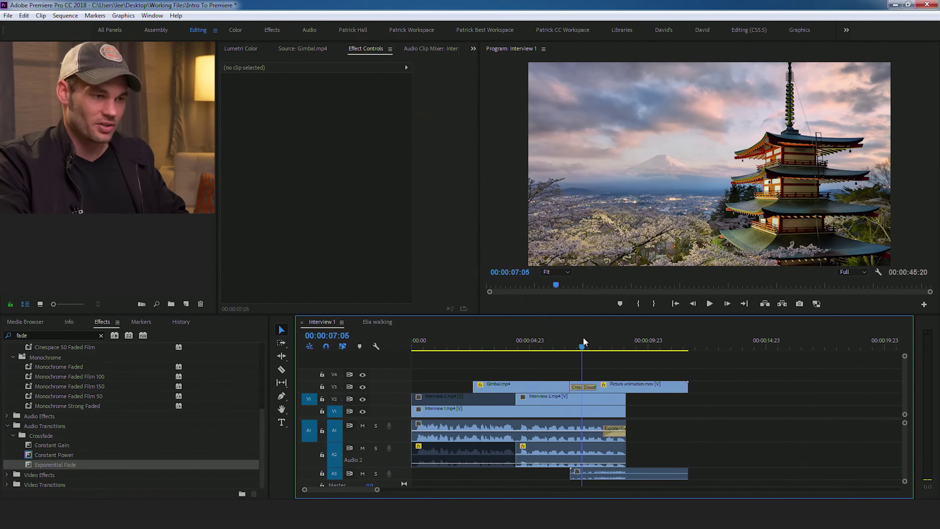
pyautogui.press('space')
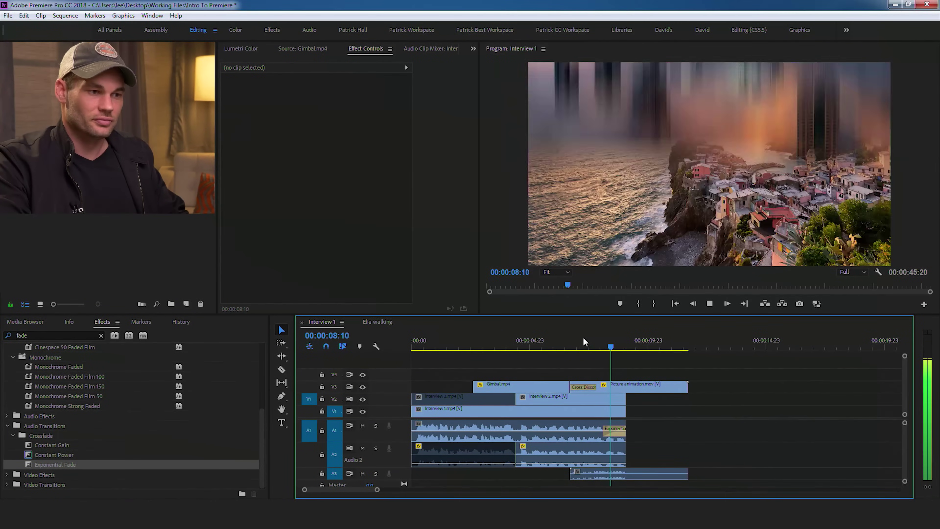
pyautogui.click(588, 339)
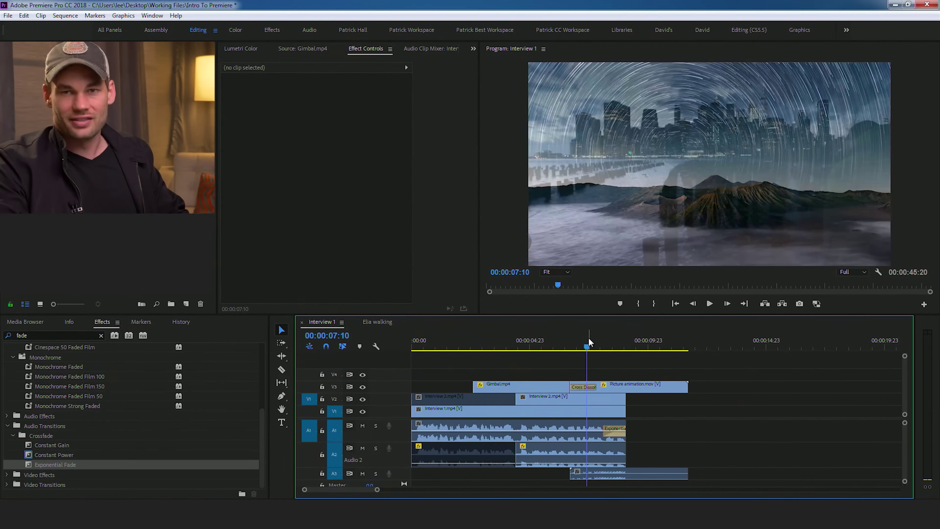
pyautogui.click(614, 432)
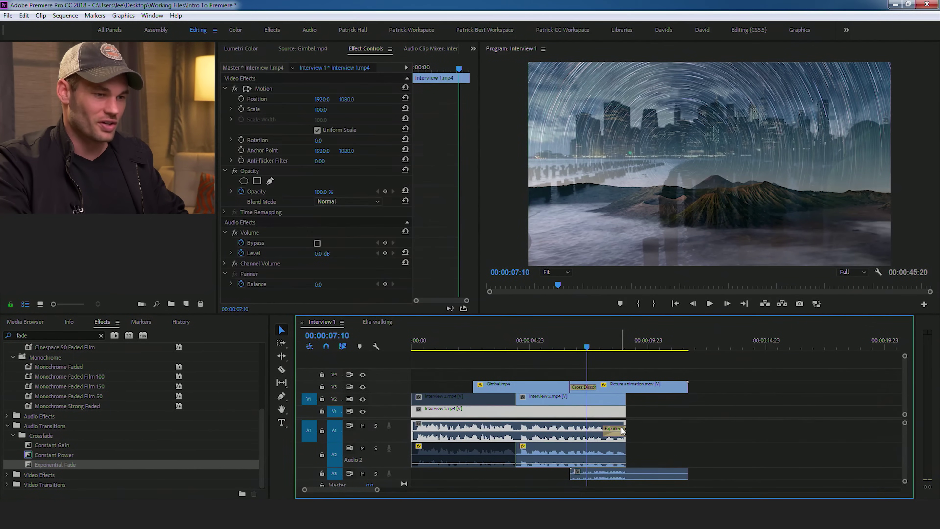
pyautogui.click(613, 434)
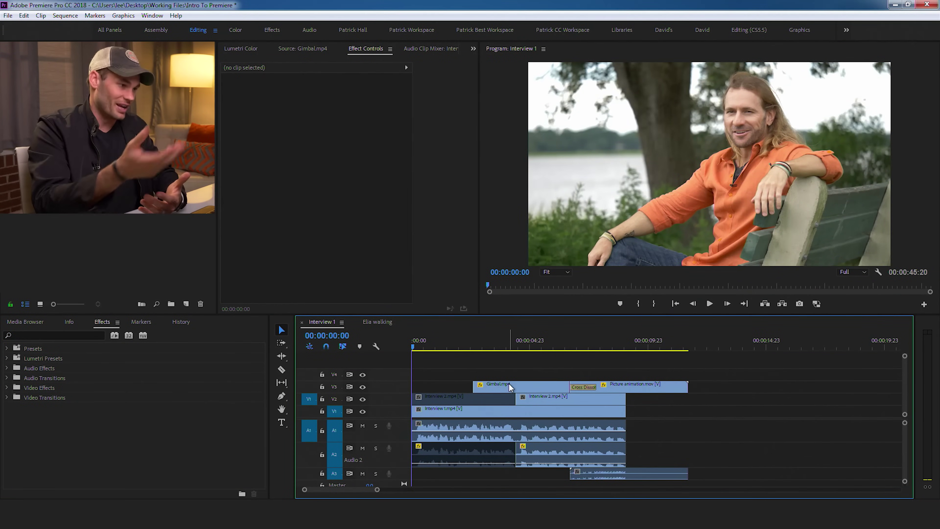
# - Copy only the video portion of the Interview 1.mp4 clip on V1, without its linked audio
pyautogui.hotkey('ctrl', 's')
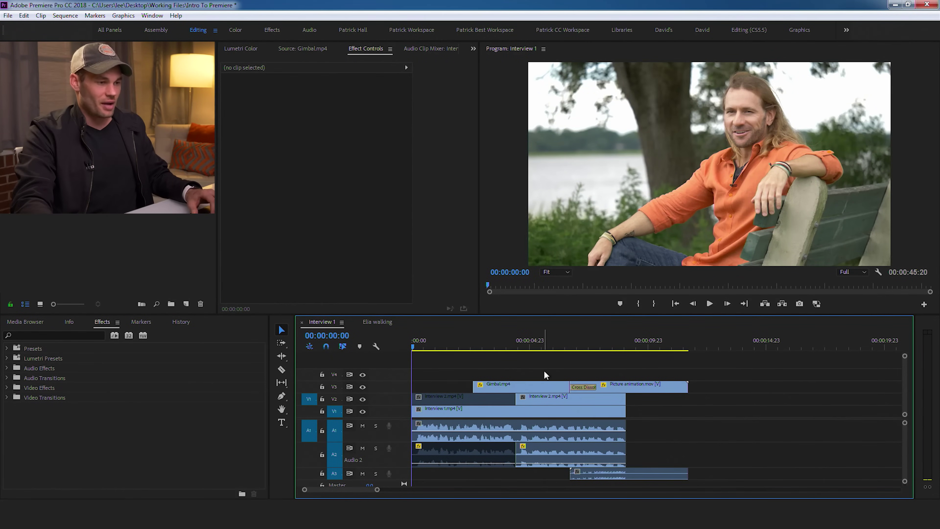
pyautogui.click(518, 414)
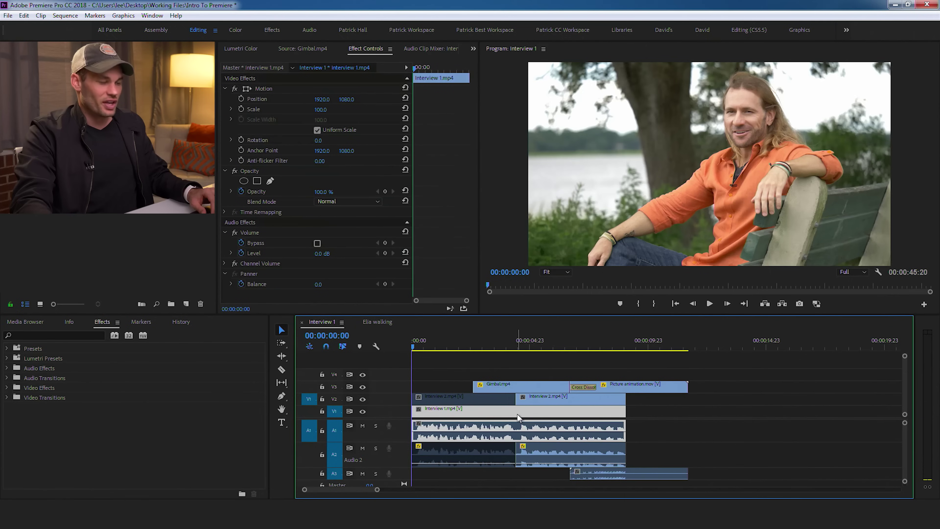
pyautogui.click(541, 365)
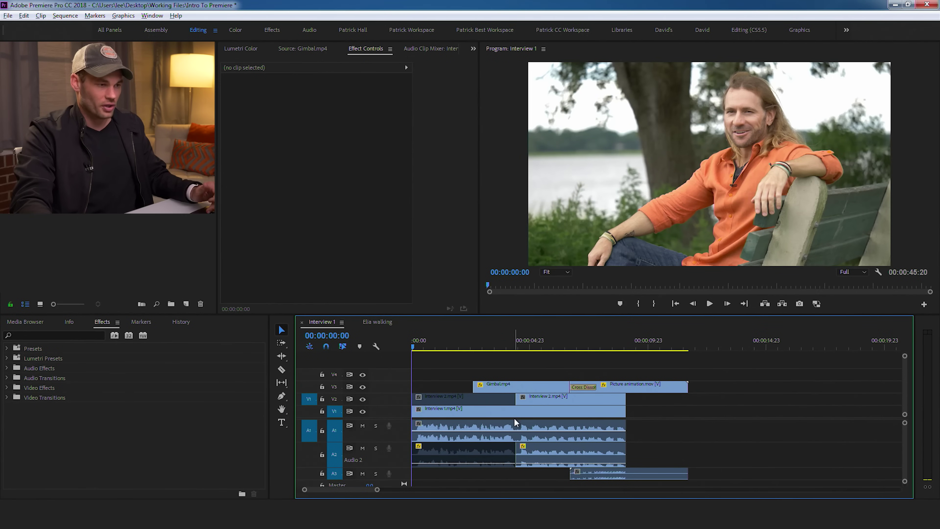
pyautogui.click(516, 410)
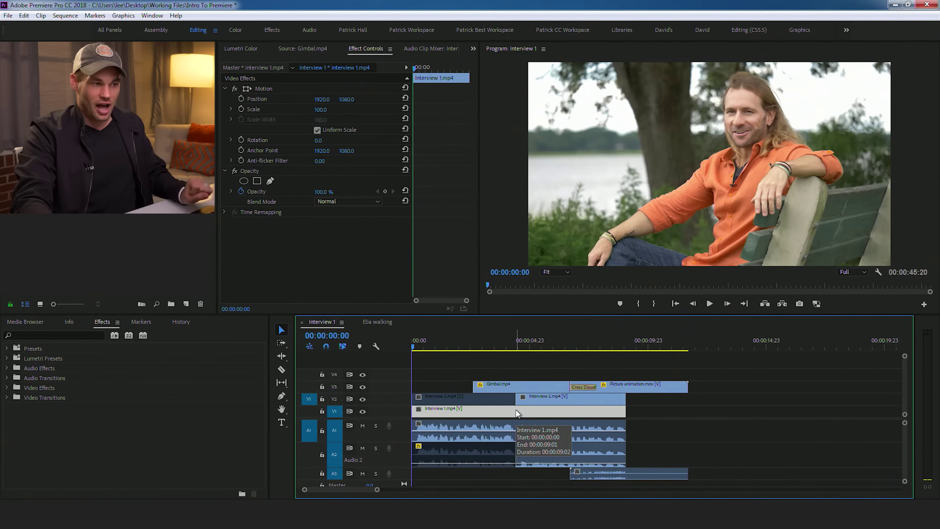
pyautogui.rightClick(516, 410)
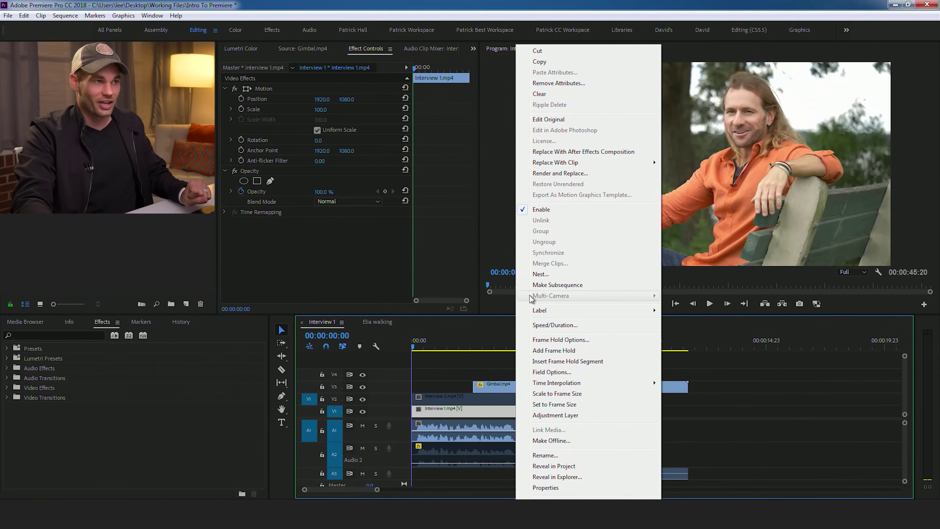
pyautogui.click(573, 63)
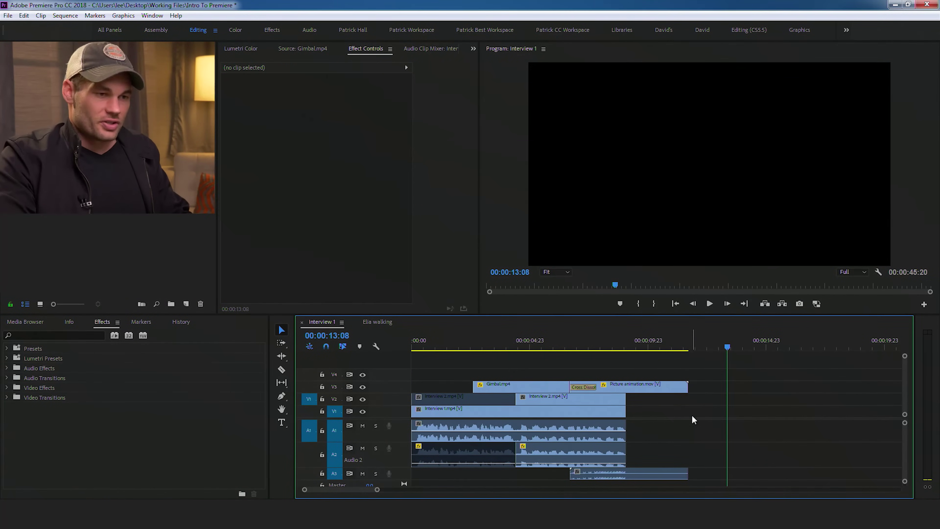
# - Paste the copied Interview 1.mp4 video into the empty part of the timeline at 00:00:13:07
pyautogui.moveTo(669, 348); pyautogui.dragTo(726, 346)
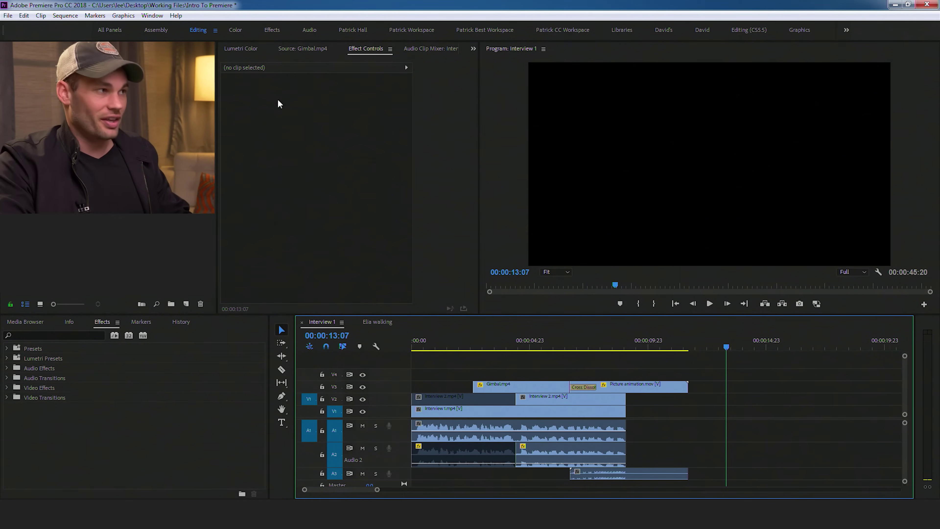
pyautogui.click(23, 16)
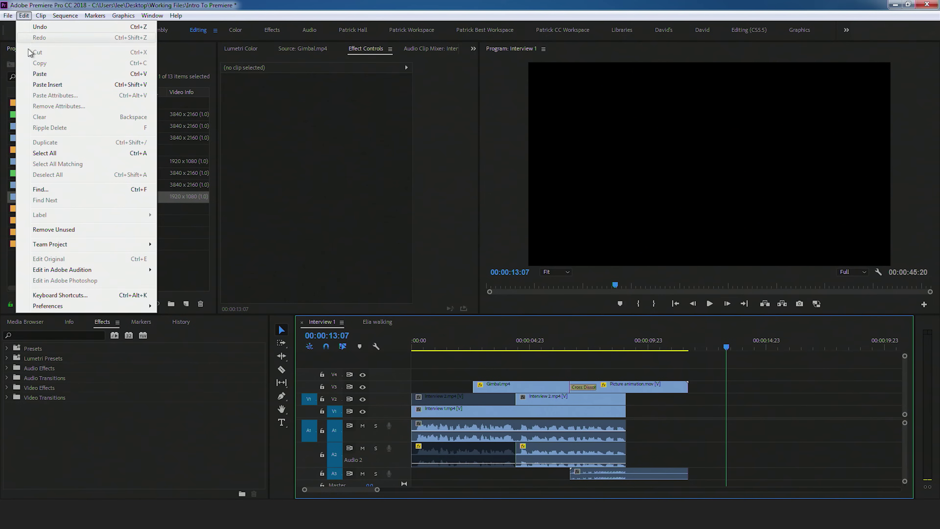
pyautogui.press('Escape')
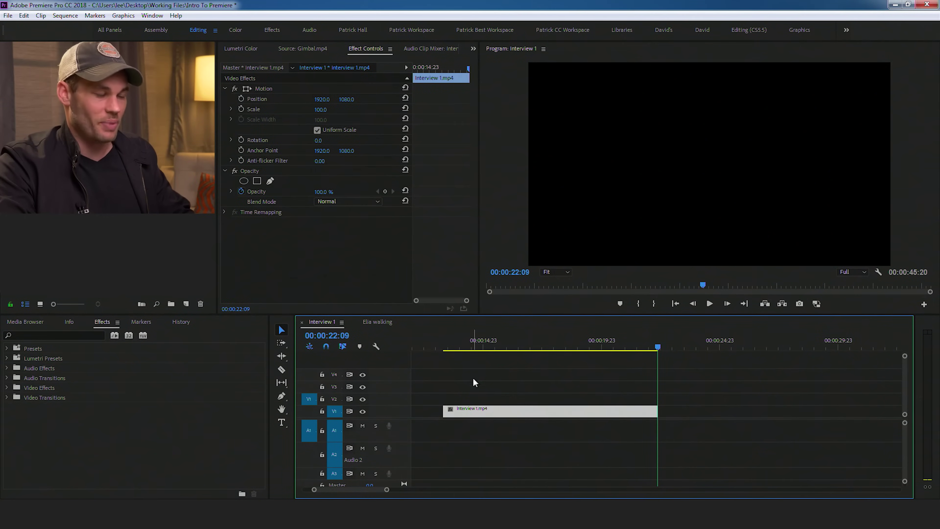
# - Move the pasted Interview 1.mp4 video onto V4 at the start of the sequence, above the B-roll
pyautogui.click(476, 379)
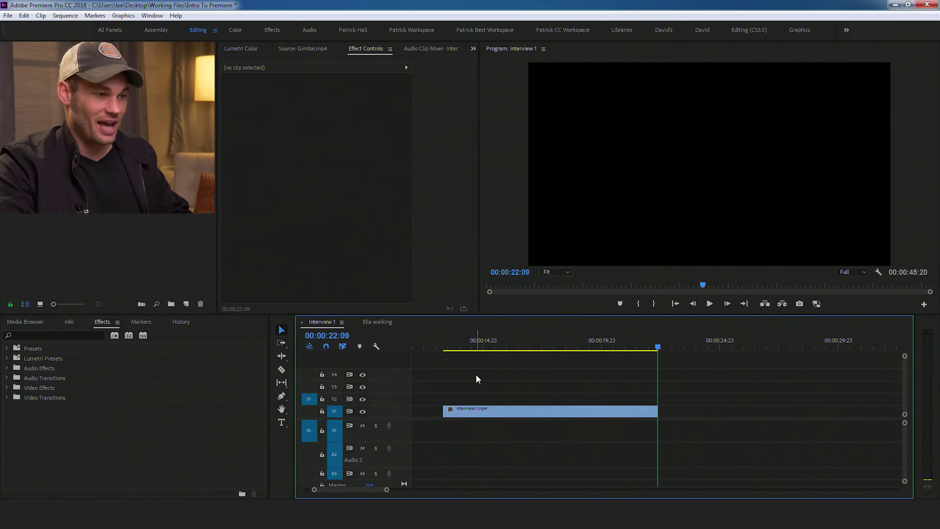
pyautogui.moveTo(382, 493); pyautogui.dragTo(444, 490)
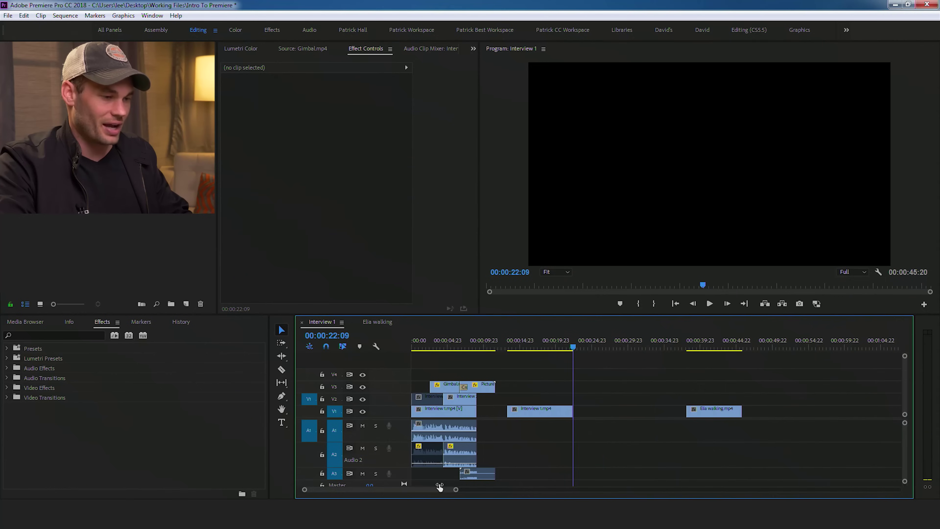
pyautogui.moveTo(541, 413); pyautogui.dragTo(445, 376)
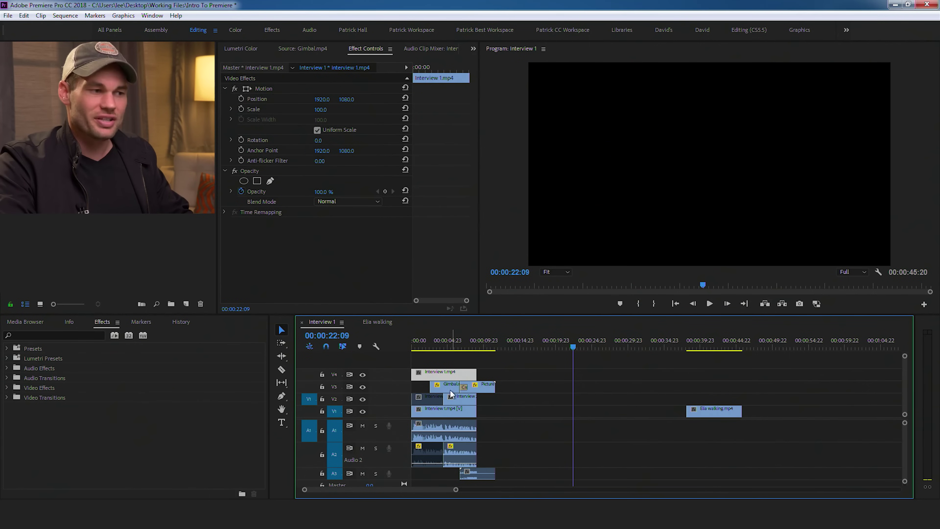
# - Make the V4 interview clip a picture-in-picture in the frame's upper-right corner, with Scale 35 and Position 3170, 368
pyautogui.moveTo(435, 346)
pyautogui.mouseDown()
pyautogui.moveTo(422, 347)
pyautogui.moveTo(431, 341)
pyautogui.moveTo(432, 350)
pyautogui.mouseUp()
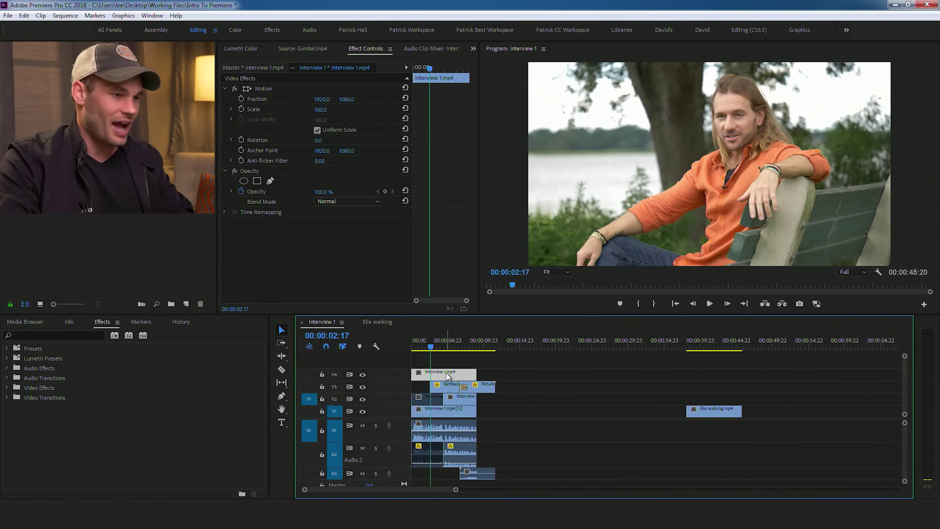
pyautogui.moveTo(320, 109); pyautogui.dragTo(783, 102)
pyautogui.moveTo(346, 99); pyautogui.dragTo(83, 99)
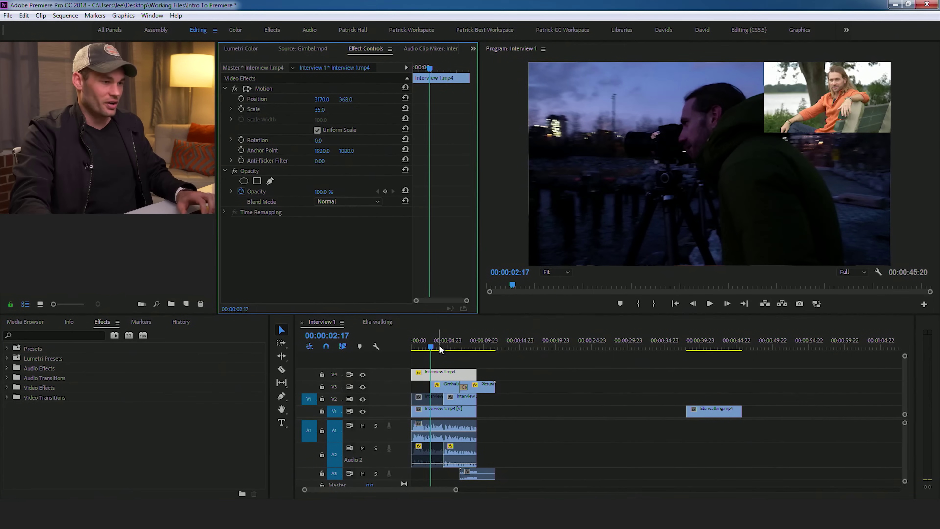
# - Trim the start of the V4 Interview 1.mp4 clip so it begins together with Gimbal.mp4
pyautogui.click(417, 348)
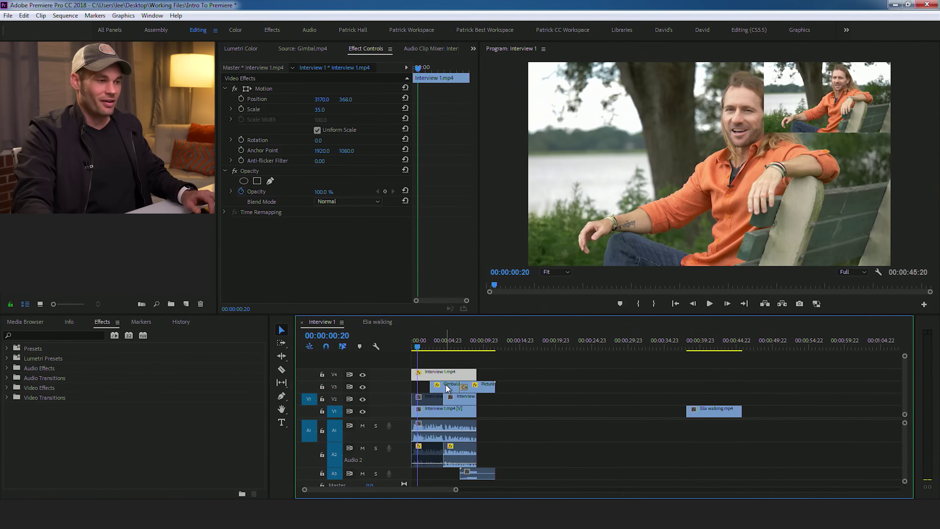
pyautogui.moveTo(434, 346); pyautogui.dragTo(429, 337)
pyautogui.moveTo(455, 489); pyautogui.dragTo(411, 487)
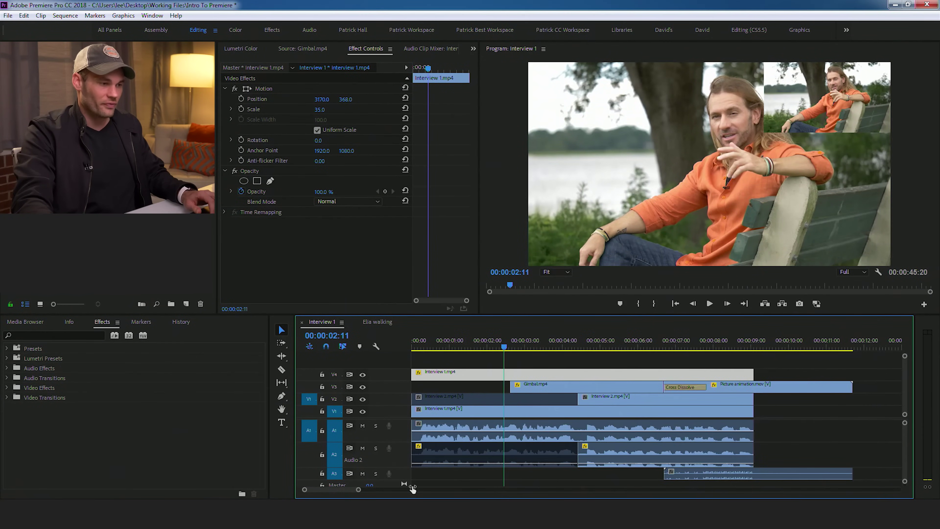
pyautogui.moveTo(414, 375); pyautogui.dragTo(511, 375)
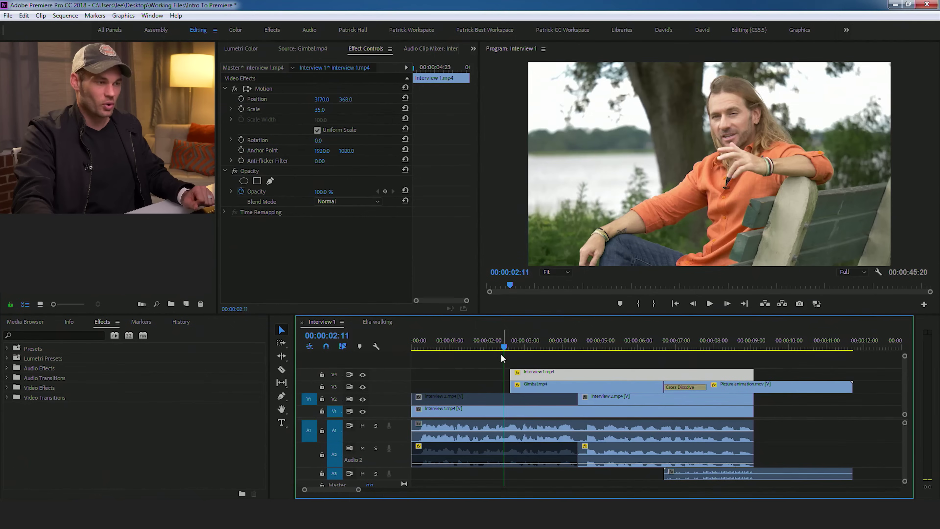
# - Play the sequence from the beginning through the end of the picture-in-picture clip to review it
pyautogui.click(411, 340)
pyautogui.press('space')
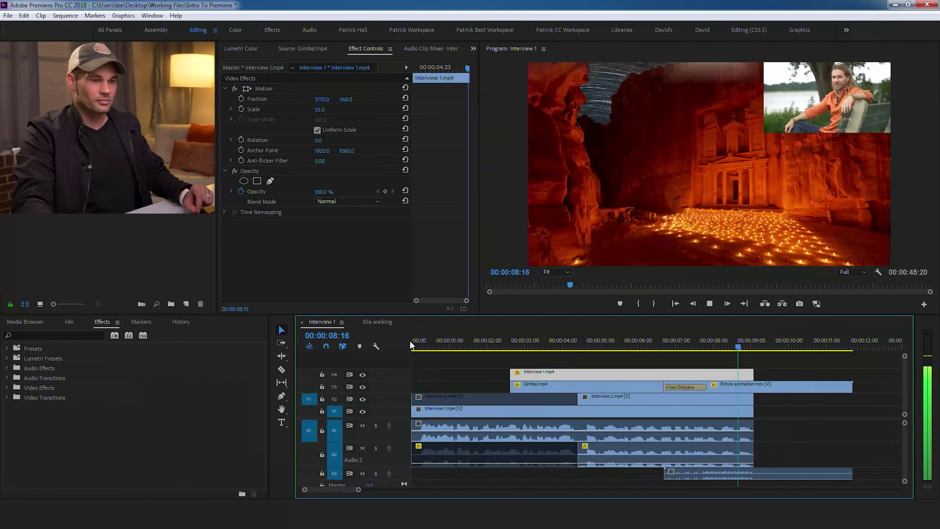
pyautogui.press('space')
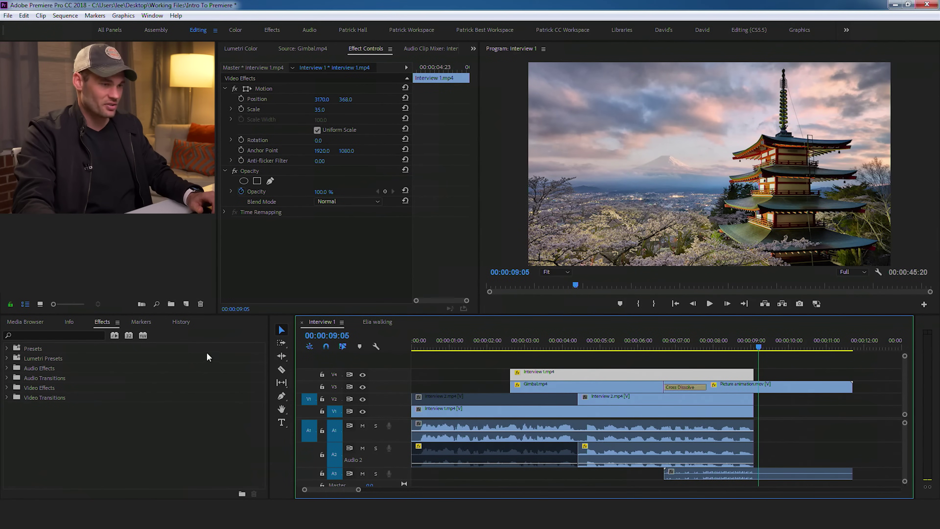
# - Find the Crop video effect and apply it to the picture-in-picture Interview 1.mp4 clip on V4
pyautogui.click(533, 349)
pyautogui.click(79, 335)
pyautogui.write('crop')
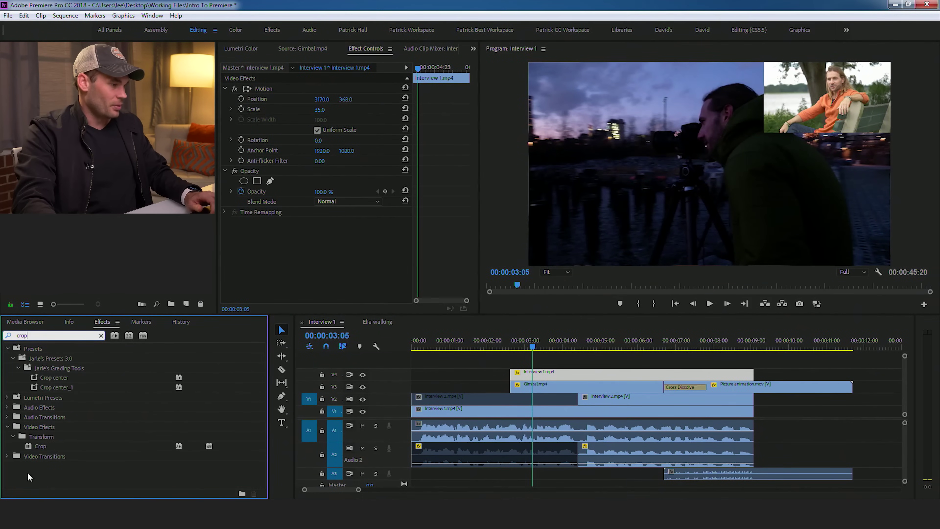
pyautogui.moveTo(28, 445); pyautogui.dragTo(577, 374)
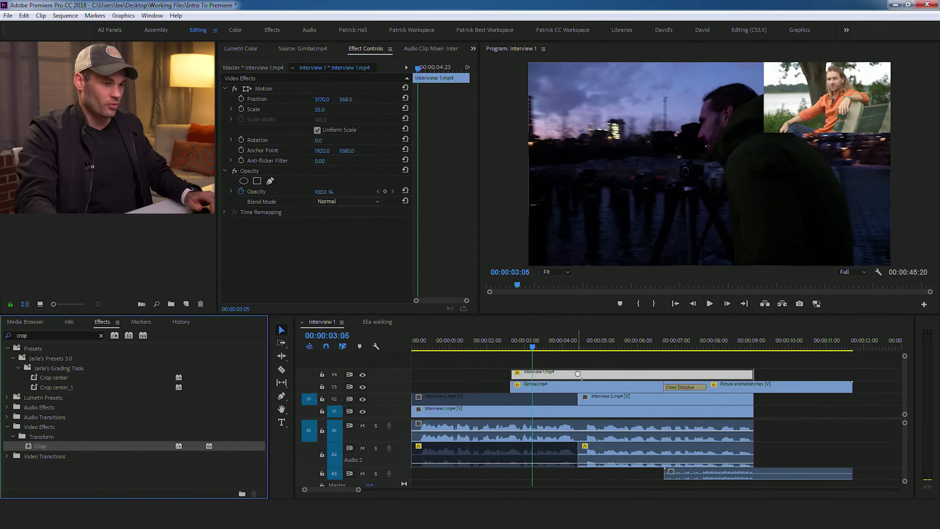
pyautogui.moveTo(579, 376); pyautogui.dragTo(579, 377)
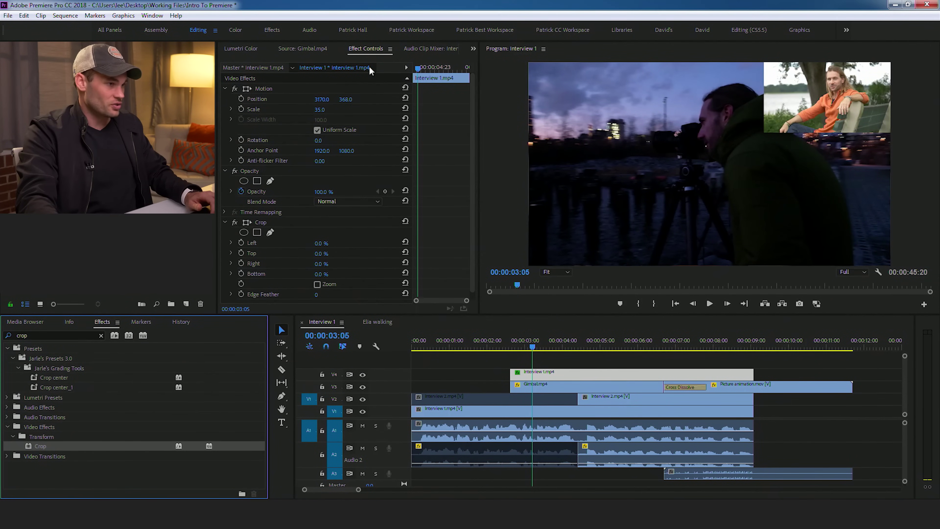
# - Set the Crop effect's Left value to 25% on the V4 interview clip and leave that clip selected
pyautogui.scroll(-1, 281, 239)
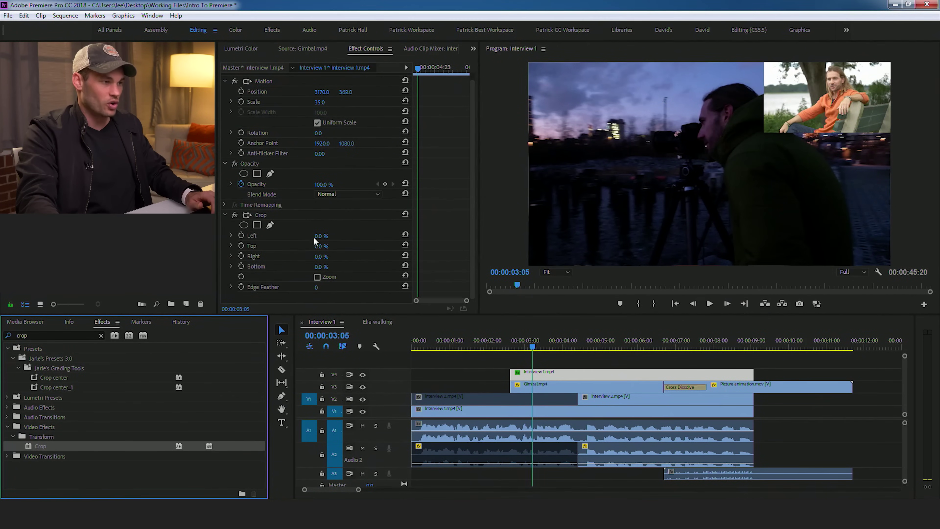
pyautogui.moveTo(321, 239); pyautogui.dragTo(341, 239)
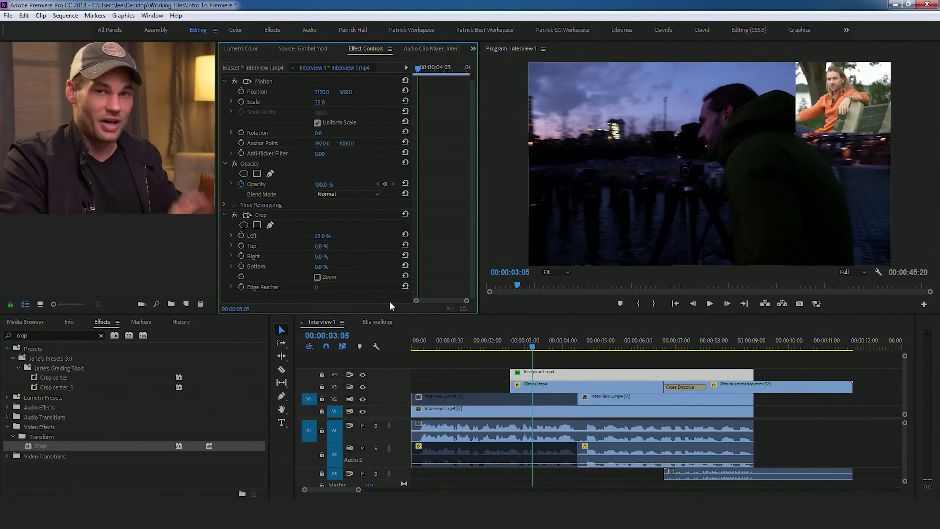
pyautogui.click(545, 366)
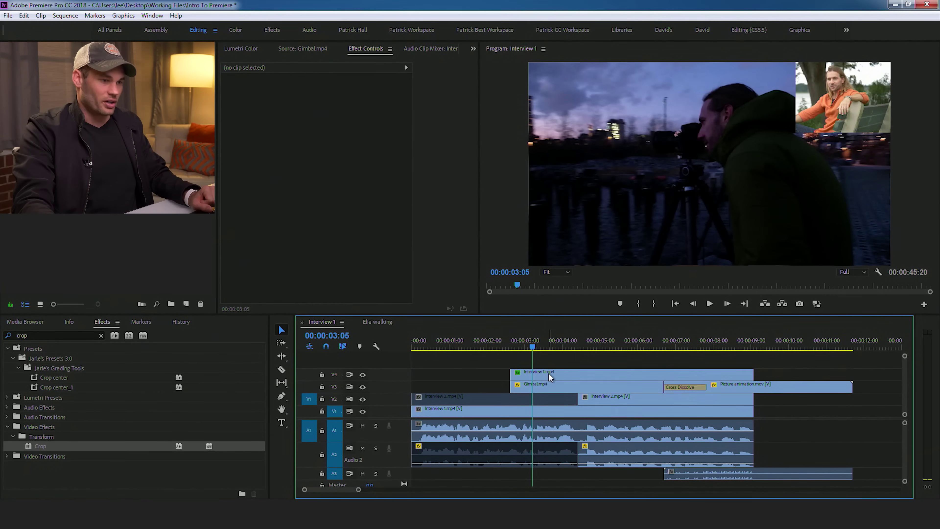
pyautogui.click(547, 372)
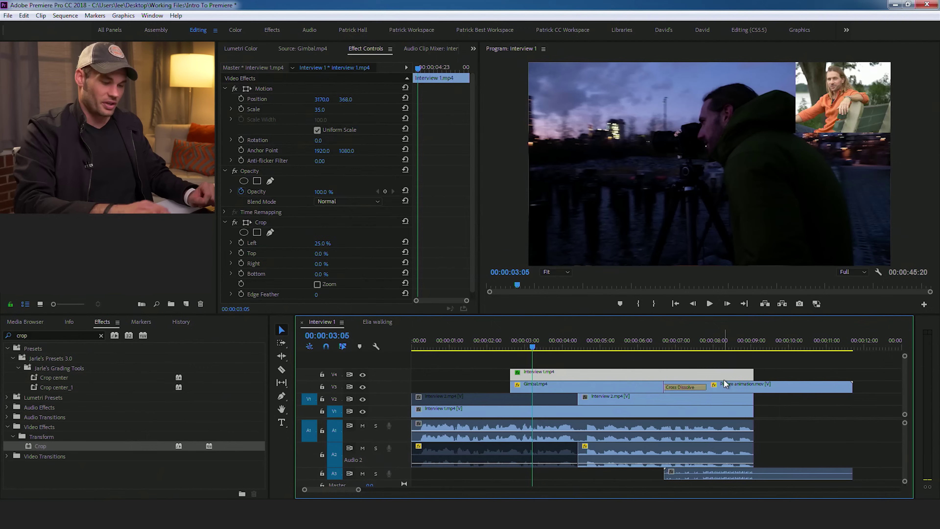
# - Delete the picture-in-picture interview clip from V4 and place NYC Photo.jpg there at 00:00:03:05
pyautogui.press('Delete')
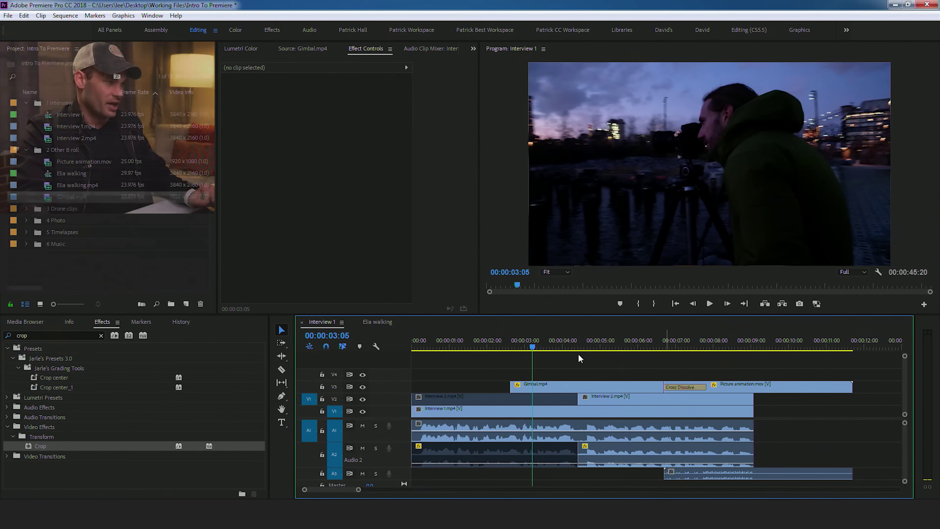
pyautogui.click(26, 220)
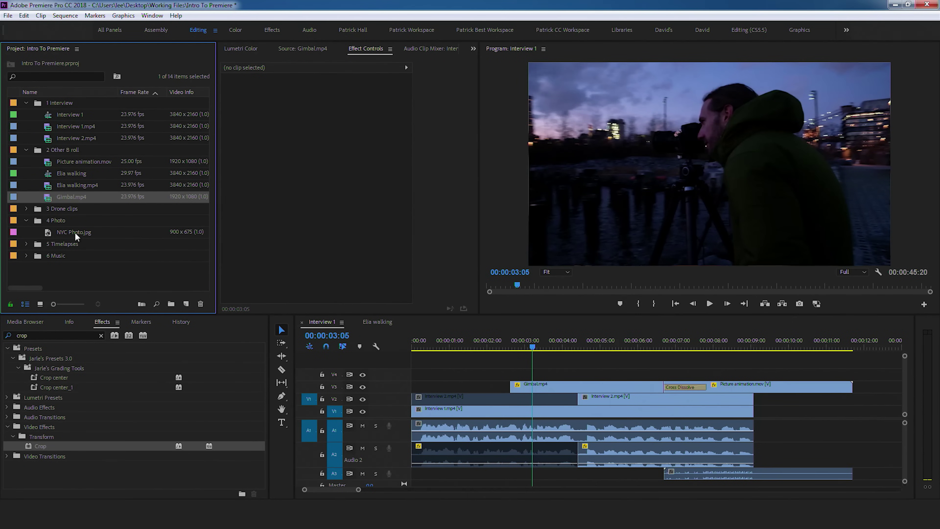
pyautogui.click(52, 233)
pyautogui.moveTo(558, 340); pyautogui.dragTo(531, 387)
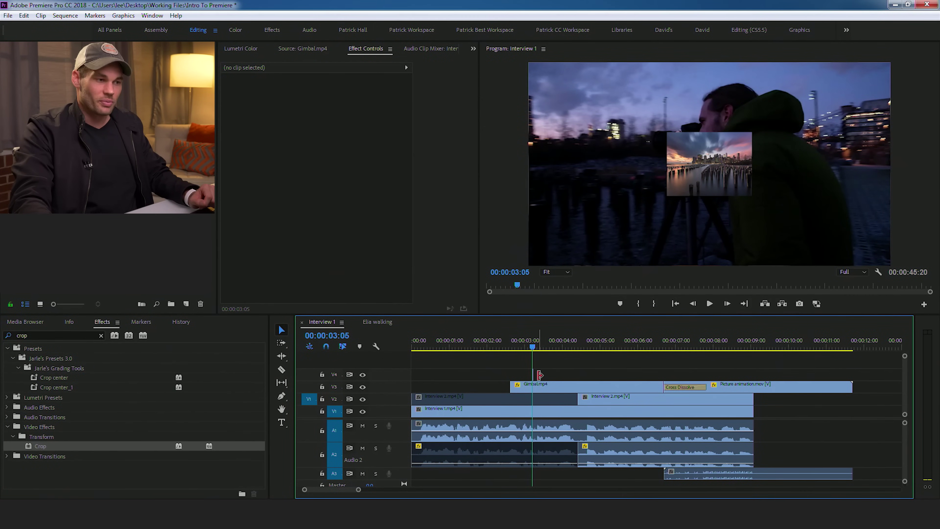
# - Extend the end of NYC Photo.jpg on V4 to about 00:00:05:12 and play the sequence past it to review
pyautogui.moveTo(359, 491)
pyautogui.mouseDown()
pyautogui.moveTo(342, 492)
pyautogui.moveTo(379, 488)
pyautogui.moveTo(346, 490)
pyautogui.mouseUp()
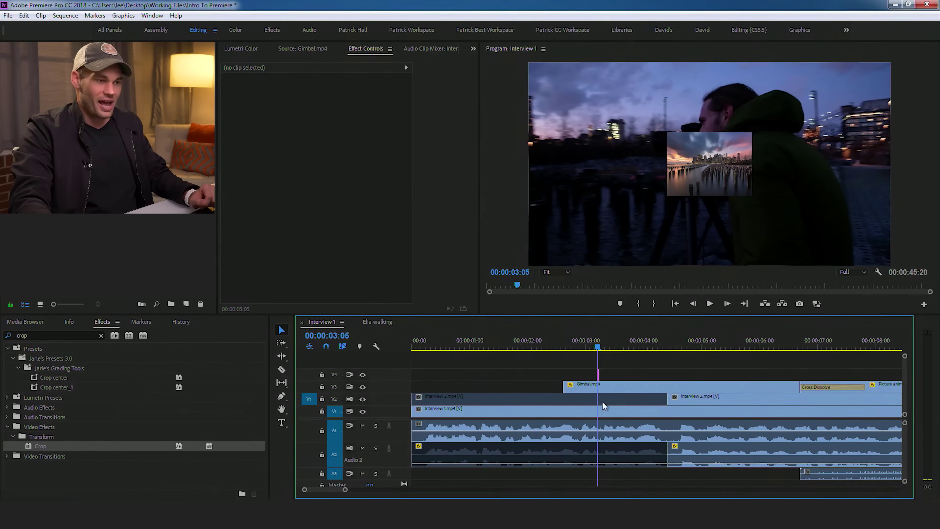
pyautogui.moveTo(602, 372); pyautogui.dragTo(730, 373)
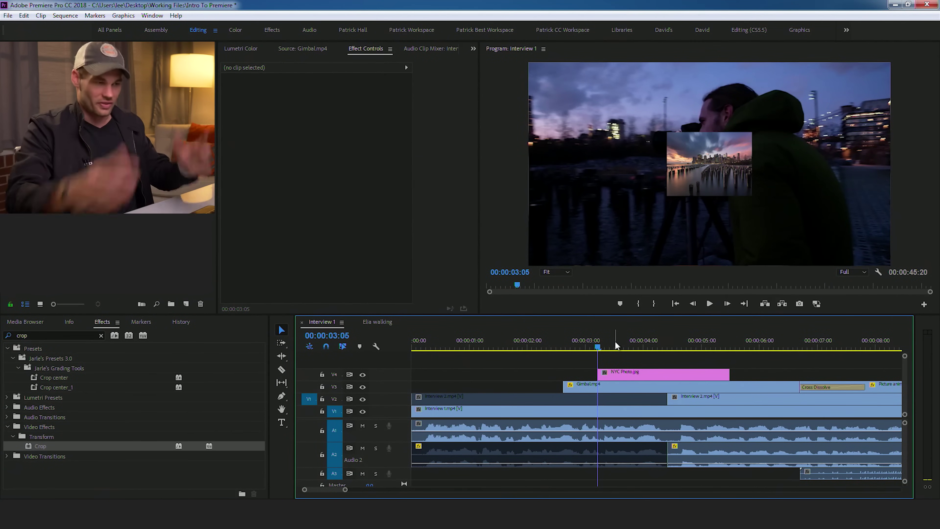
pyautogui.moveTo(566, 341); pyautogui.dragTo(523, 340)
pyautogui.press('space')
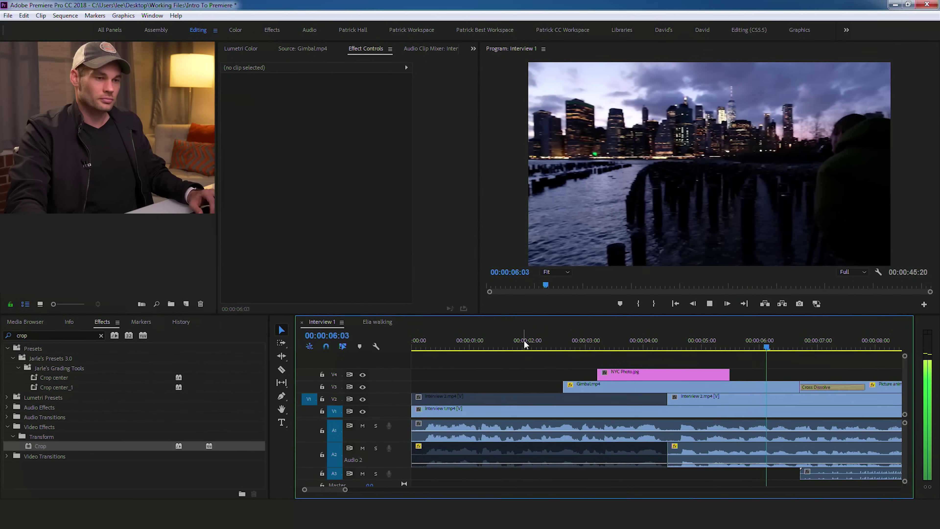
pyautogui.press('space')
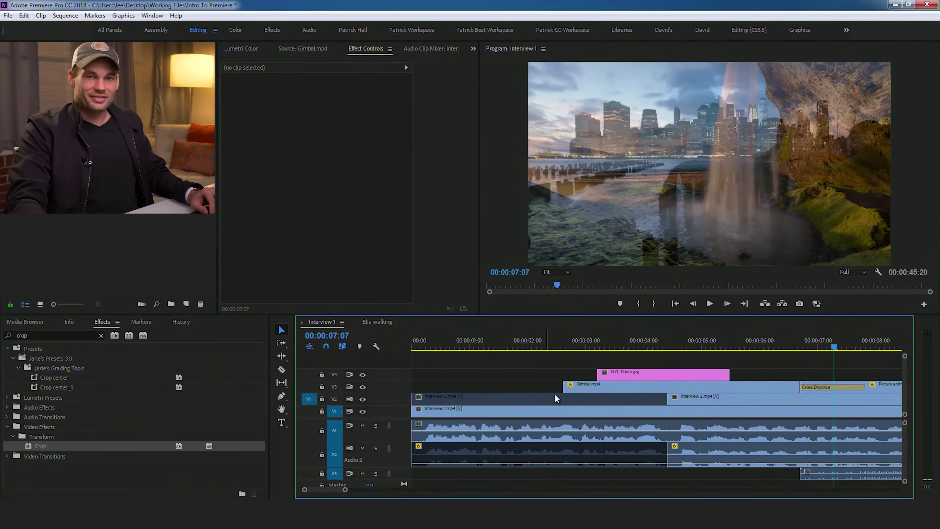
# - Move NYC Photo.jpg along V4 so it overlaps the Cross Dissolve on V3, and park the playhead at 00:00:06:10
pyautogui.click(677, 345)
pyautogui.press('-')
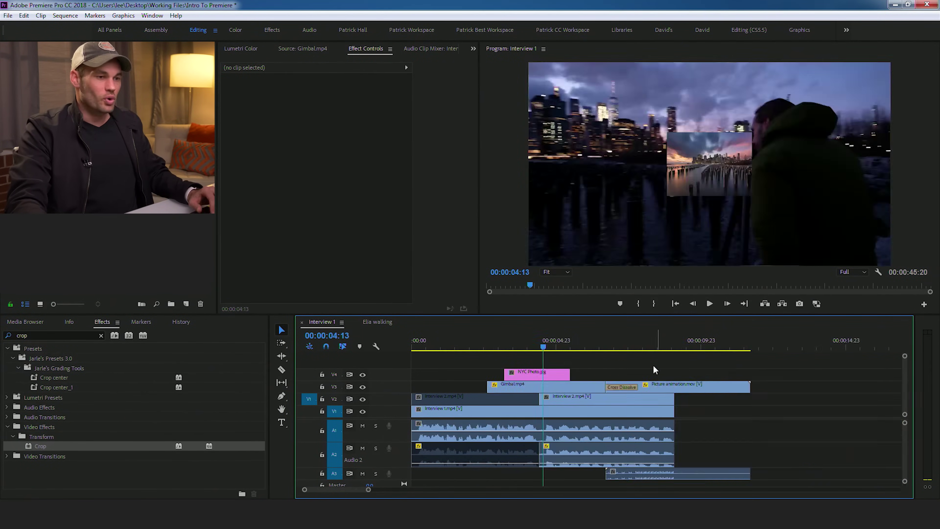
pyautogui.moveTo(535, 375); pyautogui.dragTo(607, 378)
pyautogui.click(598, 347)
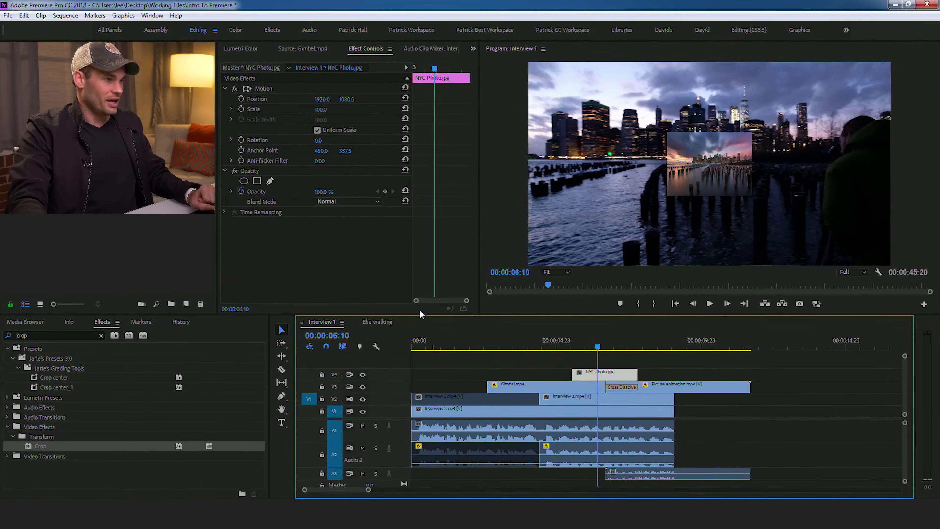
# - Enlarge NYC Photo.jpg to fill the frame's height with a Scale of 329, also trying 440 to fill the width
pyautogui.moveTo(321, 109); pyautogui.dragTo(352, 109)
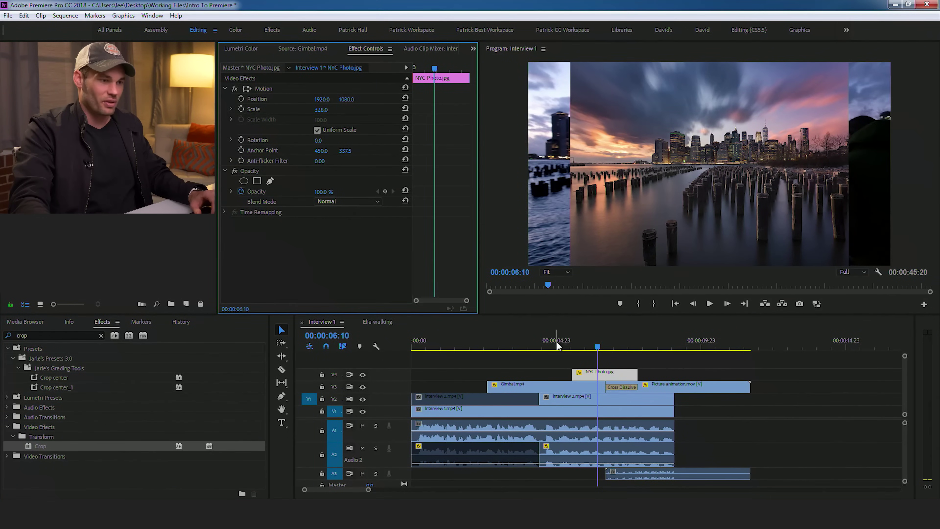
pyautogui.press('space')
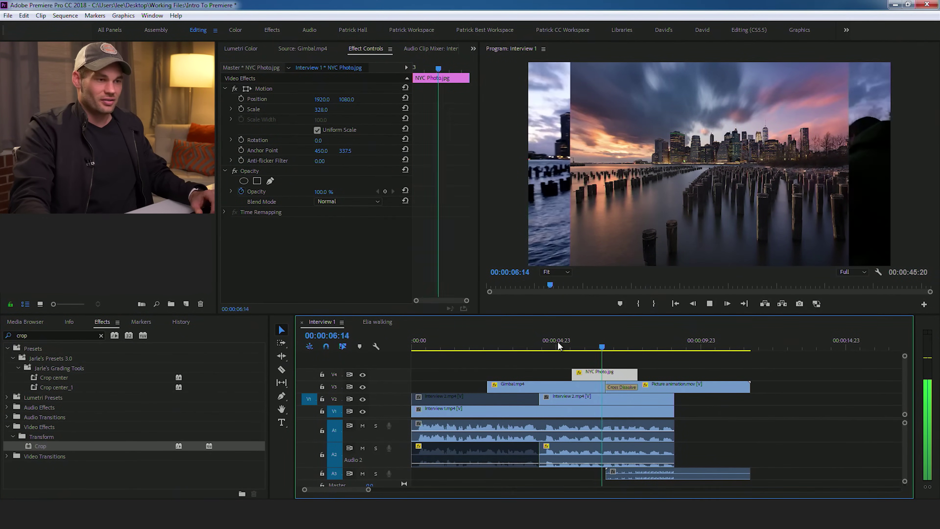
pyautogui.press('space')
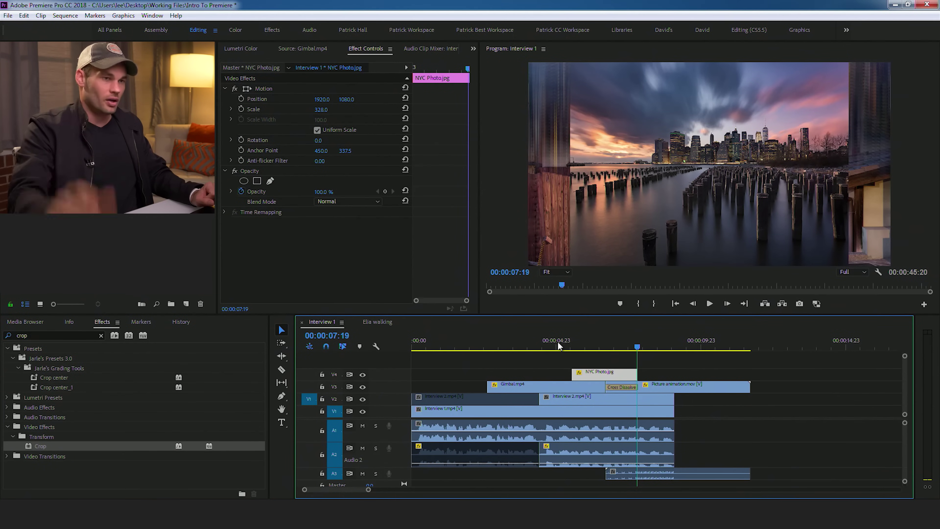
pyautogui.moveTo(322, 111); pyautogui.dragTo(362, 111)
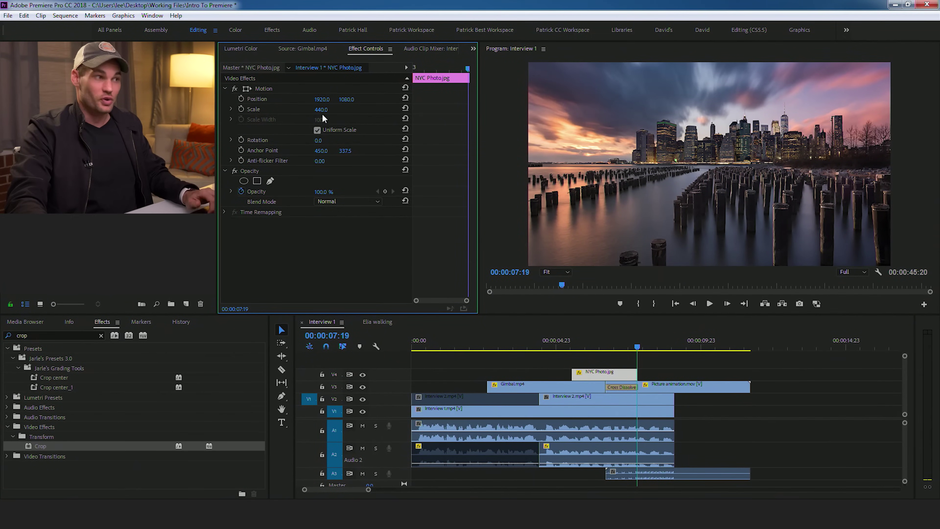
pyautogui.moveTo(324, 110); pyautogui.dragTo(282, 110)
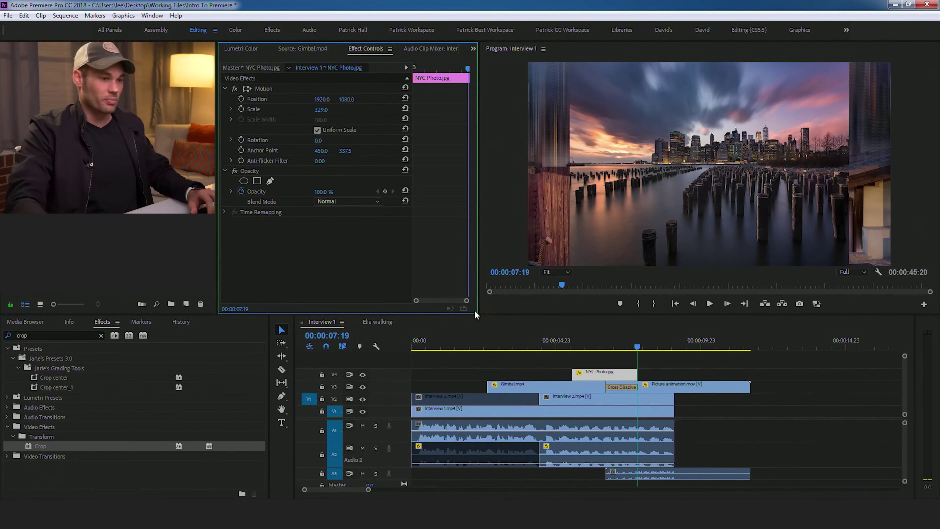
# - Move NYC Photo.jpg up to V5 and create a 3840 x 2160 Black Video item at 23.976 fps with square pixels
pyautogui.moveTo(602, 375); pyautogui.dragTo(604, 368)
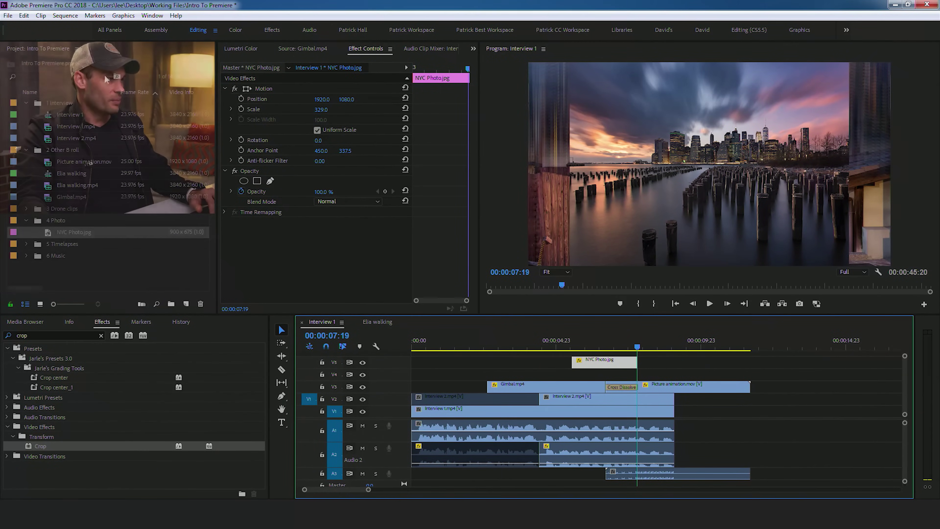
pyautogui.click(8, 15)
pyautogui.moveTo(25, 29)
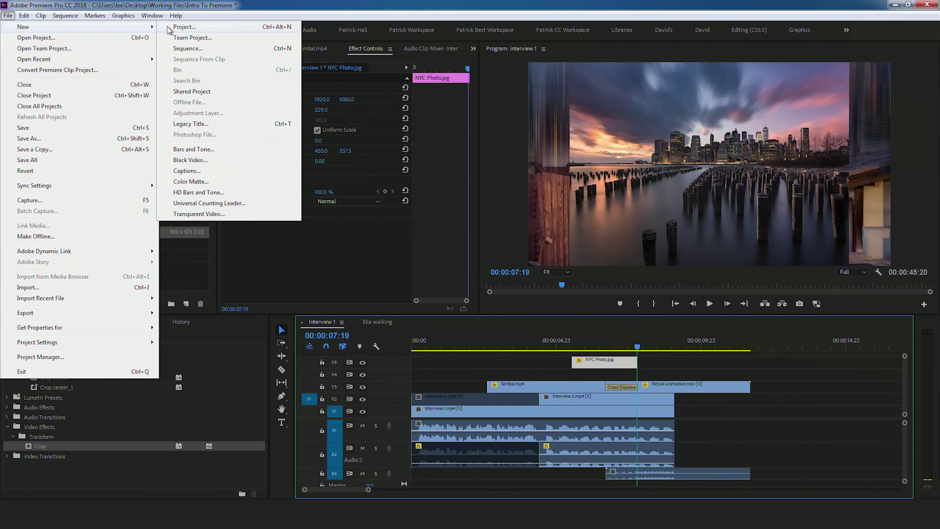
pyautogui.click(199, 162)
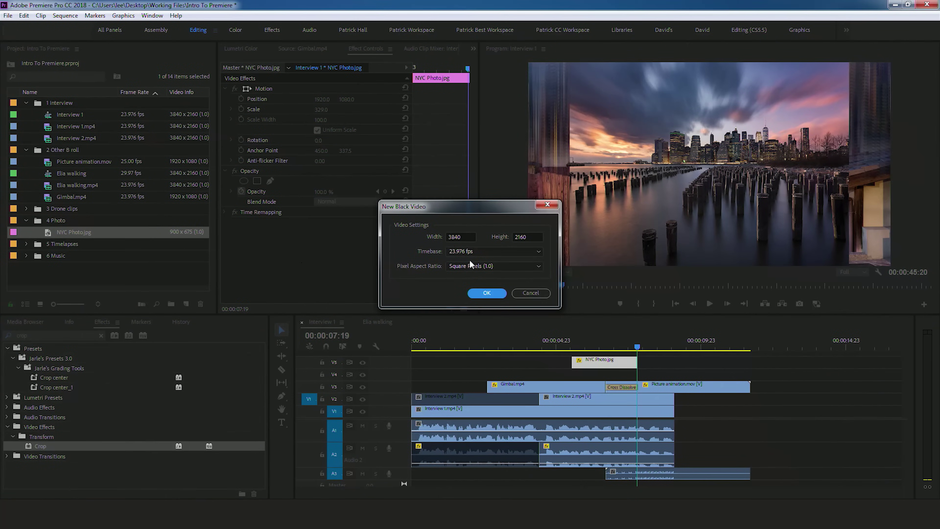
pyautogui.click(483, 293)
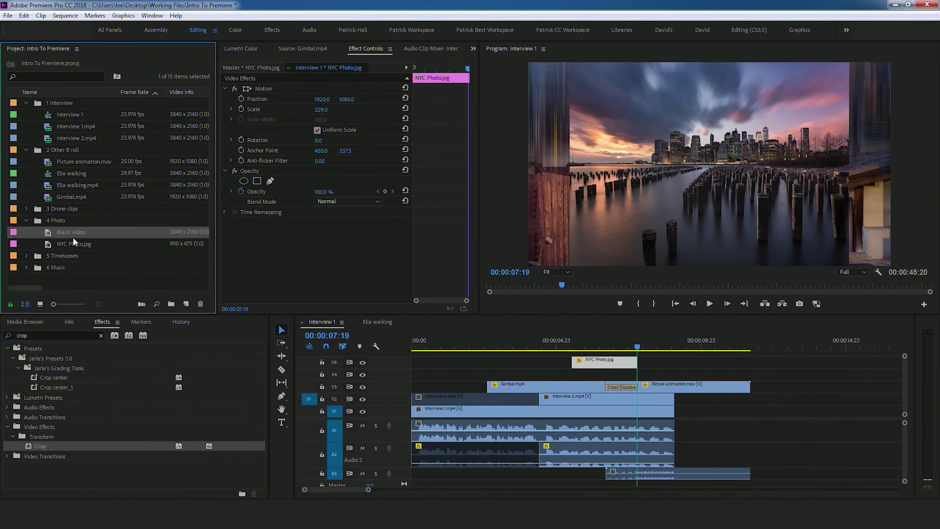
# - Place the Black Video on V4 directly beneath NYC Photo.jpg and extend it to end together with the photo
pyautogui.moveTo(49, 233); pyautogui.dragTo(582, 374)
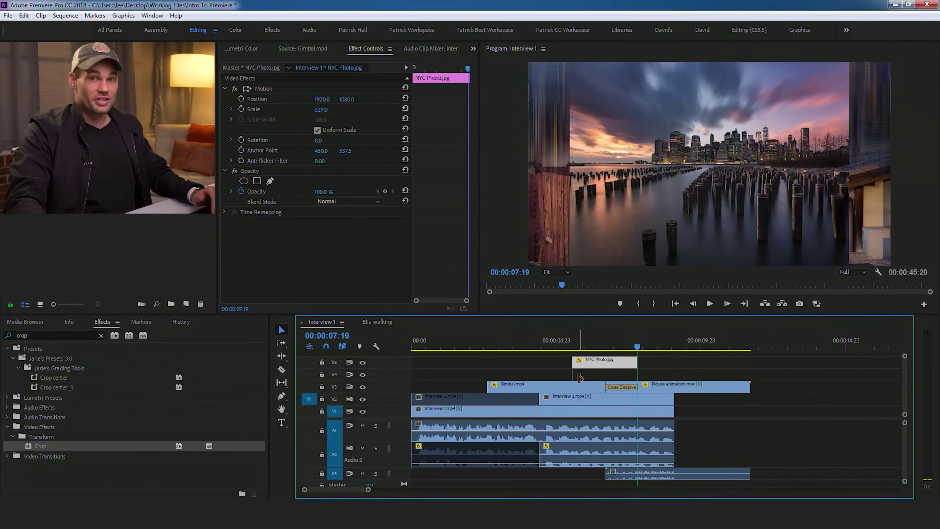
pyautogui.moveTo(579, 372); pyautogui.dragTo(637, 373)
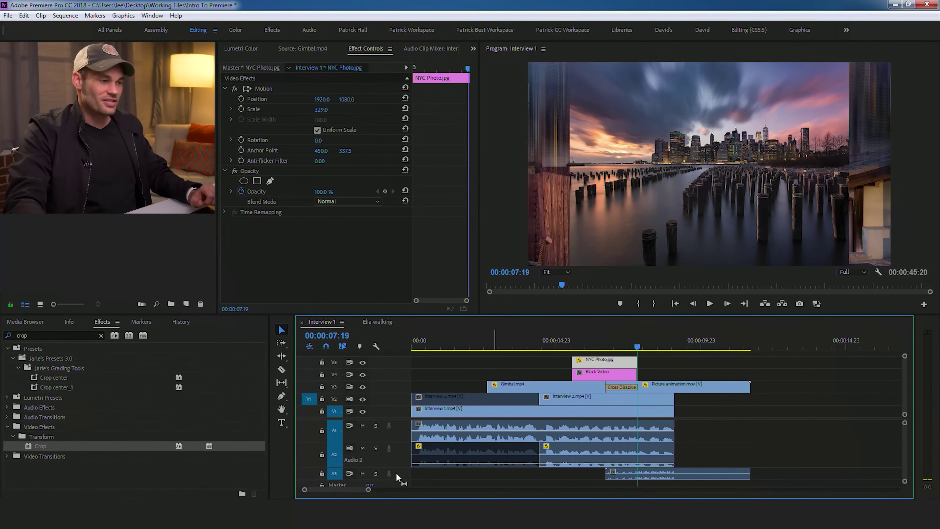
pyautogui.moveTo(369, 490); pyautogui.dragTo(329, 490)
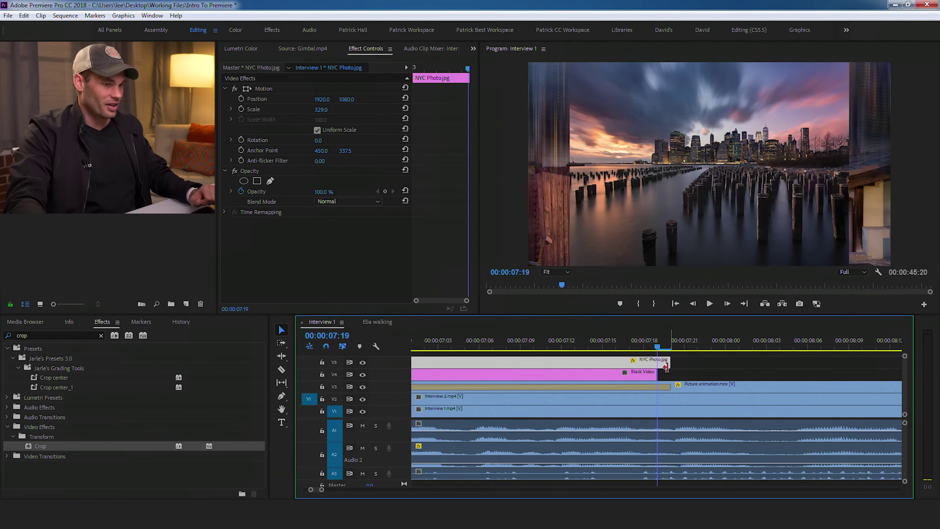
pyautogui.moveTo(653, 375); pyautogui.dragTo(669, 374)
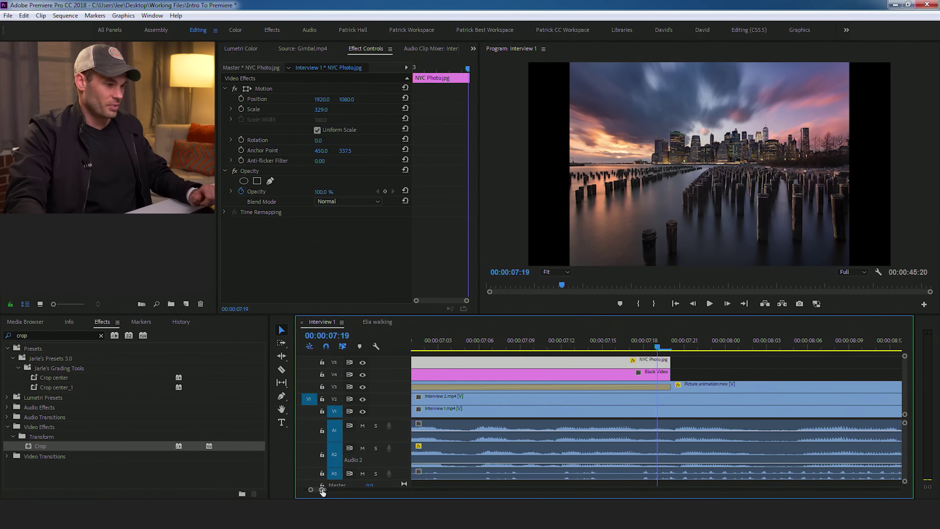
# - Play the sequence up to the photo to review it over the black background
pyautogui.moveTo(323, 491); pyautogui.dragTo(409, 480)
pyautogui.moveTo(430, 341); pyautogui.dragTo(395, 343)
pyautogui.press('space')
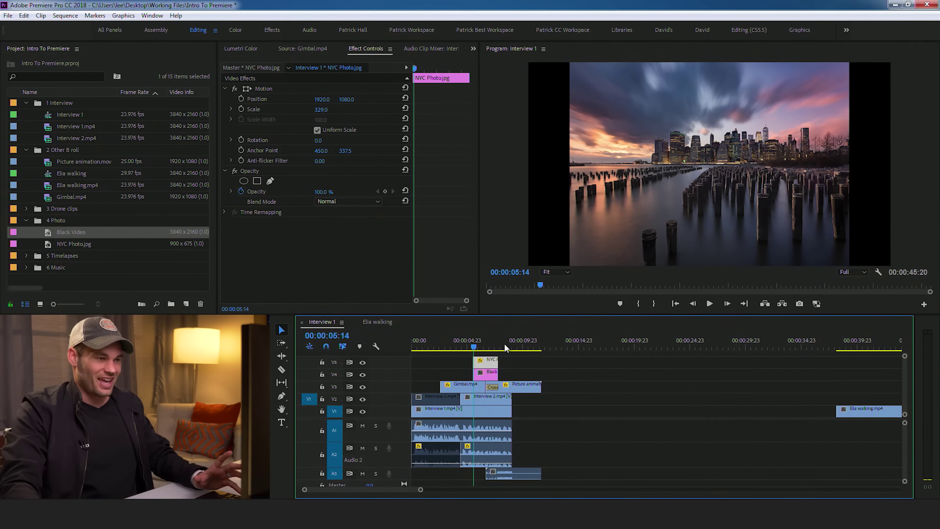
# - Delete the Cross Dissolve between Gimbal.mp4 and Picture animation.mov, and move Picture animation.mov to begin where NYC Photo.jpg ends
pyautogui.moveTo(491, 340); pyautogui.dragTo(487, 340)
pyautogui.click(494, 386)
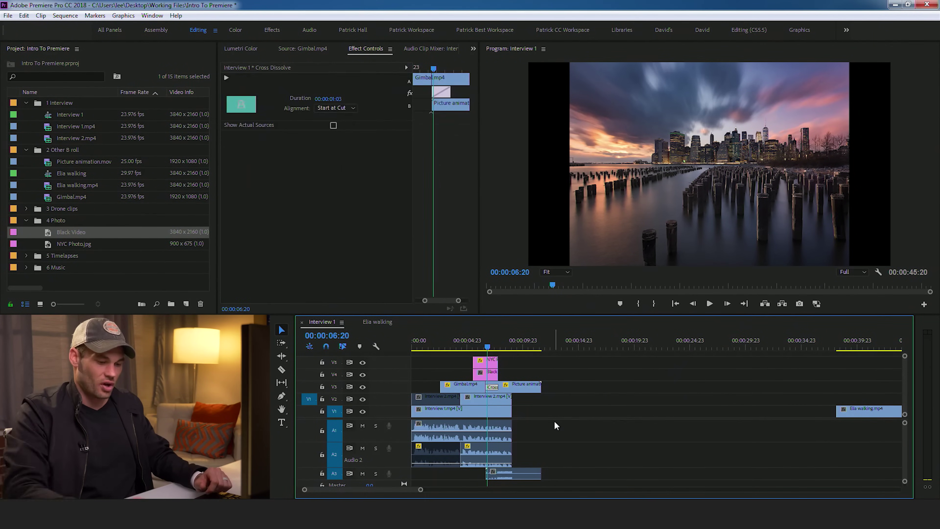
pyautogui.press('Delete')
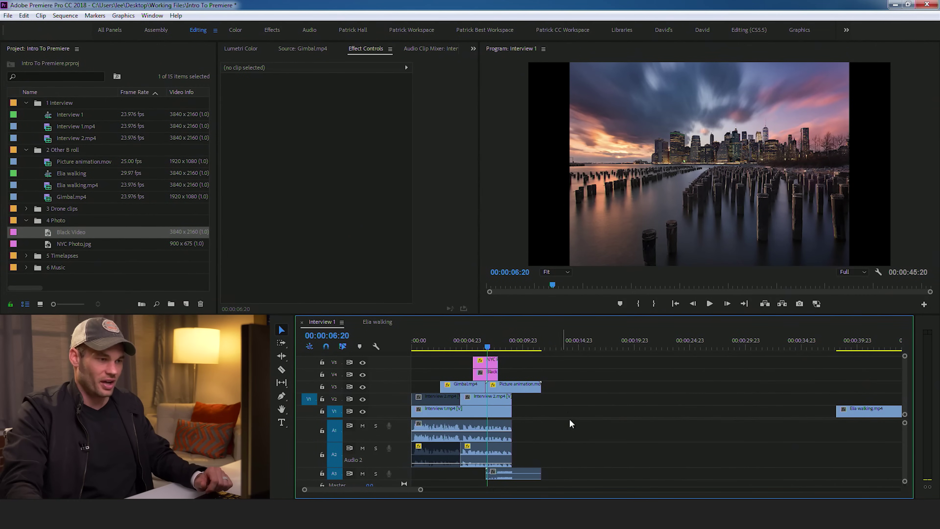
pyautogui.moveTo(512, 389); pyautogui.dragTo(524, 389)
# - Play from the Gimbal.mp4 clip into Picture animation.mov to review the edit, and return the playhead to 00:00:06:01 on the photo
pyautogui.moveTo(480, 346); pyautogui.dragTo(455, 342)
pyautogui.press('space')
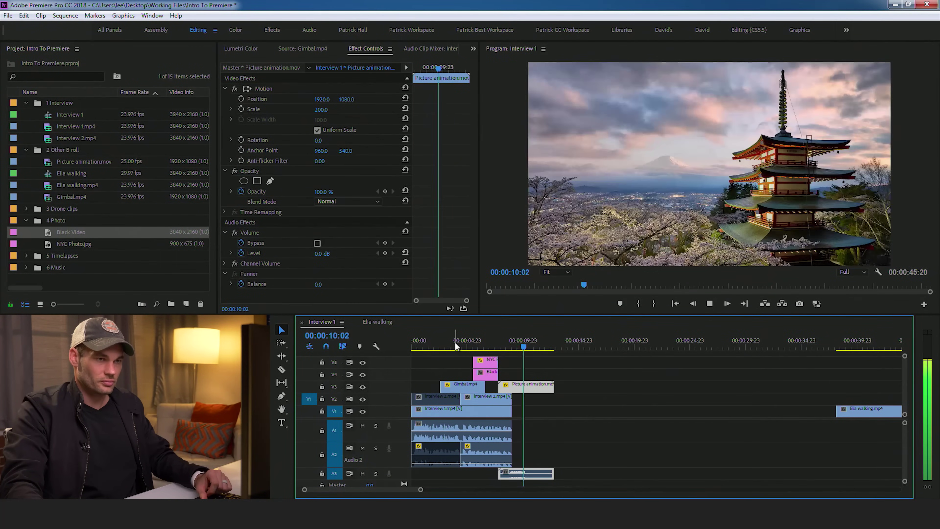
pyautogui.press('space')
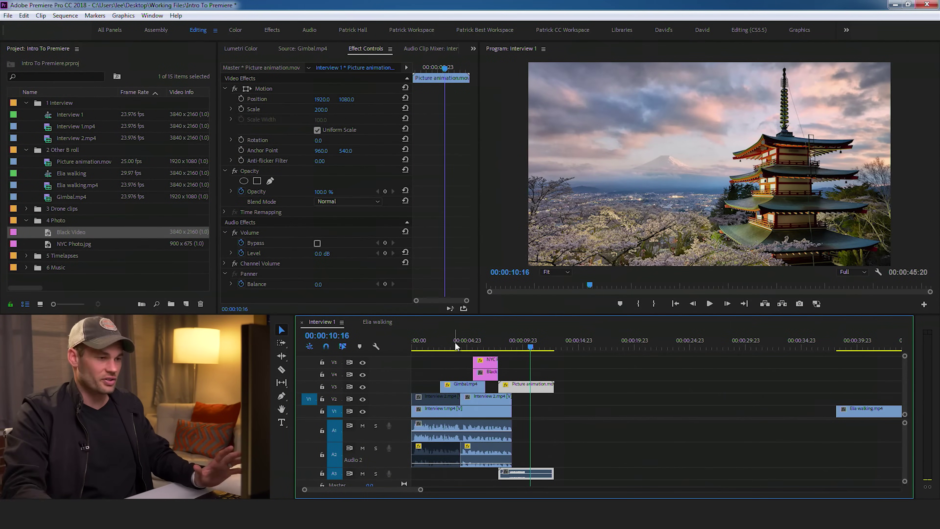
pyautogui.click(478, 345)
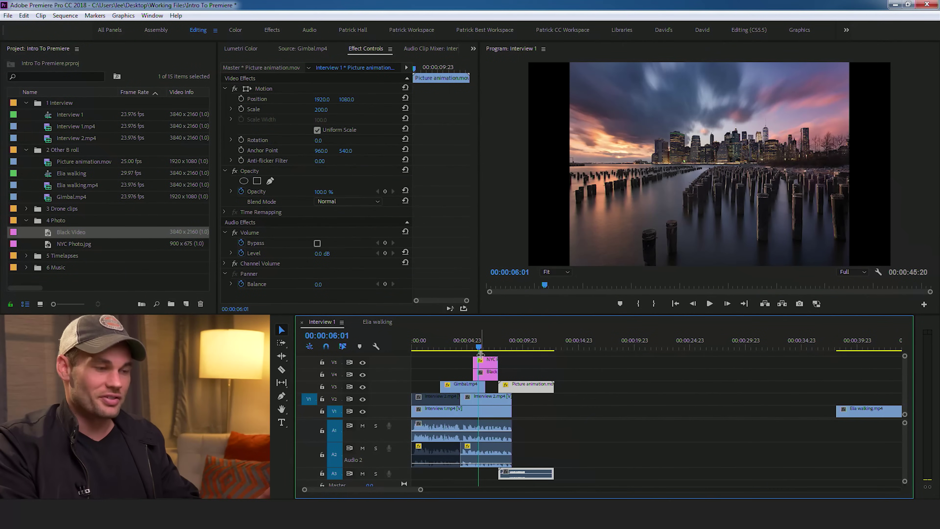
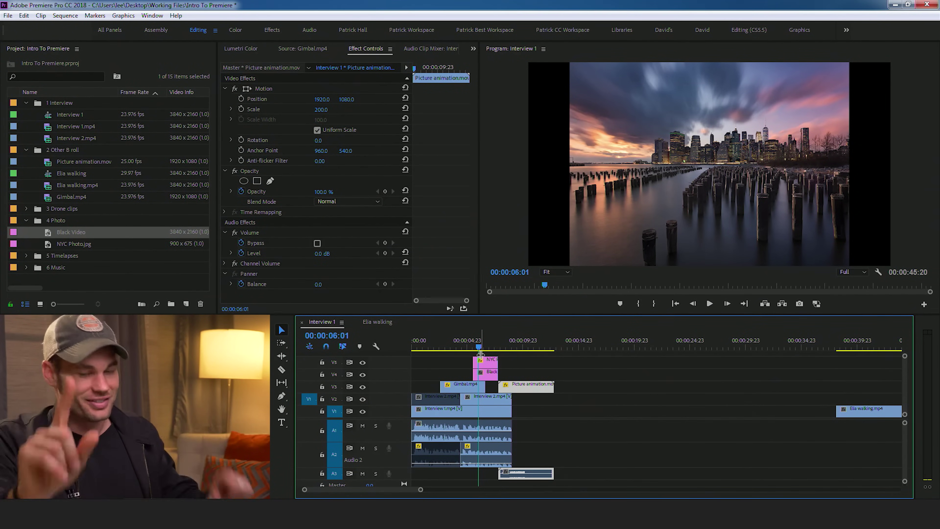
# - Scrub through Picture animation.mov to its end and back to its start to examine its motion, and select NYC Photo.jpg on V5
pyautogui.moveTo(427, 70)
pyautogui.mouseDown()
pyautogui.moveTo(413, 72)
pyautogui.moveTo(434, 73)
pyautogui.mouseUp()
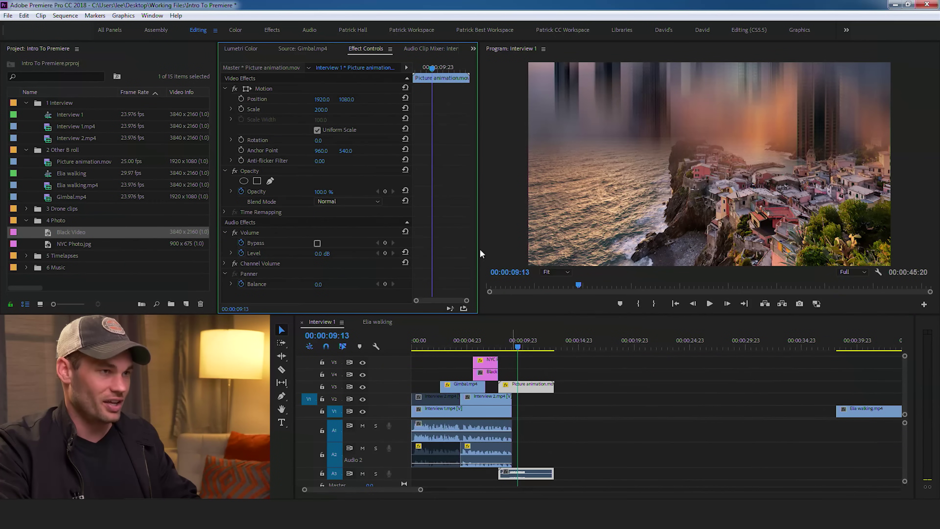
pyautogui.moveTo(431, 70); pyautogui.dragTo(440, 70)
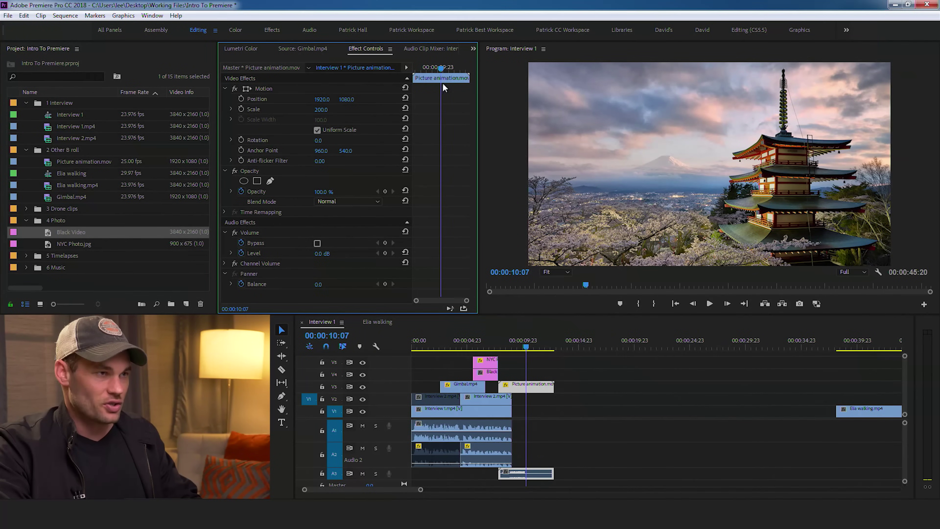
pyautogui.moveTo(443, 71); pyautogui.dragTo(477, 69)
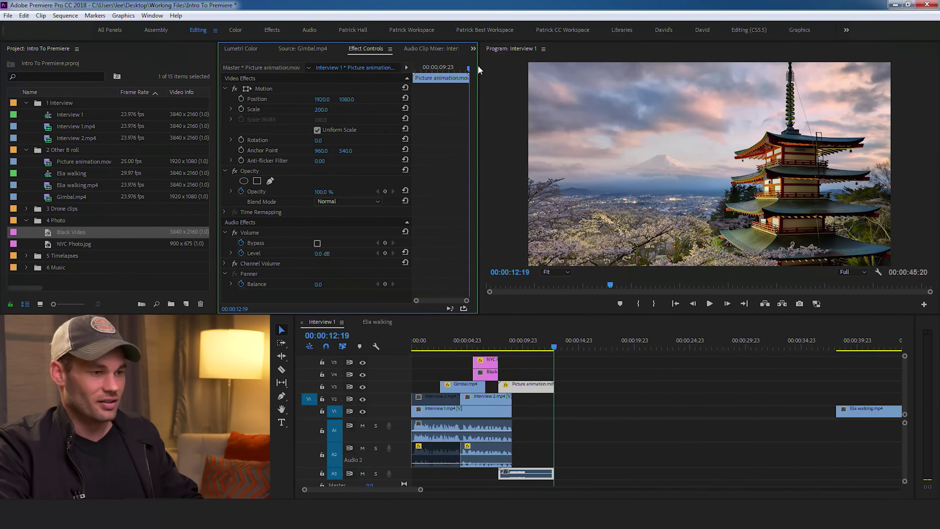
pyautogui.moveTo(467, 68); pyautogui.dragTo(397, 76)
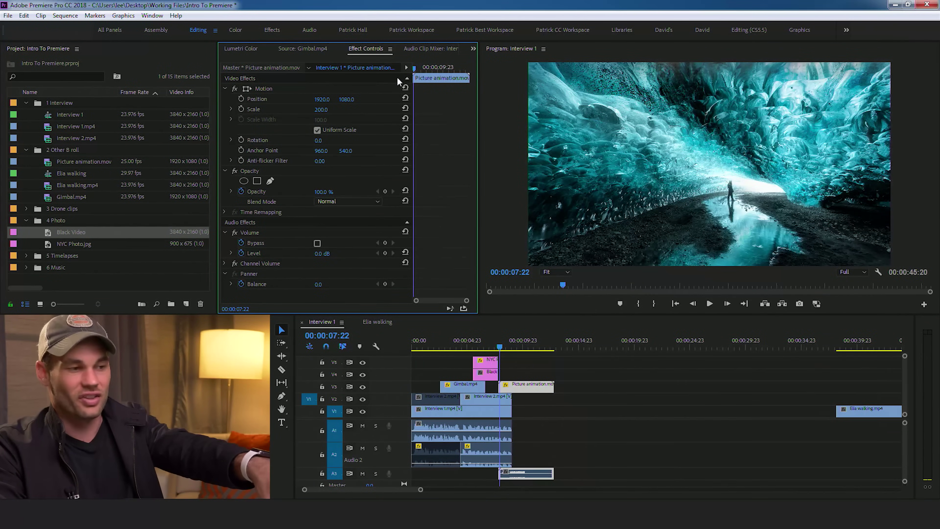
pyautogui.moveTo(397, 76); pyautogui.dragTo(396, 78)
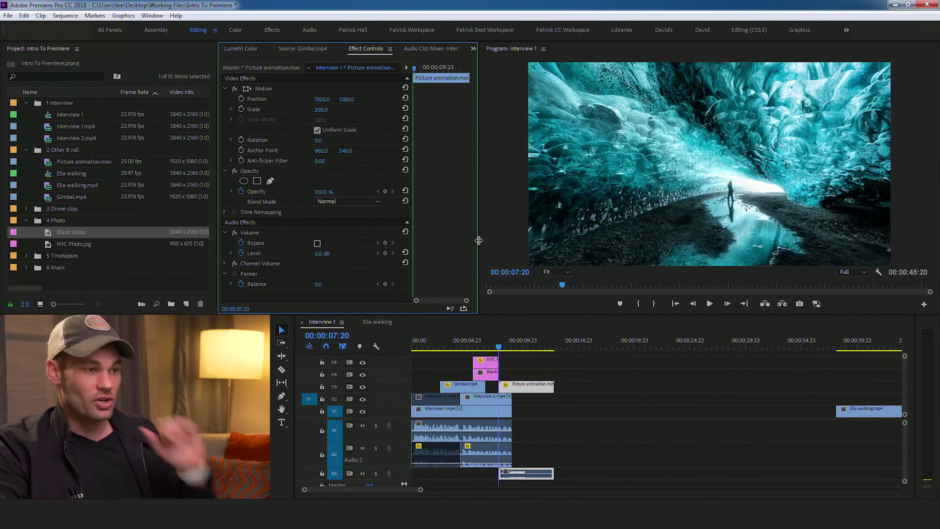
pyautogui.click(487, 359)
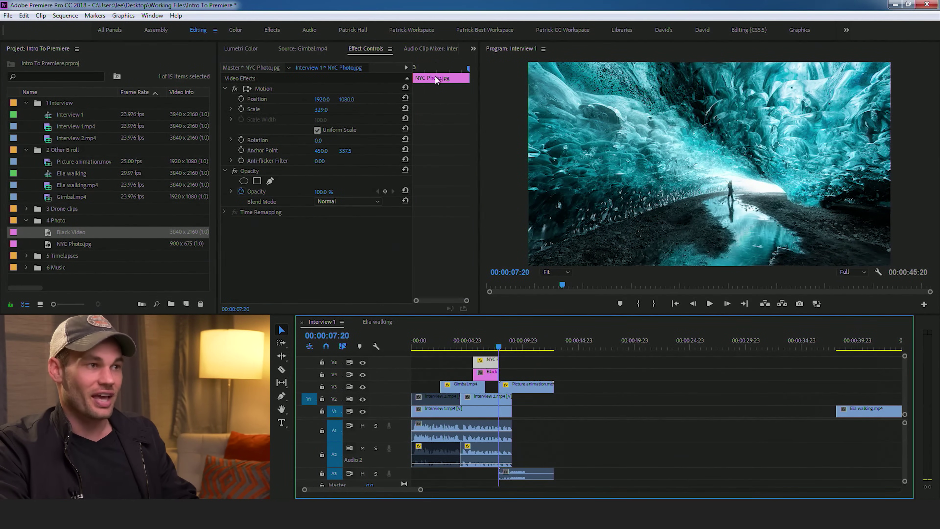
# - Animate the Scale of NYC Photo.jpg with keyframes from 329 at the clip's start to 343 at 00:00:07:03
pyautogui.moveTo(439, 68); pyautogui.dragTo(403, 67)
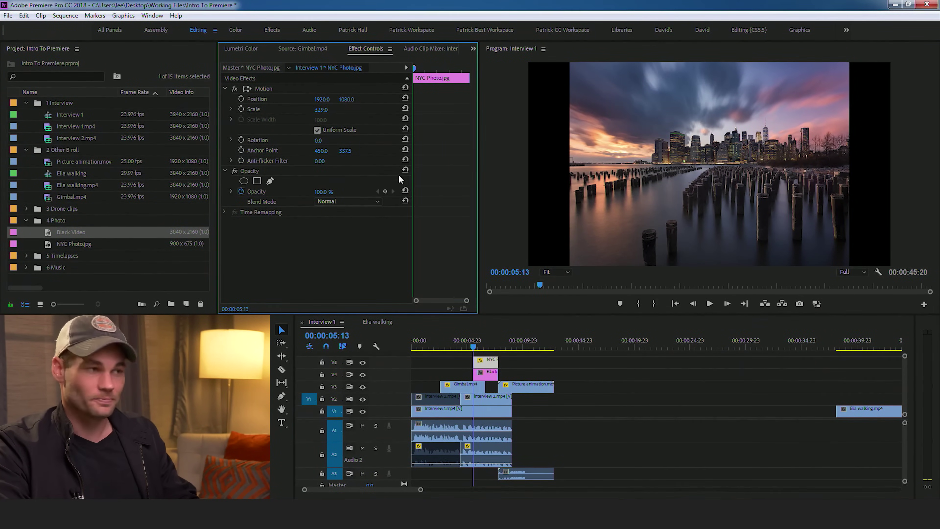
pyautogui.click(241, 109)
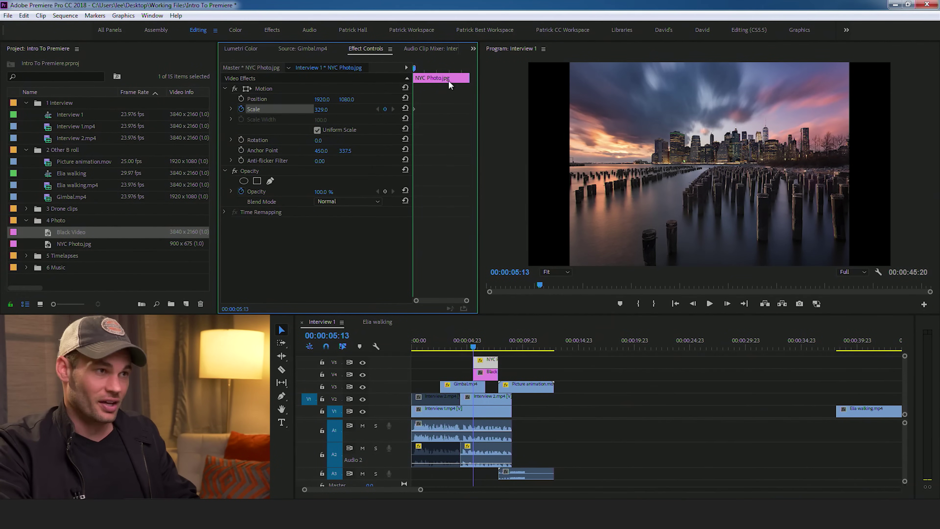
pyautogui.moveTo(454, 70); pyautogui.dragTo(453, 70)
pyautogui.moveTo(321, 109); pyautogui.dragTo(326, 109)
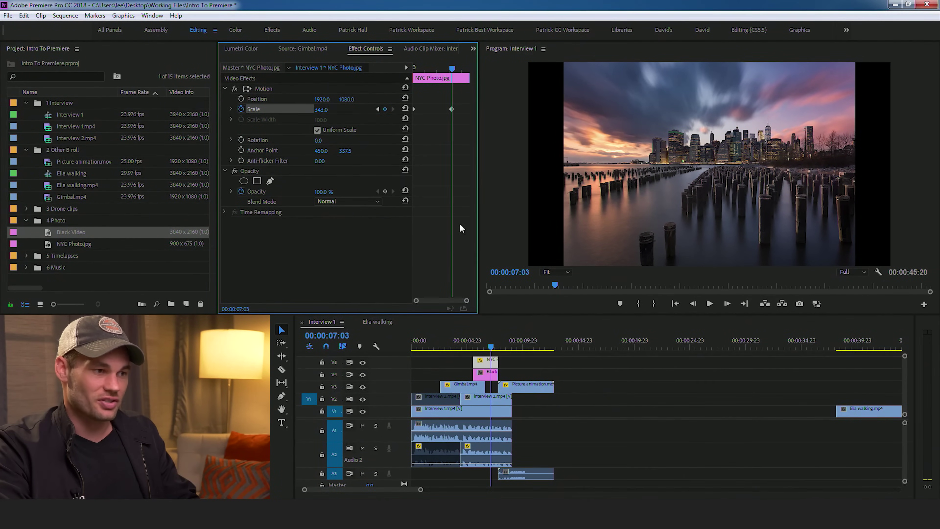
# - Play the sequence through NYC Photo.jpg twice to review the photo's slow zoom
pyautogui.click(465, 341)
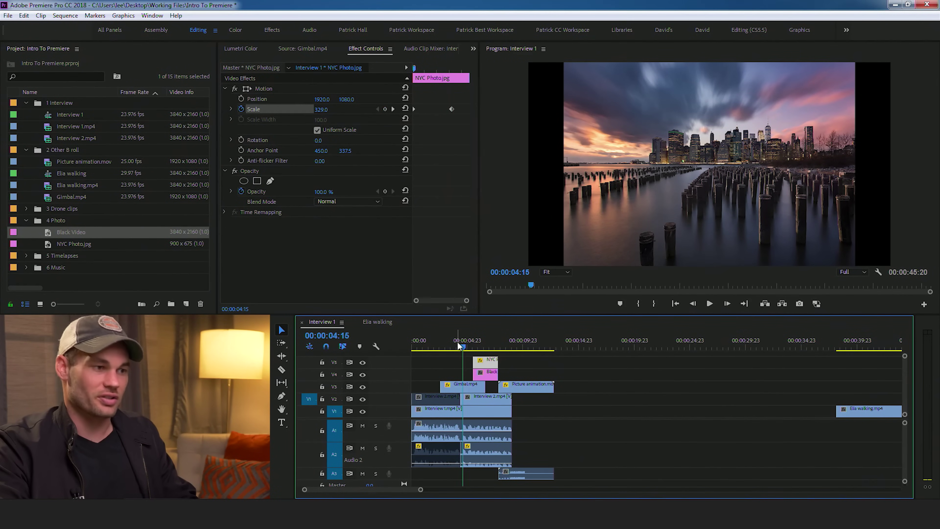
pyautogui.press('space')
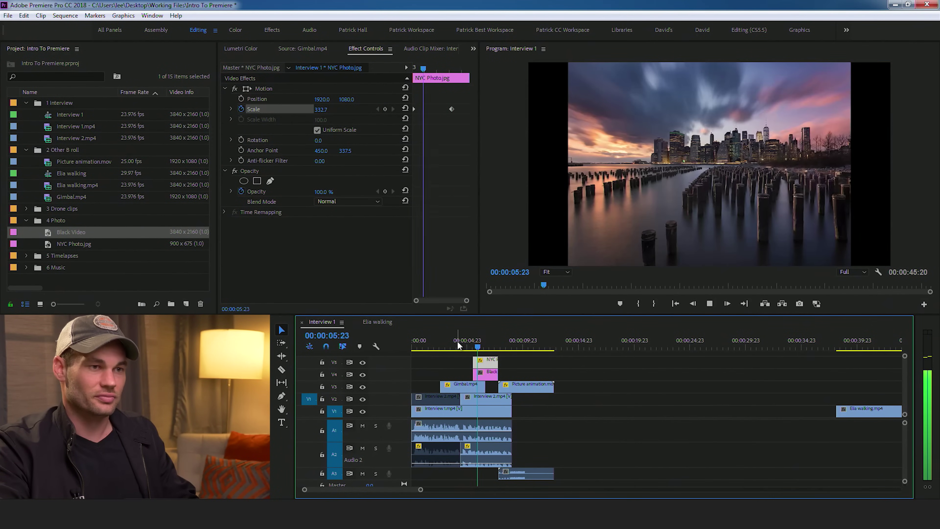
pyautogui.press('space')
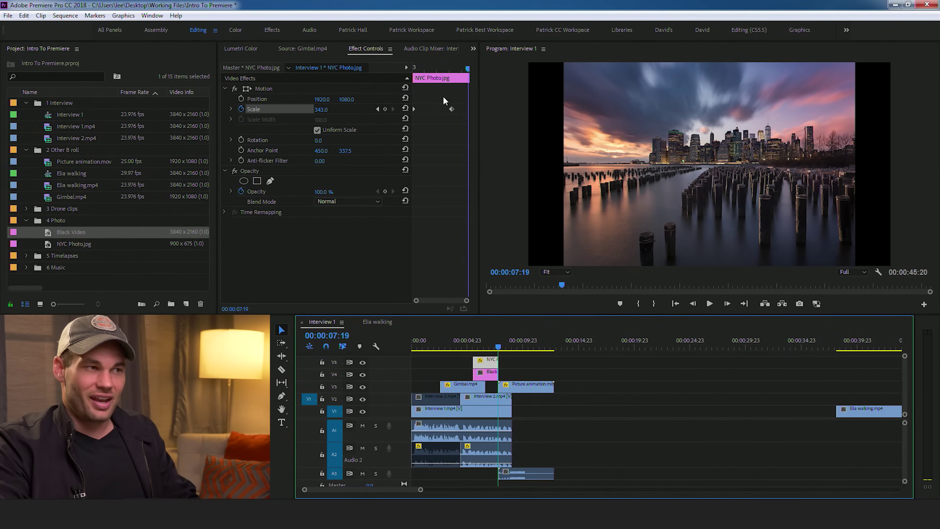
pyautogui.moveTo(453, 70); pyautogui.dragTo(414, 67)
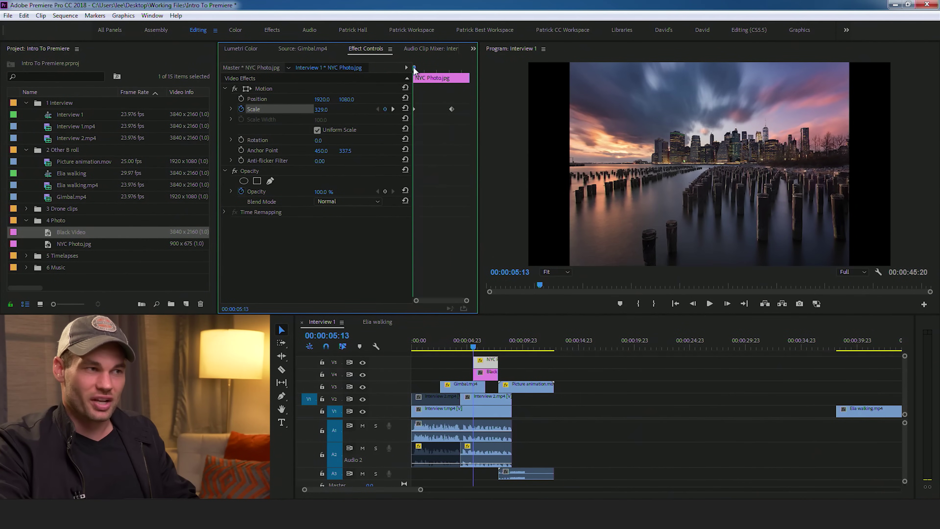
pyautogui.press('space')
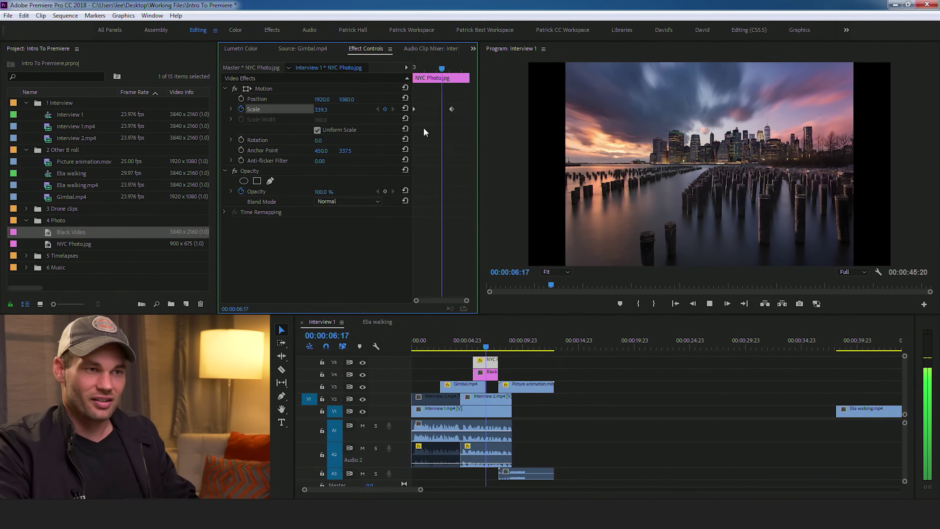
pyautogui.press('space')
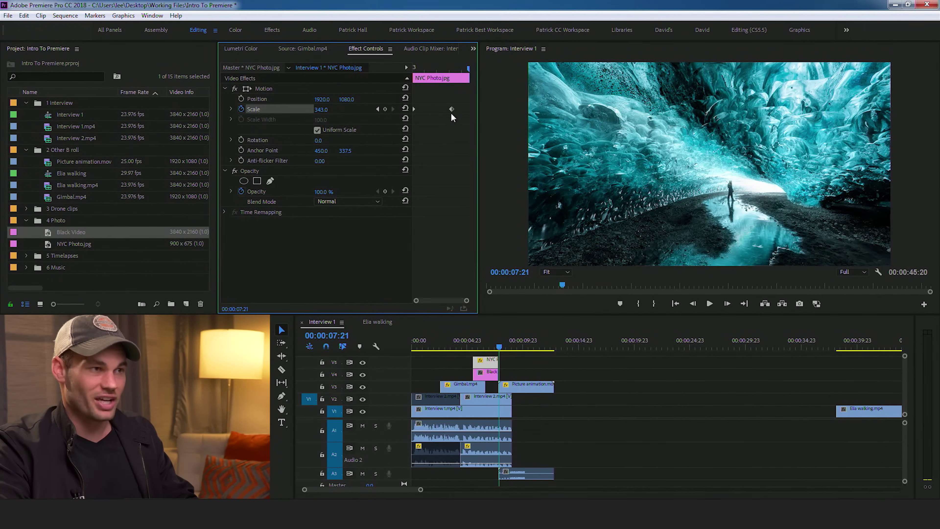
# - Try the second Scale keyframe at the end of NYC Photo.jpg and play the slower zoom
pyautogui.moveTo(451, 109); pyautogui.dragTo(461, 191)
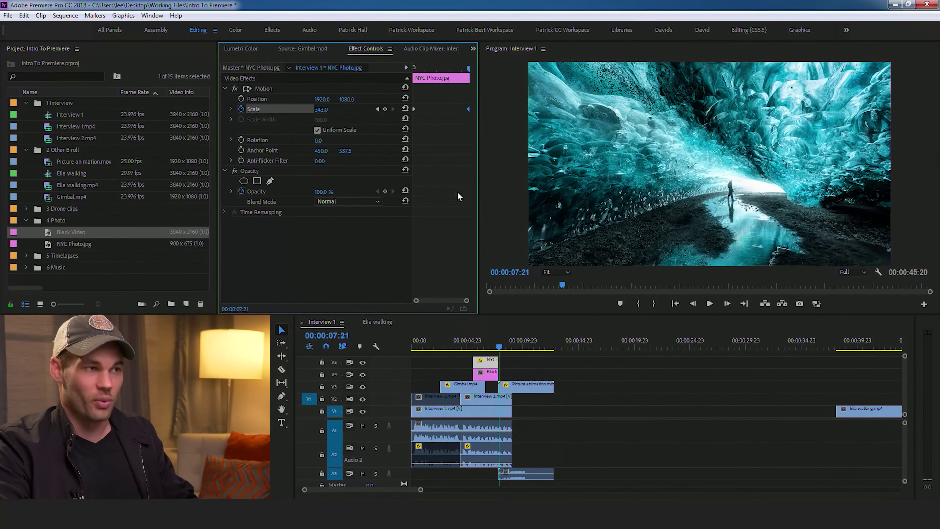
pyautogui.moveTo(422, 70); pyautogui.dragTo(410, 71)
pyautogui.press('space')
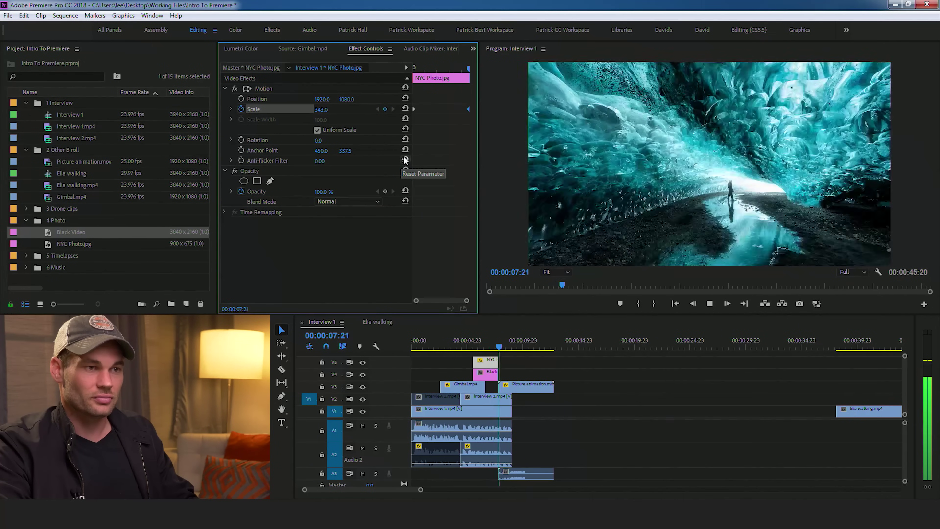
pyautogui.press('space')
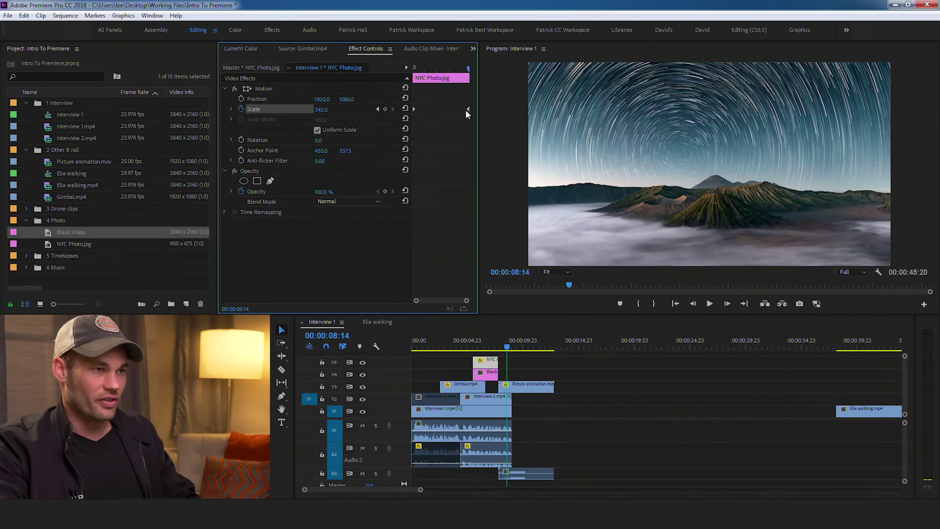
# - Move the photo's second Scale keyframe to about two-thirds through the clip, apply Ease In to it, and play the zoom
pyautogui.moveTo(467, 108); pyautogui.dragTo(453, 109)
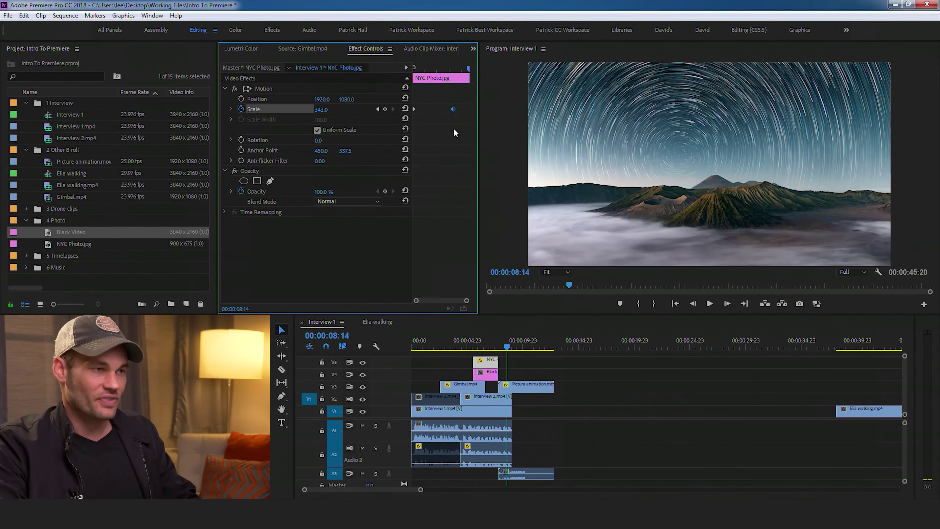
pyautogui.rightClick(453, 109)
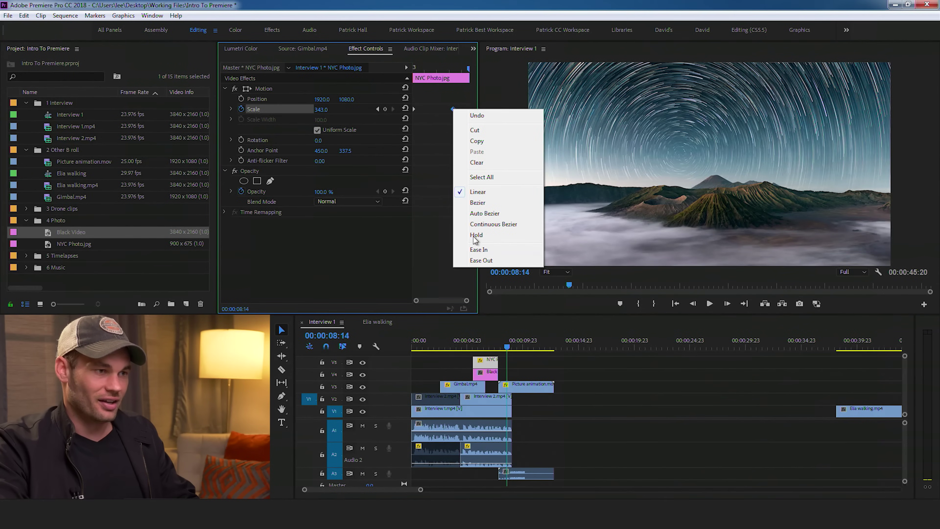
pyautogui.click(479, 250)
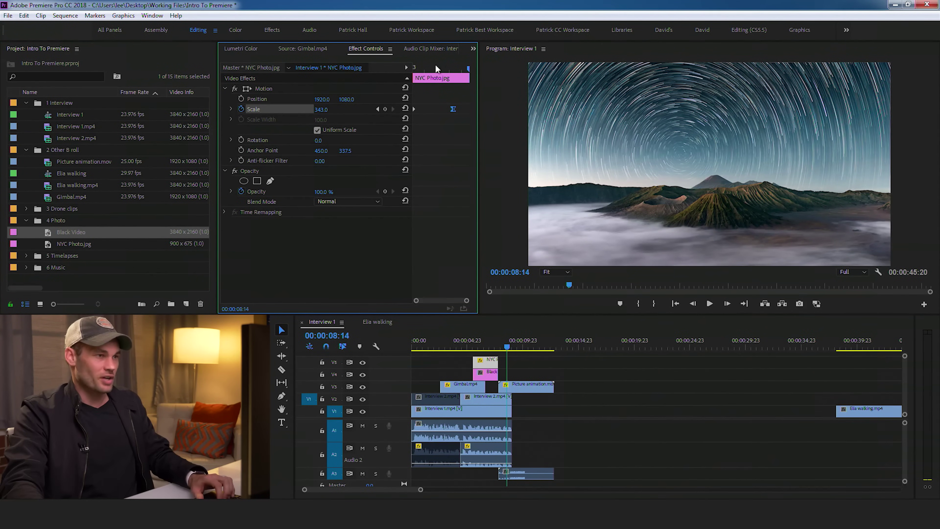
pyautogui.click(414, 69)
pyautogui.press('space')
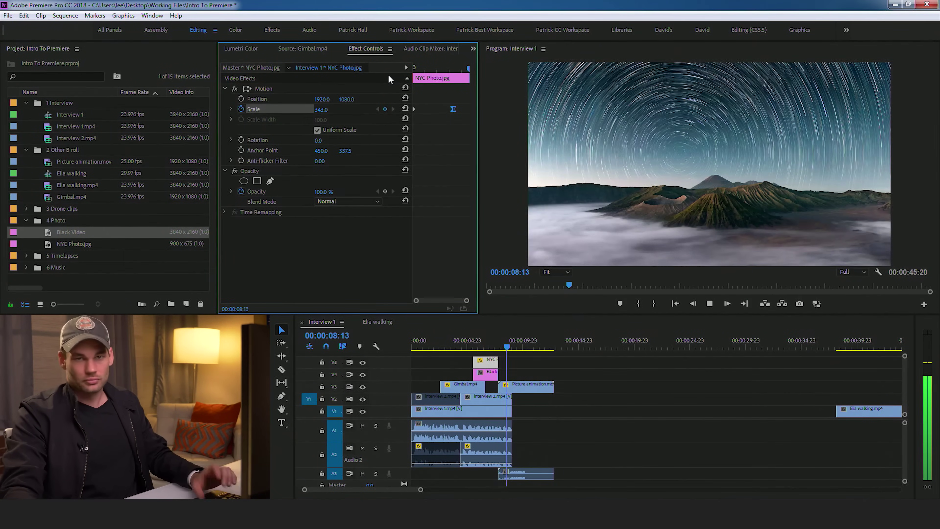
pyautogui.press('space')
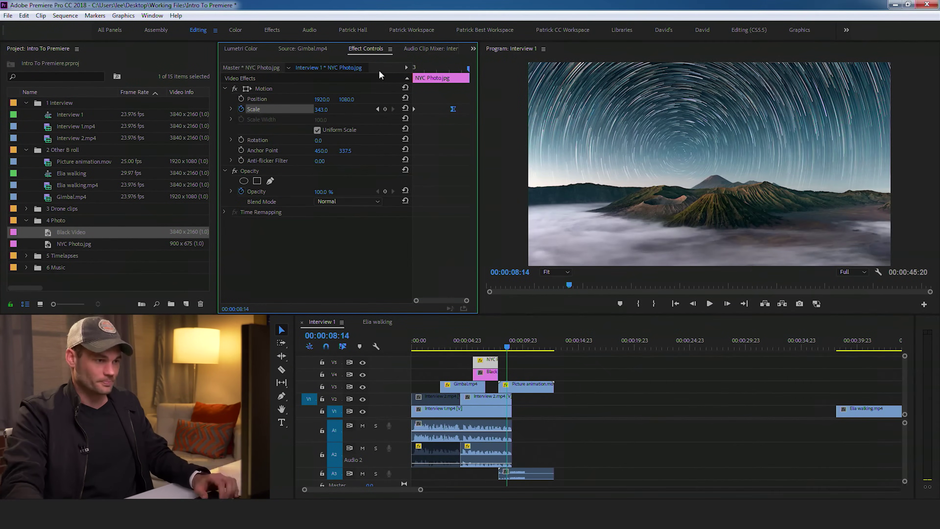
# - Check the photo at 00:00:06:07, and play the Elia walking.mp4 clip to review its motion
pyautogui.click(483, 333)
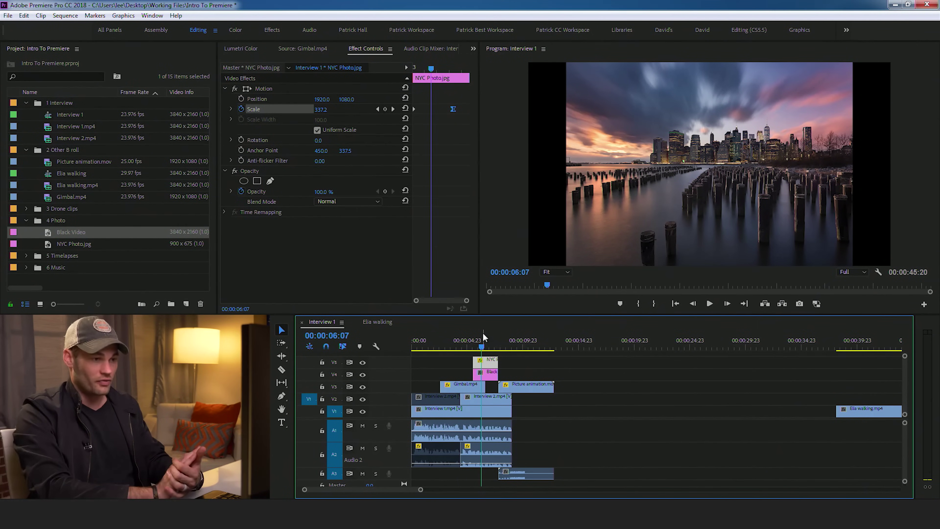
pyautogui.moveTo(817, 347); pyautogui.dragTo(836, 345)
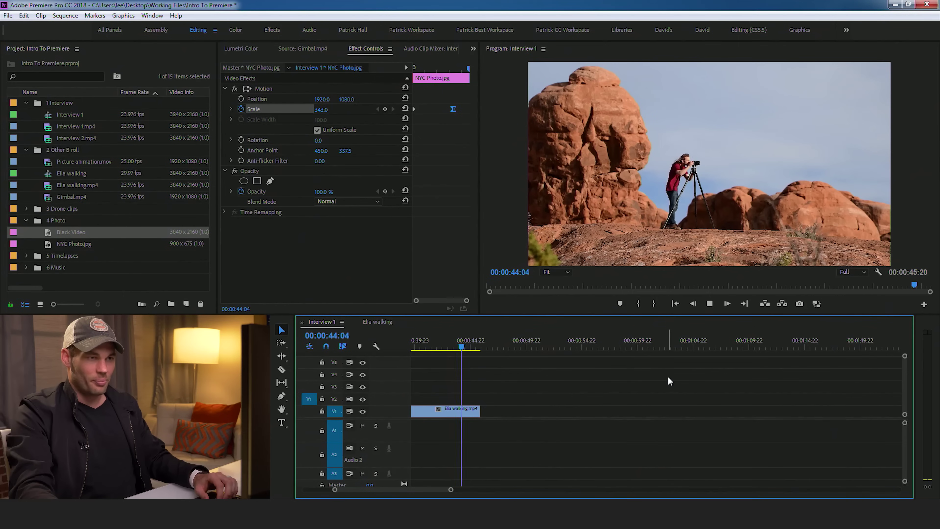
pyautogui.press('space')
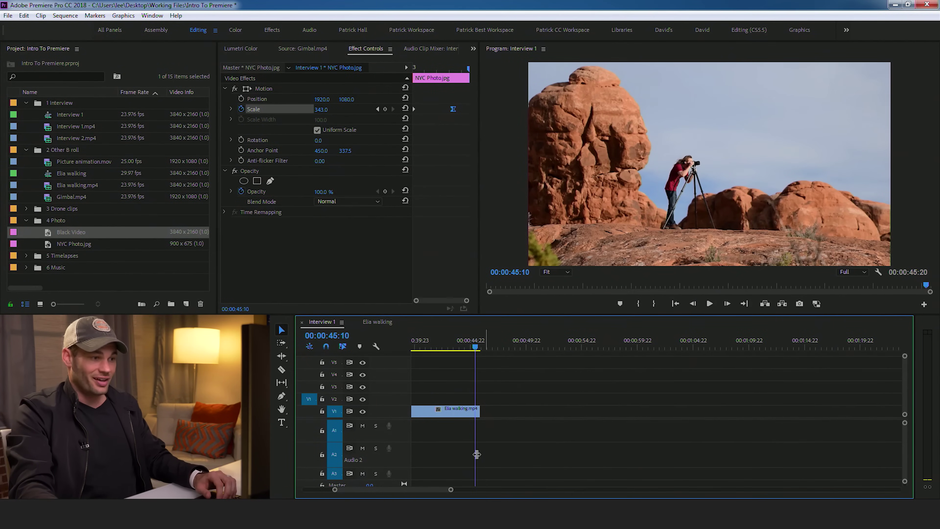
# - Set the Scale of the Elia walking.mp4 clip on V1 to 150
pyautogui.moveTo(445, 490); pyautogui.dragTo(441, 489)
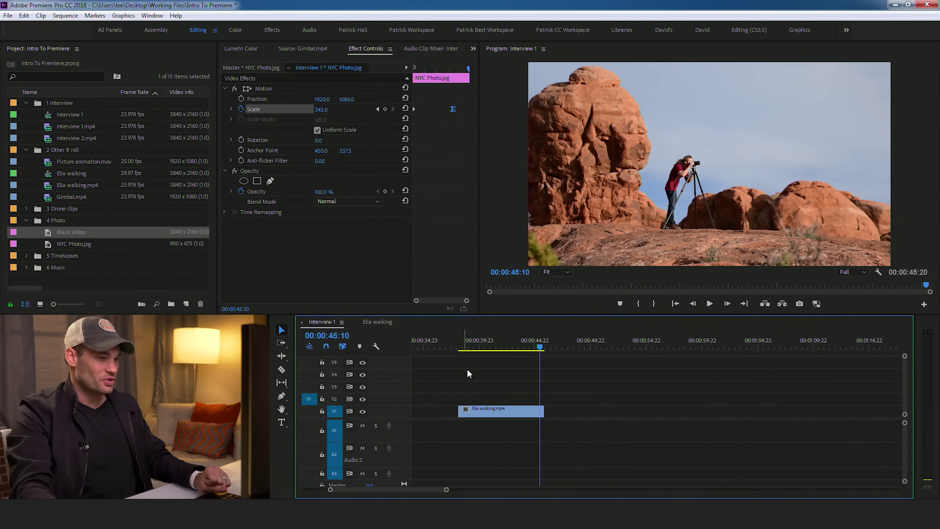
pyautogui.click(479, 408)
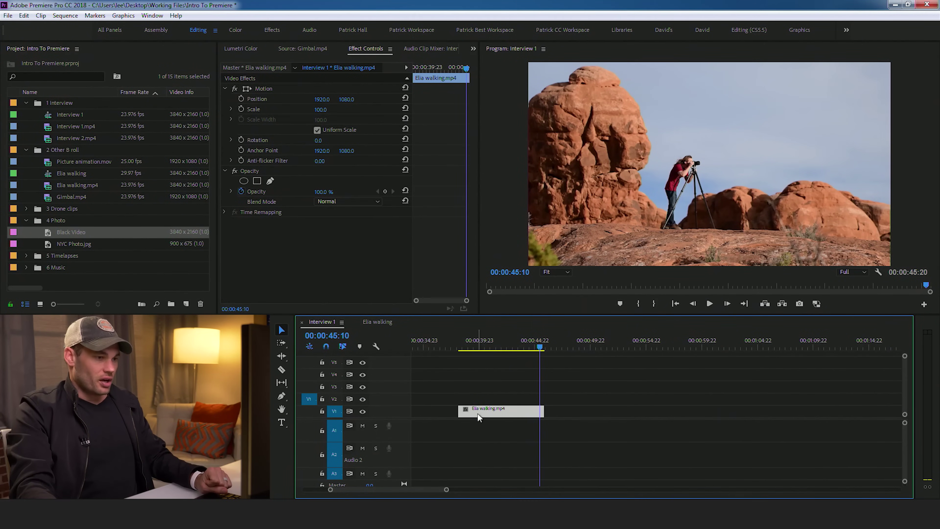
pyautogui.click(320, 110)
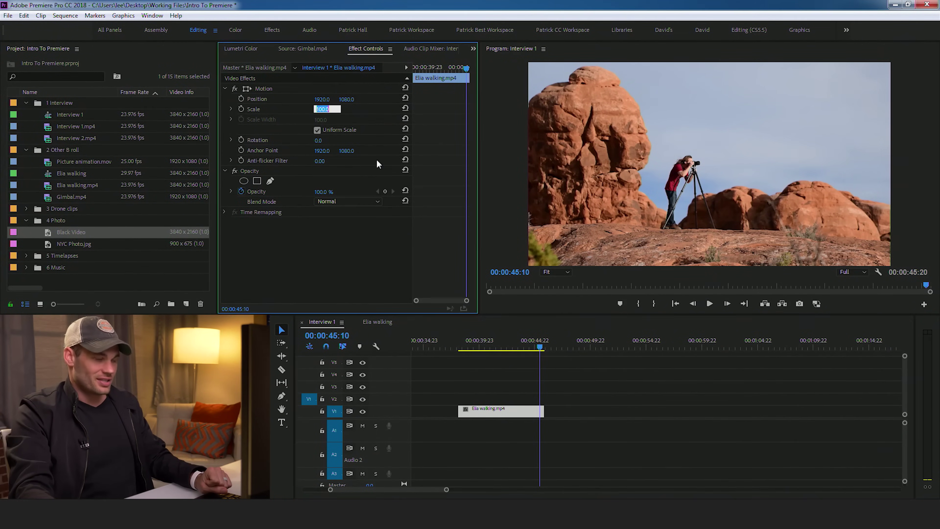
pyautogui.write('150')
pyautogui.press('Return')
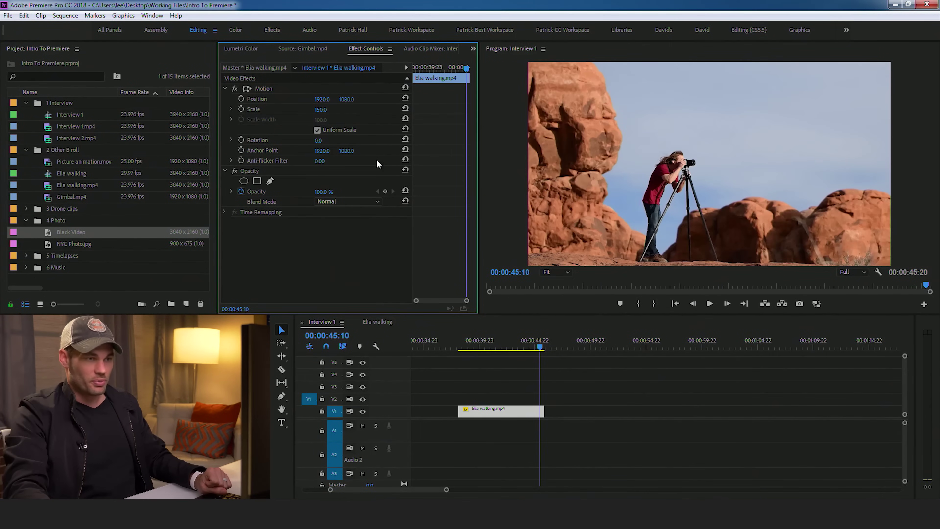
# - Reframe Elia walking.mp4 by setting its Position to 2880, 937, checking the framing at 00:00:38:12
pyautogui.moveTo(346, 99); pyautogui.dragTo(293, 100)
pyautogui.moveTo(473, 345); pyautogui.dragTo(464, 344)
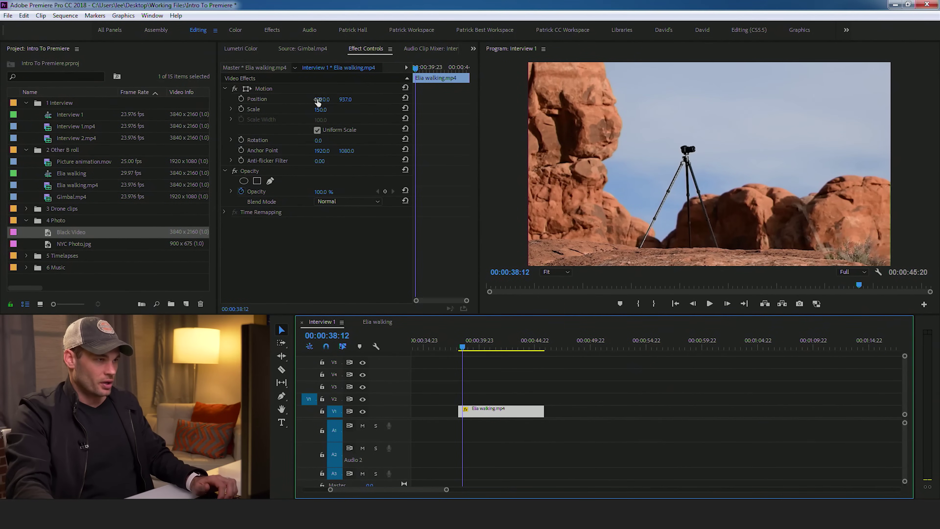
pyautogui.moveTo(321, 99); pyautogui.dragTo(358, 99)
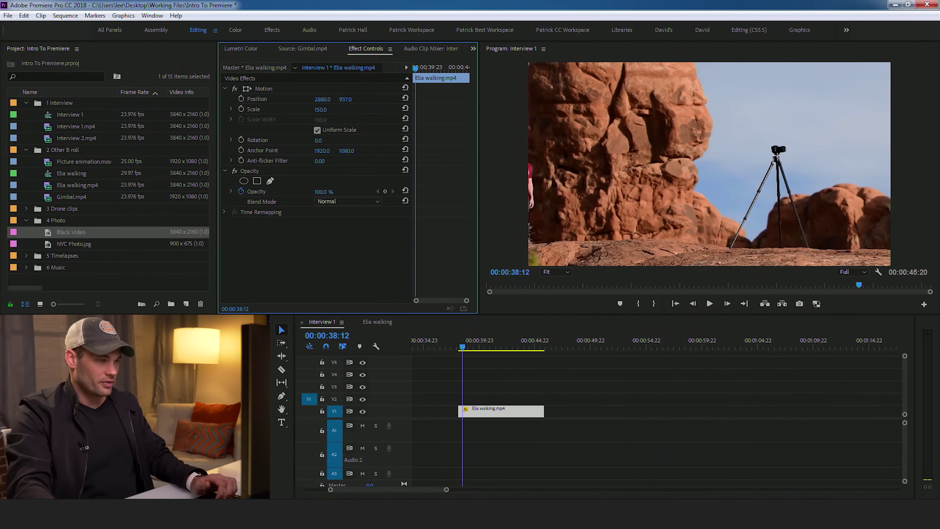
# - Keyframe the Position of Elia walking.mp4 from 2880, 937 at the clip's start to 2306, 937 at 00:00:44:22
pyautogui.click(241, 98)
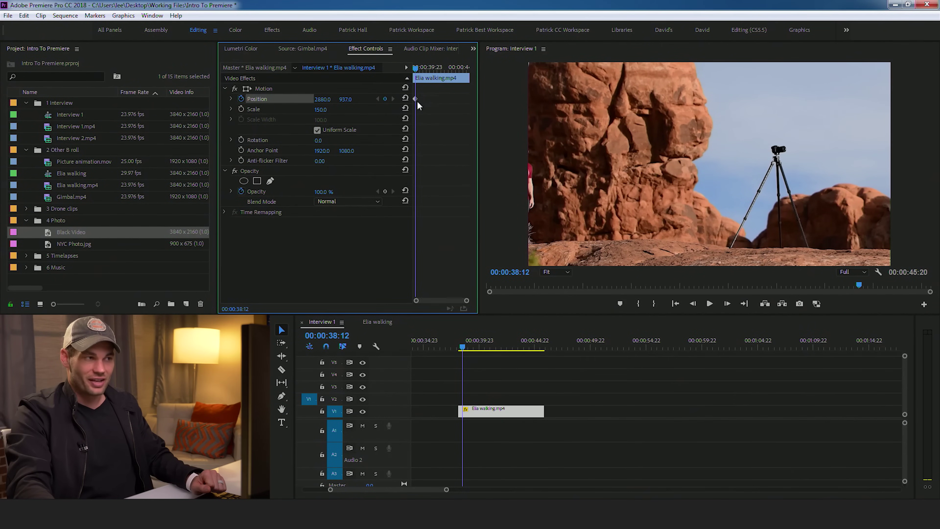
pyautogui.moveTo(415, 100); pyautogui.dragTo(398, 73)
pyautogui.press('space')
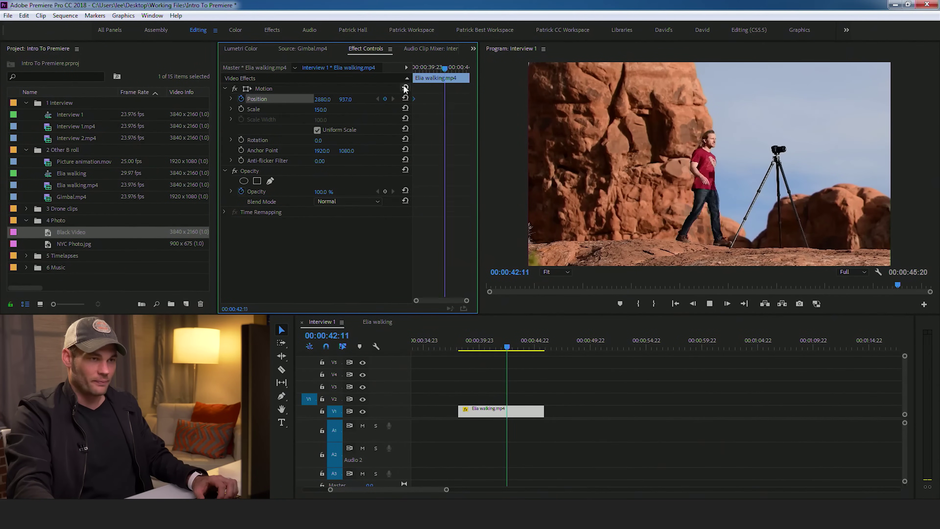
pyautogui.press('space')
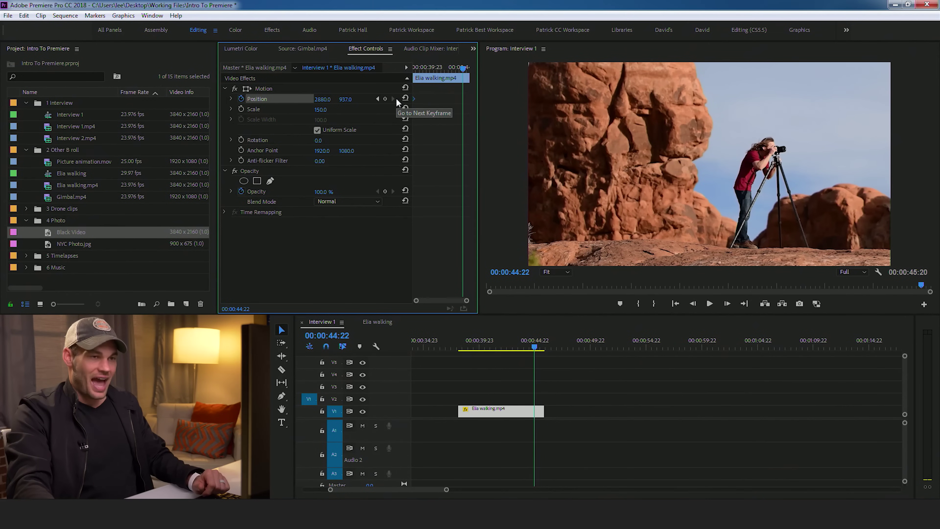
pyautogui.moveTo(322, 99); pyautogui.dragTo(108, 99)
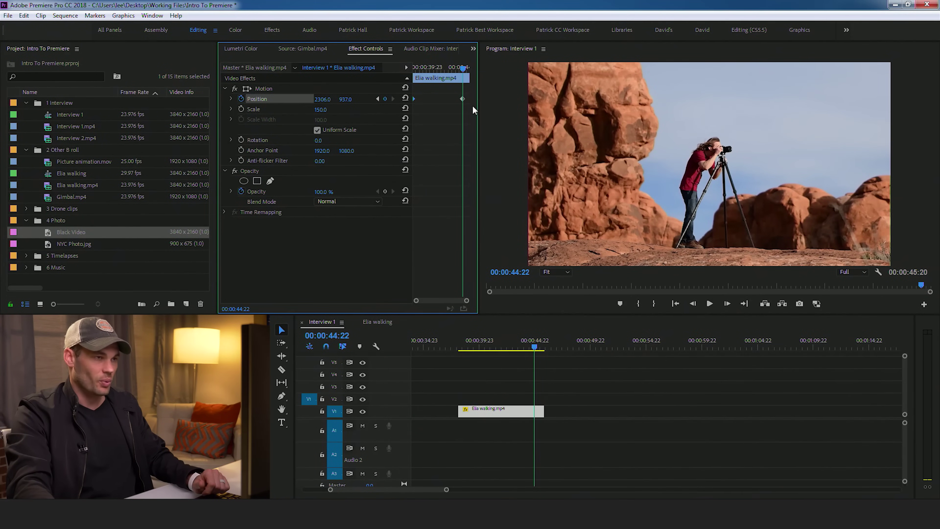
# - Apply temporal Ease In to the last Position keyframe of Elia walking.mp4 and play the clip to review the pan
pyautogui.rightClick(462, 98)
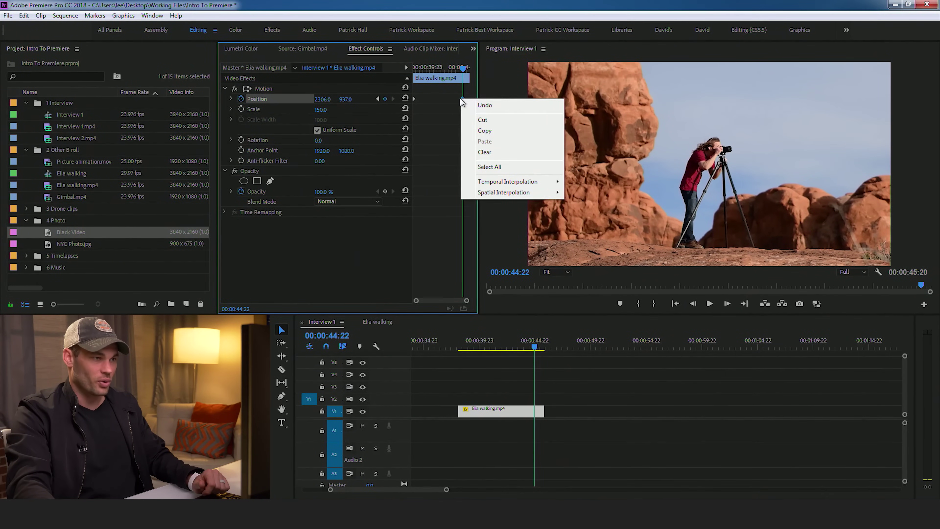
pyautogui.moveTo(484, 185)
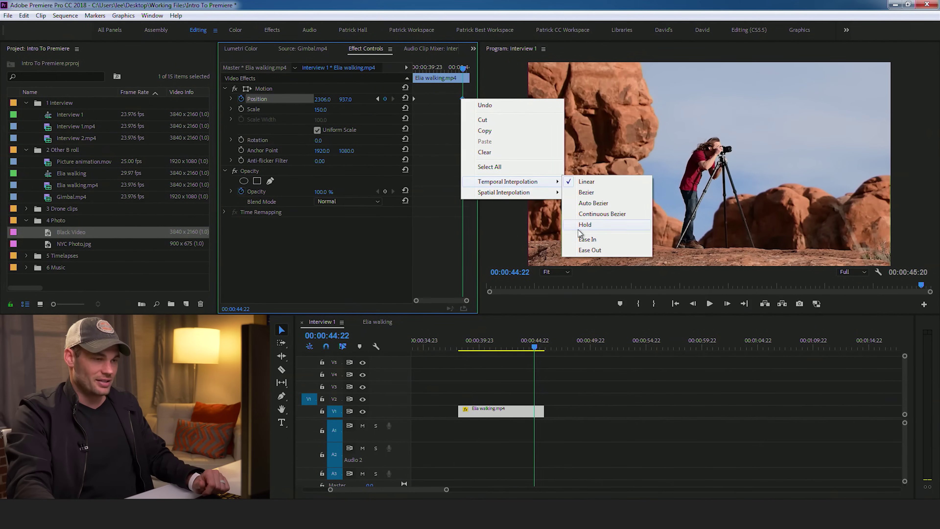
pyautogui.click(587, 240)
pyautogui.moveTo(443, 68); pyautogui.dragTo(398, 69)
pyautogui.press('space')
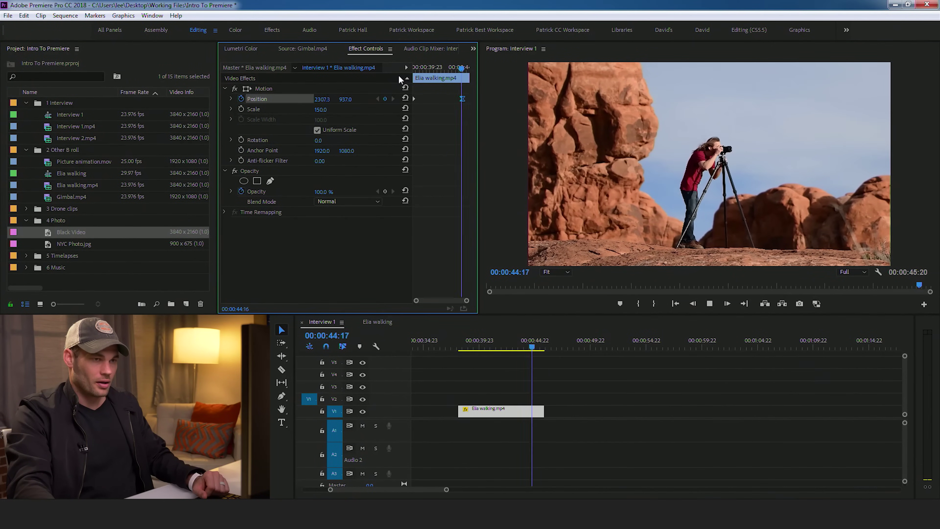
pyautogui.press('space')
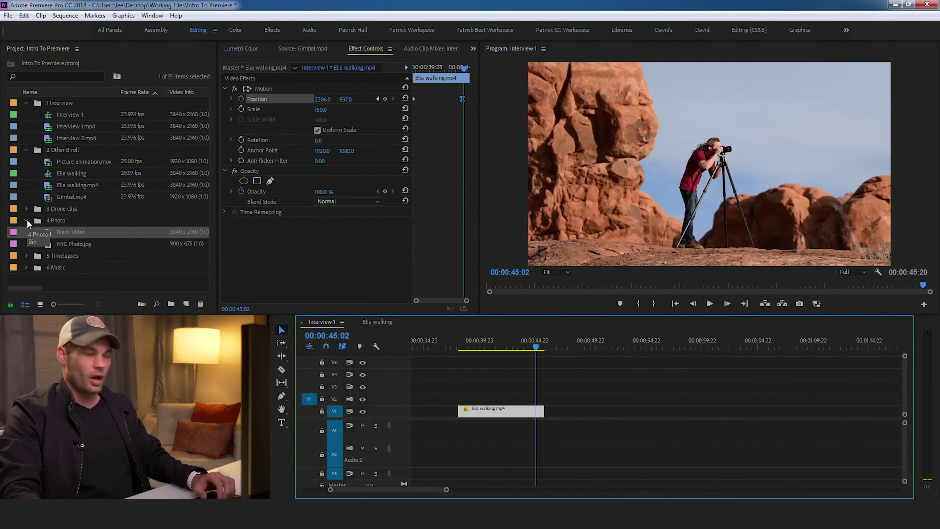
# - Collapse the 4 Photo bin in the project
pyautogui.click(26, 220)
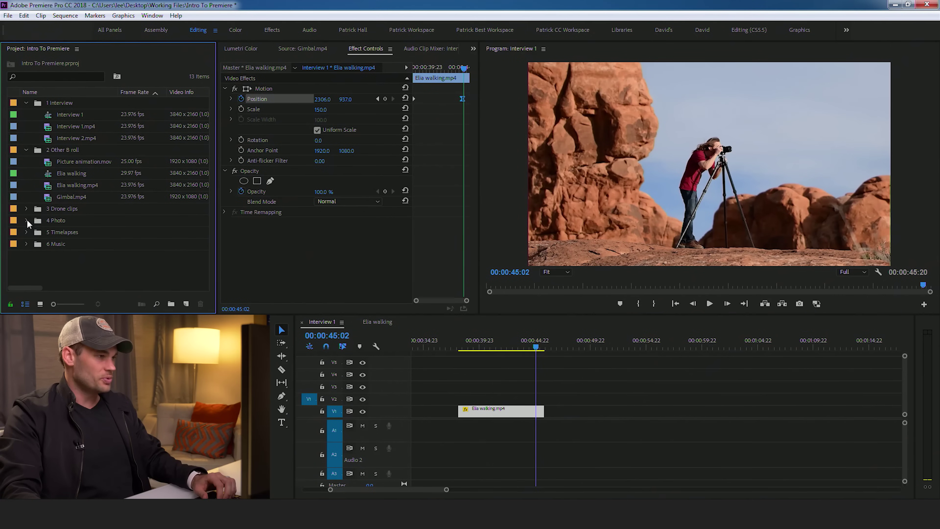
# - Expand the 3 Drone clips bin and interpret the Drone 1.mp4 footage at an assumed frame rate of 23.976 fps
pyautogui.click(26, 208)
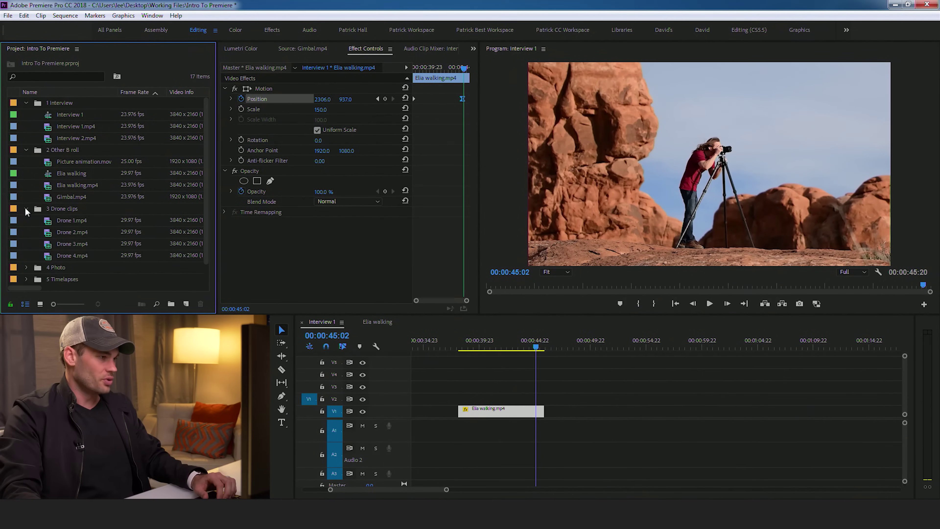
pyautogui.click(47, 221)
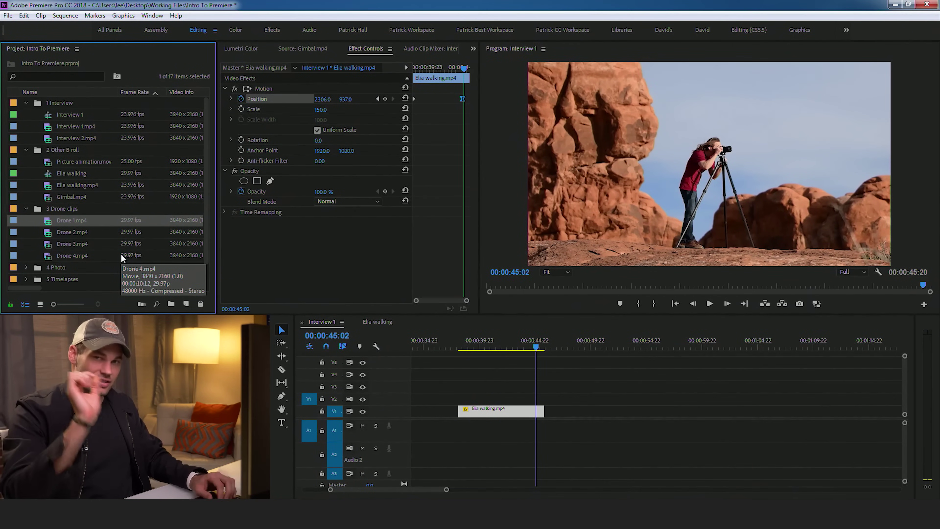
pyautogui.rightClick(155, 221)
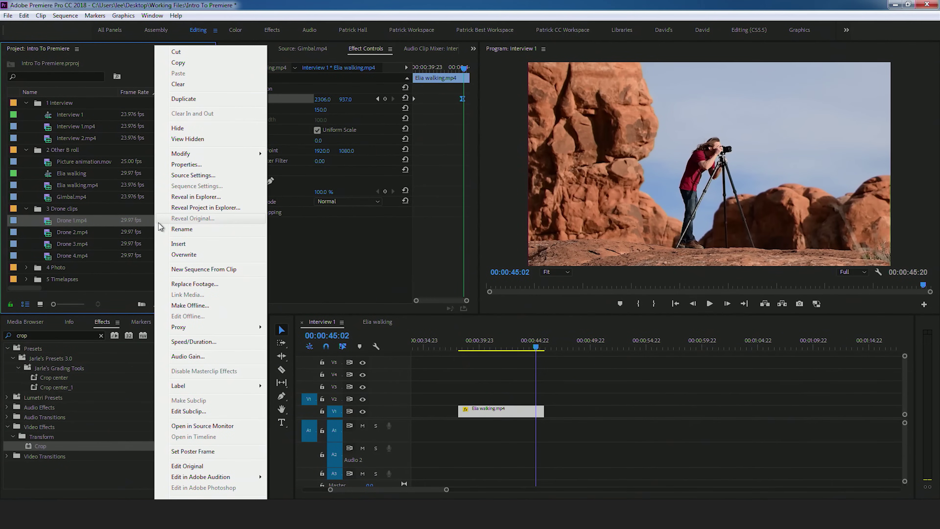
pyautogui.moveTo(209, 154)
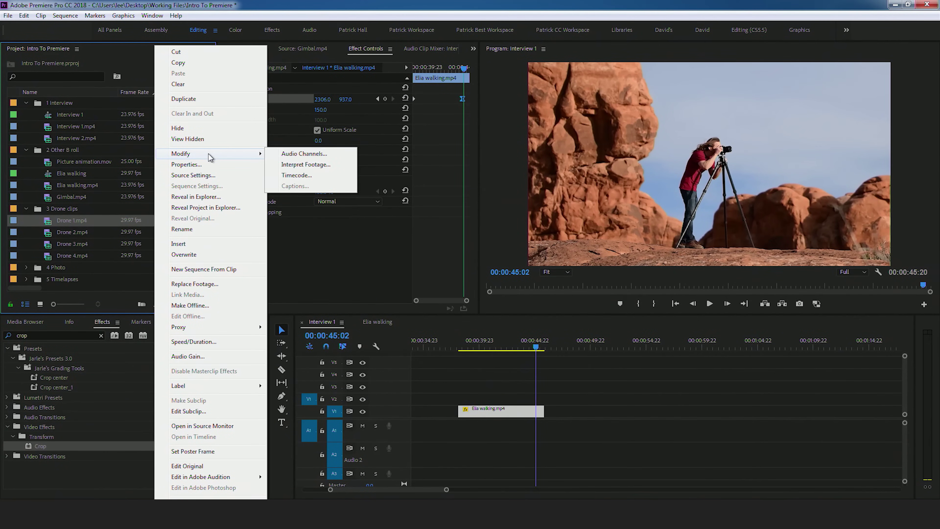
pyautogui.click(283, 165)
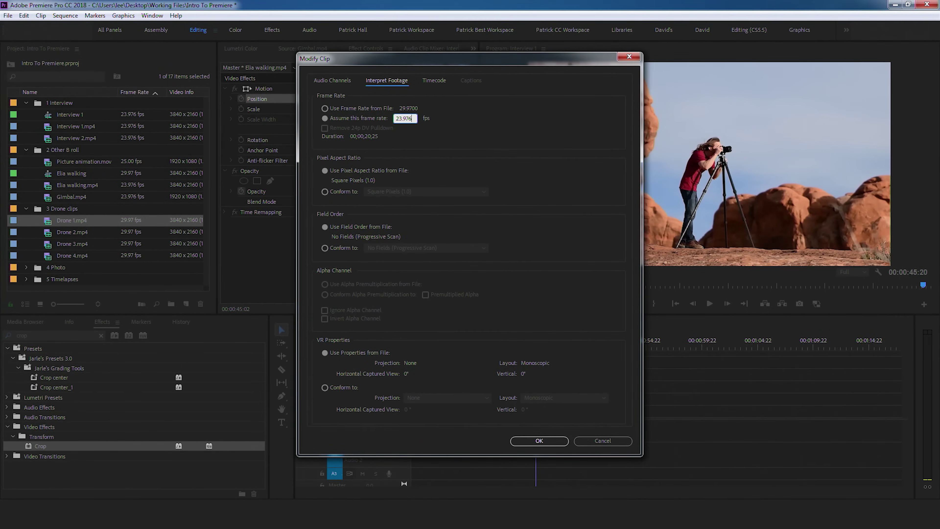
pyautogui.press('Return')
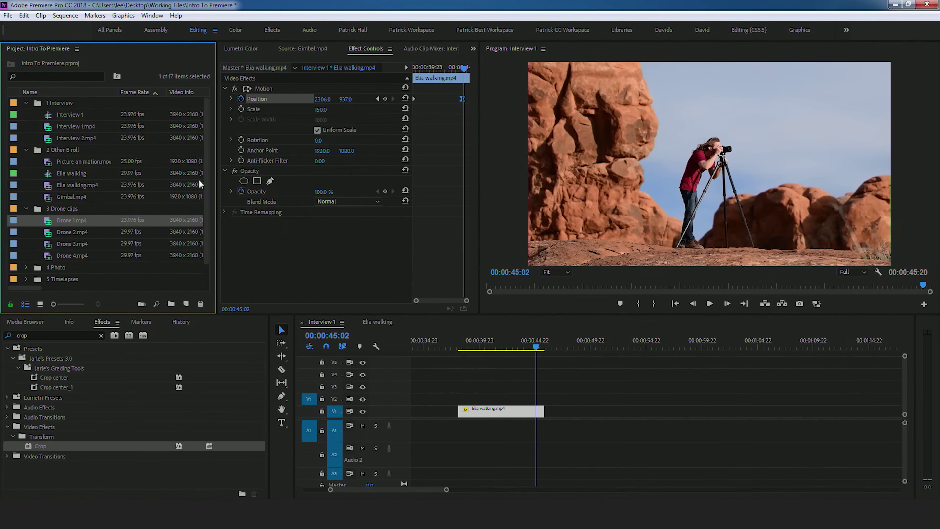
# - Interpret the remaining drone clips, Drone 2.mp4 to Drone 4.mp4, at an assumed frame rate of 23.976 fps
pyautogui.rightClick(82, 232)
pyautogui.moveTo(131, 156)
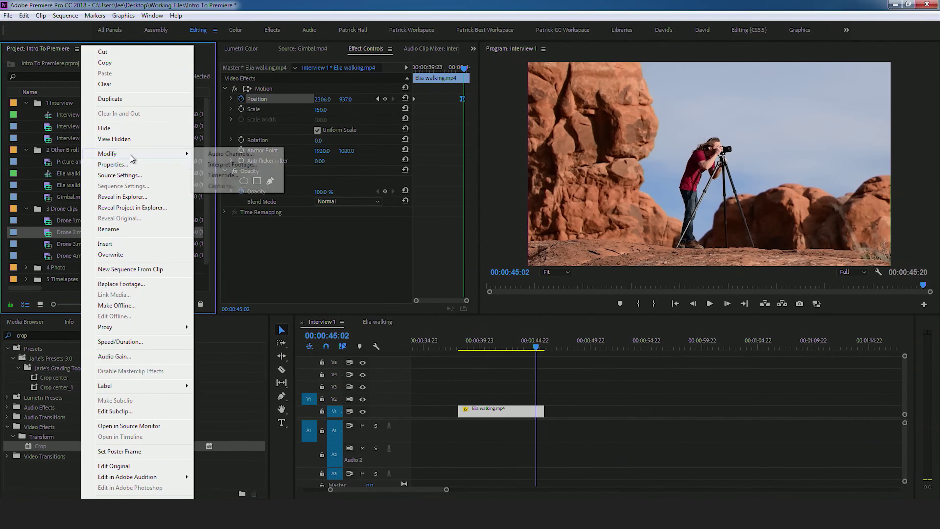
pyautogui.click(226, 167)
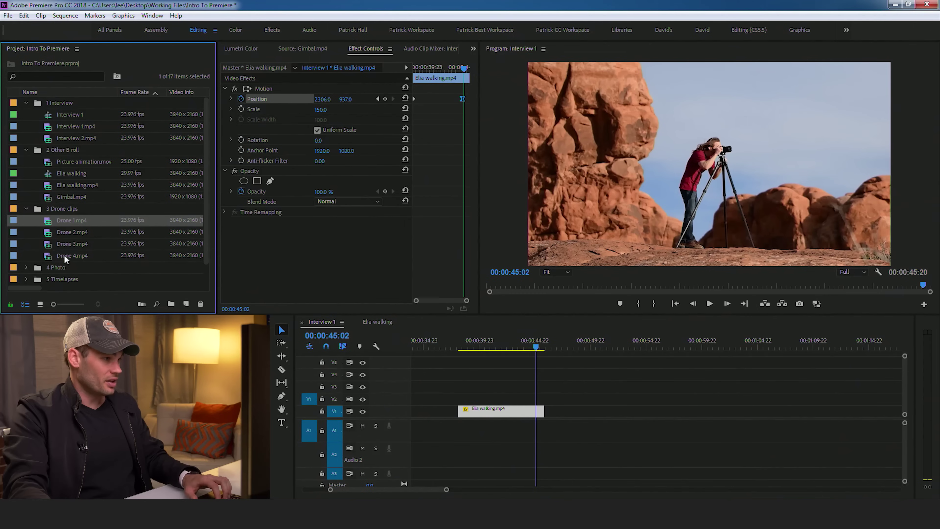
# - Place Drone 1.mp4 to Drone 4.mp4 on V1 of the Interview 1 sequence, after Elia walking.mp4
pyautogui.keyDown('shift'); pyautogui.click(65, 254); pyautogui.keyUp('shift')
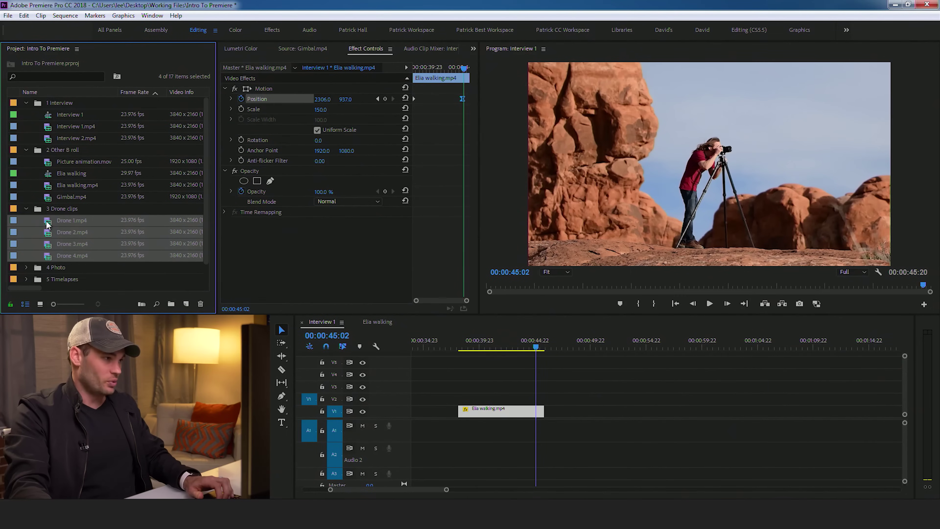
pyautogui.moveTo(260, 264); pyautogui.dragTo(642, 377)
pyautogui.click(643, 375)
pyautogui.press('-')
pyautogui.press('-')
pyautogui.press('-')
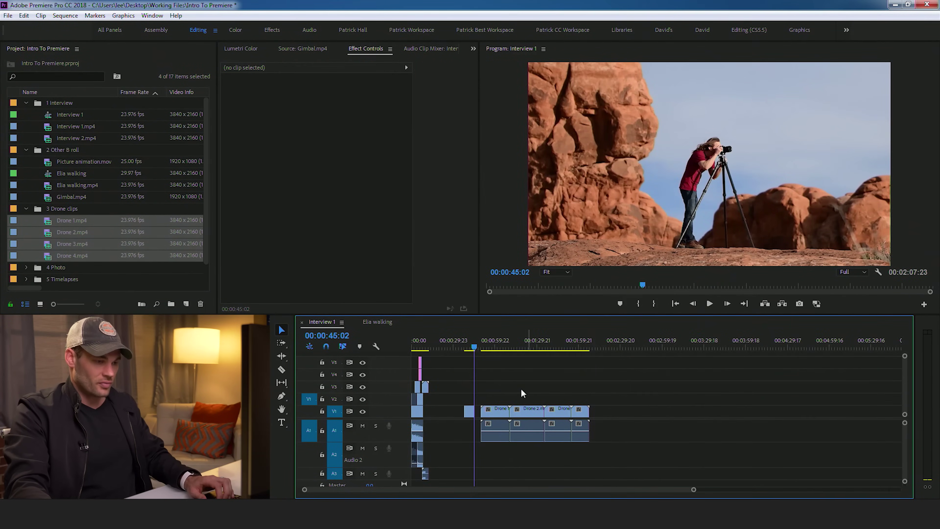
# - Delete the audio of all four drone clips from A1, keeping their video
pyautogui.moveTo(694, 491); pyautogui.dragTo(527, 493)
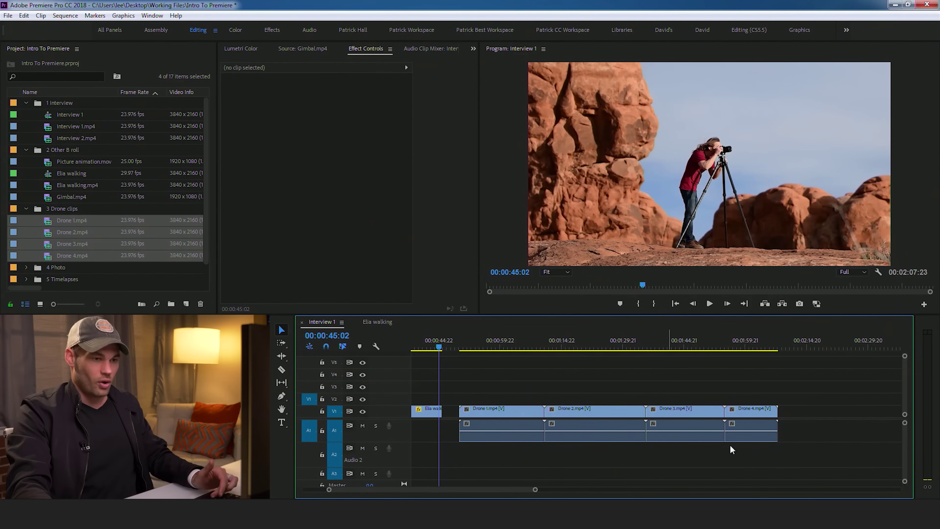
pyautogui.moveTo(788, 460); pyautogui.dragTo(495, 434)
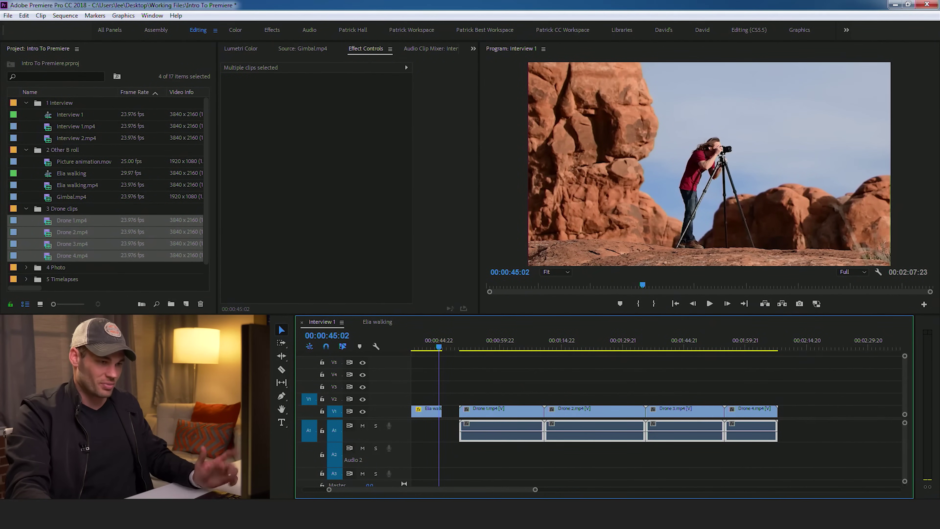
pyautogui.press('Delete')
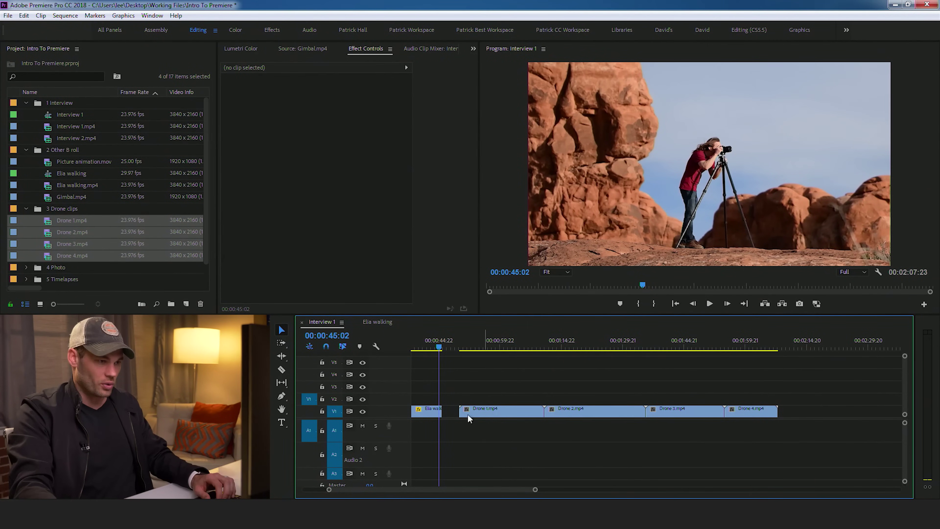
# - Play Drone 1.mp4, cut it at 00:01:01:10 and delete the portion before the cut
pyautogui.moveTo(460, 349); pyautogui.dragTo(493, 329)
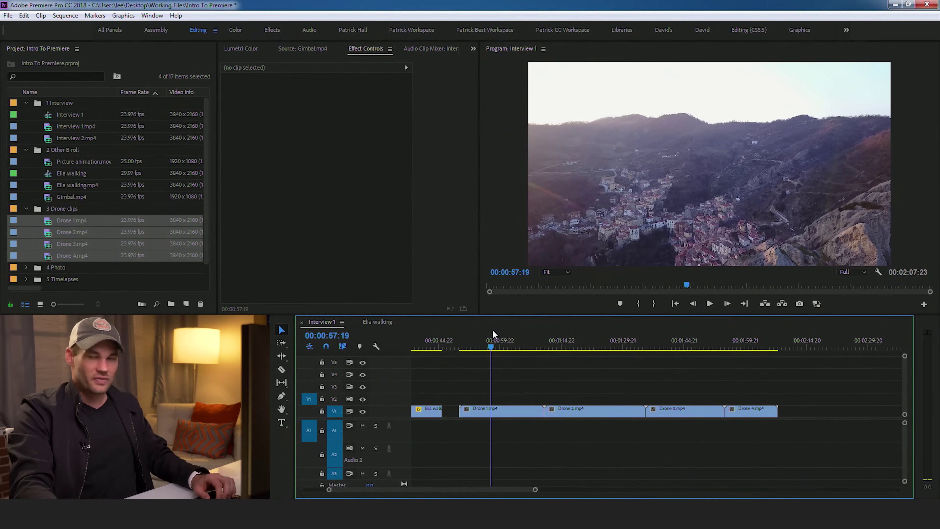
pyautogui.press('space')
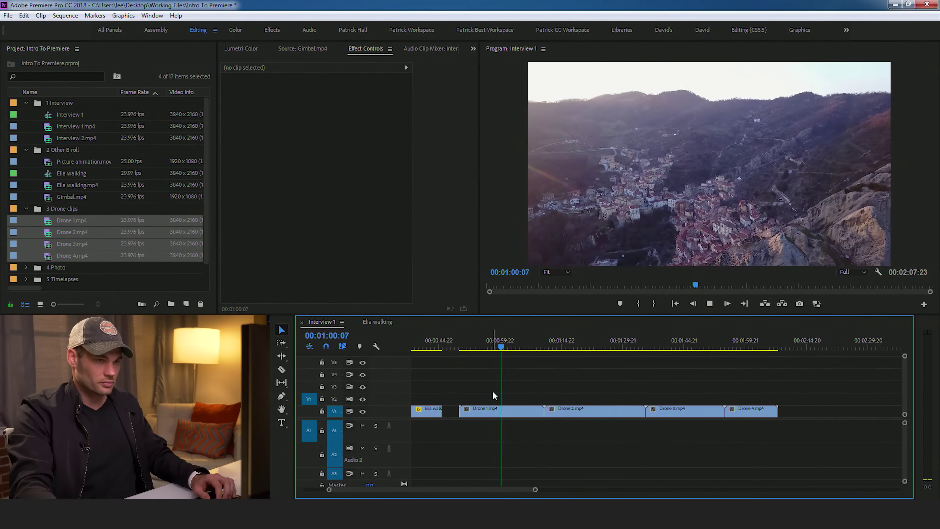
pyautogui.press('space')
pyautogui.press('c')
pyautogui.click(508, 411)
pyautogui.press('v')
pyautogui.click(486, 411)
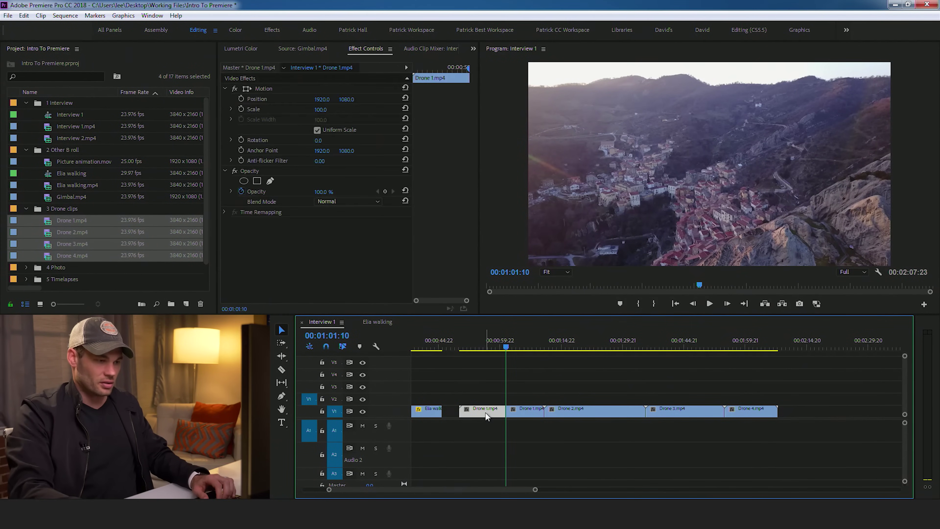
pyautogui.press('Delete')
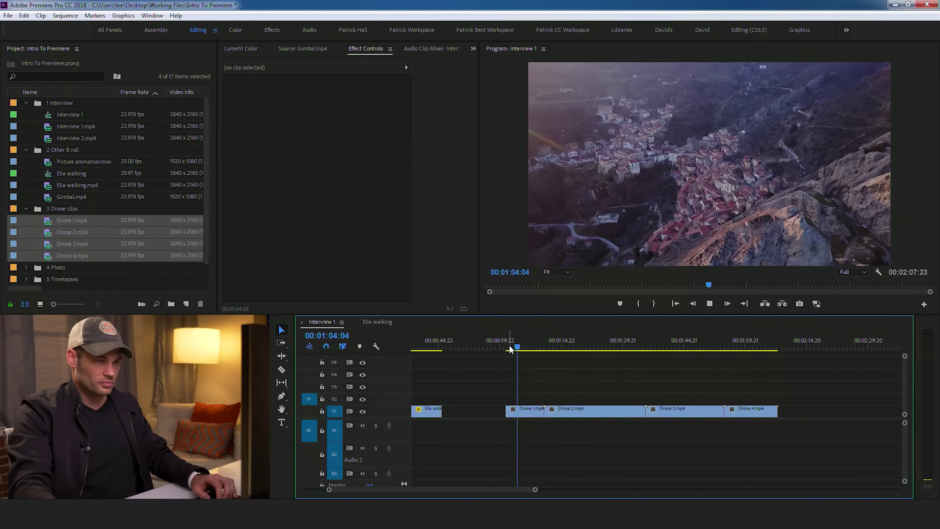
# - Cut Drone 1.mp4 at 00:01:05:20, delete the portion after the cut and ripple delete the gap before Drone 2.mp4
pyautogui.press('space')
pyautogui.press('c')
pyautogui.click(537, 411)
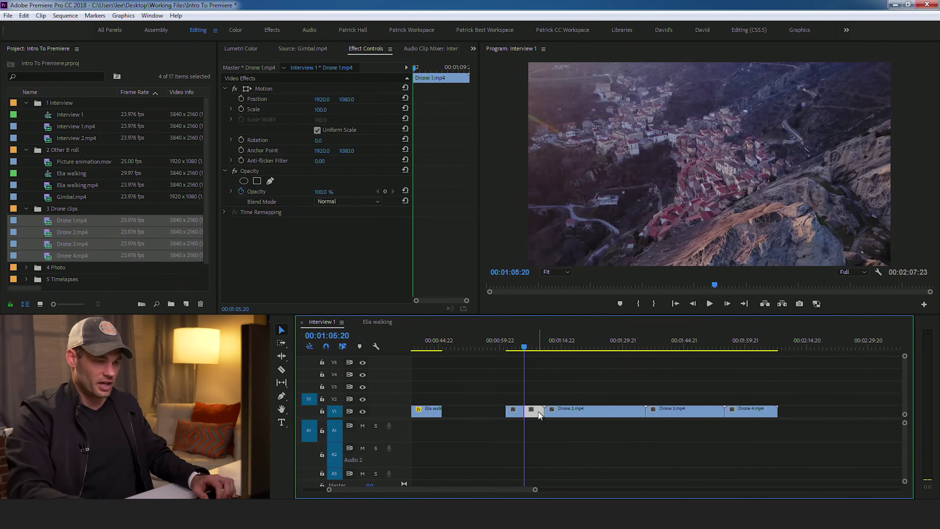
pyautogui.press('Delete')
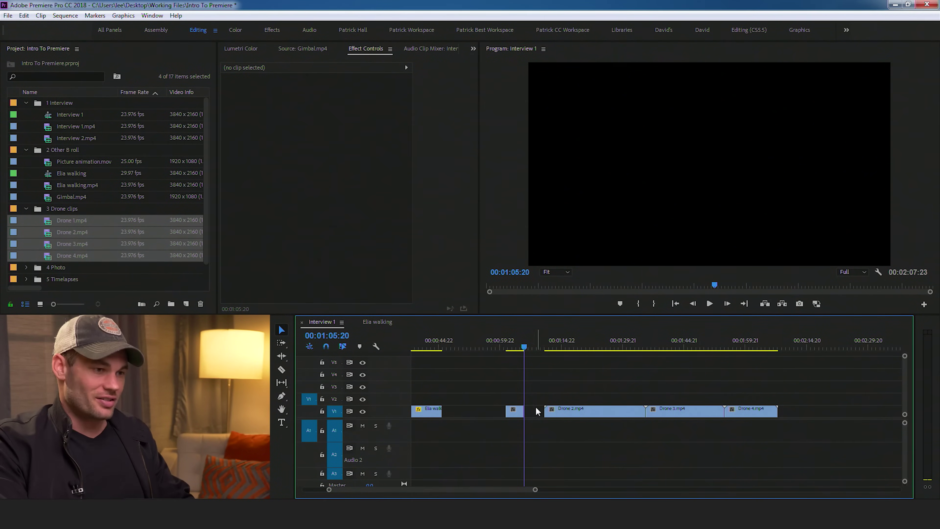
pyautogui.rightClick(537, 414)
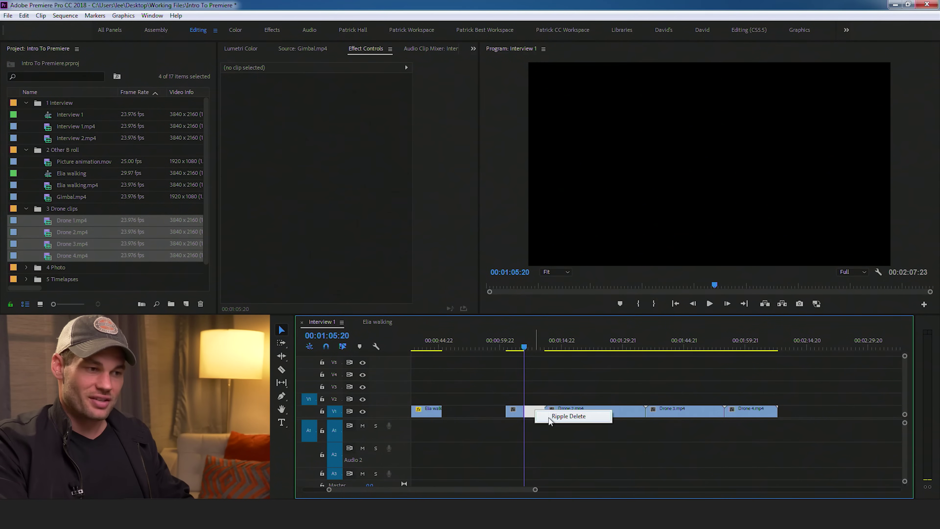
pyautogui.click(568, 416)
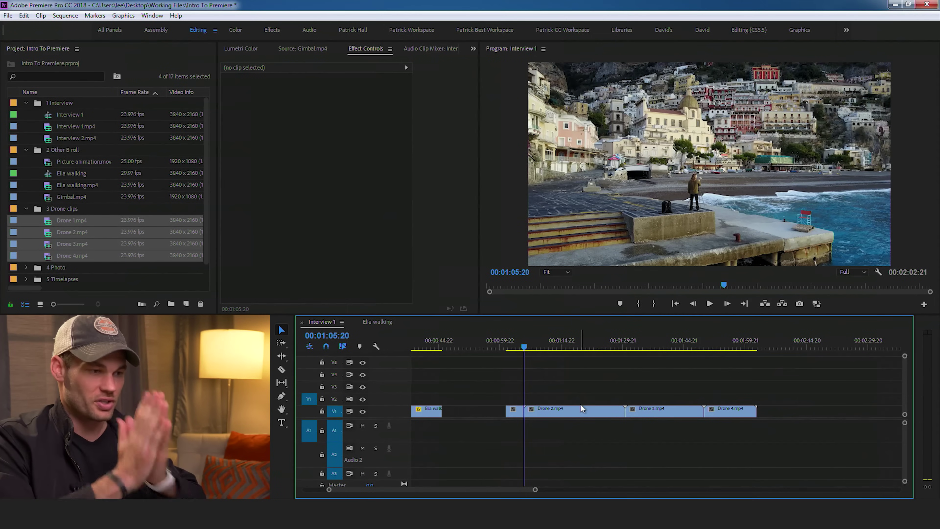
# - Try a ripple delete on the whole Drone 2.mp4 clip, and undo it
pyautogui.rightClick(579, 415)
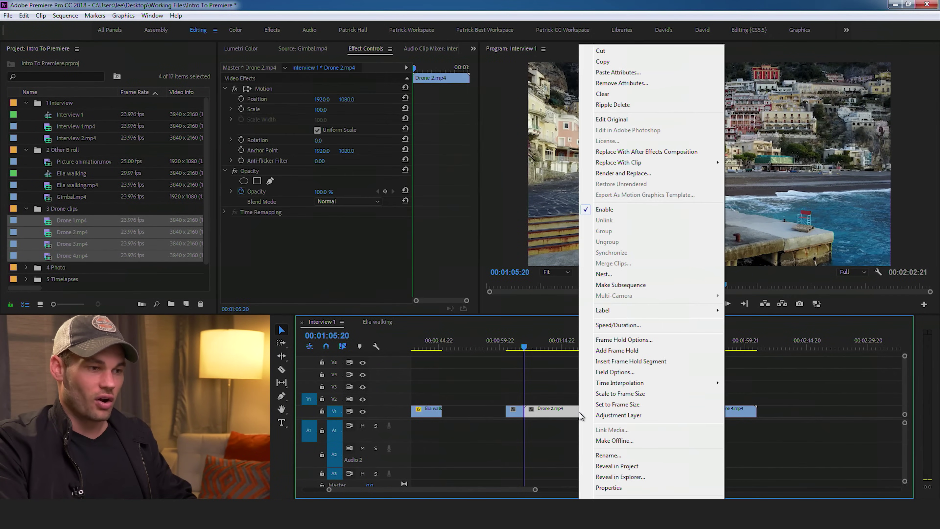
pyautogui.click(630, 105)
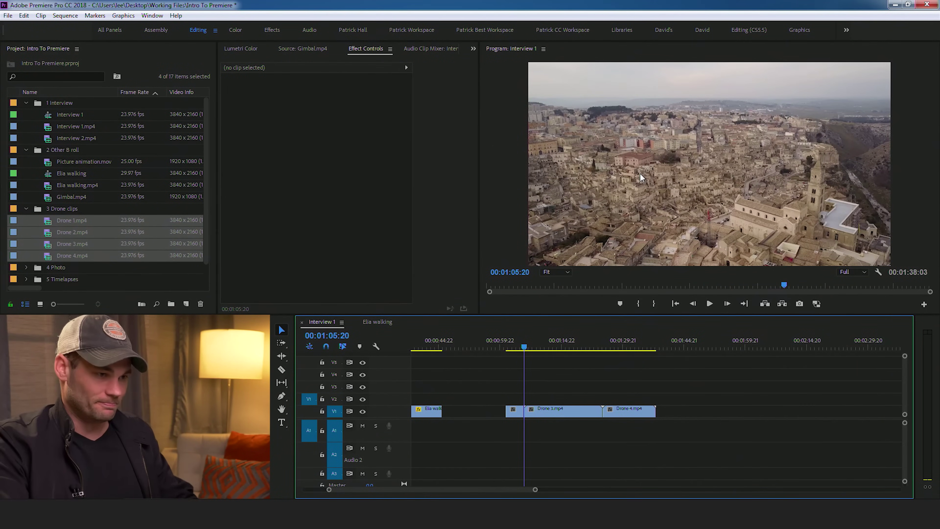
pyautogui.hotkey('ctrl', 'z')
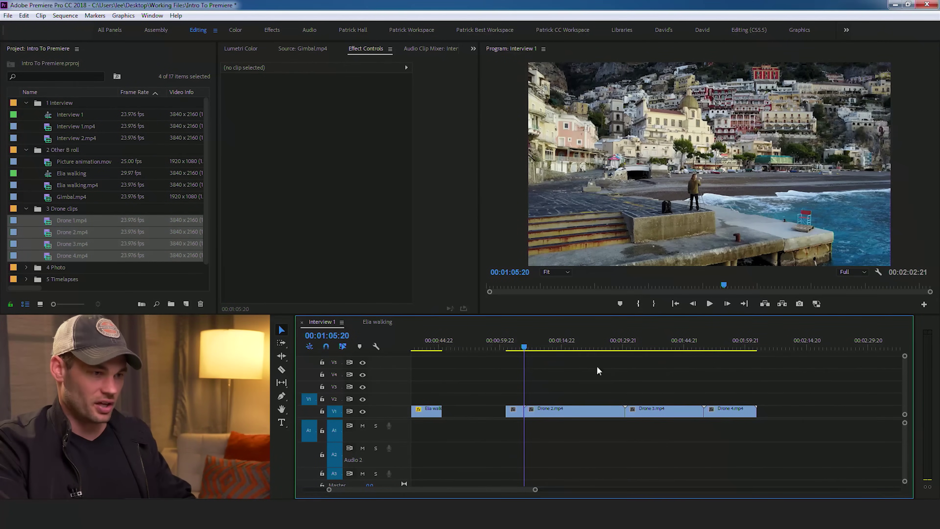
# - Play Drone 2.mp4, cut it at 00:01:21:08 and ripple delete the portion before the cut
pyautogui.press('space')
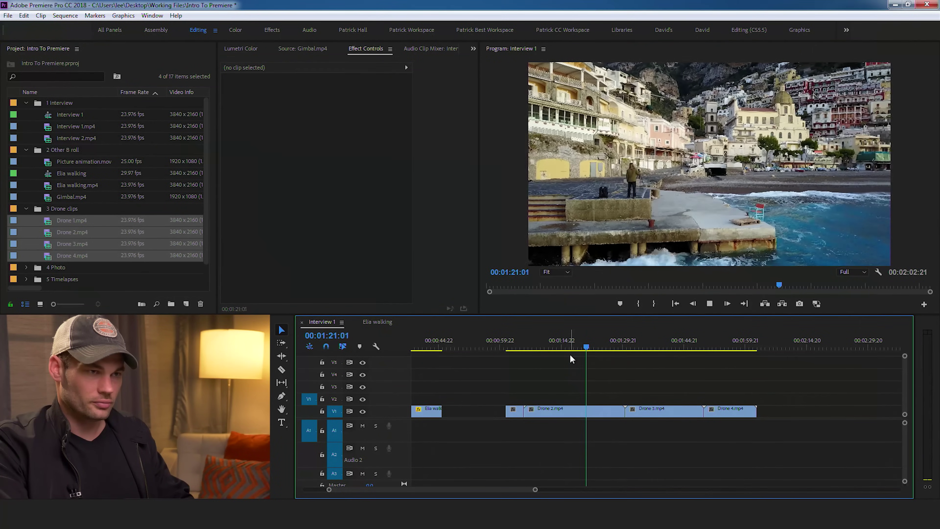
pyautogui.press('space')
pyautogui.press('c')
pyautogui.click(588, 409)
pyautogui.press('v')
pyautogui.click(570, 410)
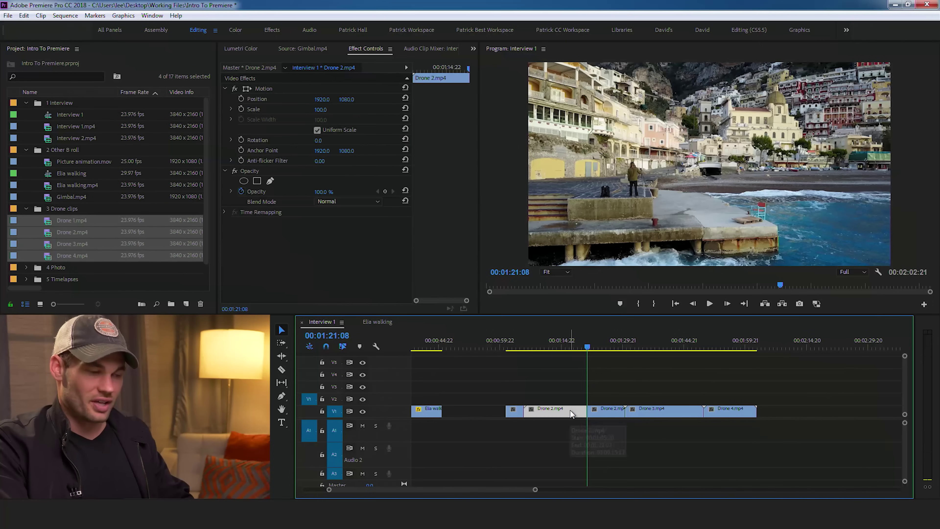
pyautogui.rightClick(572, 410)
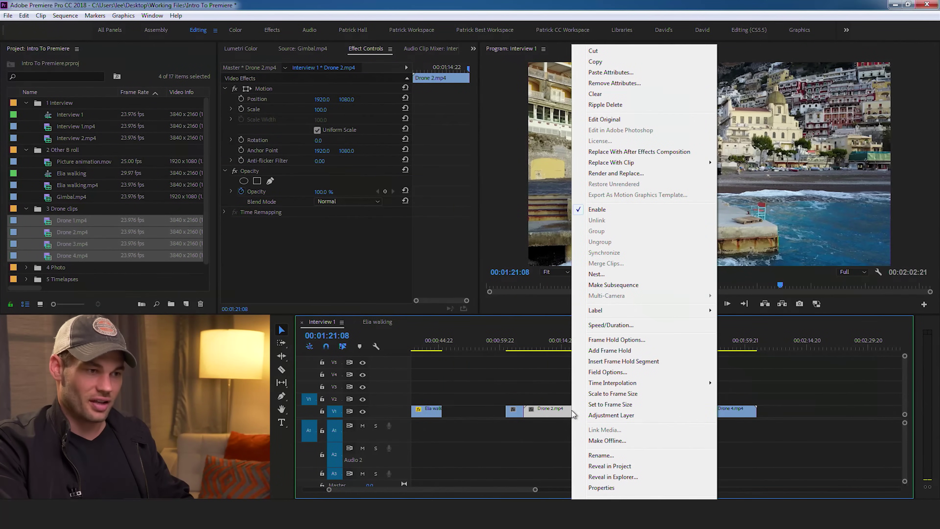
pyautogui.click(606, 104)
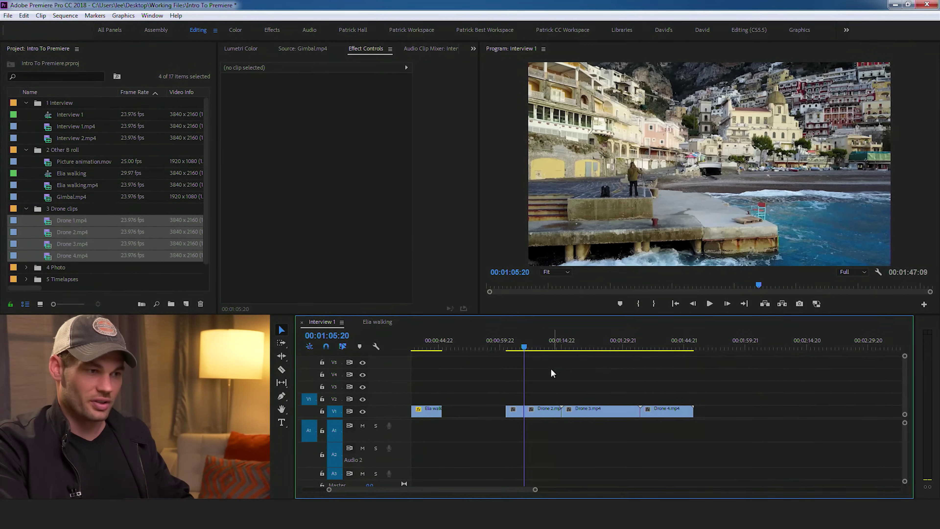
# - Play the shortened Drone 2.mp4, cut it at 00:01:11:04 and ripple delete the portion after the cut
pyautogui.press('space')
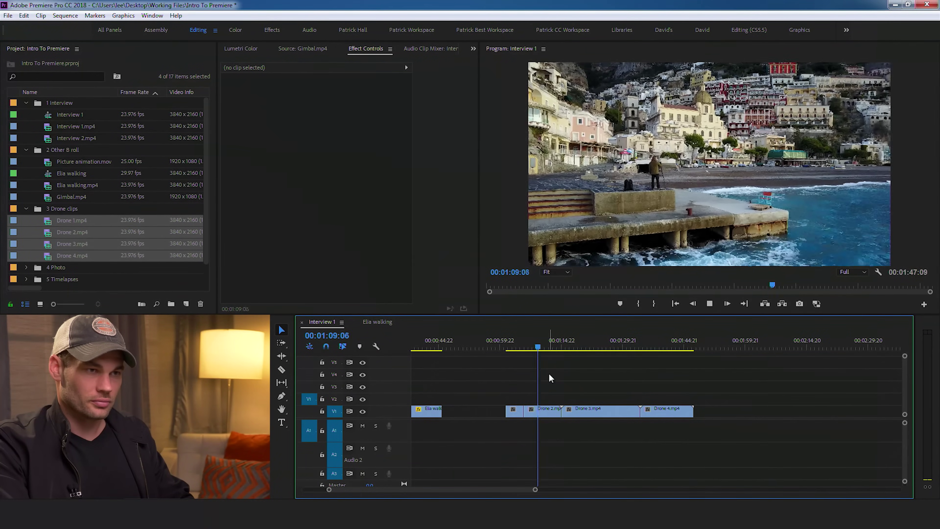
pyautogui.press('space')
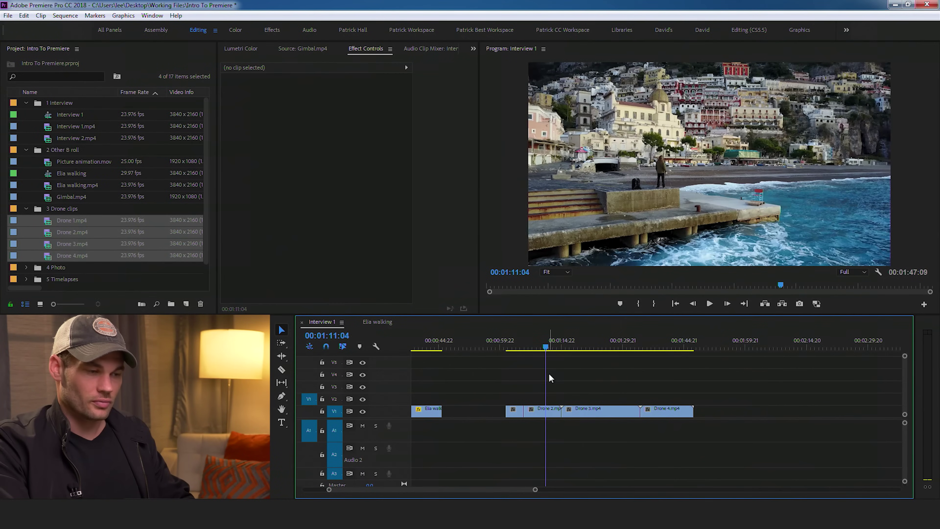
pyautogui.press('c')
pyautogui.rightClick(552, 412)
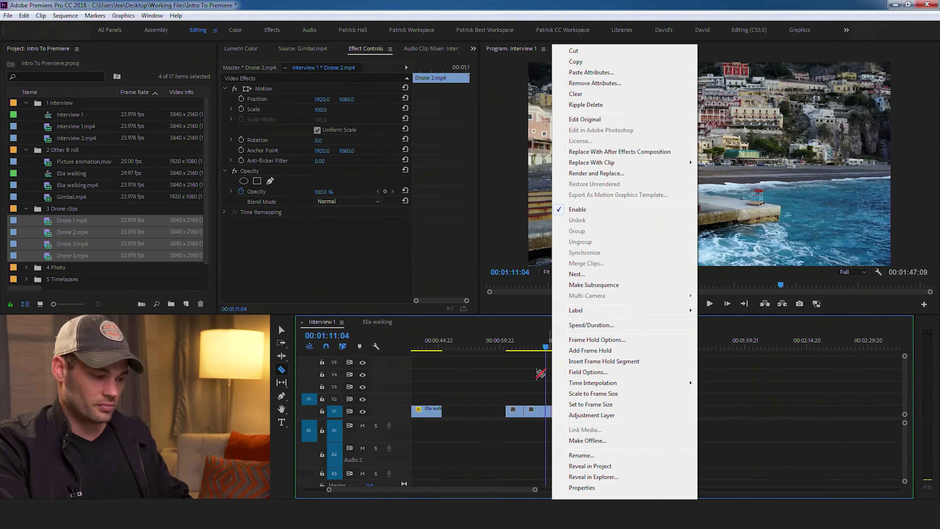
pyautogui.press('Escape')
pyautogui.click(534, 392)
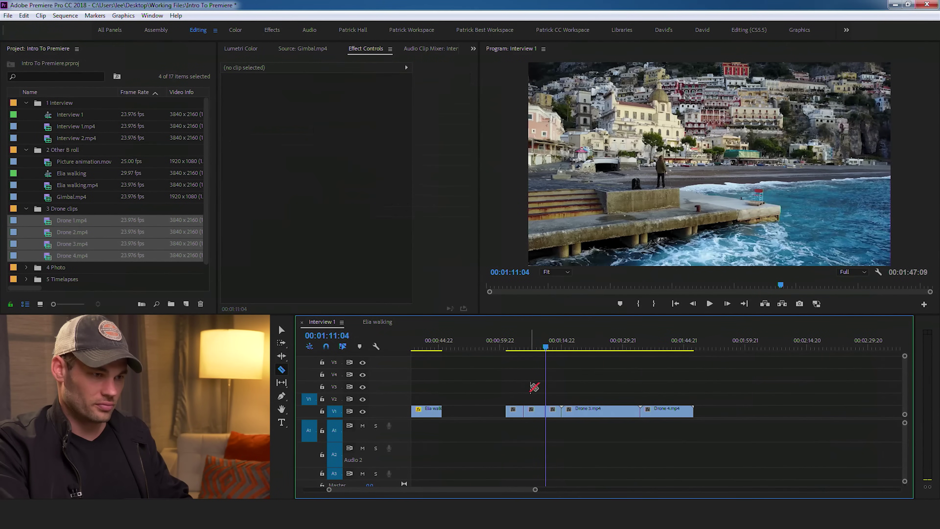
pyautogui.press('v')
pyautogui.rightClick(556, 411)
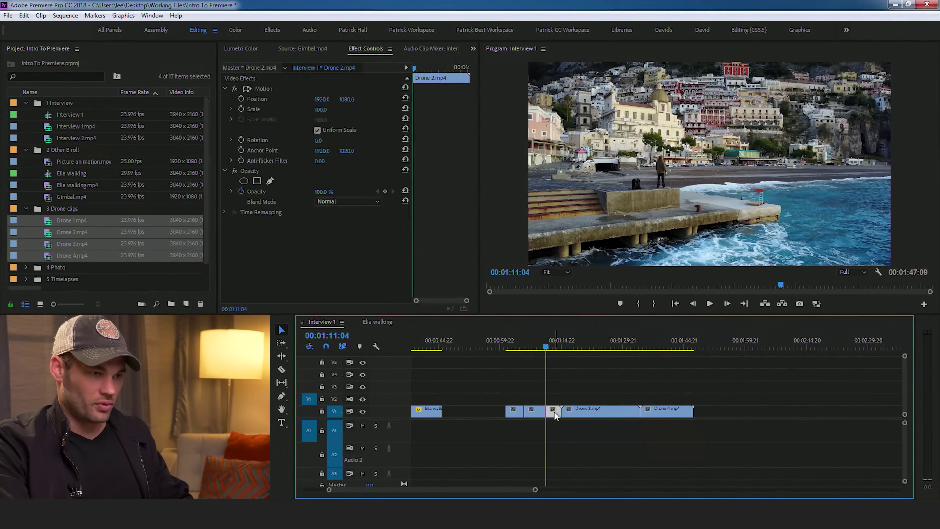
pyautogui.click(614, 104)
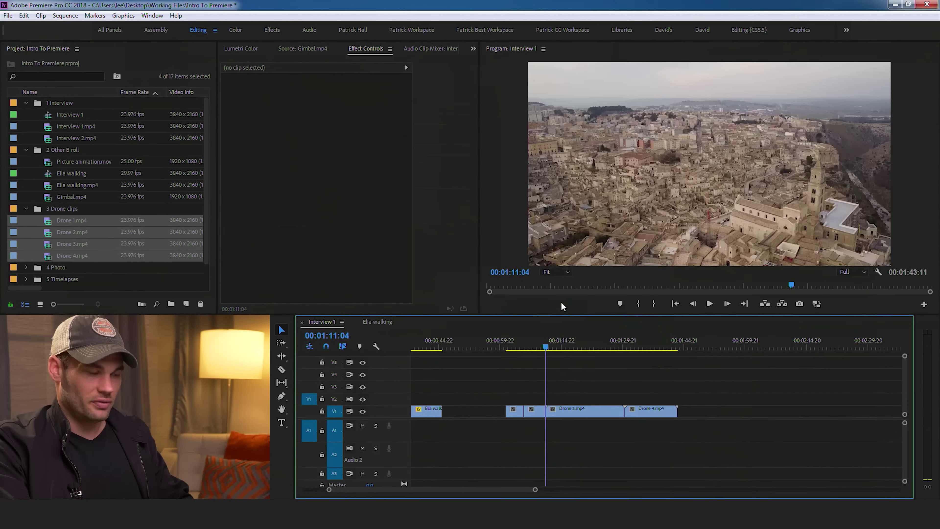
# - Play Drone 3.mp4, cut it at 00:01:18:23 and ripple delete the portion before the cut
pyautogui.press('space')
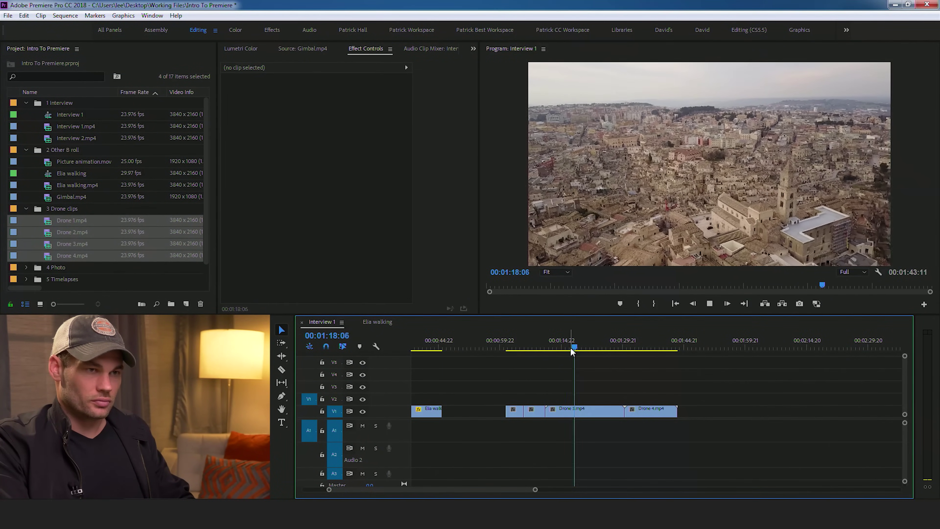
pyautogui.press('space')
pyautogui.press('c')
pyautogui.click(577, 411)
pyautogui.press('v')
pyautogui.click(565, 413)
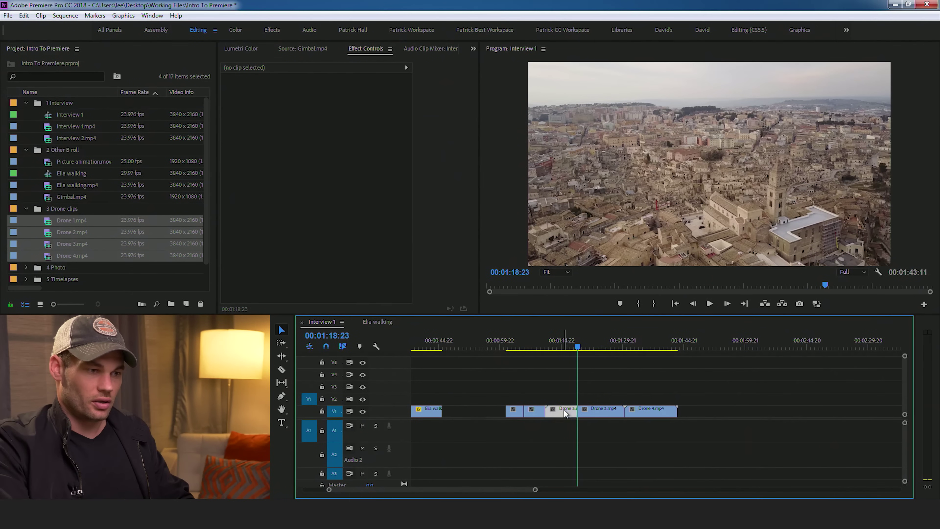
pyautogui.rightClick(566, 413)
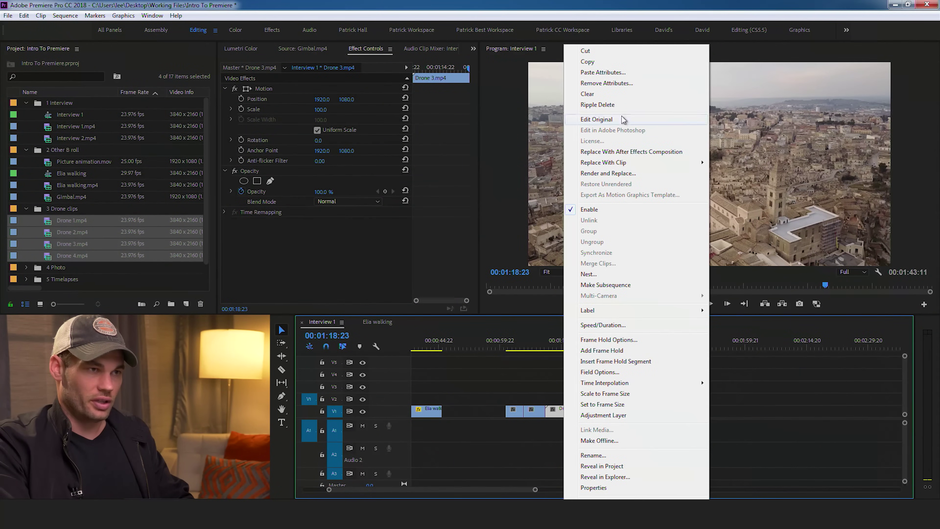
pyautogui.click(623, 104)
# - Play the shortened Drone 3.mp4, cut it at 00:01:14:07 and ripple delete the portion after the cut
pyautogui.press('space')
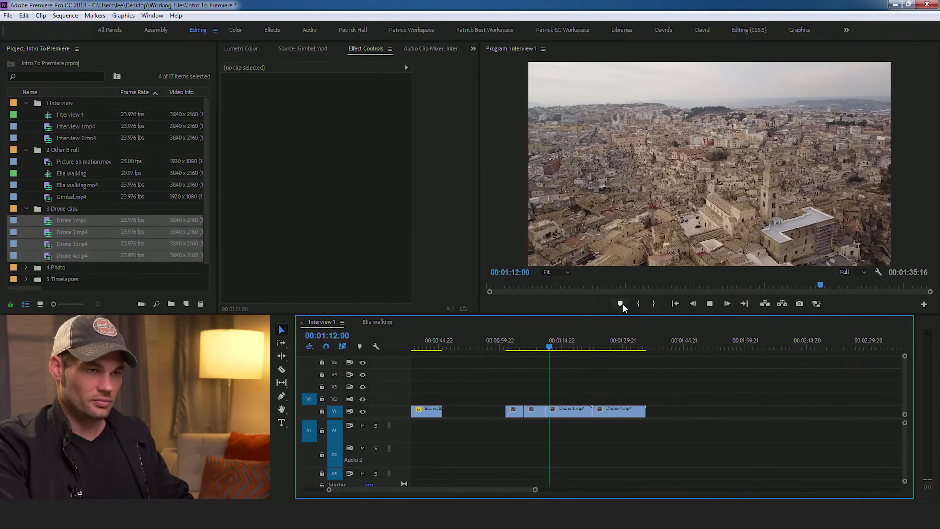
pyautogui.press('space')
pyautogui.press('c')
pyautogui.click(559, 412)
pyautogui.press('v')
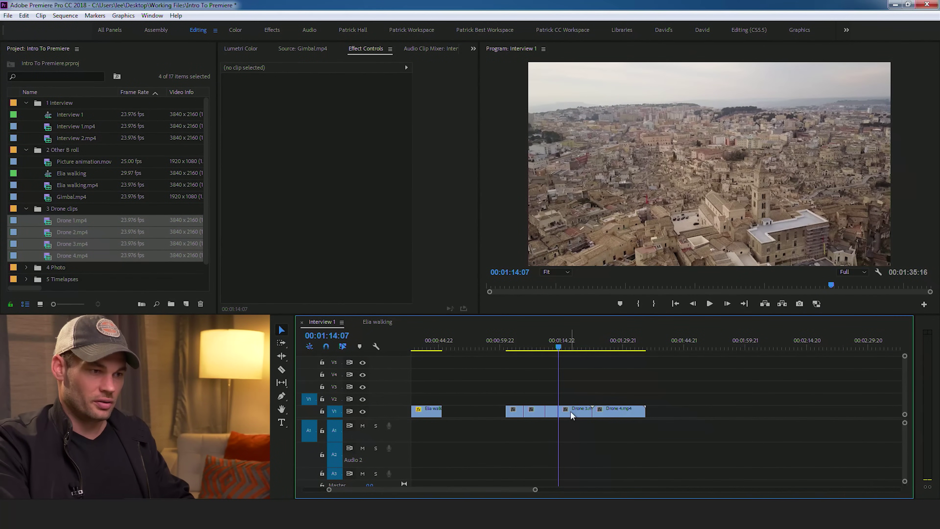
pyautogui.rightClick(572, 415)
pyautogui.click(632, 108)
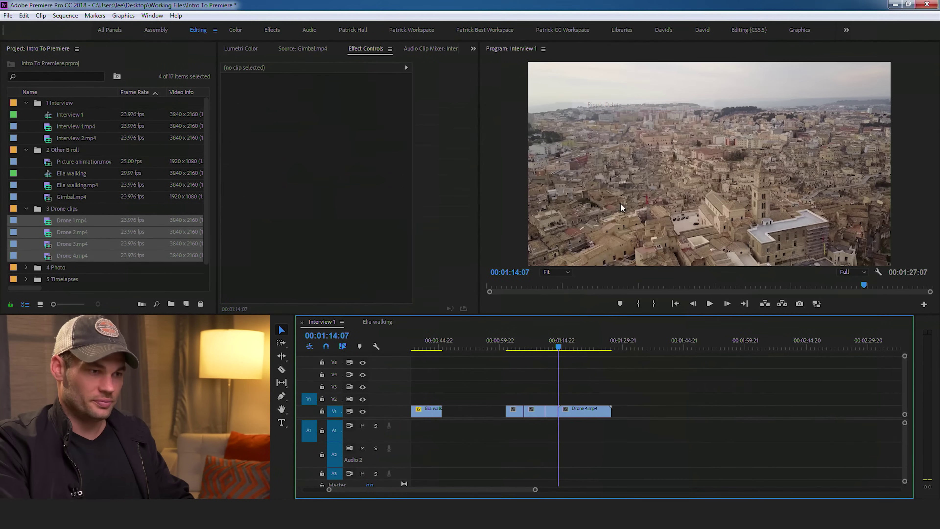
# - Play Drone 4.mp4, cut it at 00:01:20:13 and ripple delete the portion before the cut
pyautogui.press('space')
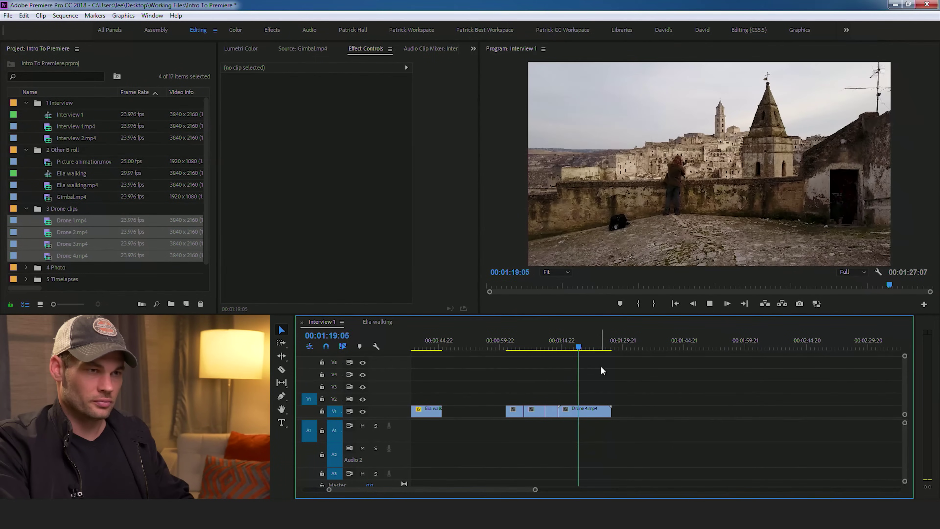
pyautogui.press('space')
pyautogui.press('c')
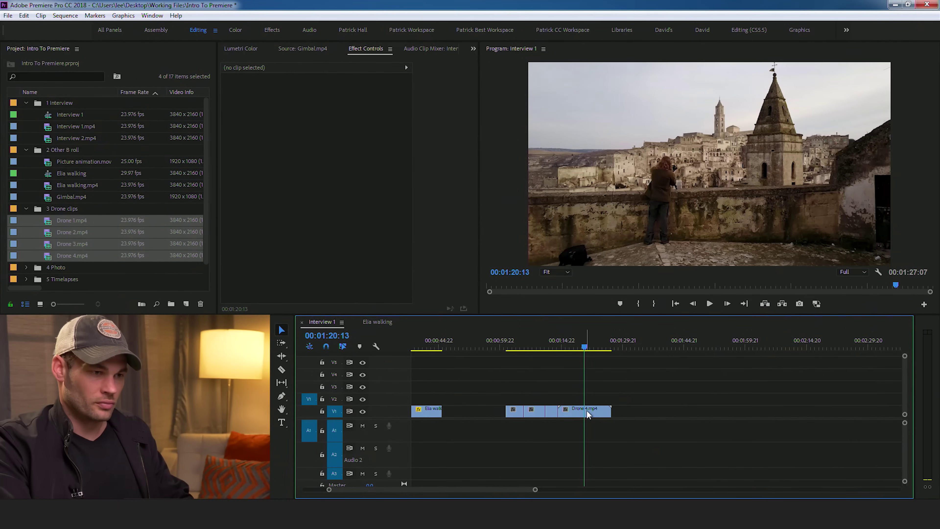
pyautogui.rightClick(576, 414)
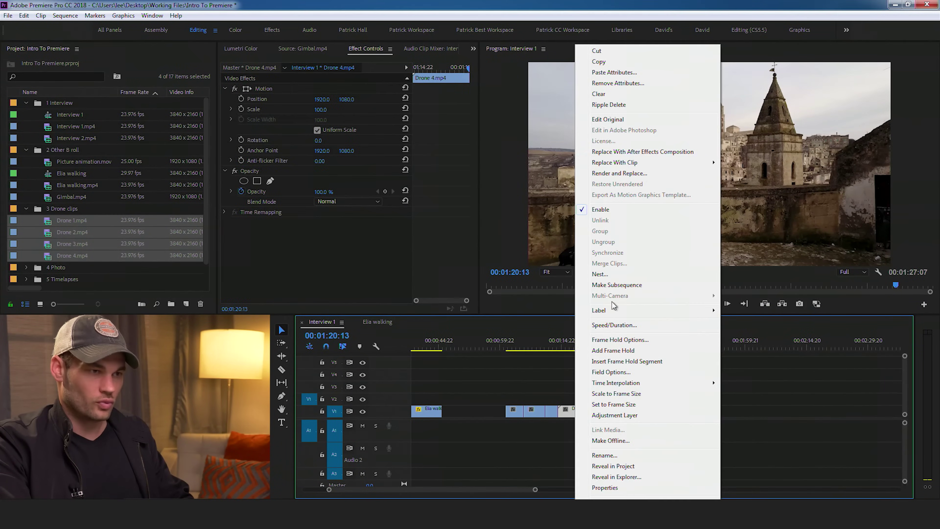
pyautogui.click(644, 105)
# - Play the shortened Drone 4.mp4, cut it at about 00:01:17:20 and remove the portion after the cut
pyautogui.click(568, 348)
pyautogui.press('space')
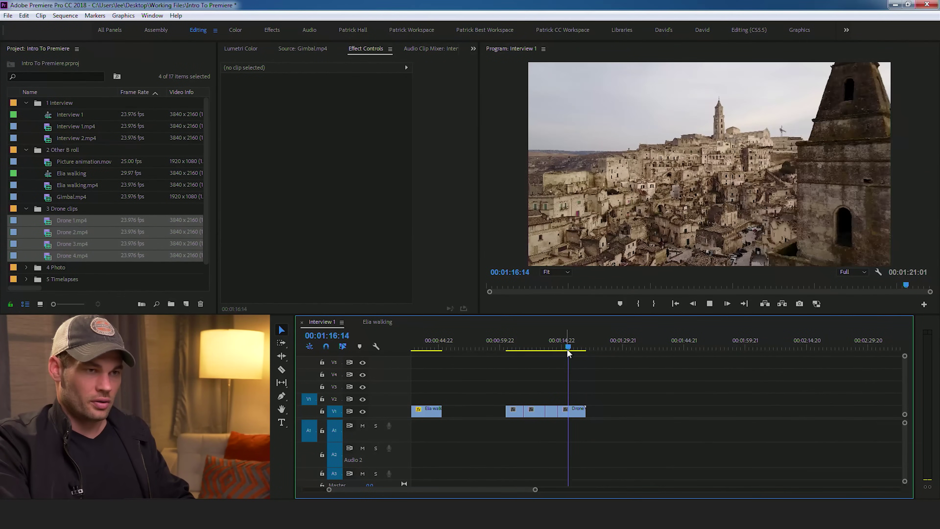
pyautogui.press('space')
pyautogui.hotkey('ctrl', 'k')
pyautogui.click(579, 411)
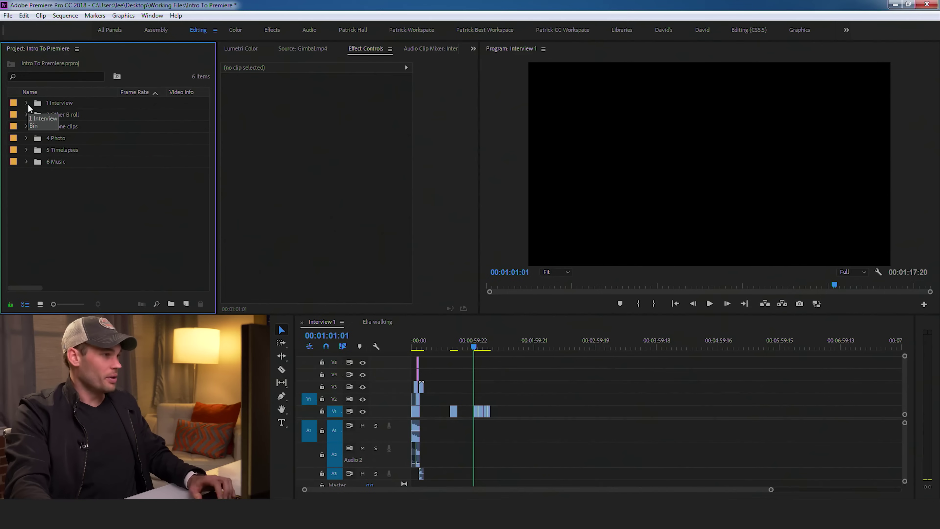
# - Place Timelapse 1.mp4 and Timelapse 2.mp4 from the 5 Timelapses bin on V1 near 00:01:59:21 and delete their audio
pyautogui.click(26, 149)
pyautogui.click(49, 162)
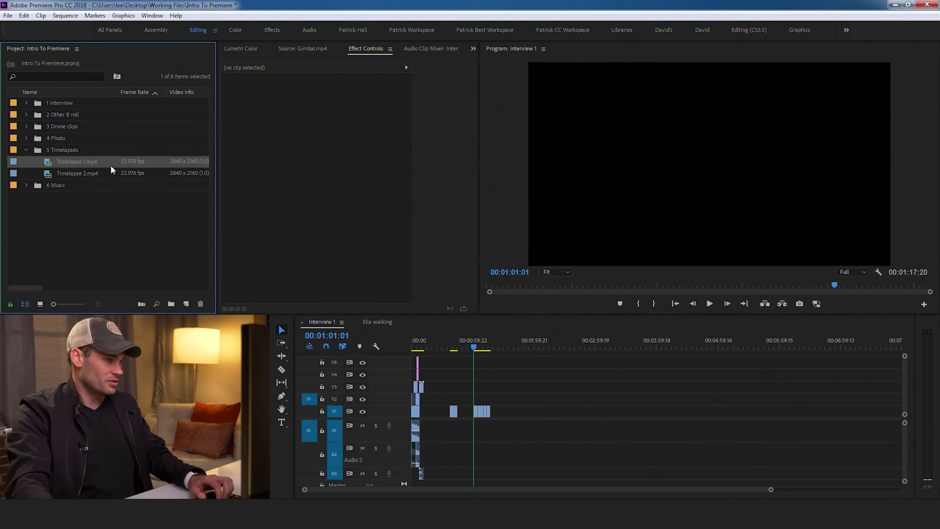
pyautogui.keyDown('shift'); pyautogui.click(72, 173); pyautogui.keyUp('shift')
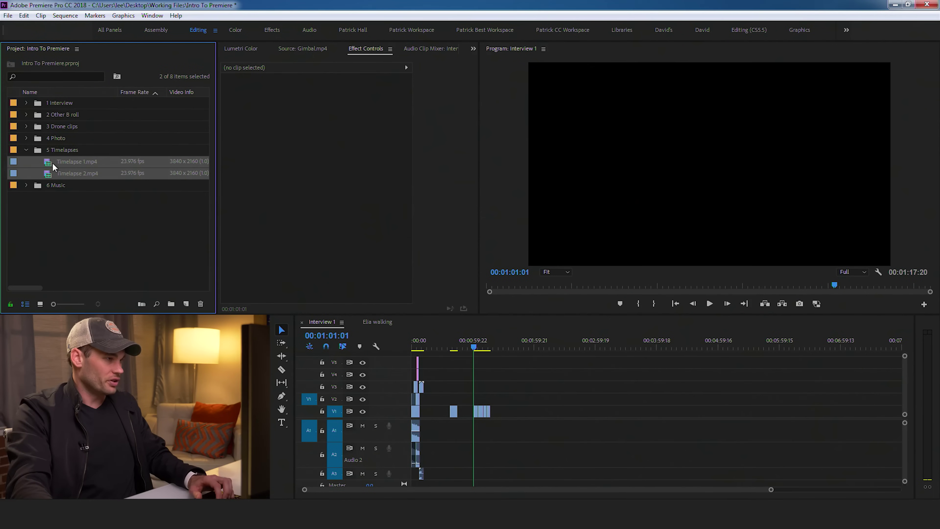
pyautogui.moveTo(510, 360); pyautogui.dragTo(553, 411)
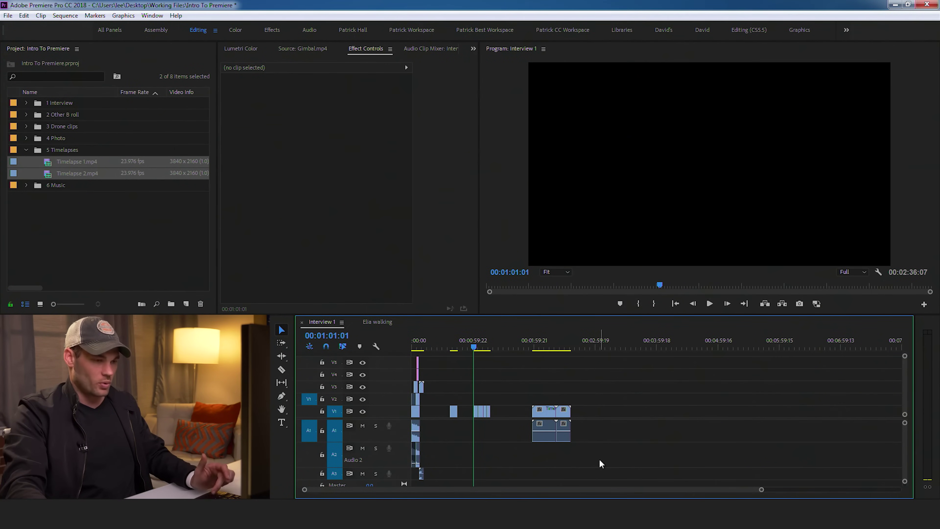
pyautogui.moveTo(596, 459); pyautogui.dragTo(527, 422)
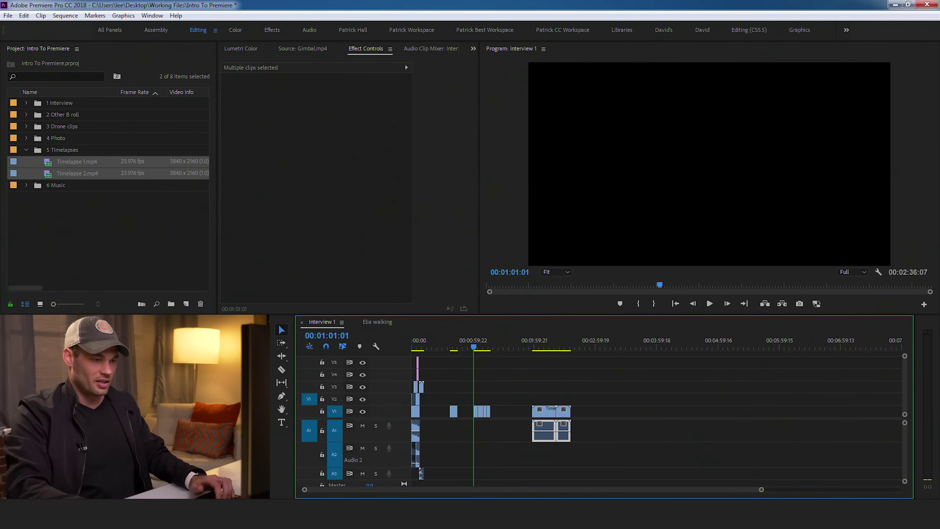
pyautogui.press('Delete')
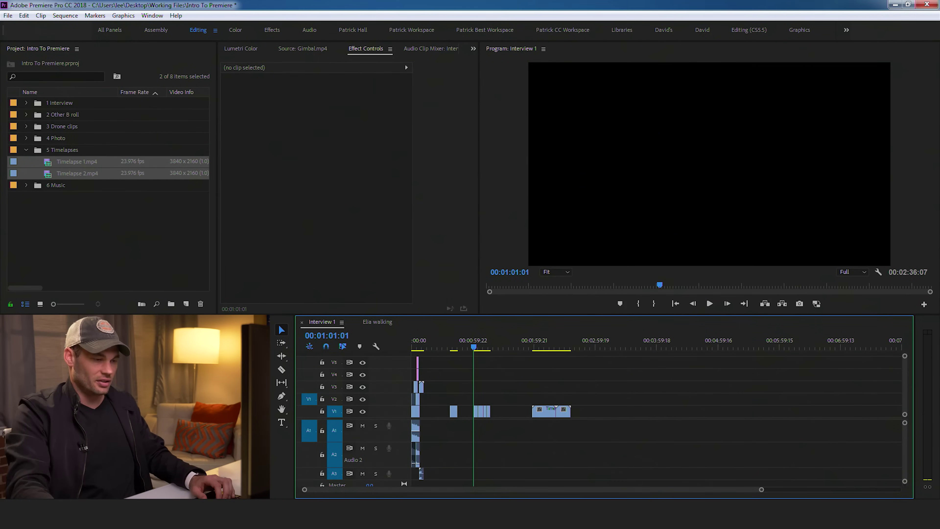
# - Play Timelapse 1.mp4 and Timelapse 2.mp4 in the sequence to review the footage
pyautogui.click(534, 345)
pyautogui.press('space')
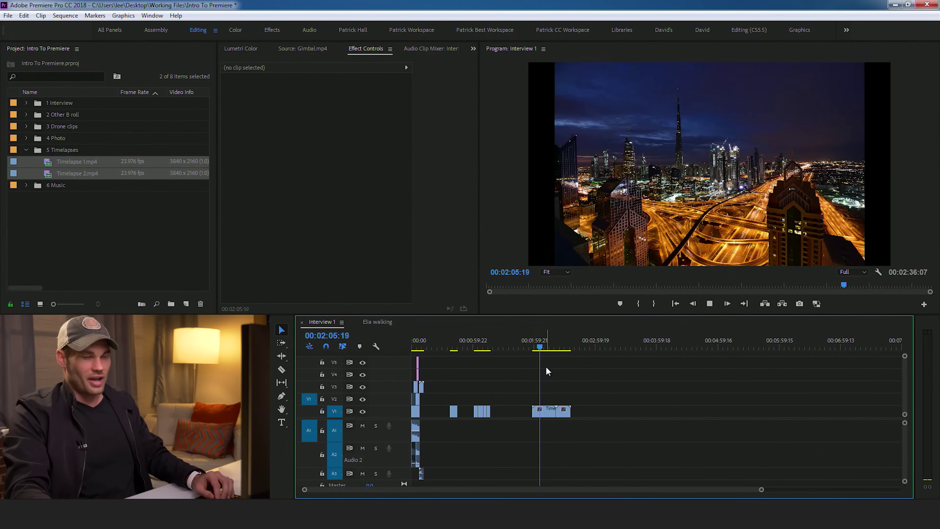
pyautogui.press('space')
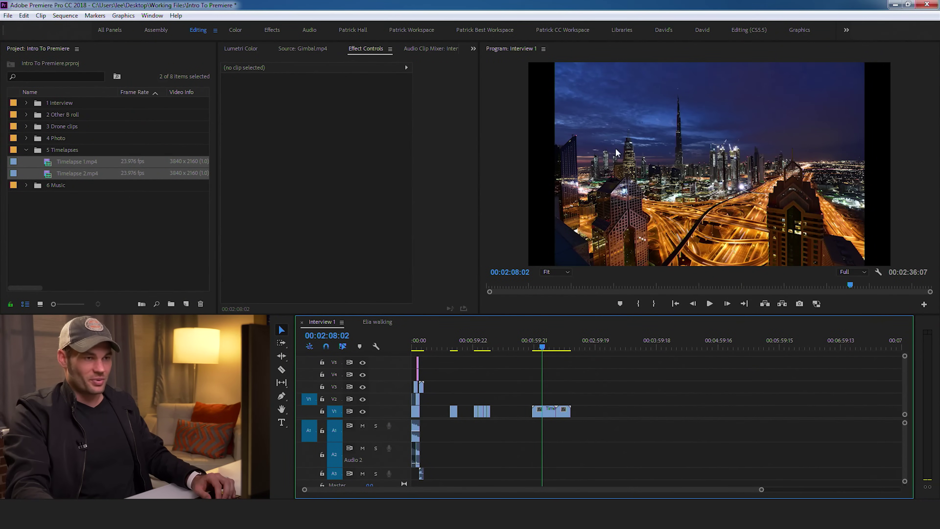
pyautogui.press('space')
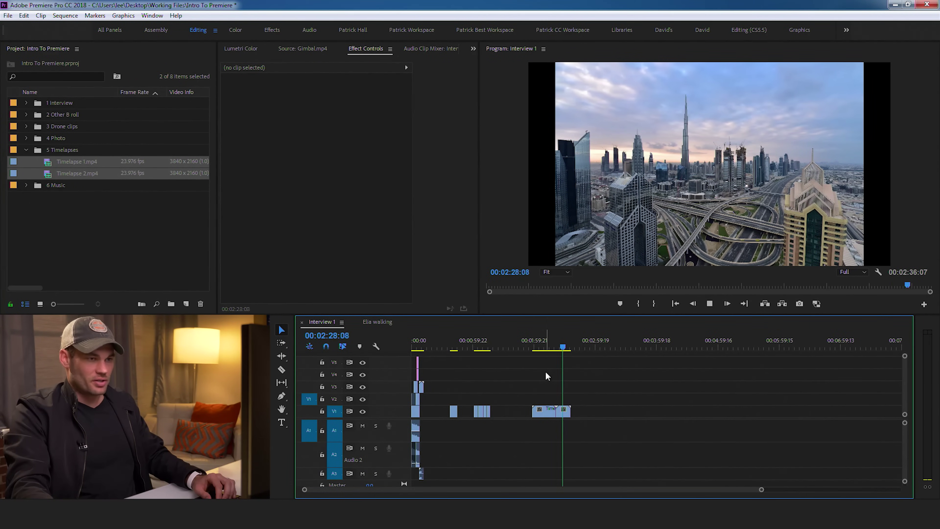
# - Play the opening of Timelapse 1.mp4, cut it at 00:02:07:21 and delete the portion before the cut
pyautogui.click(541, 349)
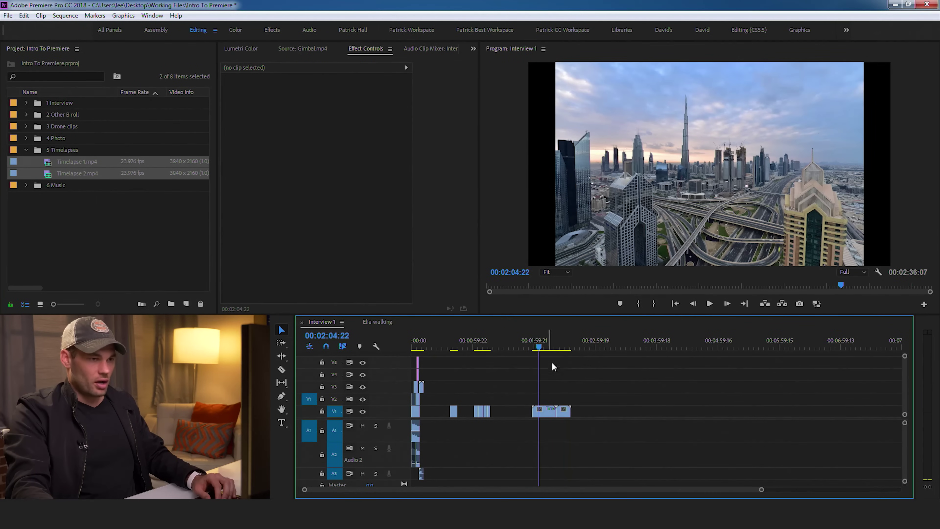
pyautogui.press('=')
pyautogui.press('=')
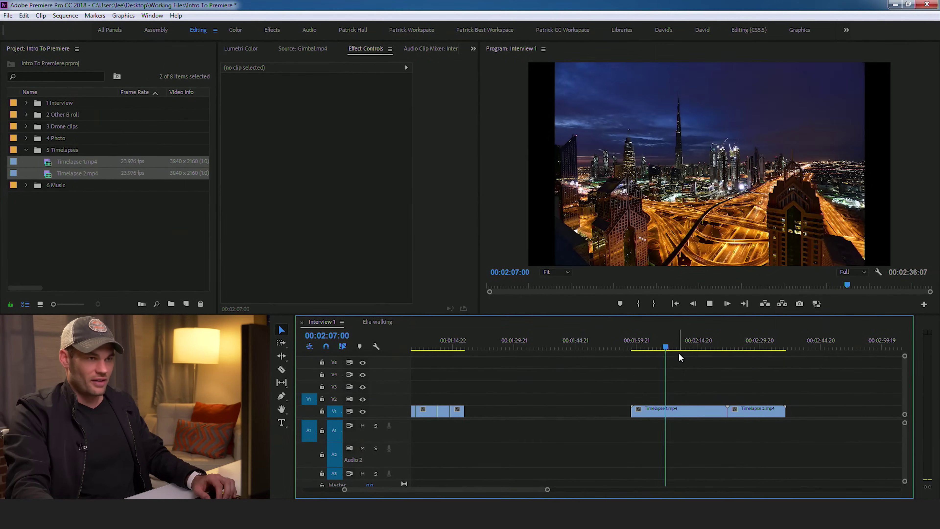
pyautogui.press('space')
pyautogui.press('c')
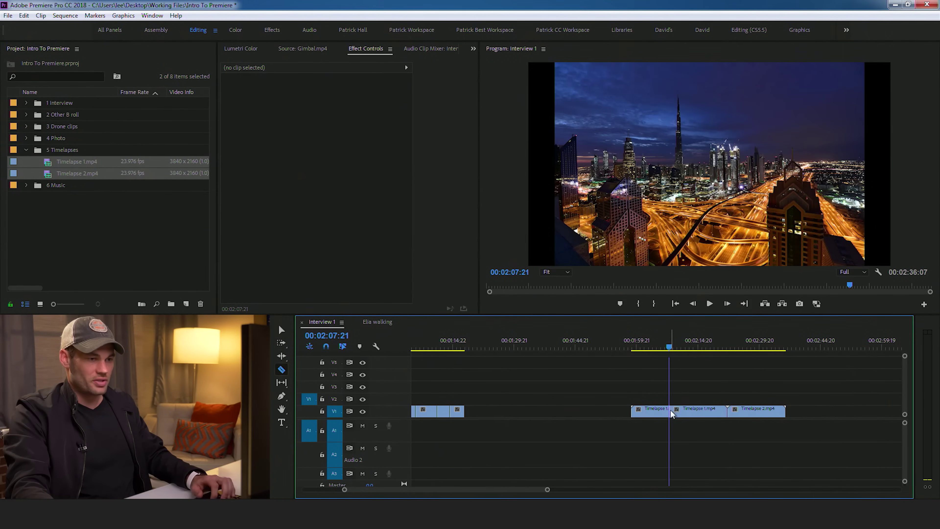
pyautogui.click(670, 410)
pyautogui.press('v')
pyautogui.click(657, 410)
pyautogui.press('Delete')
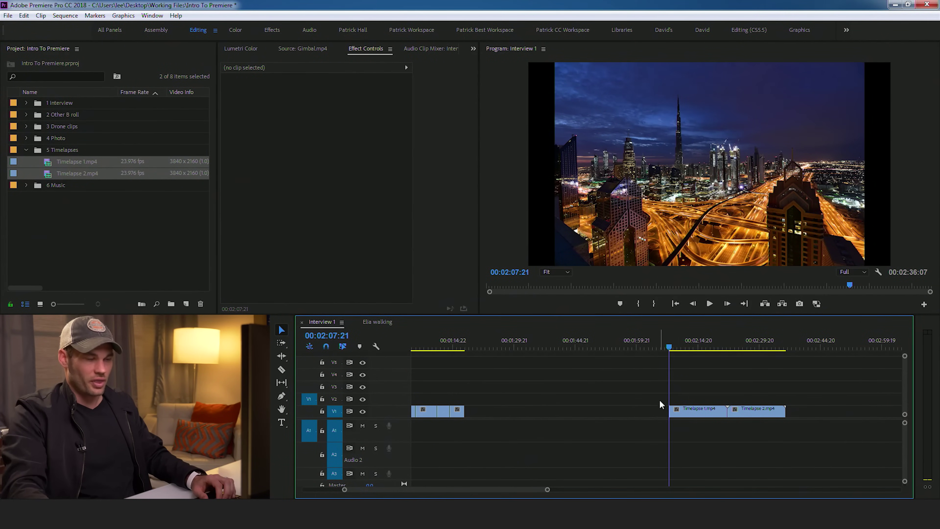
# - Play the rest of Timelapse 1.mp4, cut it at 00:02:20:03 and delete the portion after the cut
pyautogui.press('space')
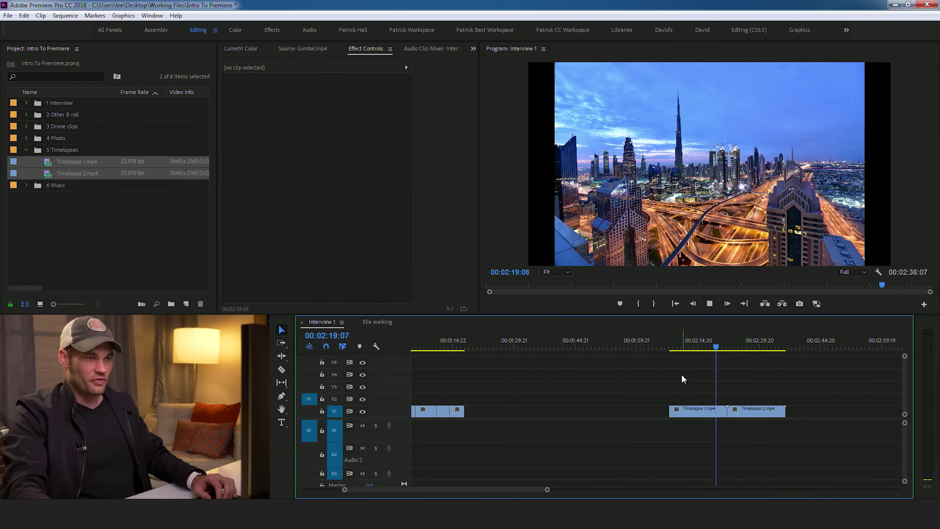
pyautogui.press('space')
pyautogui.press('c')
pyautogui.click(723, 411)
pyautogui.press('v')
pyautogui.click(722, 412)
pyautogui.press('Delete')
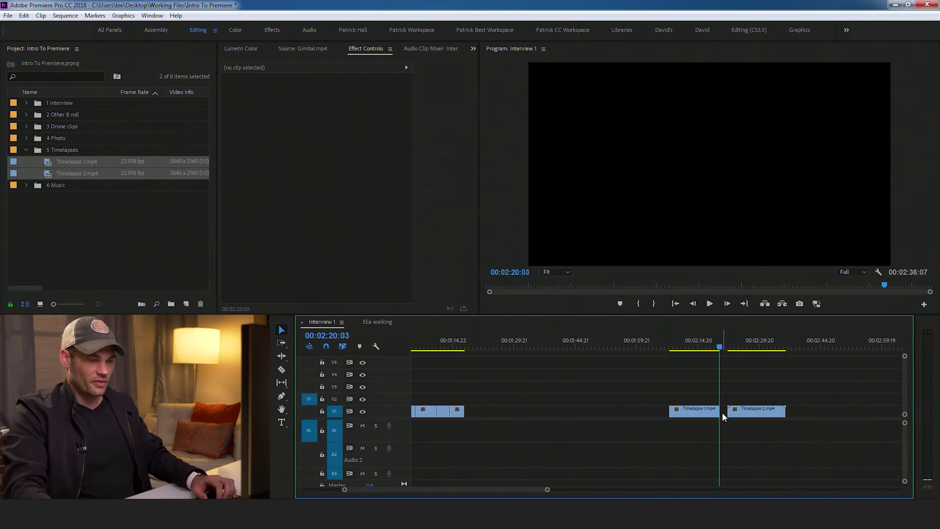
# - Set the clip speed of Timelapse 1.mp4 to 300%
pyautogui.click(683, 344)
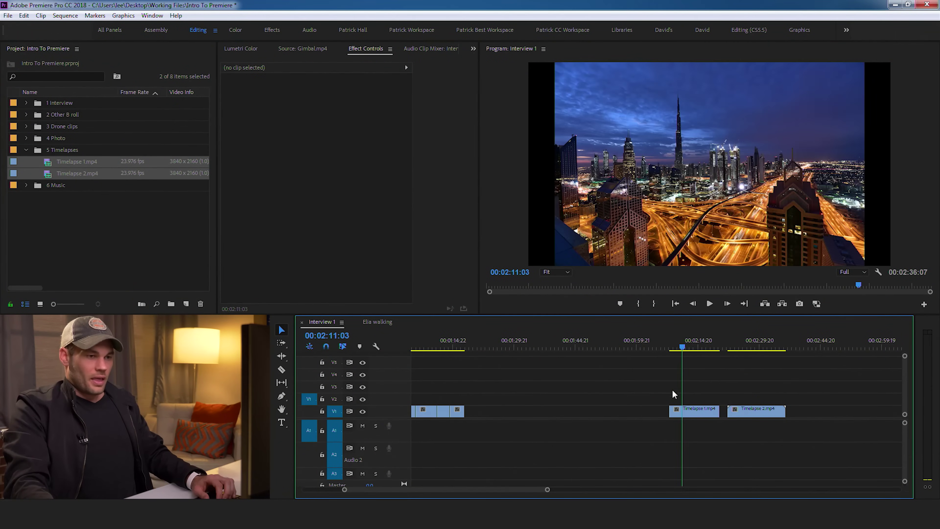
pyautogui.rightClick(687, 412)
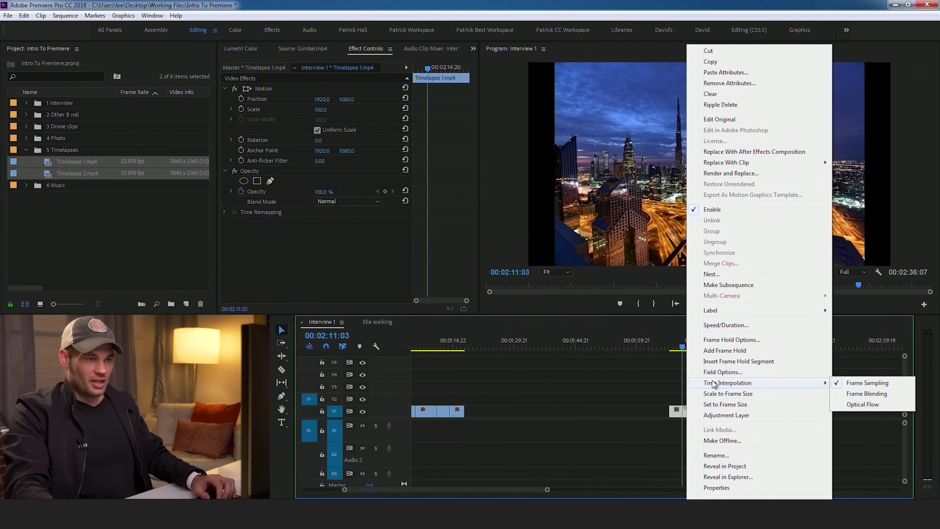
pyautogui.click(750, 326)
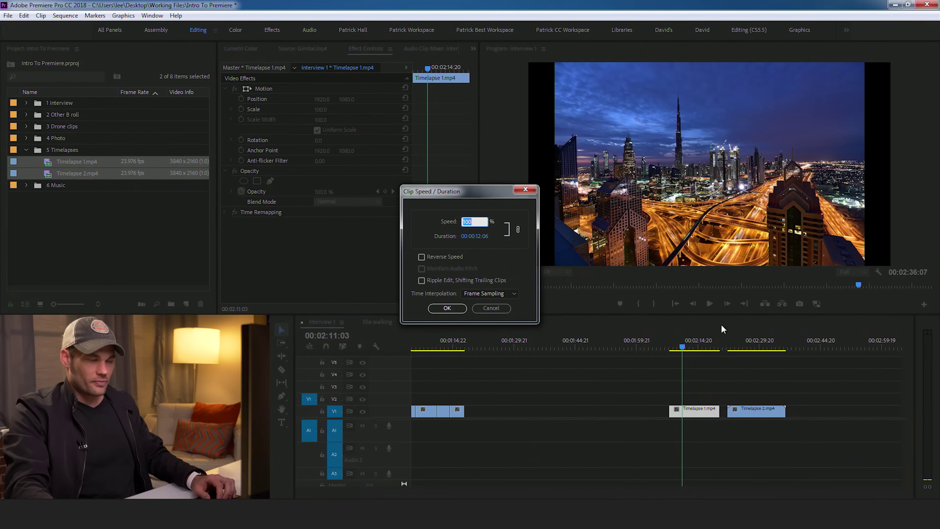
pyautogui.write('300')
pyautogui.press('Return')
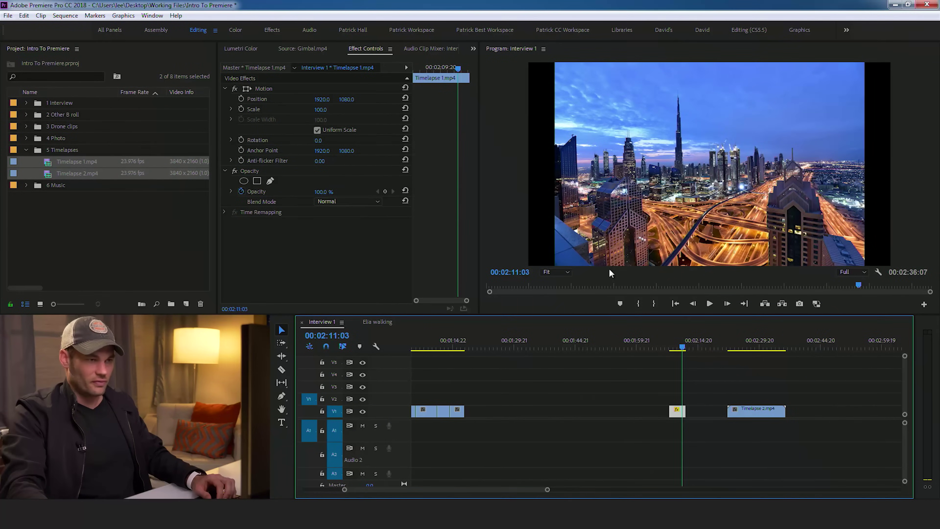
# - Play the sped-up Timelapse 1.mp4 from its start twice to check its motion
pyautogui.click(670, 347)
pyautogui.press('space')
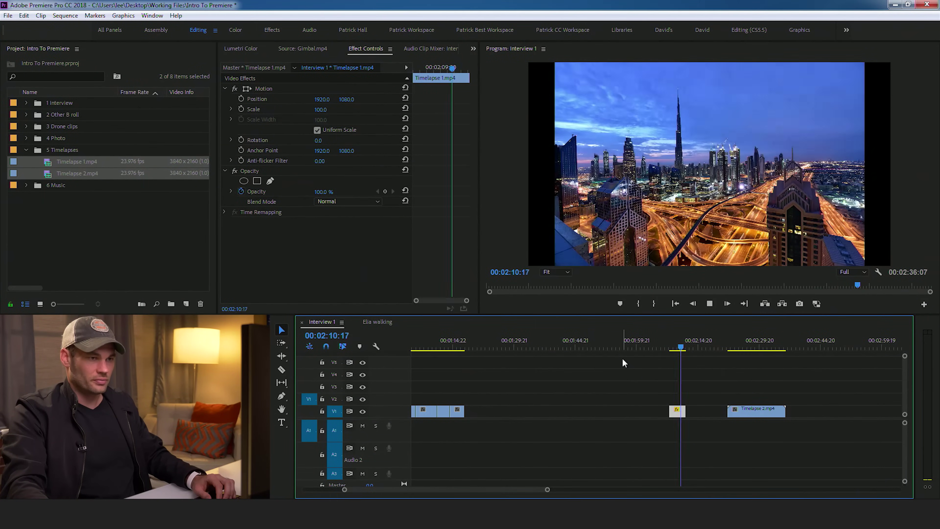
pyautogui.click(666, 344)
pyautogui.press('space')
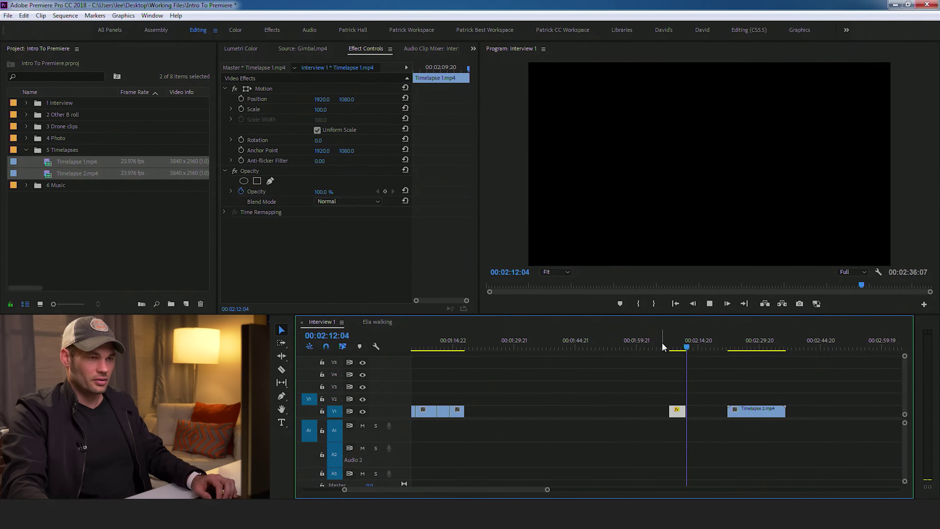
pyautogui.moveTo(680, 348); pyautogui.dragTo(669, 350)
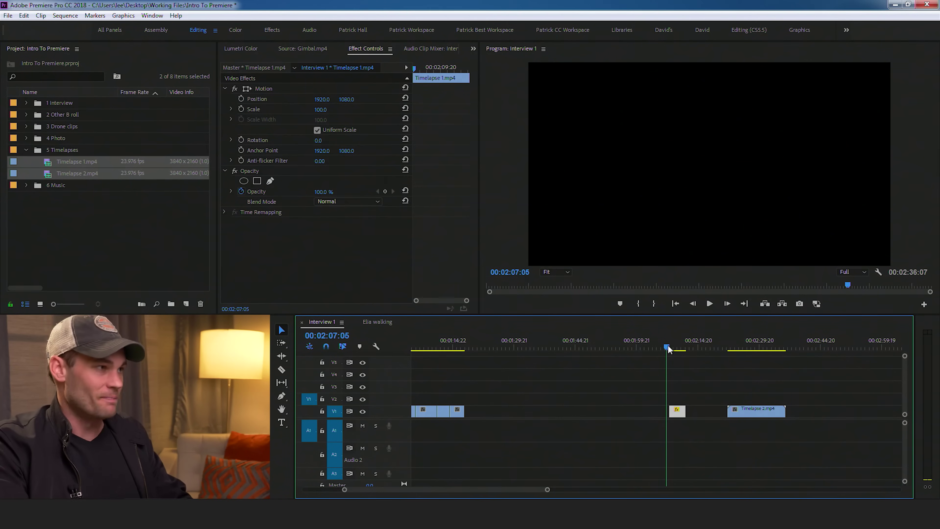
# - Look up the sequence's render commands, and move the playhead to 00:01:04:15 in Drone 1.mp4
pyautogui.click(65, 15)
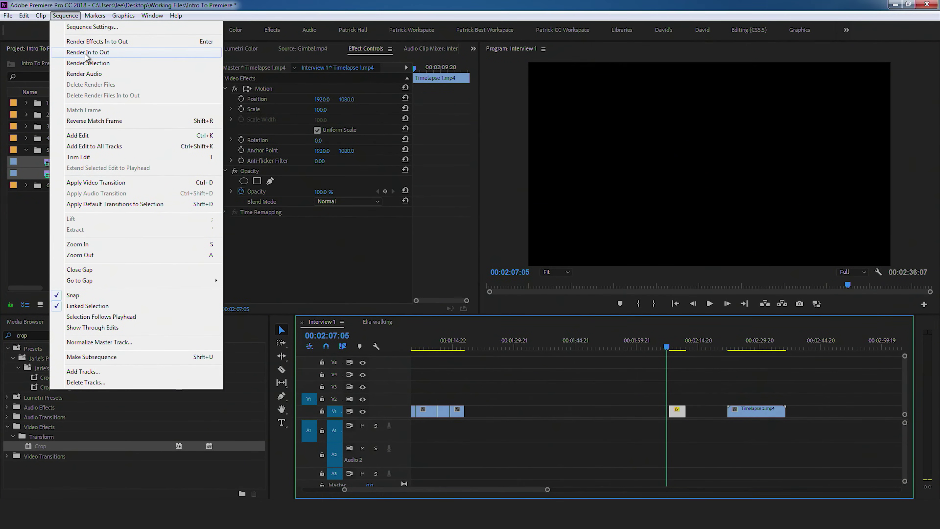
pyautogui.click(579, 358)
pyautogui.press('a')
pyautogui.press('a')
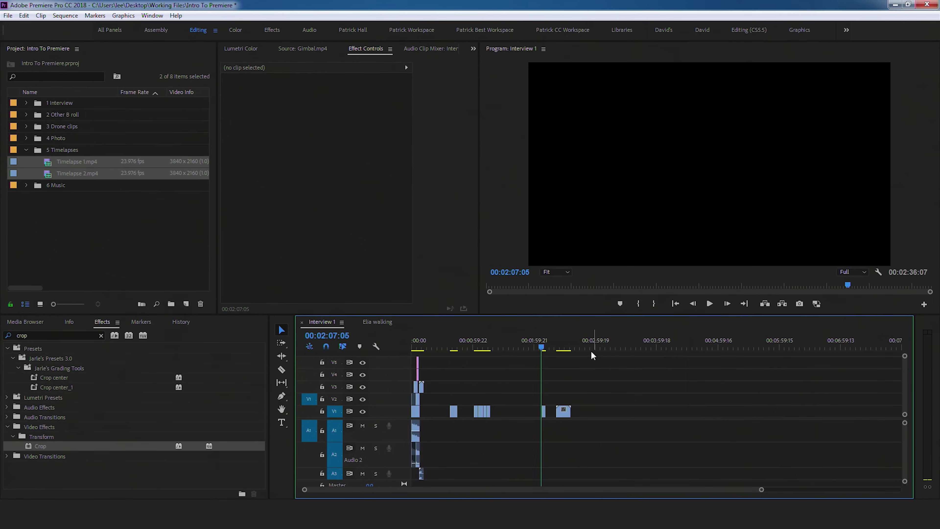
pyautogui.moveTo(479, 347); pyautogui.dragTo(544, 333)
pyautogui.click(477, 345)
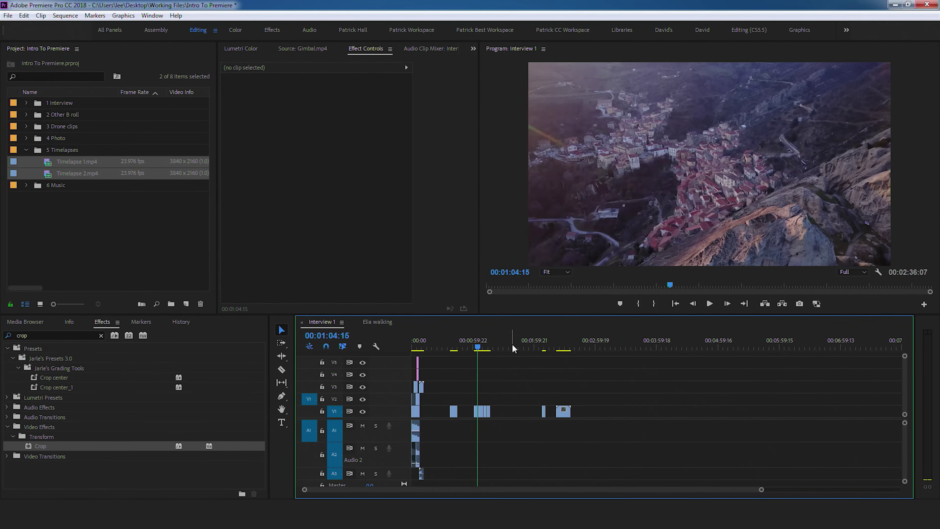
# - Mark a rough render range around Timelapse 1.mp4, with the in point at 00:02:02:13 and the out point at 00:02:15:11
pyautogui.click(65, 15)
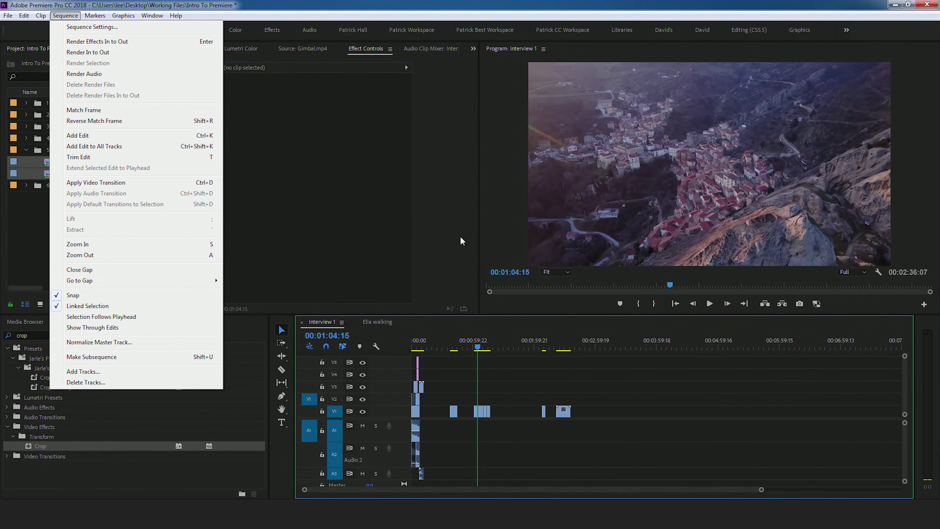
pyautogui.click(538, 345)
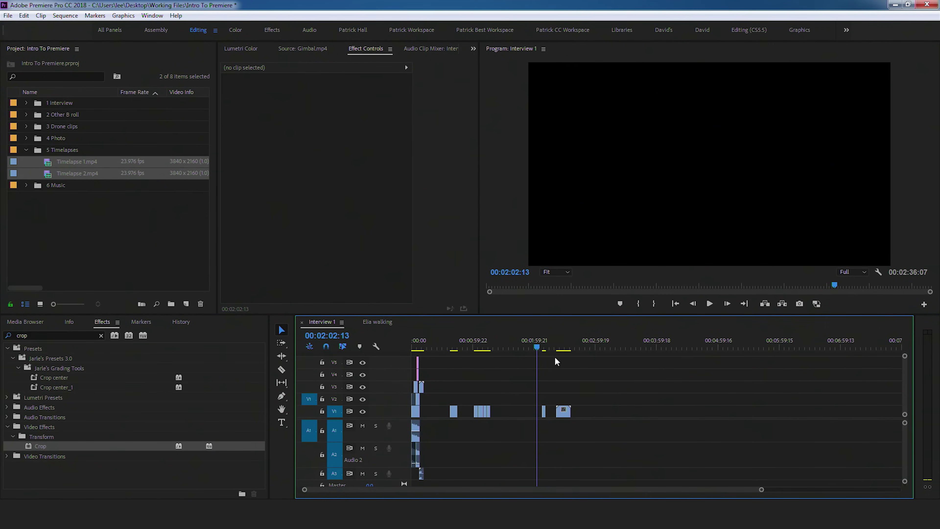
pyautogui.press('i')
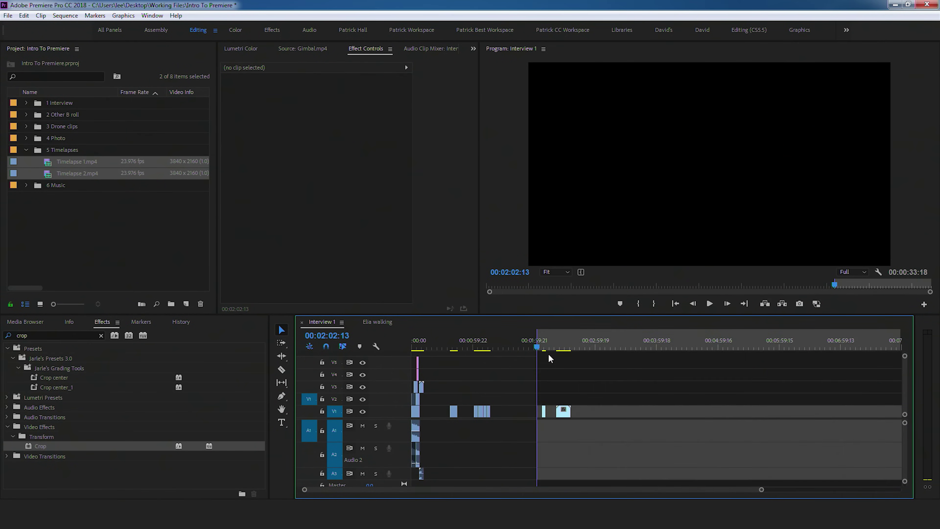
pyautogui.click(551, 348)
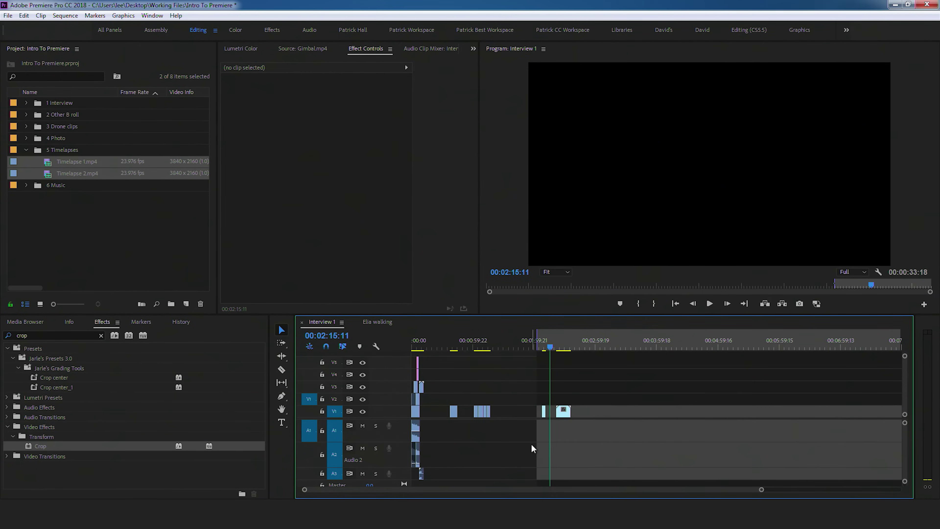
pyautogui.press('o')
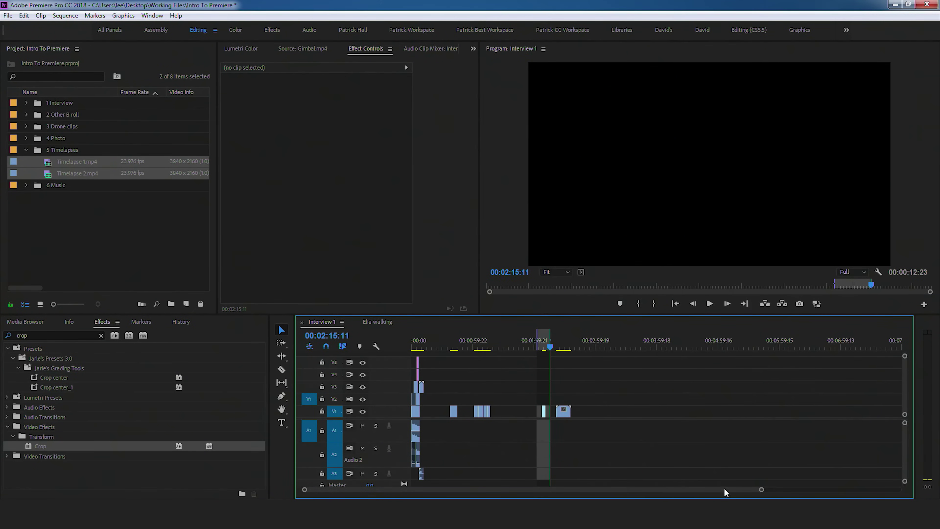
# - Tighten the marked in and out points to the exact start and end of Timelapse 1.mp4
pyautogui.moveTo(762, 490); pyautogui.dragTo(592, 500)
pyautogui.moveTo(519, 341); pyautogui.dragTo(576, 341)
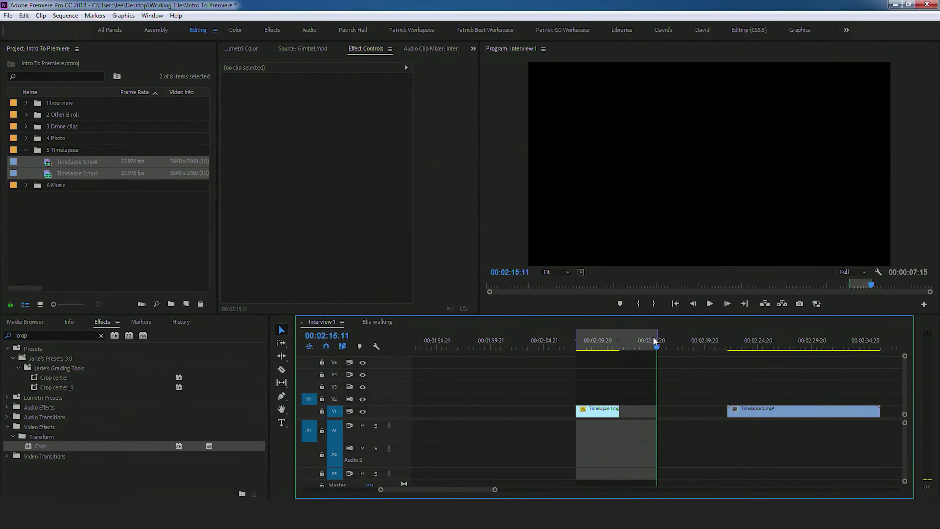
pyautogui.moveTo(658, 336); pyautogui.dragTo(620, 337)
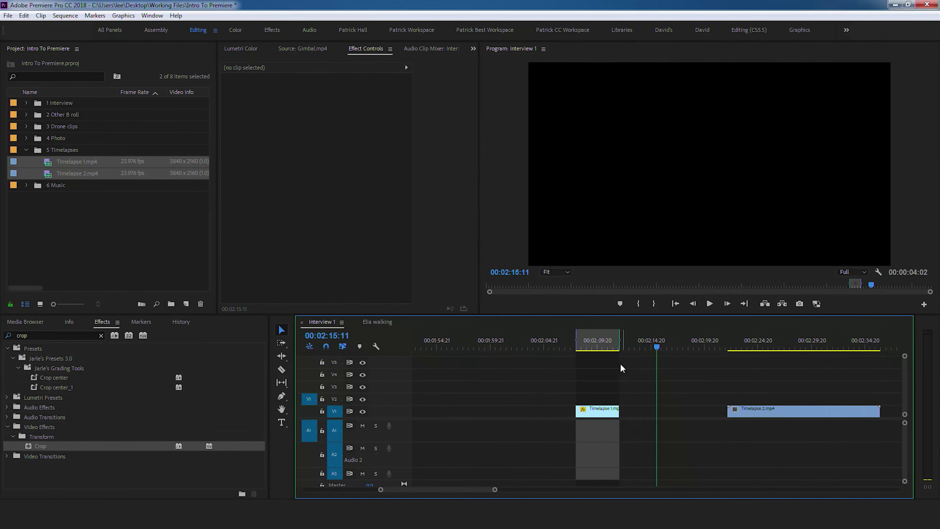
# - Place the playhead at 00:02:10:04 in Timelapse 1.mp4 and render the marked range from in to out
pyautogui.click(601, 338)
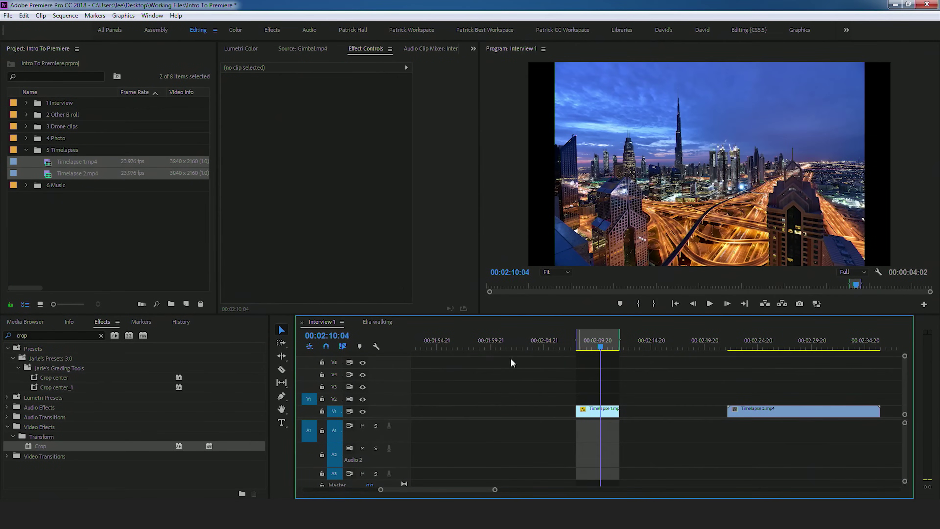
pyautogui.click(58, 17)
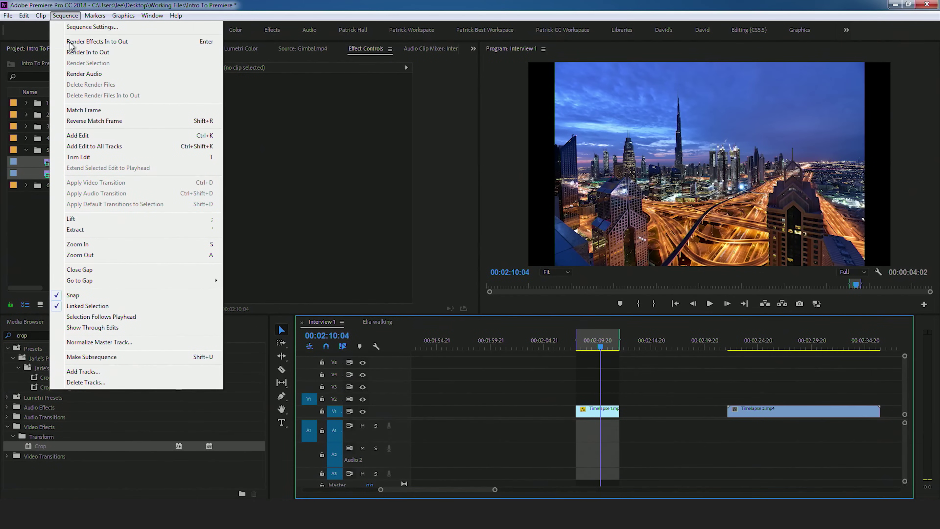
pyautogui.click(88, 52)
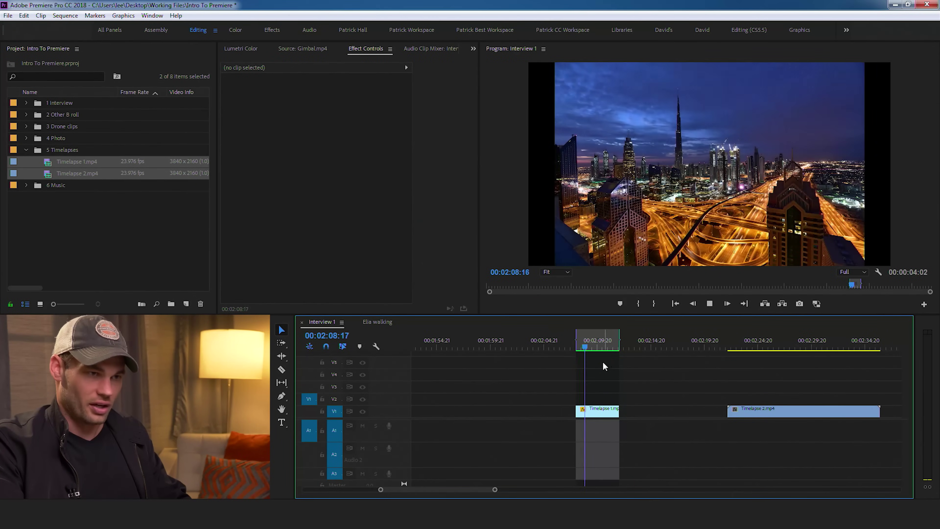
# - Play the beginning of Timelapse 2.mp4, stop at 00:02:24:19 and open the commands for that clip
pyautogui.press('space')
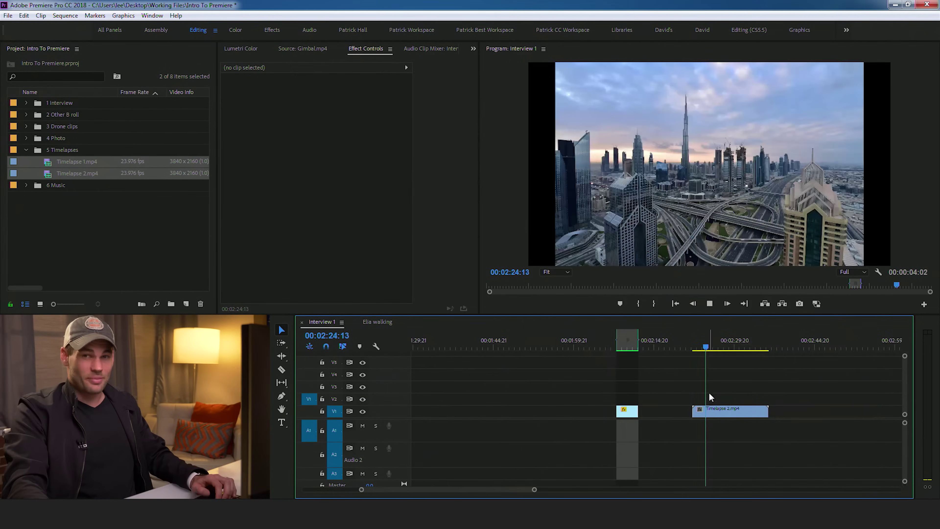
pyautogui.press('space')
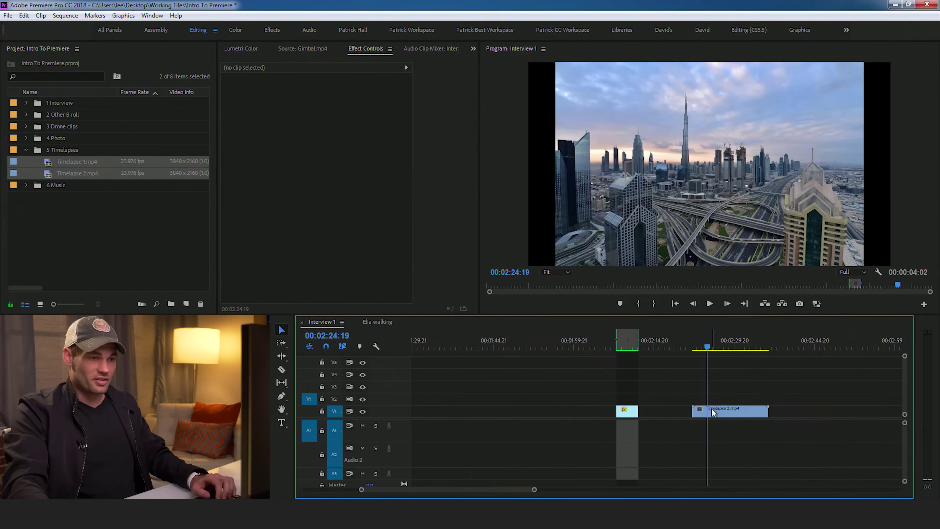
pyautogui.rightClick(712, 408)
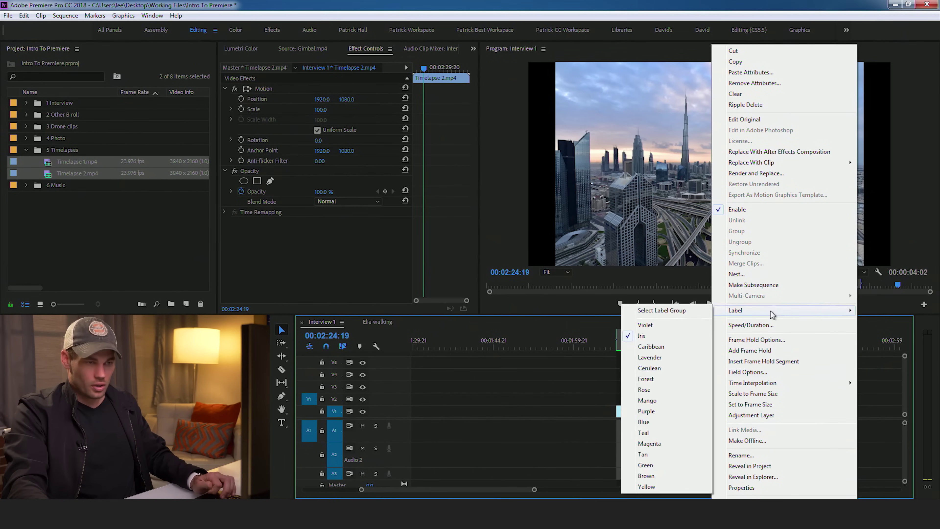
# - Set the Timelapse 2 clip's speed to 500% and play the sped-up clip from its start
pyautogui.click(774, 326)
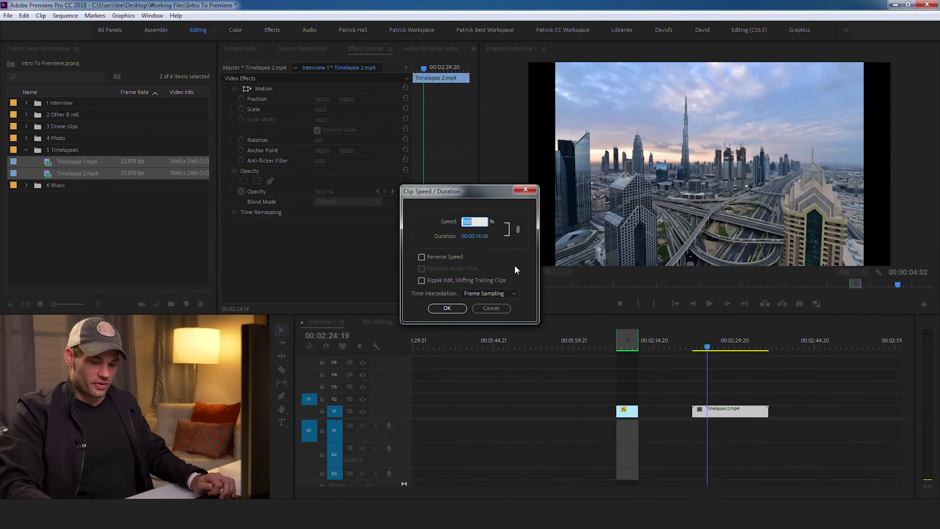
pyautogui.write('500')
pyautogui.press('Return')
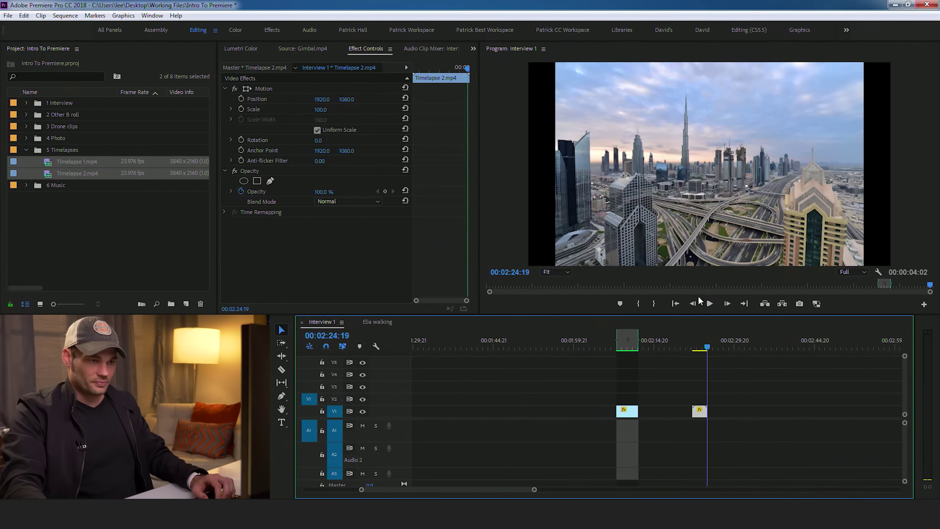
pyautogui.click(692, 348)
pyautogui.press('space')
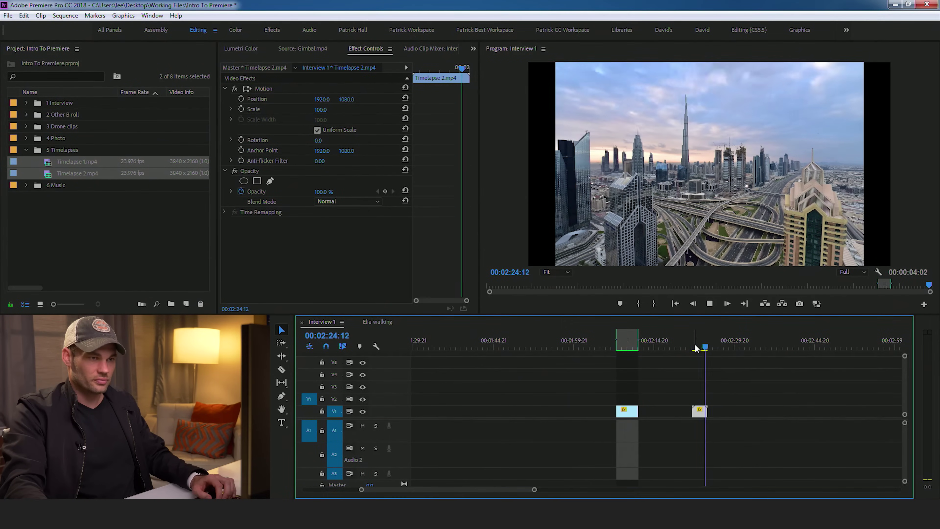
pyautogui.click(695, 349)
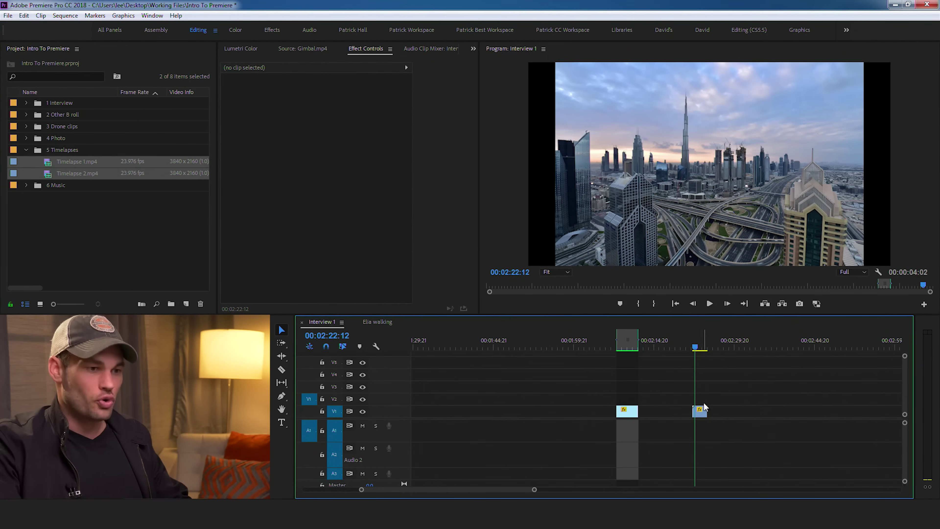
# - Scale the Timelapse 2 clip to 119 and set its vertical position to 895
pyautogui.click(702, 413)
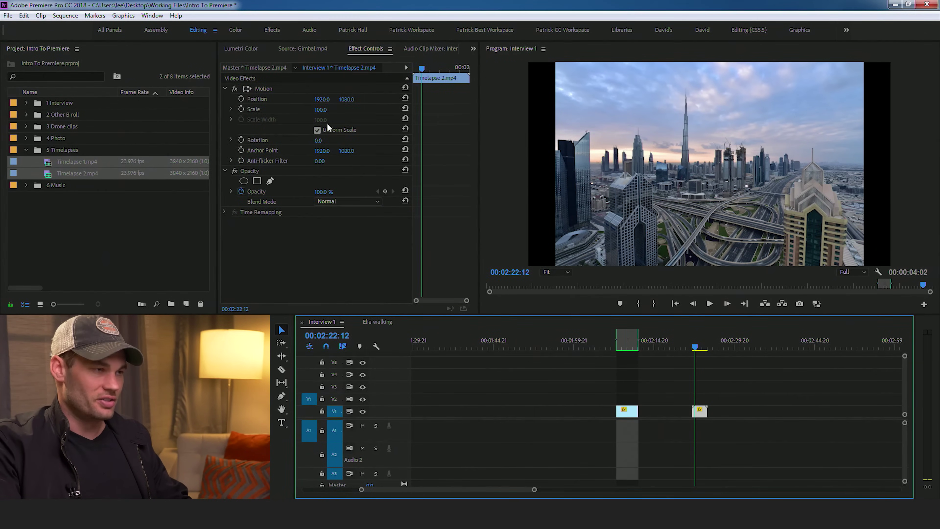
pyautogui.moveTo(322, 111); pyautogui.dragTo(341, 111)
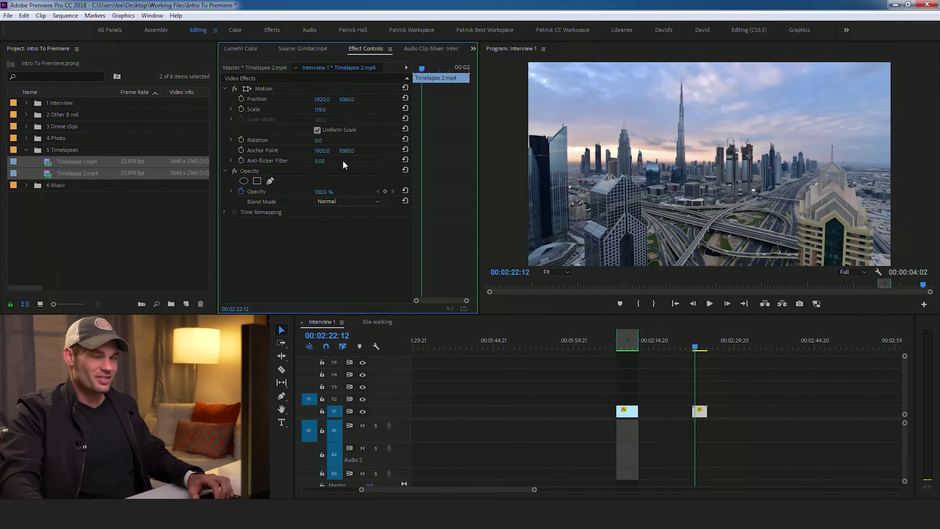
pyautogui.moveTo(335, 104); pyautogui.dragTo(255, 104)
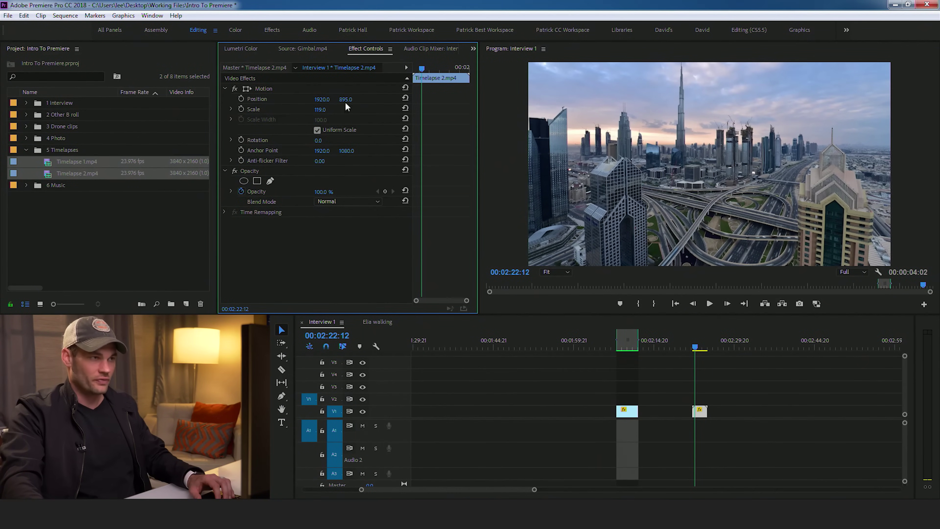
# - Keyframe Timelapse 2's vertical position from 895 at the clip's start to 1270 at its end, and preview the move
pyautogui.moveTo(418, 72); pyautogui.dragTo(413, 70)
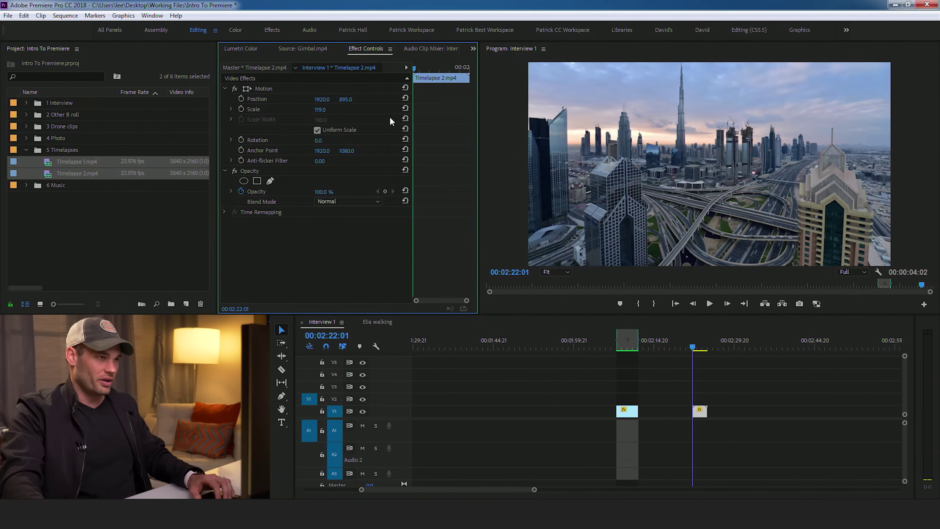
pyautogui.click(241, 99)
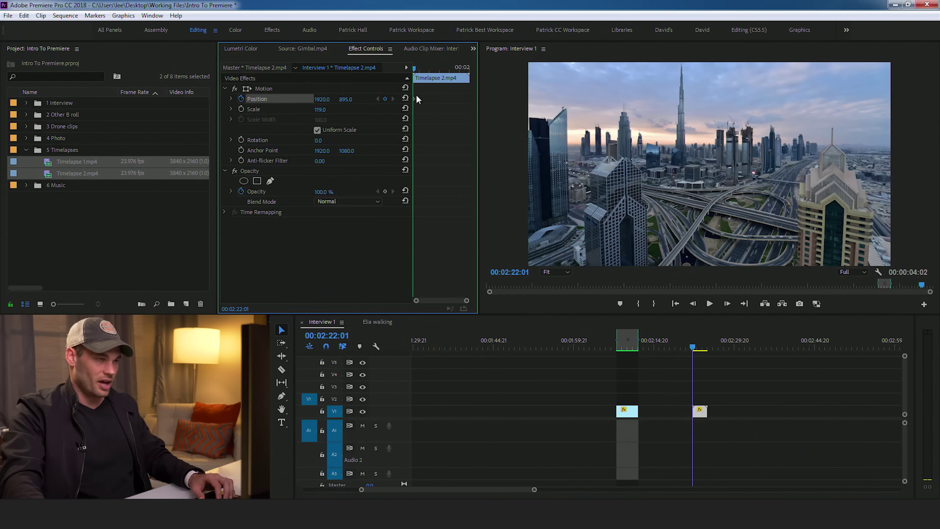
pyautogui.moveTo(440, 70); pyautogui.dragTo(459, 68)
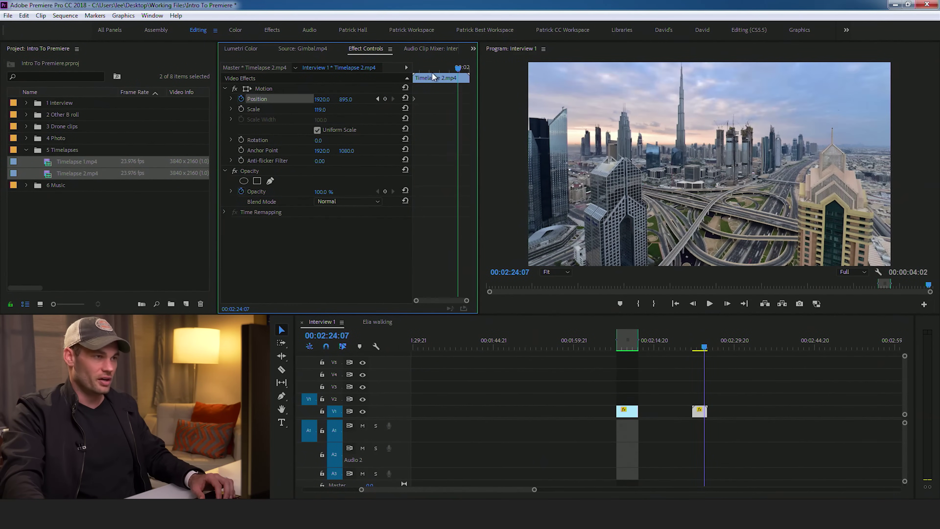
pyautogui.moveTo(342, 99); pyautogui.dragTo(368, 101)
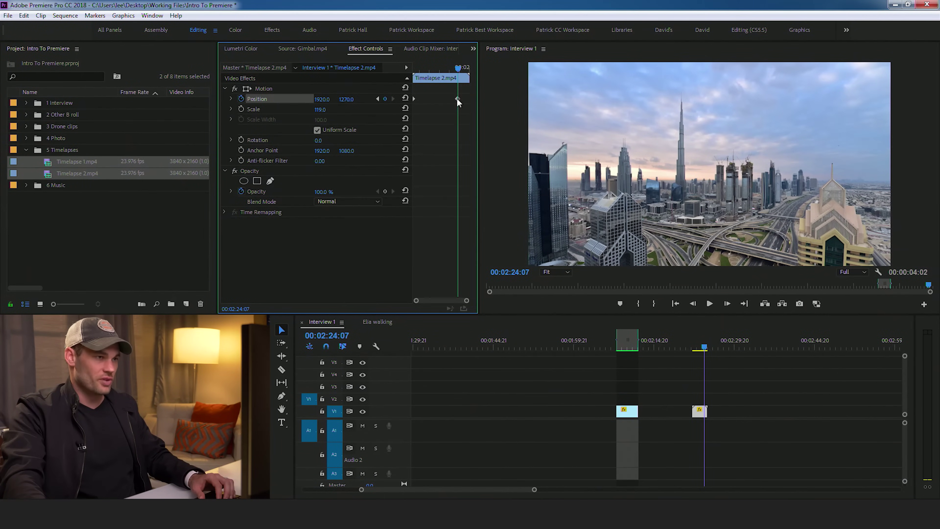
pyautogui.moveTo(426, 69); pyautogui.dragTo(384, 72)
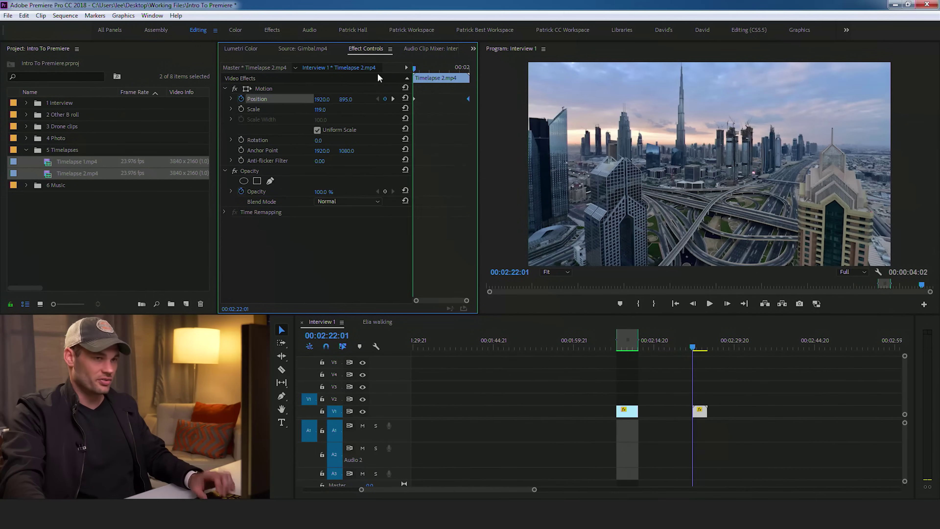
pyautogui.press('space')
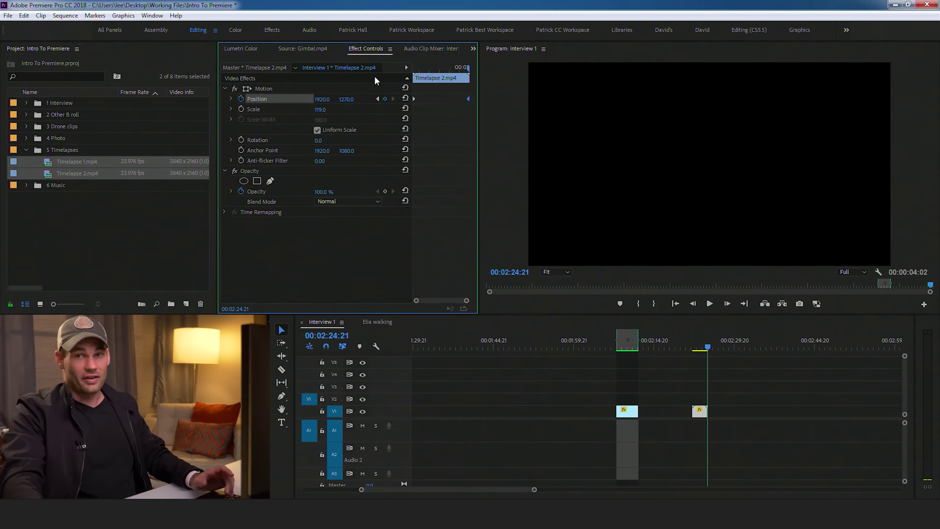
# - Scale the Timelapse 1 clip to 120 and set its vertical position to 1283, with the playhead at the clip's start
pyautogui.click(629, 340)
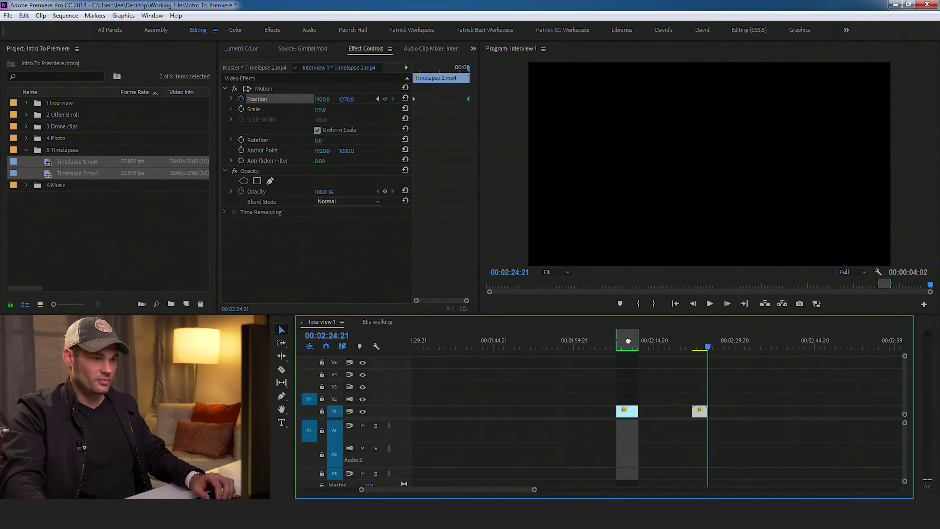
pyautogui.click(624, 345)
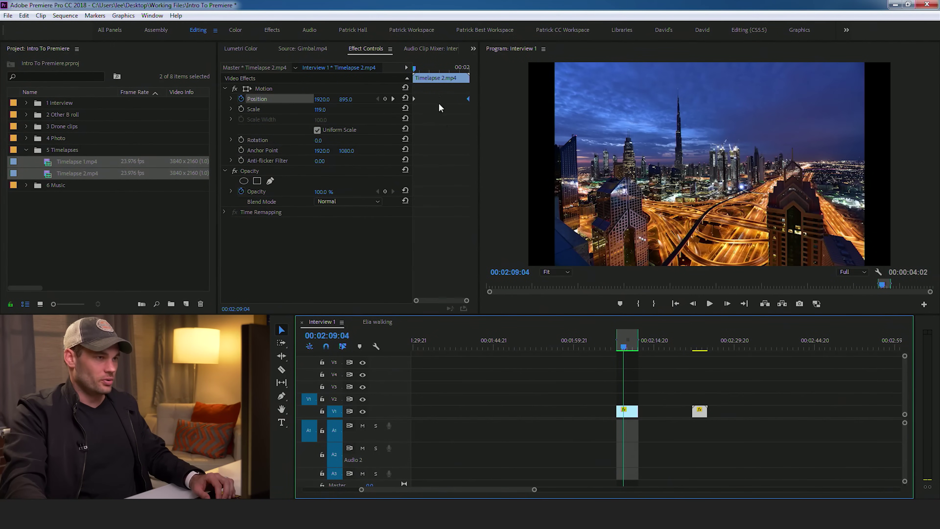
pyautogui.click(631, 416)
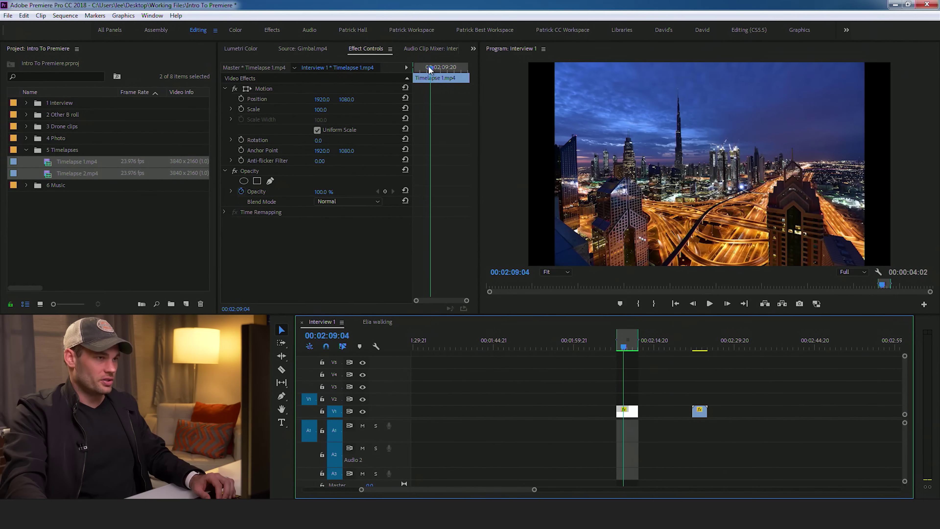
pyautogui.moveTo(430, 70); pyautogui.dragTo(408, 65)
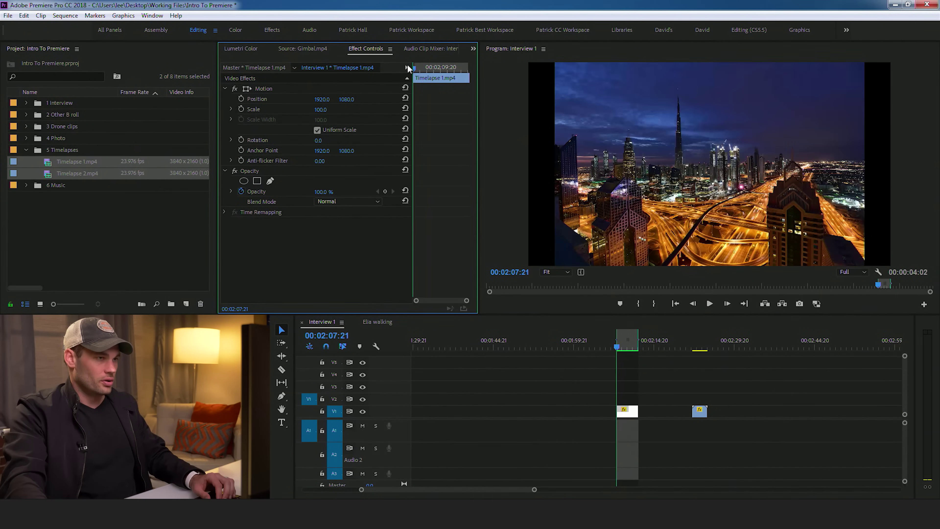
pyautogui.moveTo(320, 110); pyautogui.dragTo(374, 99)
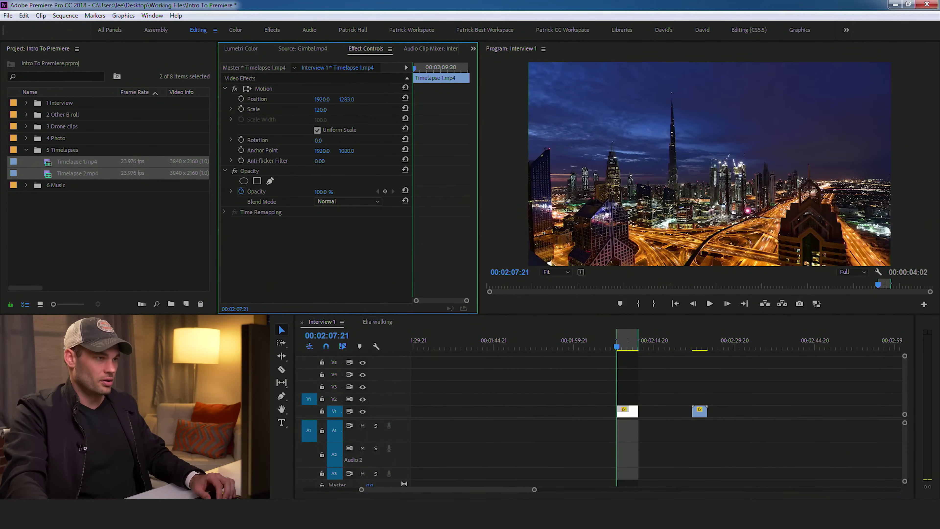
# - Keyframe Timelapse 1's vertical position from 1283 at the clip's start to 874 at its end, and preview the move
pyautogui.click(240, 99)
pyautogui.moveTo(414, 67); pyautogui.dragTo(446, 68)
pyautogui.moveTo(347, 100); pyautogui.dragTo(292, 100)
pyautogui.moveTo(445, 98); pyautogui.dragTo(495, 92)
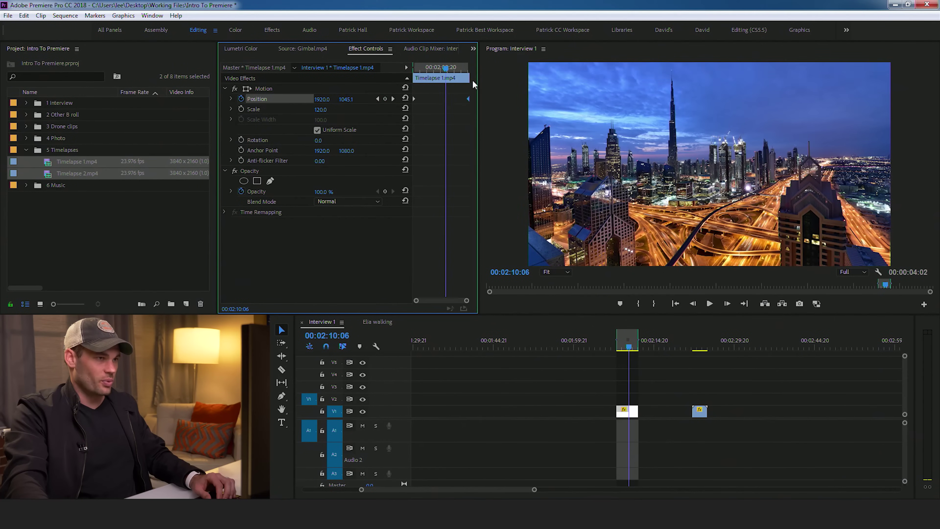
pyautogui.moveTo(435, 70); pyautogui.dragTo(420, 70)
pyautogui.press('space')
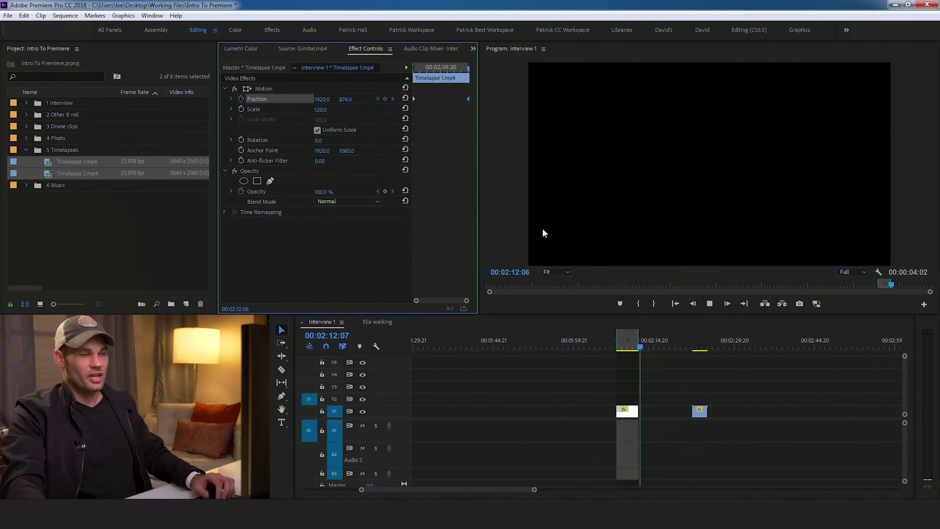
pyautogui.click(603, 343)
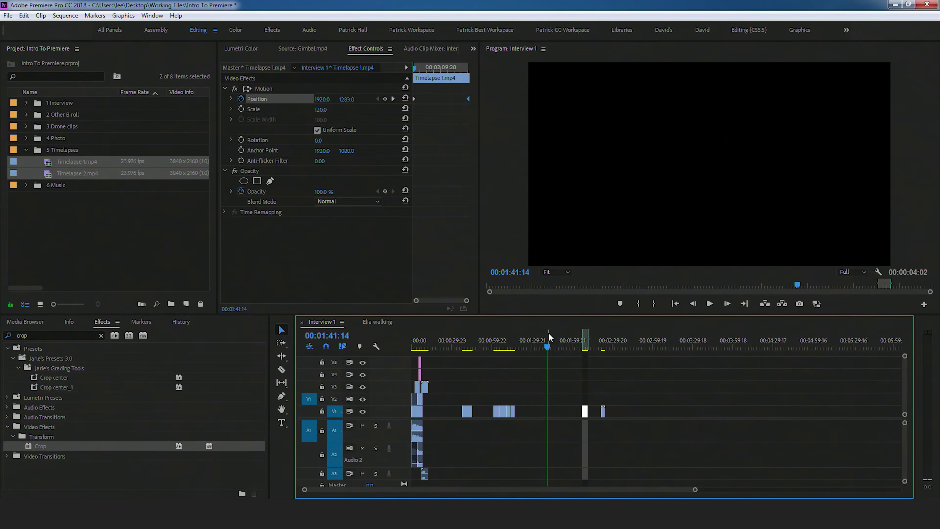
# - Open the Lumetri Color controls, collapse the Curves section and expand Basic Correction
pyautogui.click(158, 16)
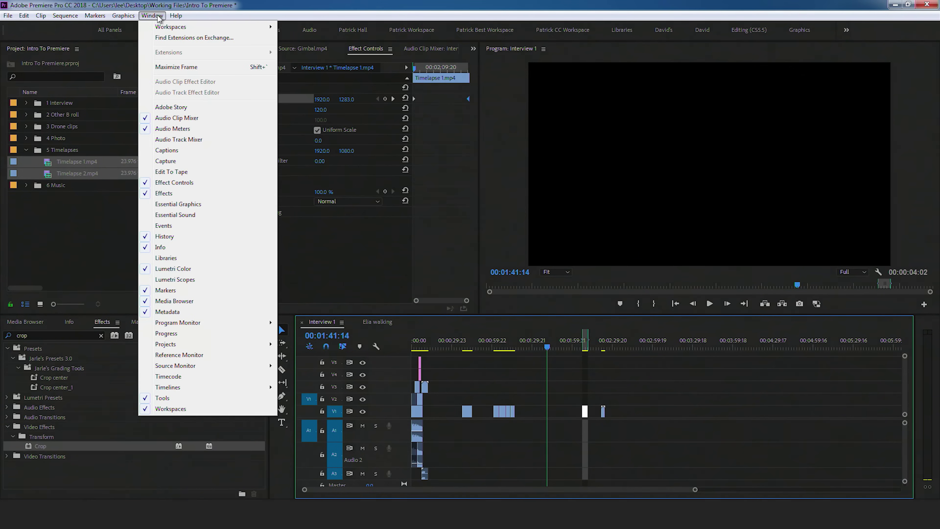
pyautogui.click(180, 271)
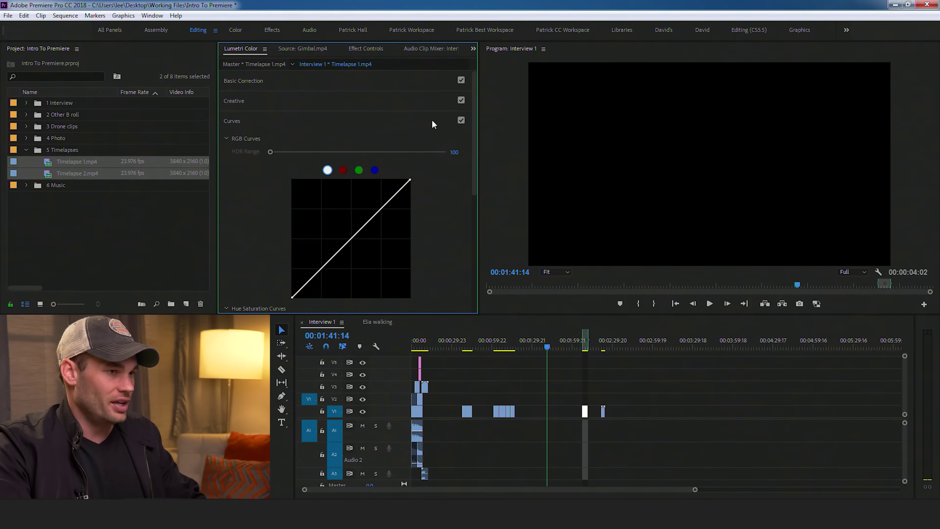
pyautogui.scroll(-10, 475, 128)
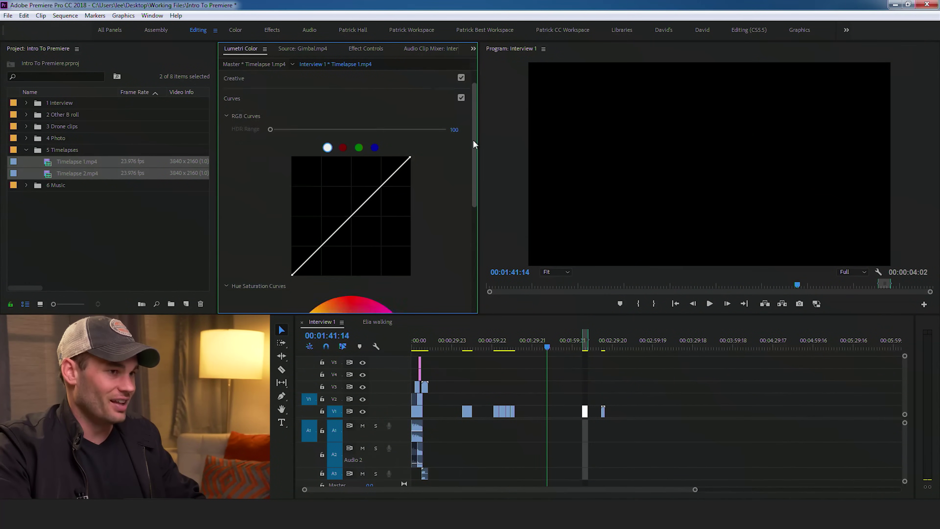
pyautogui.scroll(10, 474, 129)
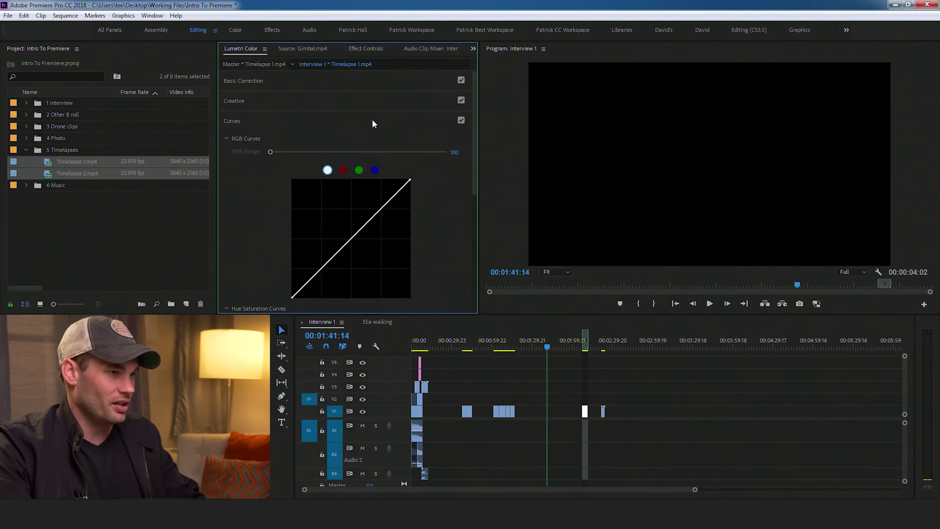
pyautogui.click(372, 115)
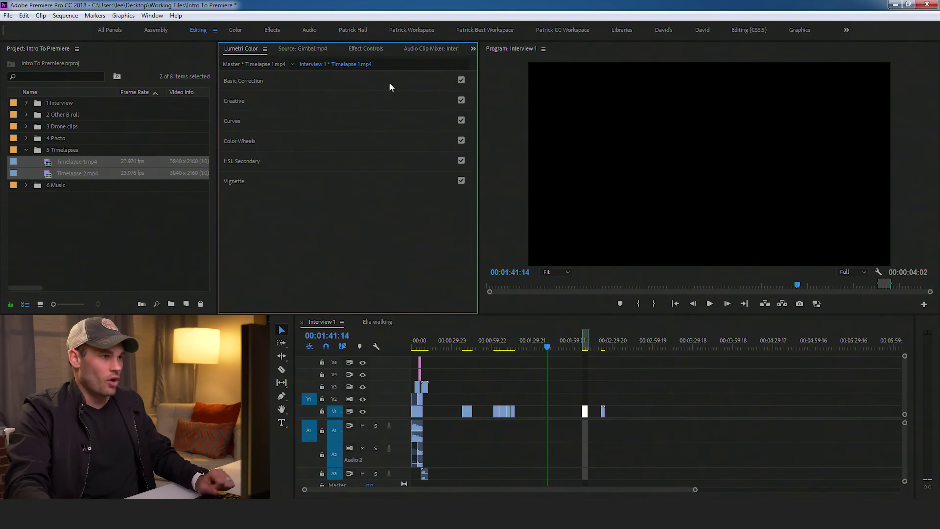
pyautogui.click(325, 79)
pyautogui.moveTo(475, 125)
pyautogui.mouseDown()
pyautogui.moveTo(472, 153)
pyautogui.moveTo(473, 116)
pyautogui.mouseUp()
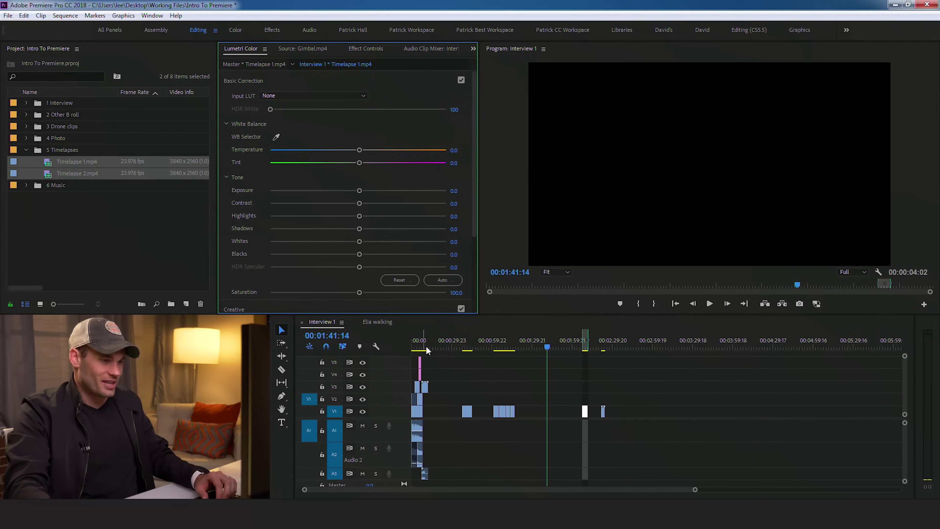
# - Grade the Interview 1 clip at the sequence start with Blacks -12.8, Shadows -10, Highlights 9.4 and Saturation 121.7
pyautogui.moveTo(427, 347); pyautogui.dragTo(404, 344)
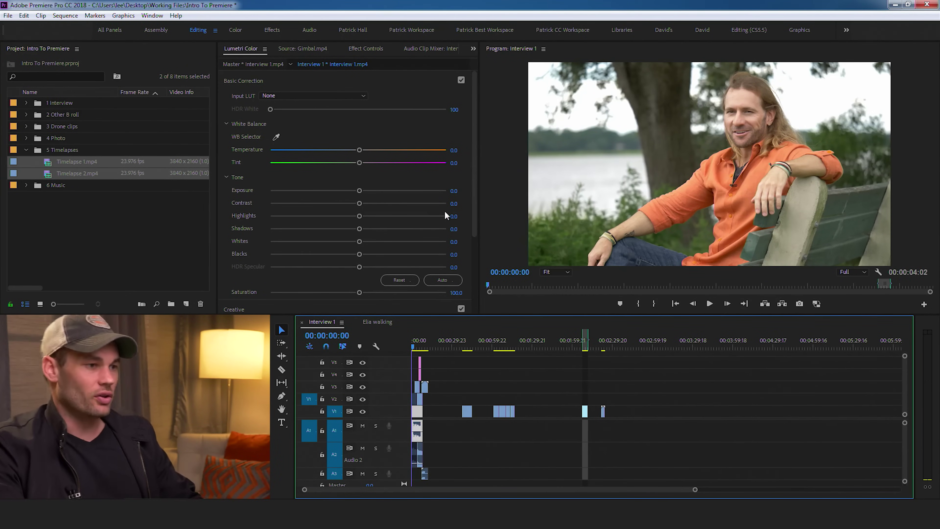
pyautogui.moveTo(474, 223); pyautogui.dragTo(475, 243)
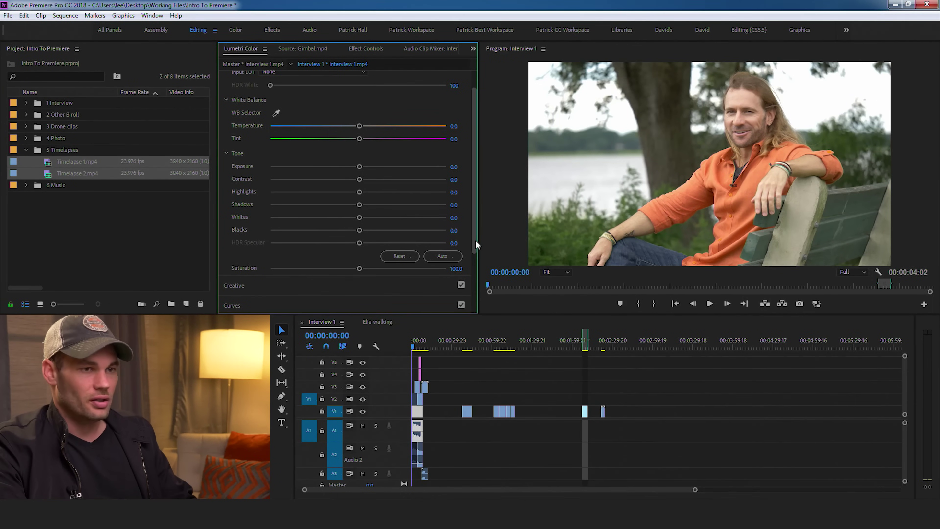
pyautogui.moveTo(358, 230); pyautogui.dragTo(348, 230)
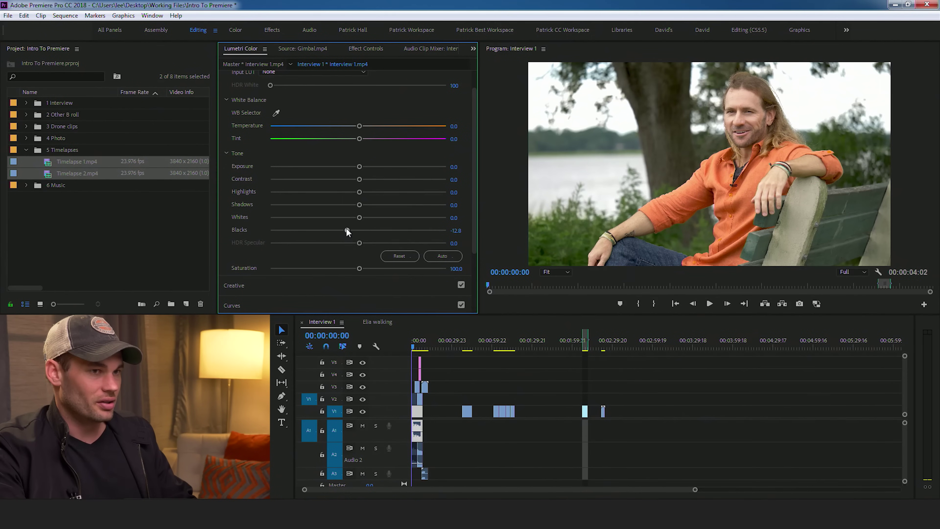
pyautogui.moveTo(359, 204); pyautogui.dragTo(349, 204)
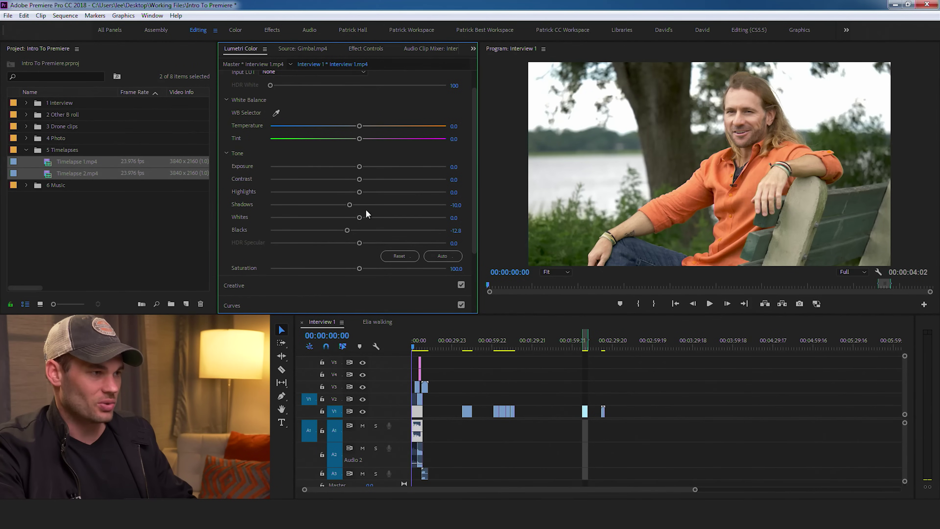
pyautogui.moveTo(362, 191); pyautogui.dragTo(377, 190)
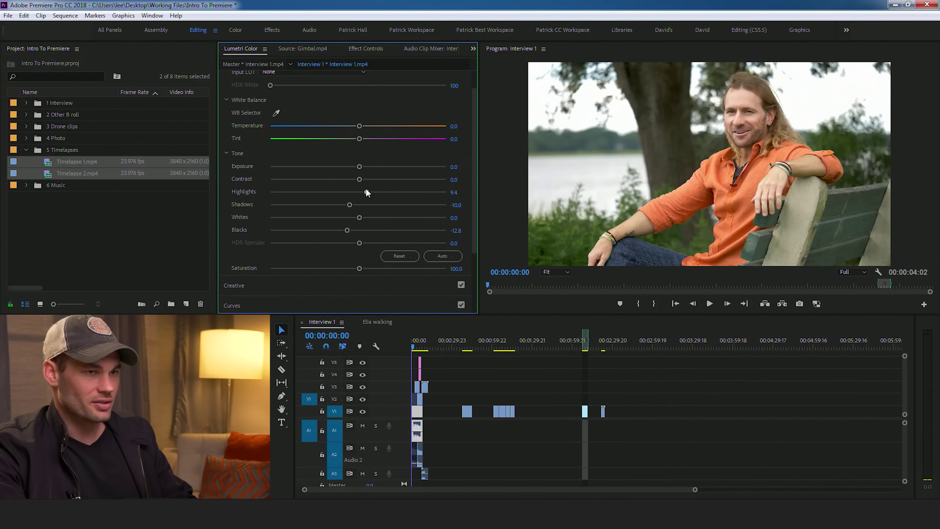
pyautogui.scroll(-1, 474, 185)
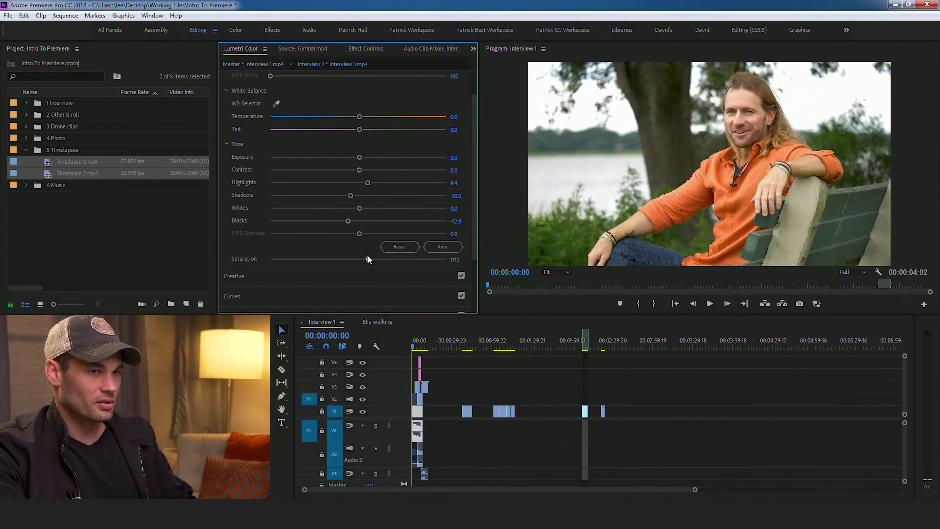
pyautogui.moveTo(367, 256); pyautogui.dragTo(376, 257)
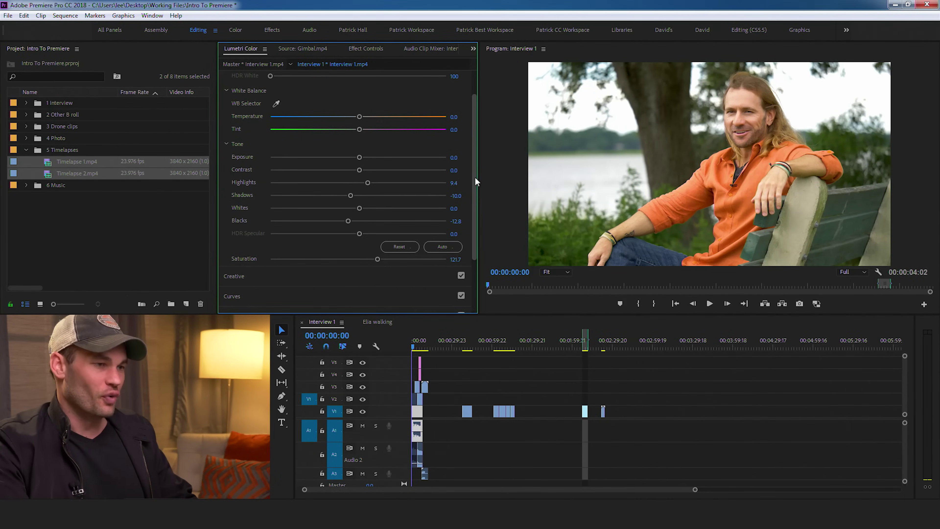
# - Expand Curves, add red-range control points to Interview 1's Hue Saturation curve and pull the orange-red point slightly inward
pyautogui.moveTo(474, 176); pyautogui.dragTo(475, 230)
pyautogui.click(341, 216)
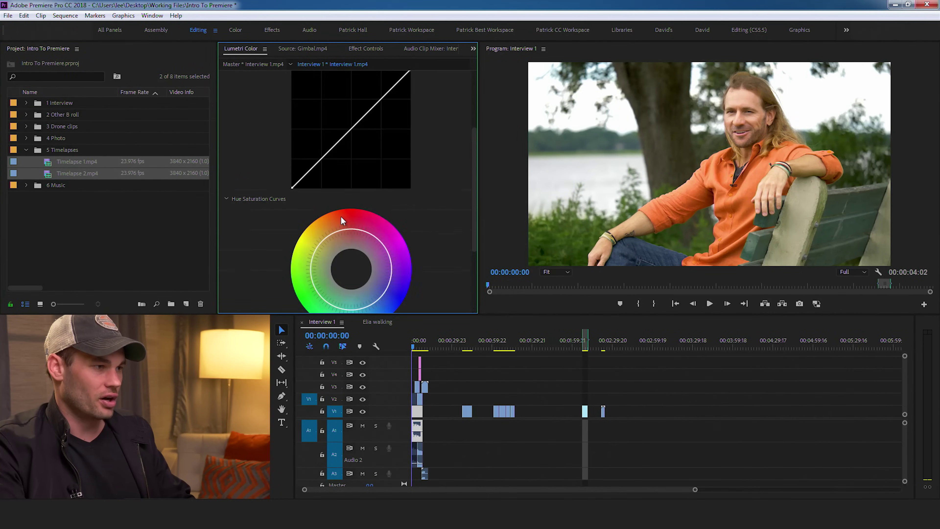
pyautogui.moveTo(473, 178); pyautogui.dragTo(468, 221)
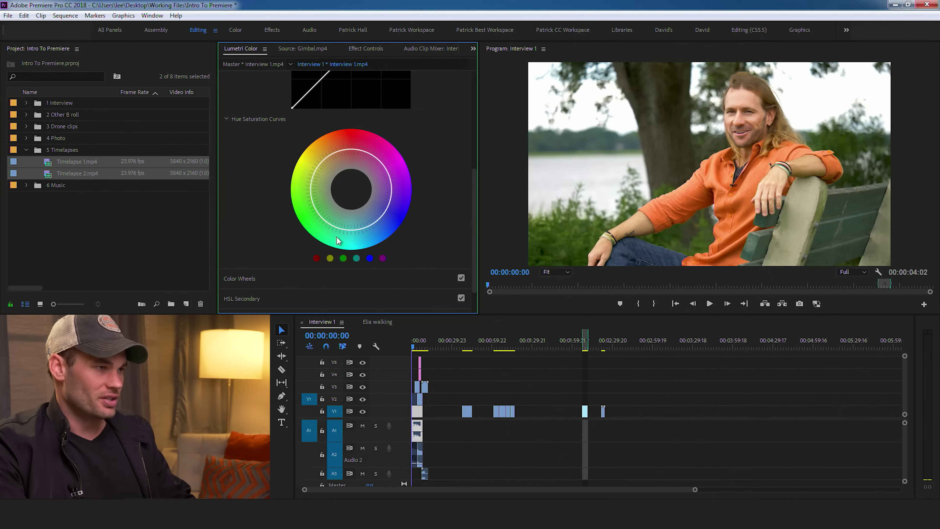
pyautogui.click(317, 258)
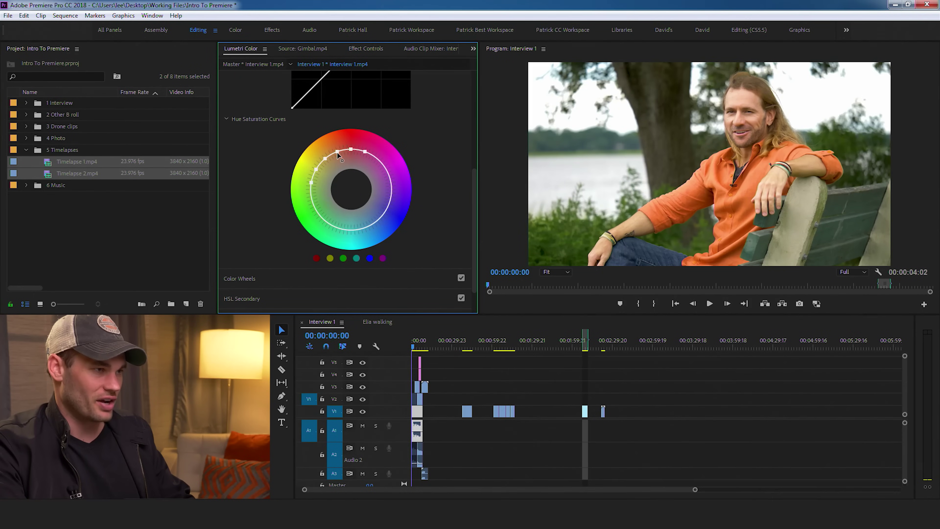
pyautogui.moveTo(338, 154)
pyautogui.mouseDown()
pyautogui.moveTo(346, 185)
pyautogui.moveTo(338, 157)
pyautogui.mouseUp()
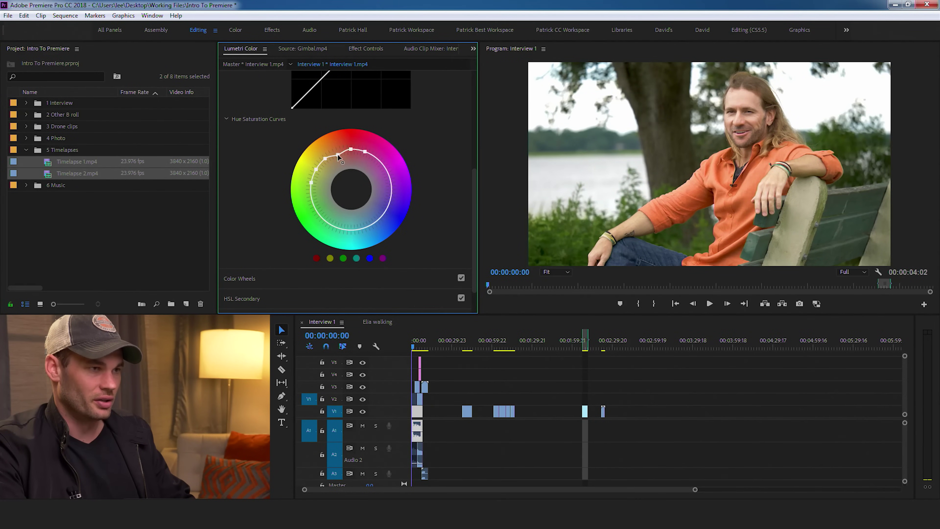
pyautogui.moveTo(337, 156); pyautogui.dragTo(338, 154)
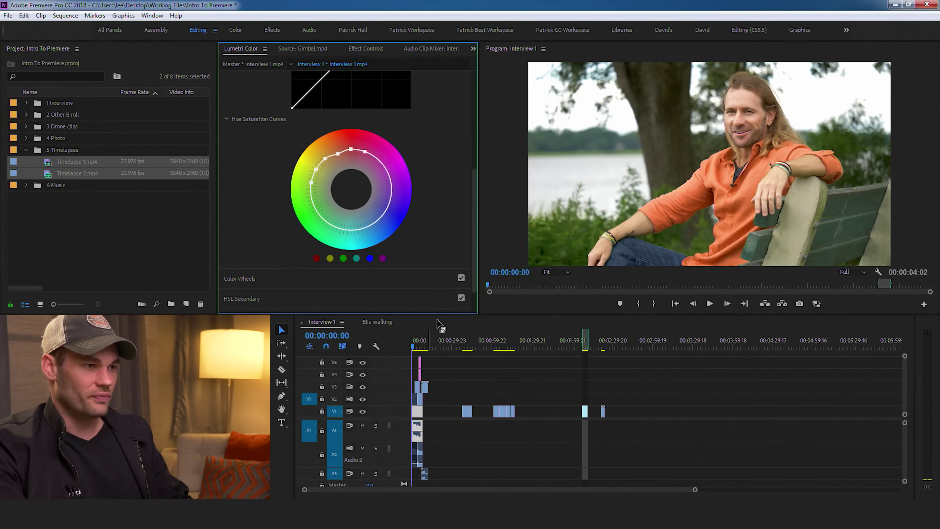
# - Collapse the Curves section and show the Interview 1 clip's Effect Controls
pyautogui.moveTo(476, 204); pyautogui.dragTo(477, 111)
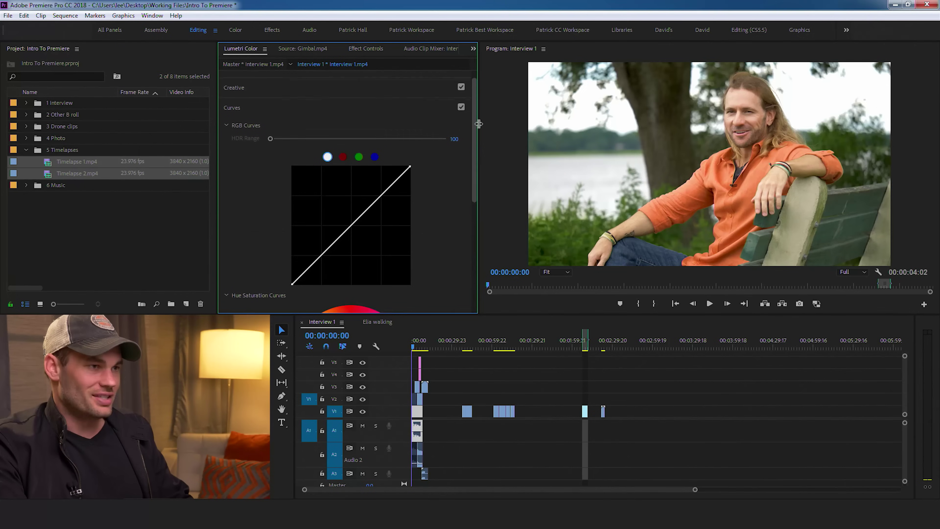
pyautogui.click(400, 101)
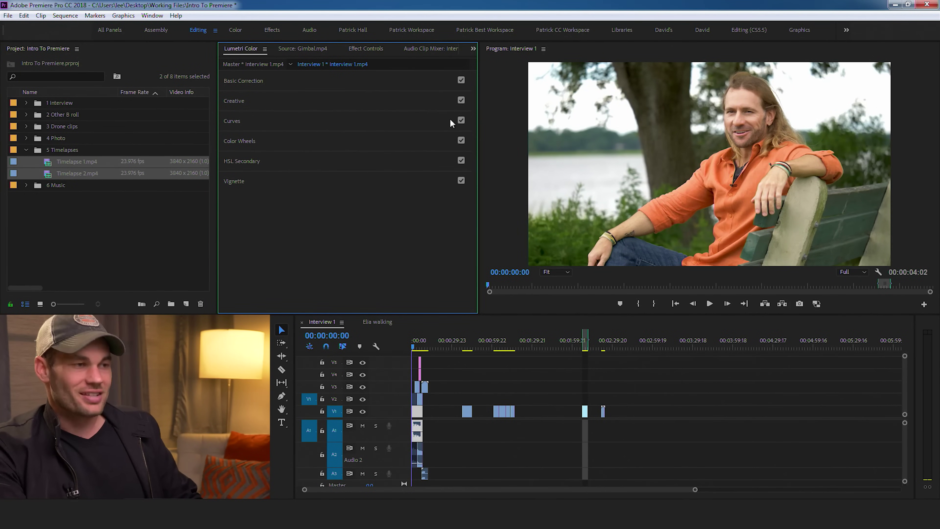
pyautogui.click(461, 140)
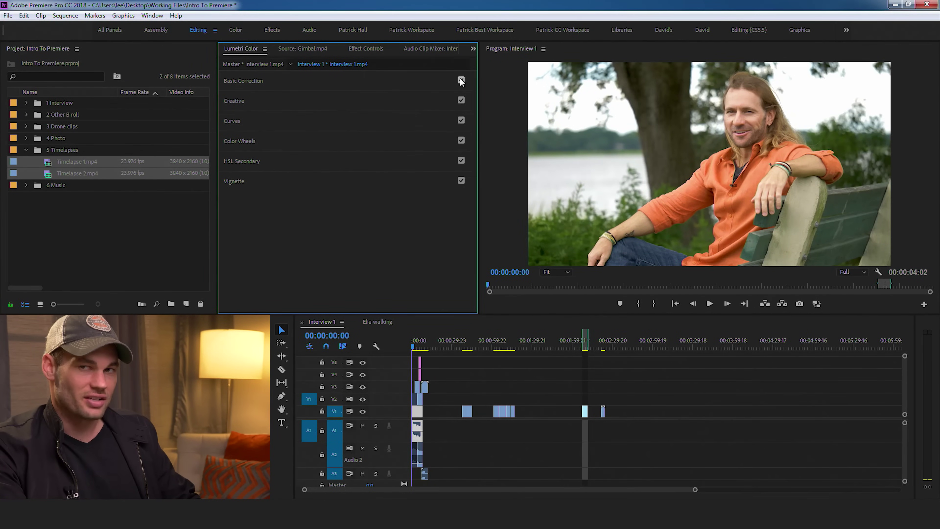
pyautogui.click(460, 121)
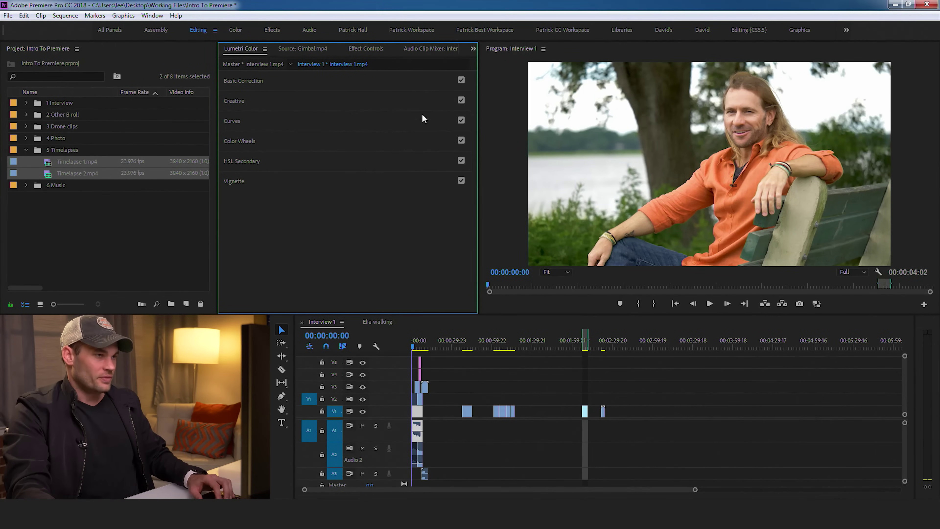
pyautogui.click(366, 50)
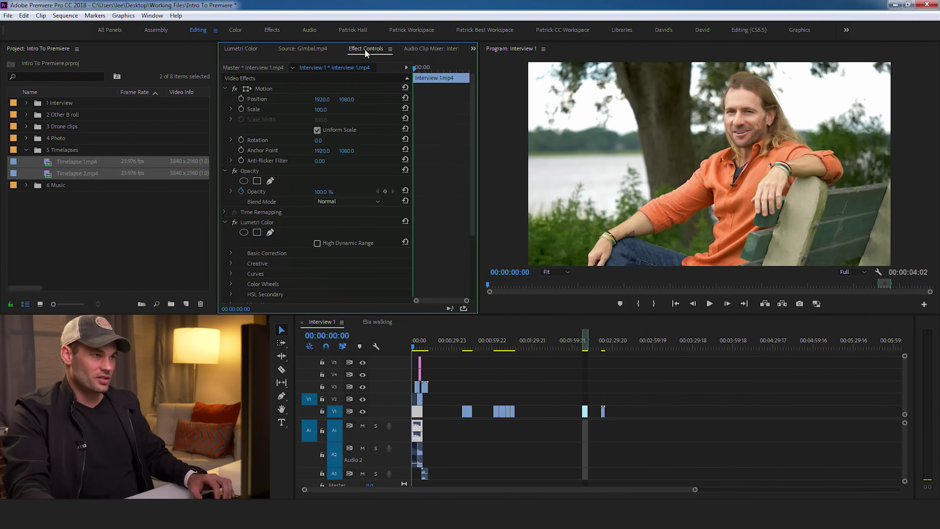
# - Try deleting the Lumetri Color effect from the Interview 1 clip and undo the deletion
pyautogui.click(272, 220)
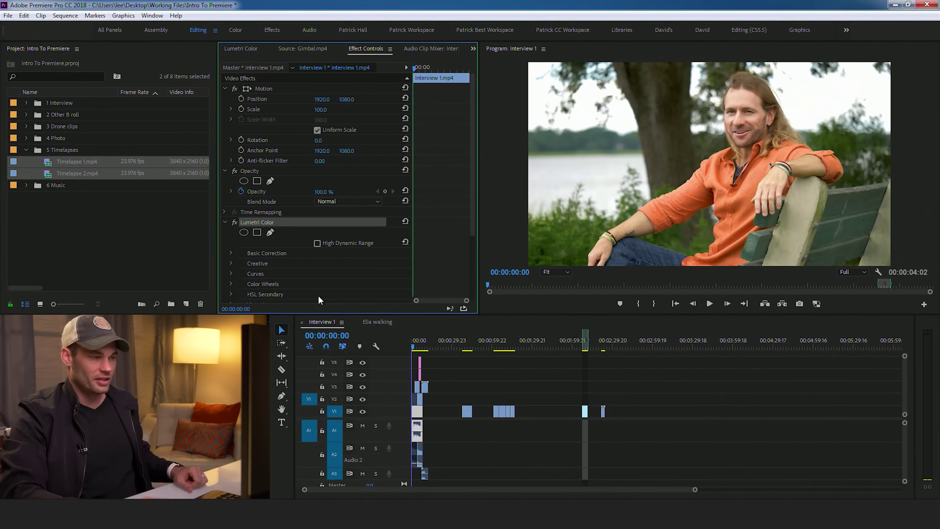
pyautogui.press('Delete')
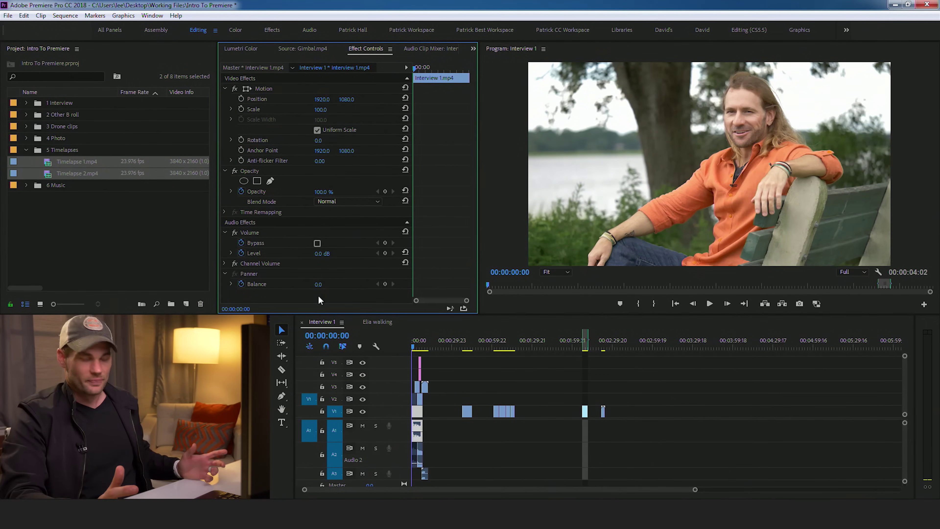
pyautogui.hotkey('ctrl', 'z')
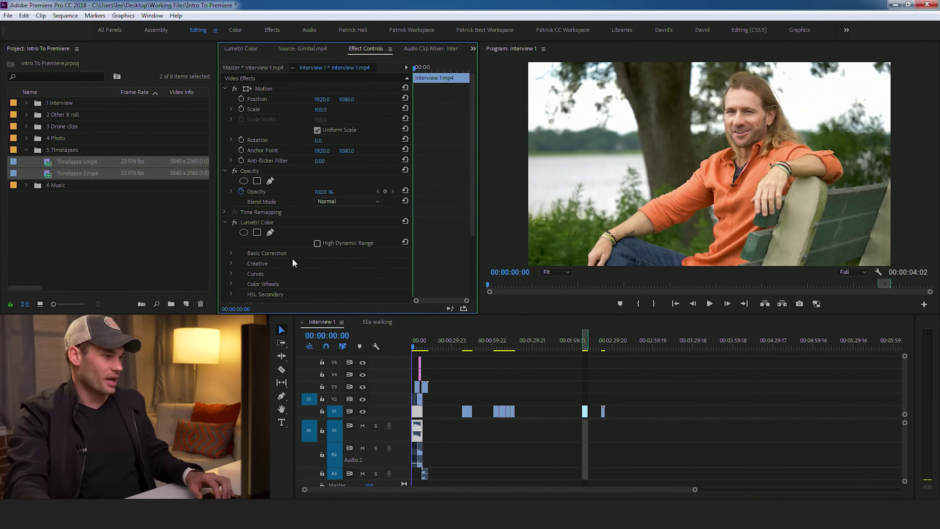
# - Copy the Lumetri Color effect from the Interview 1 clip
pyautogui.click(260, 224)
pyautogui.rightClick(264, 225)
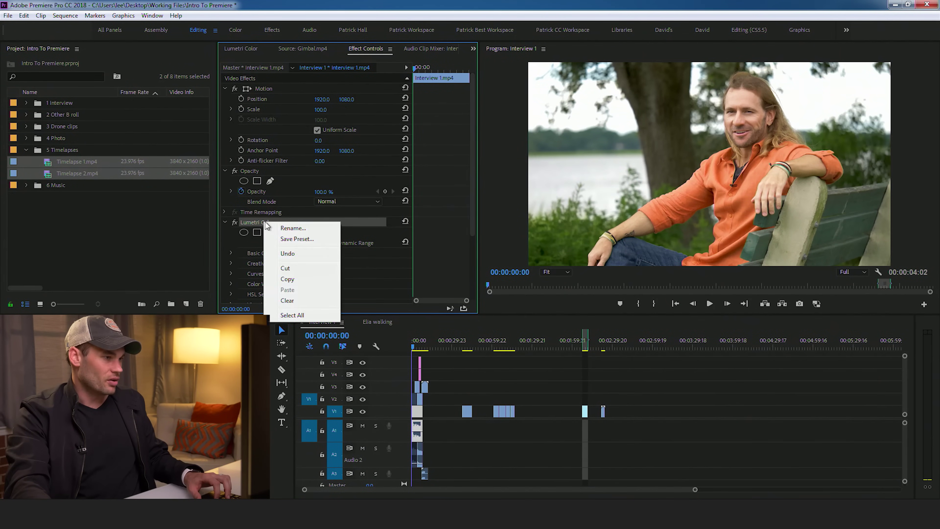
pyautogui.click(296, 281)
# - Move the playhead to 00:00:05:12 over the Interview 2 clip and hide video tracks V3, V4 and V5
pyautogui.moveTo(414, 348); pyautogui.dragTo(419, 347)
pyautogui.moveTo(695, 489); pyautogui.dragTo(388, 490)
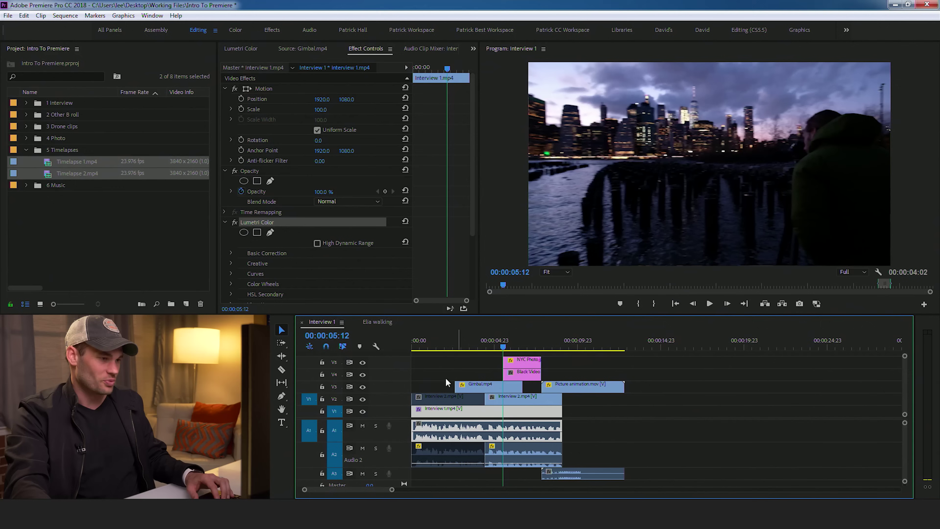
pyautogui.click(362, 387)
pyautogui.click(363, 363)
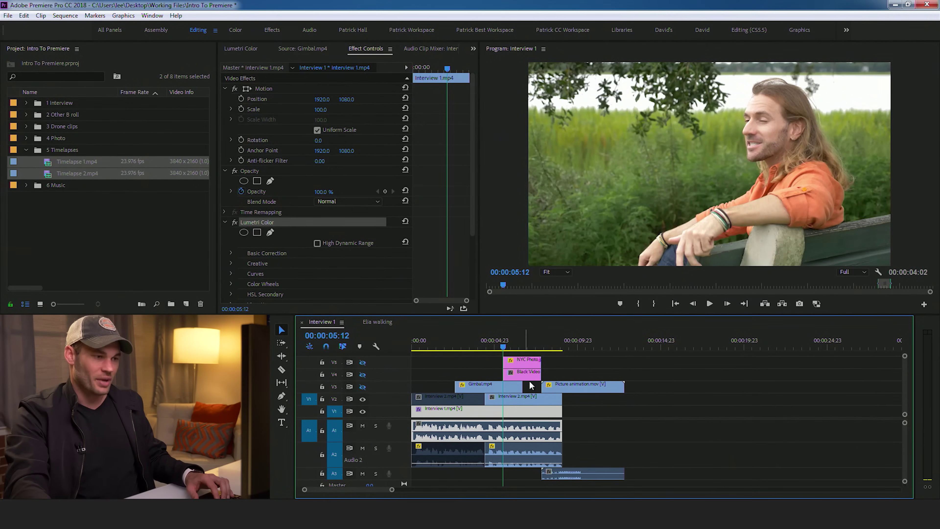
# - Paste the copied Lumetri Color effect onto the active Interview 2 clip on V2 and play the result briefly
pyautogui.click(516, 400)
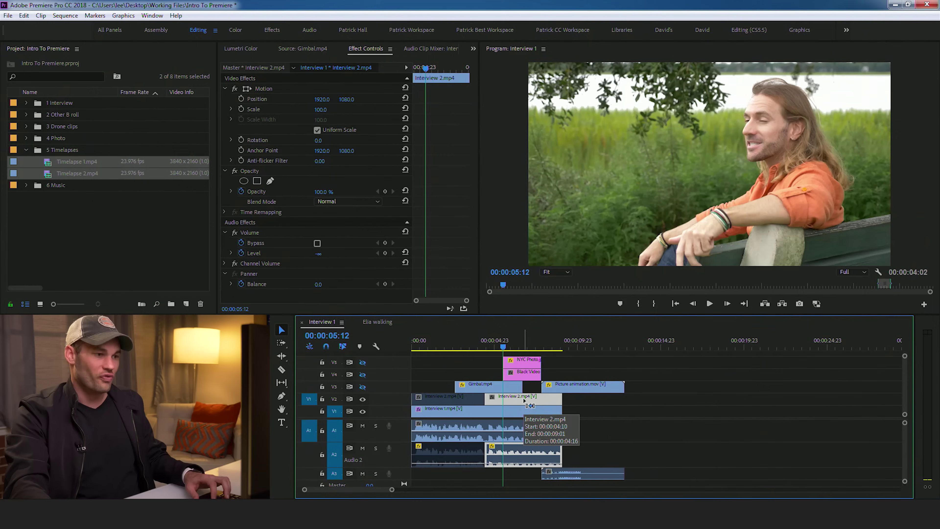
pyautogui.hotkey('ctrl', 'v')
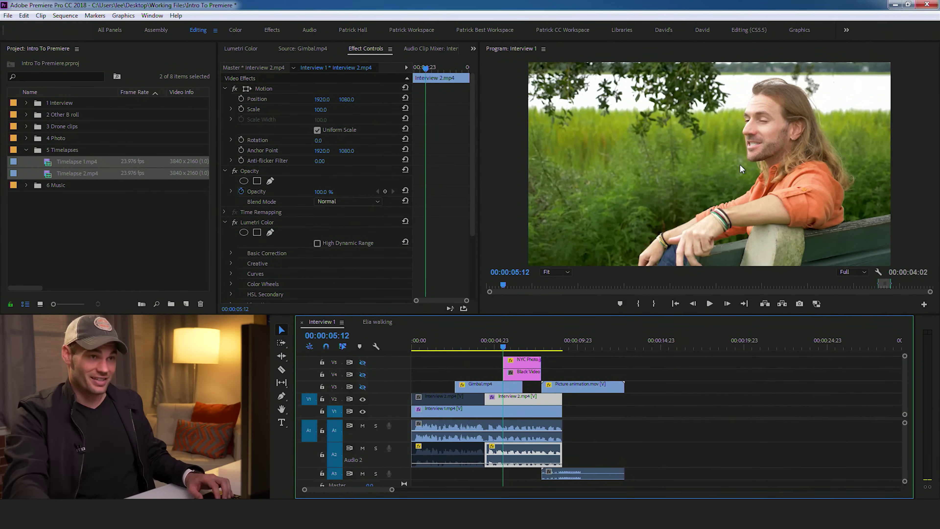
pyautogui.press('space')
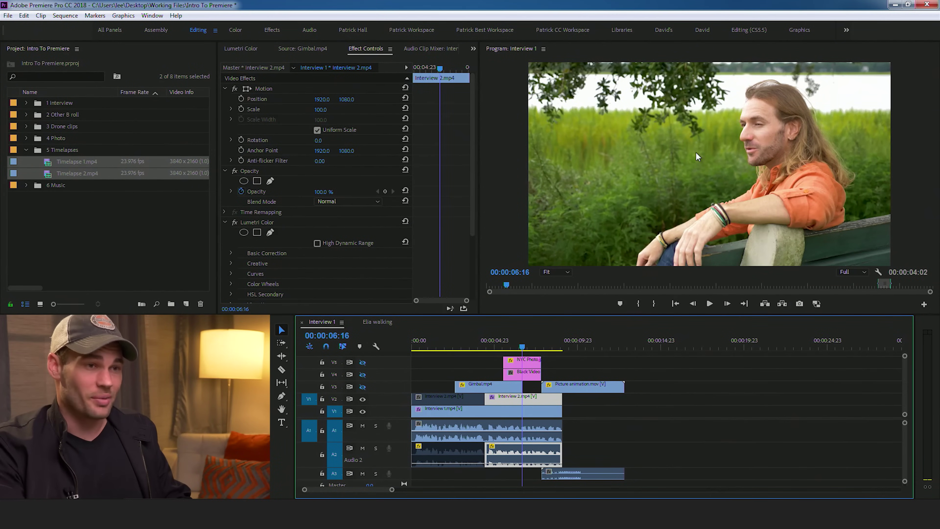
pyautogui.hotkey('ctrl', 's')
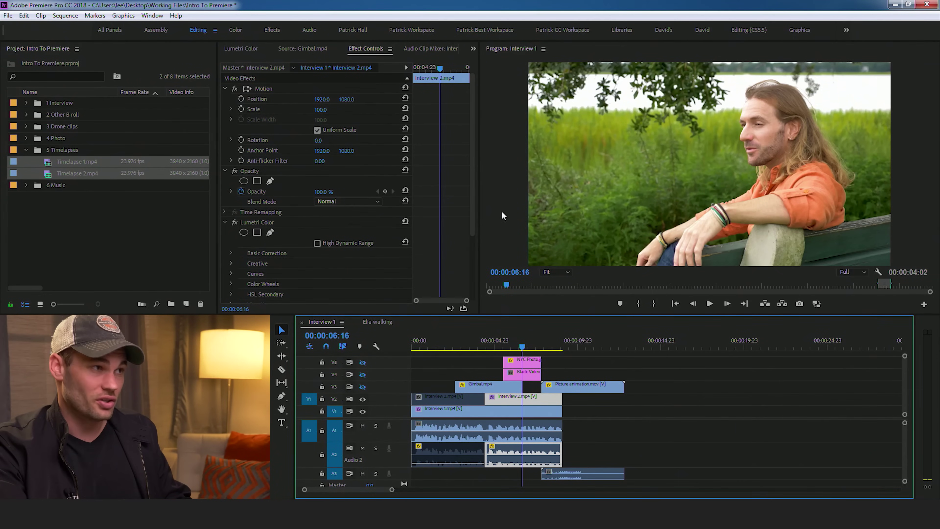
# - Adjust Interview 2's Basic Correction to Highlights 0.6 and Exposure -0.2, and preview the graded clip
pyautogui.click(240, 48)
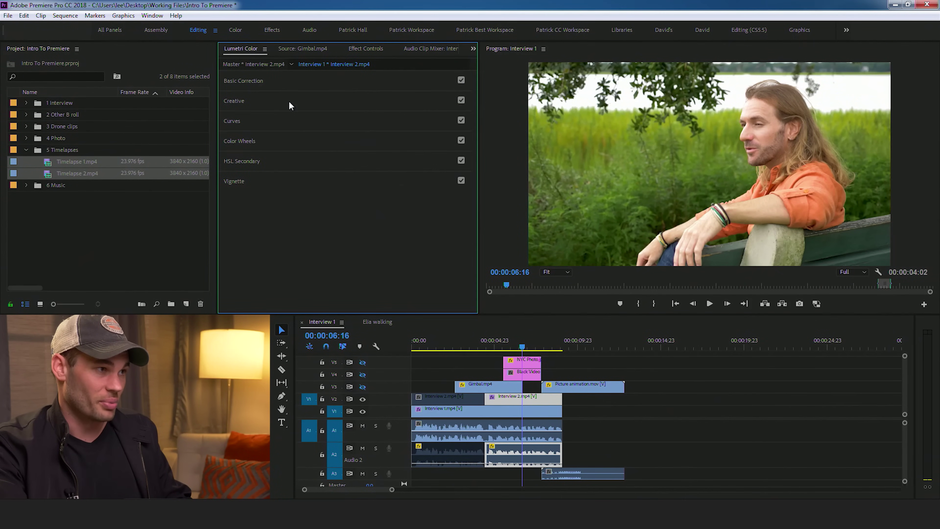
pyautogui.click(322, 82)
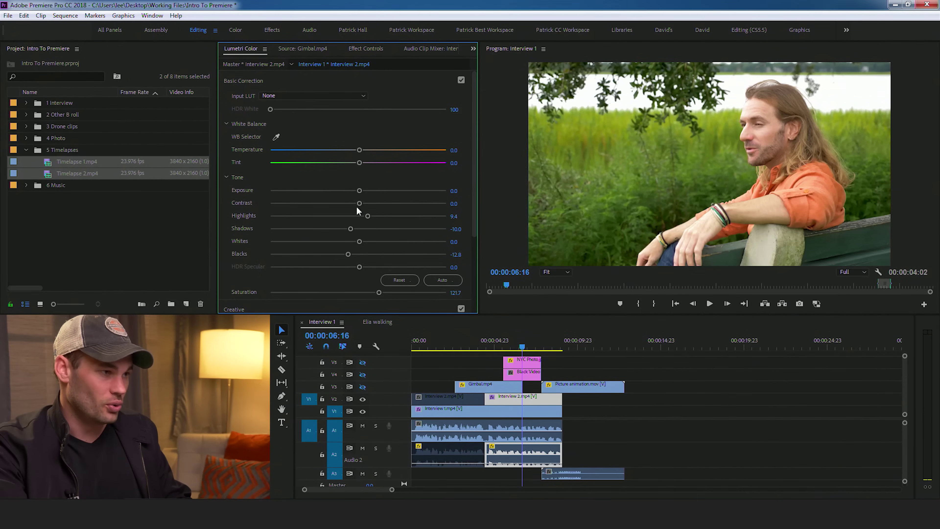
pyautogui.moveTo(366, 216); pyautogui.dragTo(357, 215)
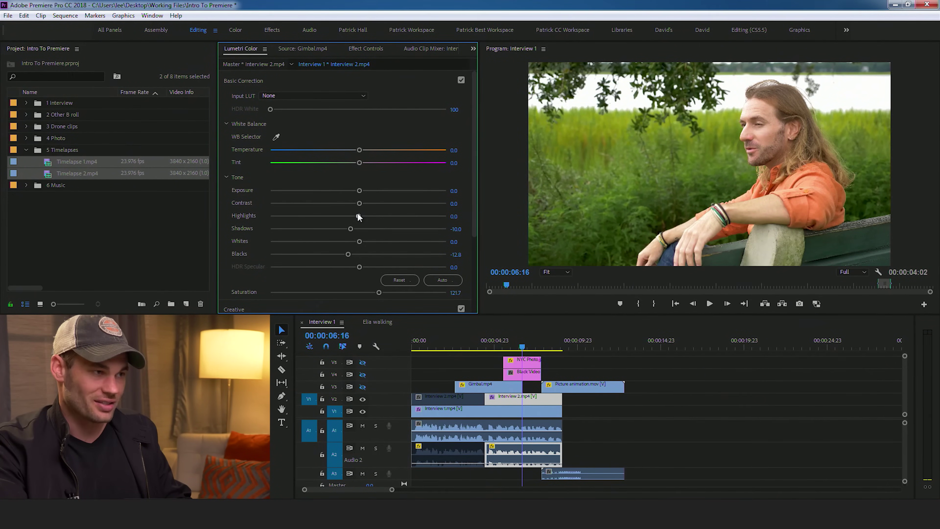
pyautogui.moveTo(359, 190); pyautogui.dragTo(355, 187)
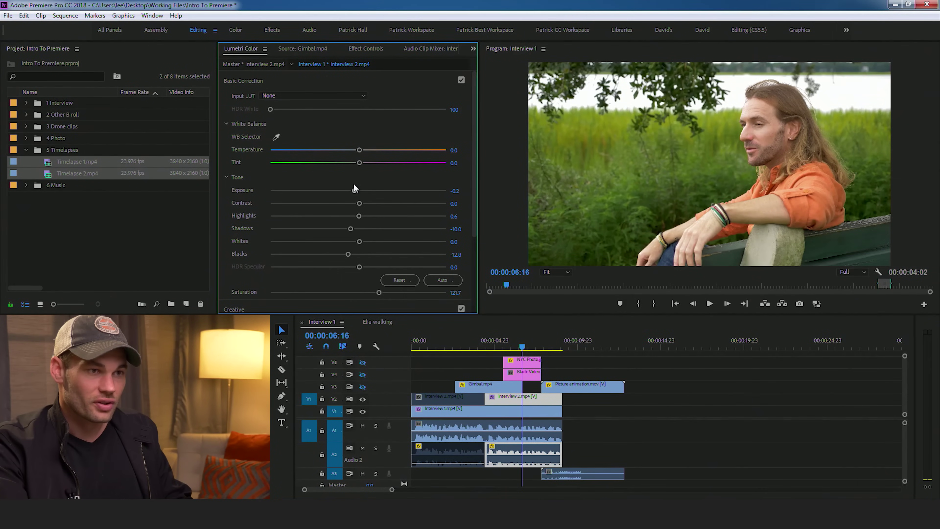
pyautogui.click(502, 356)
pyautogui.press('space')
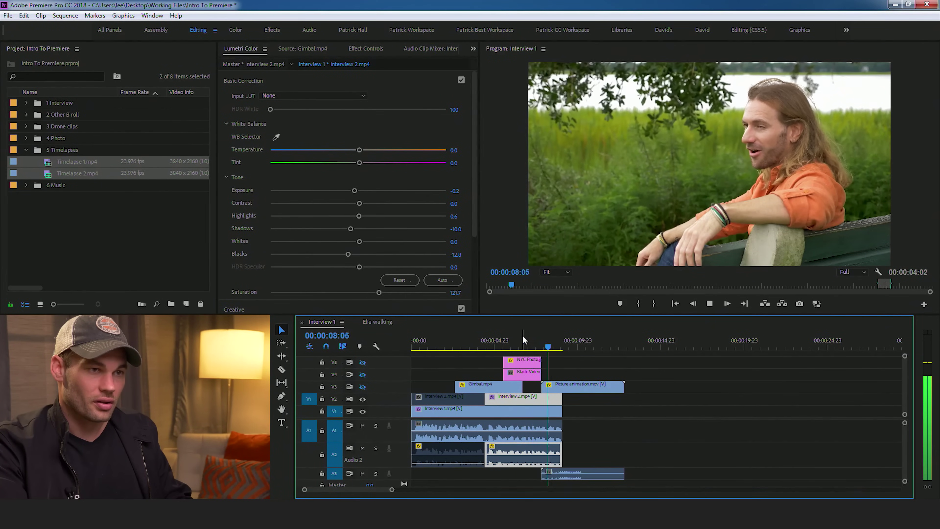
pyautogui.press('space')
# - Make video tracks V3, V4 and V5 visible again and move the playhead to the Drone 1 clip at 00:01:04:21
pyautogui.moveTo(545, 346)
pyautogui.mouseDown()
pyautogui.moveTo(587, 344)
pyautogui.moveTo(563, 344)
pyautogui.mouseUp()
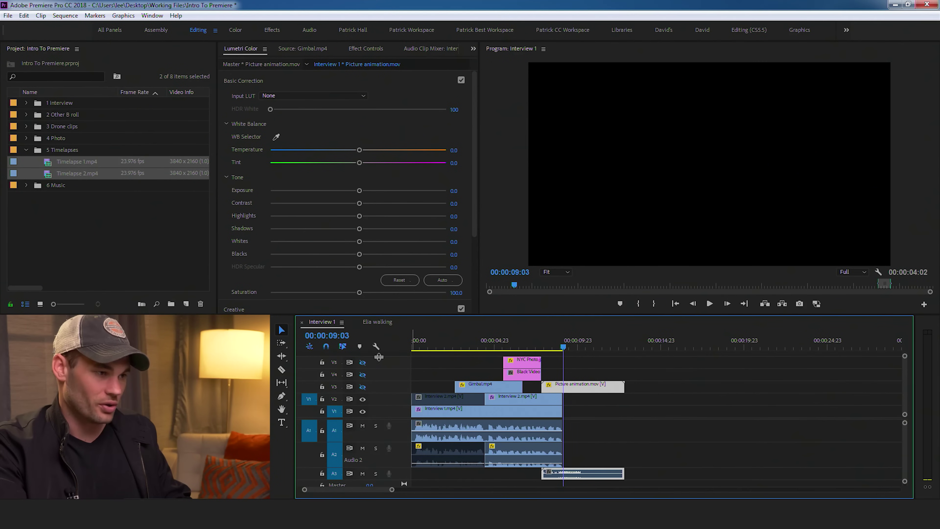
pyautogui.click(363, 386)
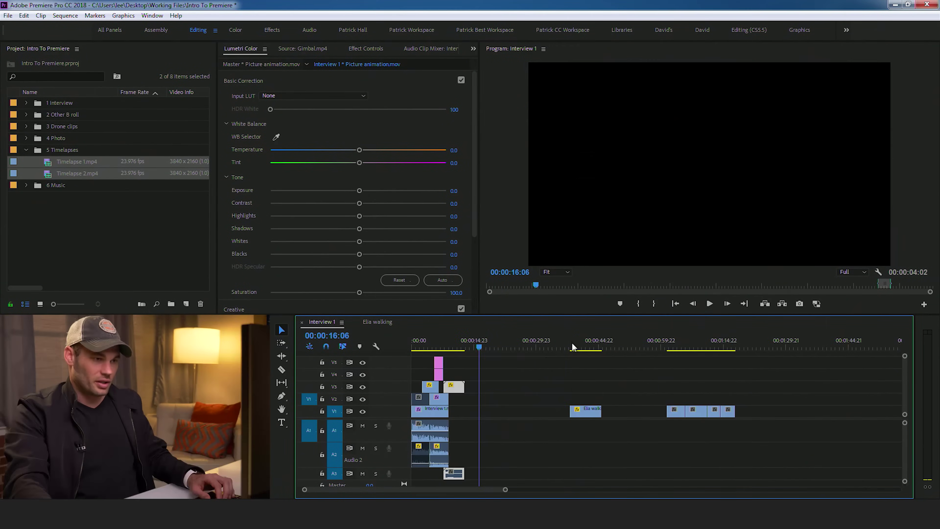
pyautogui.moveTo(572, 341); pyautogui.dragTo(683, 322)
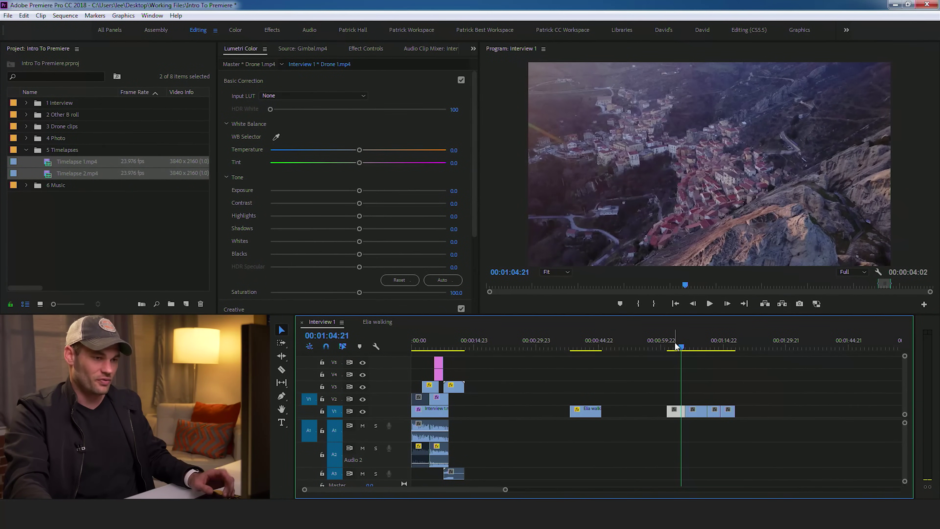
# - Grade the Drone 1 clip with Blacks -2.8, Shadows -8.9, Highlights 43.3 and Saturation 119.4
pyautogui.click(670, 382)
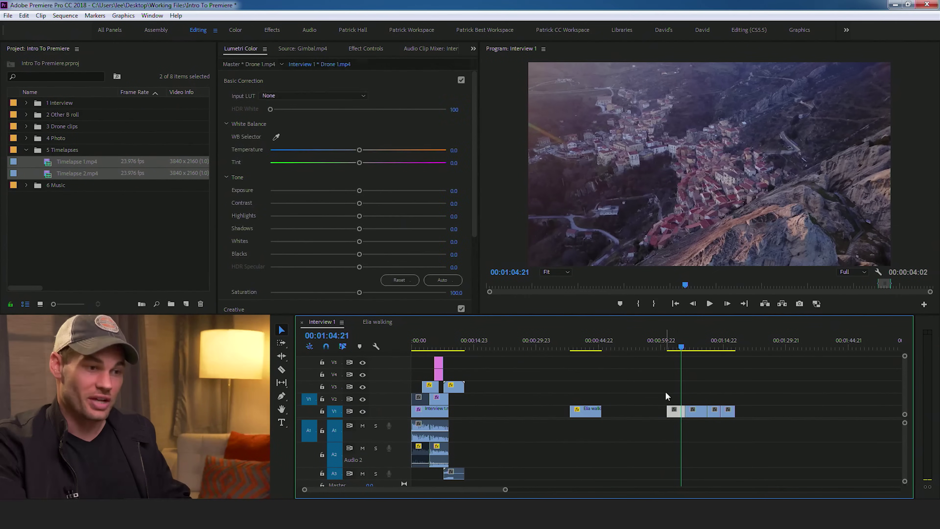
pyautogui.click(677, 412)
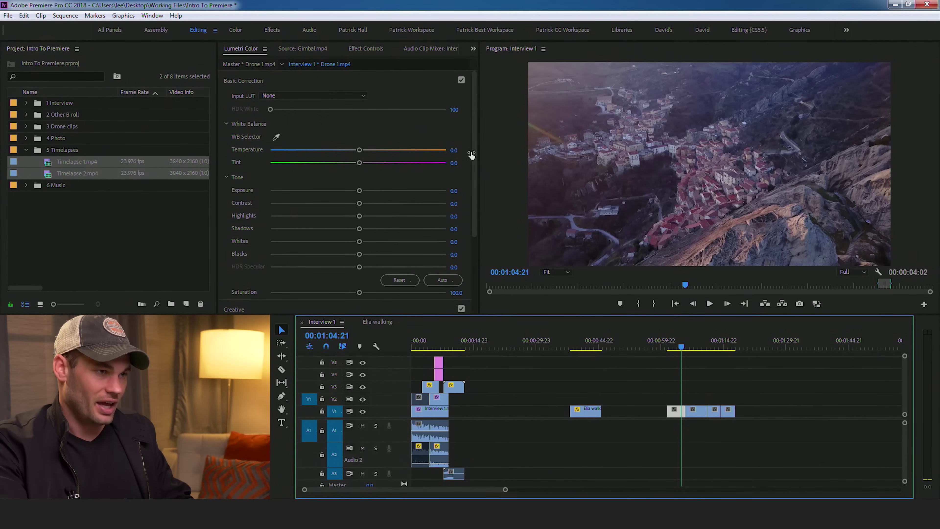
pyautogui.moveTo(474, 168); pyautogui.dragTo(477, 191)
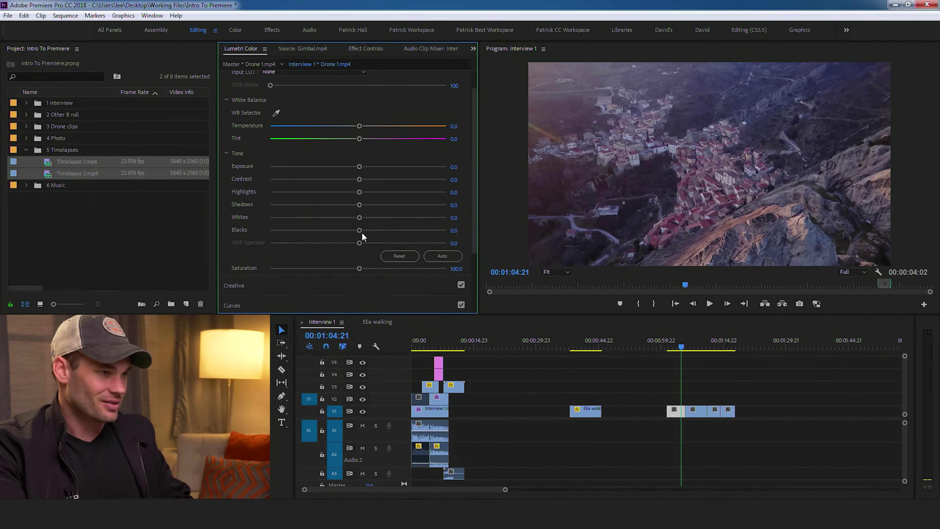
pyautogui.moveTo(356, 230); pyautogui.dragTo(354, 204)
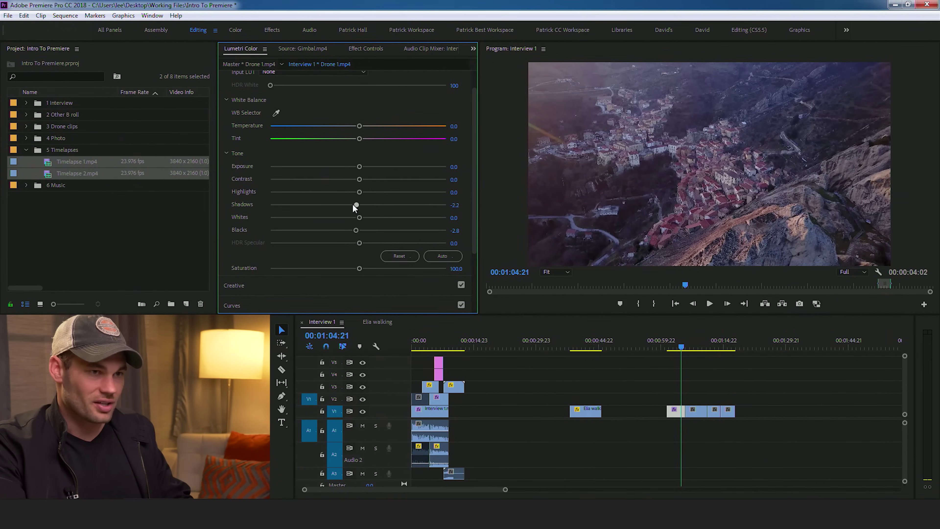
pyautogui.moveTo(359, 192); pyautogui.dragTo(401, 185)
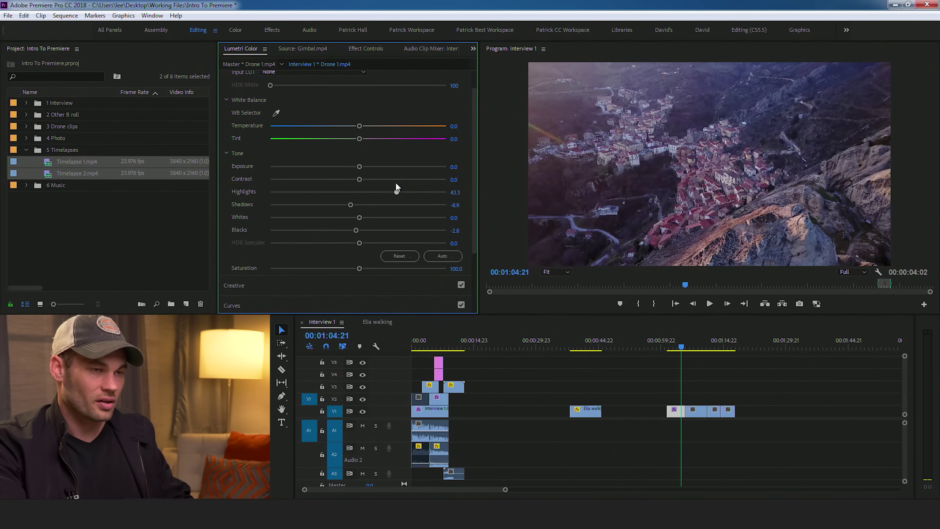
pyautogui.scroll(-1, 474, 209)
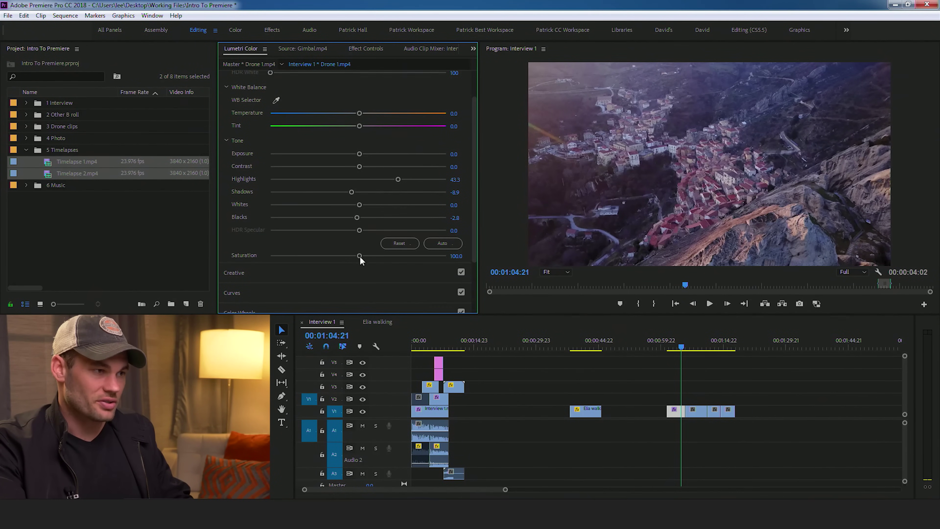
pyautogui.moveTo(360, 256); pyautogui.dragTo(375, 252)
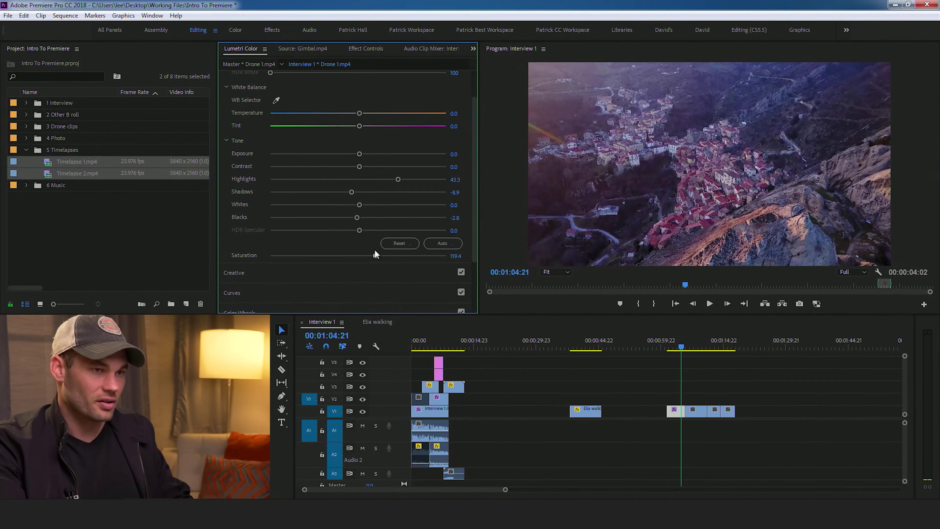
# - Play the graded Drone 1 clip from its start and park the playhead at 00:01:03:06
pyautogui.click(667, 349)
pyautogui.press('space')
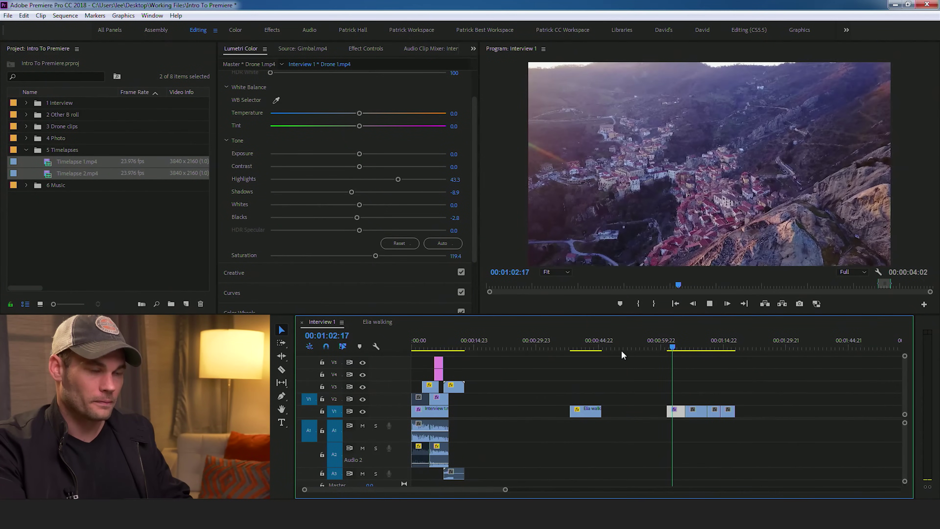
pyautogui.press('space')
pyautogui.click(675, 344)
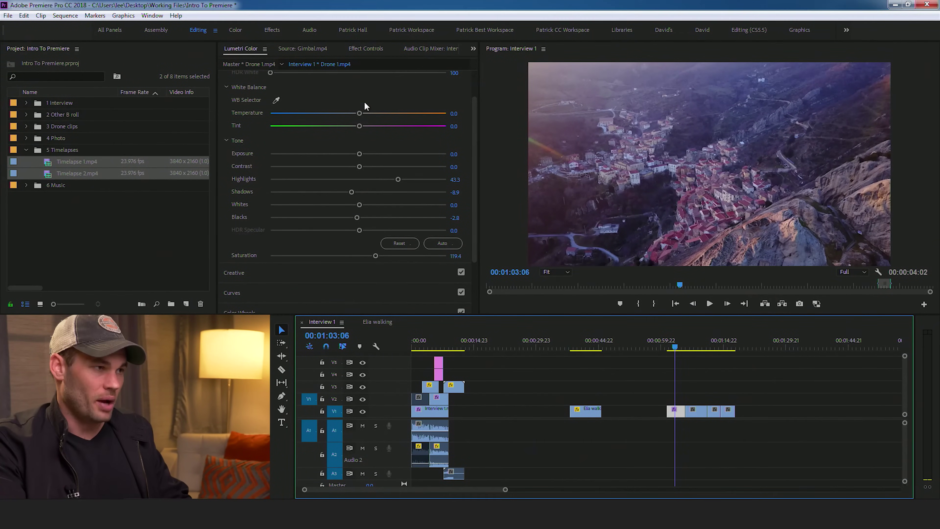
# - Try a cooler white balance on Drone 1, settle on Temperature 35.6, and play the sequence from that clip
pyautogui.moveTo(360, 114); pyautogui.dragTo(328, 114)
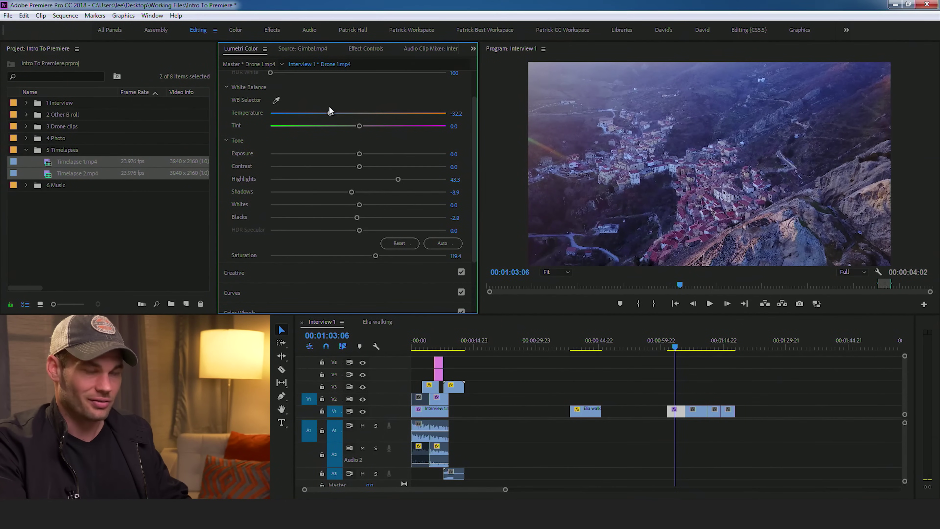
pyautogui.moveTo(329, 112); pyautogui.dragTo(389, 86)
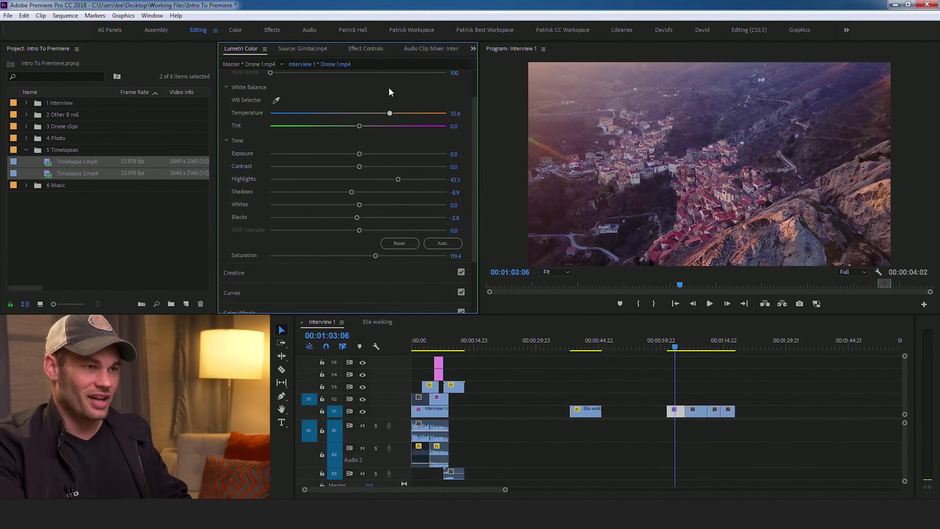
pyautogui.click(671, 347)
pyautogui.press('space')
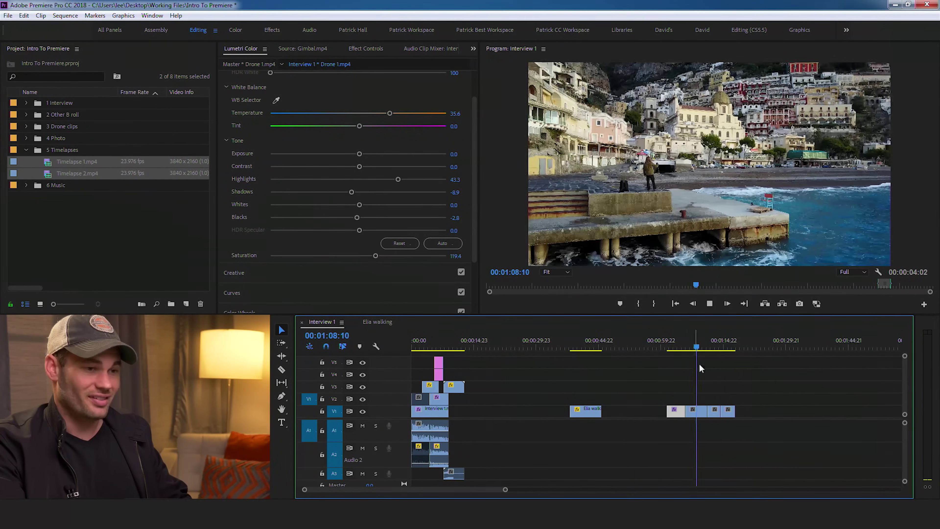
# - Raise the Drone 2 clip's Saturation to 117.8, stop playback at 00:01:12:12 on Drone 3, and clear the selection
pyautogui.click(696, 409)
pyautogui.moveTo(359, 255)
pyautogui.mouseDown()
pyautogui.moveTo(381, 256)
pyautogui.moveTo(373, 256)
pyautogui.mouseUp()
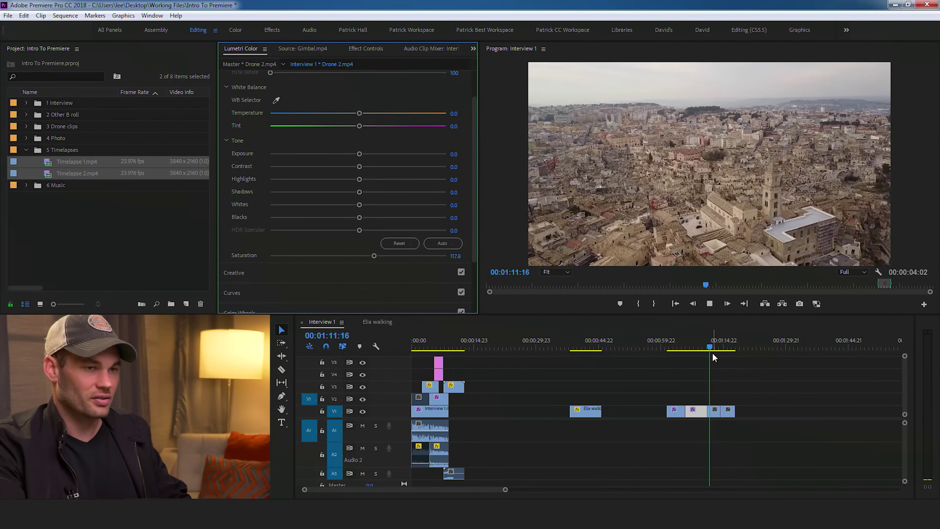
pyautogui.press('space')
pyautogui.click(706, 382)
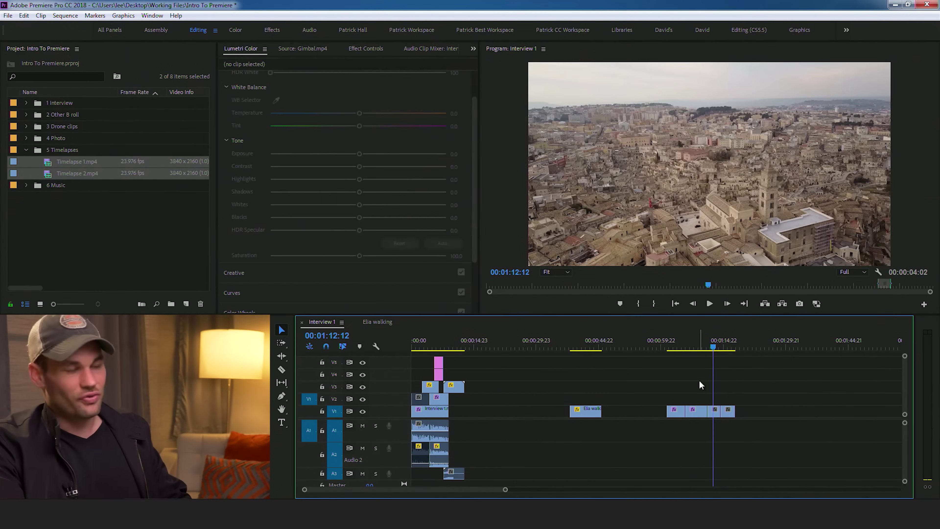
# - Grade the Drone 3 clip with Saturation 118.5, Blacks -11.7 and Highlights 16.1
pyautogui.click(713, 415)
pyautogui.moveTo(360, 256)
pyautogui.mouseDown()
pyautogui.moveTo(385, 254)
pyautogui.moveTo(377, 256)
pyautogui.mouseUp()
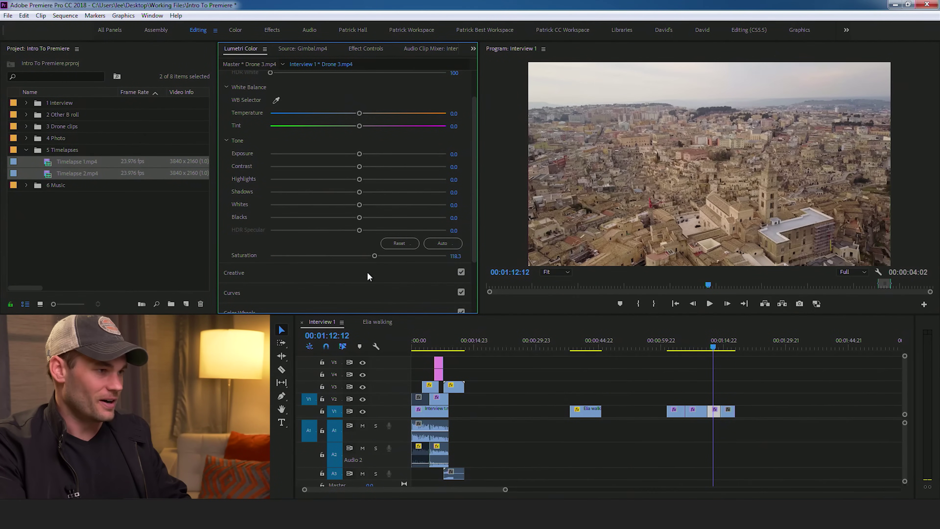
pyautogui.moveTo(358, 217); pyautogui.dragTo(351, 218)
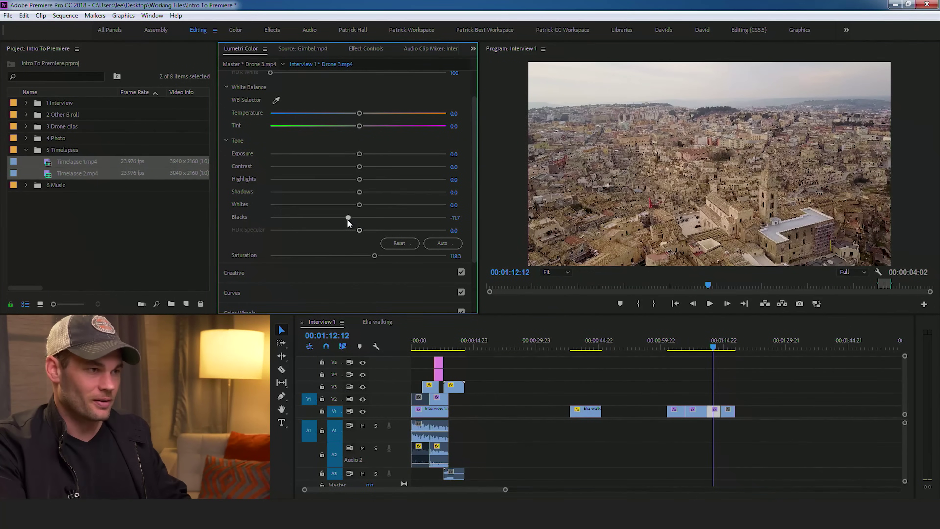
pyautogui.moveTo(359, 179); pyautogui.dragTo(377, 180)
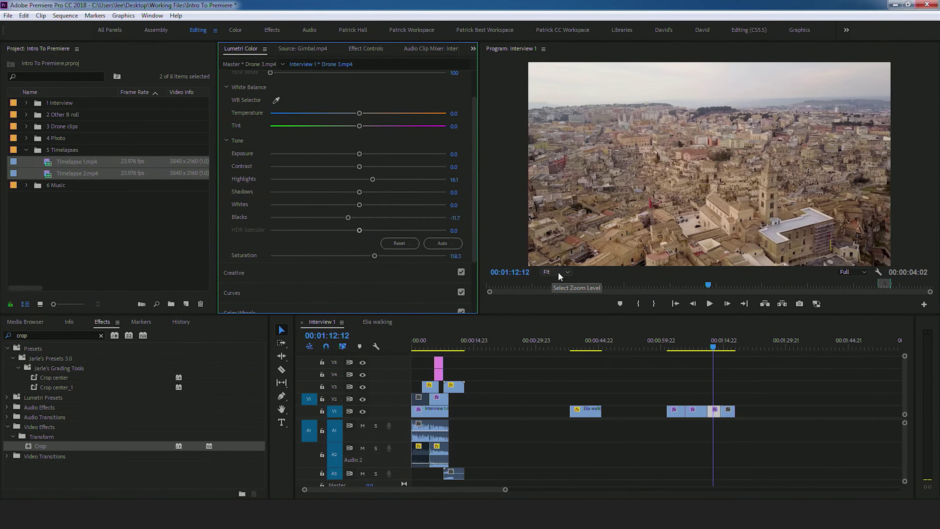
# - Enlarge the program preview area and magnify the Drone 3 image to 100% to inspect building detail
pyautogui.click(517, 317)
pyautogui.moveTo(515, 314); pyautogui.dragTo(515, 337)
pyautogui.click(558, 297)
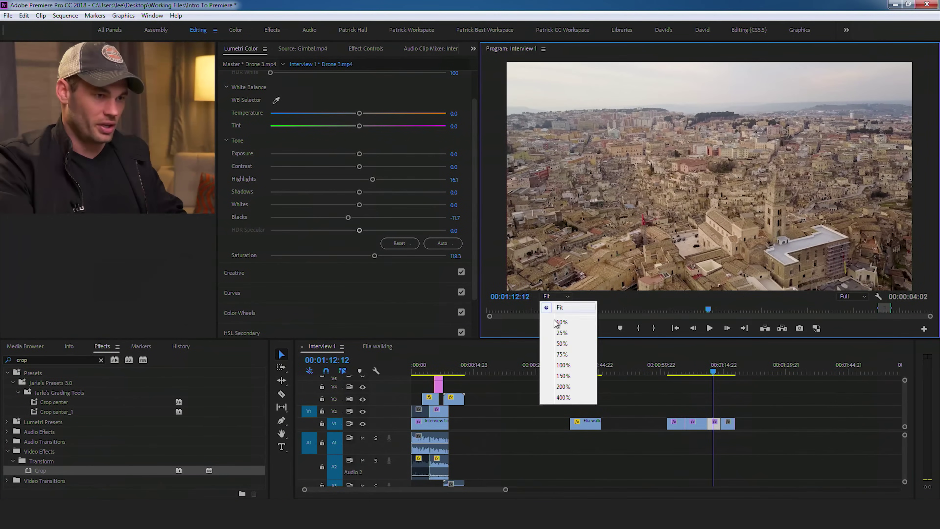
pyautogui.click(563, 365)
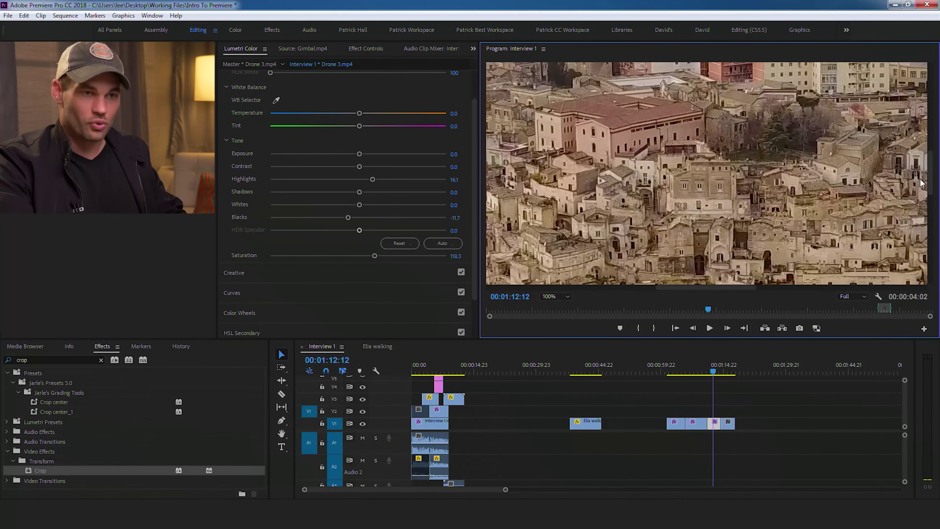
pyautogui.moveTo(930, 174)
pyautogui.mouseDown()
pyautogui.moveTo(933, 222)
pyautogui.moveTo(938, 152)
pyautogui.moveTo(938, 171)
pyautogui.moveTo(923, 169)
pyautogui.mouseUp()
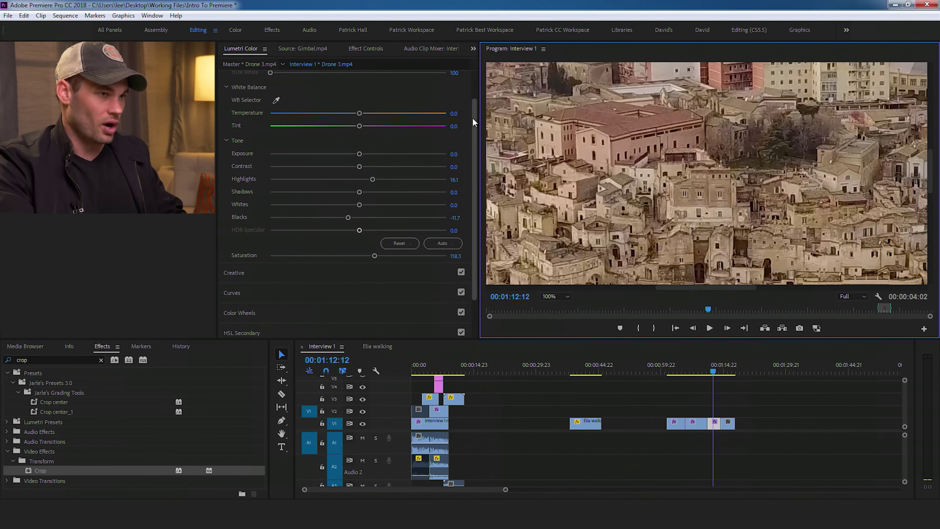
# - Collapse Basic Correction and set Sharpen to 5.6 in the Creative adjustments of Drone 3
pyautogui.moveTo(472, 118); pyautogui.dragTo(477, 88)
pyautogui.click(352, 78)
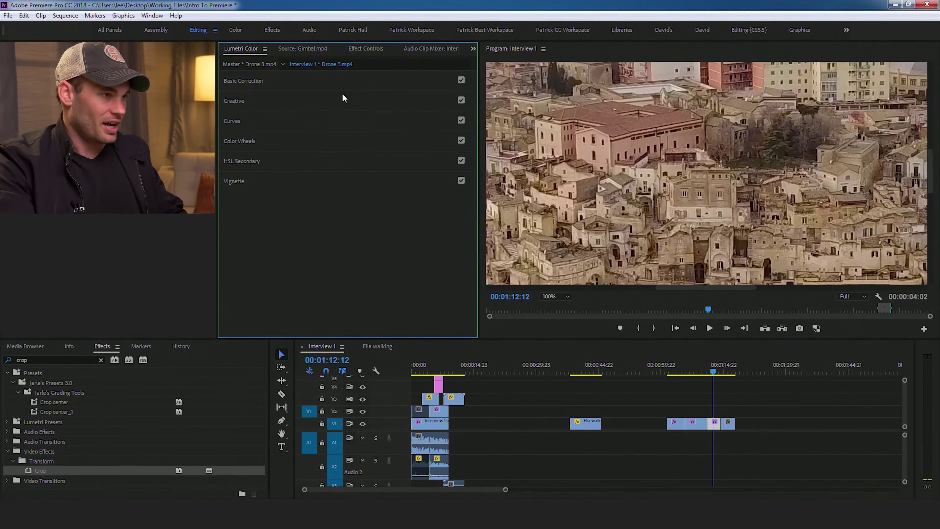
pyautogui.click(266, 102)
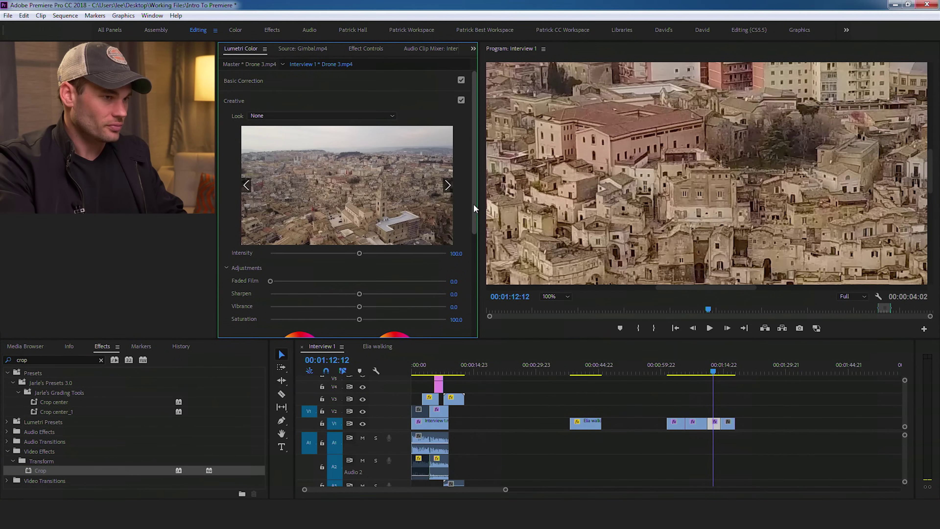
pyautogui.scroll(-3, 473, 208)
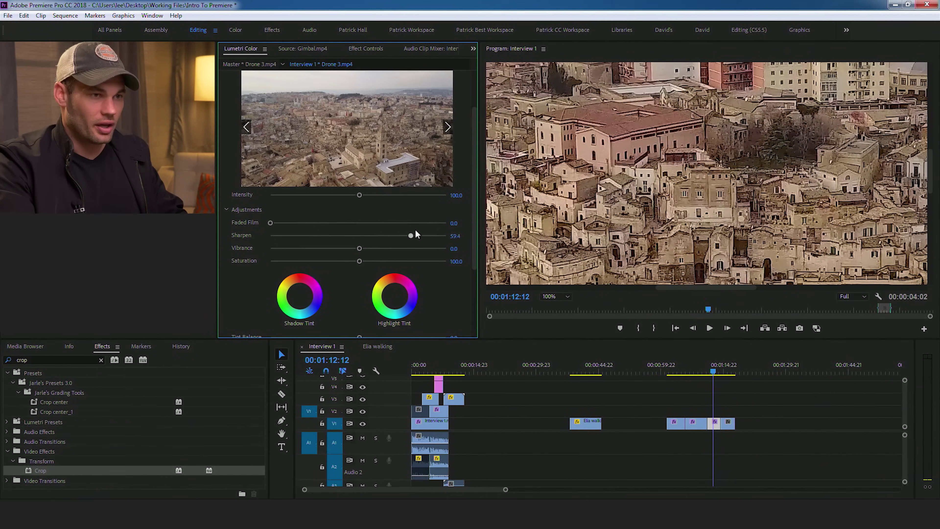
pyautogui.moveTo(364, 231)
pyautogui.mouseDown()
pyautogui.moveTo(384, 232)
pyautogui.moveTo(359, 238)
pyautogui.moveTo(367, 236)
pyautogui.mouseUp()
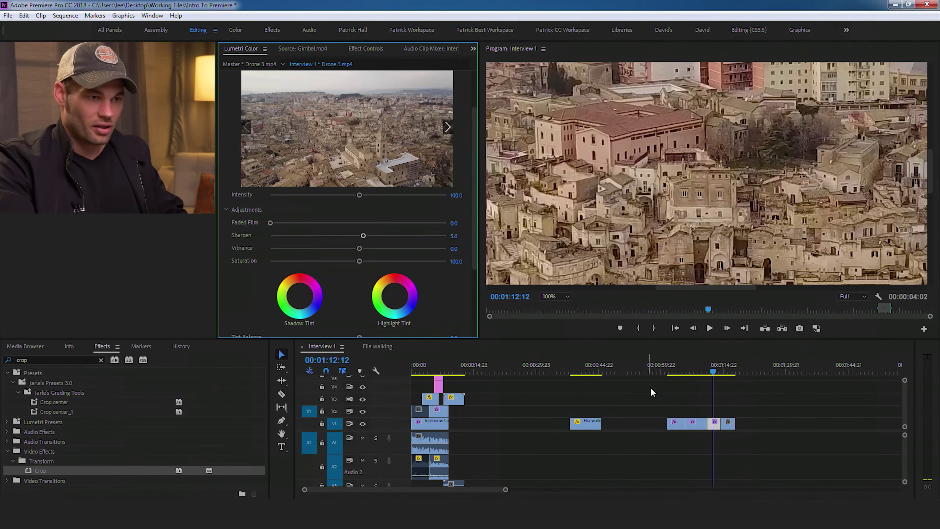
# - Return the program preview to Fit and play back the Drone 3 and Drone 4 clips
pyautogui.click(706, 392)
pyautogui.click(564, 296)
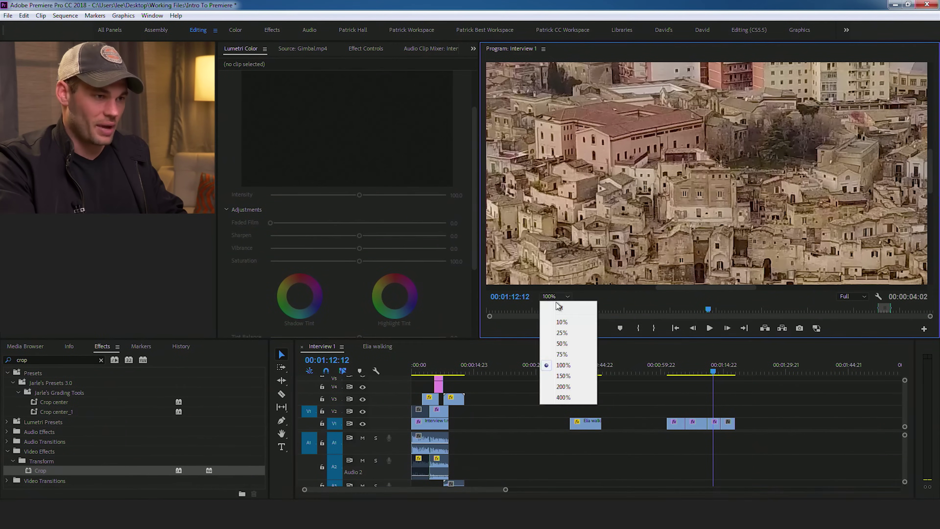
pyautogui.click(555, 308)
pyautogui.click(726, 365)
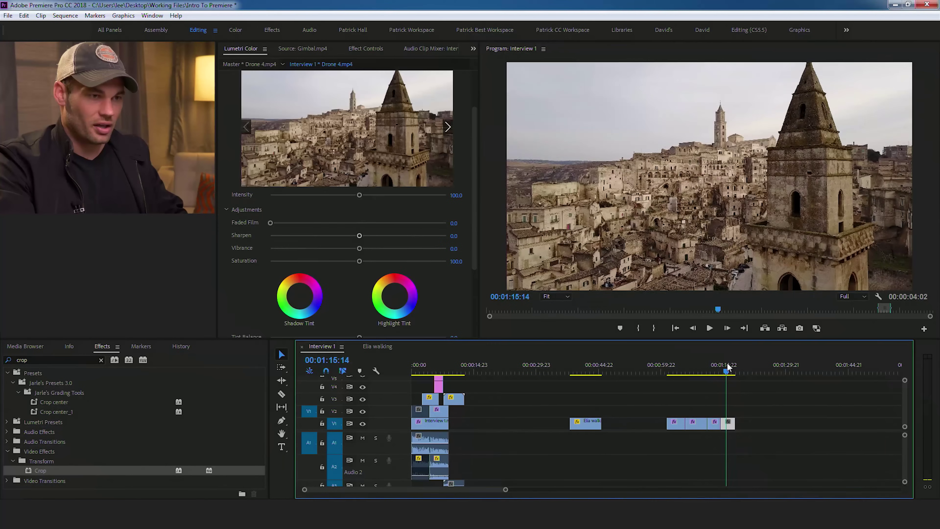
pyautogui.moveTo(726, 374); pyautogui.dragTo(720, 370)
pyautogui.press('space')
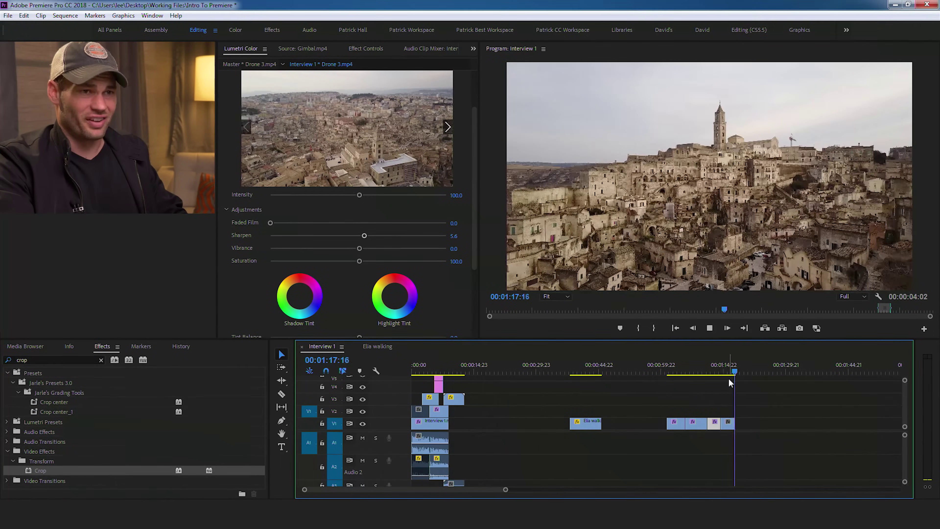
pyautogui.click(724, 372)
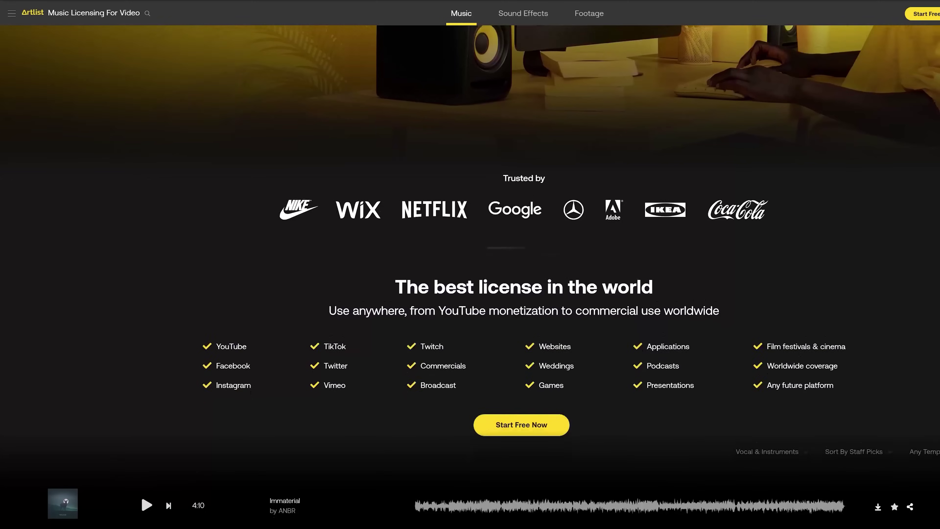
# - Browse the Artlist music catalogue and audition different parts of the tracks Sleepless Journey and PUNK'D
pyautogui.scroll(-4, 470, 255)
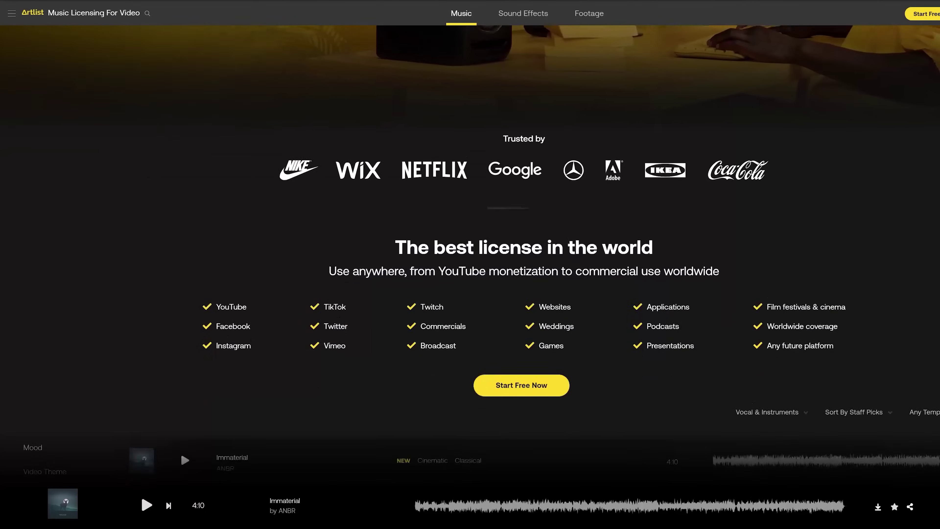
pyautogui.scroll(-4, 470, 256)
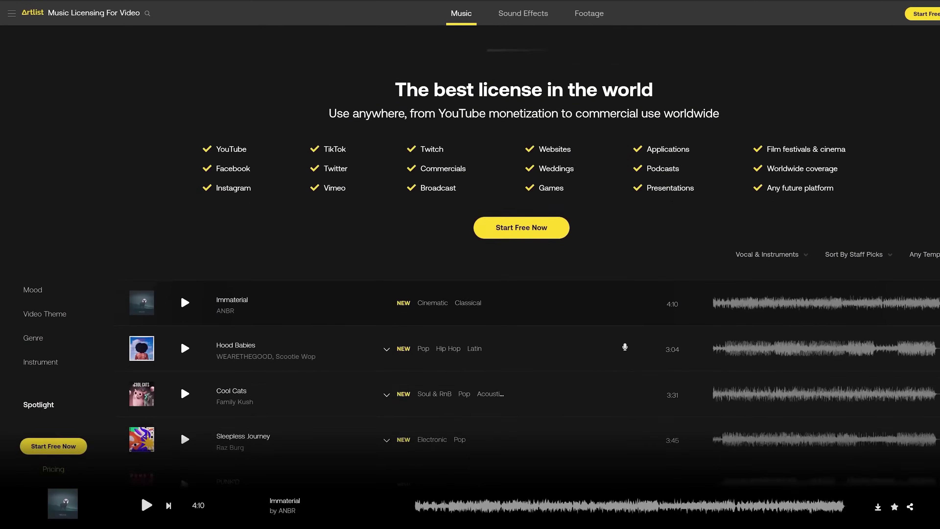
pyautogui.scroll(-4, 470, 256)
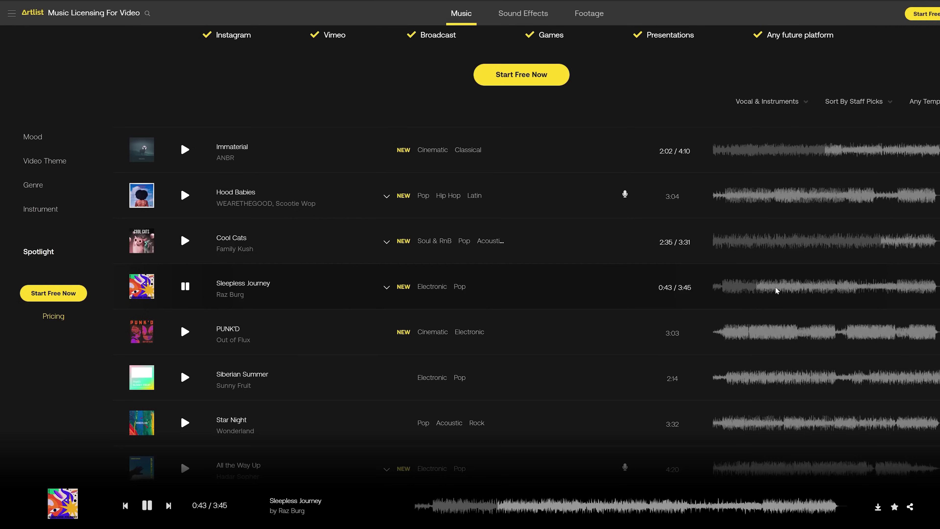
pyautogui.click(801, 289)
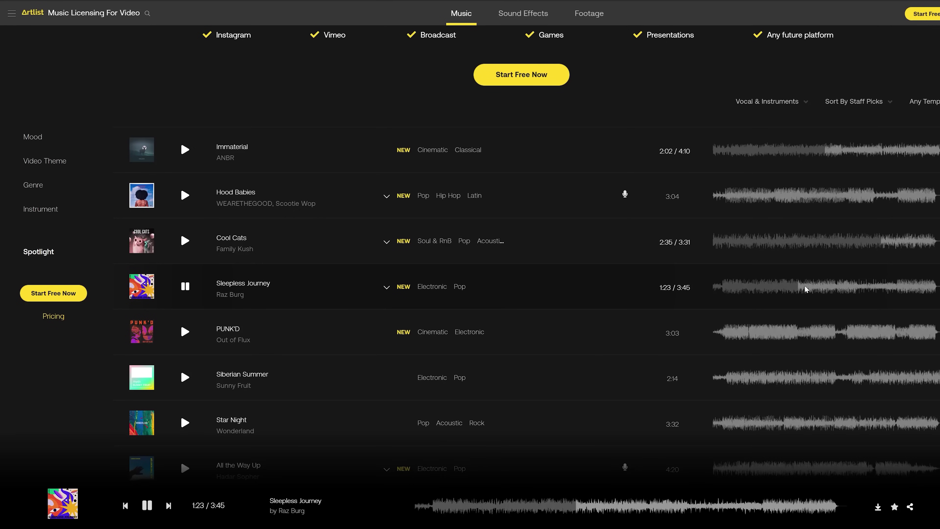
pyautogui.click(186, 332)
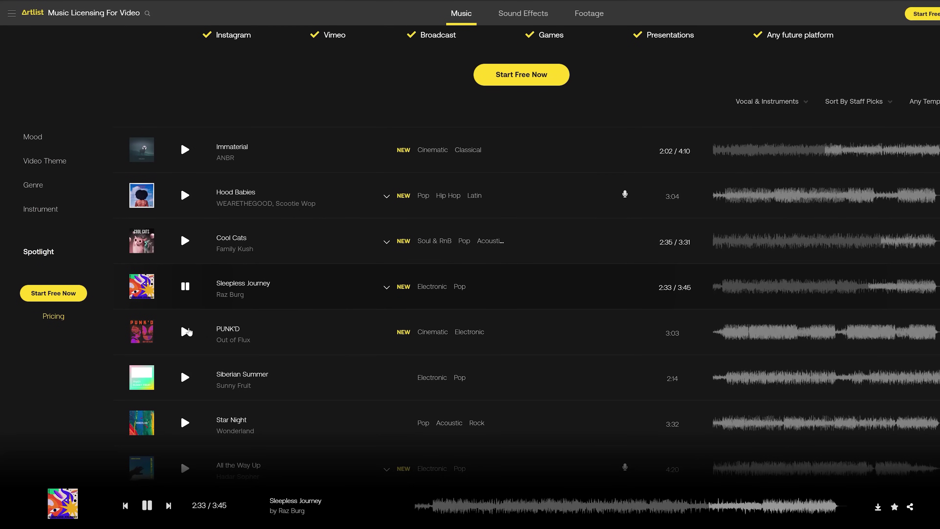
pyautogui.click(764, 335)
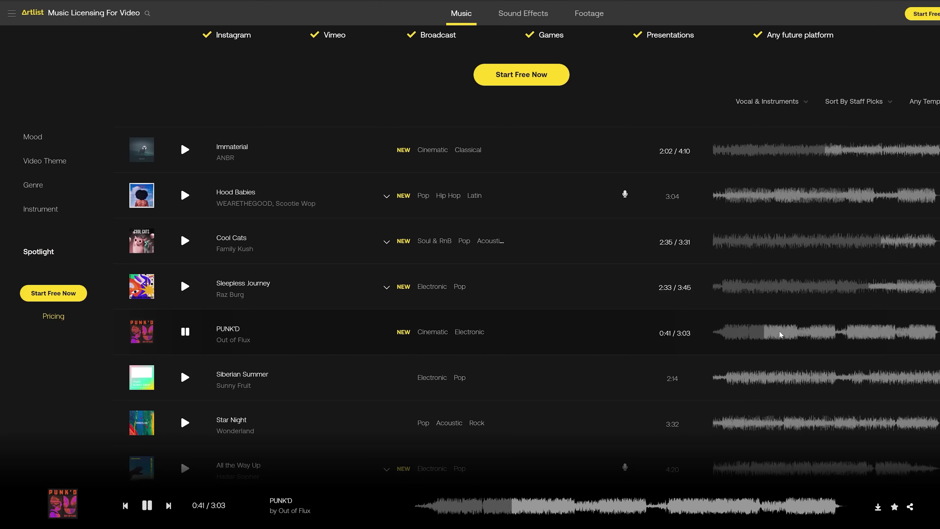
pyautogui.click(824, 335)
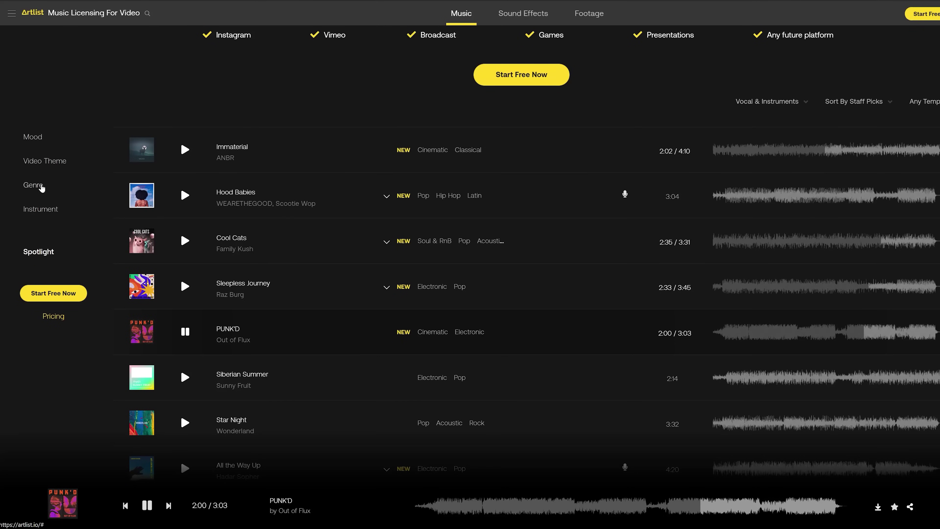
# - Filter the music catalogue by the Food video theme and look through the matching tracks
pyautogui.click(43, 161)
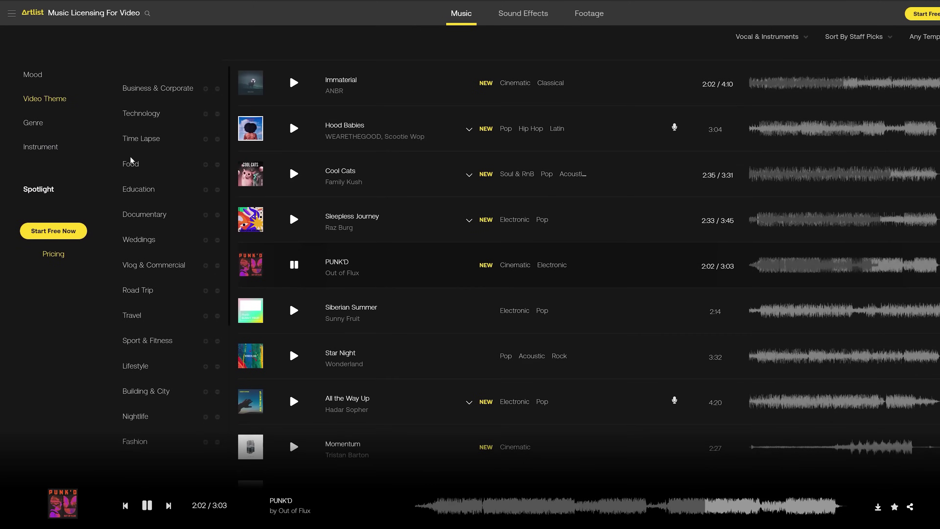
pyautogui.click(138, 167)
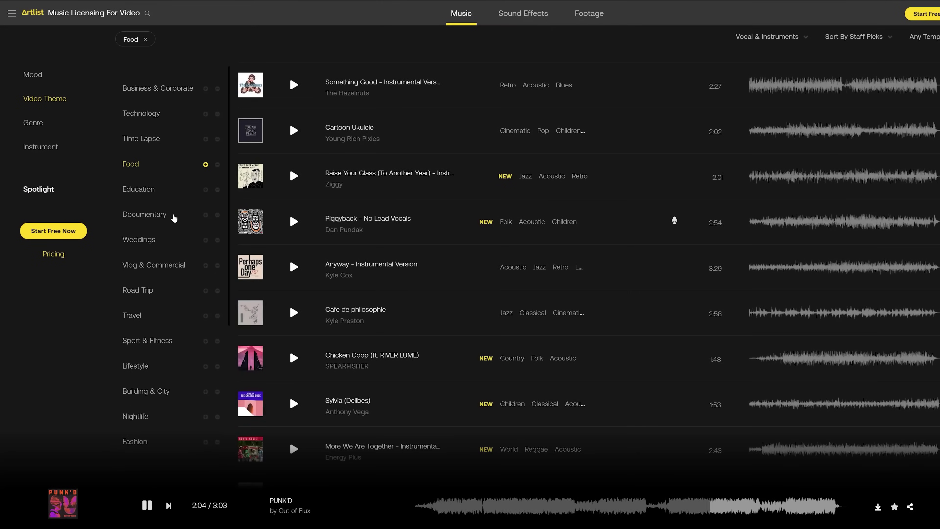
pyautogui.scroll(-3, 315, 200)
pyautogui.scroll(1, 283, 210)
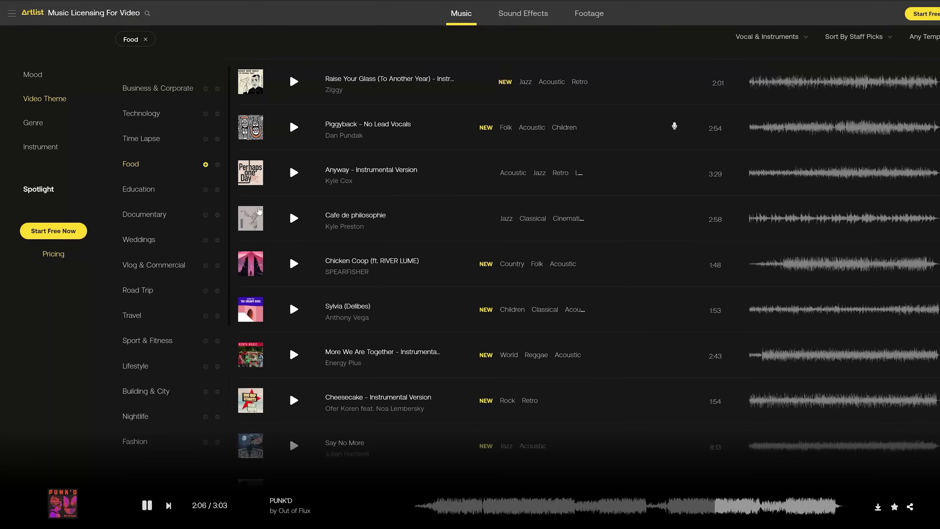
pyautogui.click(123, 243)
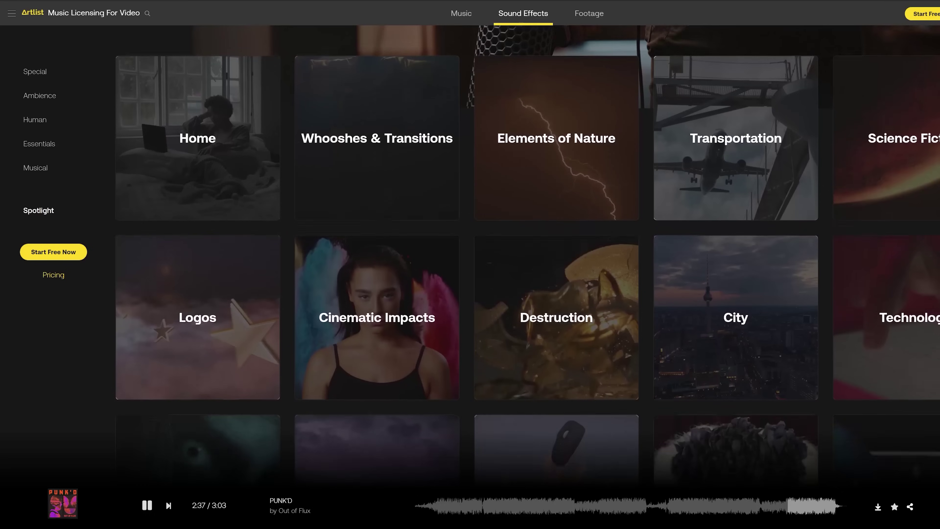
# - Look through the sound effects categories from Home and Transportation down to Footsteps and Wildlife
pyautogui.scroll(-2, 528, 268)
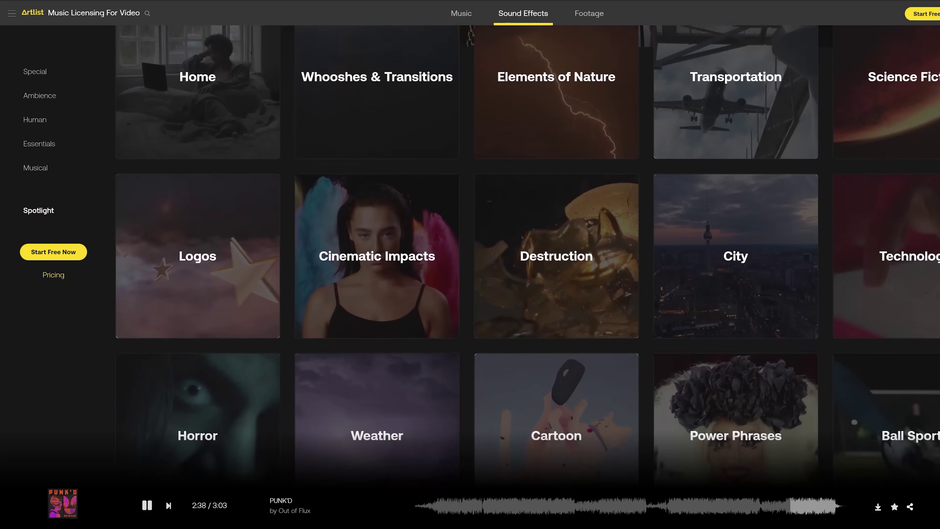
pyautogui.scroll(-2, 527, 267)
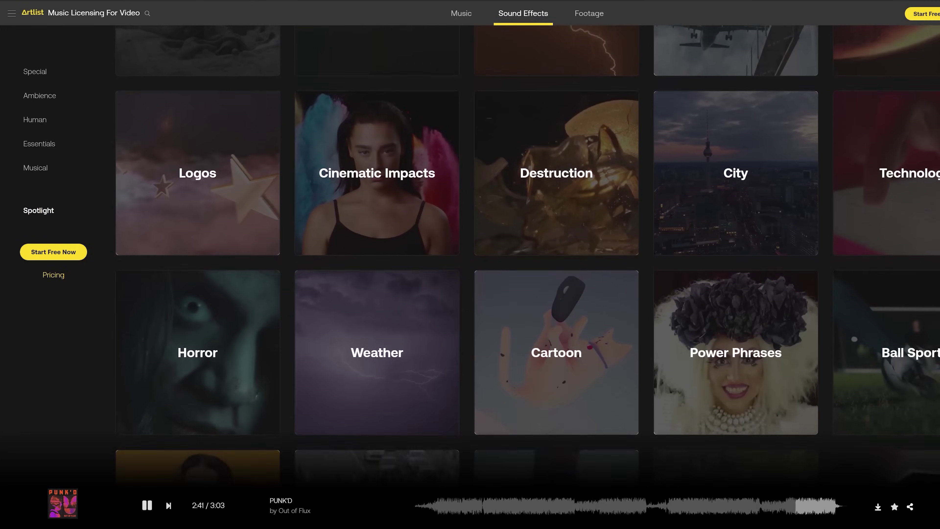
pyautogui.scroll(-2, 527, 267)
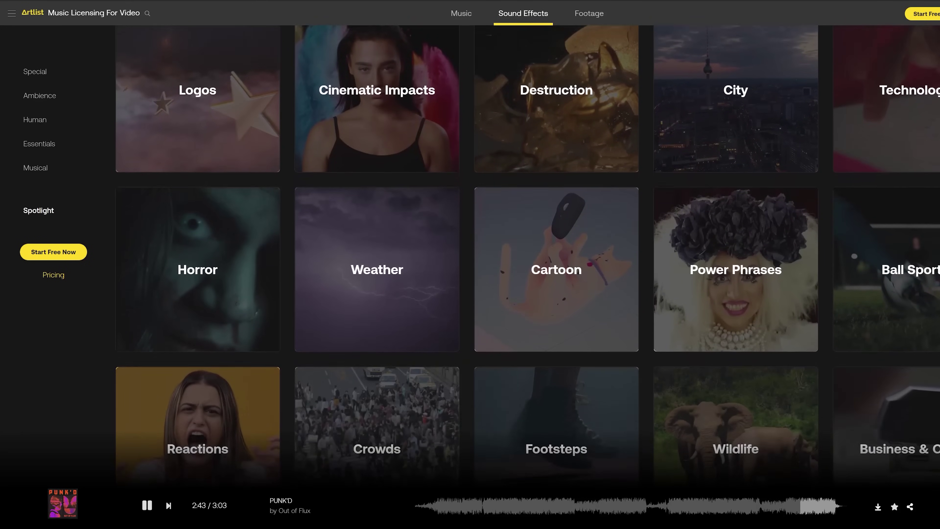
pyautogui.scroll(-2, 527, 267)
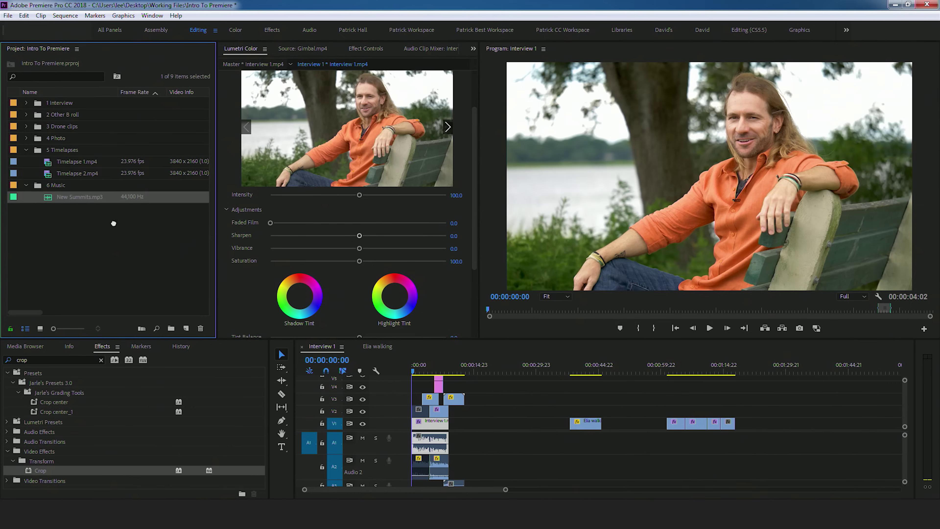
# - Switch to Premiere Pro and add New Summits.mp3 to the Interview 1 sequence on audio track A4, starting at 00:00:00:00
pyautogui.click(51, 205)
pyautogui.moveTo(51, 202); pyautogui.dragTo(502, 469)
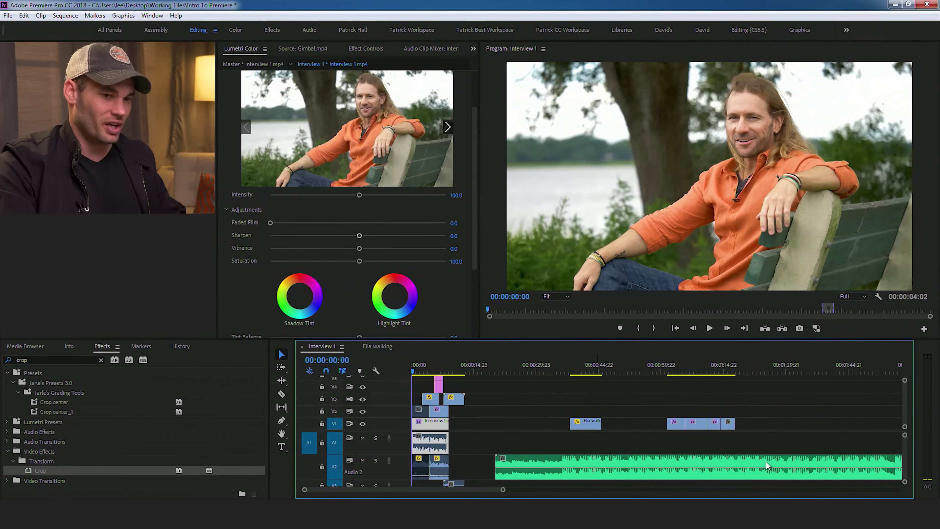
pyautogui.scroll(-2, 906, 456)
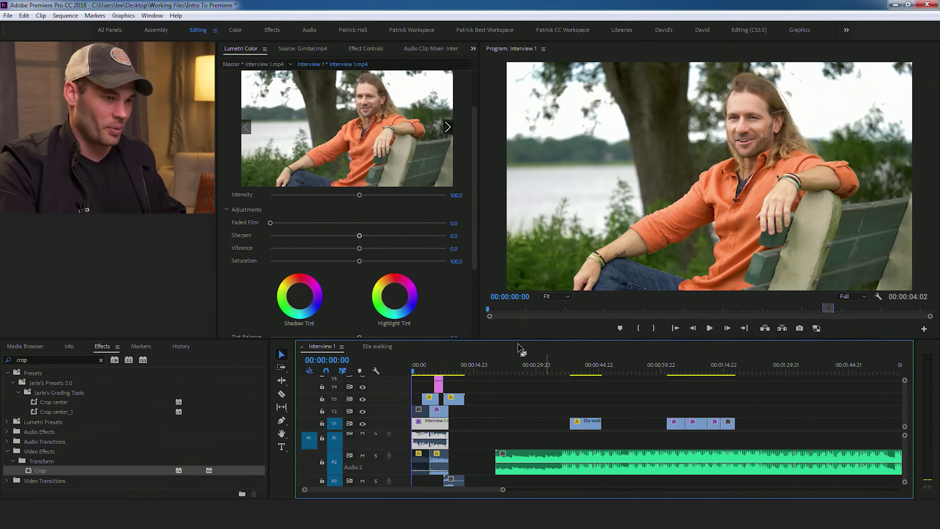
pyautogui.moveTo(511, 338); pyautogui.dragTo(512, 273)
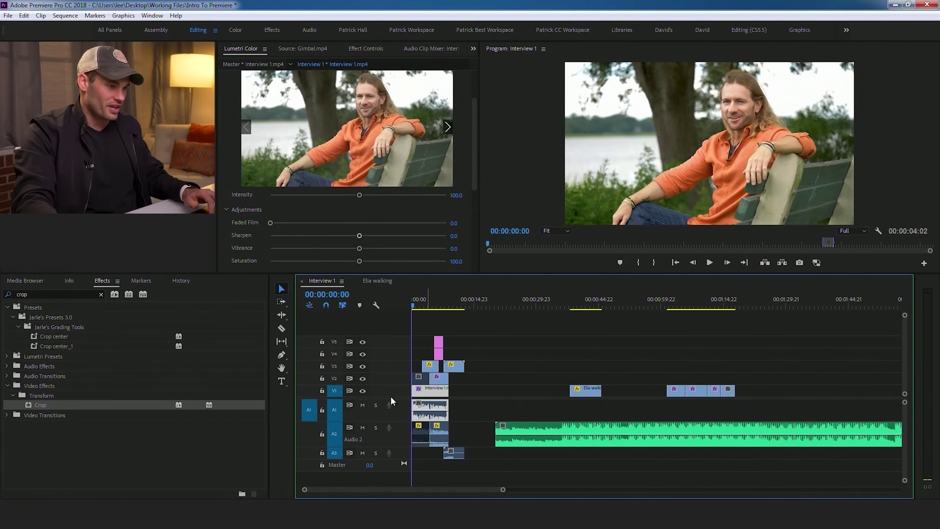
pyautogui.moveTo(391, 397)
pyautogui.mouseDown()
pyautogui.moveTo(396, 371)
pyautogui.moveTo(396, 381)
pyautogui.mouseUp()
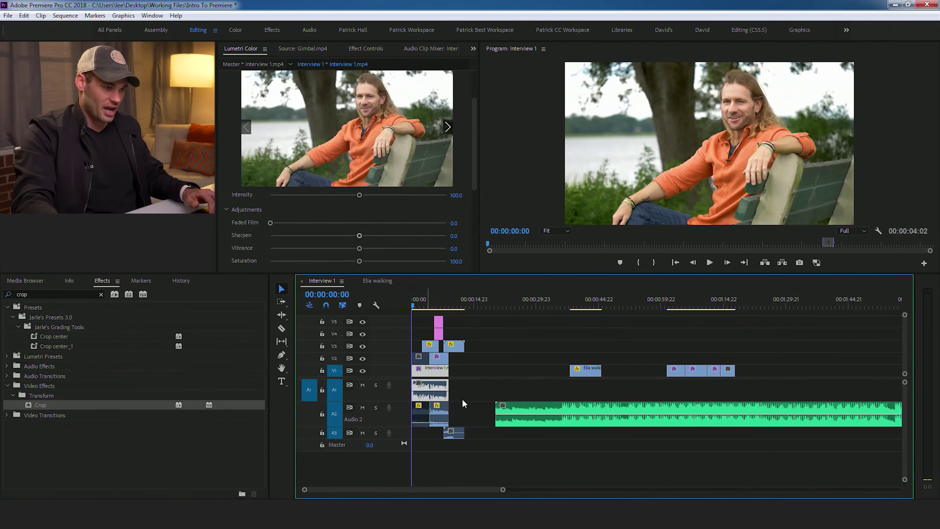
pyautogui.moveTo(582, 421); pyautogui.dragTo(463, 463)
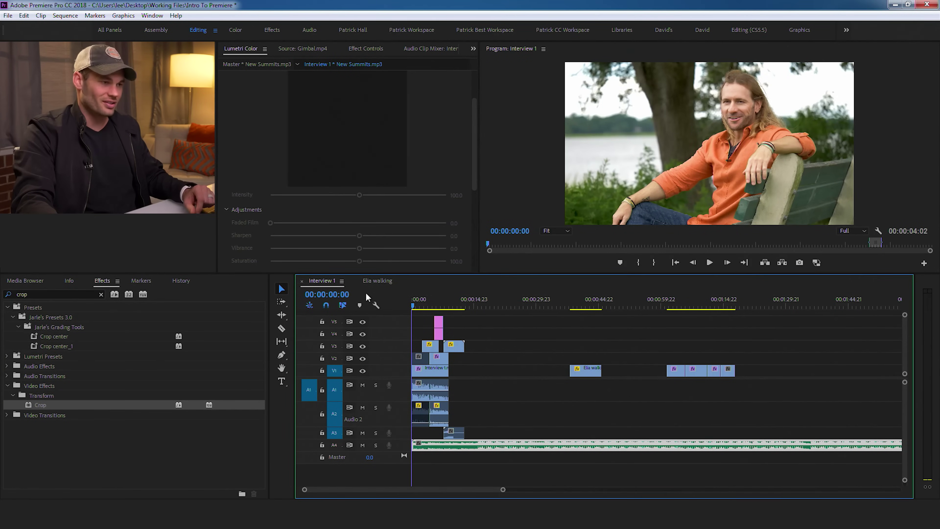
# - Play the sequence with the music from the start and replay the end of the Picture animation clip
pyautogui.press('space')
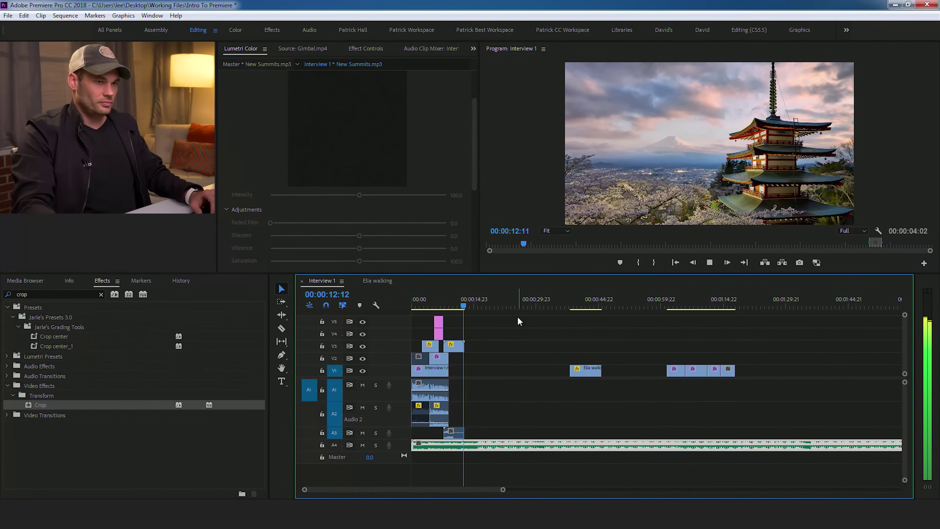
pyautogui.press('space')
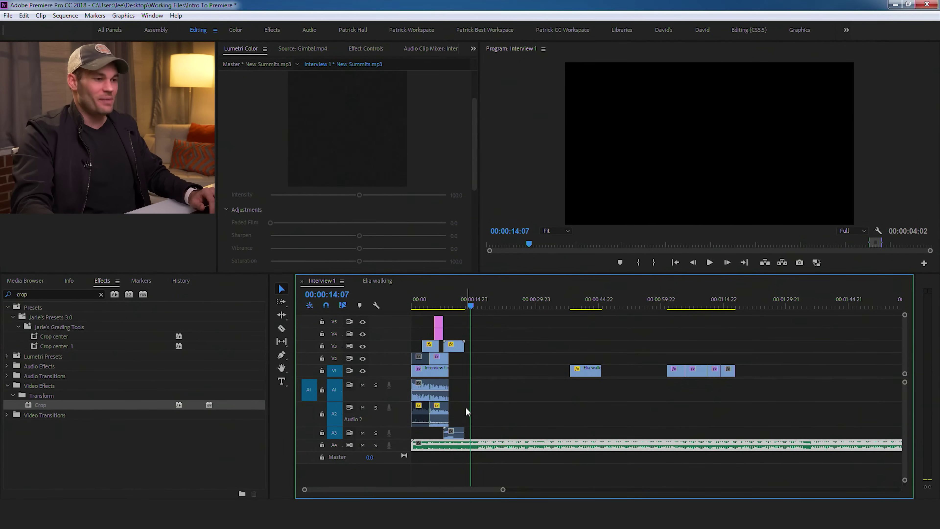
pyautogui.click(461, 307)
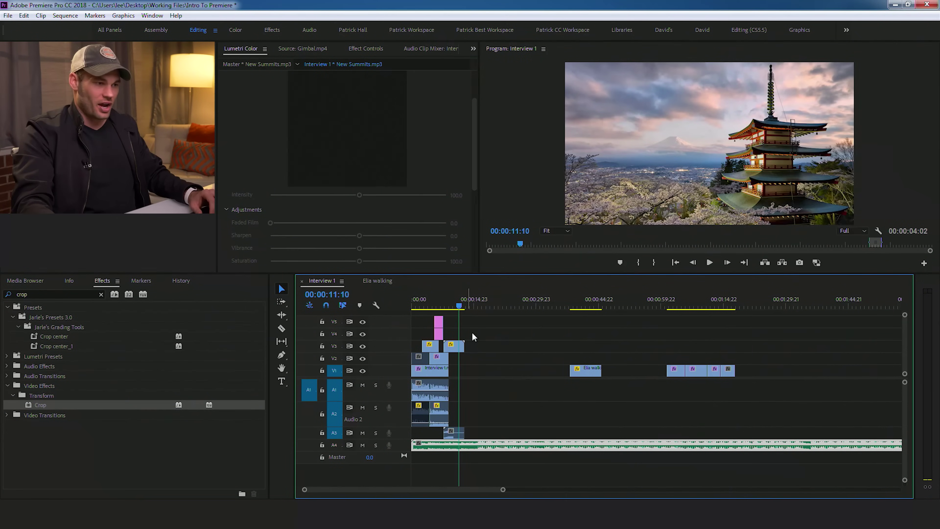
pyautogui.press('space')
pyautogui.press('space')
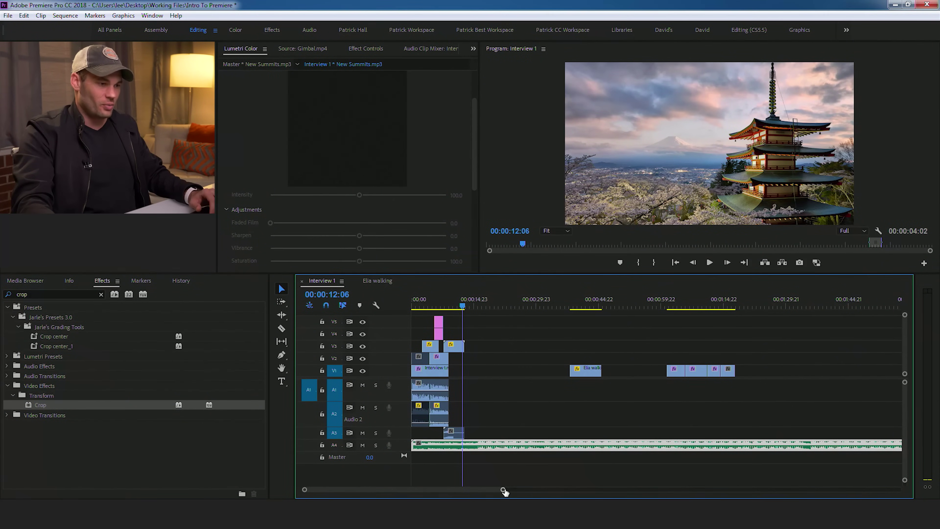
# - Play the music past the end of the Picture animation clip and step back to 00:00:16:18 to locate the beat change
pyautogui.moveTo(504, 490); pyautogui.dragTo(465, 490)
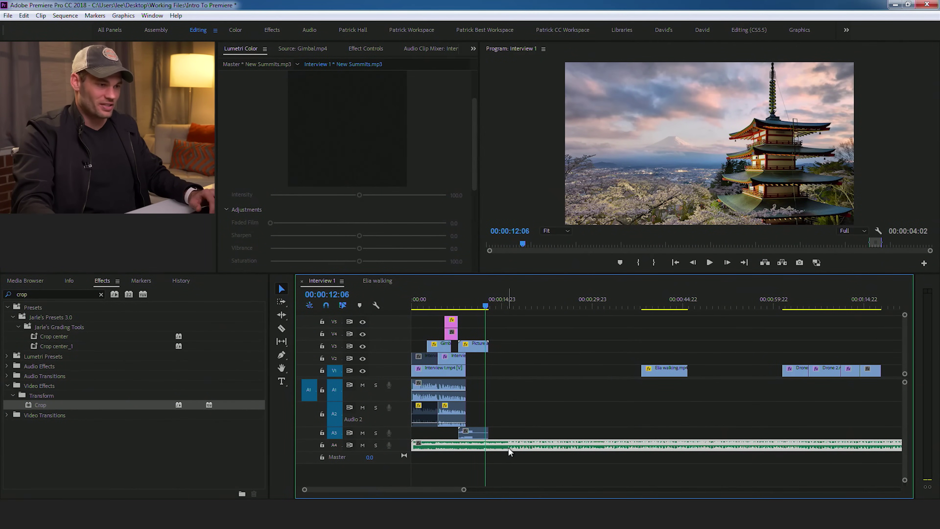
pyautogui.press('space')
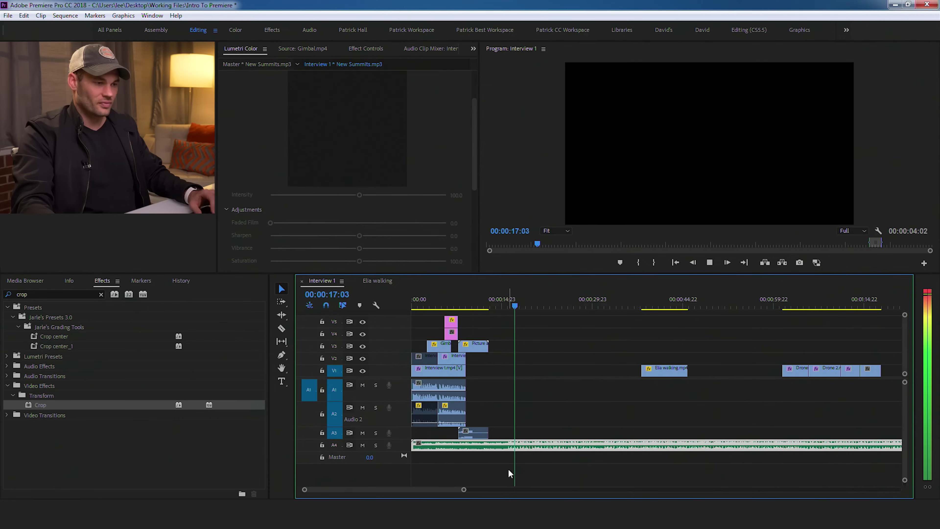
pyautogui.press('space')
pyautogui.hotkey('shift', 'Left')
pyautogui.hotkey('shift', 'Left')
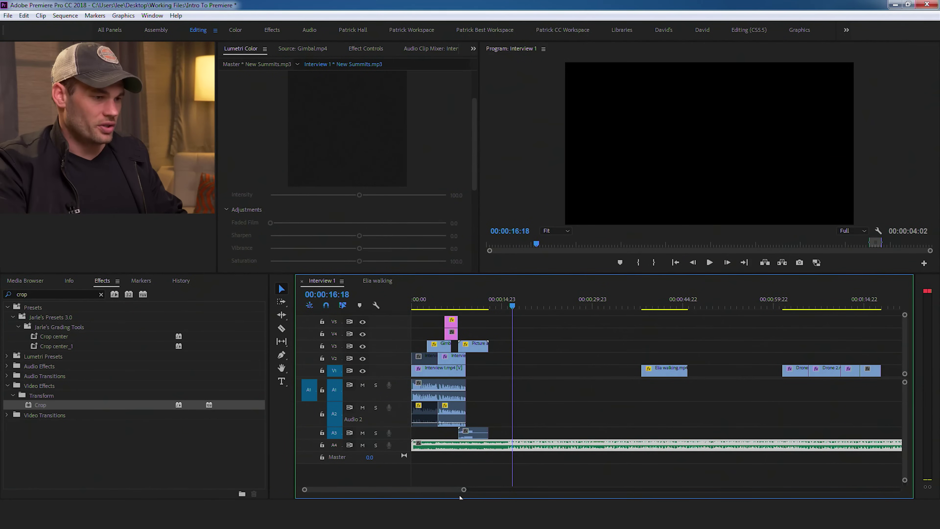
# - Cut New Summits.mp3 where its waveform gets louder, at about 00:00:16:00, and delete the part before the cut
pyautogui.moveTo(464, 491); pyautogui.dragTo(416, 493)
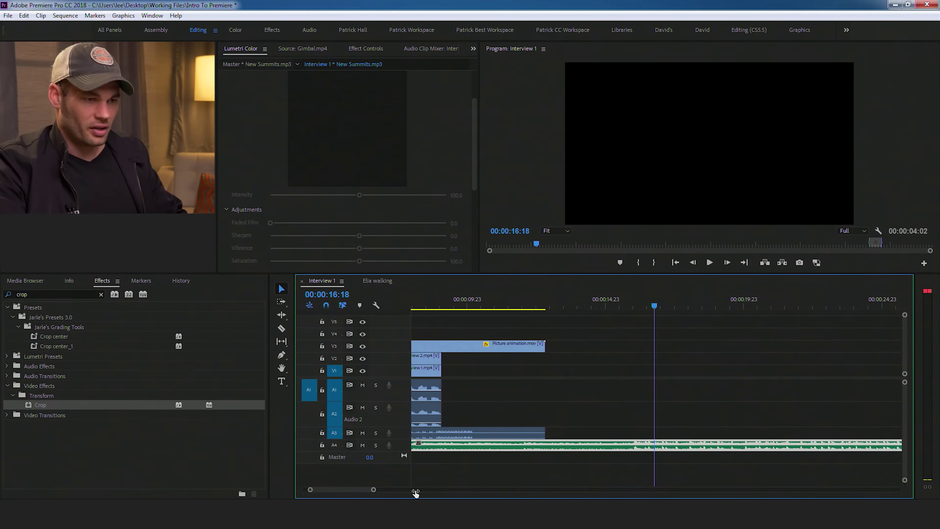
pyautogui.click(633, 446)
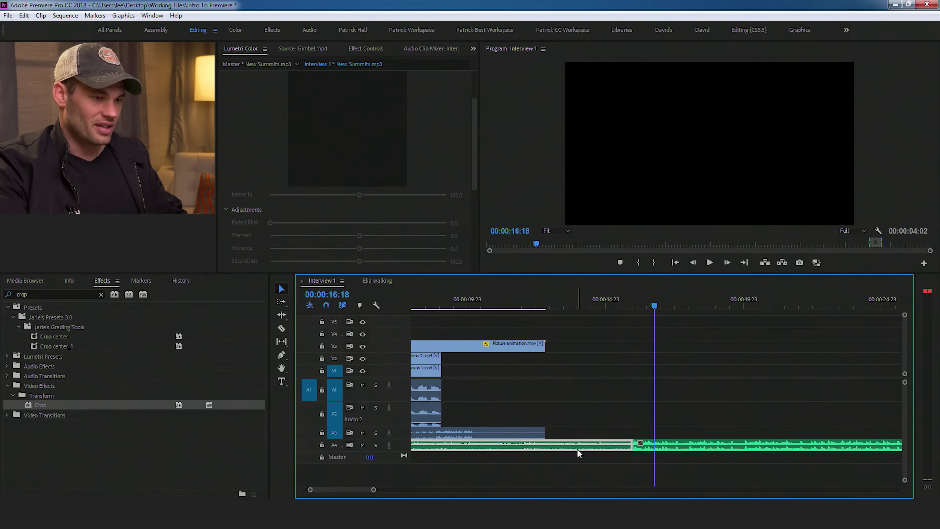
pyautogui.press('Delete')
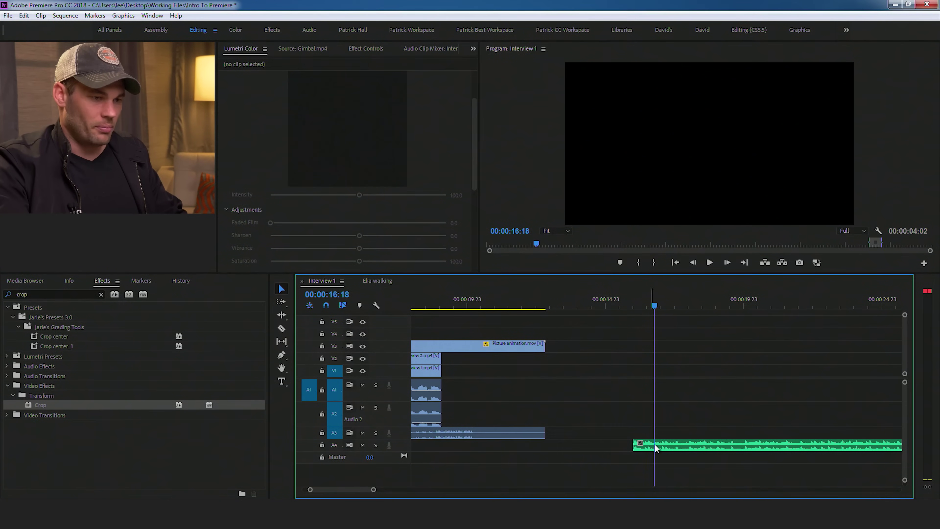
# - Move the remaining music to start at the end of the Picture animation clip and play the transition from 00:00:11:03
pyautogui.moveTo(662, 443); pyautogui.dragTo(579, 446)
pyautogui.moveTo(374, 489); pyautogui.dragTo(445, 490)
pyautogui.click(495, 307)
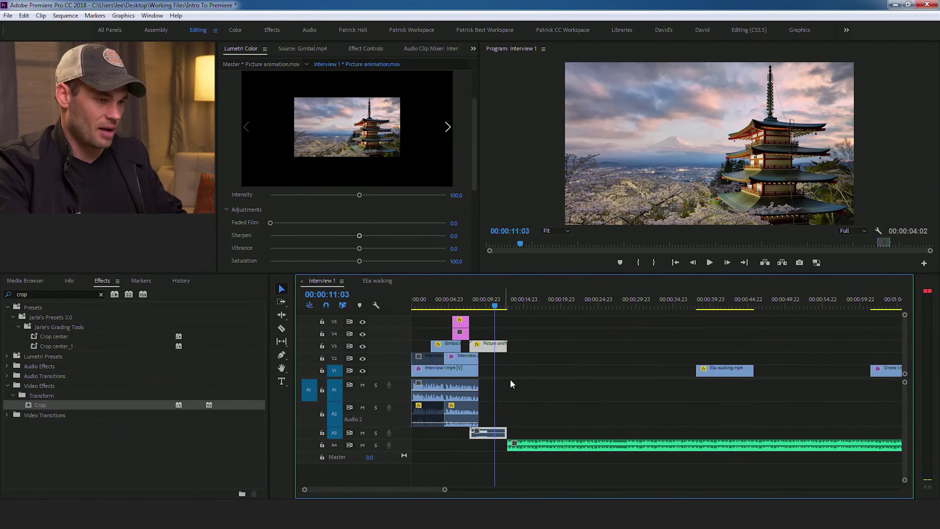
pyautogui.press('space')
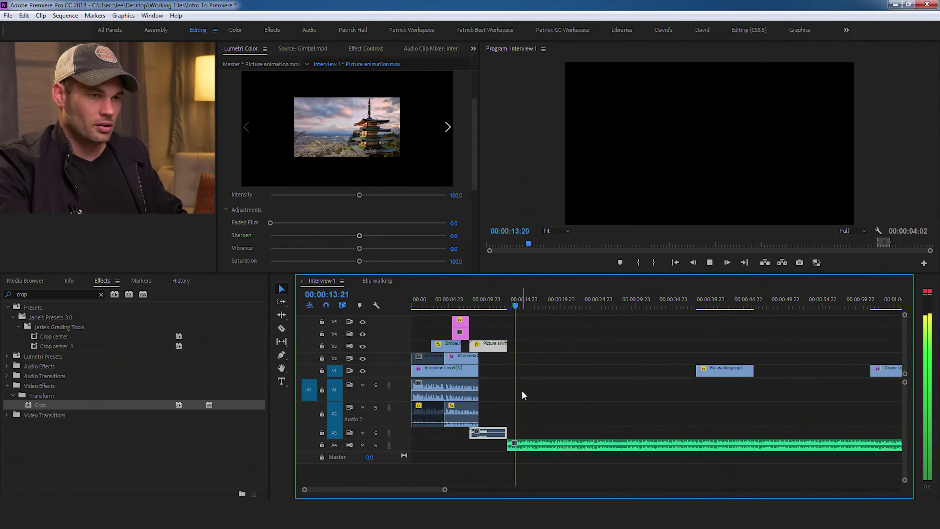
pyautogui.press('space')
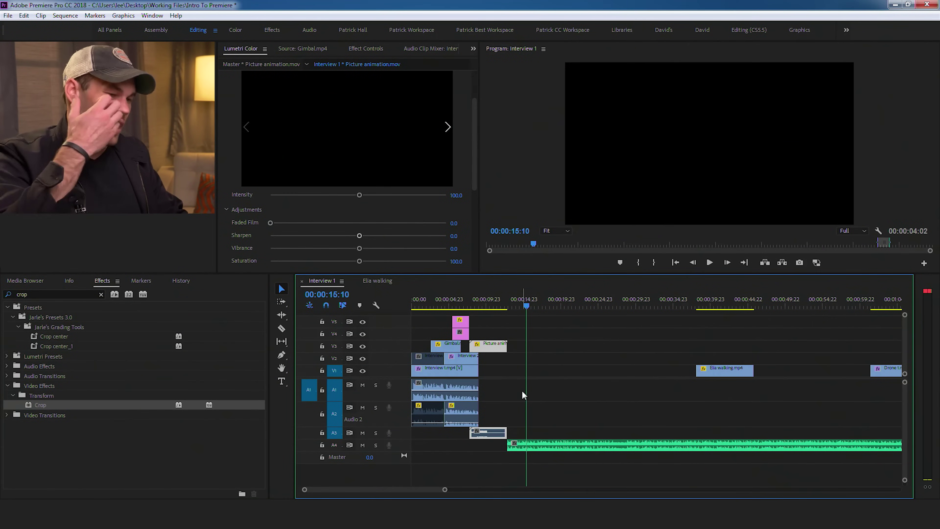
# - Extend the start of New Summits.mp3 back to the beginning of the sequence and play the edit from 00:00:00:00
pyautogui.click(511, 449)
pyautogui.moveTo(505, 448); pyautogui.dragTo(413, 446)
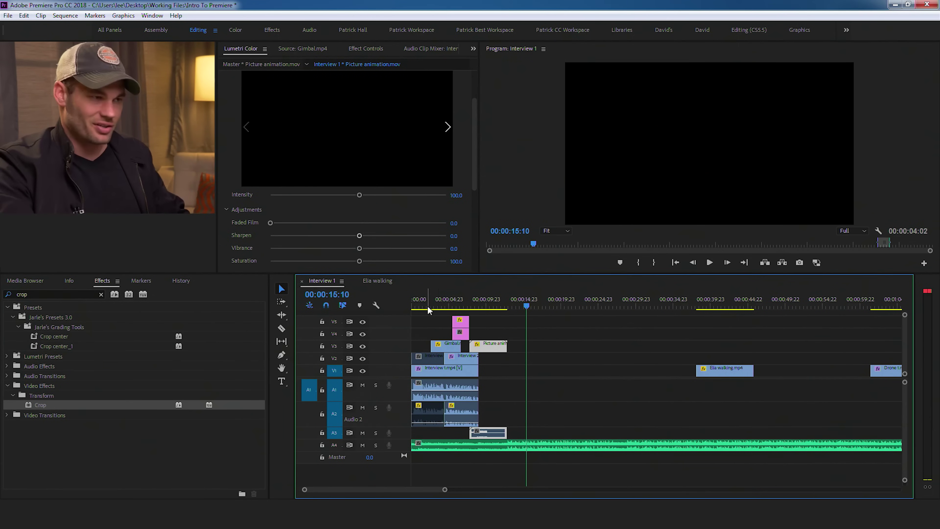
pyautogui.moveTo(427, 308); pyautogui.dragTo(412, 306)
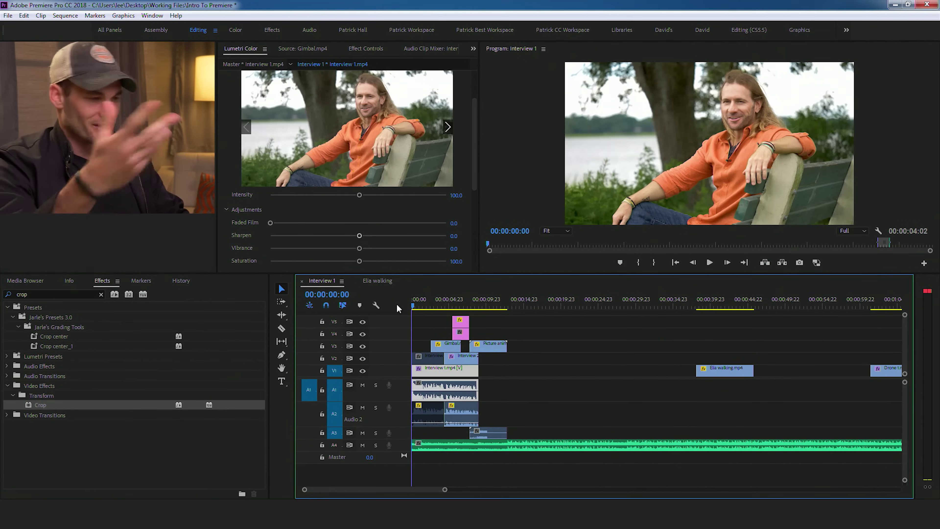
pyautogui.press('space')
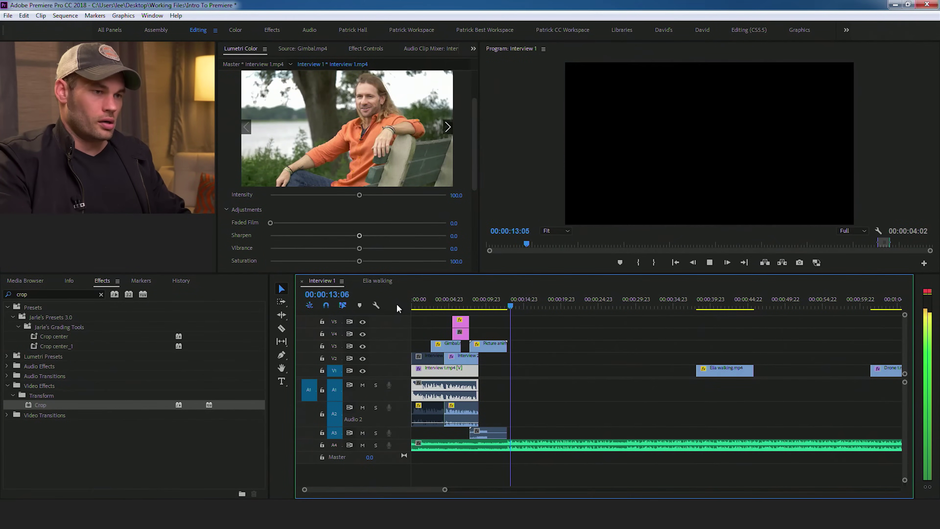
pyautogui.press('space')
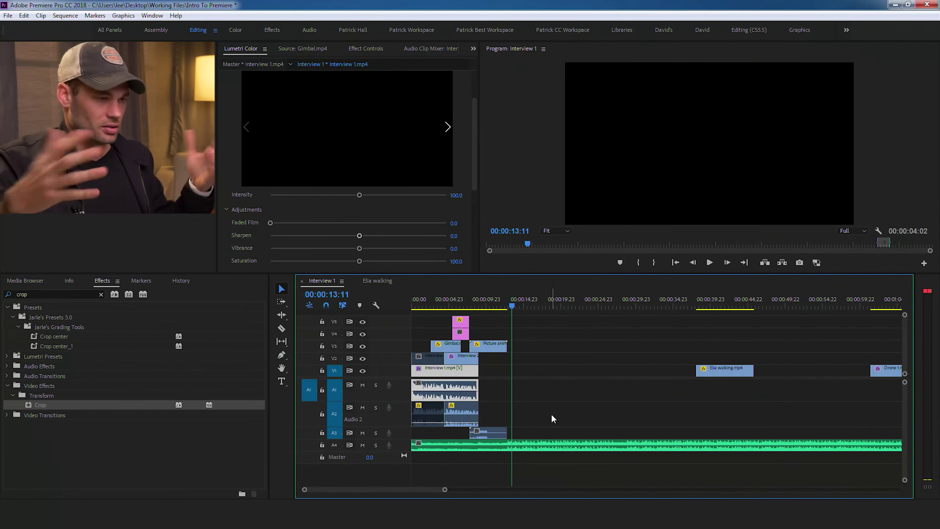
# - Set the volume level of New Summits.mp3 to -15 dB at the start of the sequence
pyautogui.moveTo(446, 305); pyautogui.dragTo(411, 307)
pyautogui.click(447, 449)
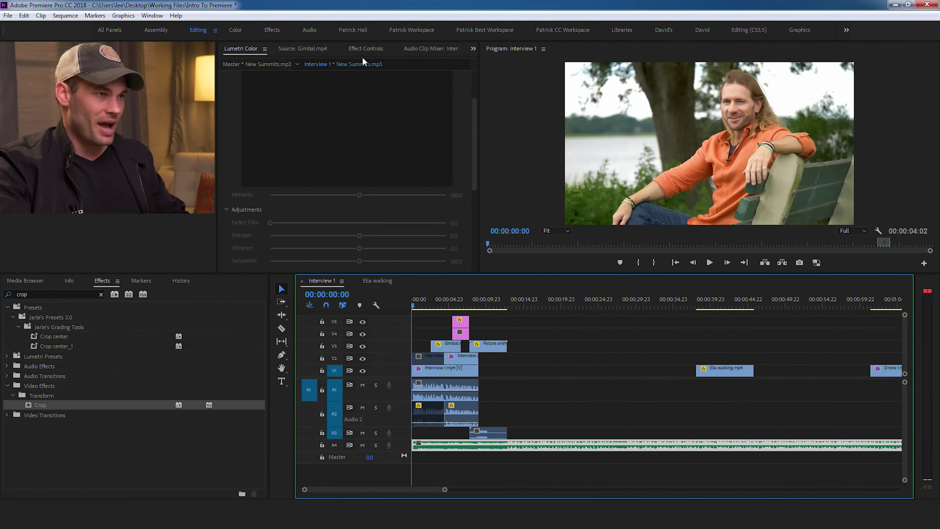
pyautogui.click(370, 50)
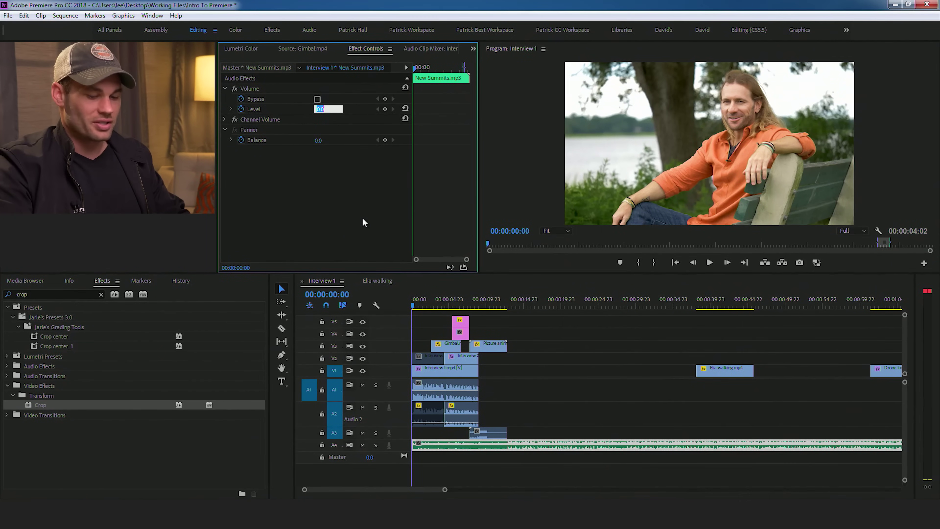
pyautogui.write('-15')
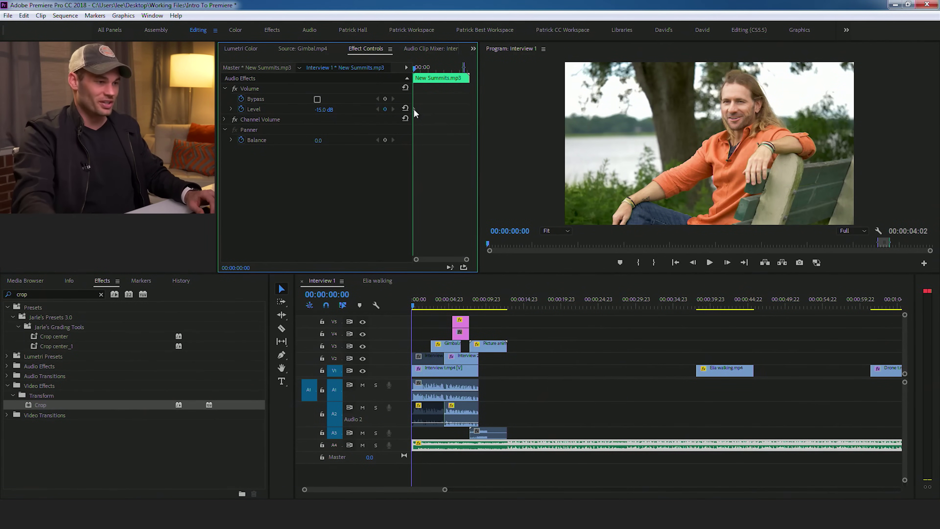
# - Mute the A4 music track and play the opening to check the interview audio on the level meters
pyautogui.press('space')
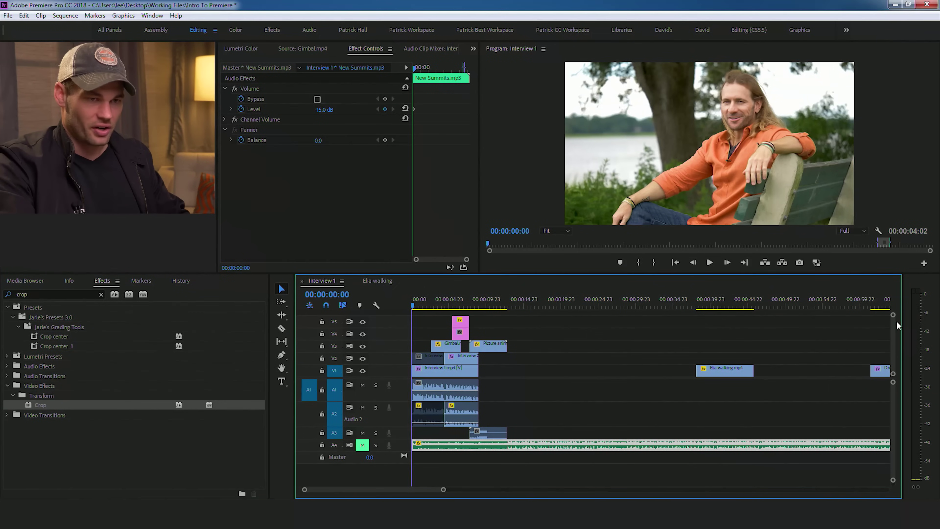
pyautogui.press('space')
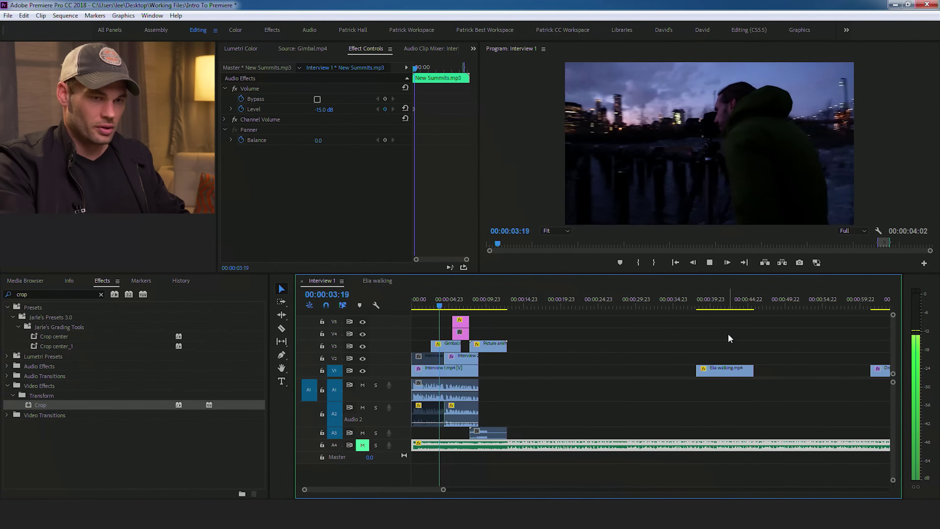
pyautogui.press('space')
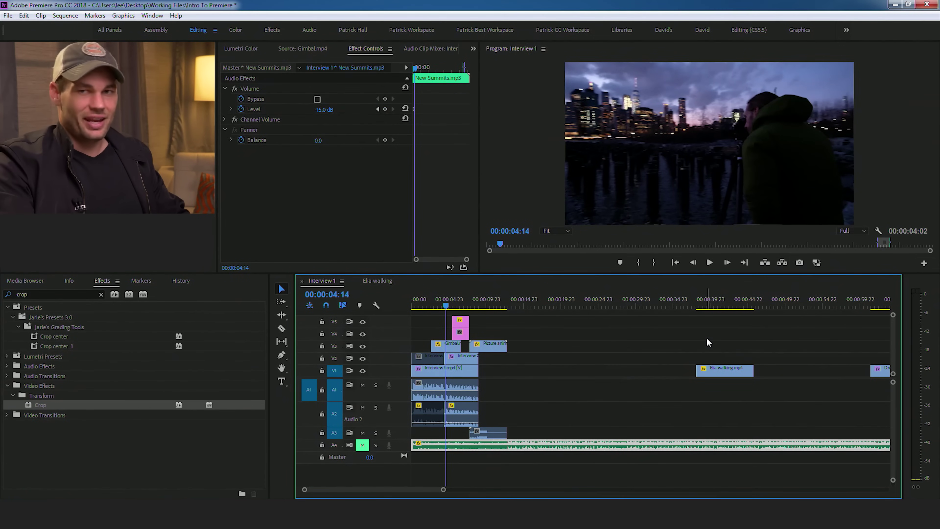
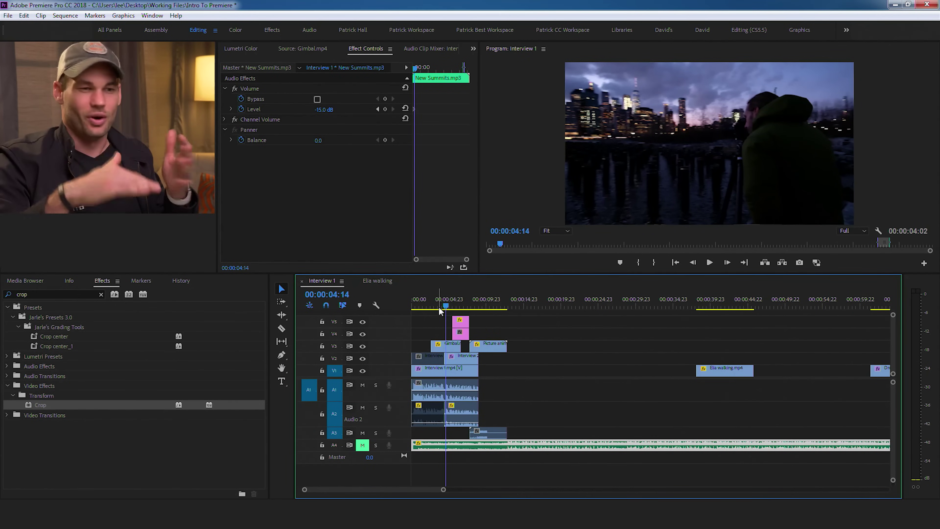
# - Unmute the A4 music track and play the sequence from the start to judge the music against the voice
pyautogui.moveTo(433, 307); pyautogui.dragTo(389, 306)
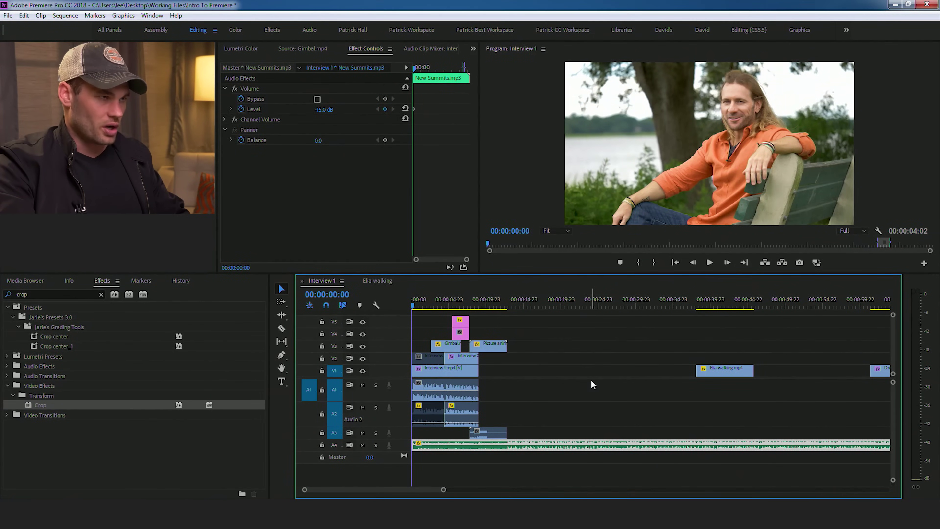
pyautogui.press('space')
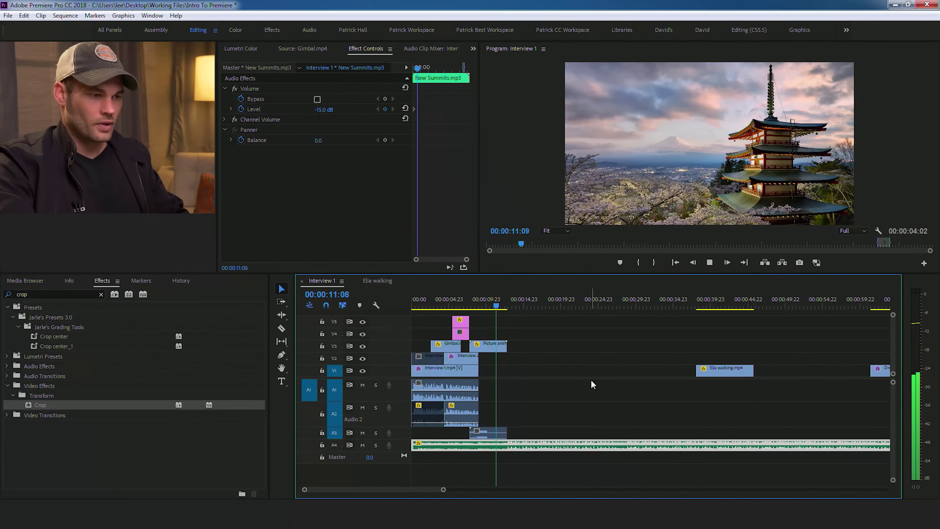
pyautogui.press('space')
# - Add a volume level keyframe to New Summits.mp3 at 00:00:08:12
pyautogui.click(474, 306)
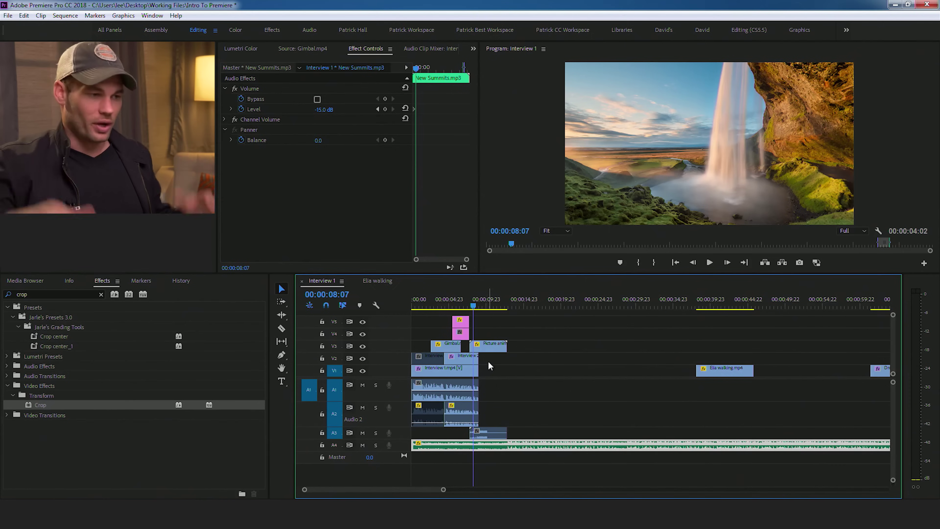
pyautogui.moveTo(476, 305); pyautogui.dragTo(476, 303)
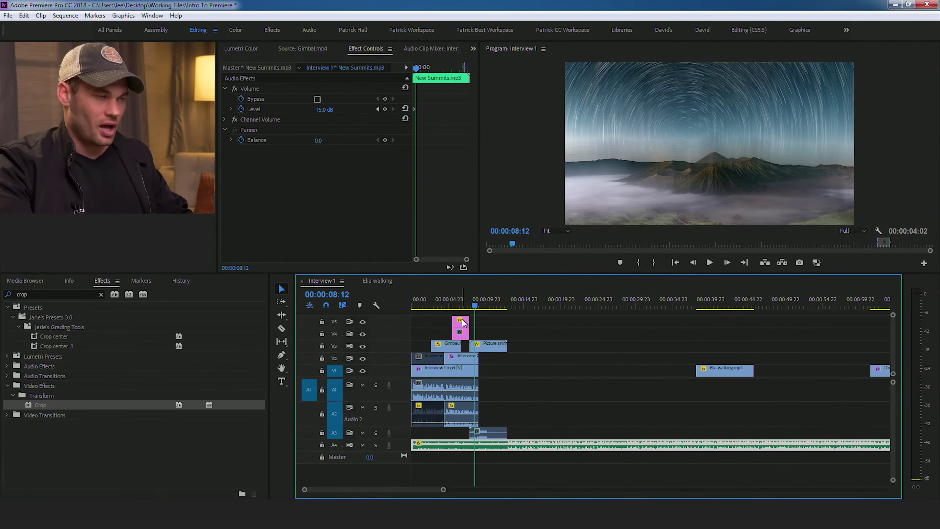
pyautogui.click(385, 109)
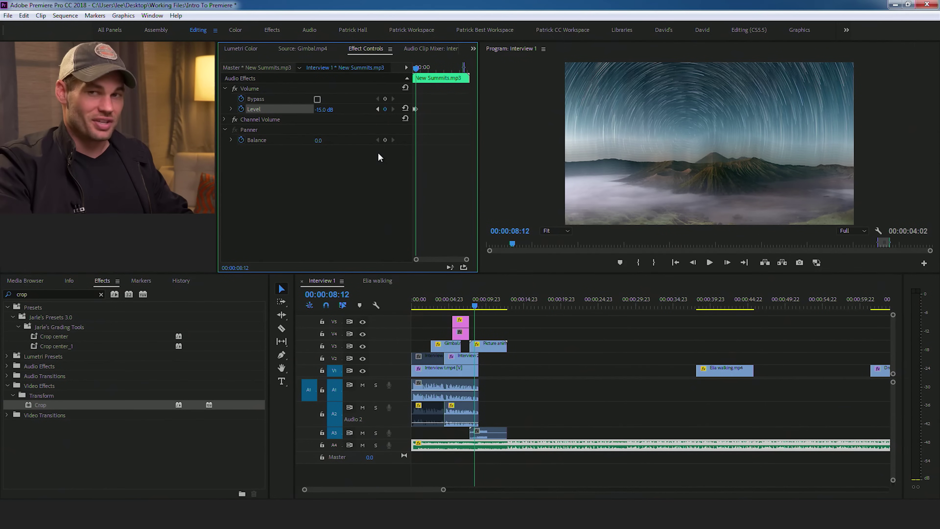
# - Raise the volume level of New Summits.mp3 to 0 dB with a keyframe at 00:00:10:14
pyautogui.moveTo(418, 73)
pyautogui.mouseDown()
pyautogui.moveTo(409, 72)
pyautogui.moveTo(418, 74)
pyautogui.mouseUp()
pyautogui.moveTo(467, 260)
pyautogui.mouseDown()
pyautogui.moveTo(447, 261)
pyautogui.moveTo(455, 258)
pyautogui.mouseUp()
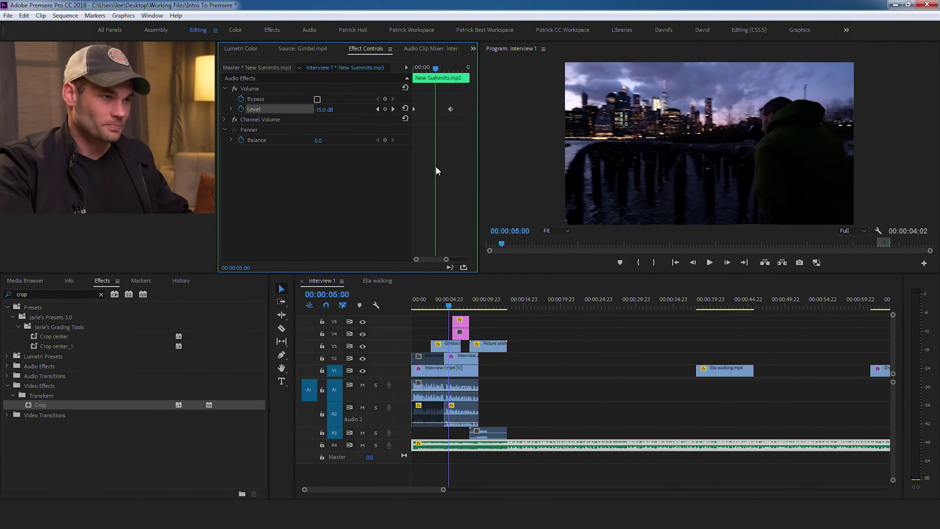
pyautogui.moveTo(475, 157); pyautogui.dragTo(532, 159)
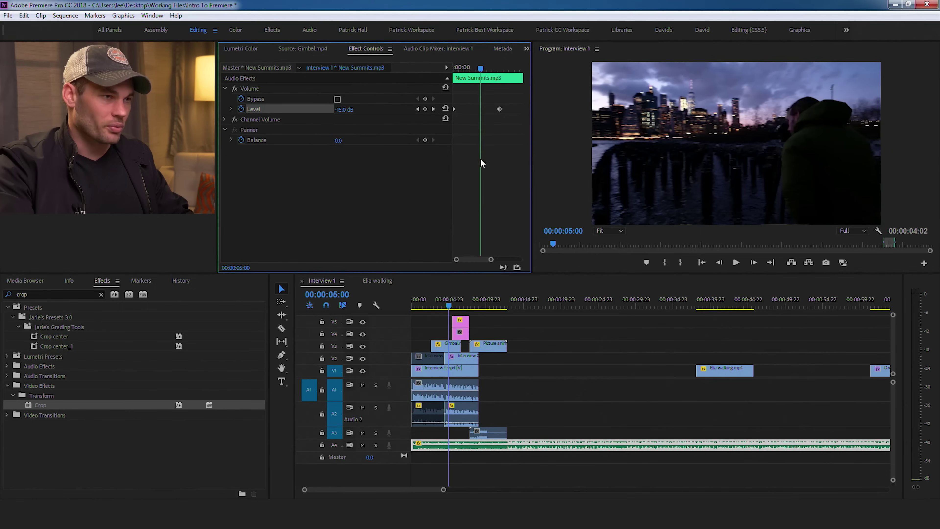
pyautogui.moveTo(435, 160); pyautogui.dragTo(383, 159)
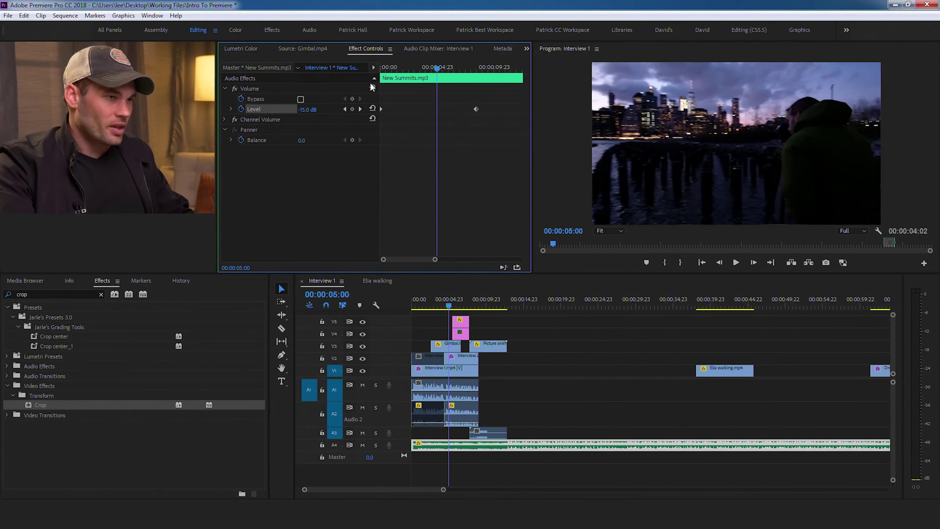
pyautogui.moveTo(395, 67); pyautogui.dragTo(334, 71)
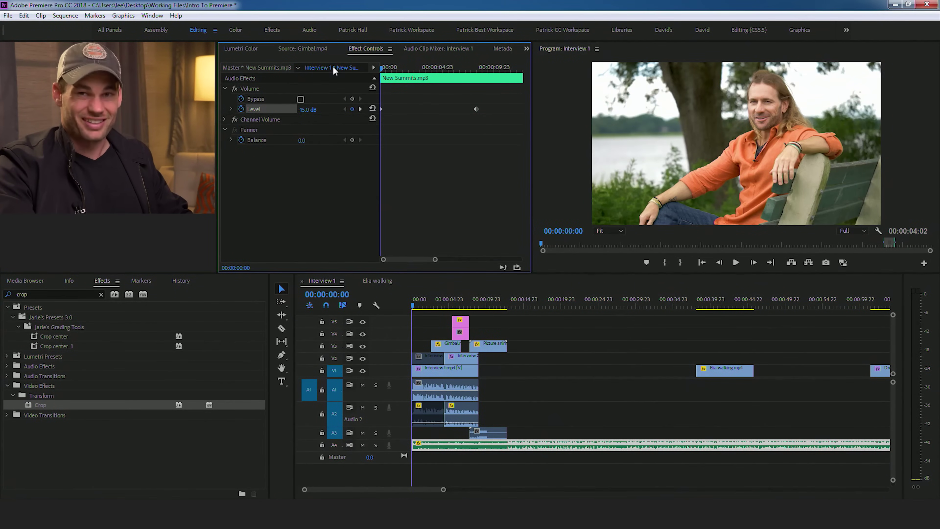
pyautogui.moveTo(488, 70)
pyautogui.mouseDown()
pyautogui.moveTo(516, 74)
pyautogui.moveTo(502, 72)
pyautogui.mouseUp()
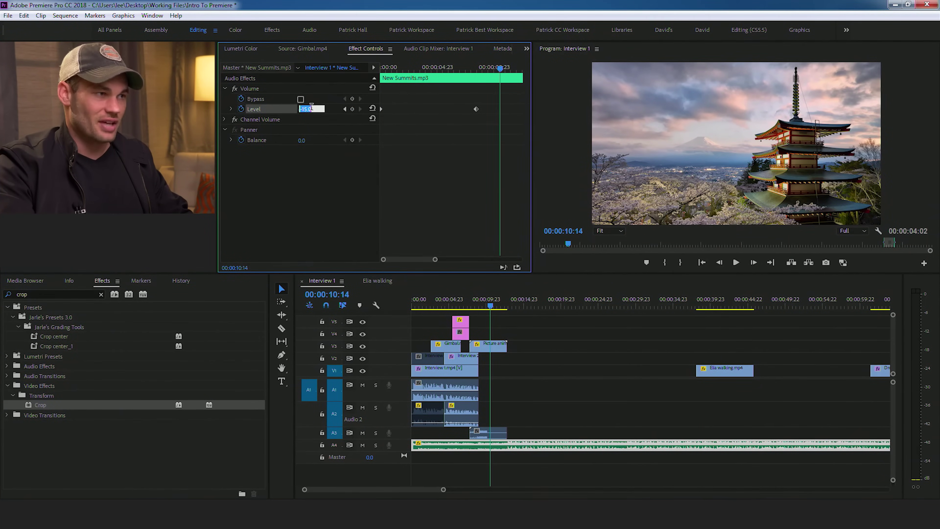
pyautogui.press('Return')
# - Play the sequence from the start to check how the music level rises after the interview
pyautogui.moveTo(439, 69); pyautogui.dragTo(351, 77)
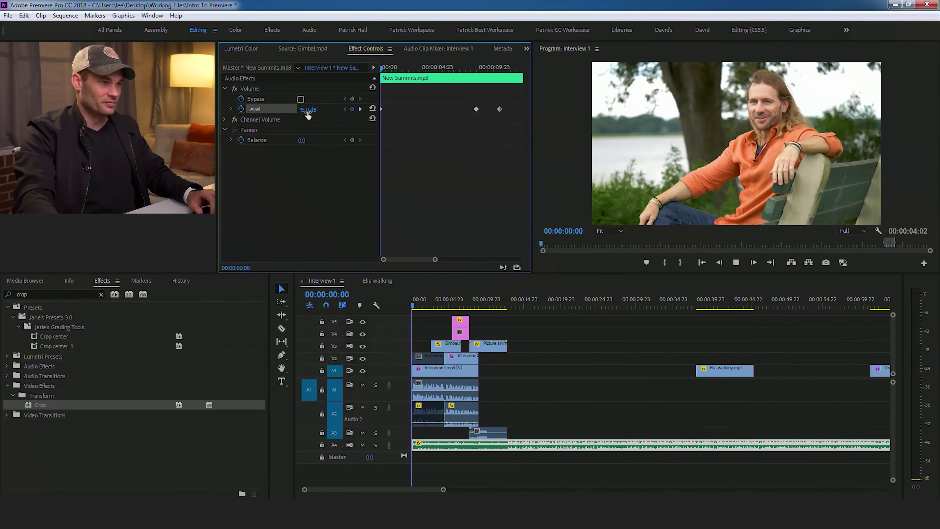
pyautogui.press('space')
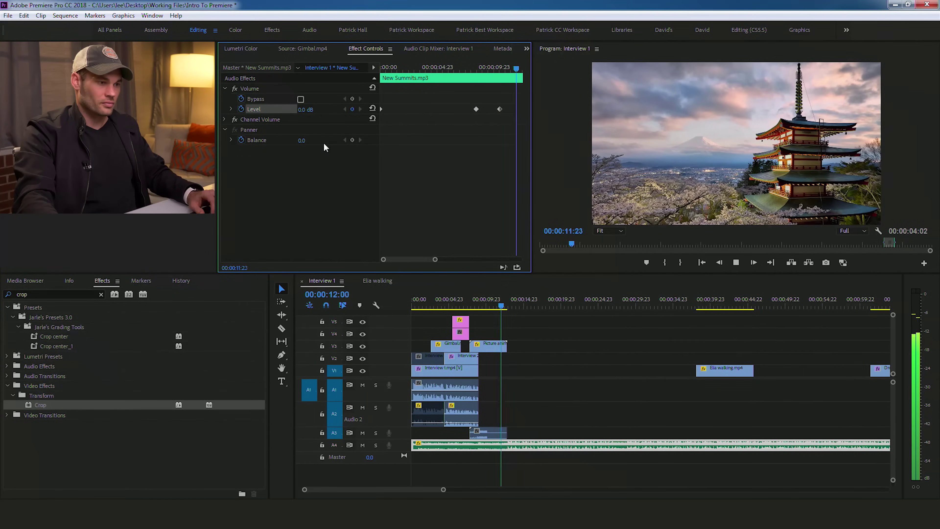
pyautogui.press('space')
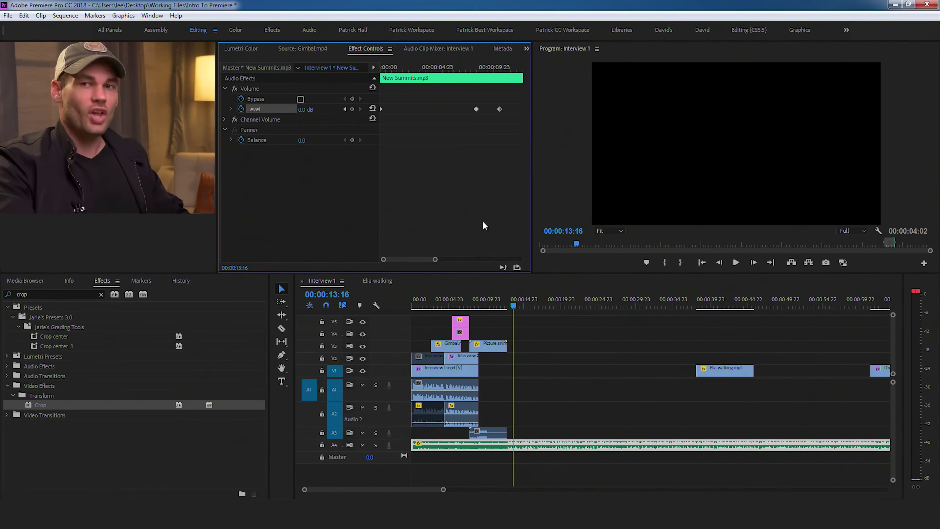
# - Line up the drone clips and Elia walking.mp4 end to end on V3, directly after the picture animation
pyautogui.click(651, 332)
pyautogui.press('-')
pyautogui.moveTo(638, 357); pyautogui.dragTo(488, 346)
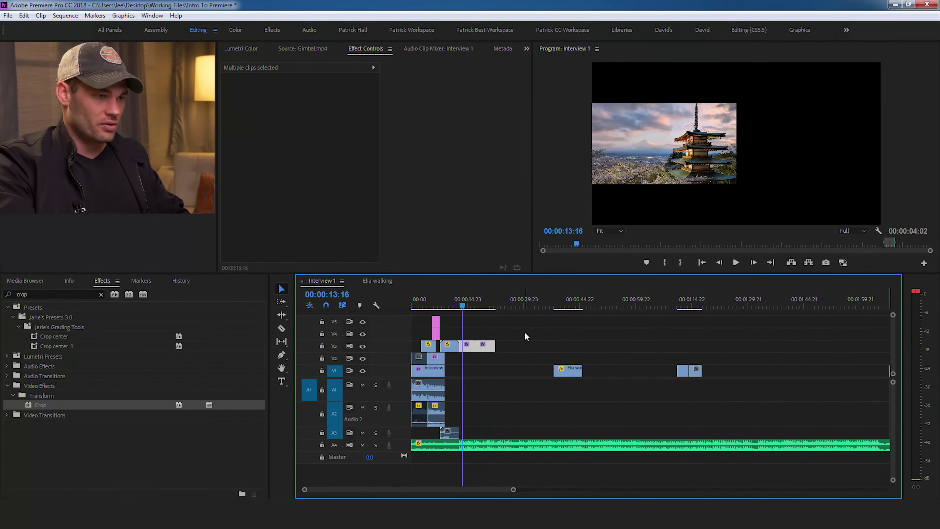
pyautogui.moveTo(575, 370); pyautogui.dragTo(577, 346)
pyautogui.moveTo(720, 343)
pyautogui.mouseDown()
pyautogui.moveTo(672, 380)
pyautogui.moveTo(681, 370)
pyautogui.moveTo(505, 348)
pyautogui.mouseUp()
pyautogui.click(569, 321)
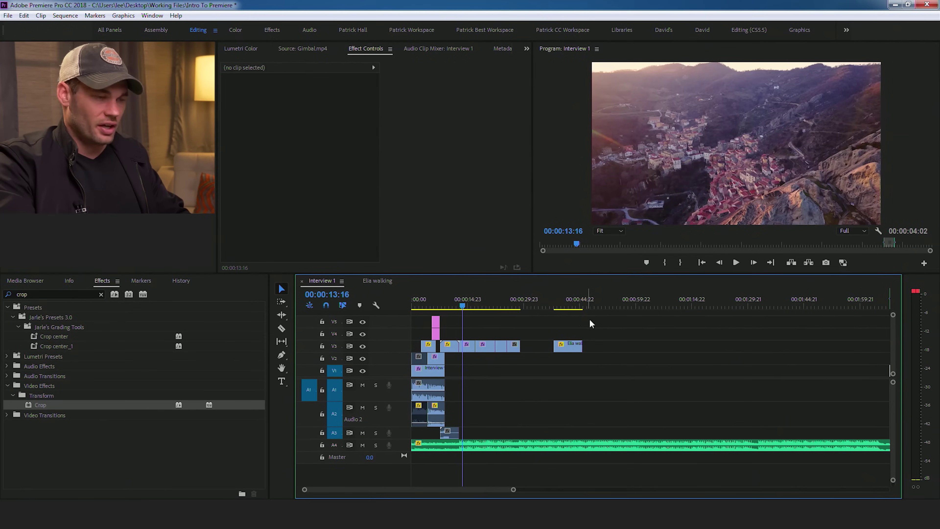
pyautogui.moveTo(574, 350); pyautogui.dragTo(542, 349)
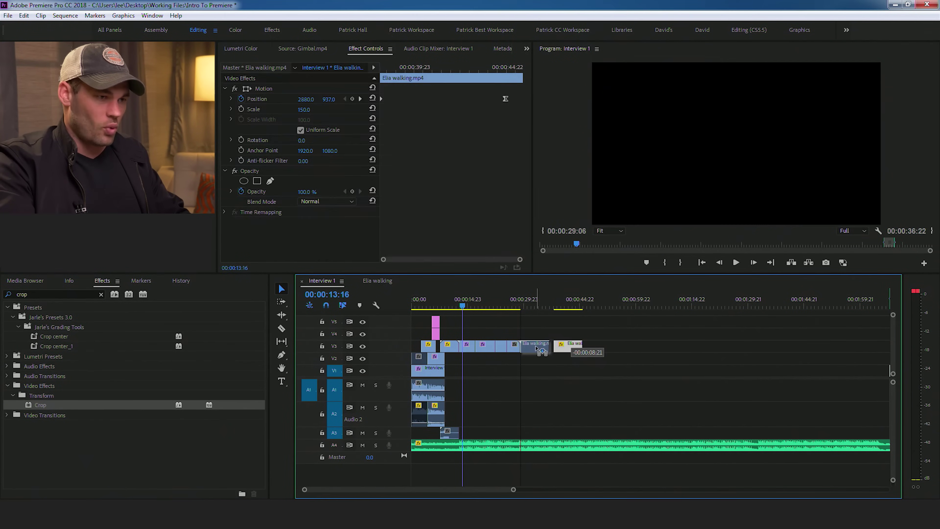
# - Play the sequence from the start through the first drone clip to judge its timing against the music
pyautogui.moveTo(450, 305); pyautogui.dragTo(400, 303)
pyautogui.press('space')
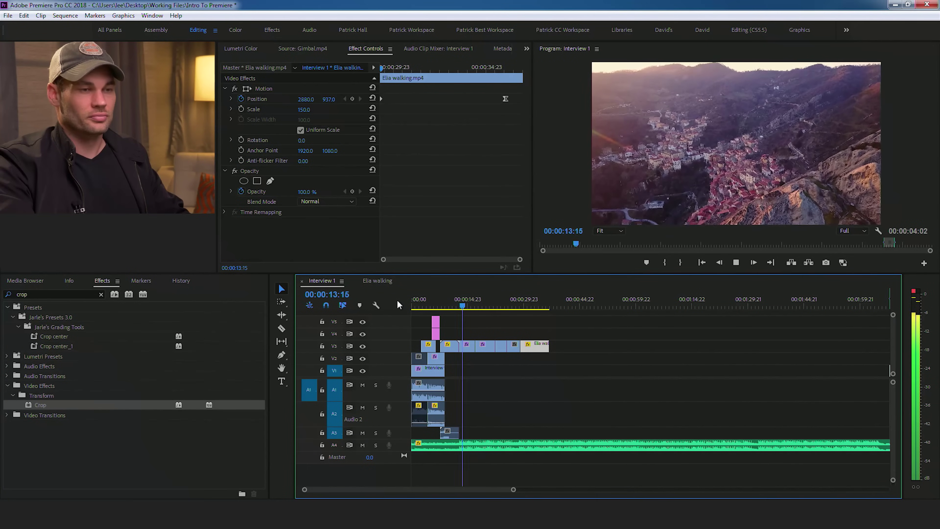
pyautogui.press('space')
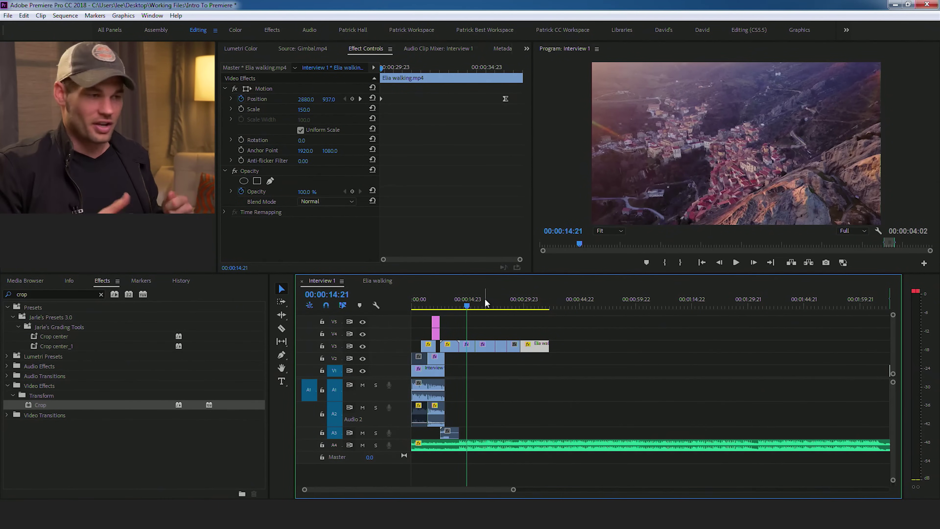
# - Cut Drone 1.mp4 on the beat at 00:00:14:21 and ripple delete the remainder
pyautogui.click(457, 303)
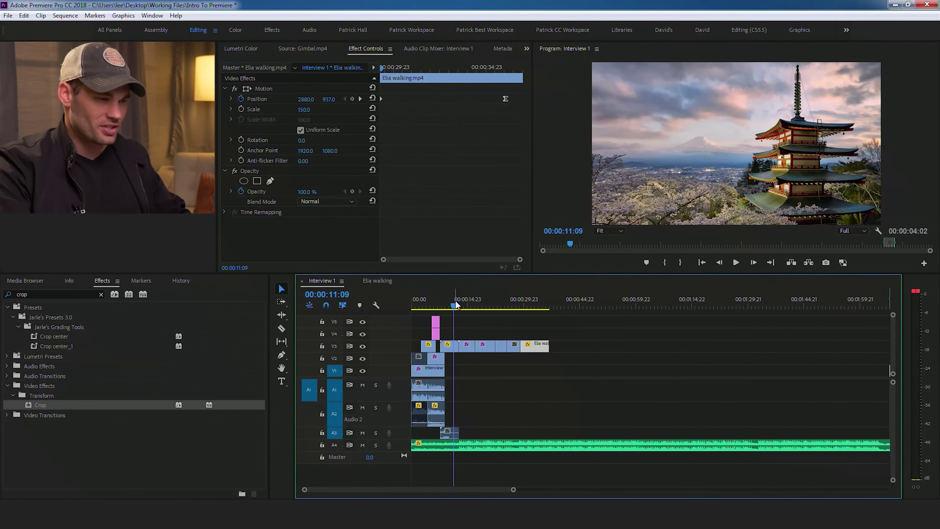
pyautogui.press('space')
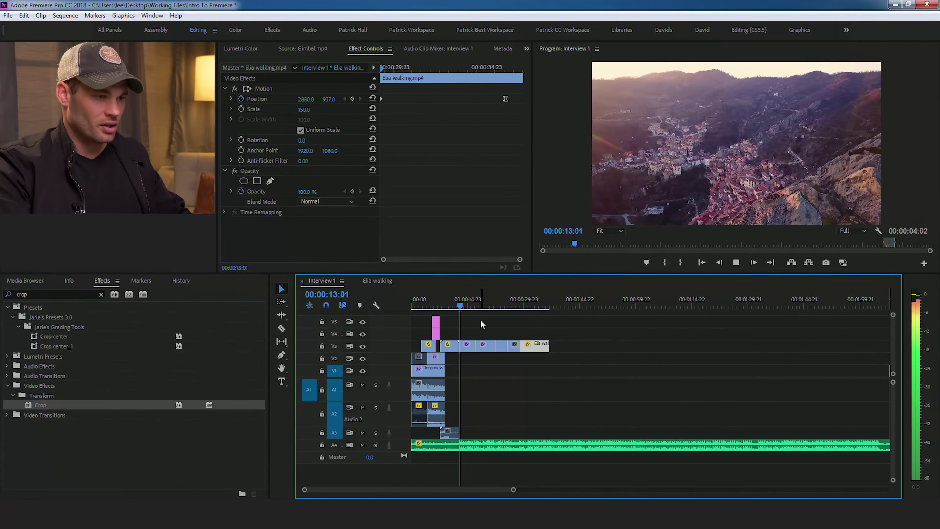
pyautogui.press('space')
pyautogui.press('c')
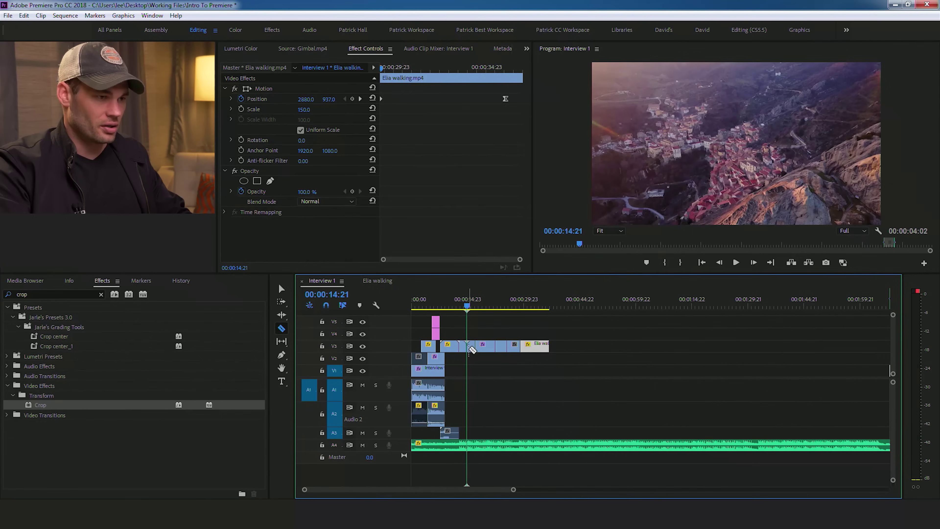
pyautogui.press('v')
pyautogui.rightClick(472, 346)
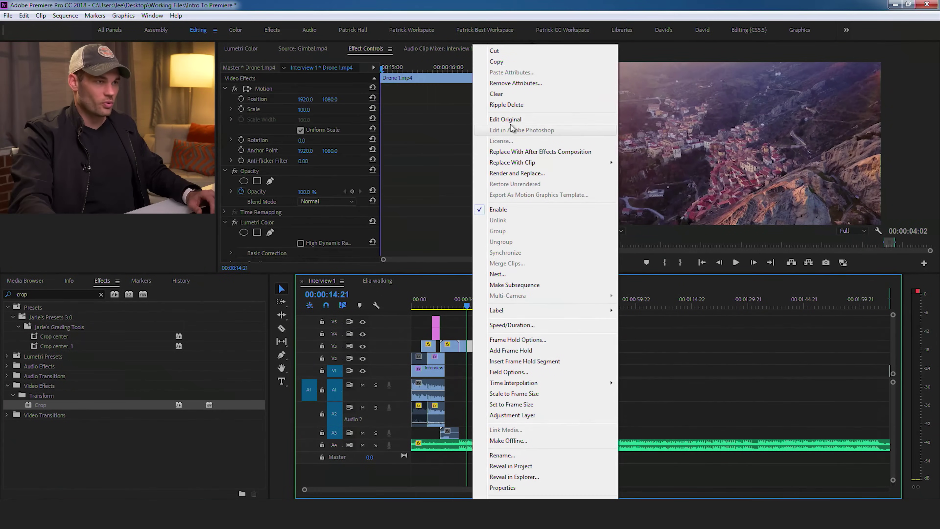
pyautogui.click(518, 106)
# - Cut Drone 2.mp4 on the beat at 00:00:16:21 and ripple delete its remaining part
pyautogui.click(458, 303)
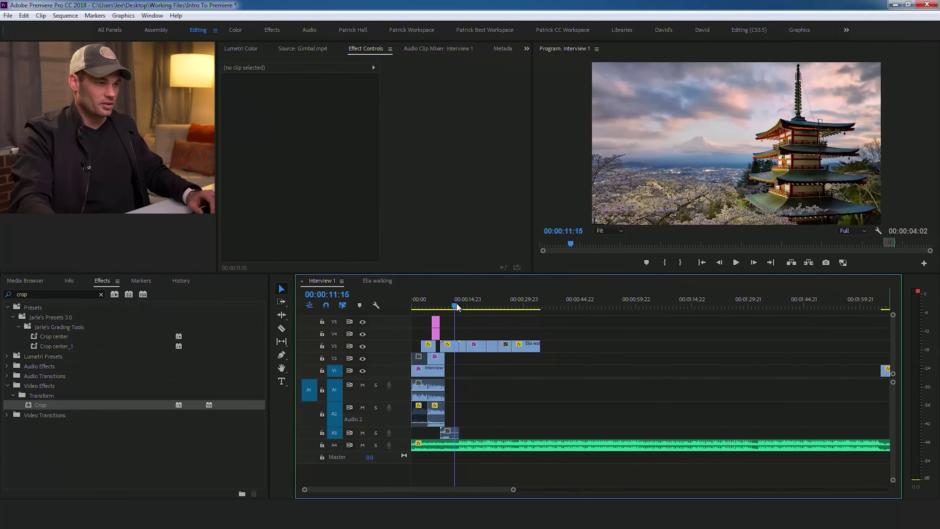
pyautogui.press('space')
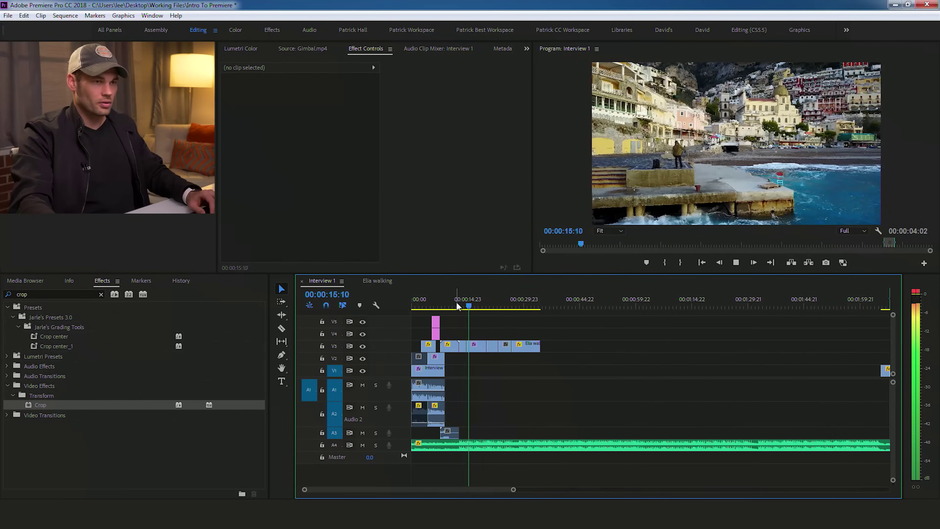
pyautogui.press('space')
pyautogui.press('c')
pyautogui.press('v')
pyautogui.rightClick(480, 347)
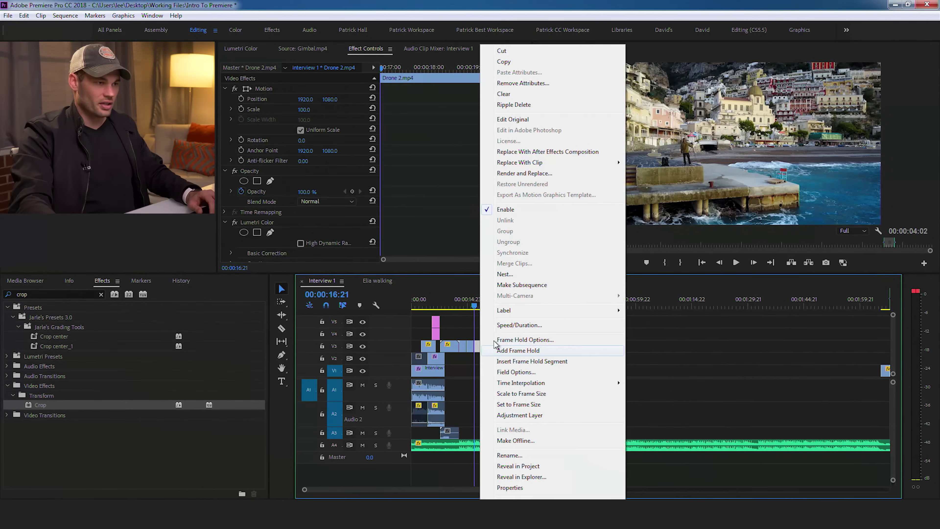
pyautogui.click(536, 106)
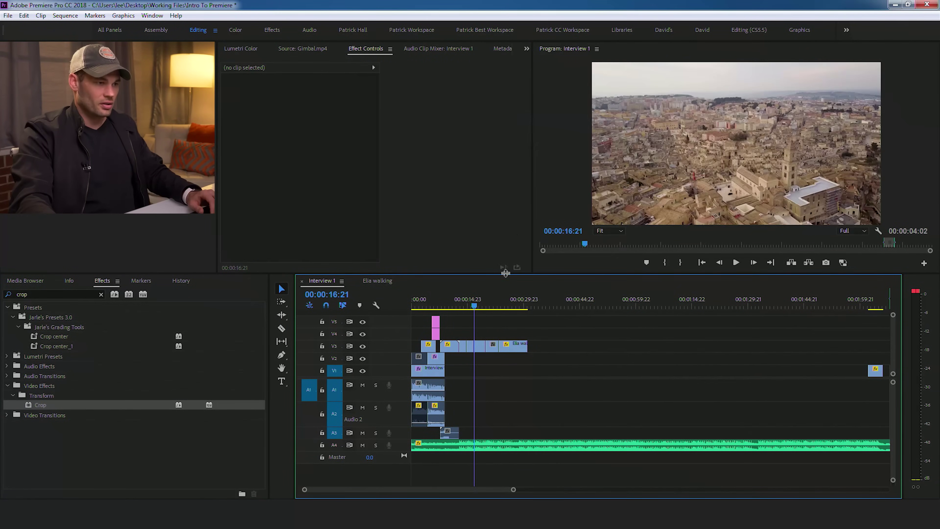
# - Play up to the next beat, split Drone 3.mp4 at 00:00:18:20 and ripple delete the rest of it
pyautogui.moveTo(474, 308); pyautogui.dragTo(455, 299)
pyautogui.press('space')
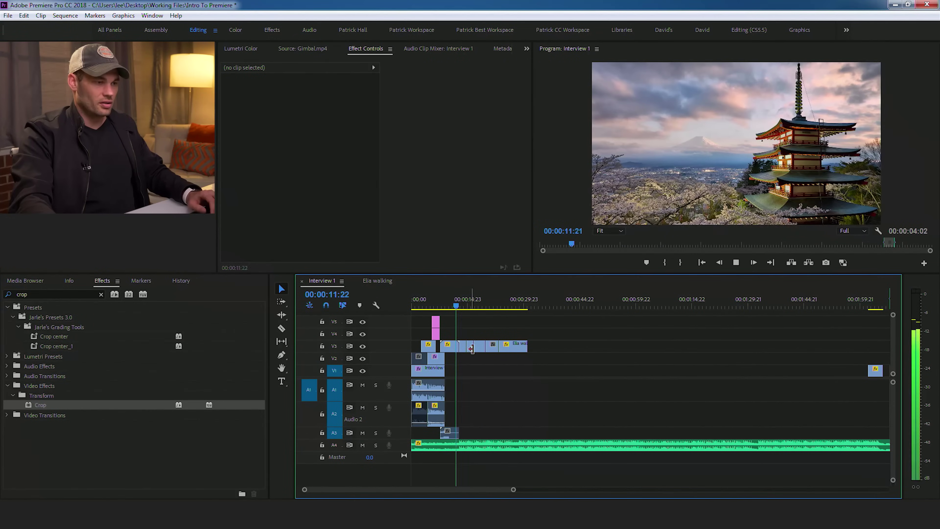
pyautogui.moveTo(513, 490); pyautogui.dragTo(468, 493)
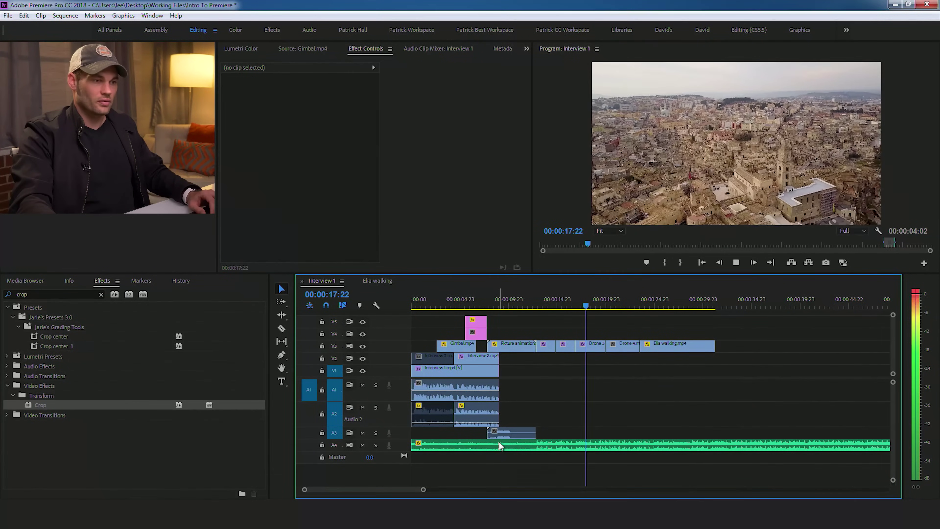
pyautogui.press('space')
pyautogui.press('c')
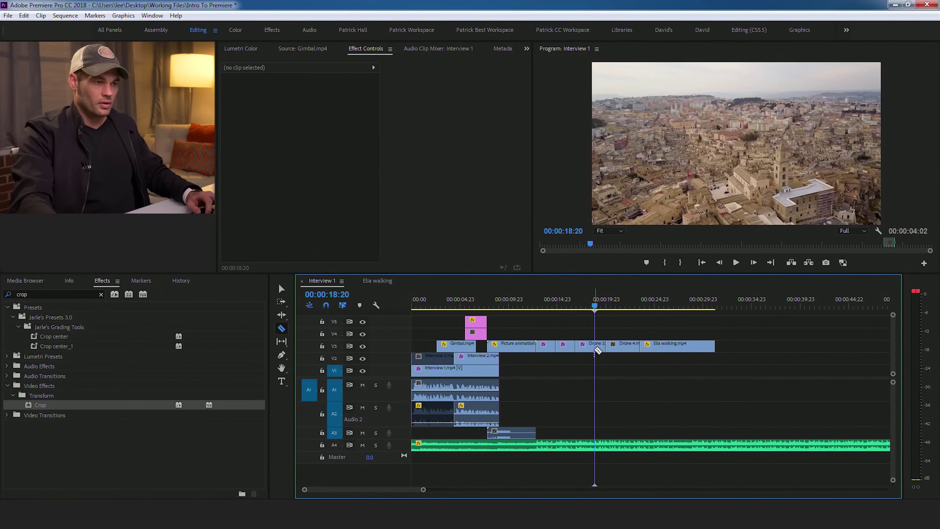
pyautogui.click(599, 347)
pyautogui.rightClick(598, 346)
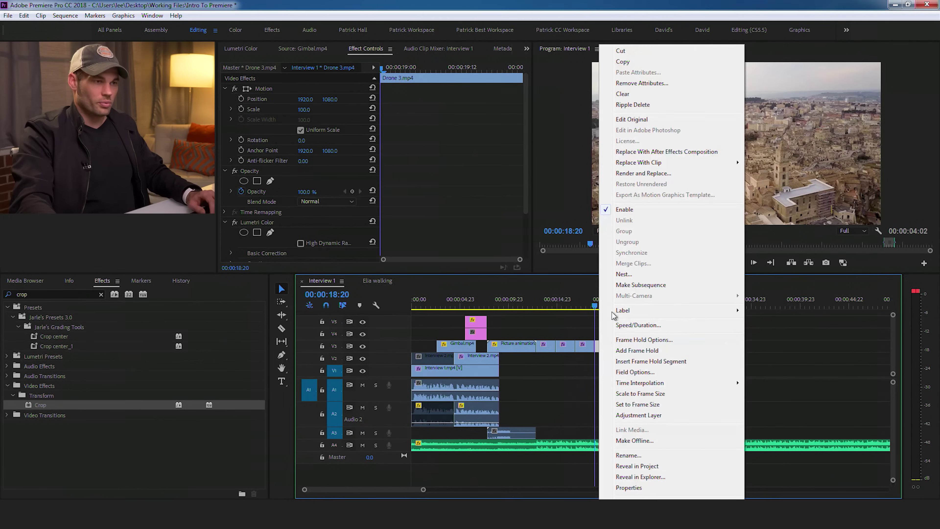
pyautogui.click(670, 105)
# - Move the cut between Drone 1.mp4 and Drone 2.mp4 slightly earlier, to 00:00:14:20, to match the music beat
pyautogui.moveTo(594, 300); pyautogui.dragTo(526, 297)
pyautogui.press('space')
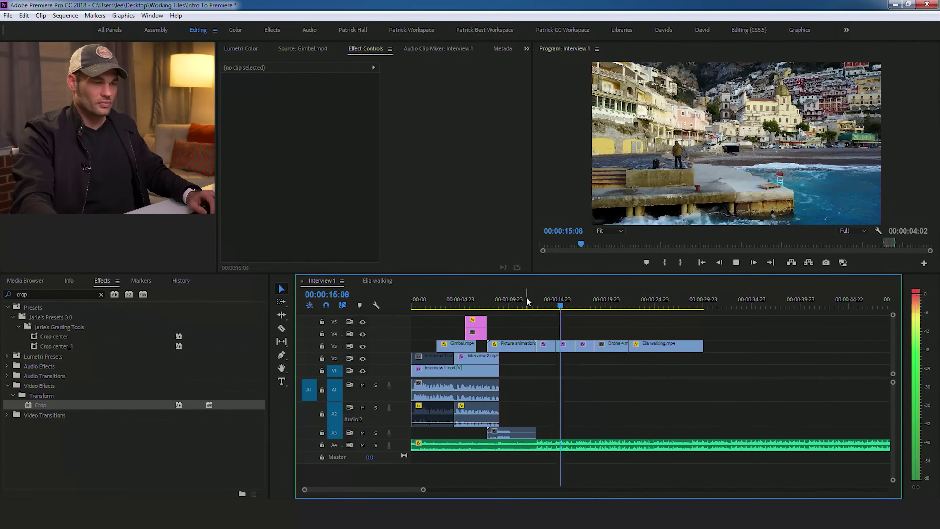
pyautogui.moveTo(573, 305); pyautogui.dragTo(554, 297)
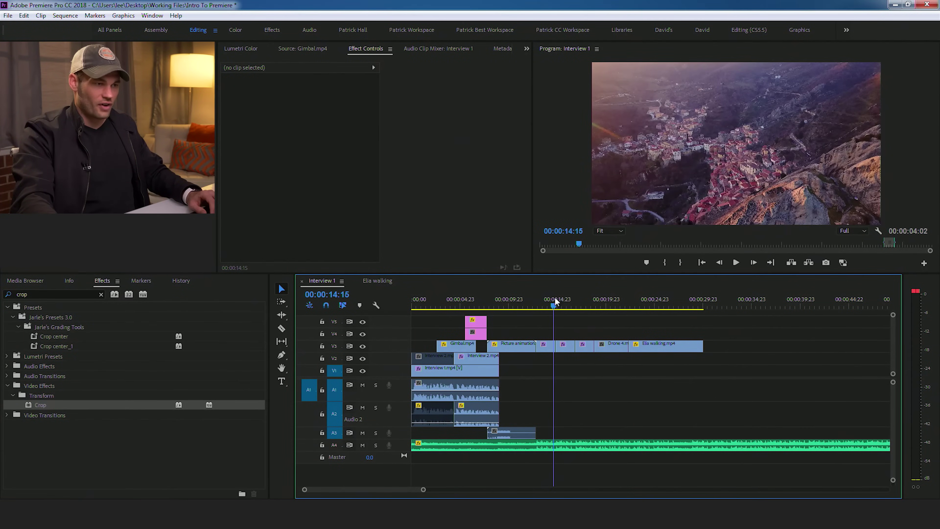
pyautogui.moveTo(415, 489); pyautogui.dragTo(363, 495)
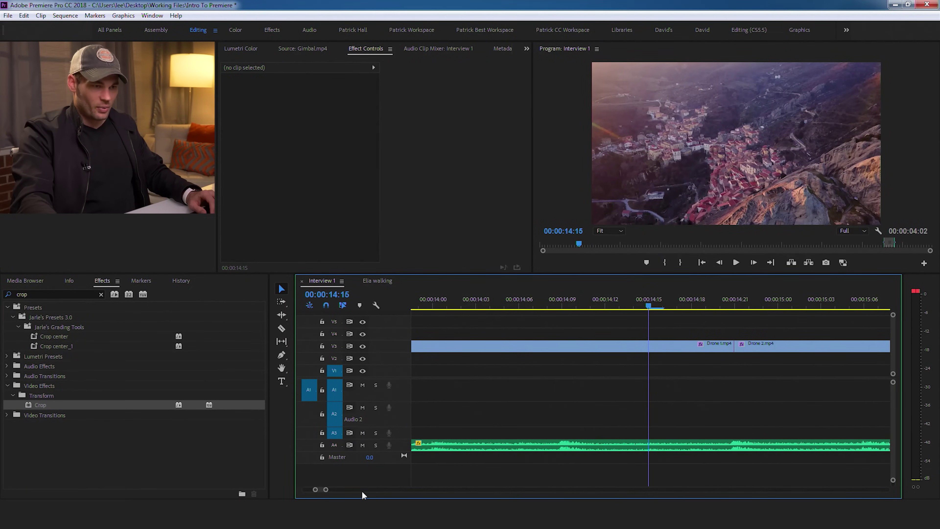
pyautogui.moveTo(732, 300); pyautogui.dragTo(719, 308)
pyautogui.click(724, 346)
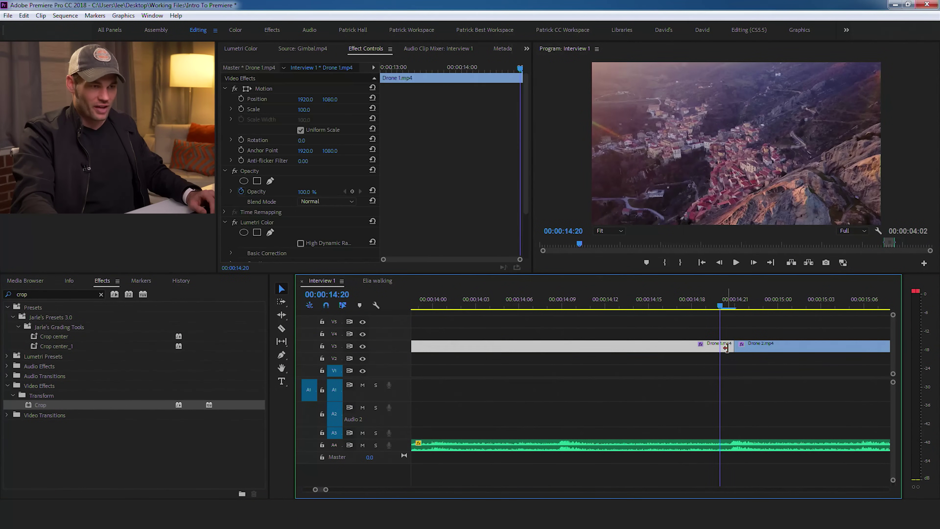
pyautogui.moveTo(732, 346); pyautogui.dragTo(722, 346)
pyautogui.click(738, 346)
# - Cut Drone 4.mp4 on the beat at 00:00:20:21 and ripple delete the part after the cut
pyautogui.moveTo(693, 301); pyautogui.dragTo(419, 306)
pyautogui.press('space')
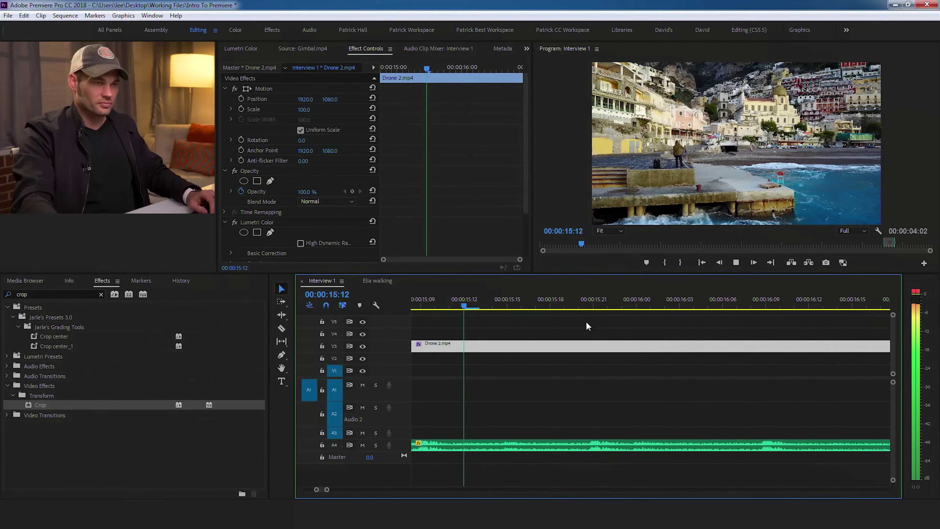
pyautogui.moveTo(328, 489); pyautogui.dragTo(467, 489)
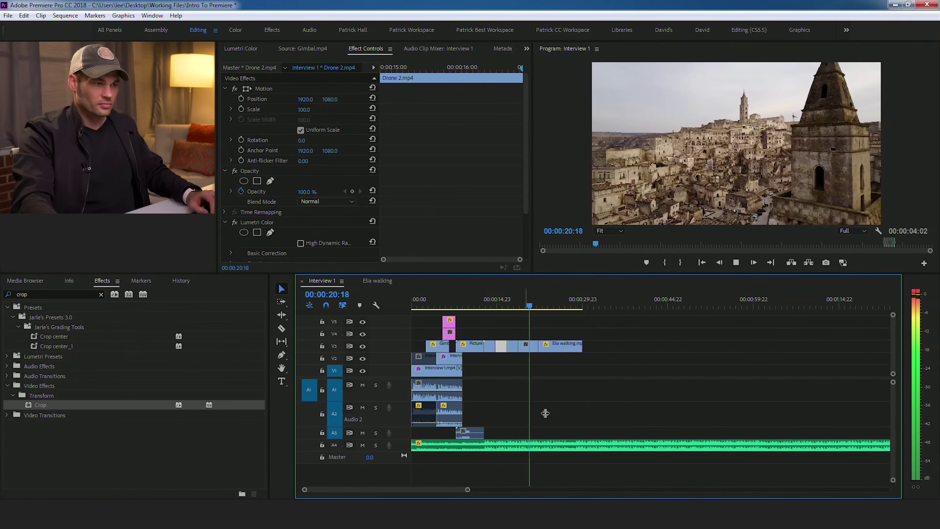
pyautogui.press('space')
pyautogui.press('v')
pyautogui.rightClick(533, 347)
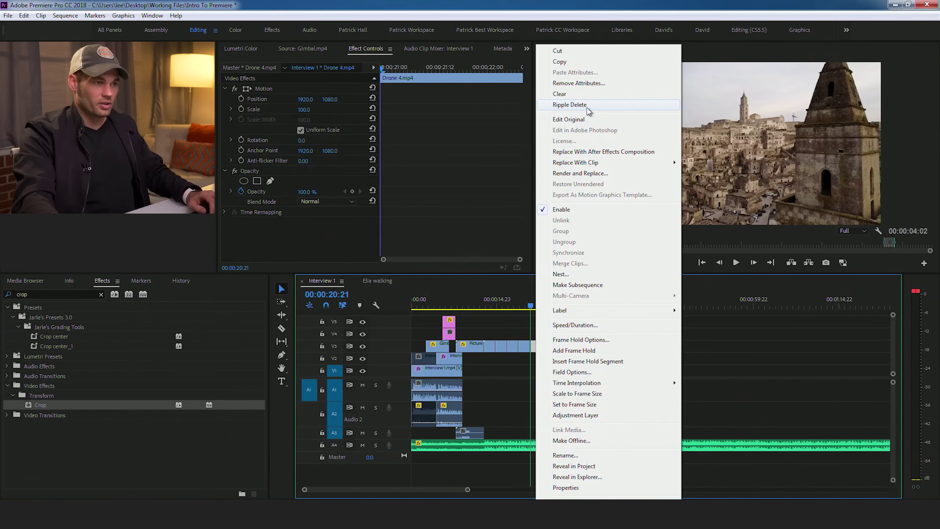
pyautogui.click(570, 105)
# - Play the sequence from 00:00:18:17 past the end of Elia walking.mp4 to review the final cuts with the music
pyautogui.click(518, 305)
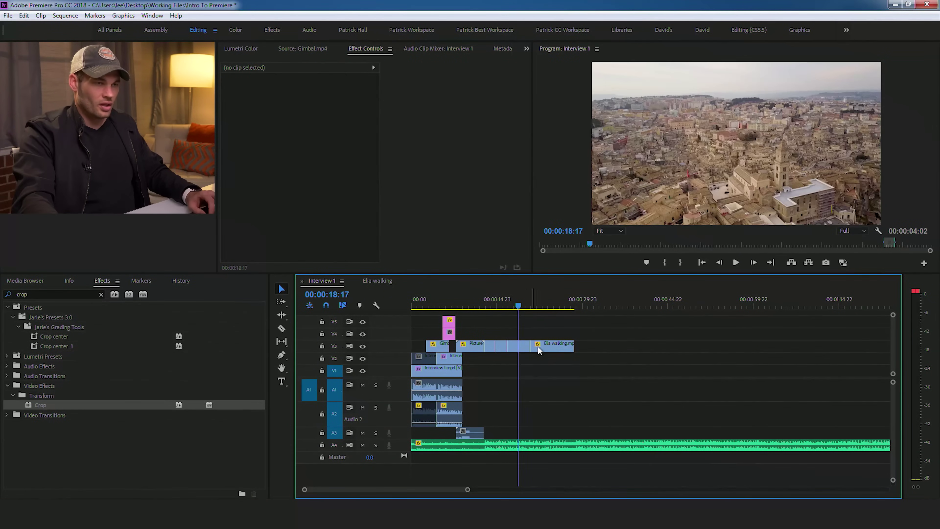
pyautogui.press('space')
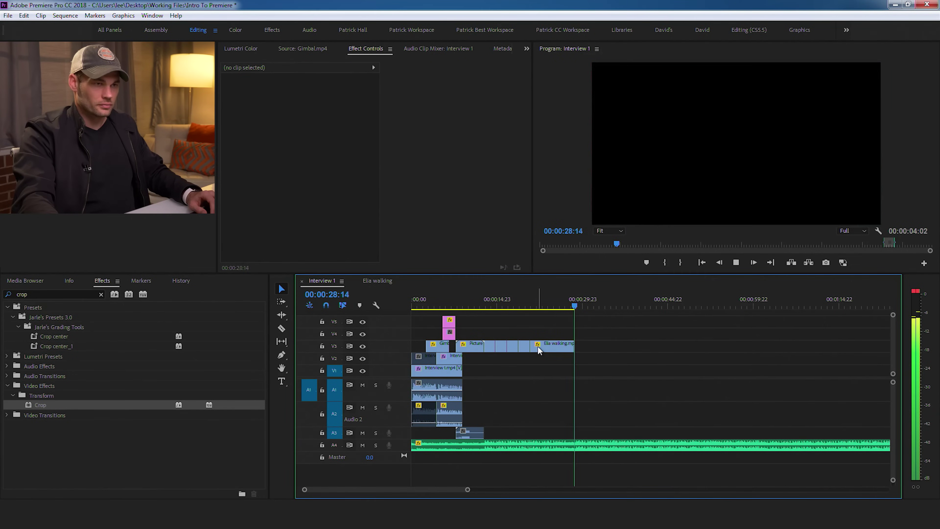
pyautogui.press('space')
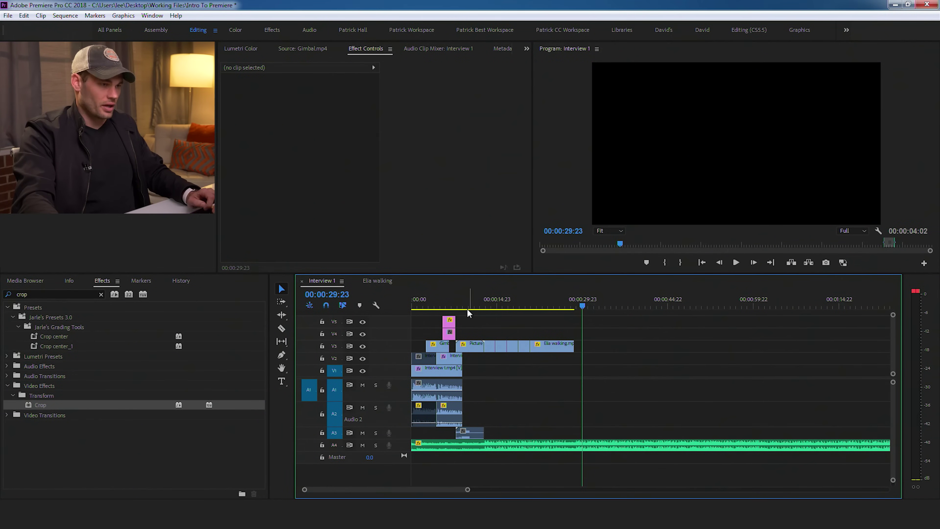
# - At 00:00:27:01, add a text title reading "Elia Locardi" in the sky beside the photographer
pyautogui.moveTo(572, 305); pyautogui.dragTo(565, 304)
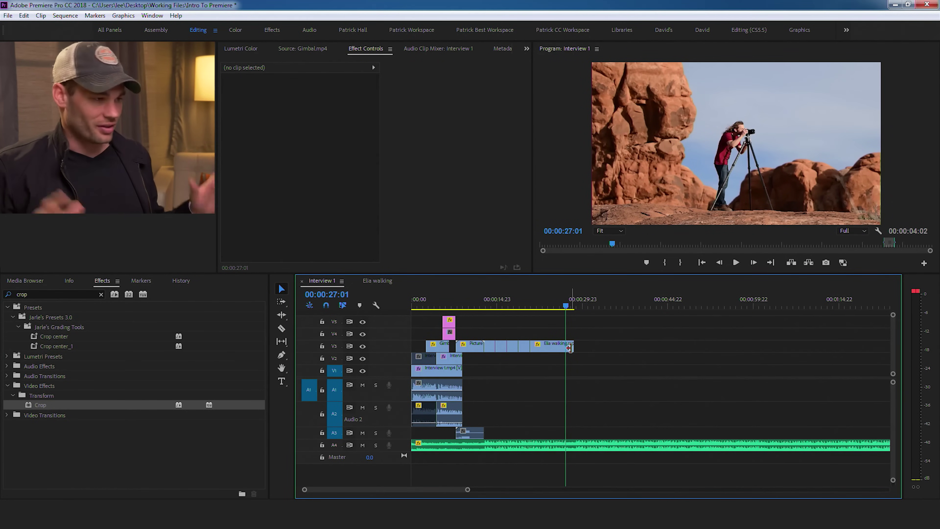
pyautogui.click(282, 381)
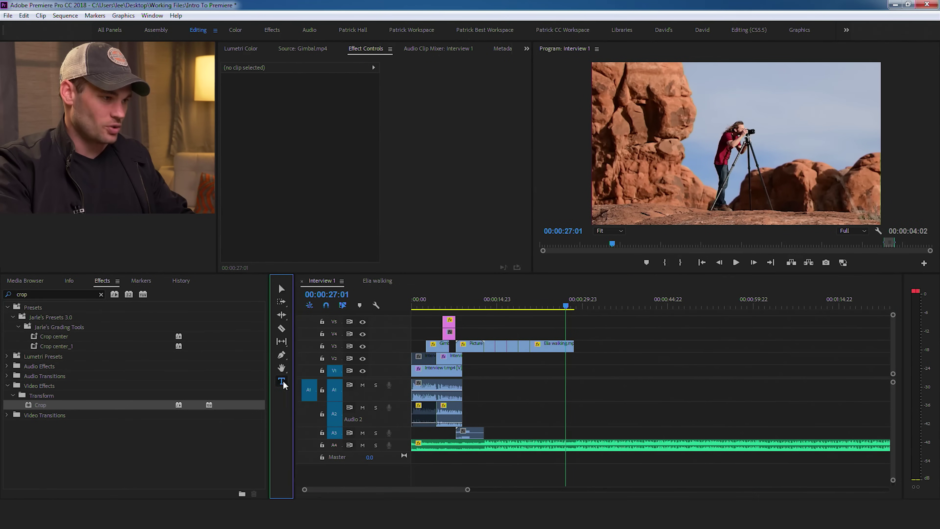
pyautogui.click(777, 126)
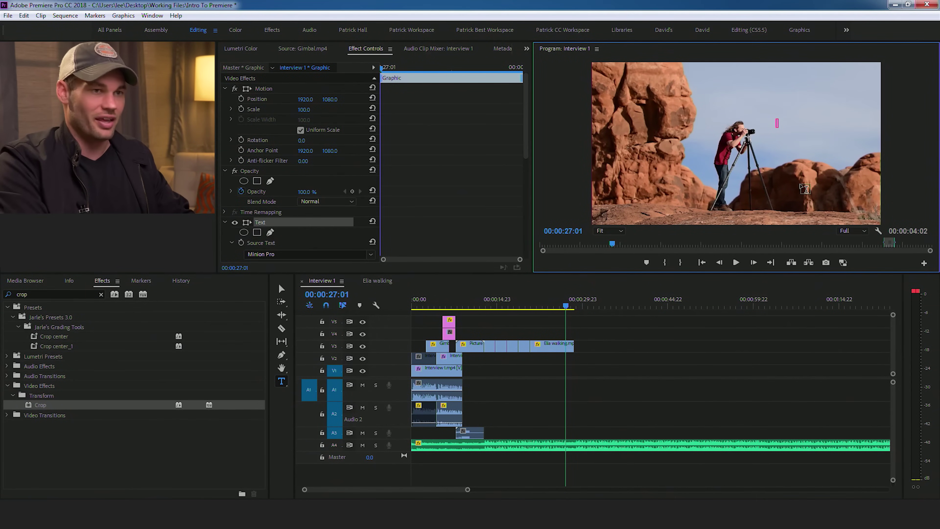
pyautogui.write('Elia Locardi')
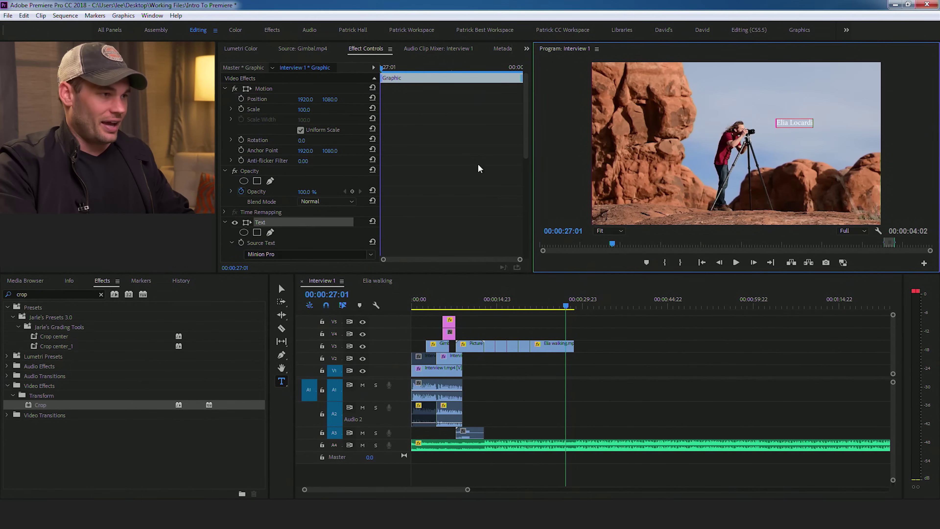
# - Try to change the title's font to Century Gothic Regular without selecting its text
pyautogui.moveTo(527, 143); pyautogui.dragTo(521, 183)
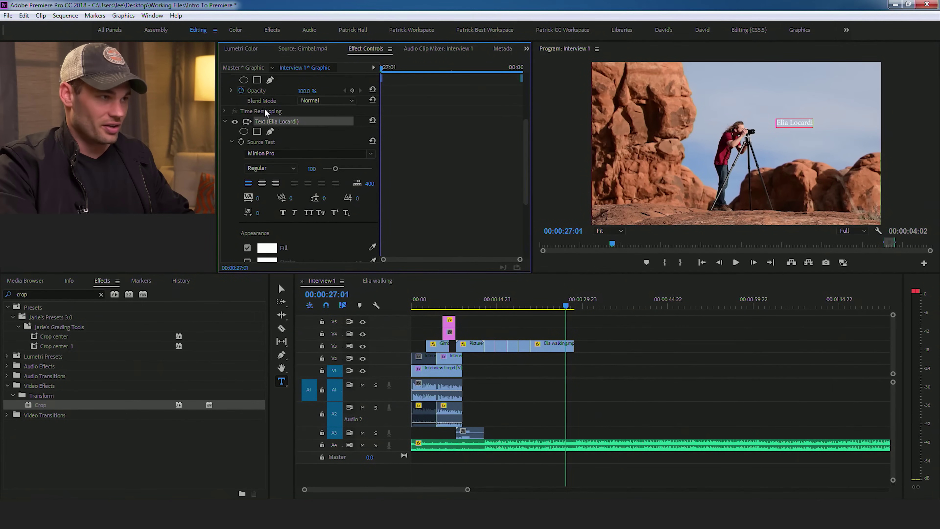
pyautogui.click(322, 153)
pyautogui.write('cent')
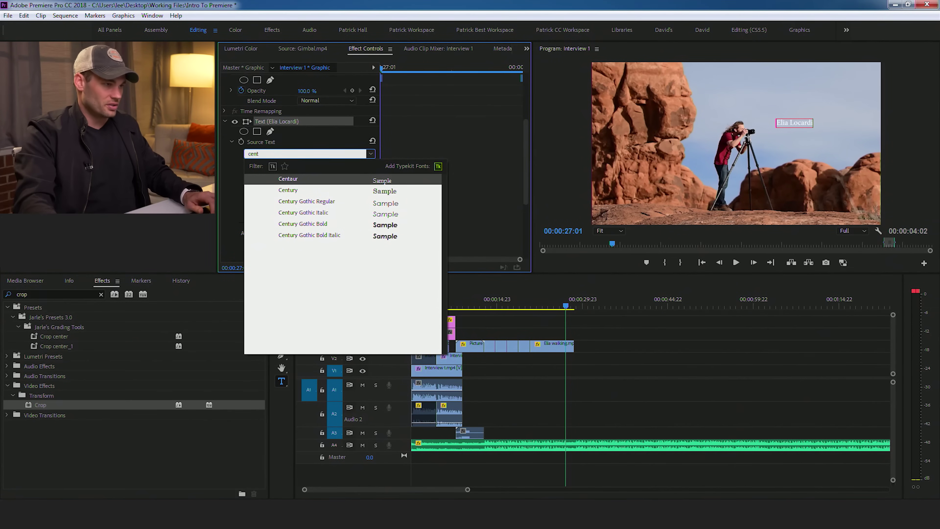
pyautogui.click(287, 201)
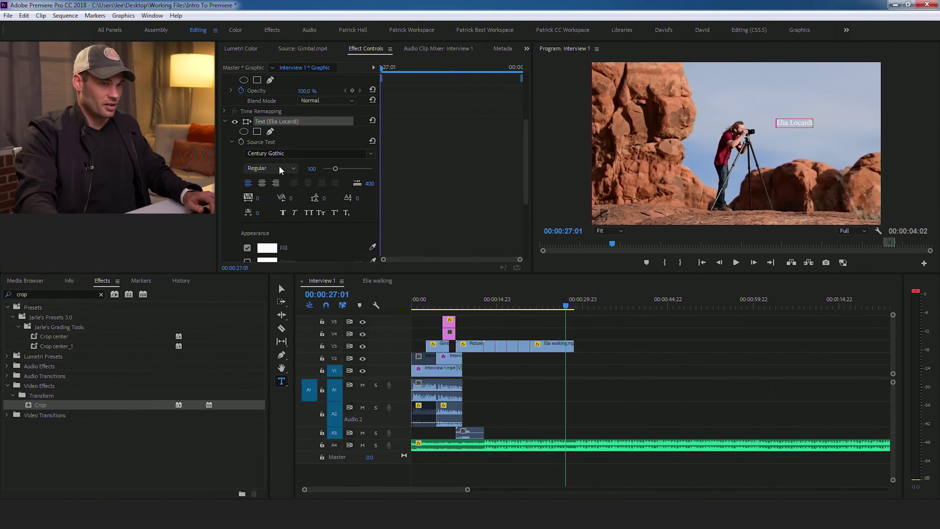
# - Select all of the title's text and set its font to Century Gothic Bold
pyautogui.click(779, 122)
pyautogui.hotkey('ctrl', 'a')
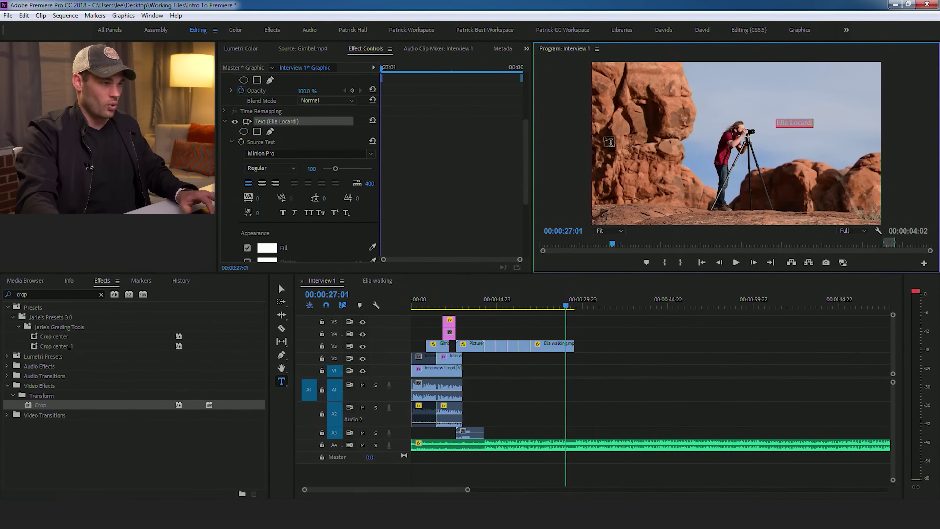
pyautogui.click(267, 152)
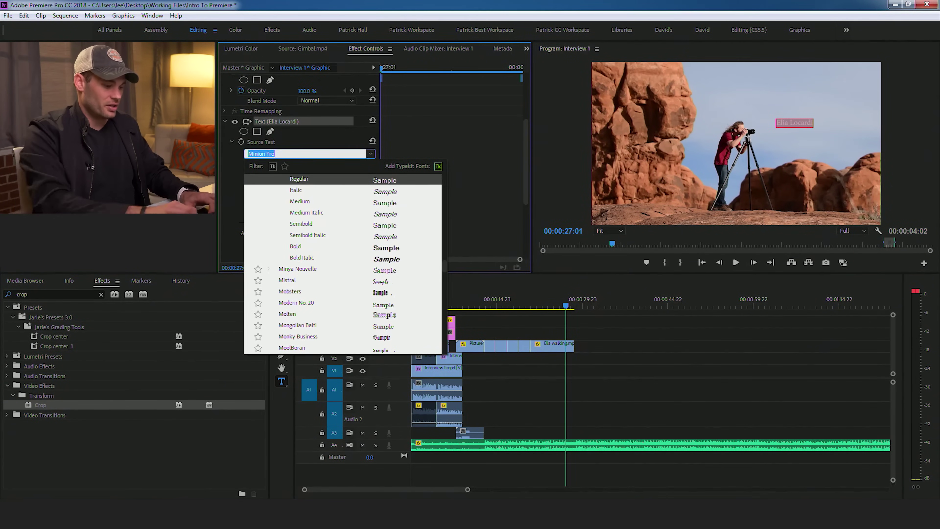
pyautogui.write('century')
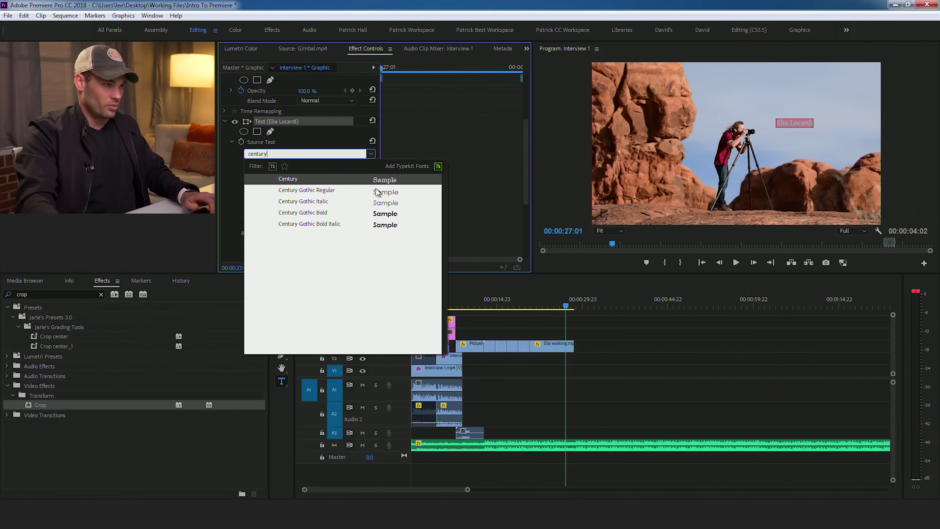
pyautogui.click(335, 214)
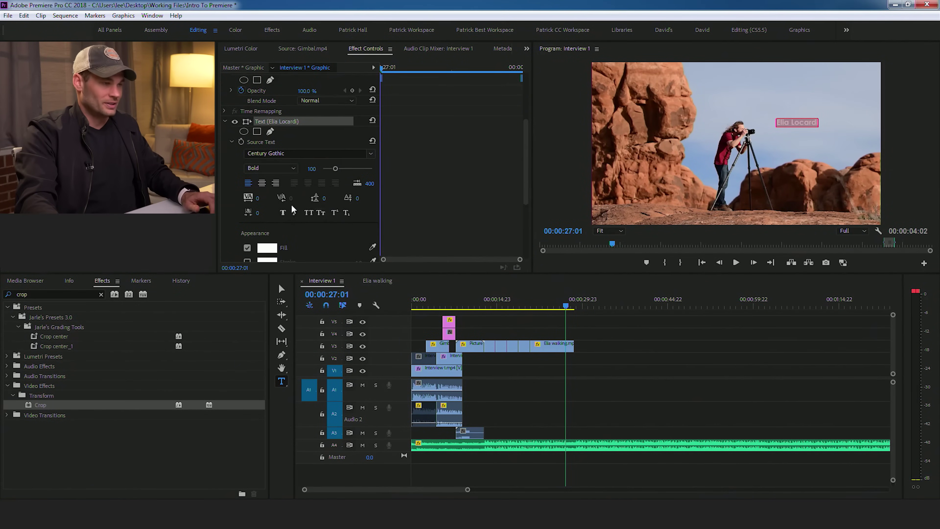
# - Turn on the title's shadow and enlarge its font size to 208
pyautogui.scroll(-3, 393, 207)
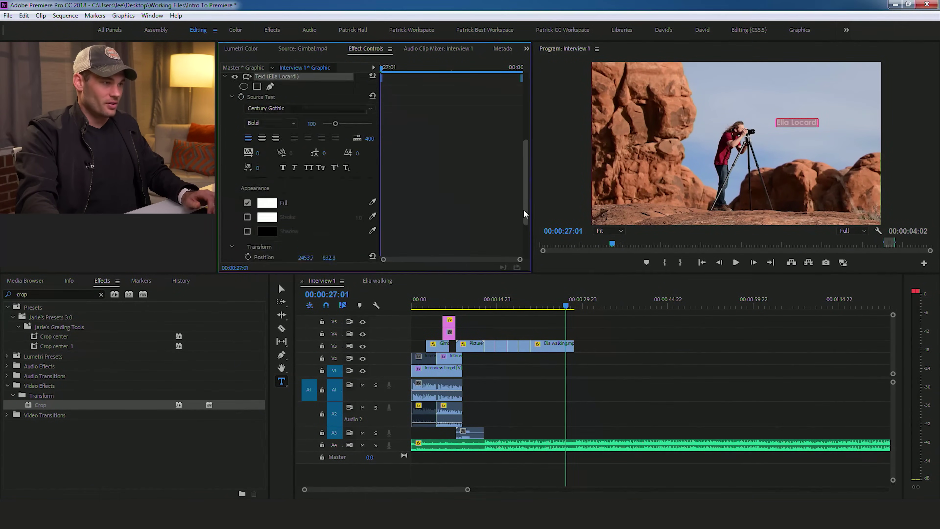
pyautogui.click(248, 195)
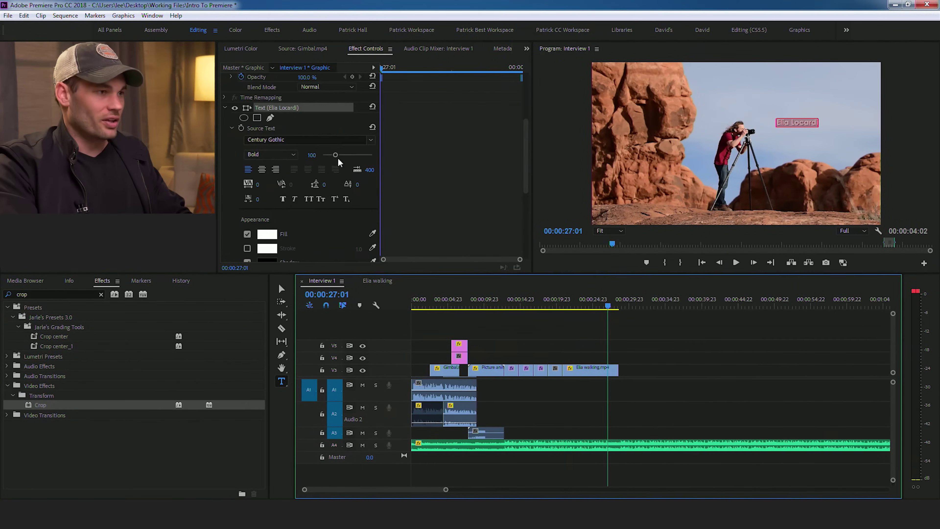
pyautogui.moveTo(336, 154); pyautogui.dragTo(348, 153)
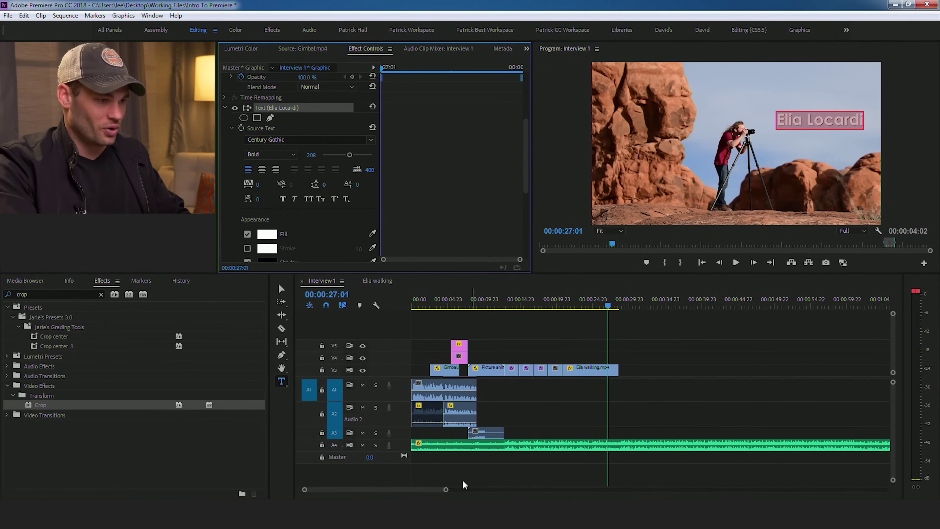
# - Move the title clip on V4 earlier so that it starts at about 00:00:23:14, above Elia walking.mp4
pyautogui.moveTo(445, 490); pyautogui.dragTo(405, 487)
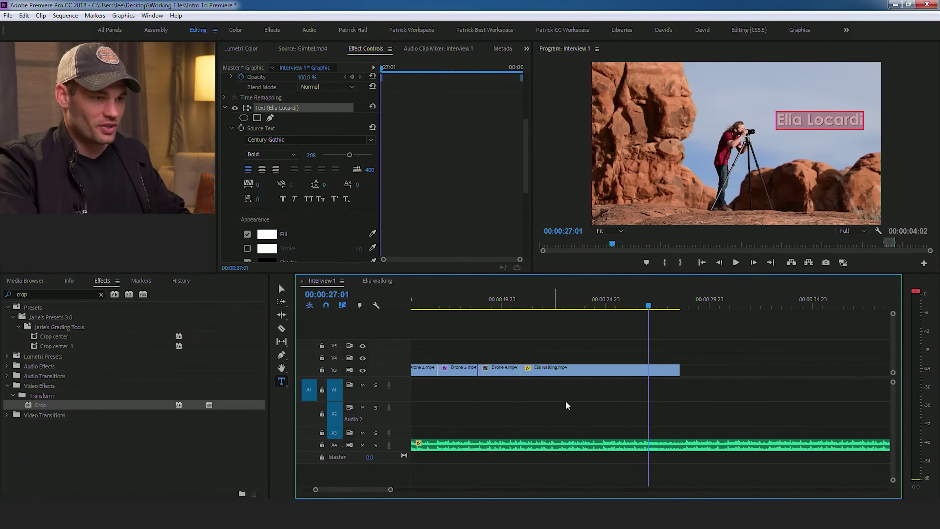
pyautogui.click(658, 354)
pyautogui.moveTo(654, 355); pyautogui.dragTo(575, 356)
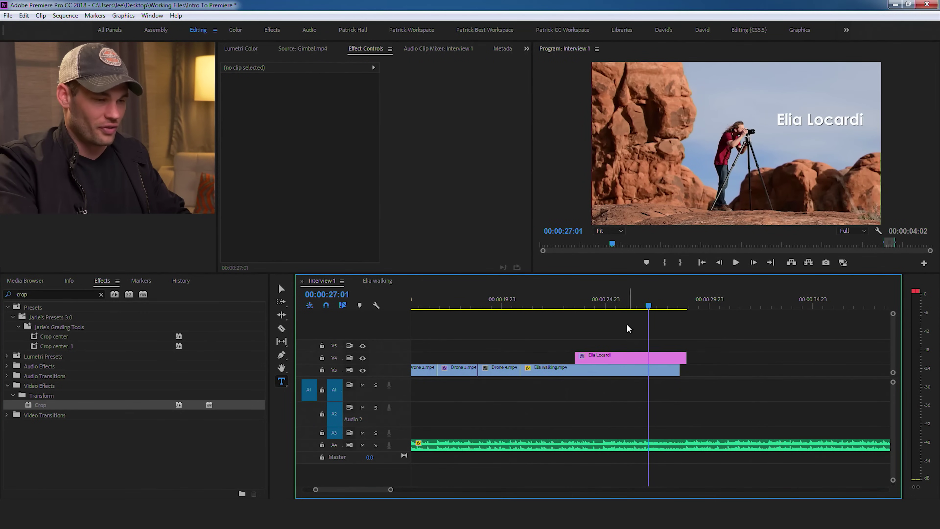
# - Find the moment the photographer stands at the camera and trim the title clip's start to 00:00:27:09
pyautogui.click(577, 308)
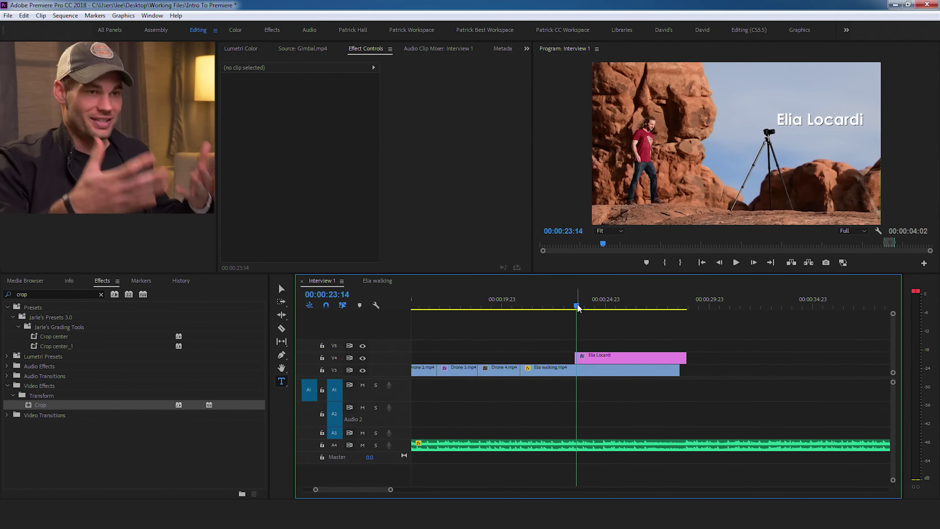
pyautogui.moveTo(578, 308); pyautogui.dragTo(510, 308)
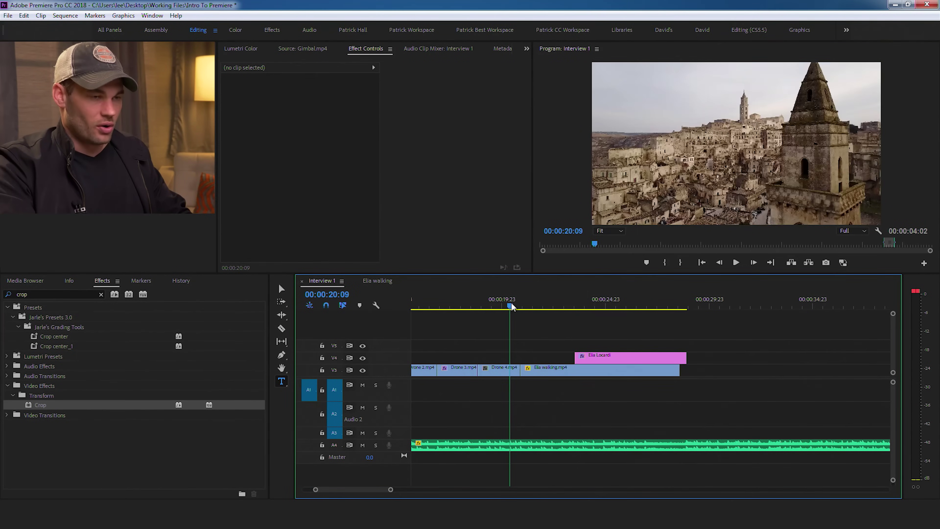
pyautogui.moveTo(589, 310); pyautogui.dragTo(655, 281)
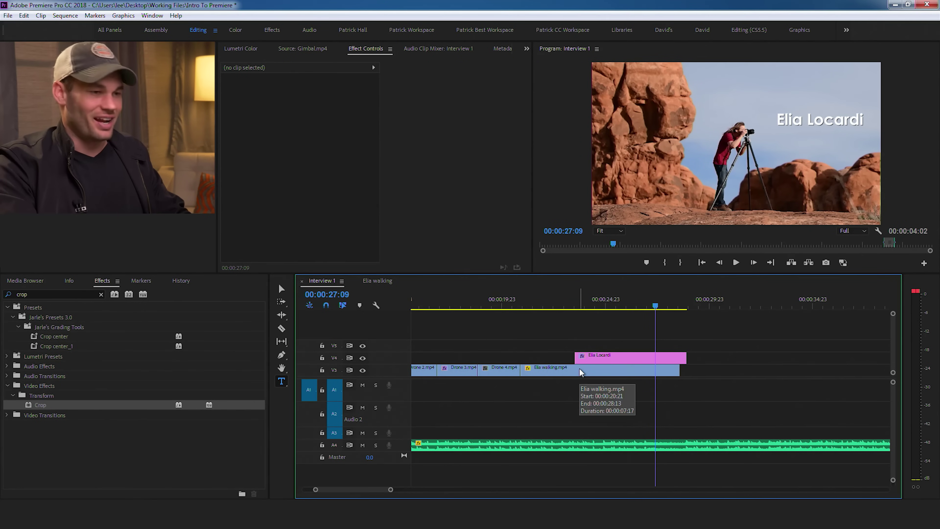
pyautogui.moveTo(621, 358); pyautogui.dragTo(652, 323)
# - Move the title text slightly down and to the left in the frame, and play the sequence through its appearance
pyautogui.click(667, 358)
pyautogui.scroll(-3, 529, 122)
pyautogui.moveTo(531, 149); pyautogui.dragTo(529, 110)
pyautogui.click(282, 288)
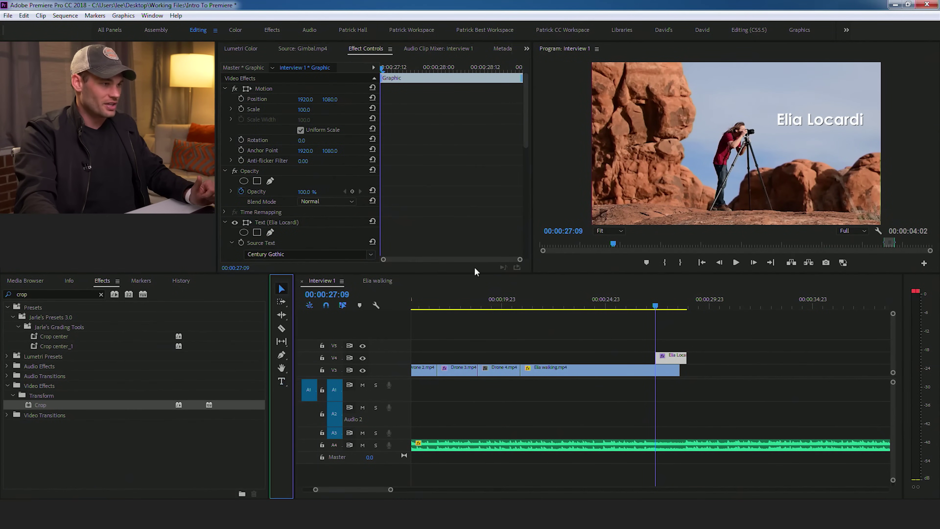
pyautogui.moveTo(802, 122); pyautogui.dragTo(790, 134)
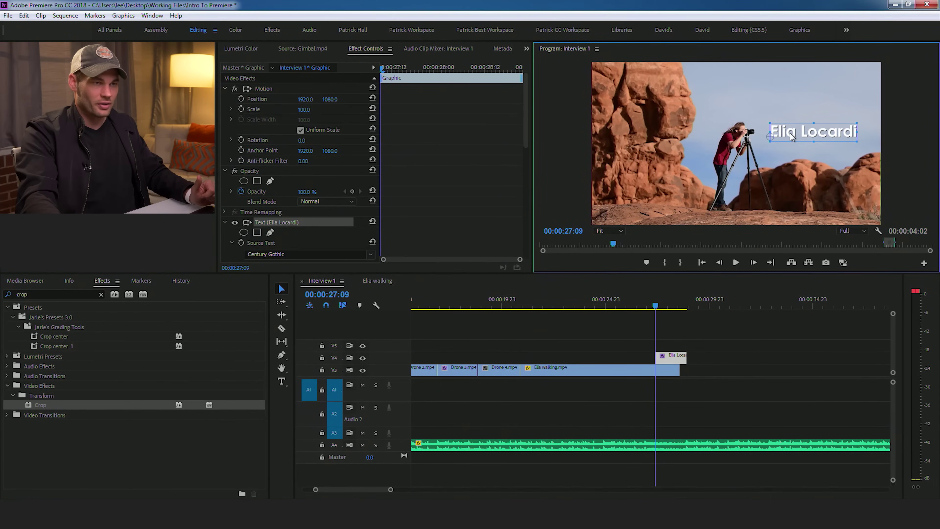
pyautogui.click(775, 103)
pyautogui.moveTo(631, 307); pyautogui.dragTo(565, 307)
pyautogui.press('space')
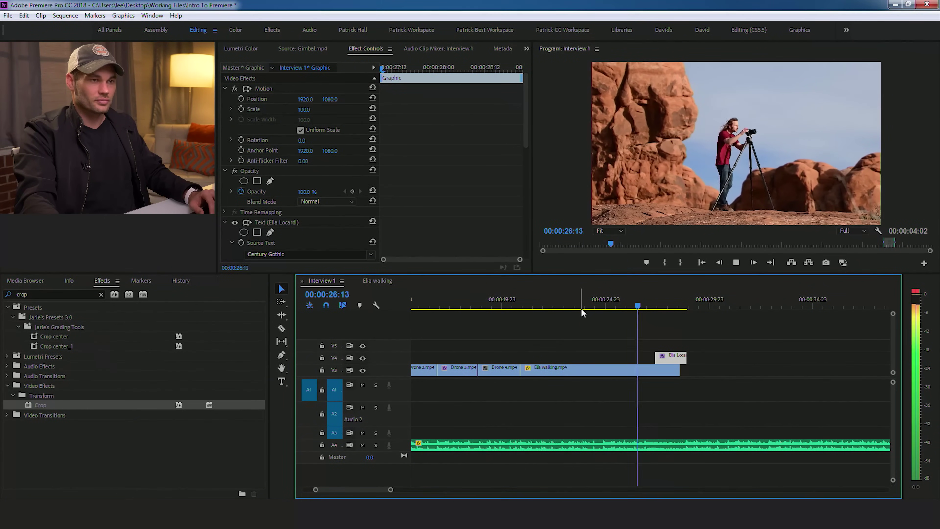
pyautogui.press('space')
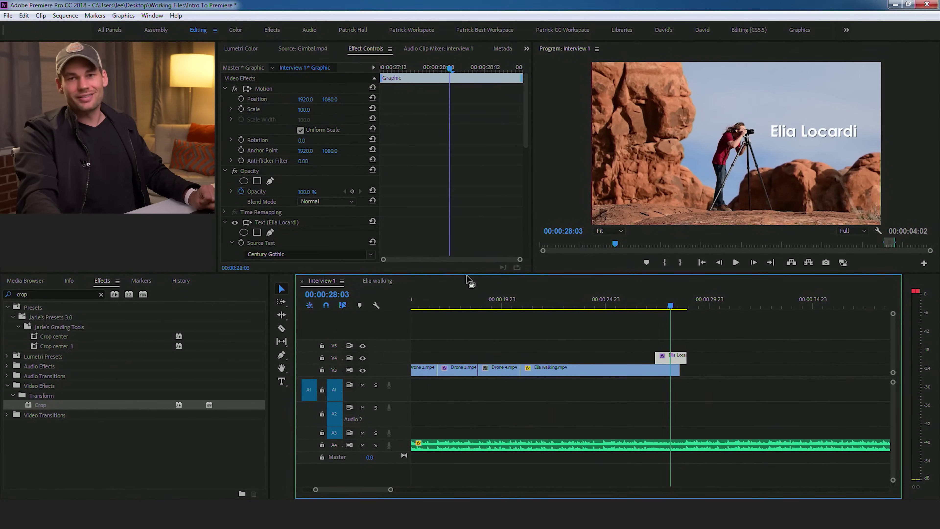
# - Apply a Cross Dissolve to the start of the title clip and play from 00:00:26:20 to check the fade-in
pyautogui.doubleClick(45, 294)
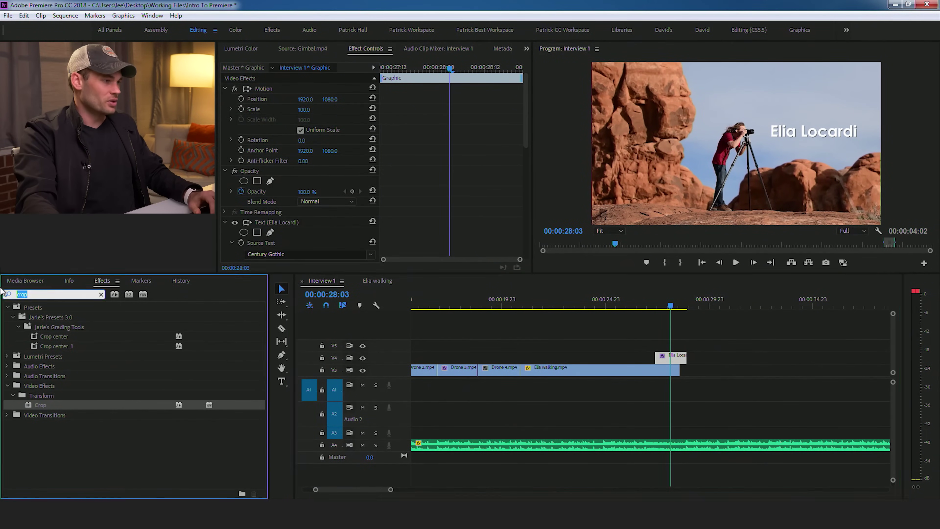
pyautogui.write('cross')
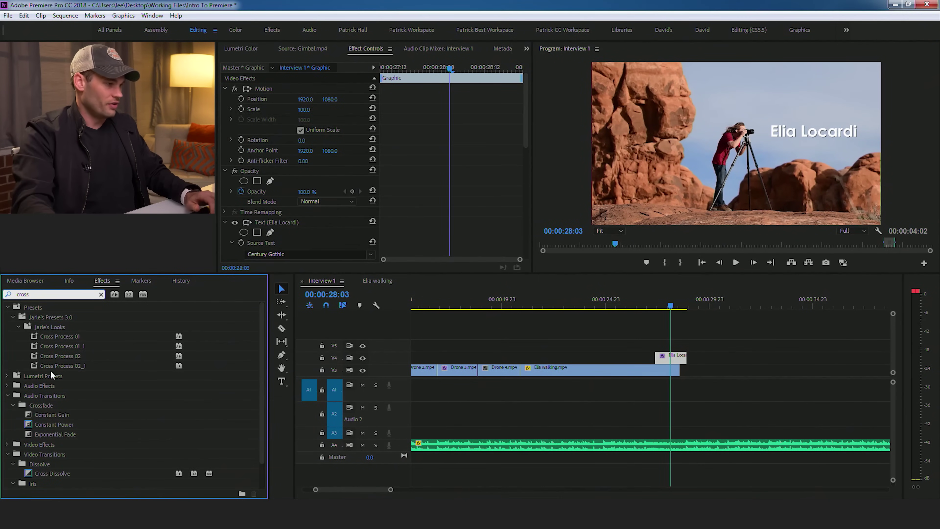
pyautogui.moveTo(32, 474); pyautogui.dragTo(544, 366)
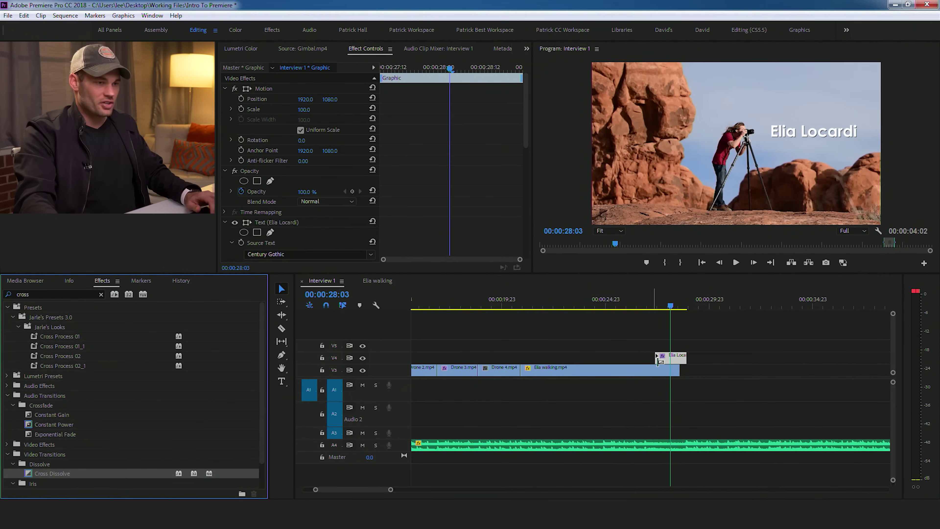
pyautogui.moveTo(657, 358); pyautogui.dragTo(658, 358)
pyautogui.click(645, 305)
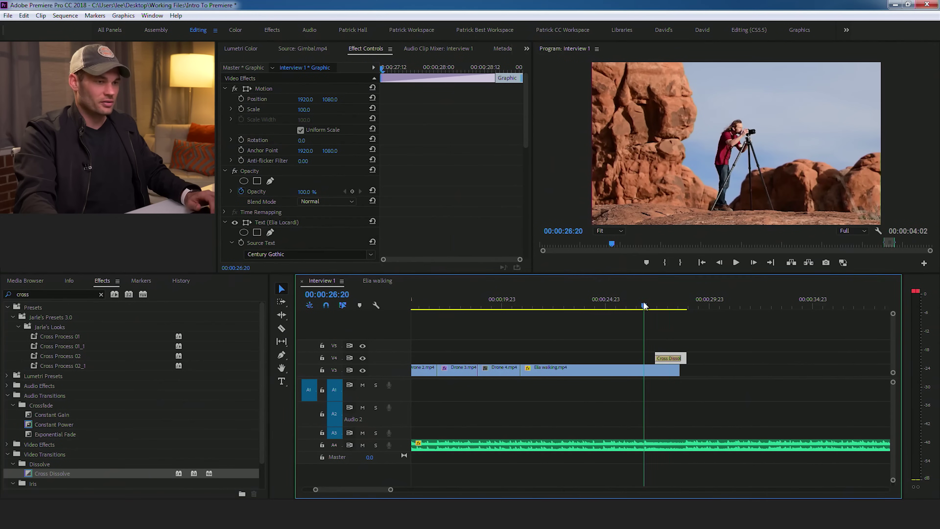
pyautogui.press('space')
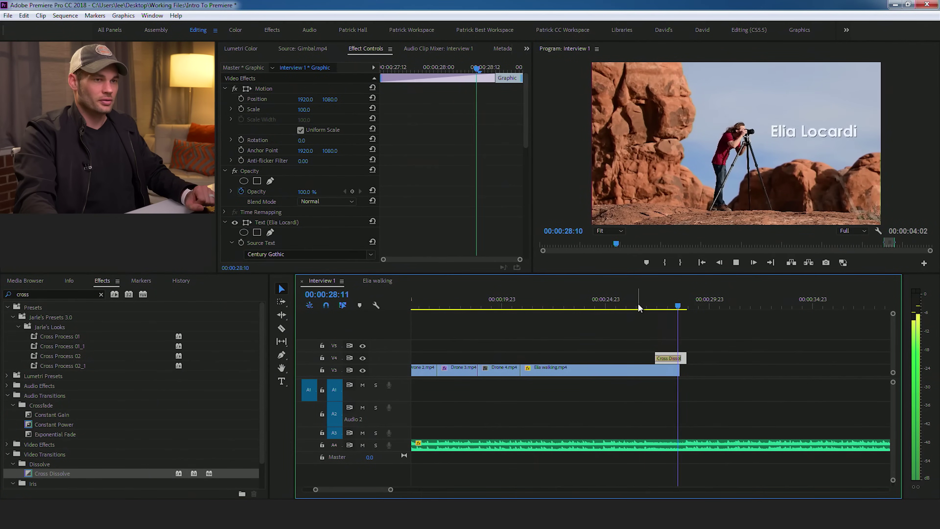
# - Trim the title clip's end to match the end of Elia walking.mp4 and play it back
pyautogui.moveTo(651, 301); pyautogui.dragTo(684, 303)
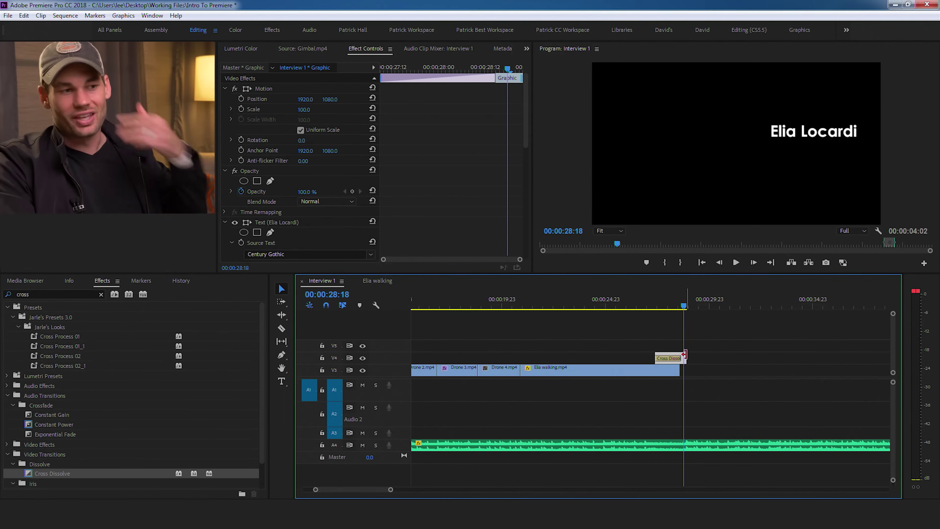
pyautogui.moveTo(684, 355); pyautogui.dragTo(680, 356)
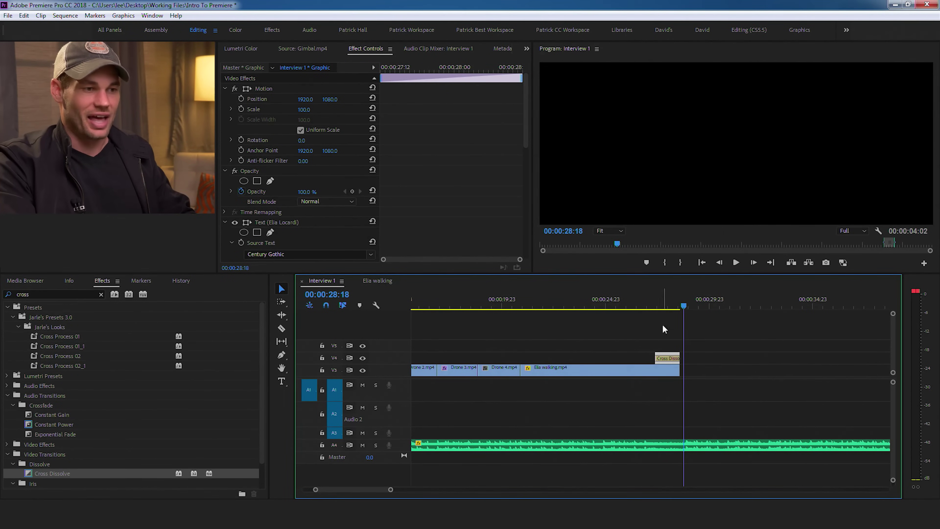
pyautogui.click(657, 308)
pyautogui.press('space')
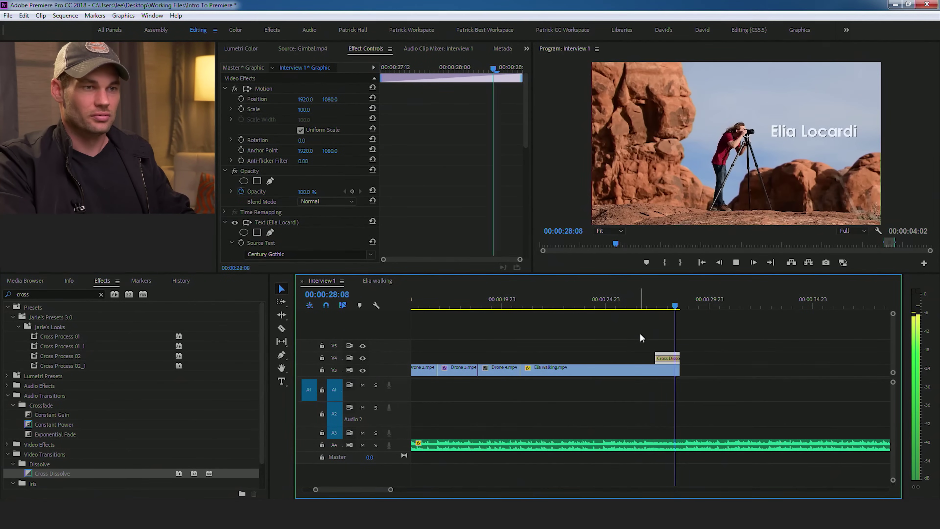
pyautogui.press('space')
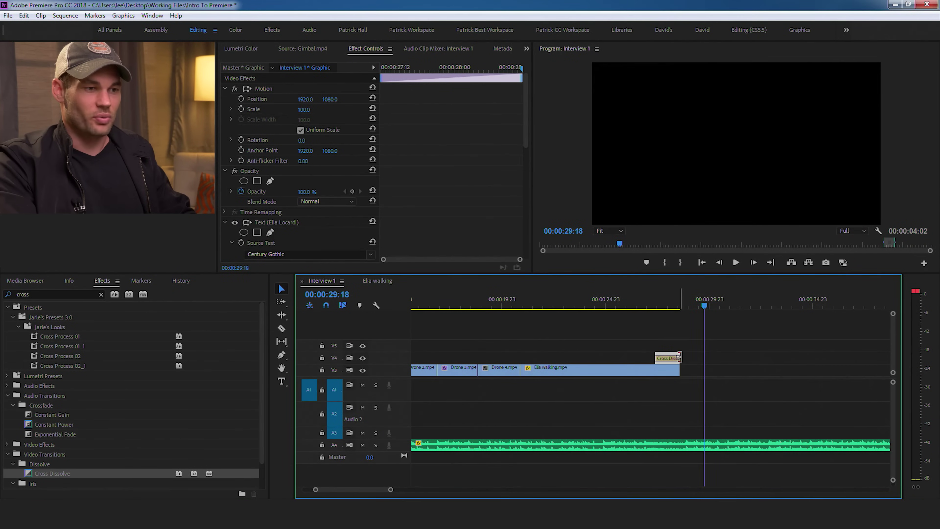
# - Extend the title clip's end about two seconds past the end of Elia walking.mp4 and play the transition to black
pyautogui.click(678, 357)
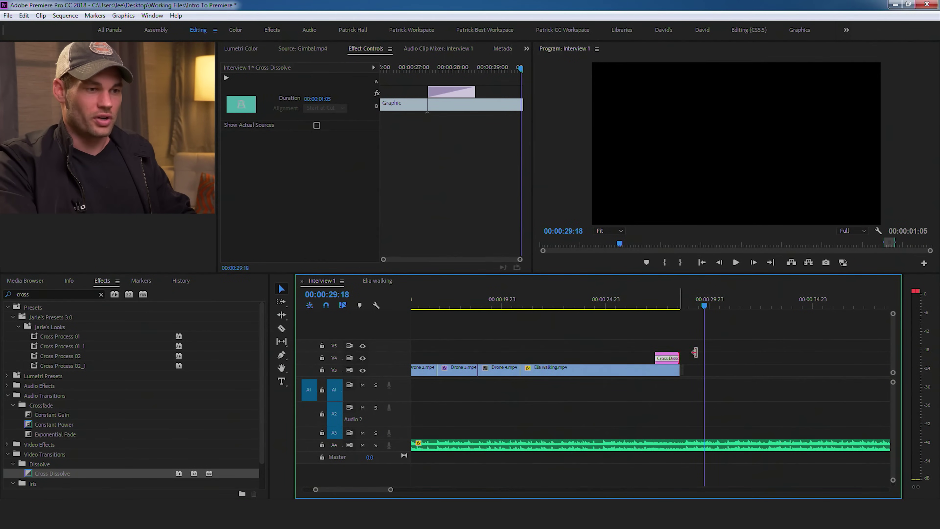
pyautogui.moveTo(694, 353); pyautogui.dragTo(723, 357)
pyautogui.click(648, 307)
pyautogui.press('space')
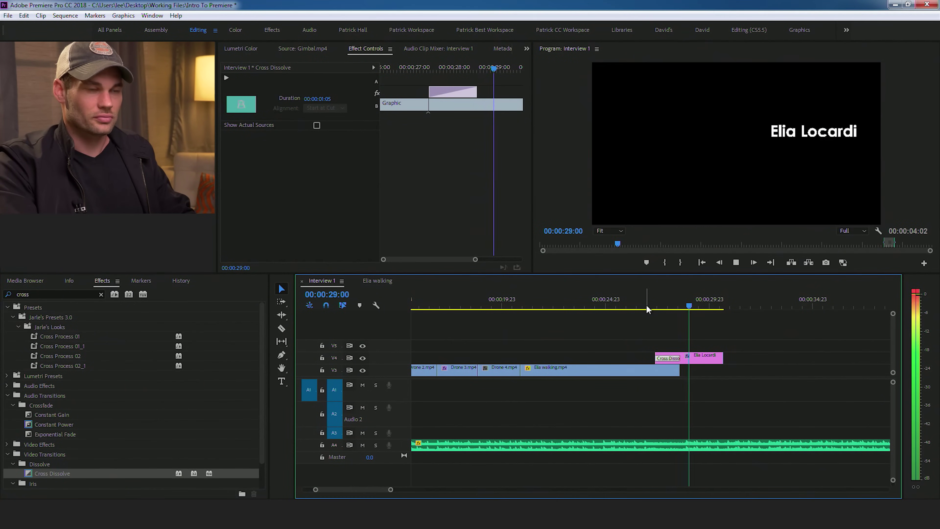
pyautogui.moveTo(678, 299); pyautogui.dragTo(679, 296)
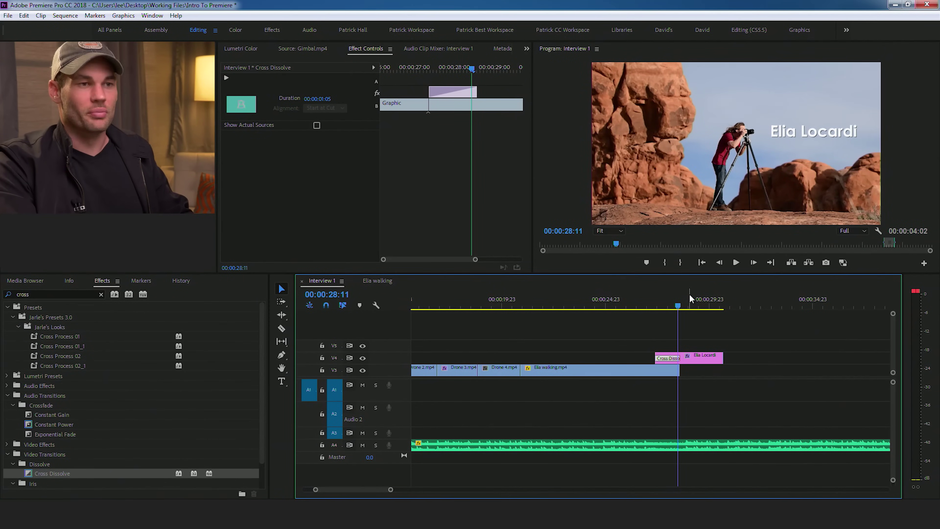
# - Add a Position keyframe to the title clip at 00:00:28:13, just before Elia walking.mp4 ends
pyautogui.click(692, 359)
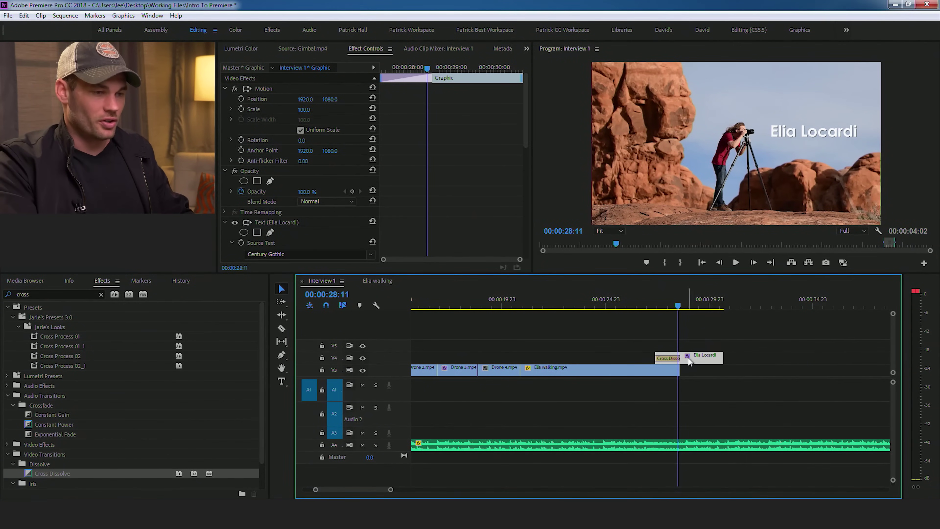
pyautogui.scroll(3, 688, 360)
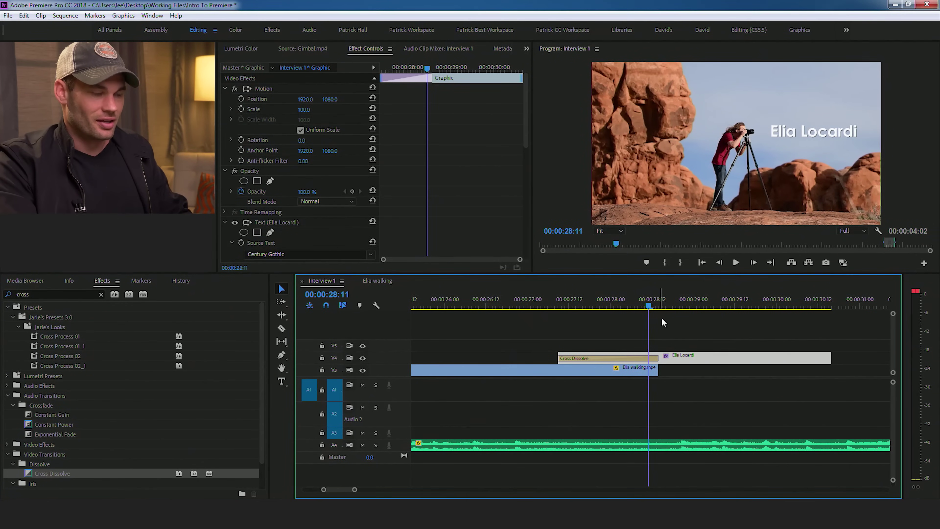
pyautogui.press('Right')
pyautogui.press('Right')
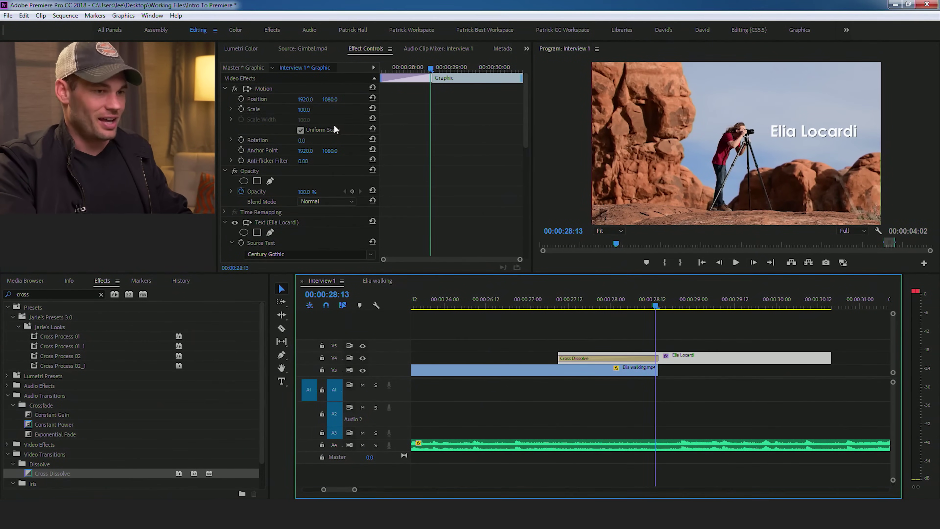
pyautogui.click(241, 99)
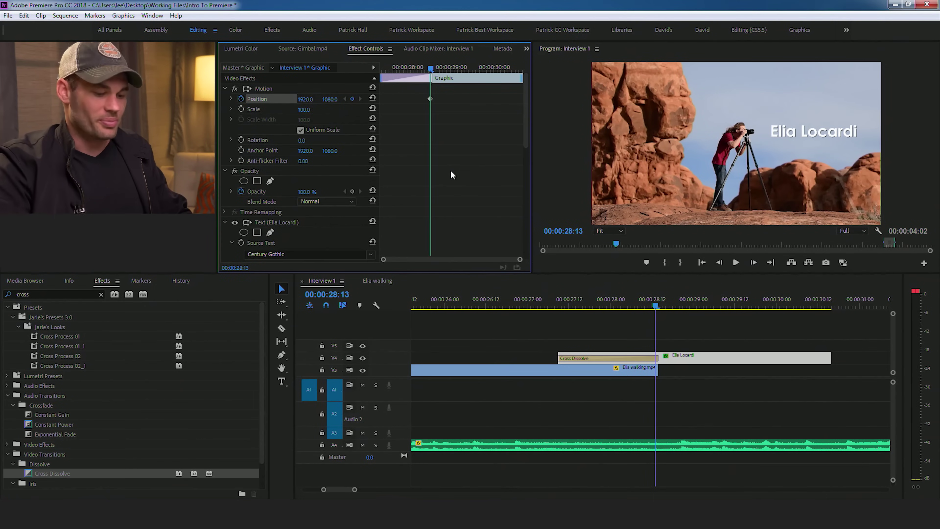
# - At 00:00:28:21, set the title's Position to about 968, 1241, near the frame's centre, and play back the move
pyautogui.press('space')
pyautogui.press('Right')
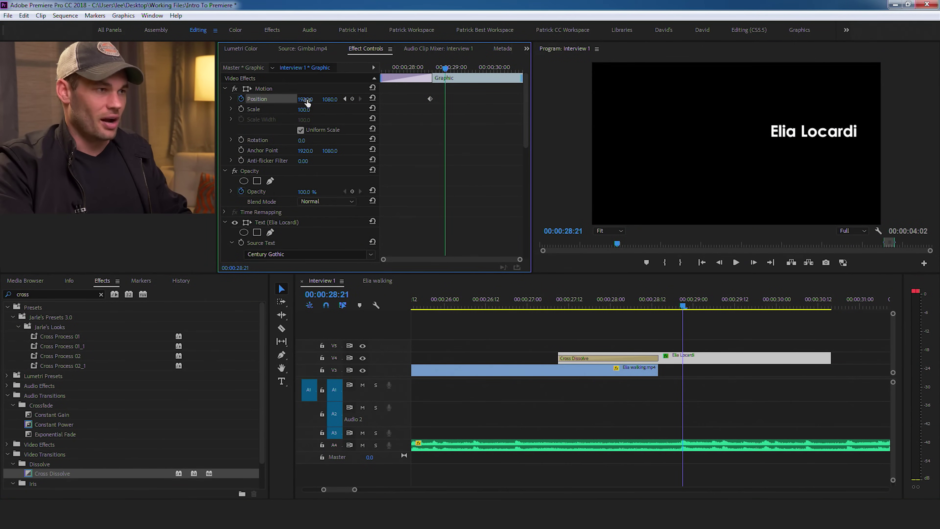
pyautogui.moveTo(328, 103); pyautogui.dragTo(254, 99)
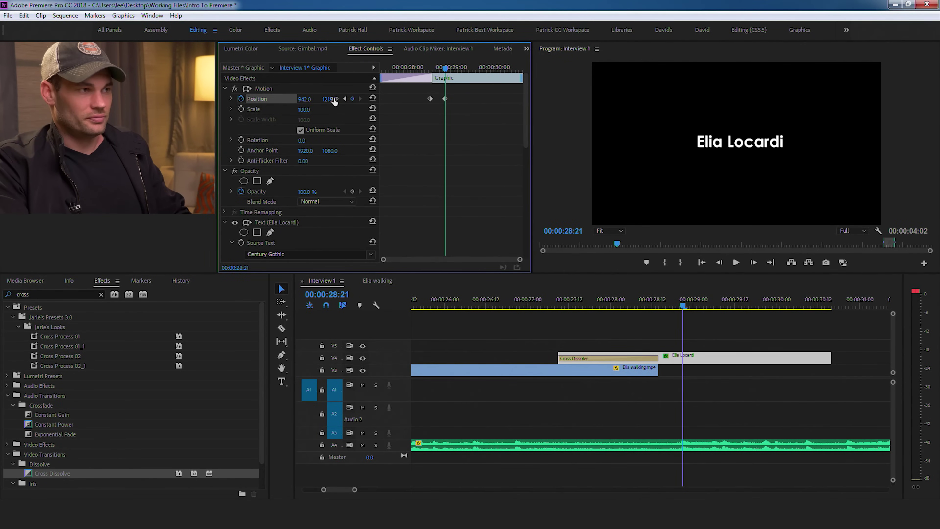
pyautogui.moveTo(330, 99)
pyautogui.mouseDown()
pyautogui.moveTo(309, 102)
pyautogui.moveTo(330, 99)
pyautogui.mouseUp()
pyautogui.moveTo(614, 305); pyautogui.dragTo(592, 306)
pyautogui.click(482, 305)
pyautogui.press('space')
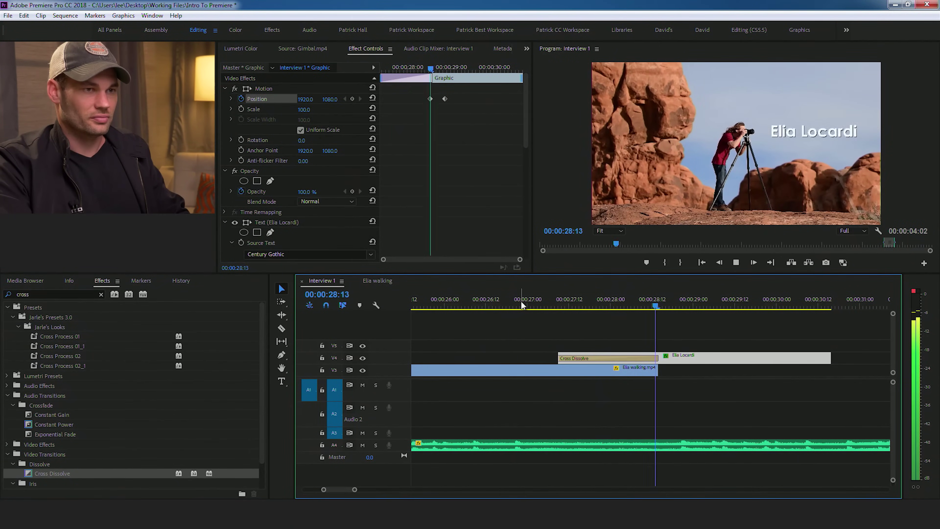
# - Shift the second Position keyframe earlier to 00:00:28:16, and play the faster move from the title clip's start
pyautogui.click(656, 298)
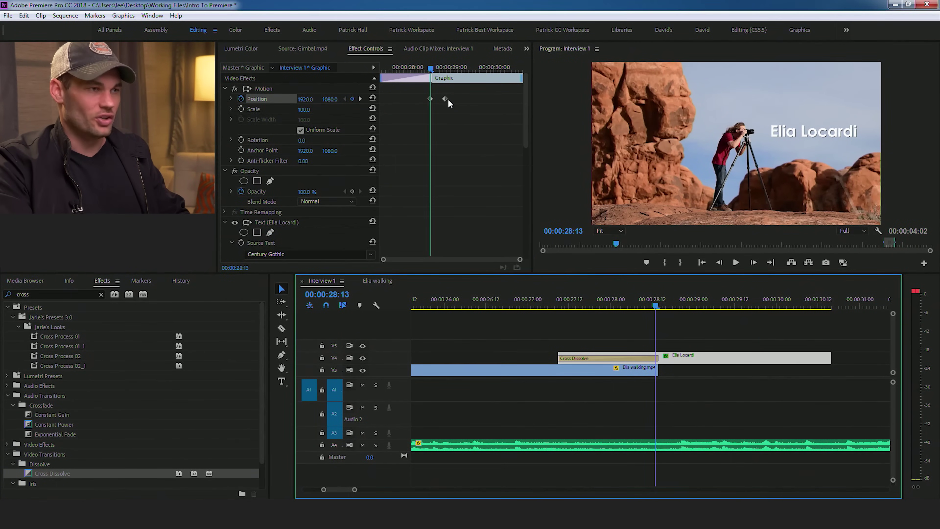
pyautogui.moveTo(445, 99); pyautogui.dragTo(441, 99)
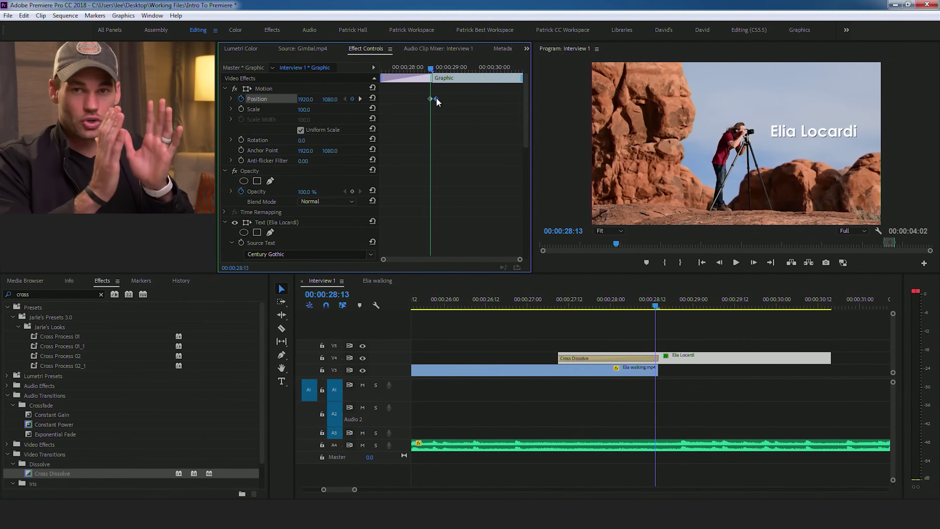
pyautogui.moveTo(429, 83); pyautogui.dragTo(364, 78)
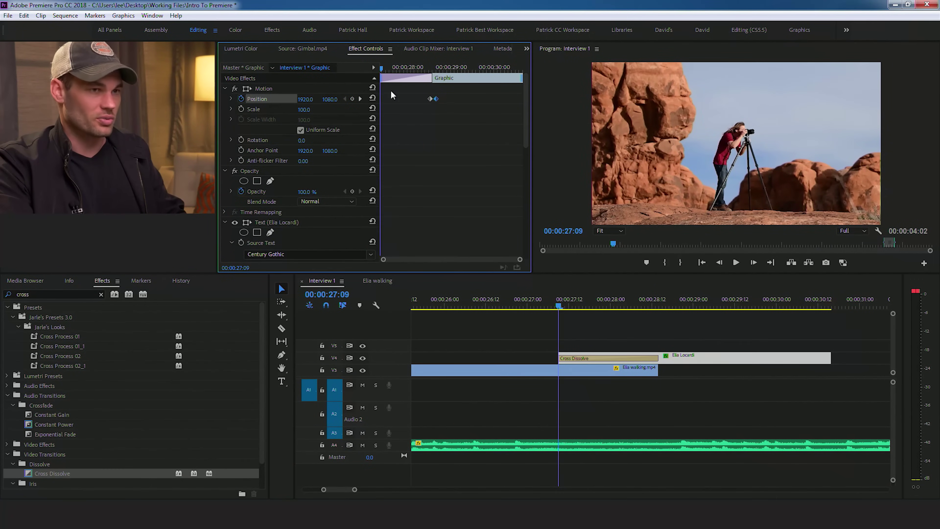
pyautogui.press('space')
pyautogui.press('space')
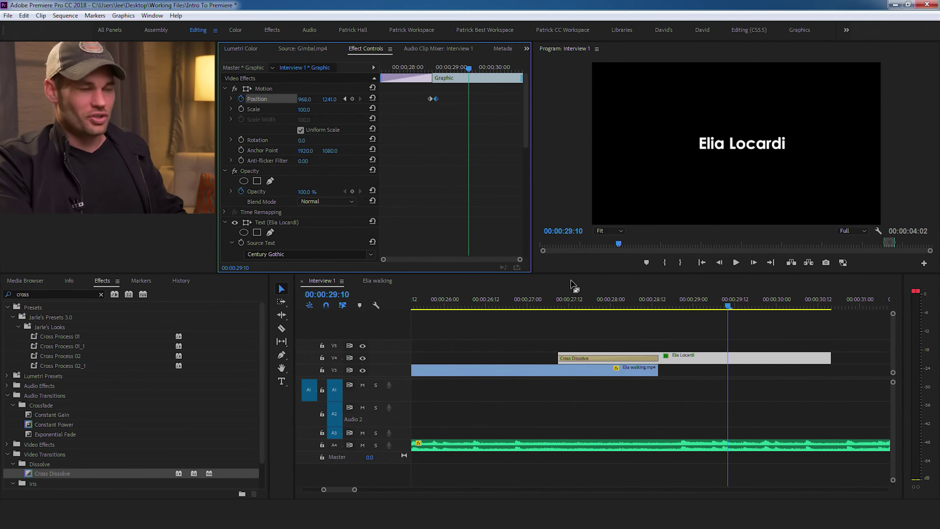
# - Search the effects for "blur" and apply Directional Blur to the title clip
pyautogui.click(69, 294)
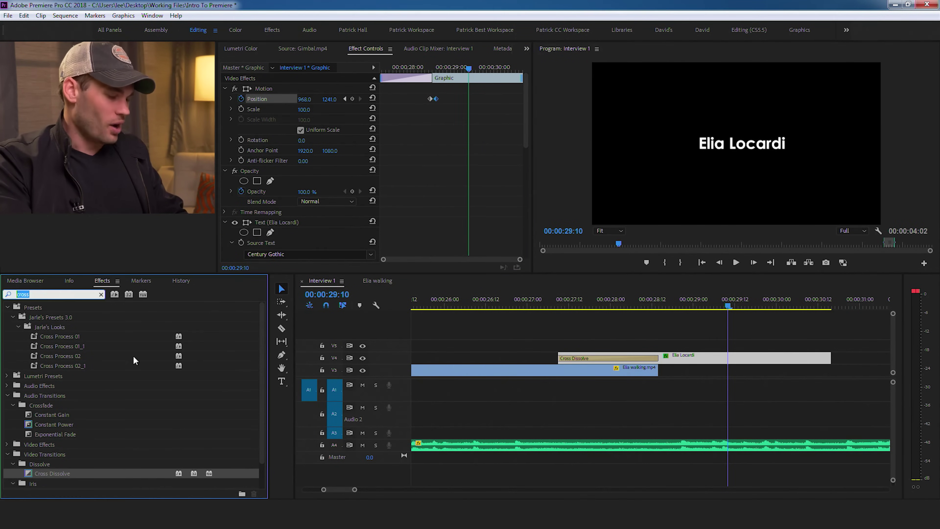
pyautogui.write('blur')
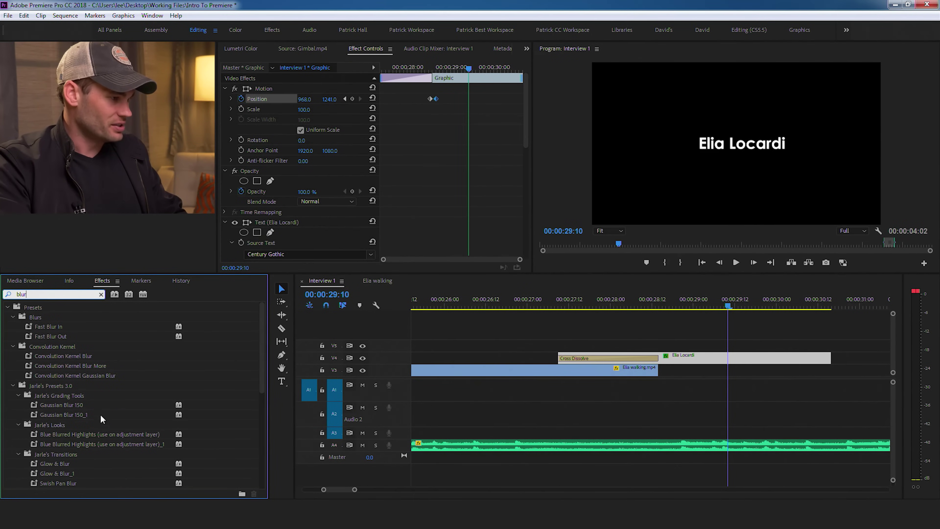
pyautogui.scroll(-2, 112, 389)
pyautogui.scroll(-5, 113, 389)
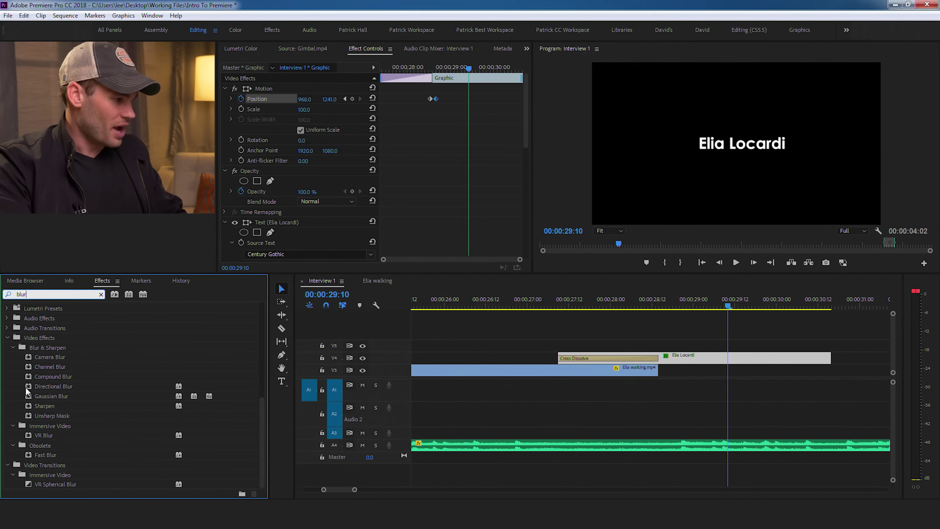
pyautogui.moveTo(27, 385); pyautogui.dragTo(690, 362)
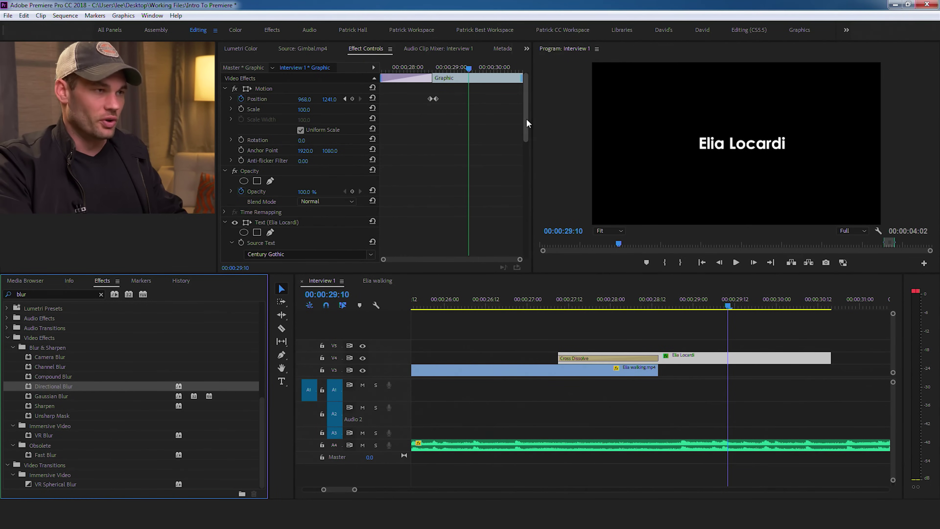
# - Try a Directional Blur length of 57 on the title, and undo it
pyautogui.moveTo(525, 107); pyautogui.dragTo(526, 245)
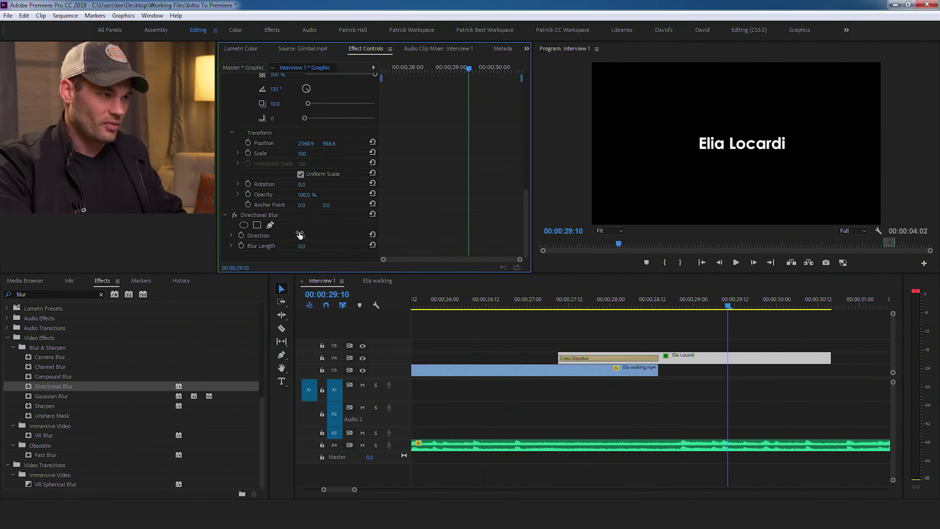
pyautogui.moveTo(301, 246); pyautogui.dragTo(322, 246)
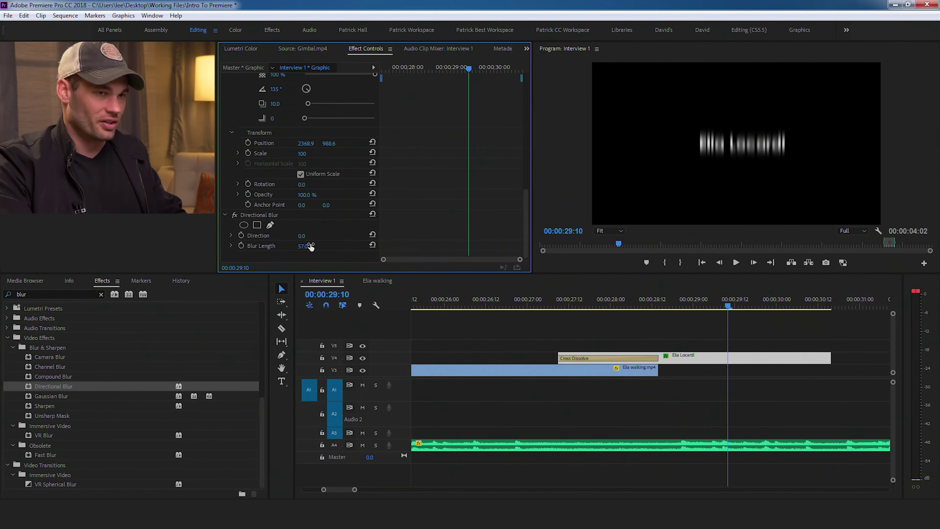
pyautogui.moveTo(595, 302); pyautogui.dragTo(744, 285)
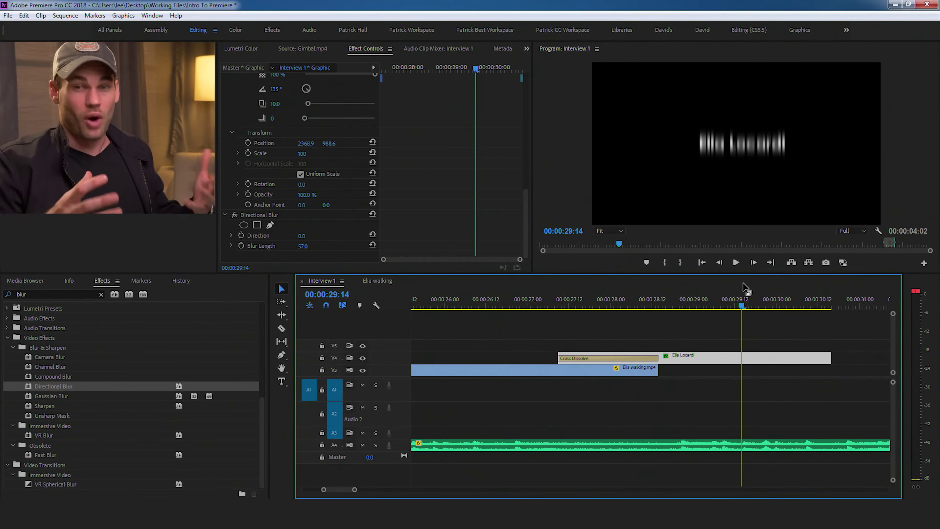
pyautogui.hotkey('ctrl', 'z')
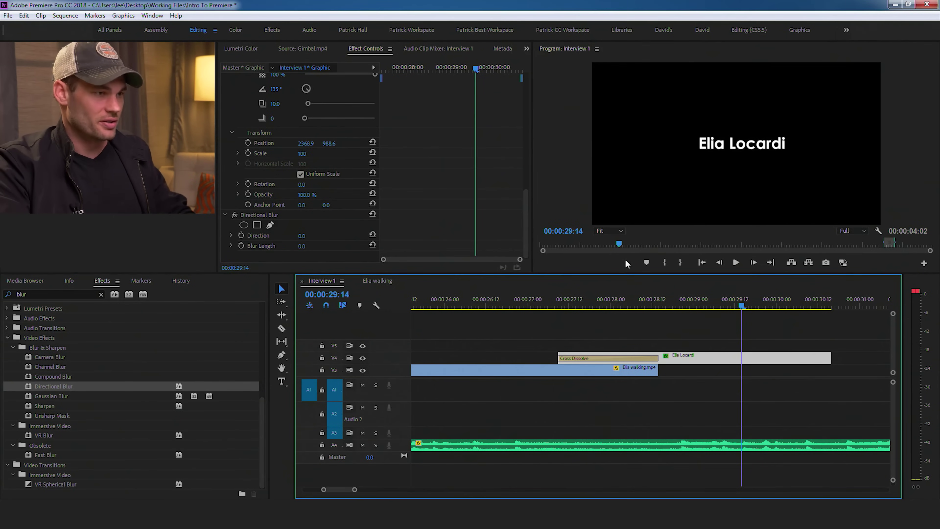
# - Add Direction and Blur Length keyframes to the title's Directional Blur at its first Position keyframe, 00:00:28:13
pyautogui.moveTo(485, 66); pyautogui.dragTo(449, 68)
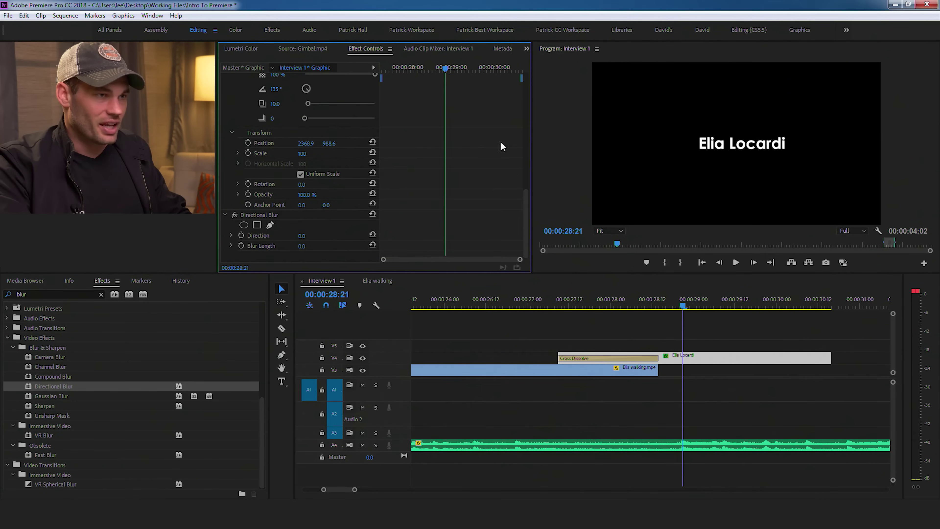
pyautogui.moveTo(523, 224); pyautogui.dragTo(520, 94)
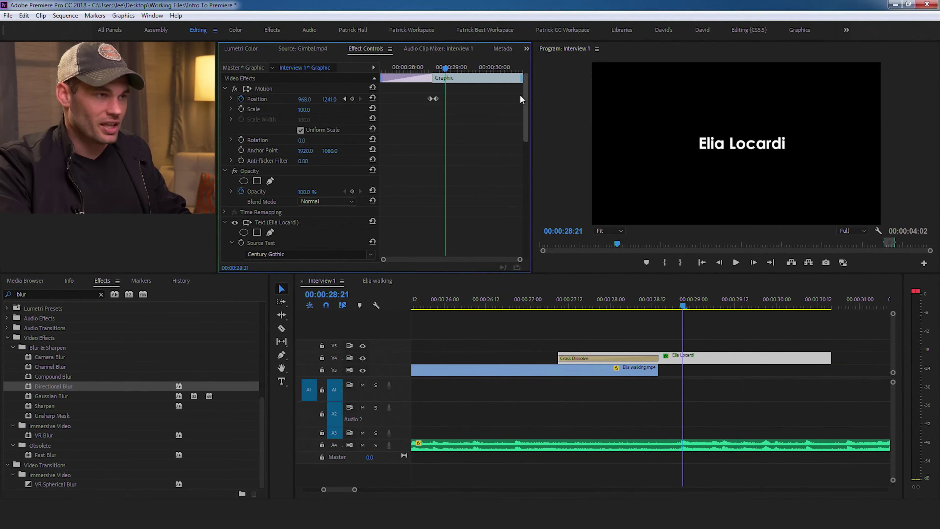
pyautogui.click(346, 98)
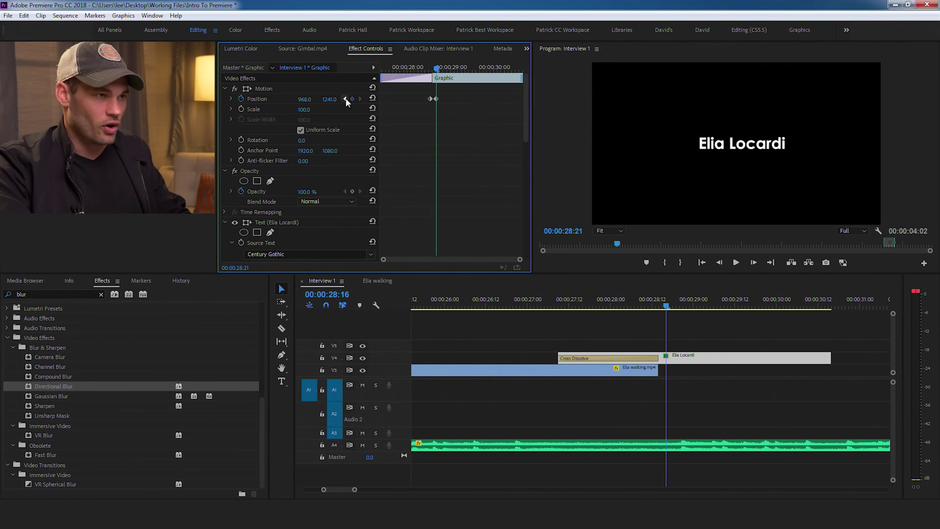
pyautogui.click(345, 98)
pyautogui.click(344, 99)
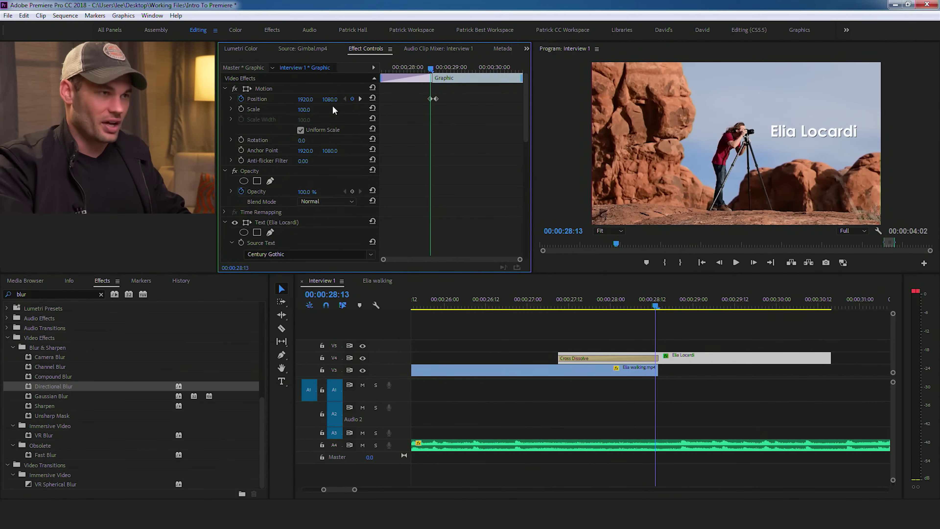
pyautogui.hotkey('ctrl', 's')
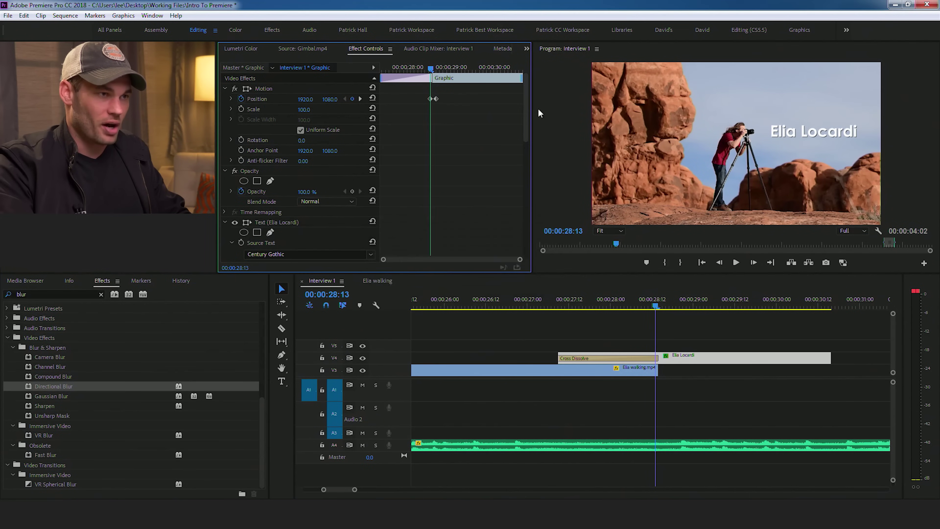
pyautogui.moveTo(526, 126); pyautogui.dragTo(519, 253)
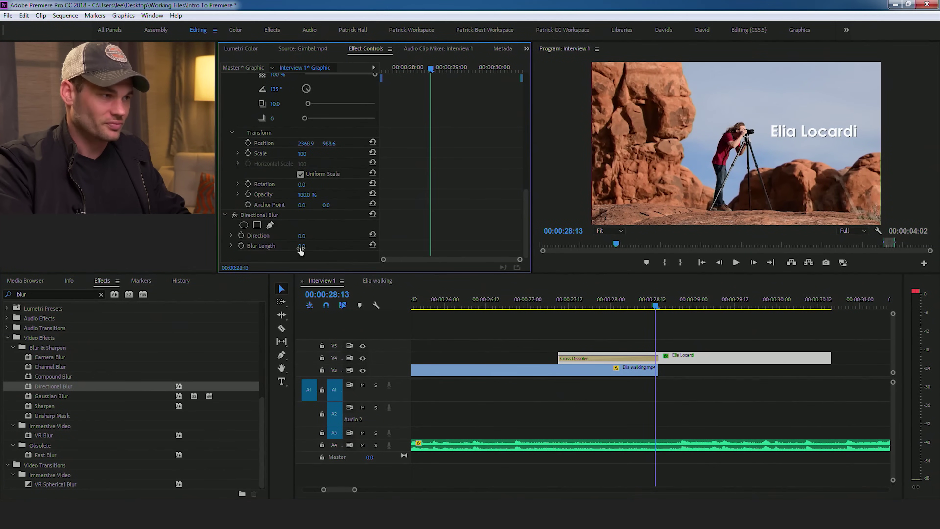
pyautogui.click(241, 246)
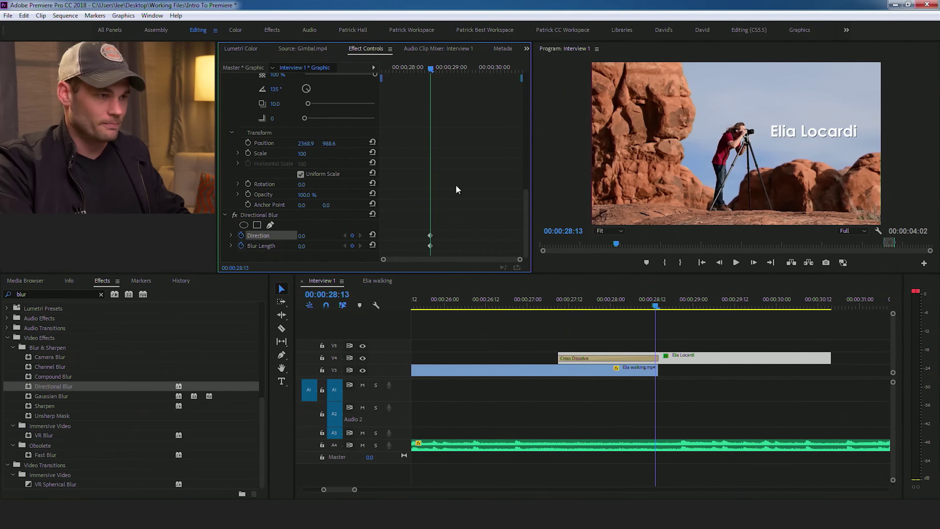
# - At 00:00:28:15, set the title's Directional Blur to a Blur Length of 71 and a Direction of 47°
pyautogui.press('Right')
pyautogui.press('Right')
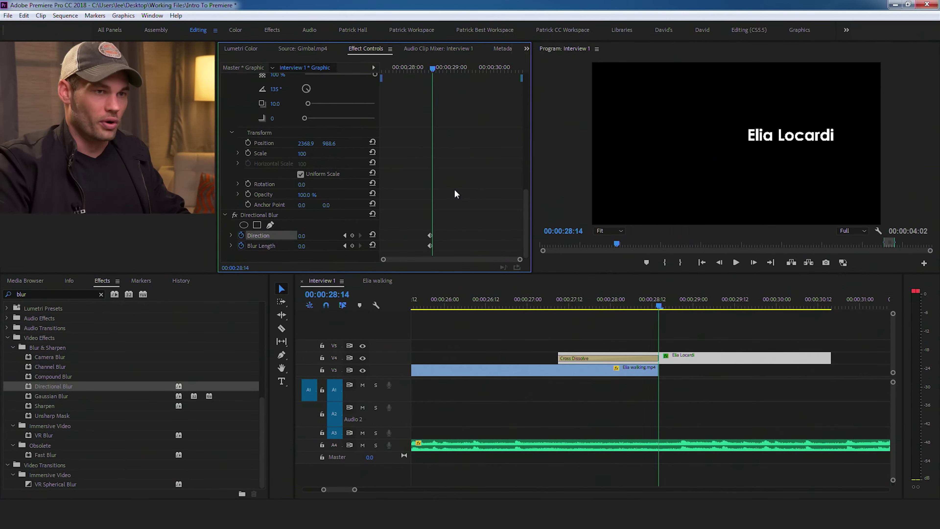
pyautogui.press('Right')
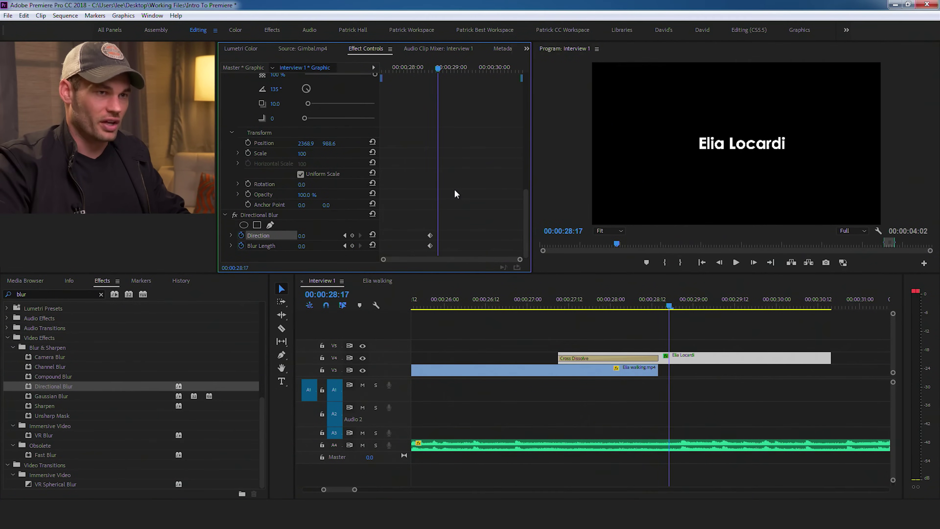
pyautogui.press('Left')
pyautogui.press('Left')
pyautogui.press('Left')
pyautogui.press('Right')
pyautogui.press('Right')
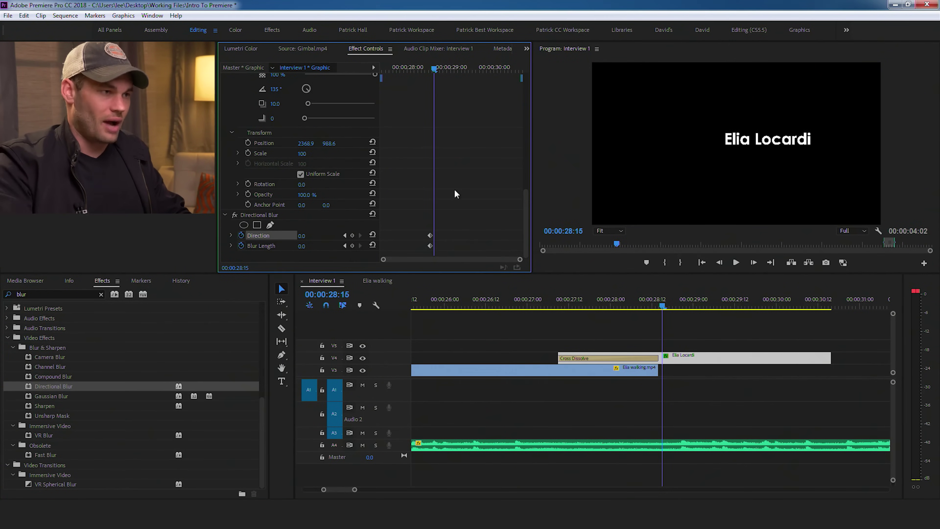
pyautogui.moveTo(304, 246)
pyautogui.mouseDown()
pyautogui.moveTo(328, 247)
pyautogui.moveTo(322, 236)
pyautogui.moveTo(303, 236)
pyautogui.mouseUp()
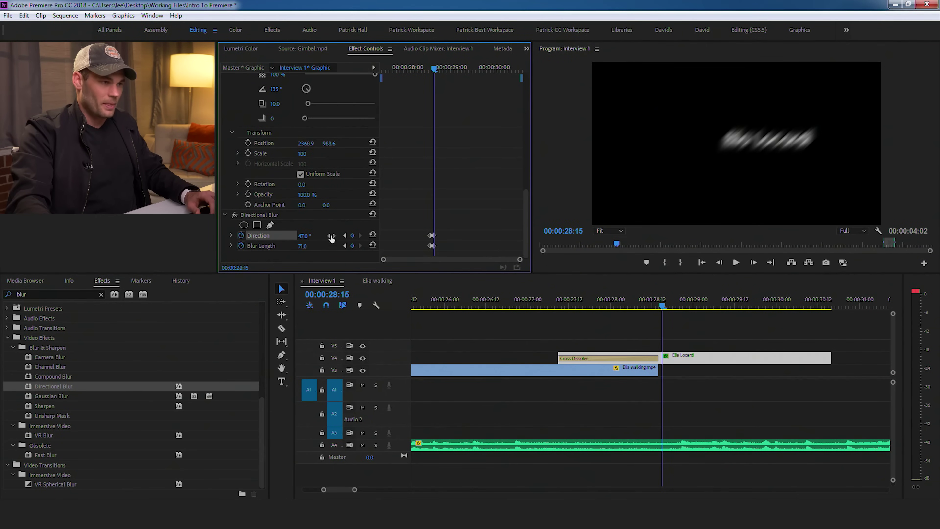
# - Play and step frame by frame through the title's move to check its blur from 00:00:28:15 onward
pyautogui.press('space')
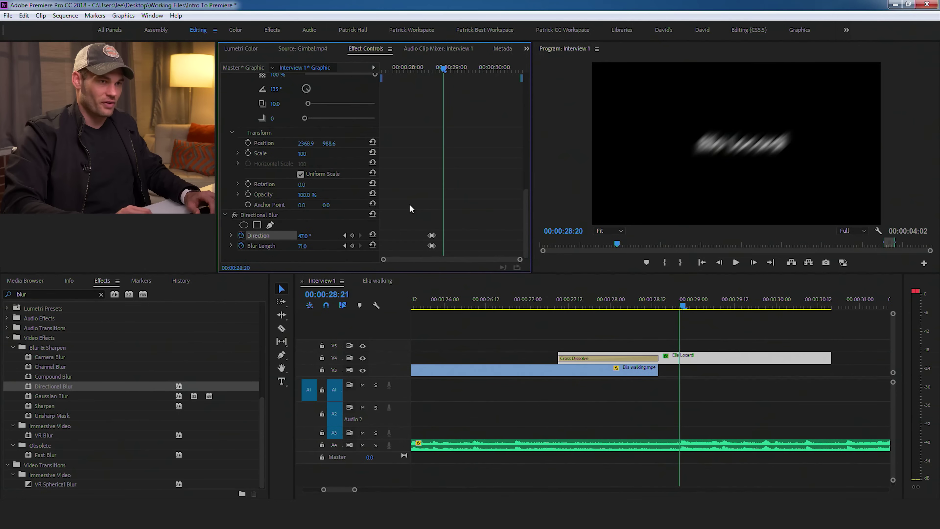
pyautogui.press('Left')
pyautogui.press('Left')
pyautogui.press('Left')
pyautogui.press('Left')
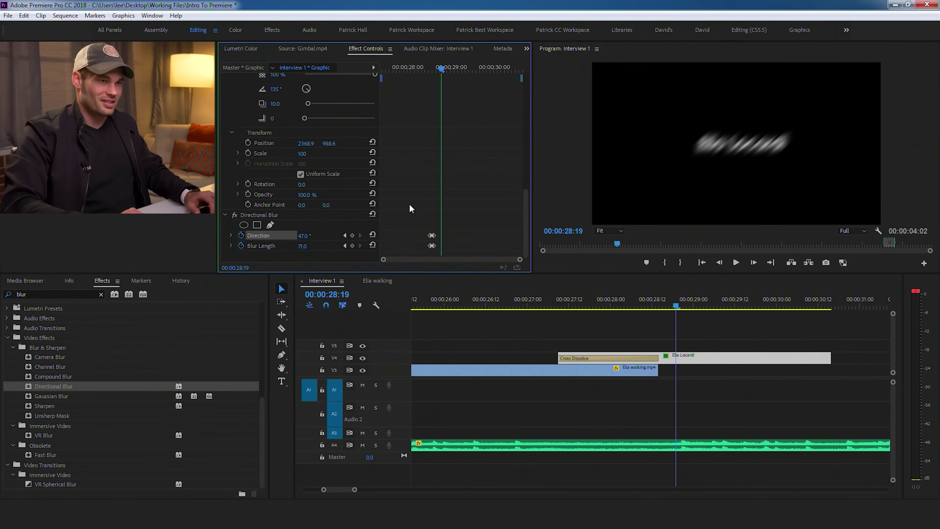
pyautogui.press('space')
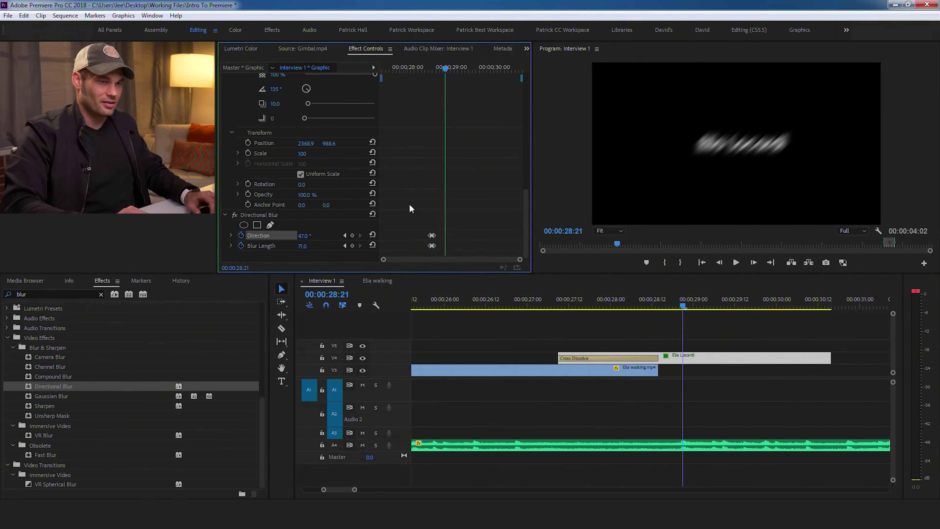
pyautogui.press('Left')
pyautogui.press('Right')
pyautogui.press('Right')
pyautogui.press('Right')
pyautogui.press('Right')
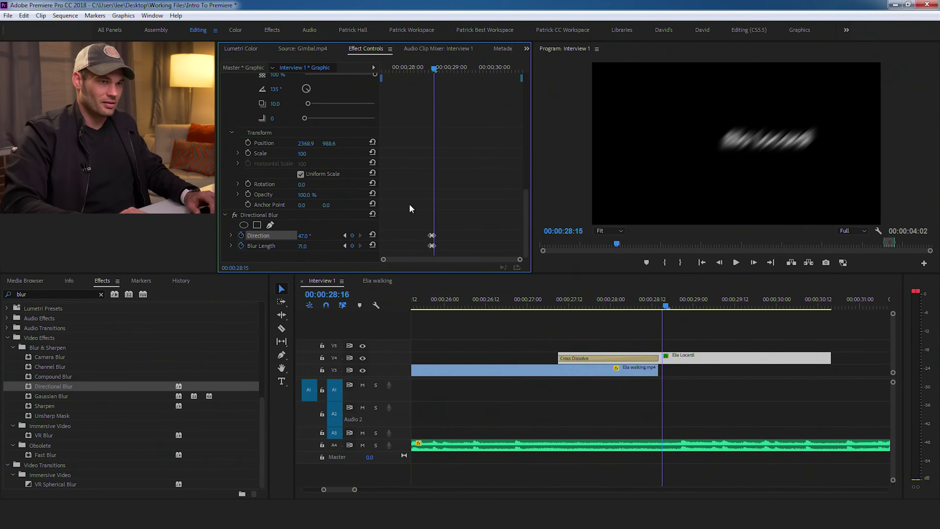
pyautogui.press('Left')
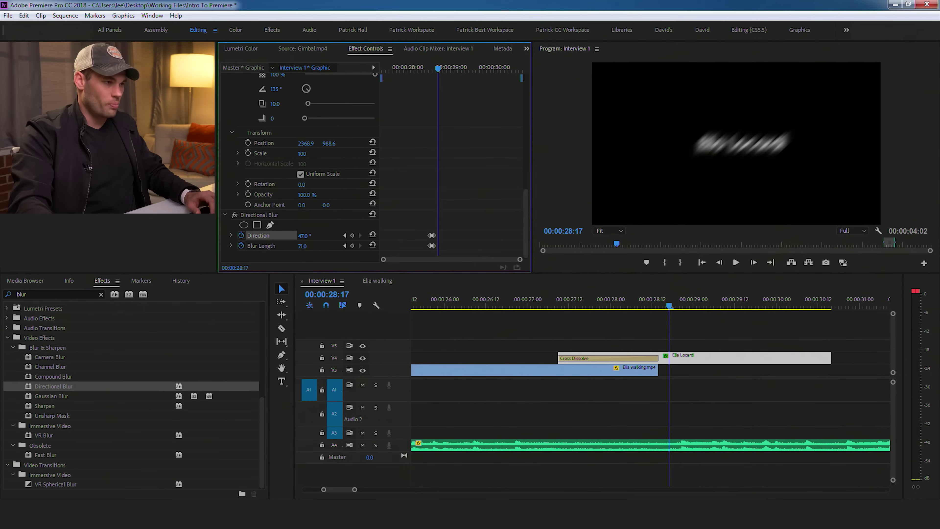
# - At 00:00:28:17, set the Blur Length of the title's Directional Blur to 0
pyautogui.click(304, 246)
pyautogui.write('0')
pyautogui.press('Return')
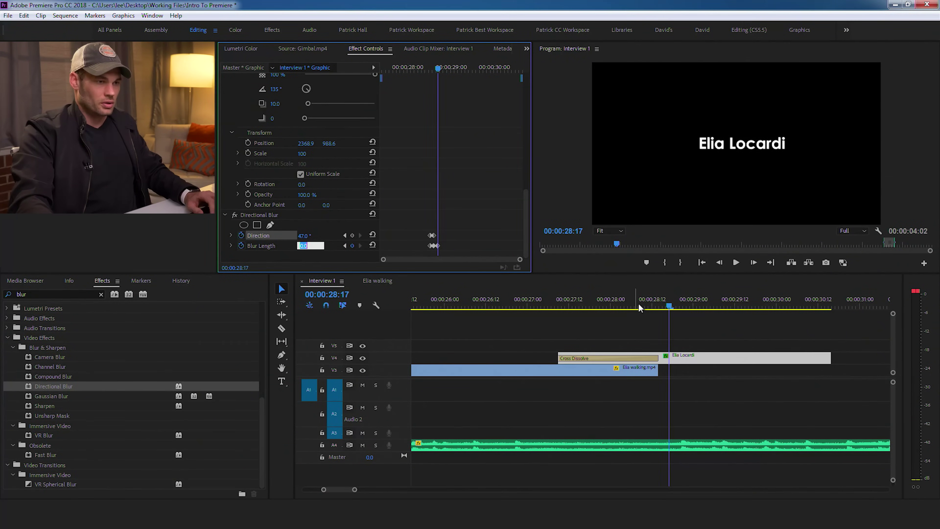
# - Step frame by frame through the title's move from 00:00:28:13 to 00:00:28:18 to examine how its blur changes
pyautogui.click(653, 299)
pyautogui.press('Right')
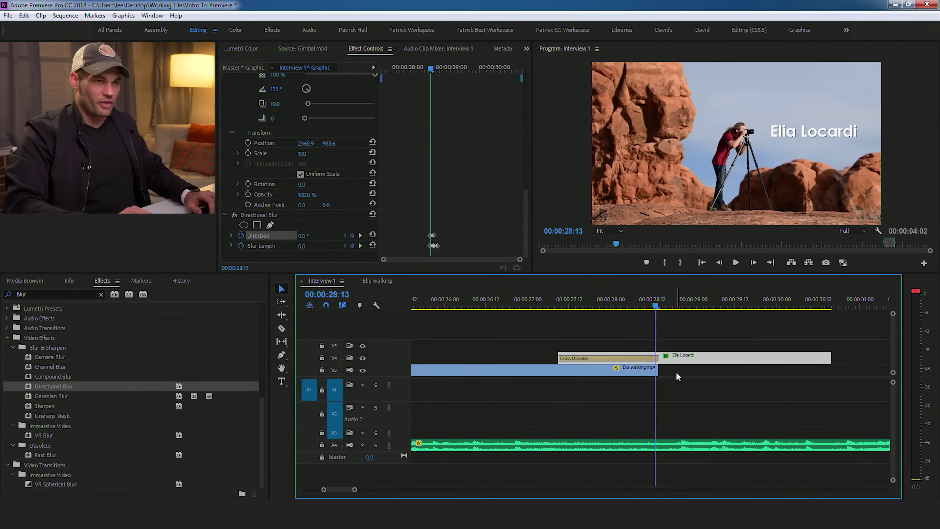
pyautogui.press('Right')
pyautogui.press('Right')
pyautogui.press('Right')
pyautogui.press('Left')
pyautogui.press('Left')
pyautogui.press('Right')
pyautogui.press('Right')
pyautogui.press('Right')
pyautogui.press('Right')
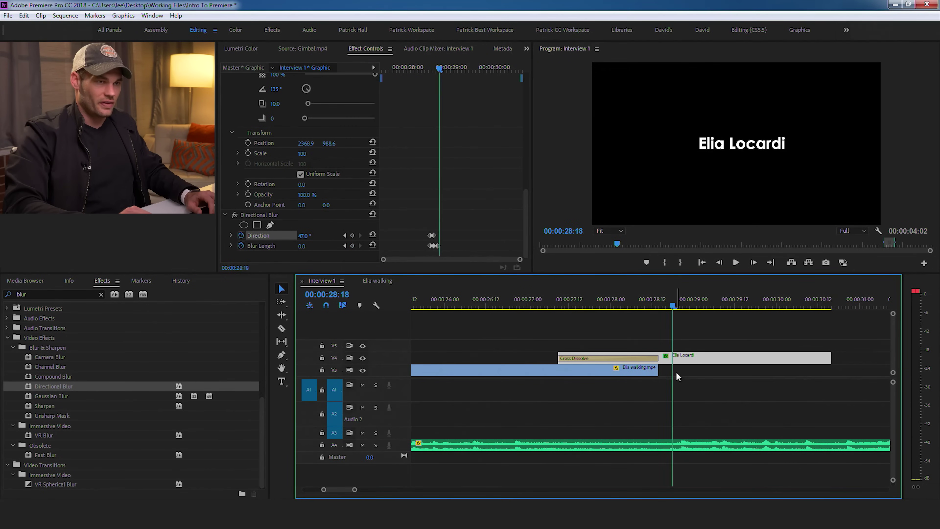
# - Play the title's move repeatedly from shortly before its first keyframe and scrub over the blurred frames to check the motion blur
pyautogui.click(613, 301)
pyautogui.press('space')
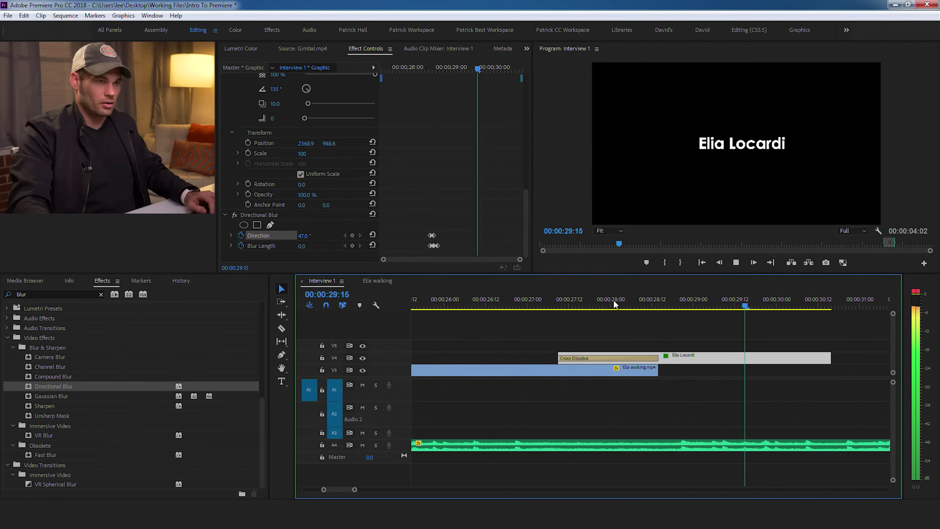
pyautogui.click(598, 298)
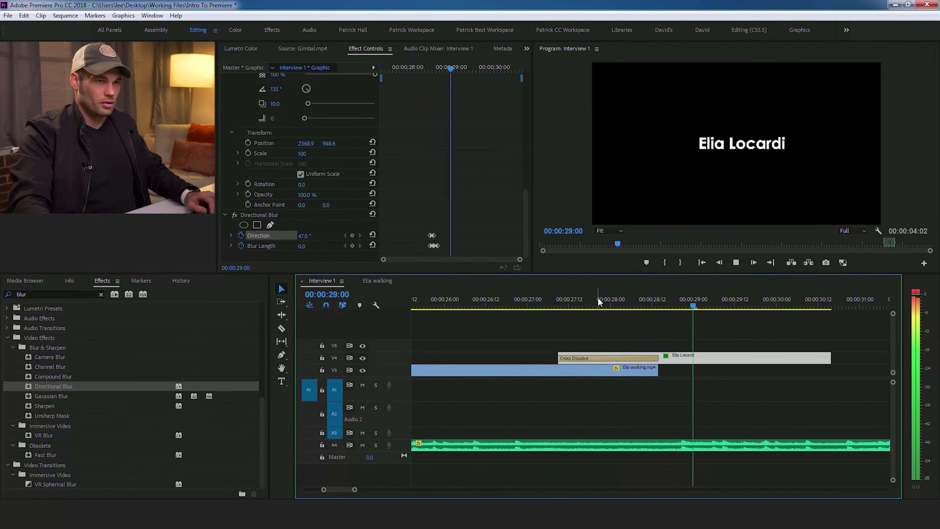
pyautogui.press('space')
pyautogui.click(597, 301)
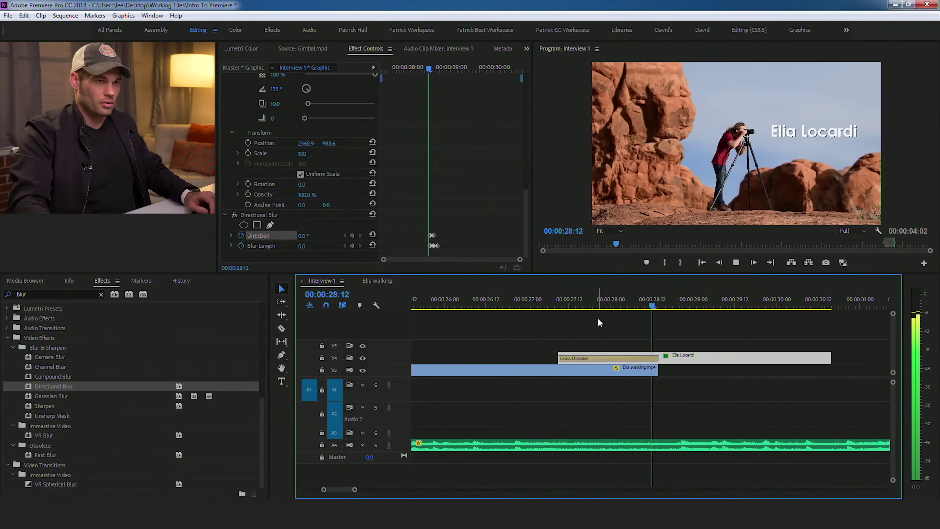
pyautogui.moveTo(680, 304)
pyautogui.mouseDown()
pyautogui.moveTo(646, 300)
pyautogui.moveTo(665, 309)
pyautogui.mouseUp()
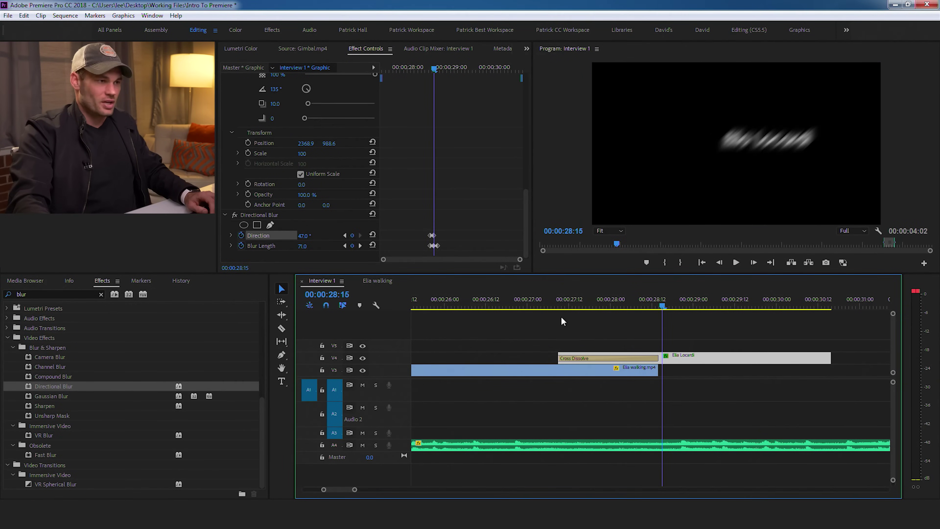
# - At the middle Blur Length keyframe, 00:00:28:15, set the title's Blur Length to 35
pyautogui.click(345, 245)
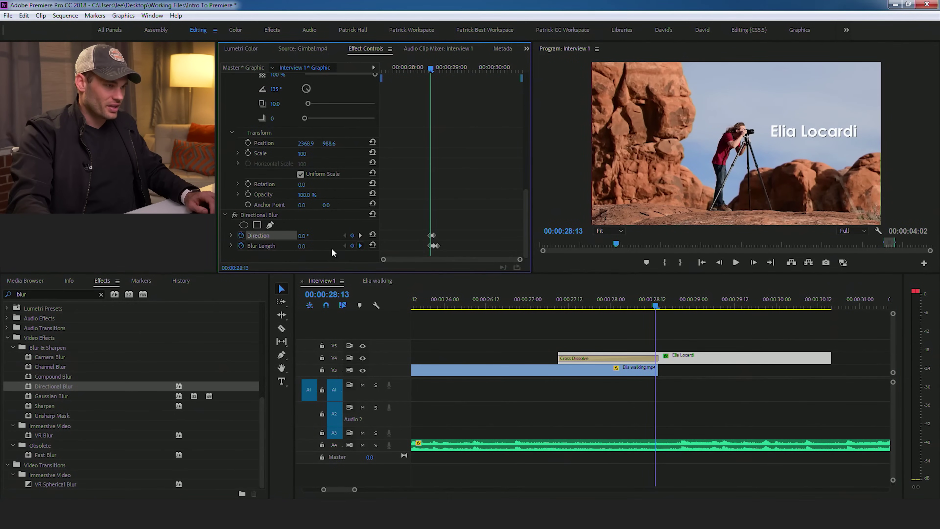
pyautogui.click(360, 245)
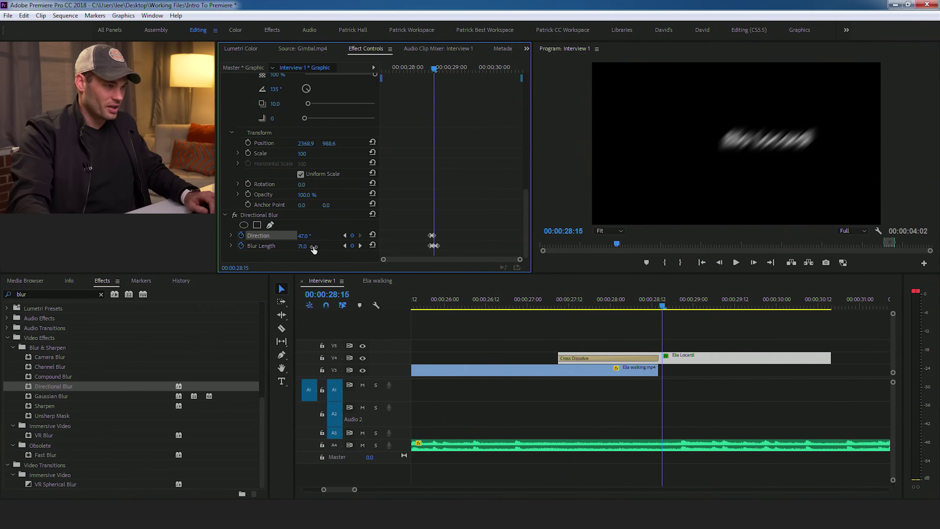
pyautogui.click(303, 246)
pyautogui.write('35')
pyautogui.press('Return')
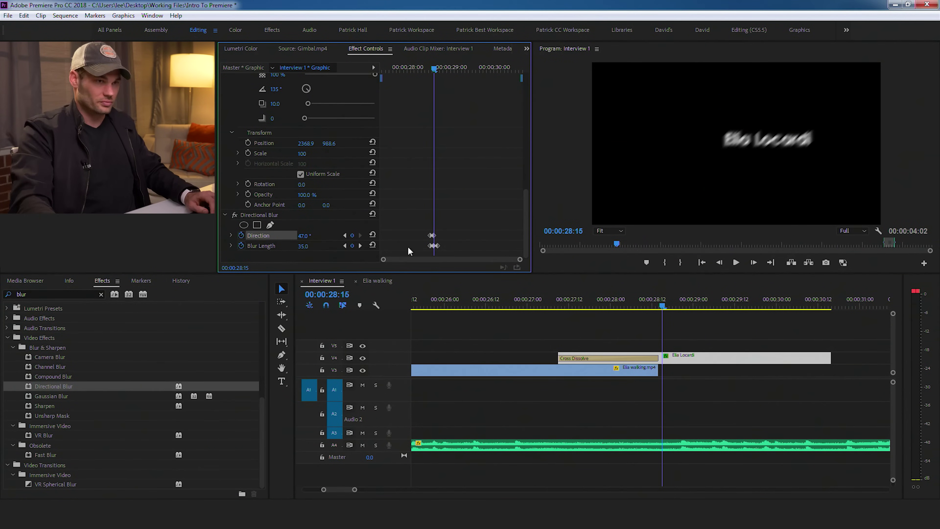
# - Replay the title's move from about 00:00:28:02 to judge the new blur amount
pyautogui.click(641, 306)
pyautogui.press('space')
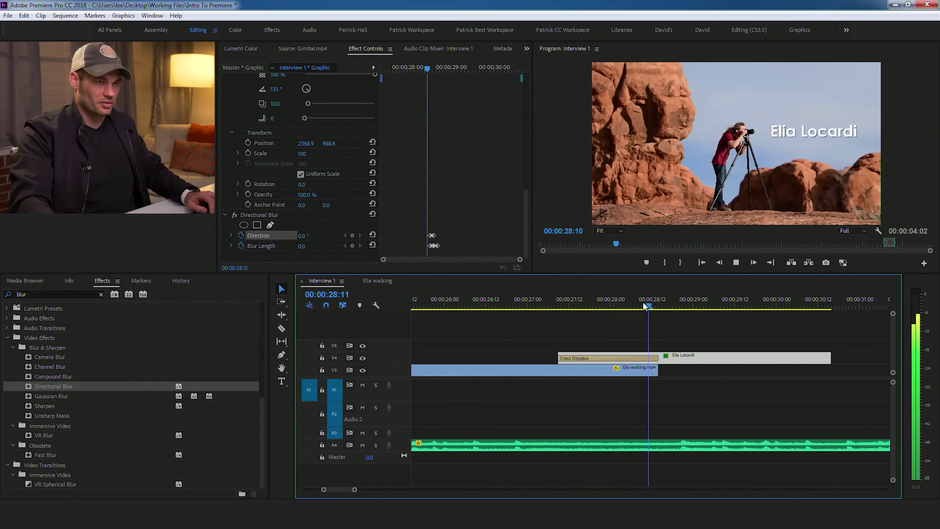
pyautogui.moveTo(642, 301); pyautogui.dragTo(619, 295)
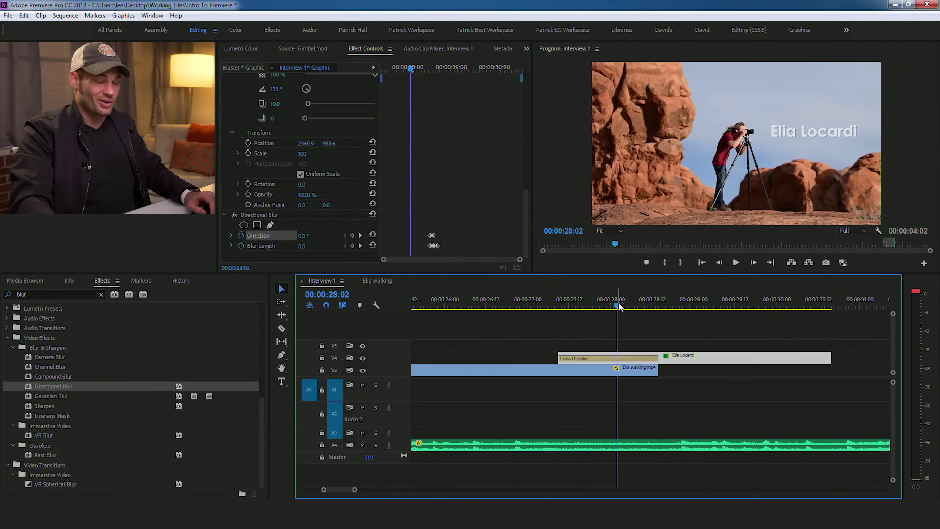
pyautogui.press('space')
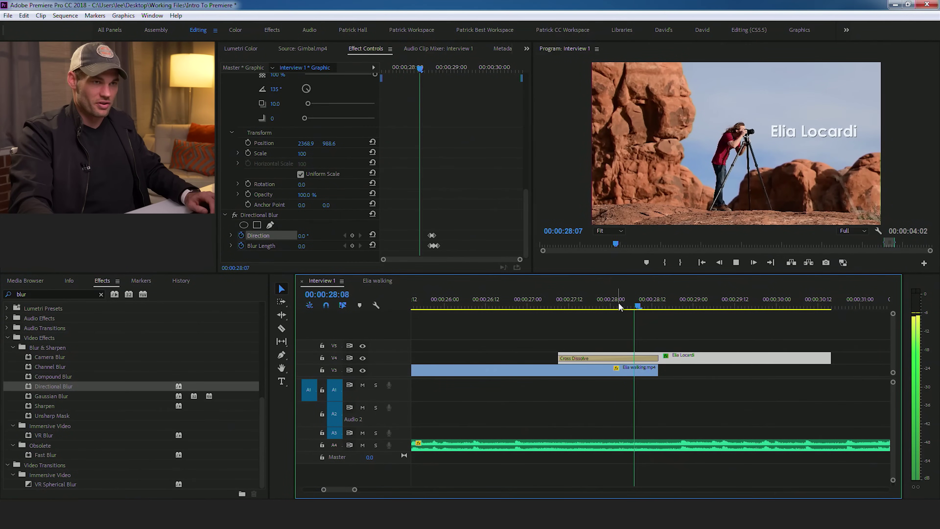
pyautogui.click(619, 302)
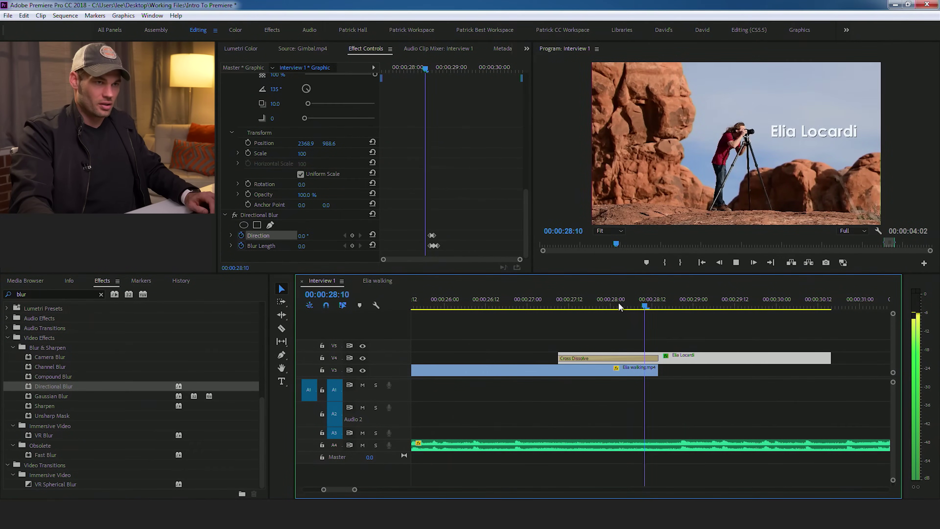
pyautogui.click(618, 302)
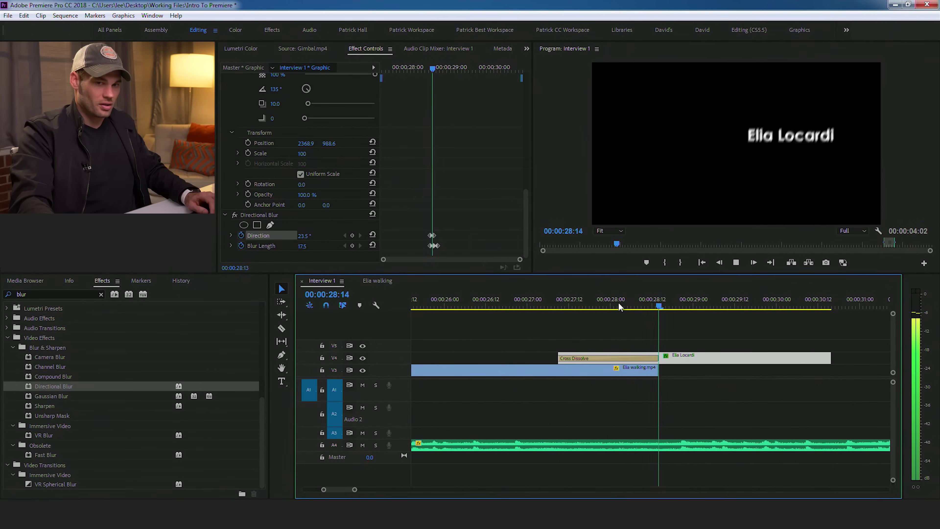
pyautogui.click(619, 302)
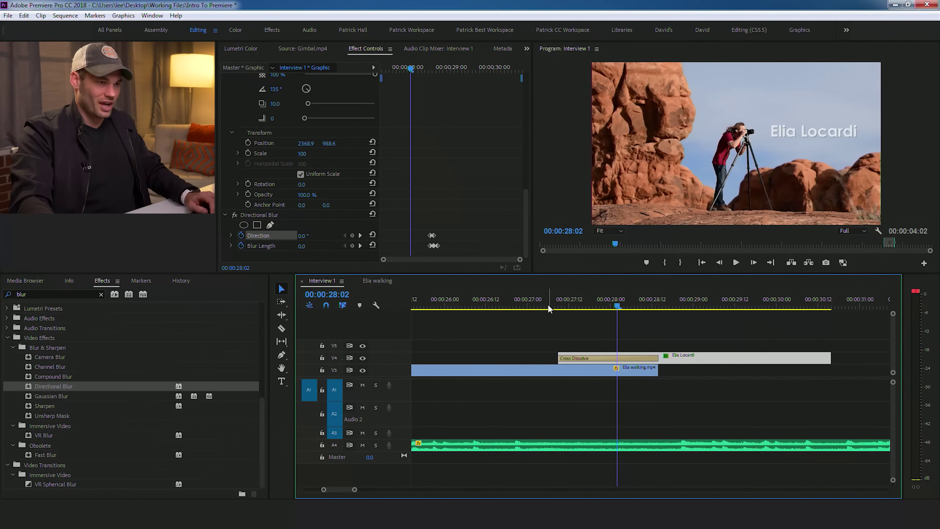
# - Mark an In point at 00:00:26:23 and an Out point at 00:00:29:19 around the title's move, and render In to Out
pyautogui.click(526, 302)
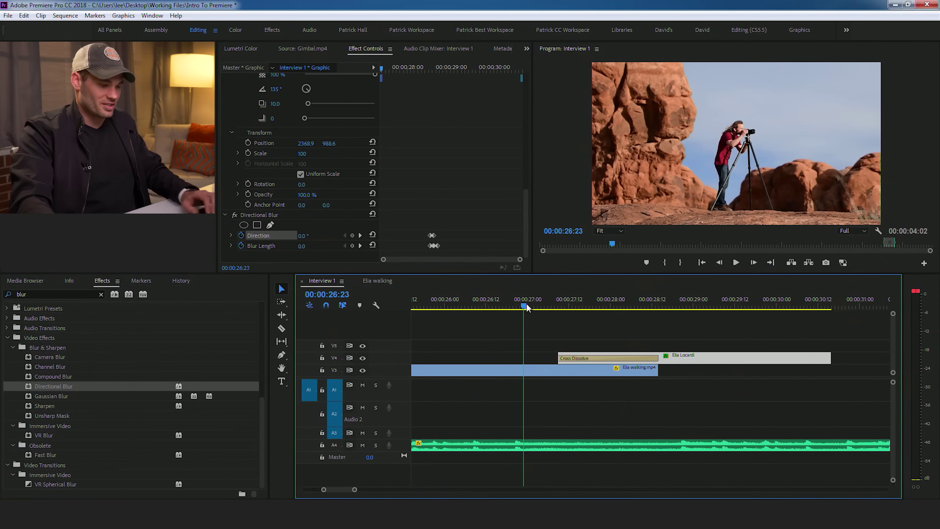
pyautogui.press('i')
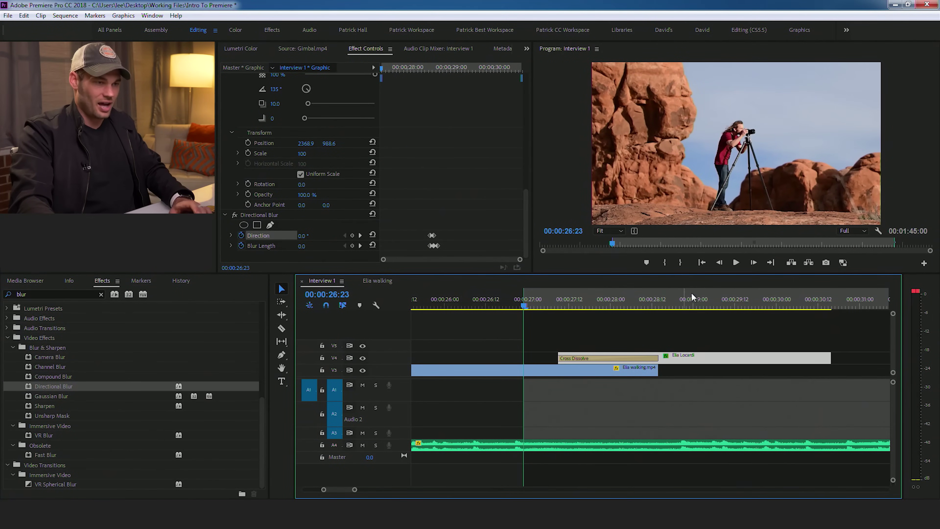
pyautogui.click(751, 301)
pyautogui.click(759, 300)
pyautogui.press('o')
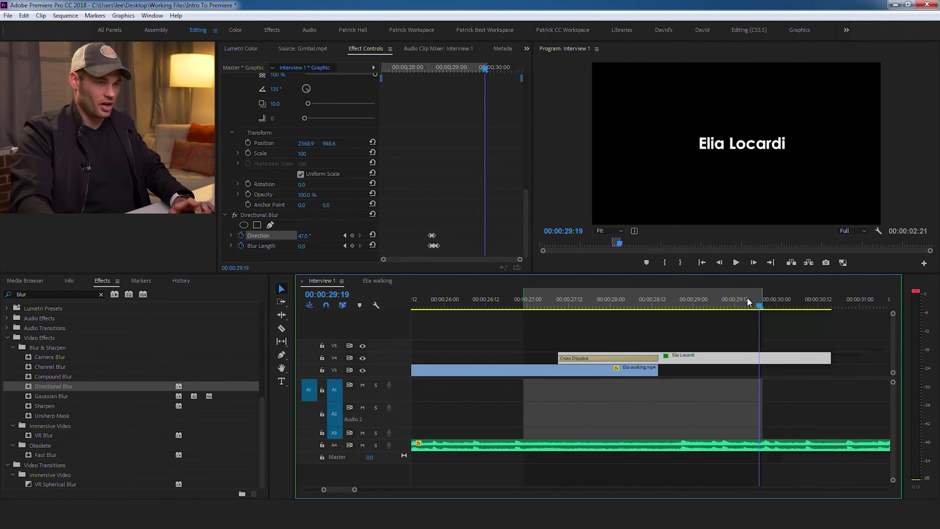
pyautogui.click(65, 17)
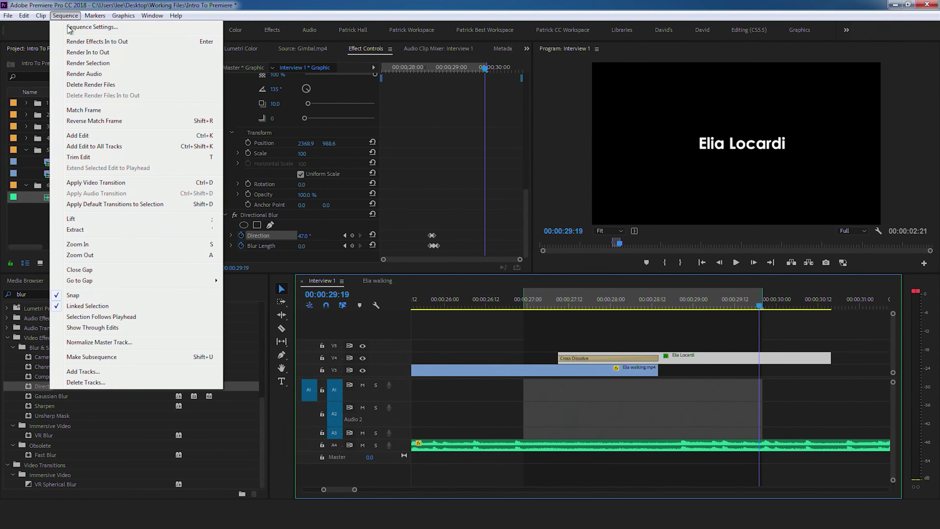
pyautogui.click(88, 52)
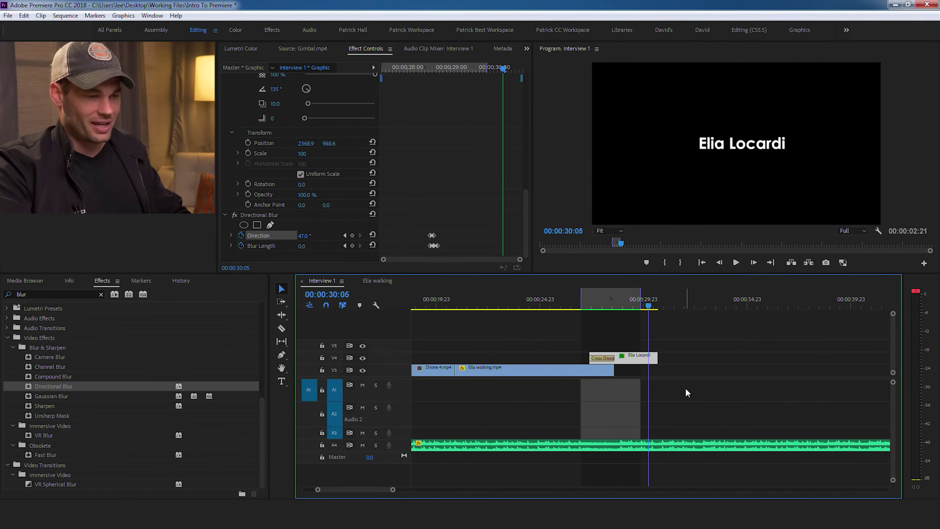
# - Cut the music on track A4 about three seconds after the title's end and delete the remainder
pyautogui.press('c')
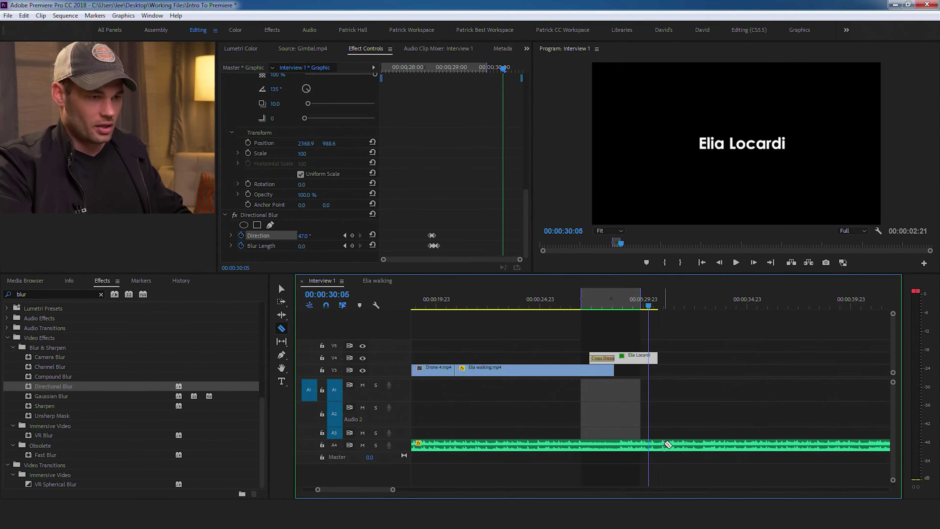
pyautogui.click(718, 443)
pyautogui.press('v')
pyautogui.click(755, 443)
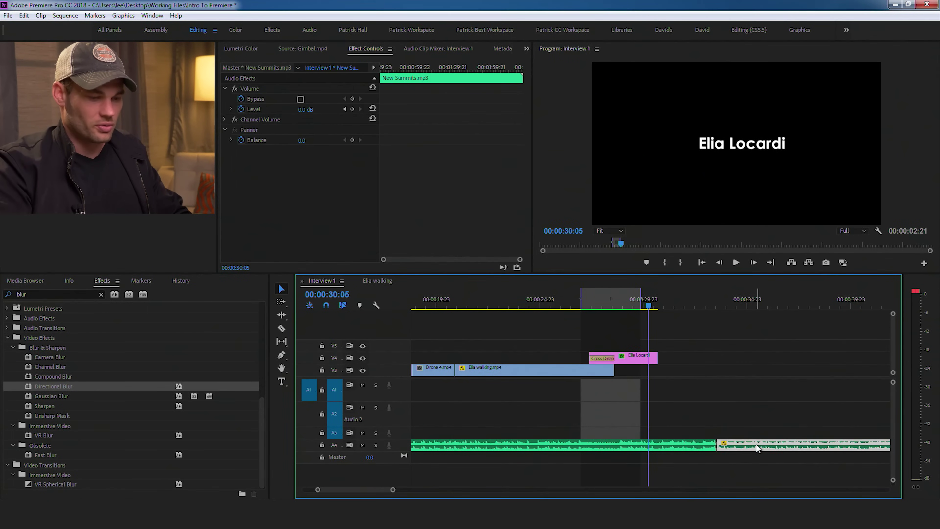
pyautogui.press('Delete')
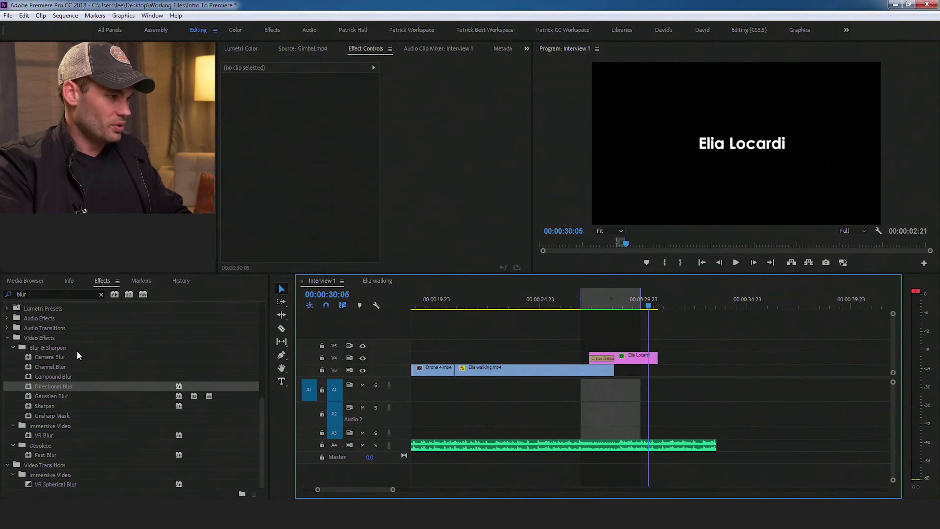
# - Add an Exponential Fade audio transition to the end of the music clip on A4 and play it back
pyautogui.click(57, 296)
pyautogui.write('fade')
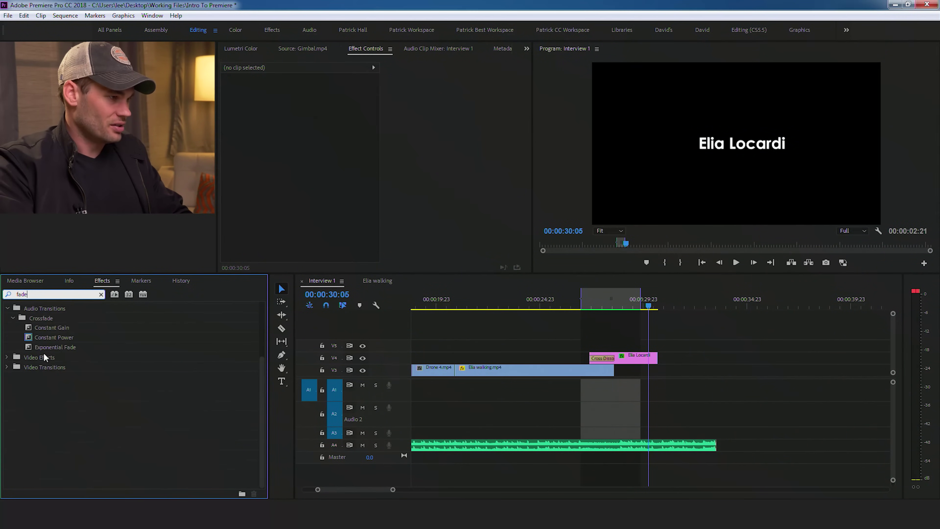
pyautogui.click(26, 344)
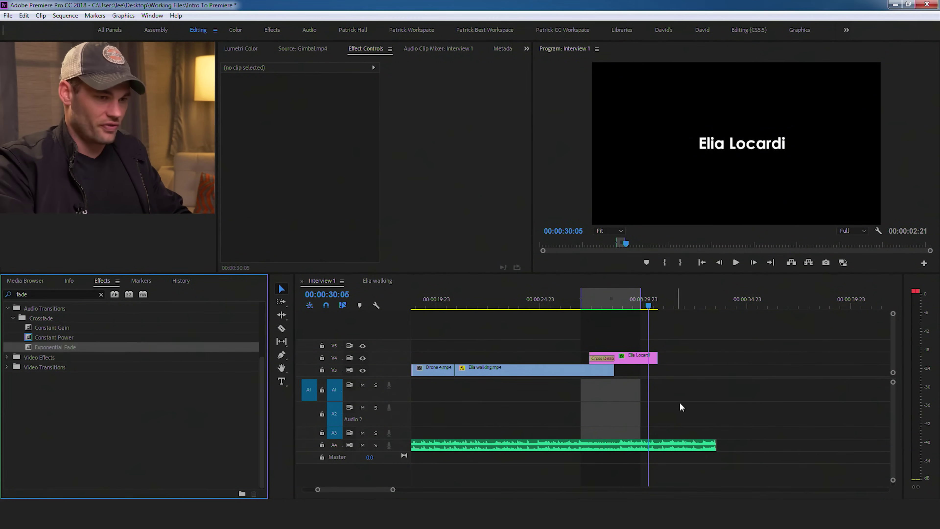
pyautogui.moveTo(710, 448); pyautogui.dragTo(708, 449)
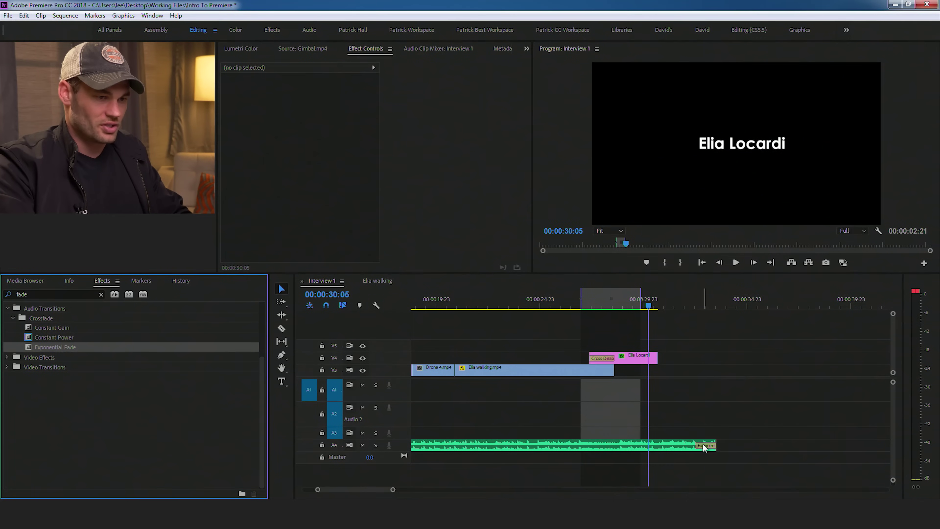
pyautogui.click(691, 307)
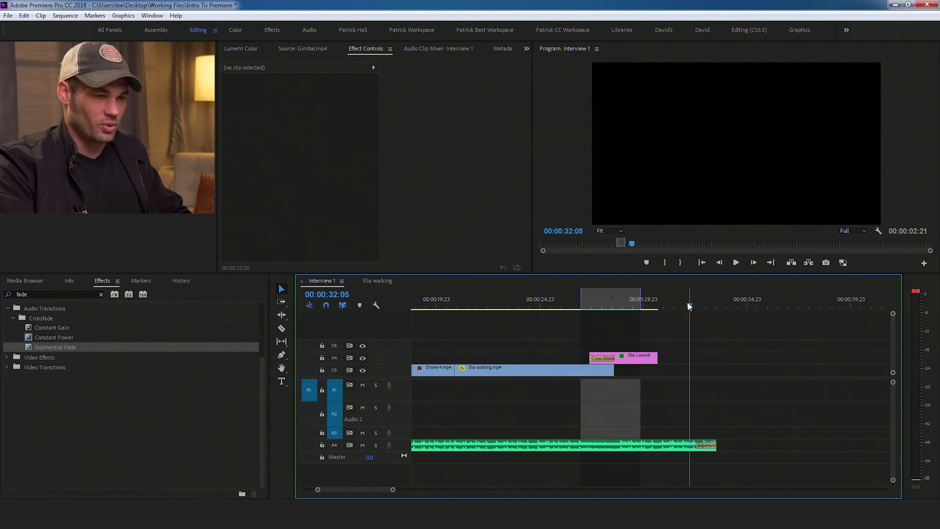
pyautogui.press('space')
pyautogui.click(688, 307)
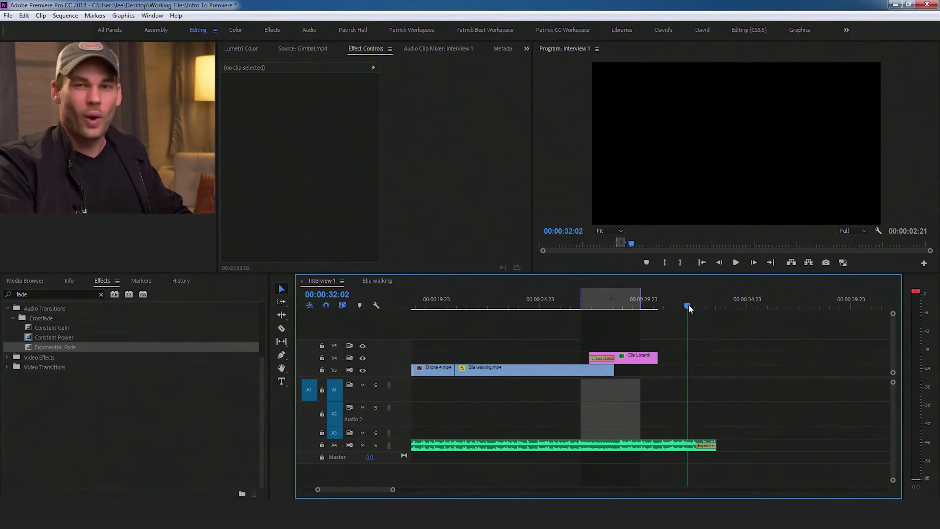
# - Lengthen the music's Exponential Fade to 00:00:03:06 and play the ending from 00:00:29:04
pyautogui.moveTo(694, 445); pyautogui.dragTo(650, 445)
pyautogui.click(628, 291)
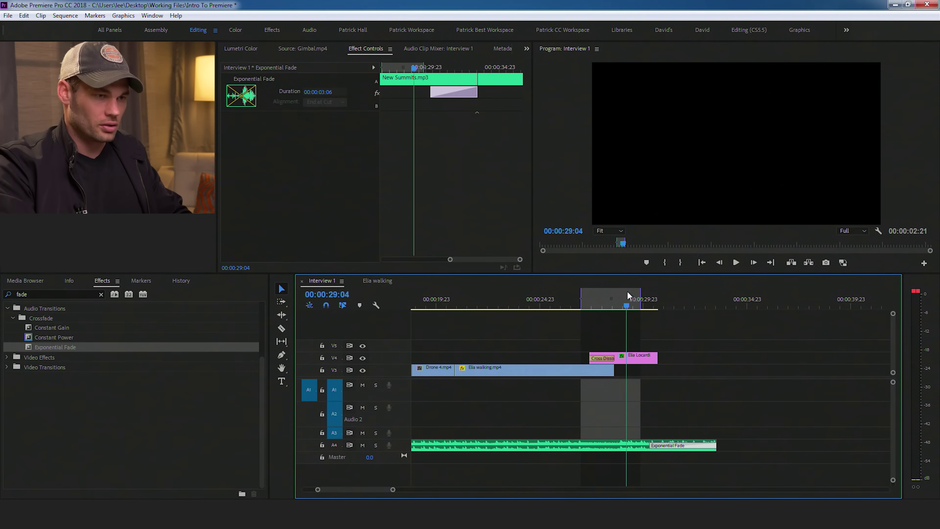
pyautogui.press('space')
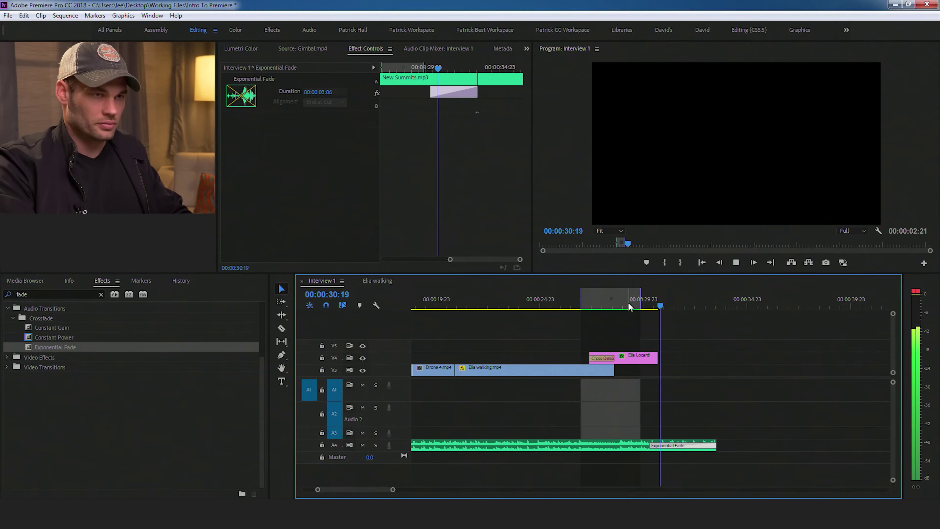
# - Extend the title clip on V4 so that it ends together with the music
pyautogui.moveTo(659, 299); pyautogui.dragTo(648, 296)
pyautogui.moveTo(658, 358); pyautogui.dragTo(717, 357)
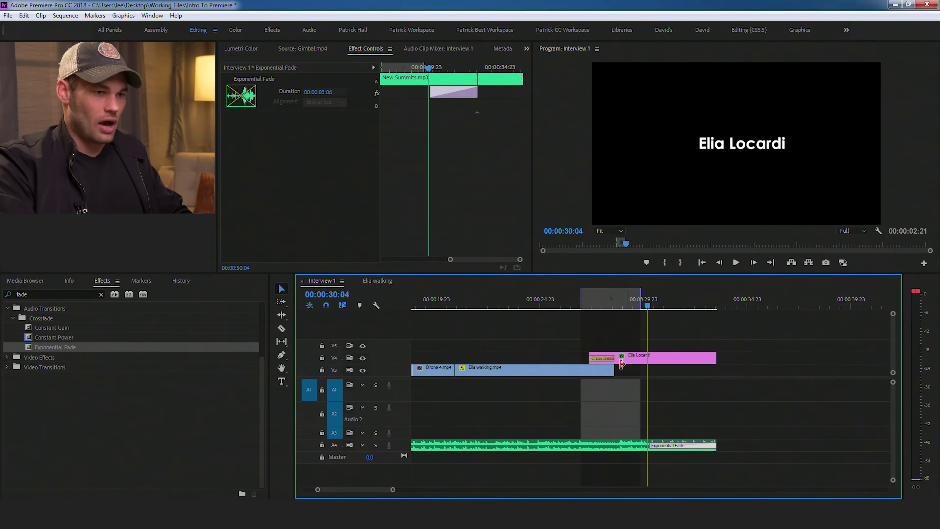
# - Find the Cross Dissolve video transition in the effects and apply it to the end of the title clip on V4
pyautogui.doubleClick(20, 294)
pyautogui.write('cros')
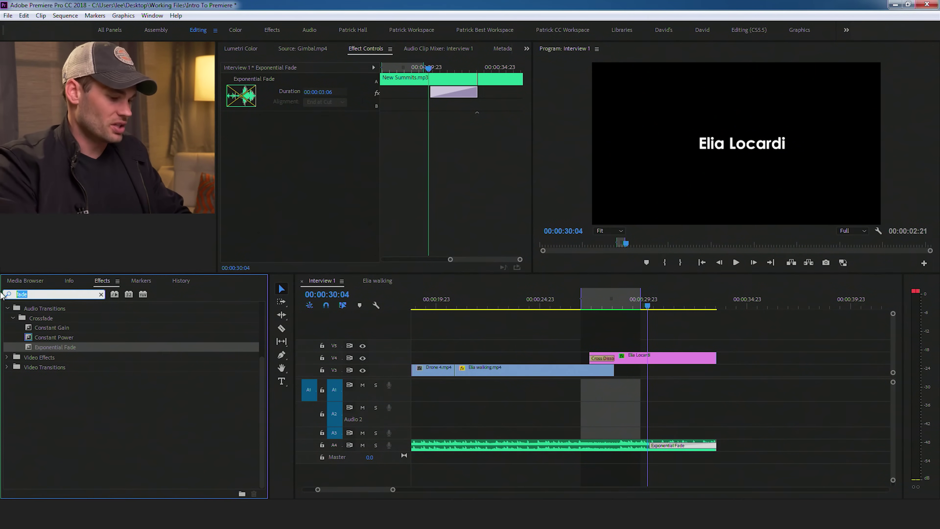
pyautogui.write('s d')
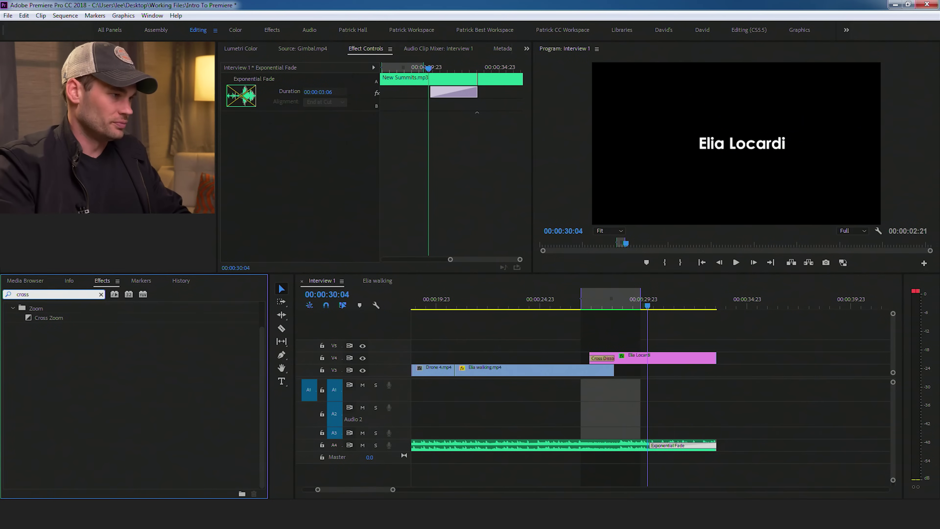
pyautogui.write('is')
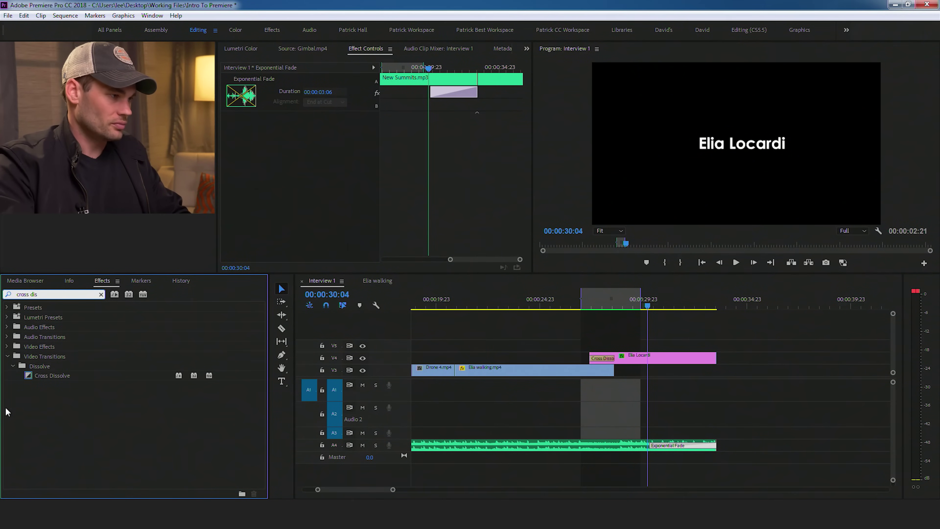
pyautogui.moveTo(27, 376); pyautogui.dragTo(647, 358)
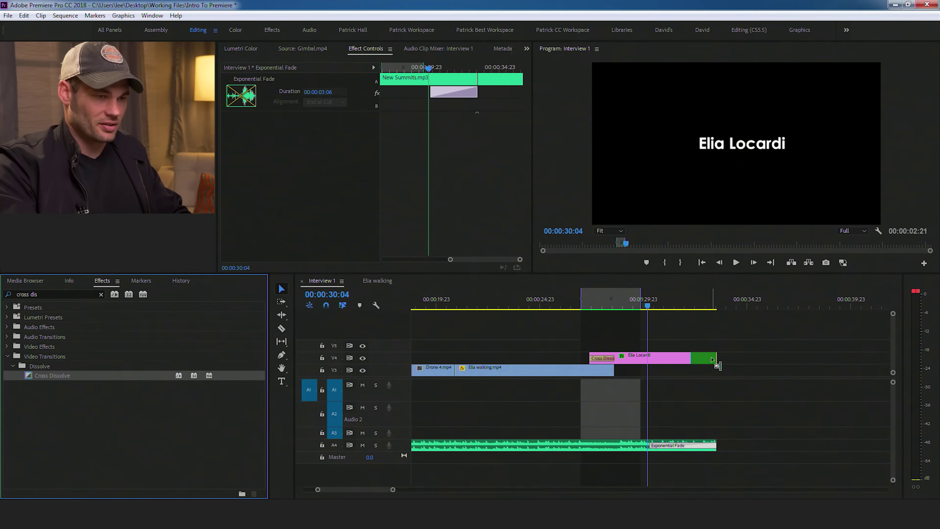
# - Lengthen the title's closing Cross Dissolve to 00:00:03:09 and play back the ending
pyautogui.click(692, 358)
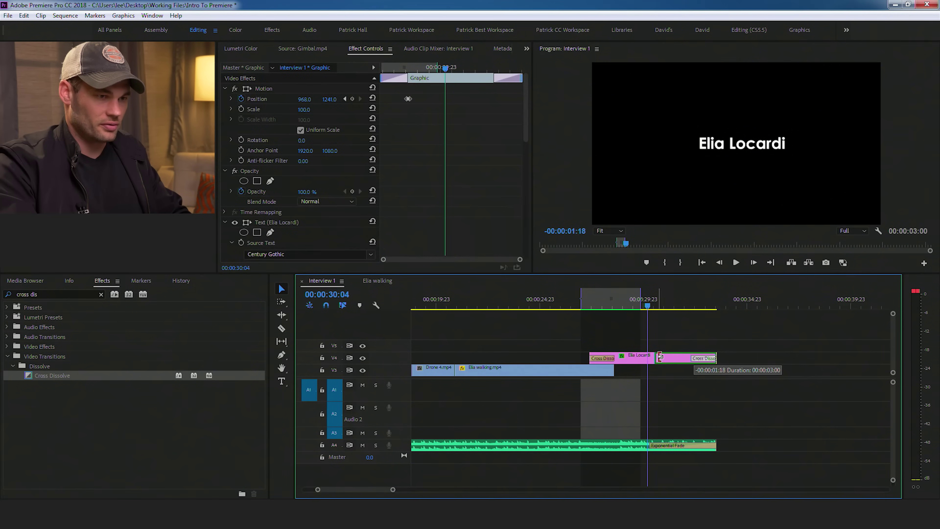
pyautogui.moveTo(638, 311); pyautogui.dragTo(616, 297)
pyautogui.press('space')
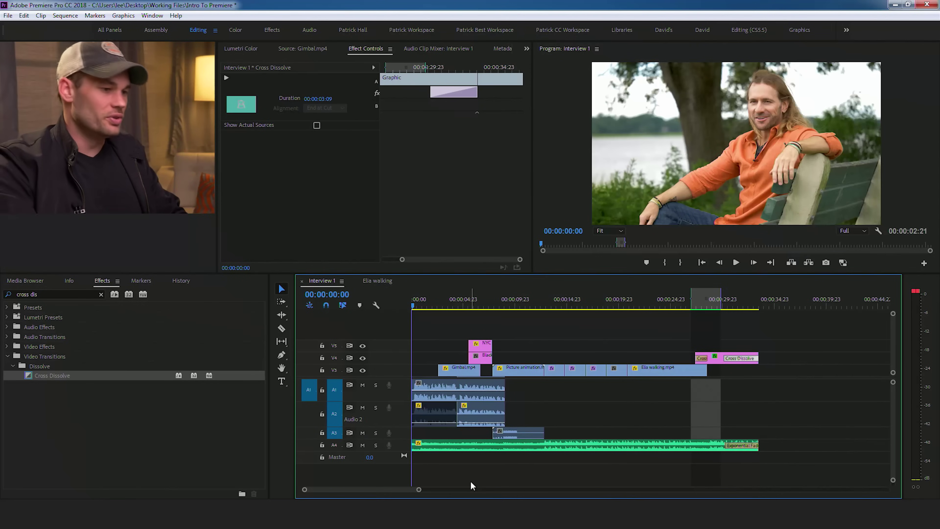
# - Mute the music track A4 and play the interview audio from the start of the sequence
pyautogui.click(363, 445)
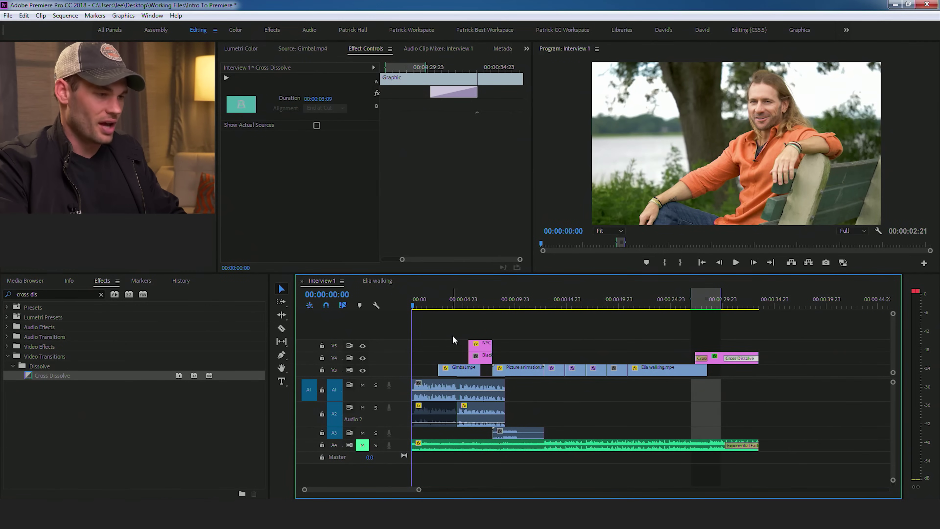
pyautogui.press('space')
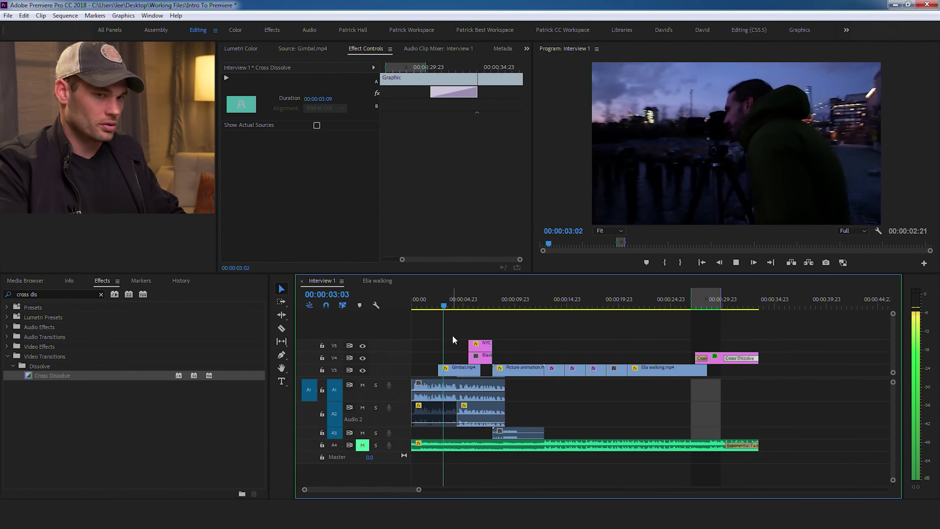
pyautogui.press('space')
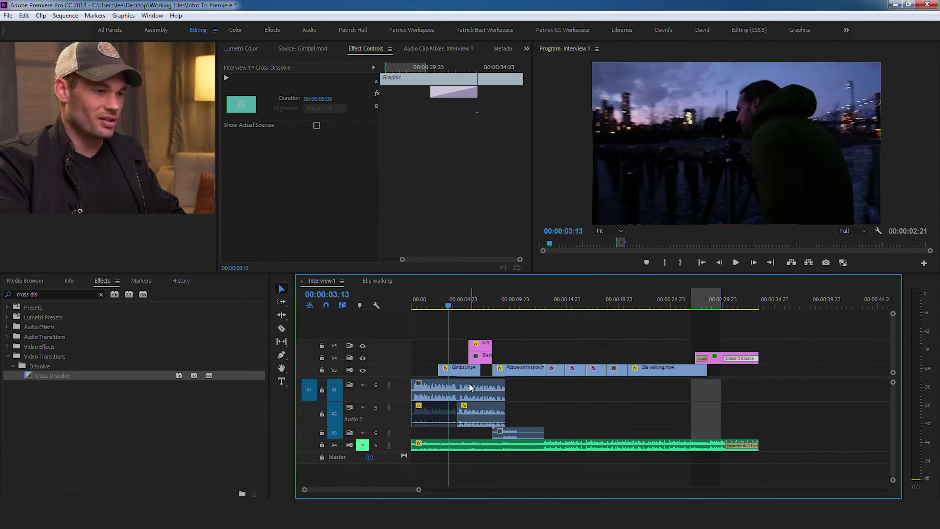
# - Find the Multiband Compressor audio effect and apply it to the Interview 1.mp4 audio on A1
pyautogui.click(62, 294)
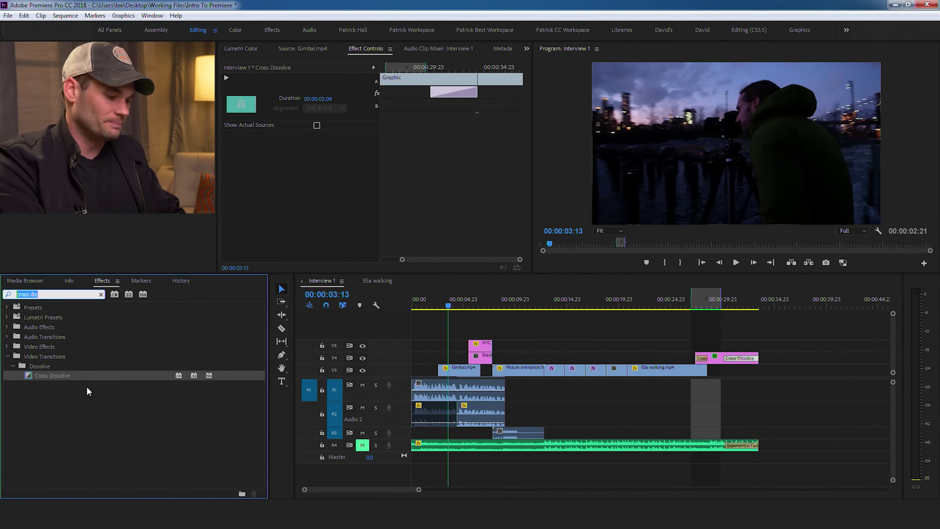
pyautogui.write('com')
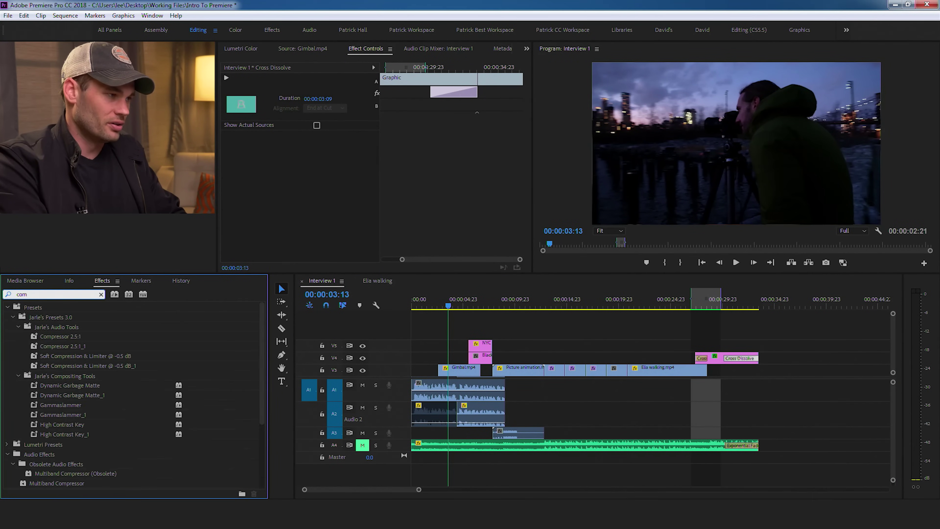
pyautogui.write('pressor')
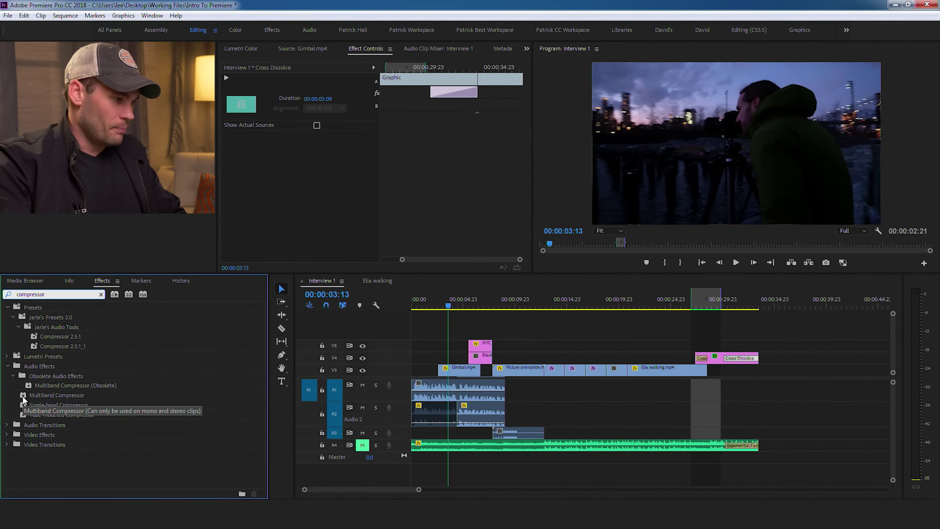
pyautogui.click(29, 396)
pyautogui.moveTo(69, 396); pyautogui.dragTo(444, 391)
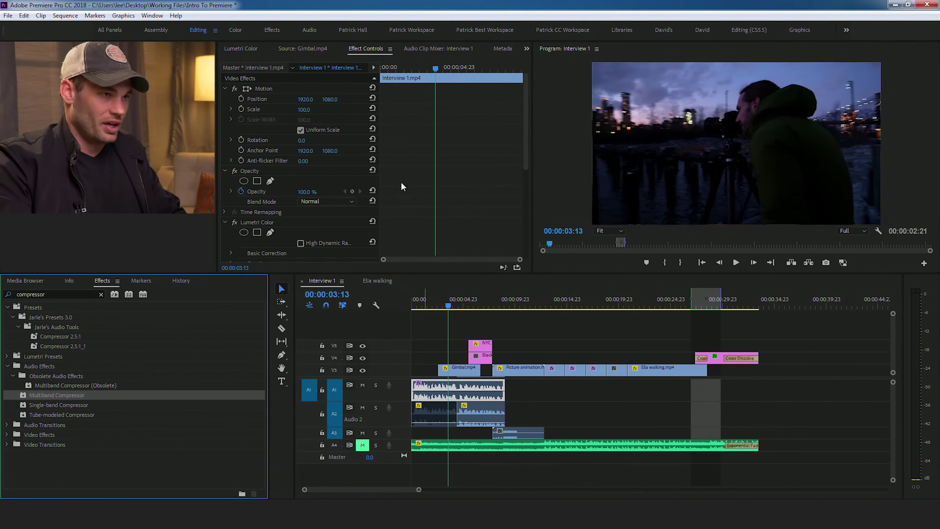
# - Examine the clip's Multiband Compressor custom setup and its list of presets, keeping Broadcast
pyautogui.moveTo(524, 124); pyautogui.dragTo(516, 229)
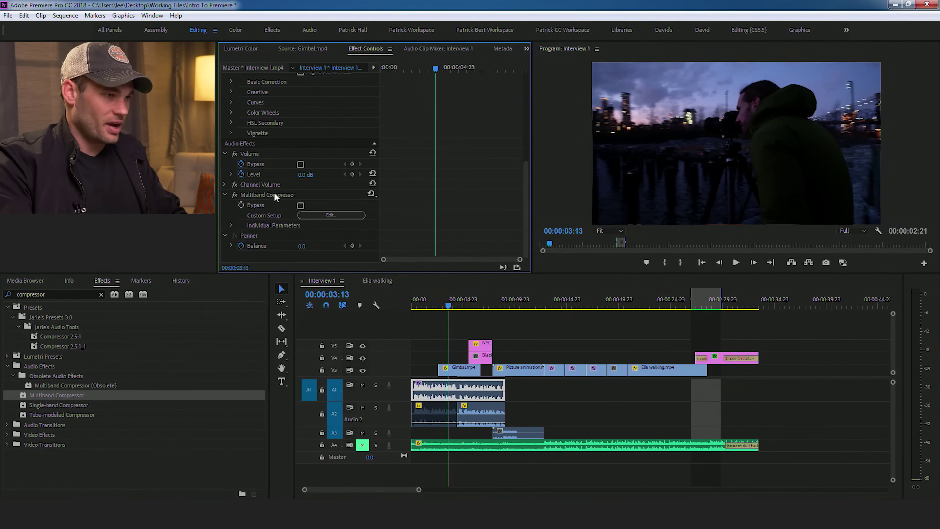
pyautogui.click(333, 216)
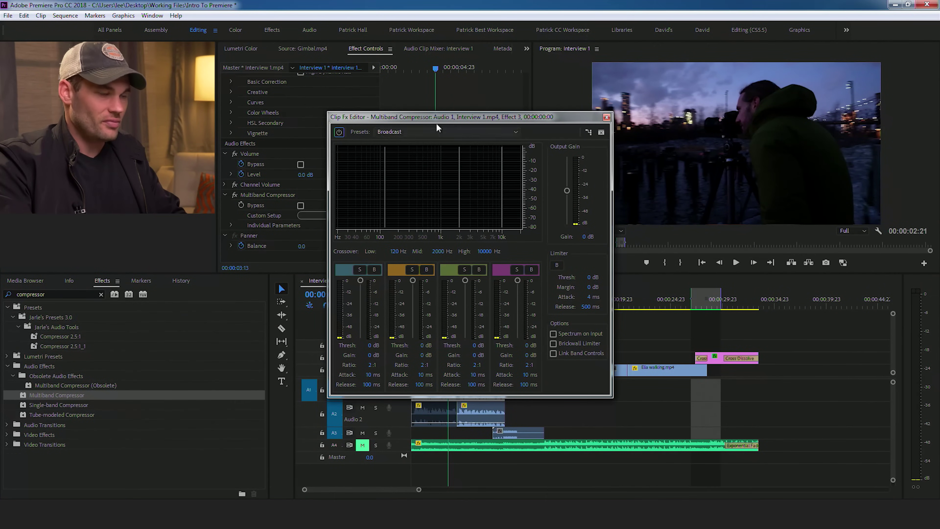
pyautogui.click(467, 130)
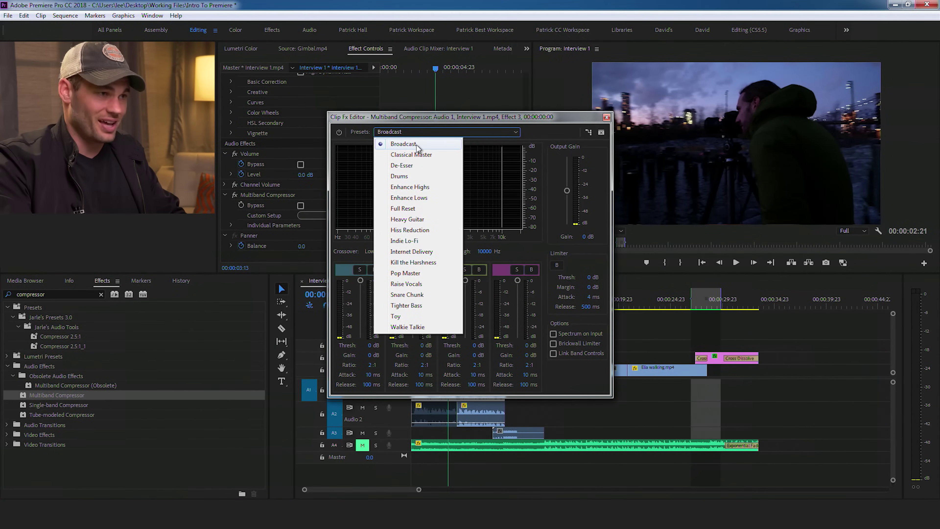
pyautogui.click(482, 123)
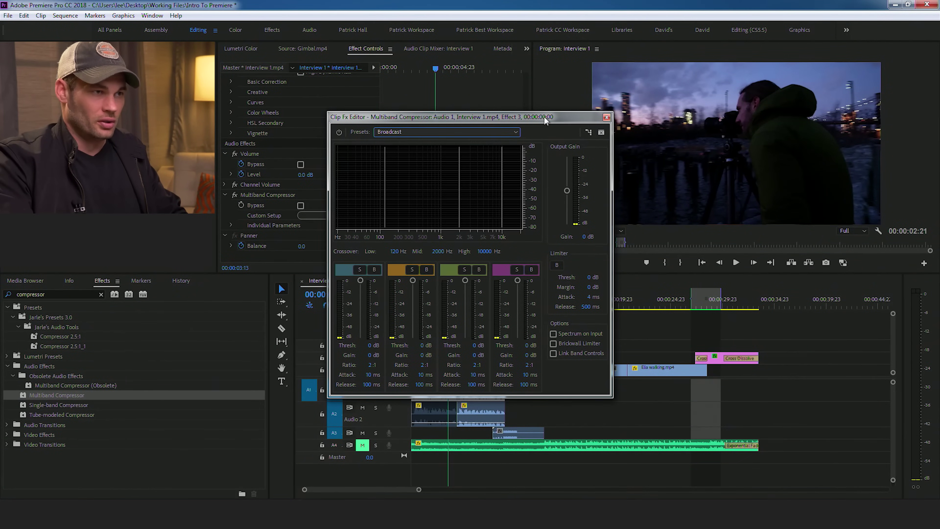
pyautogui.click(606, 117)
# - Play the interview from the start while switching the Multiband Compressor's bypass on and off to compare the sound
pyautogui.click(401, 303)
pyautogui.press('Home')
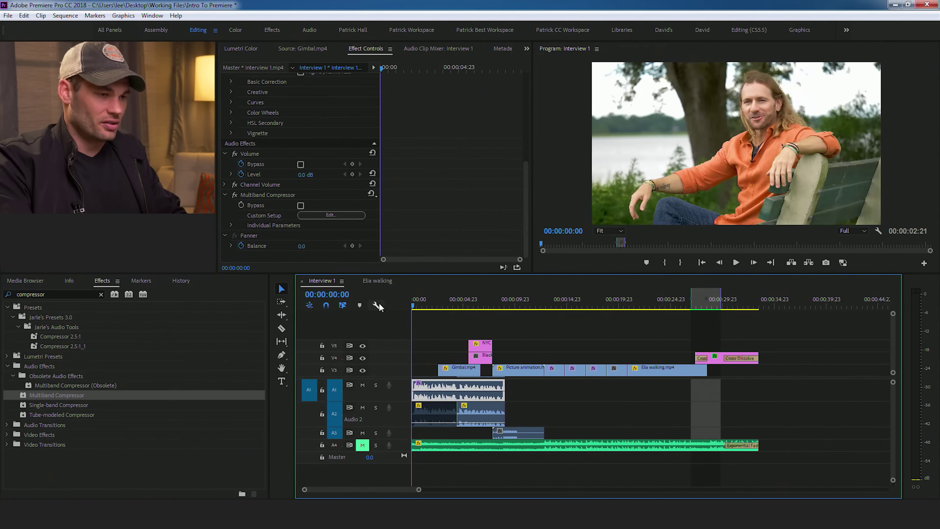
pyautogui.press('space')
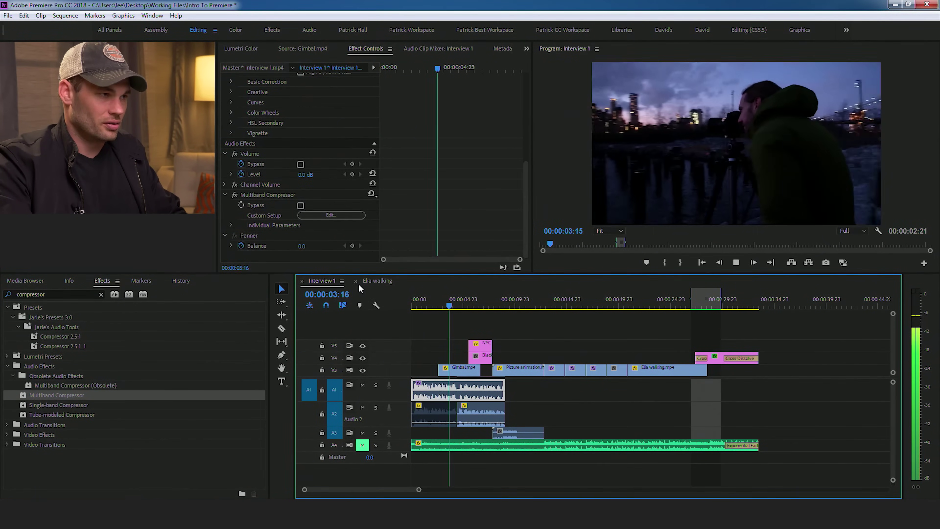
pyautogui.click(301, 206)
pyautogui.click(300, 205)
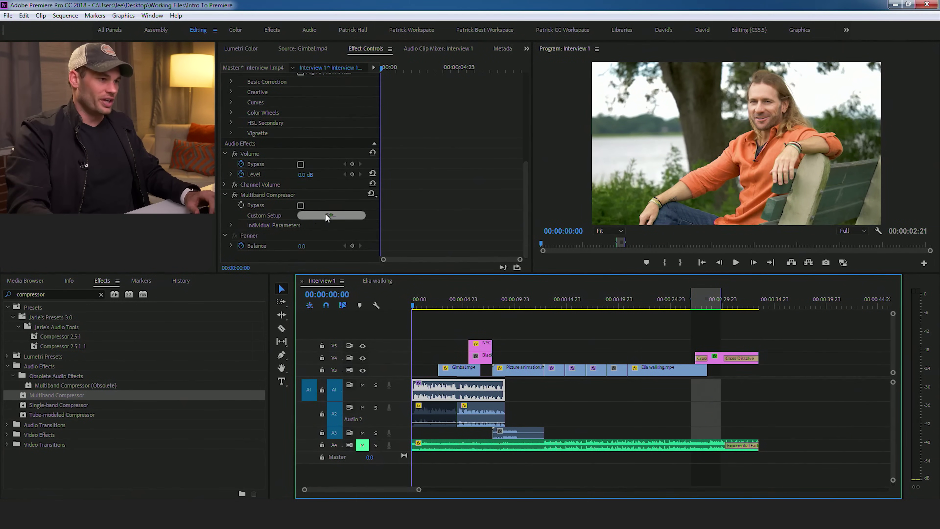
# - Raise the clip's Multiband Compressor output gain to 4 dB and play the interview from the start to check the levels
pyautogui.click(315, 215)
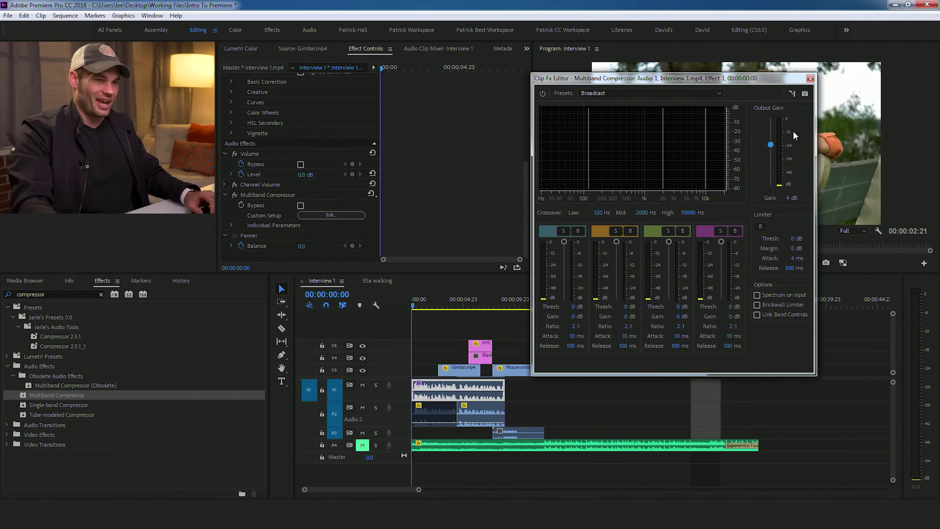
pyautogui.click(811, 78)
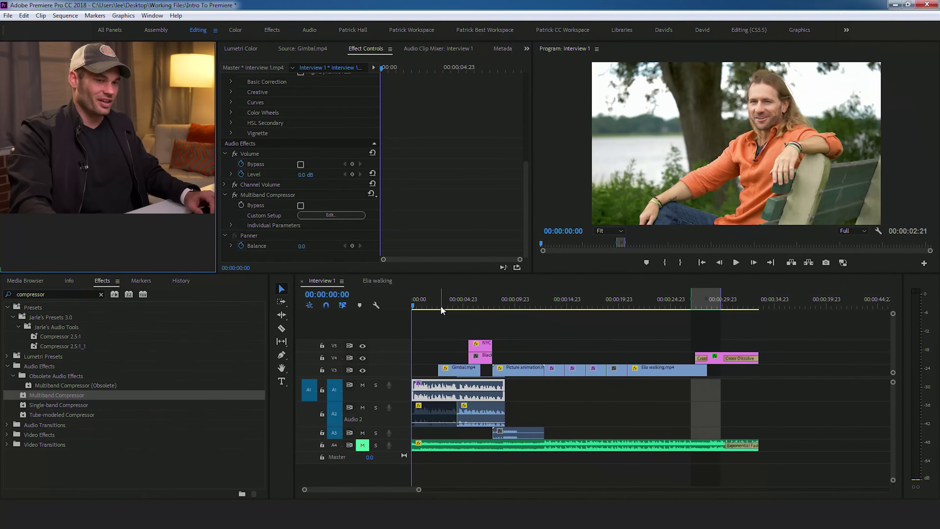
pyautogui.press('space')
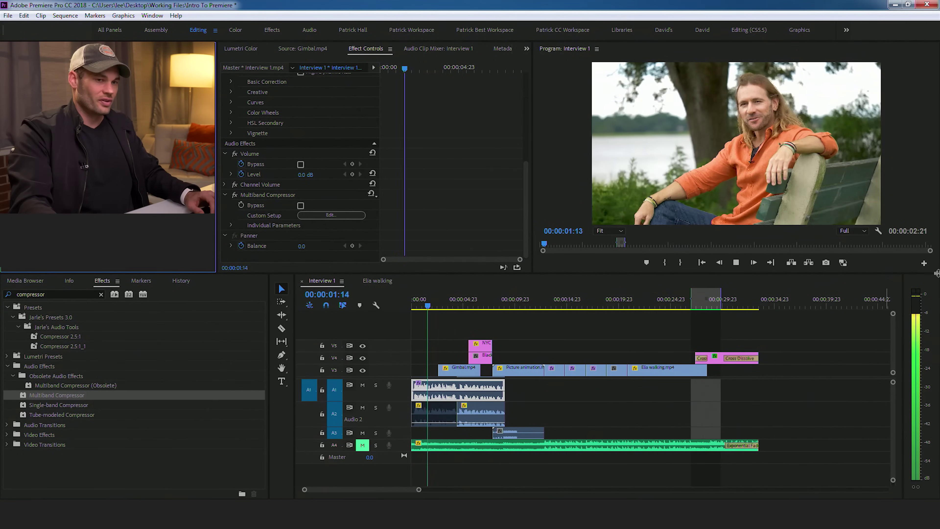
pyautogui.press('space')
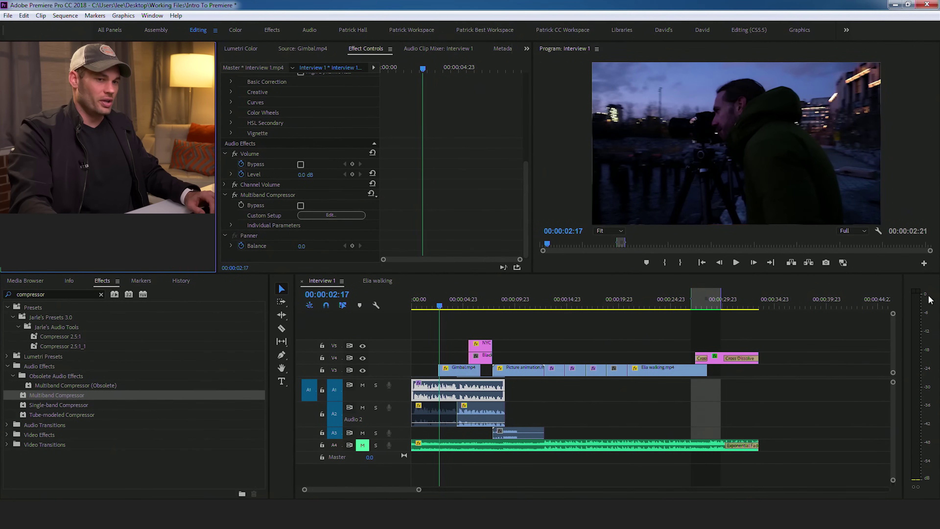
pyautogui.press('space')
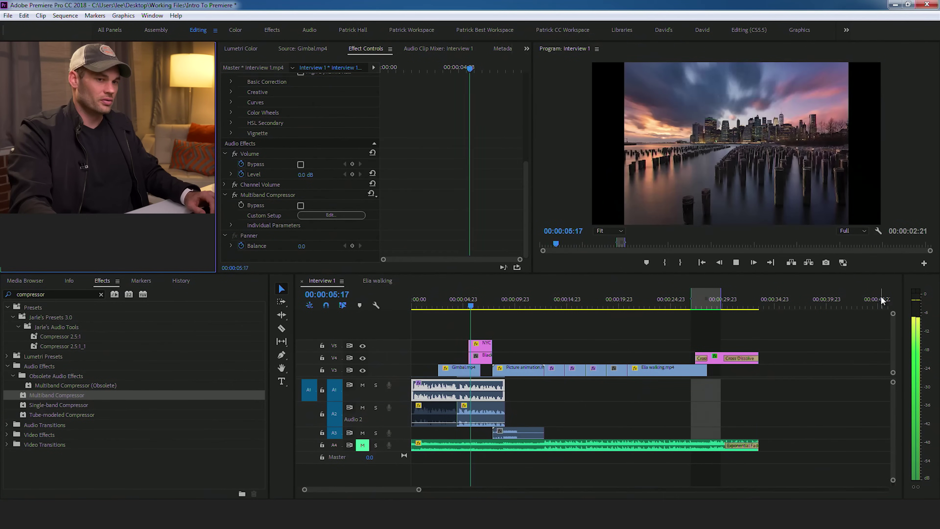
pyautogui.press('space')
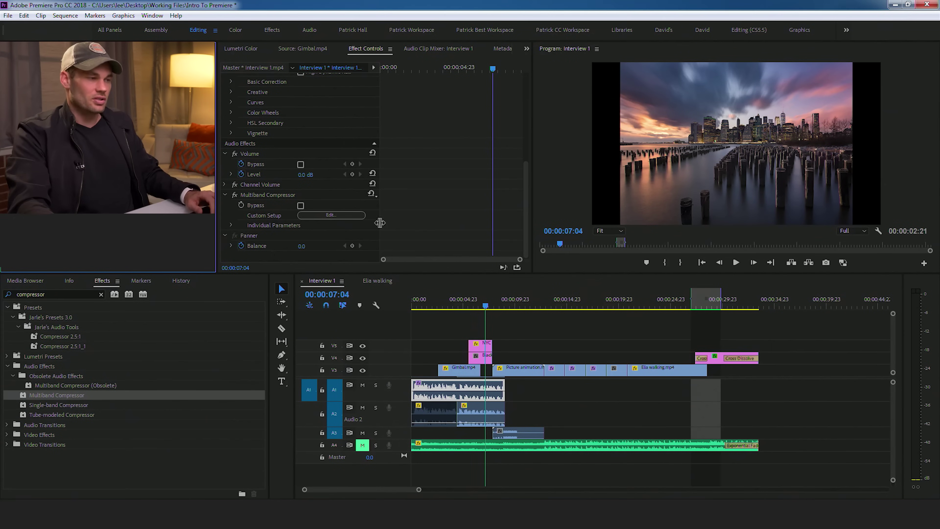
# - Delete the Multiband Compressor effect from the Interview 1.mp4 clip
pyautogui.click(258, 194)
pyautogui.click(267, 195)
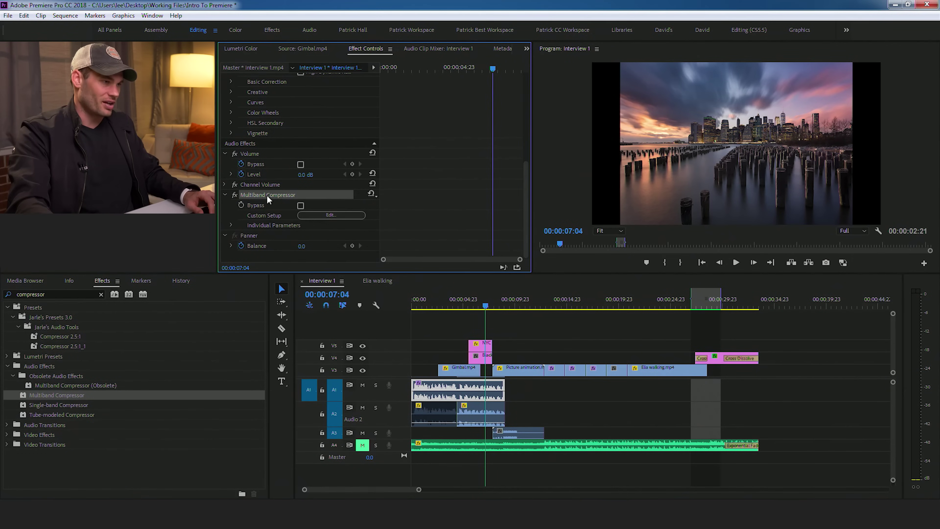
pyautogui.press('Delete')
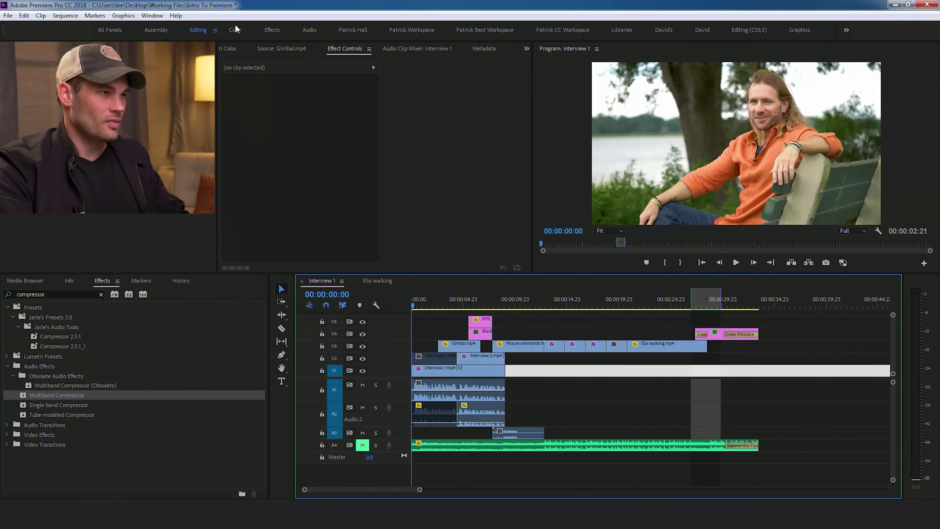
# - Open the Audio Track Mixer for the Interview 1 sequence and expand its effects and sends area
pyautogui.click(152, 15)
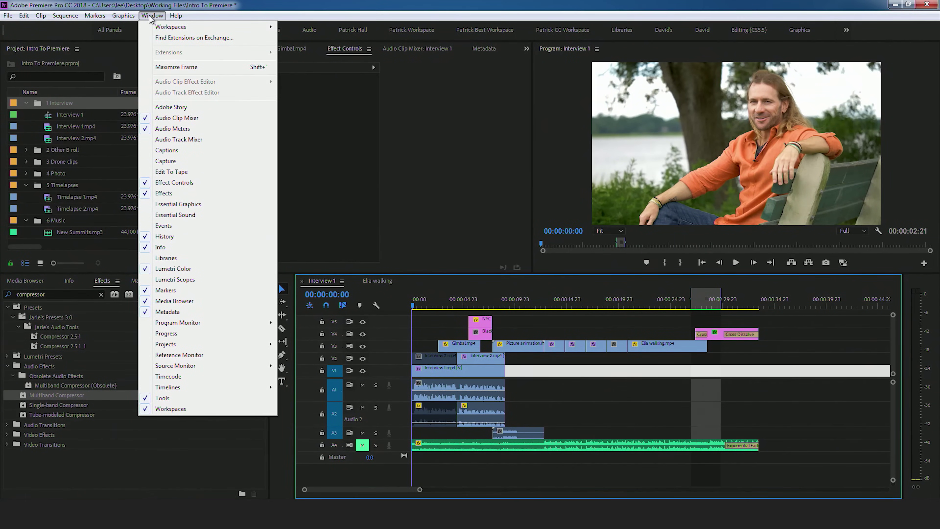
pyautogui.click(179, 139)
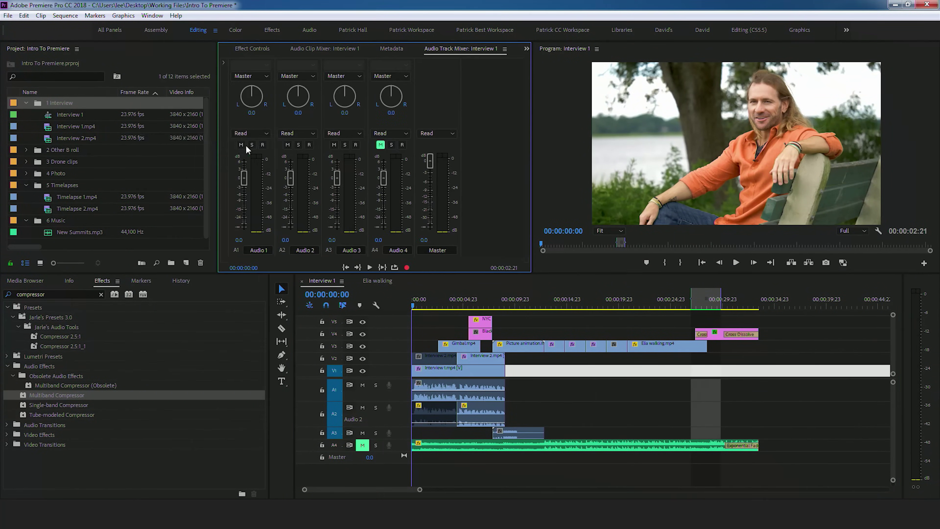
pyautogui.click(224, 63)
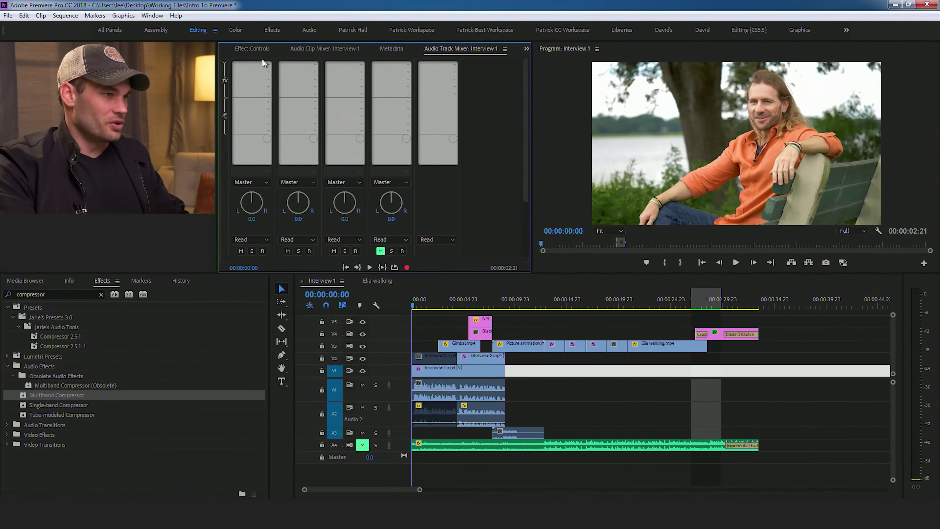
# - Add an Amplitude and Compression > Multiband Compressor effect to the first effect slot of track A1 in the mixer
pyautogui.click(396, 390)
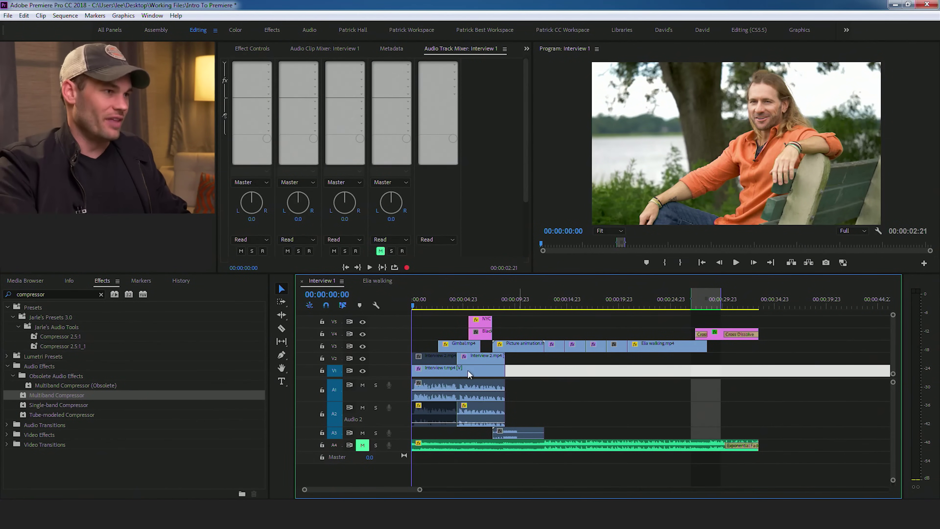
pyautogui.click(268, 66)
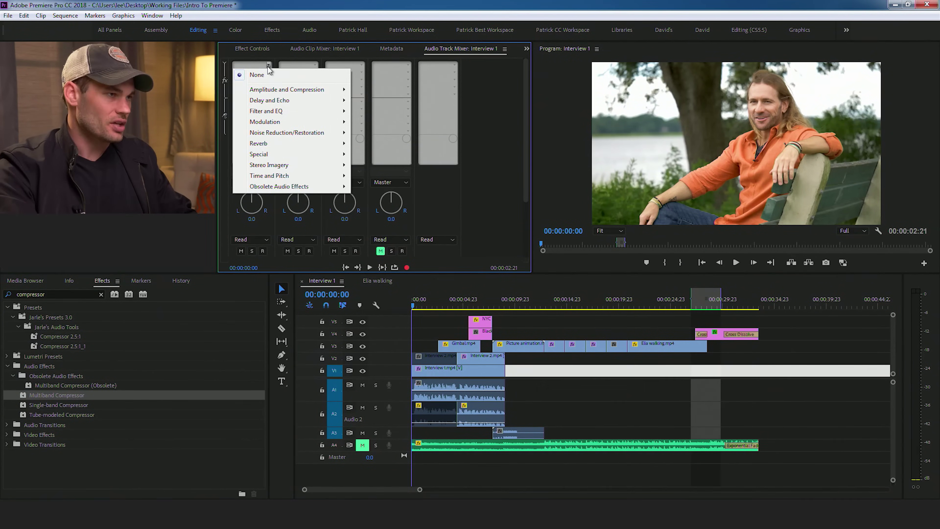
pyautogui.moveTo(271, 88)
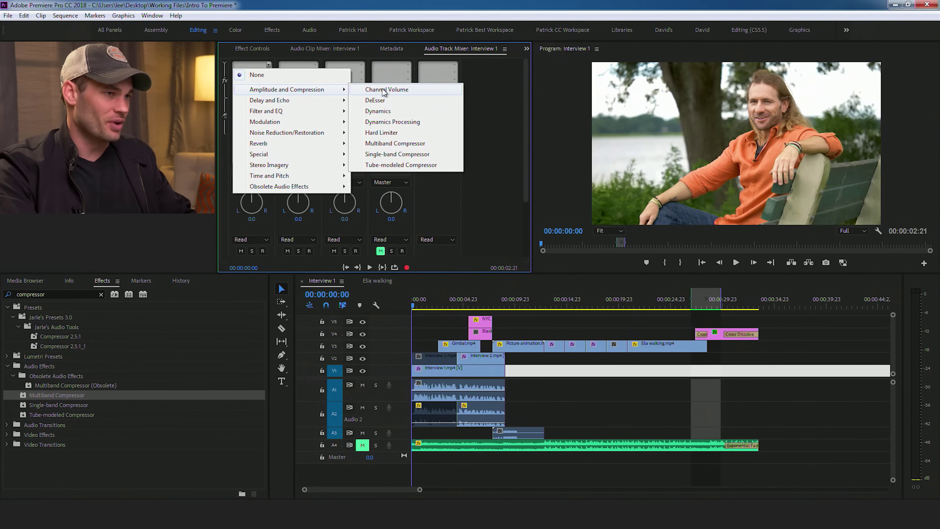
pyautogui.click(383, 145)
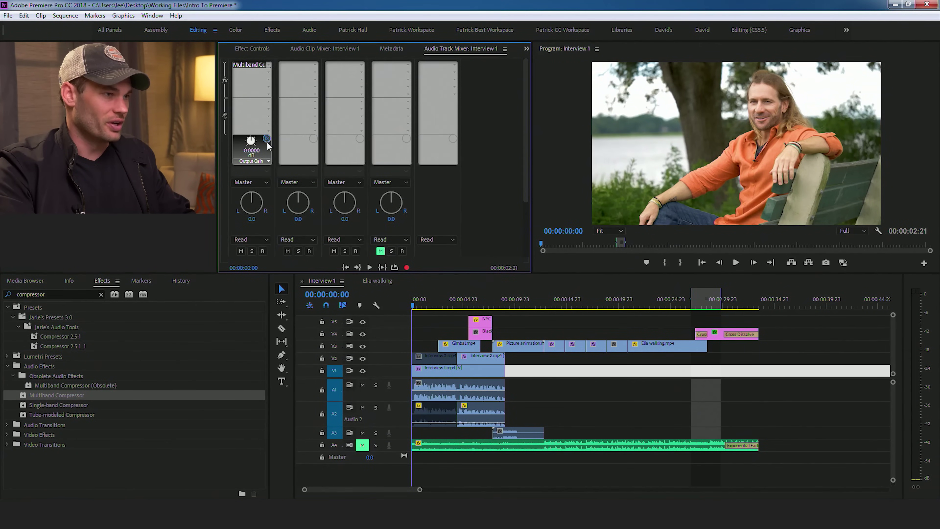
# - Toggle the bypass of track A1's Multiband Compressor and play the interview from the start in both states to compare the levels
pyautogui.click(412, 304)
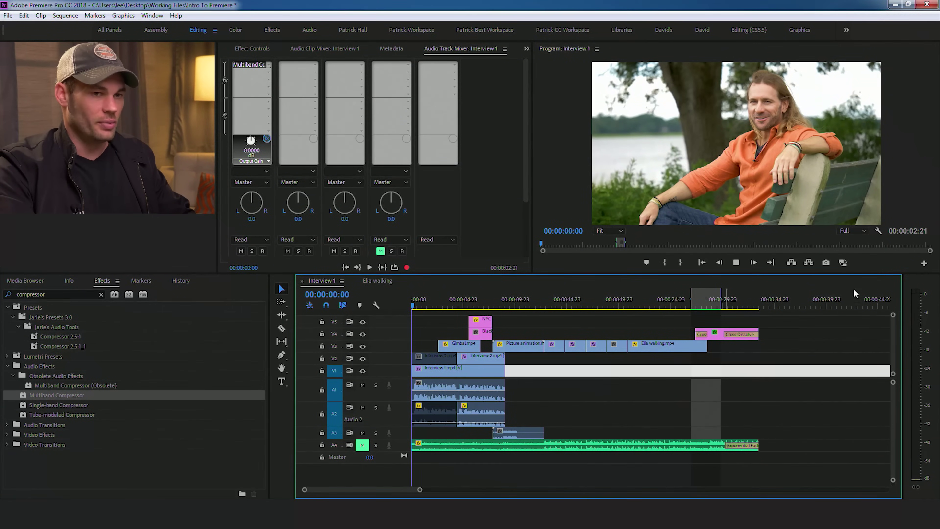
pyautogui.press('space')
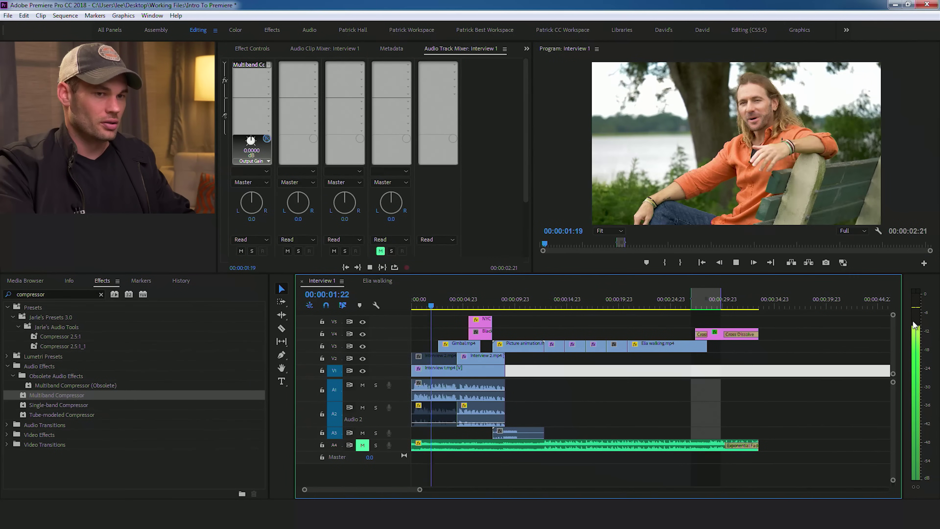
pyautogui.press('space')
pyautogui.click(413, 304)
pyautogui.click(268, 138)
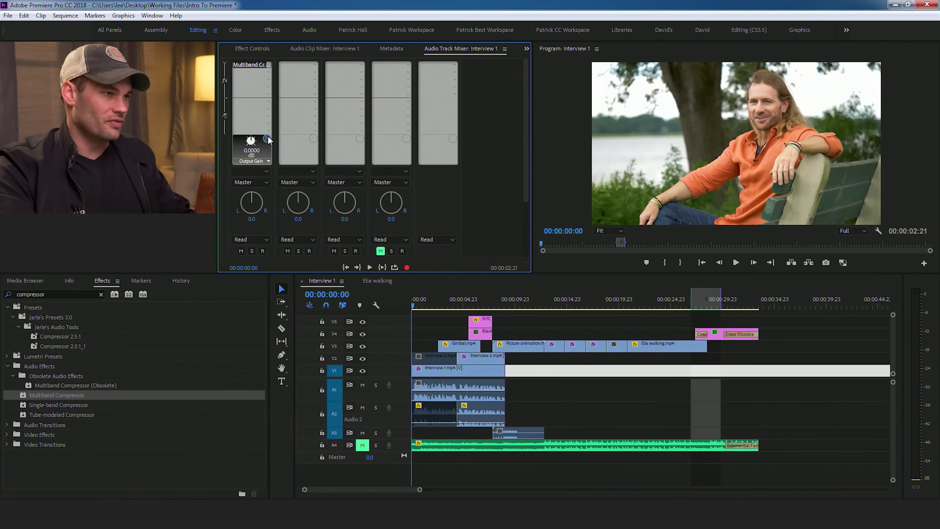
pyautogui.press('space')
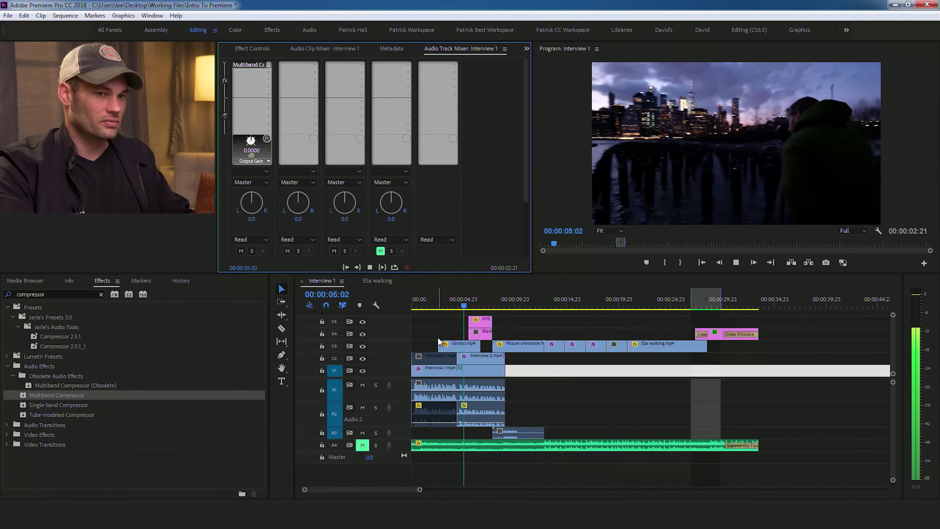
pyautogui.press('space')
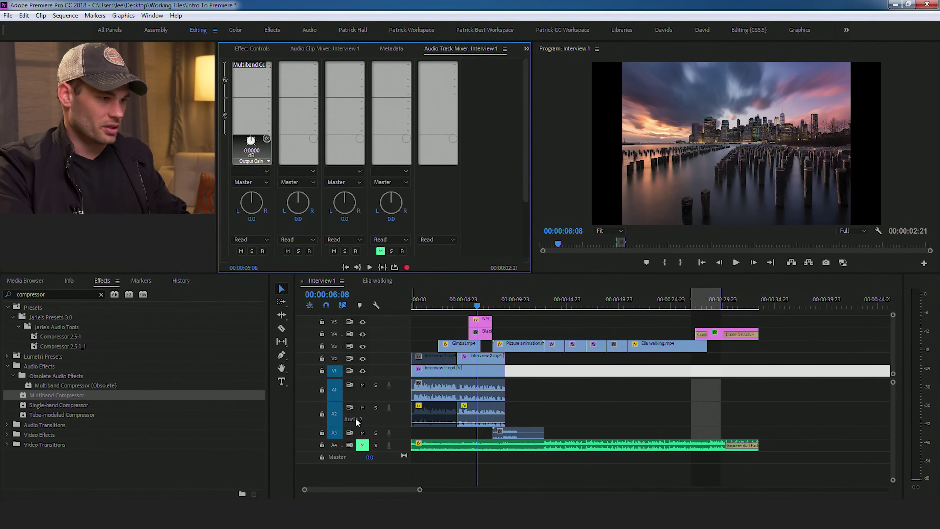
# - Unmute the music on track A4, play the mix from the start, and lower the Multiband Compressor's output gain to -1.08 dB
pyautogui.click(363, 446)
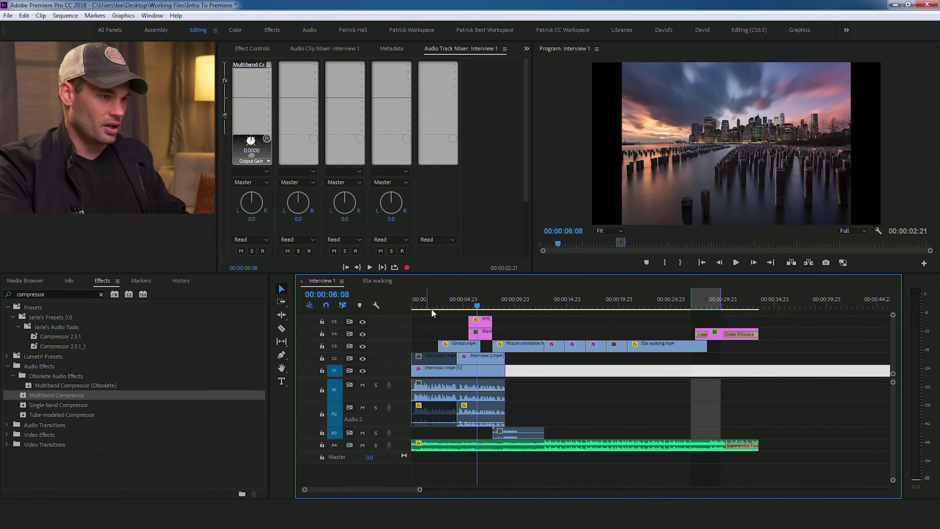
pyautogui.press('Home')
pyautogui.press('space')
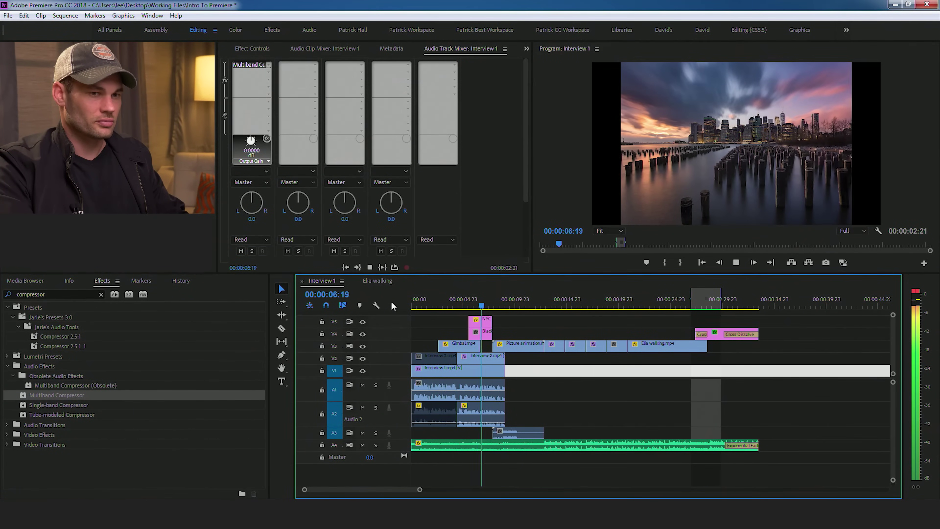
pyautogui.press('space')
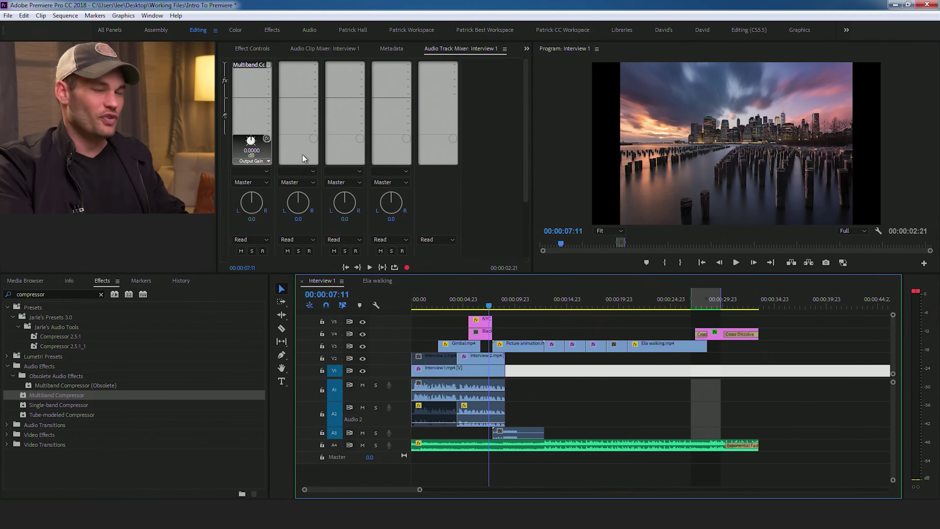
pyautogui.click(251, 142)
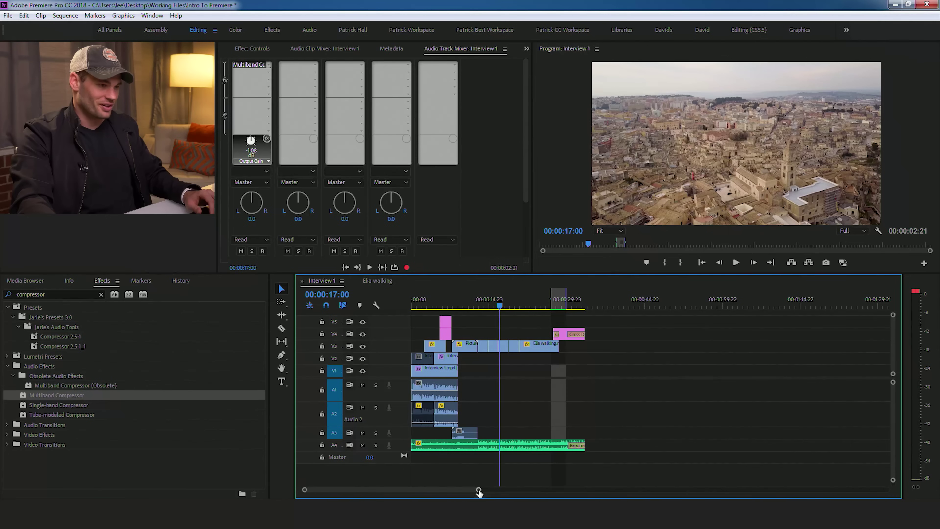
# - Move the two spare timelapse clips on V1 back to shortly after the end of the edit
pyautogui.moveTo(478, 491); pyautogui.dragTo(610, 485)
pyautogui.moveTo(666, 349); pyautogui.dragTo(808, 397)
pyautogui.moveTo(729, 374); pyautogui.dragTo(516, 373)
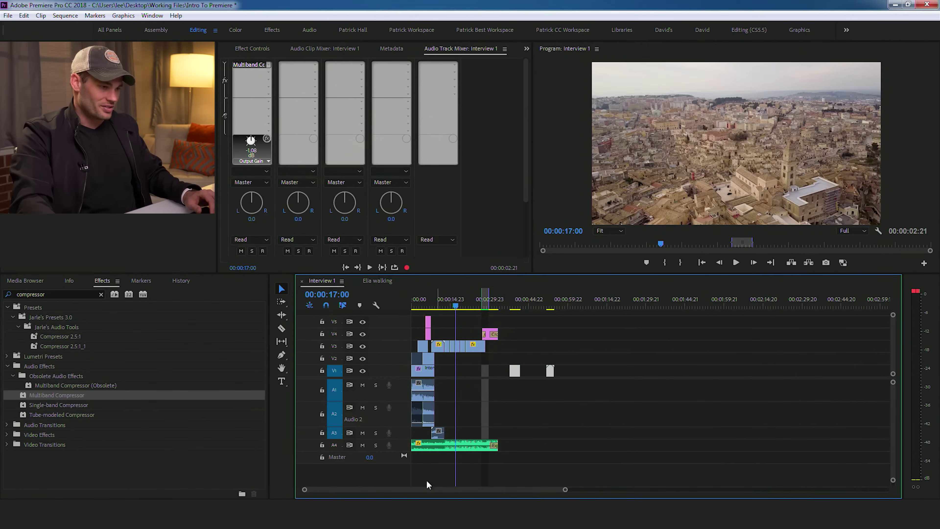
pyautogui.moveTo(568, 490); pyautogui.dragTo(509, 491)
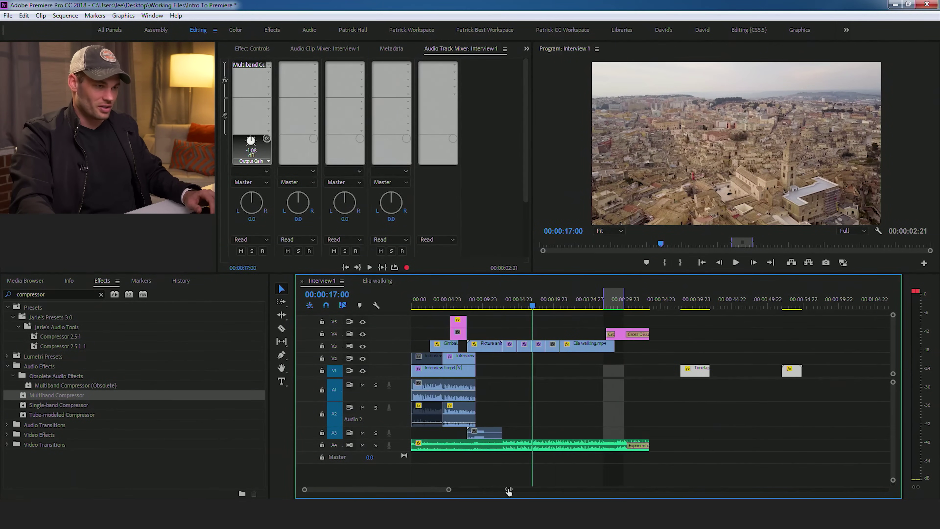
# - Shift the last V3 and V4 clips aside, place the first timelapse clip in the V3 opening, and close the remaining gap
pyautogui.moveTo(524, 325); pyautogui.dragTo(611, 349)
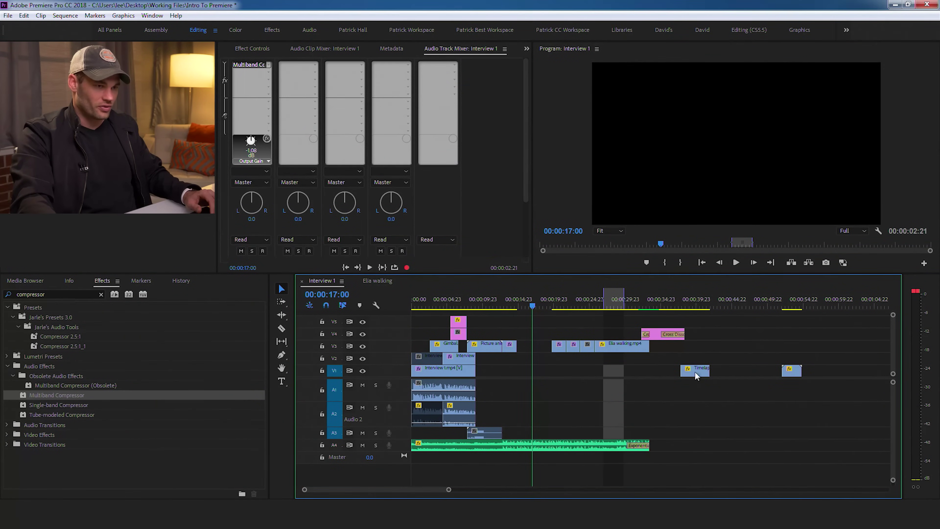
pyautogui.moveTo(696, 375); pyautogui.dragTo(532, 348)
pyautogui.moveTo(559, 314); pyautogui.dragTo(622, 350)
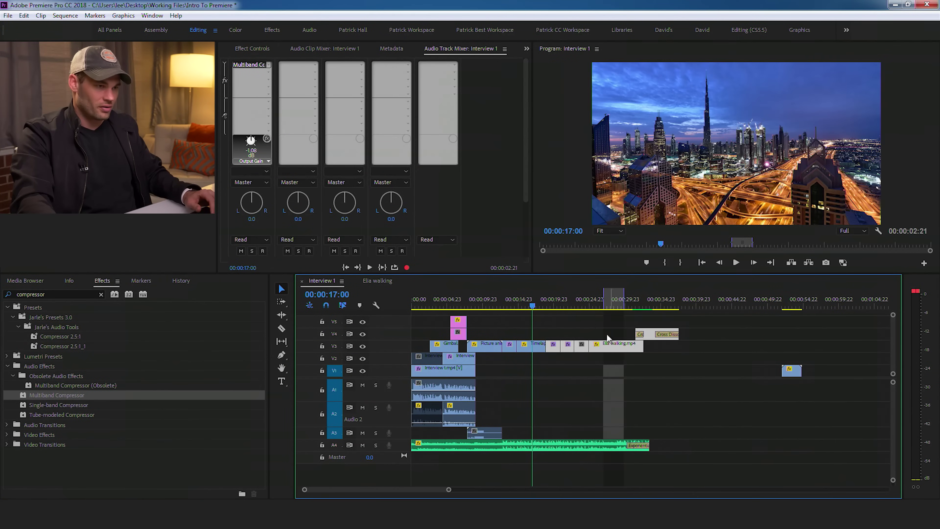
# - Shift the closing clips and title aside, insert the second timelapse clip on V3 before them, and ripple delete the remaining gap
pyautogui.moveTo(605, 329); pyautogui.dragTo(665, 351)
pyautogui.moveTo(609, 350); pyautogui.dragTo(661, 350)
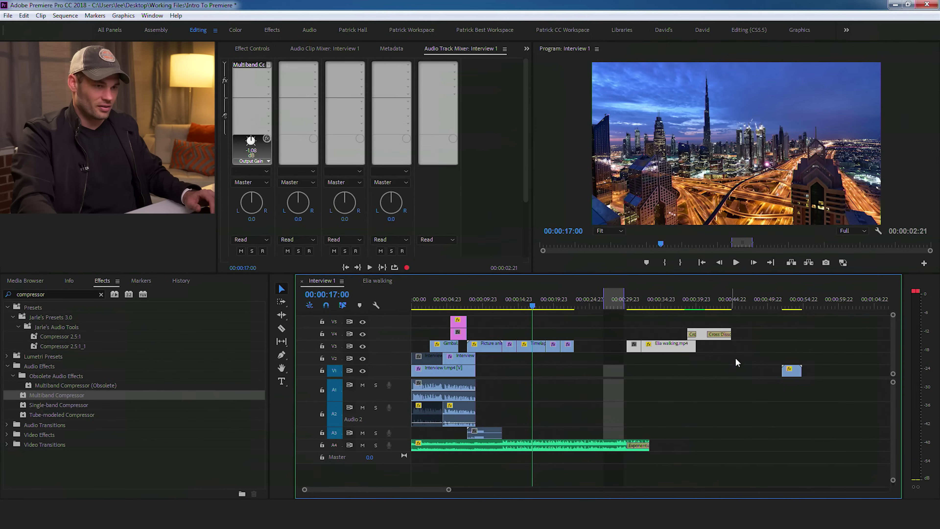
pyautogui.moveTo(788, 371); pyautogui.dragTo(611, 349)
pyautogui.rightClick(617, 350)
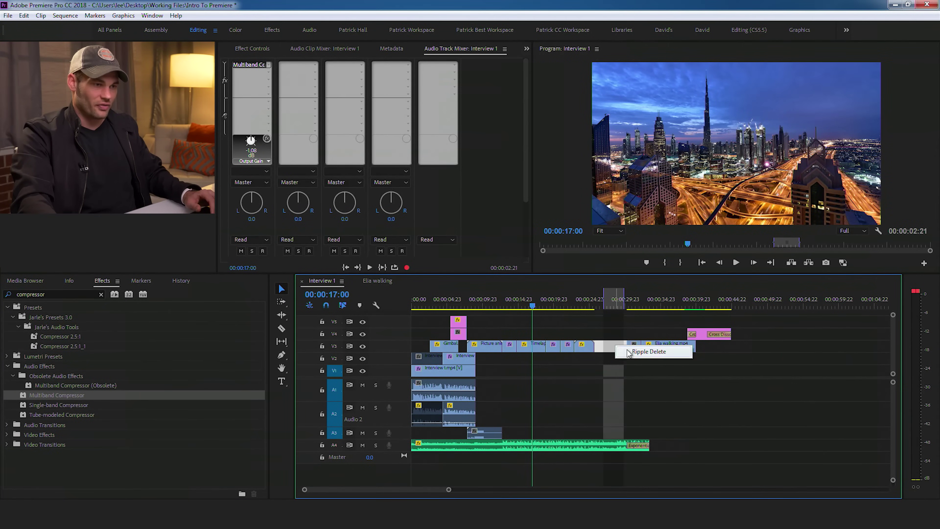
pyautogui.click(632, 352)
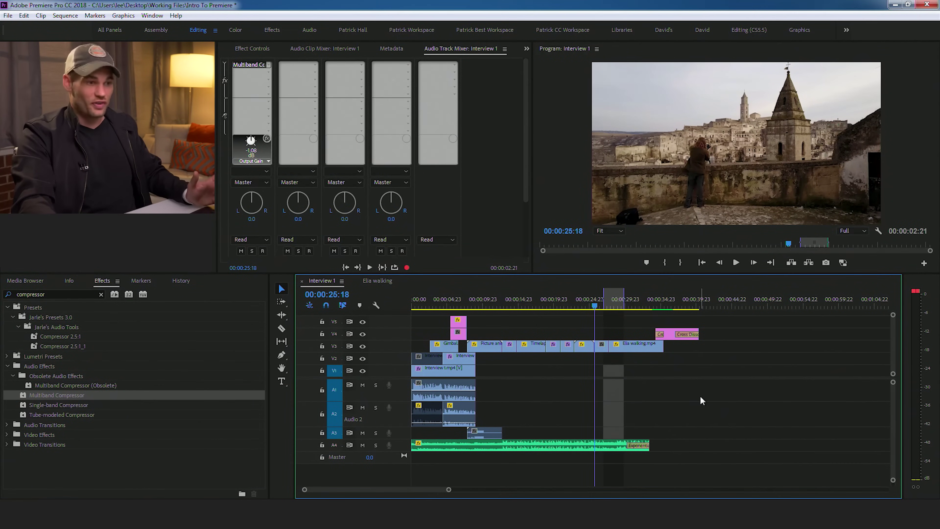
# - Extend the music clip on A4 to the end of the title and play the edit from the start
pyautogui.moveTo(648, 443); pyautogui.dragTo(699, 444)
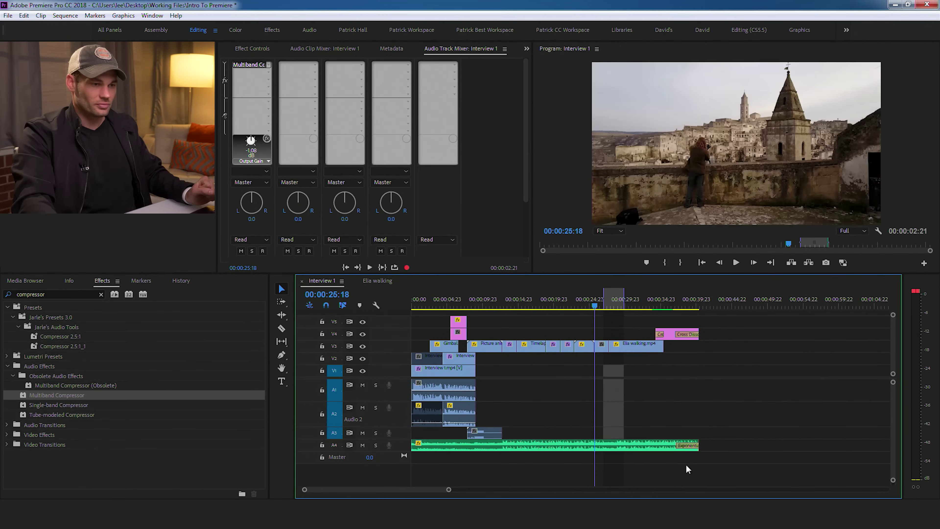
pyautogui.moveTo(524, 301); pyautogui.dragTo(352, 296)
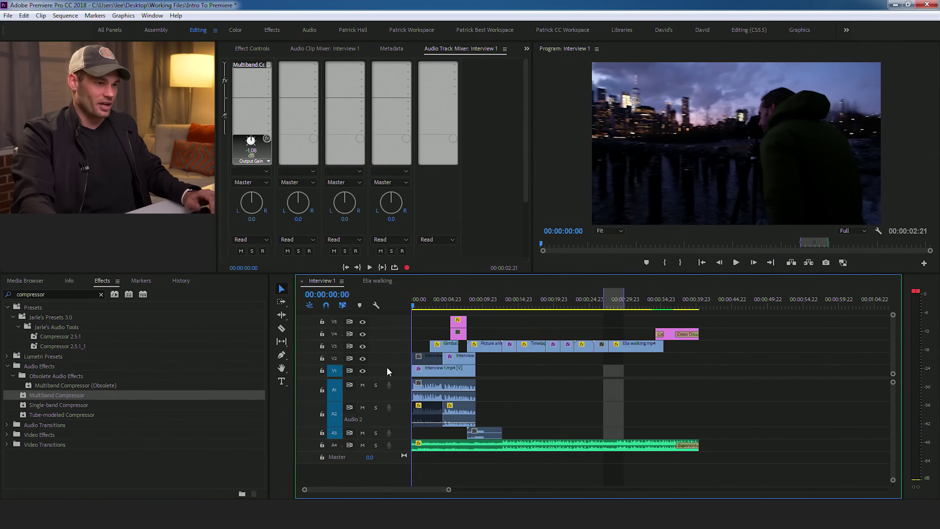
pyautogui.press('space')
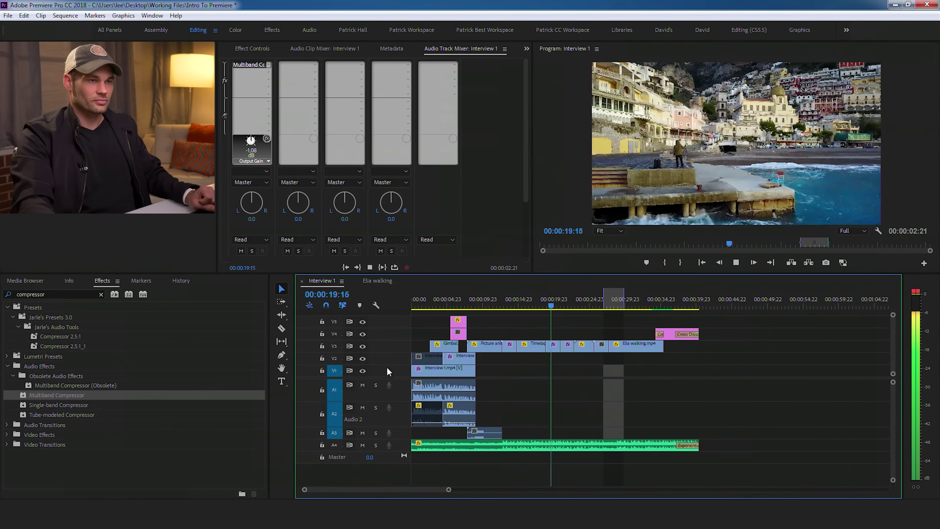
pyautogui.press('space')
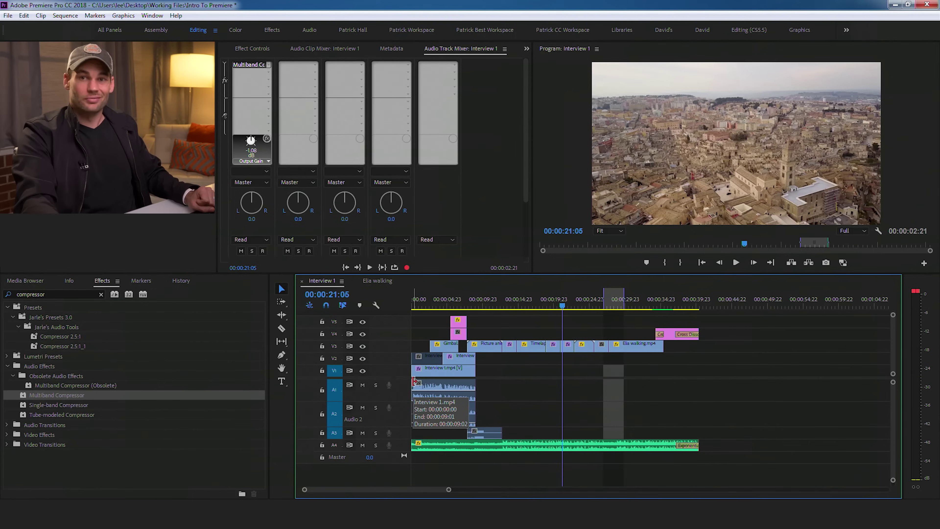
# - Cut the first timelapse clip on V3 at 00:00:16:21 and ripple delete its remaining part
pyautogui.moveTo(535, 304); pyautogui.dragTo(520, 294)
pyautogui.press('space')
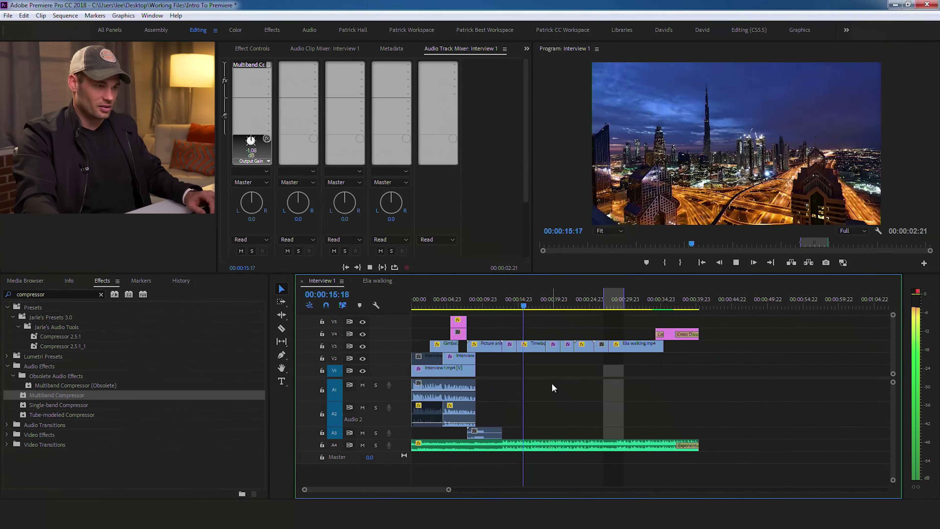
pyautogui.press('space')
pyautogui.press('c')
pyautogui.press('v')
pyautogui.rightClick(538, 346)
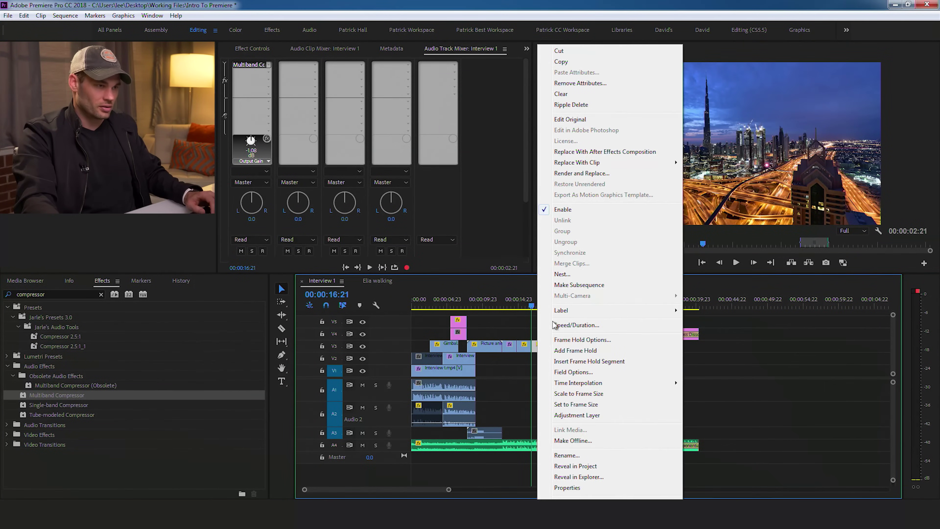
pyautogui.click(589, 105)
# - Cut the second timelapse clip on V3 at 00:00:22:19 and ripple delete its remaining part
pyautogui.press('space')
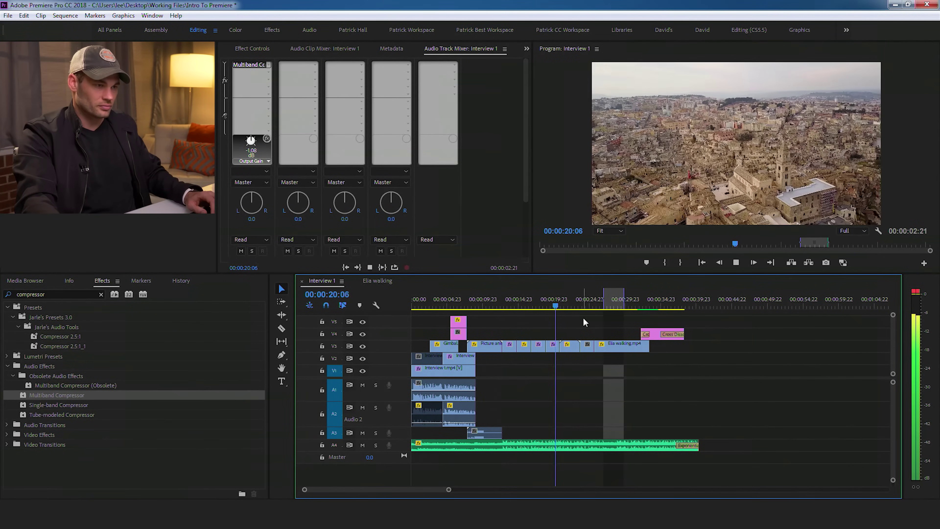
pyautogui.press('space')
pyautogui.press('c')
pyautogui.press('v')
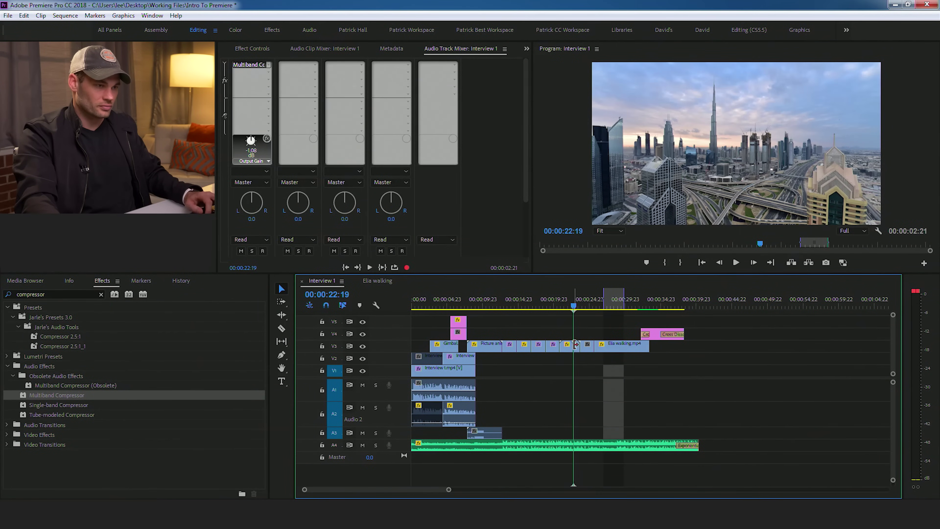
pyautogui.rightClick(576, 346)
pyautogui.press('Escape')
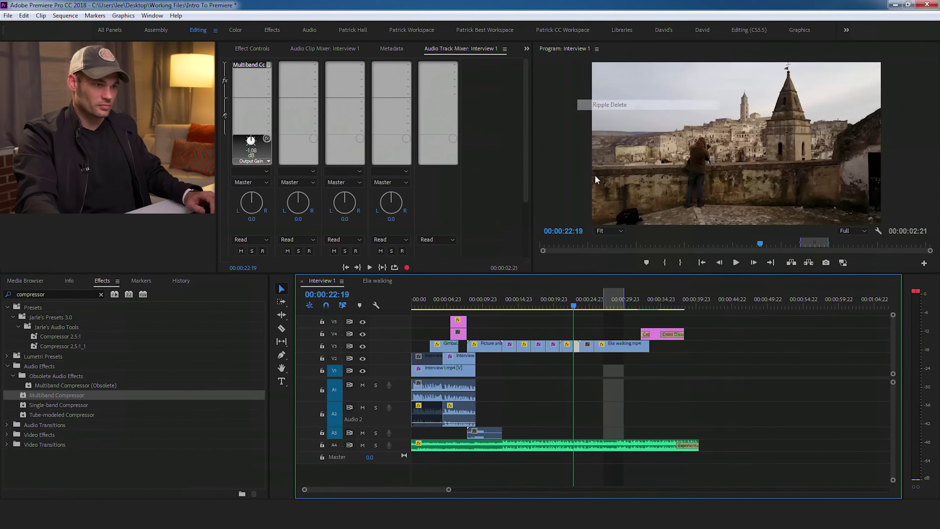
# - Play the closing part of the edit and shorten the music clip on A4 to end with the title
pyautogui.click(567, 307)
pyautogui.press('space')
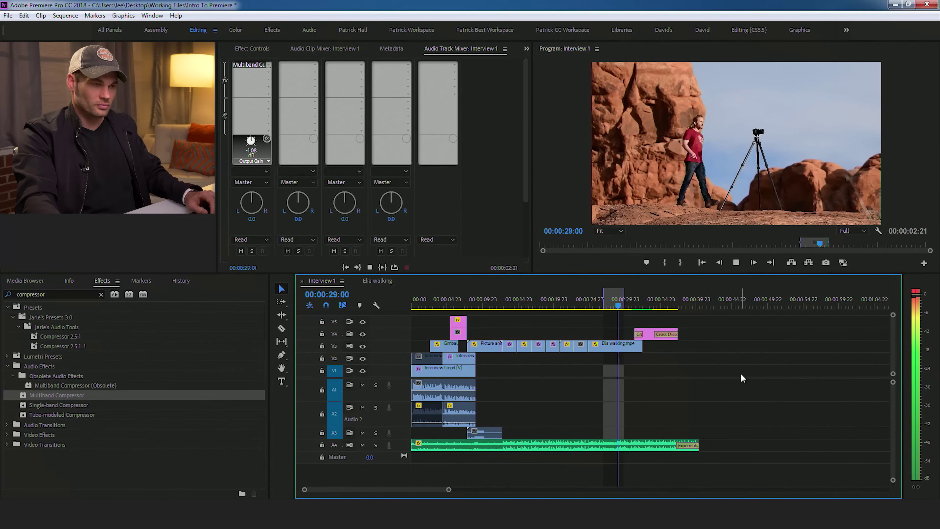
pyautogui.moveTo(691, 446); pyautogui.dragTo(678, 445)
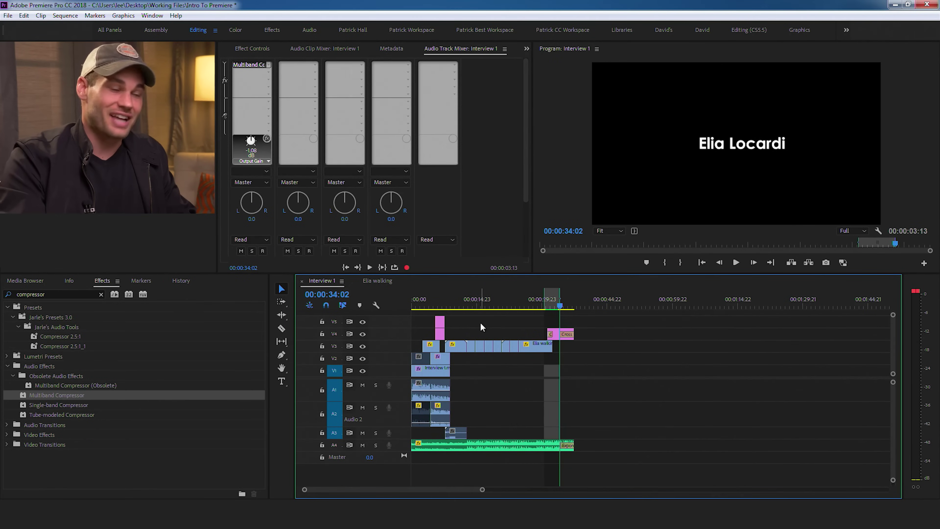
# - Open the media export settings, examine the source range and output duration, and close them without exporting
pyautogui.click(8, 15)
pyautogui.moveTo(41, 315)
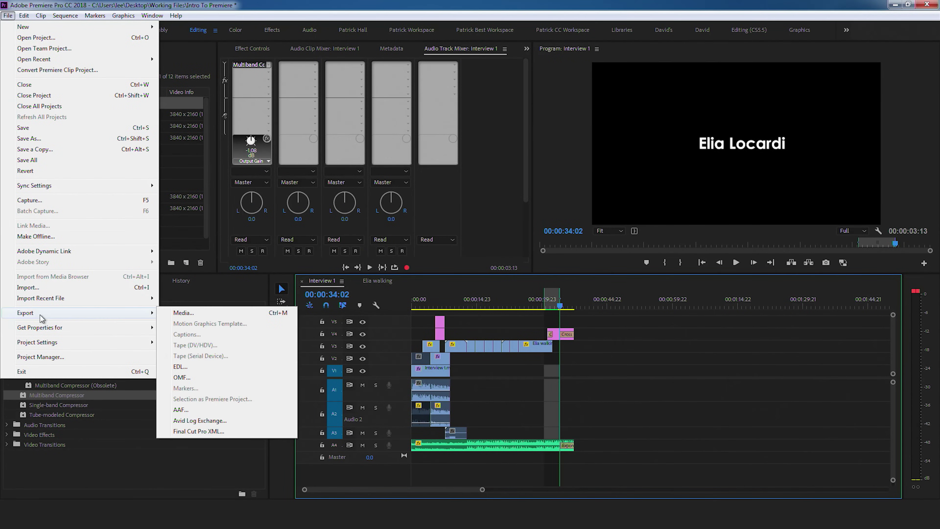
pyautogui.click(182, 315)
pyautogui.moveTo(477, 53); pyautogui.dragTo(468, 48)
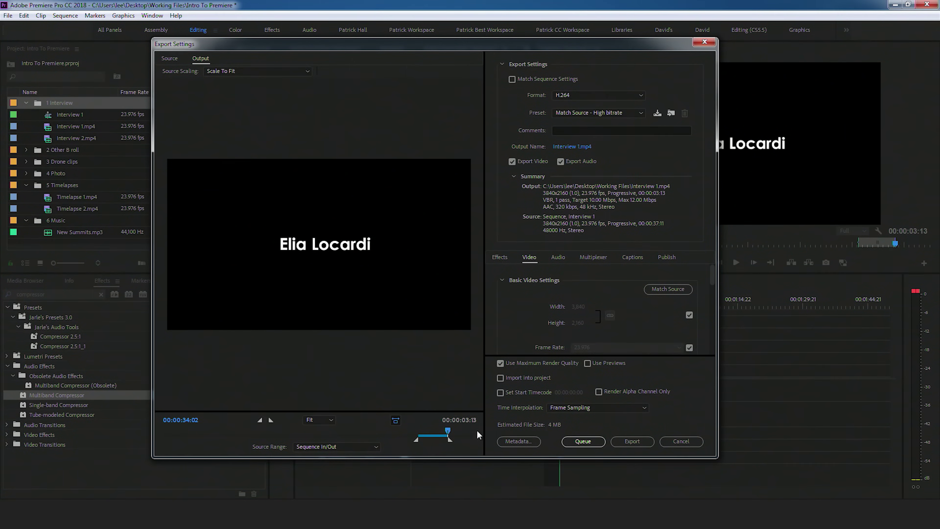
pyautogui.click(679, 441)
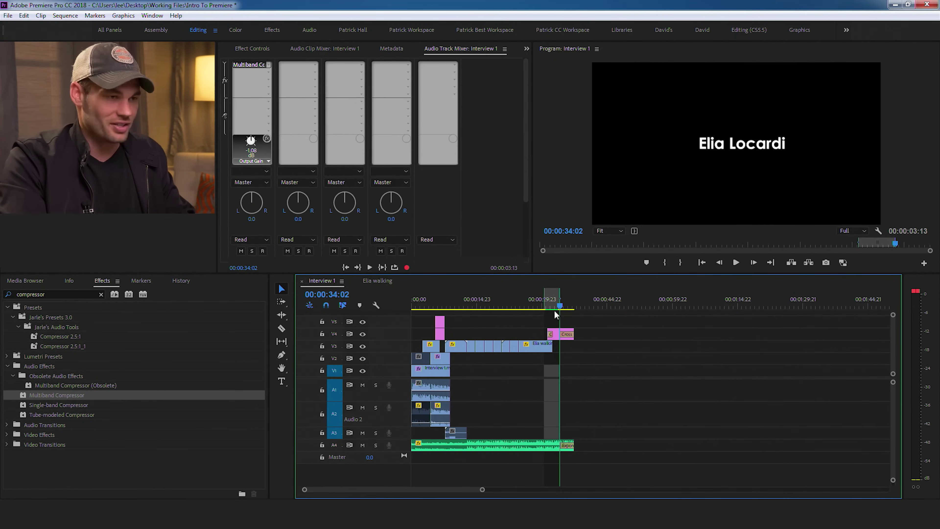
# - Set the sequence's in and out range to cover the whole edit and check the output duration in the export settings
pyautogui.moveTo(525, 296); pyautogui.dragTo(394, 296)
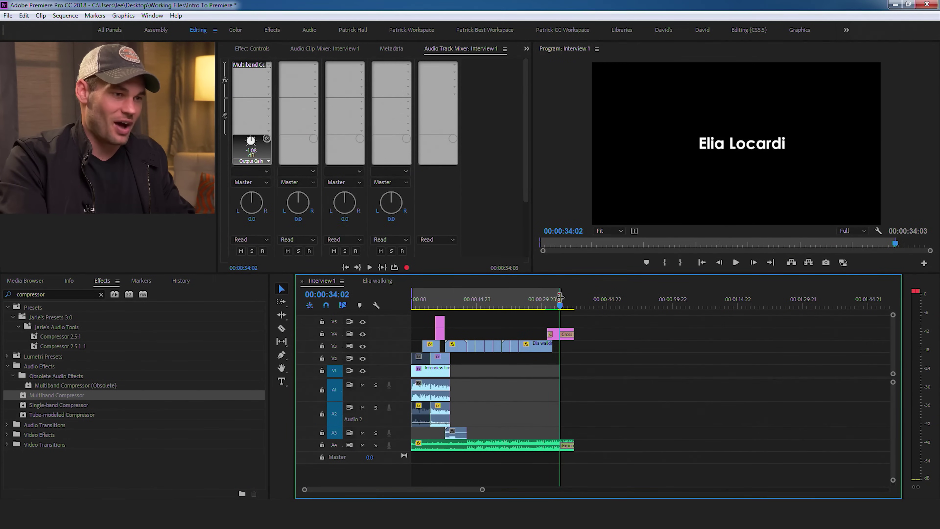
pyautogui.moveTo(561, 297); pyautogui.dragTo(574, 296)
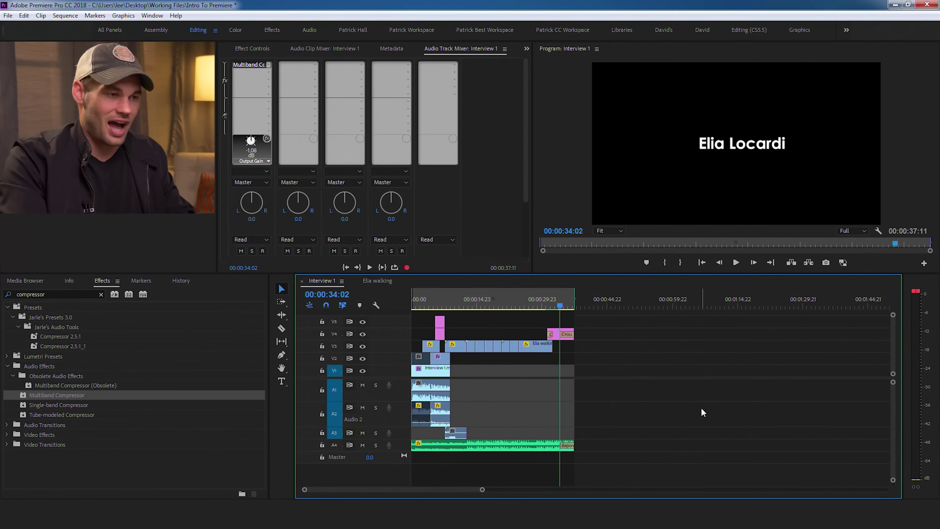
pyautogui.click(8, 15)
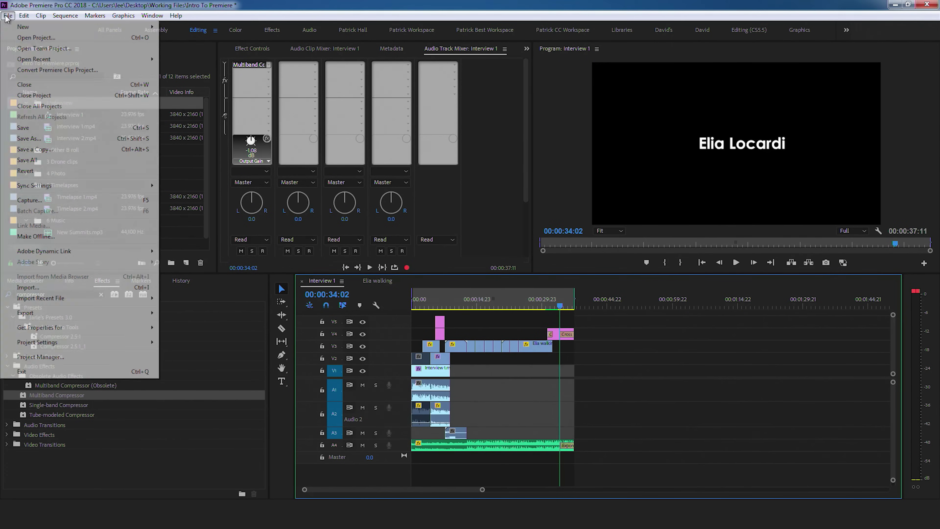
pyautogui.moveTo(52, 313)
pyautogui.click(182, 313)
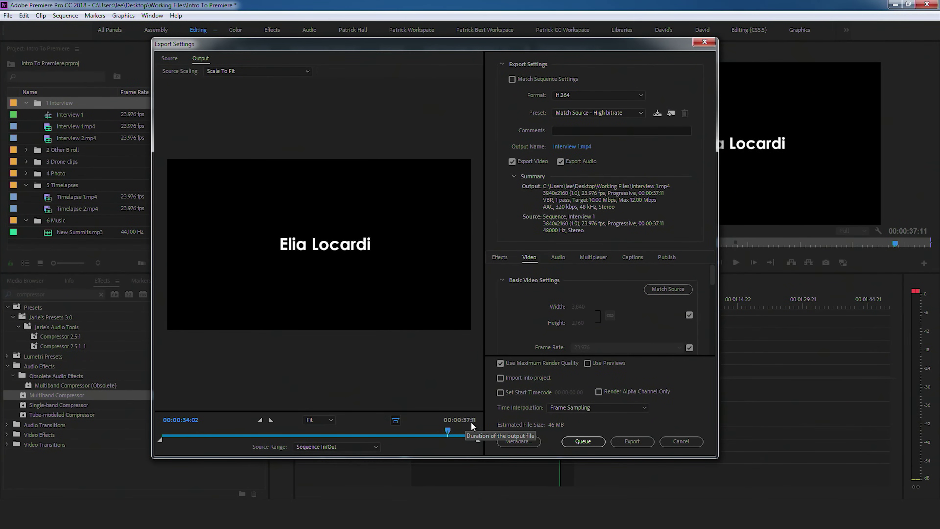
pyautogui.click(681, 441)
pyautogui.moveTo(482, 490); pyautogui.dragTo(720, 464)
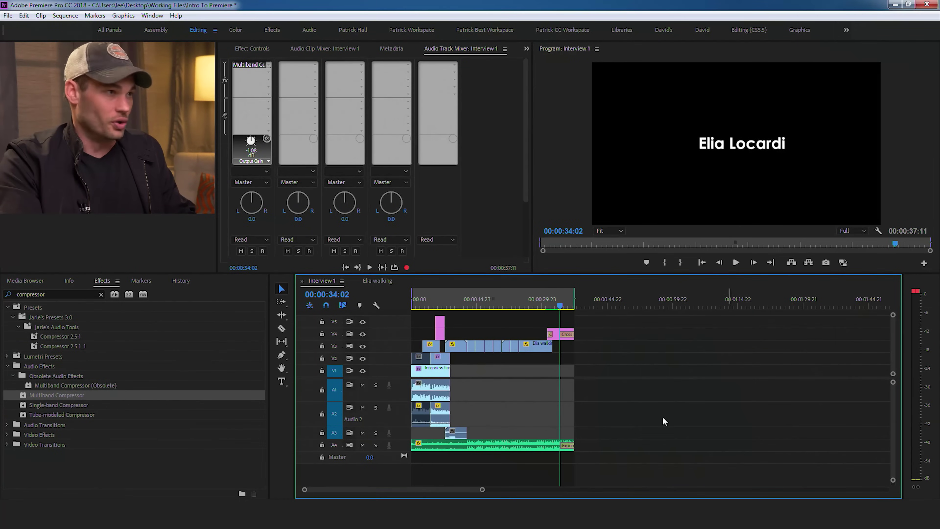
# - Clear the sequence's in and out points and paste a copy of the closing title on V1 far beyond the edit's end
pyautogui.click(95, 16)
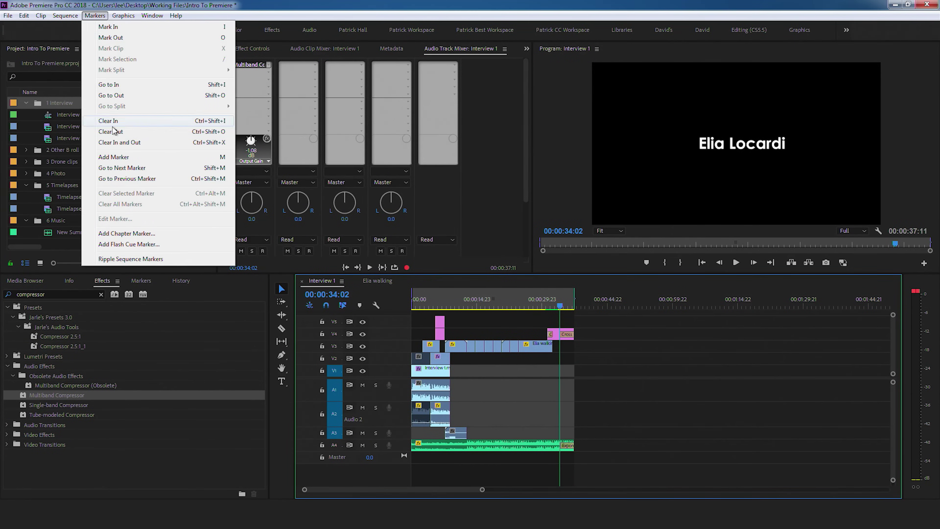
pyautogui.click(116, 142)
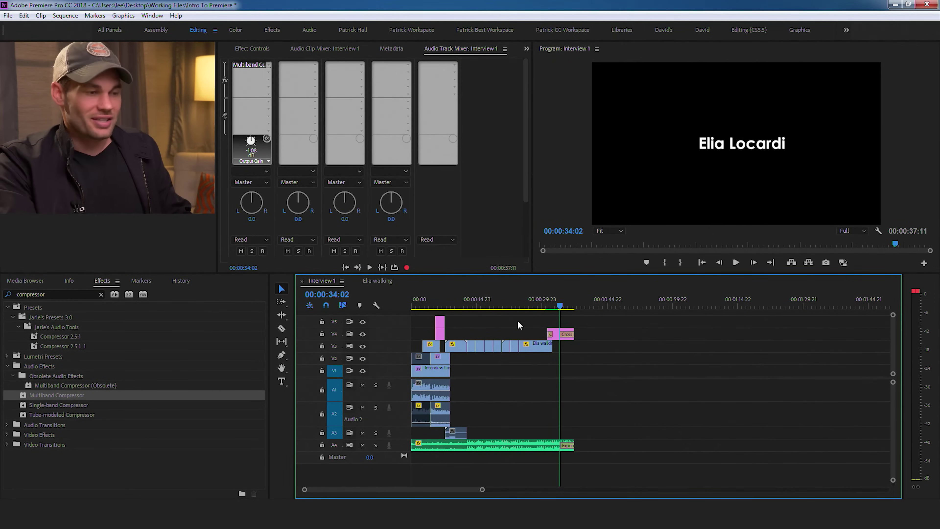
pyautogui.moveTo(528, 320); pyautogui.dragTo(582, 338)
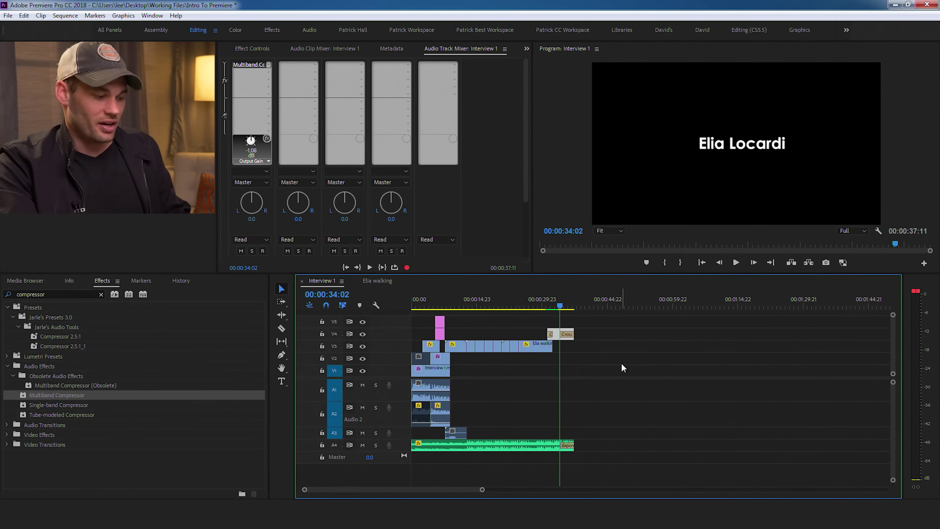
pyautogui.moveTo(483, 490); pyautogui.dragTo(735, 490)
pyautogui.click(798, 304)
pyautogui.hotkey('ctrl', 'v')
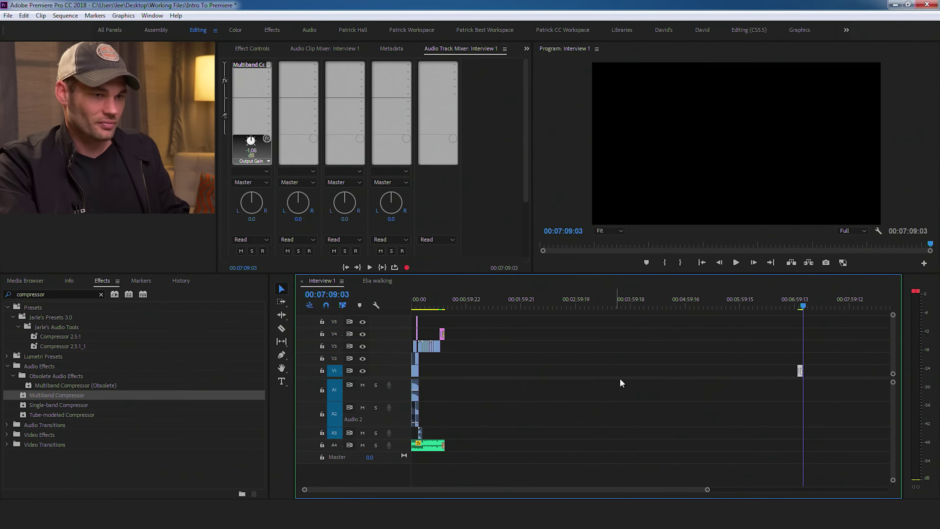
# - Examine the long gap on V1 between the edit and the stray title copy, and delete that copy
pyautogui.click(741, 368)
pyautogui.moveTo(708, 491); pyautogui.dragTo(630, 490)
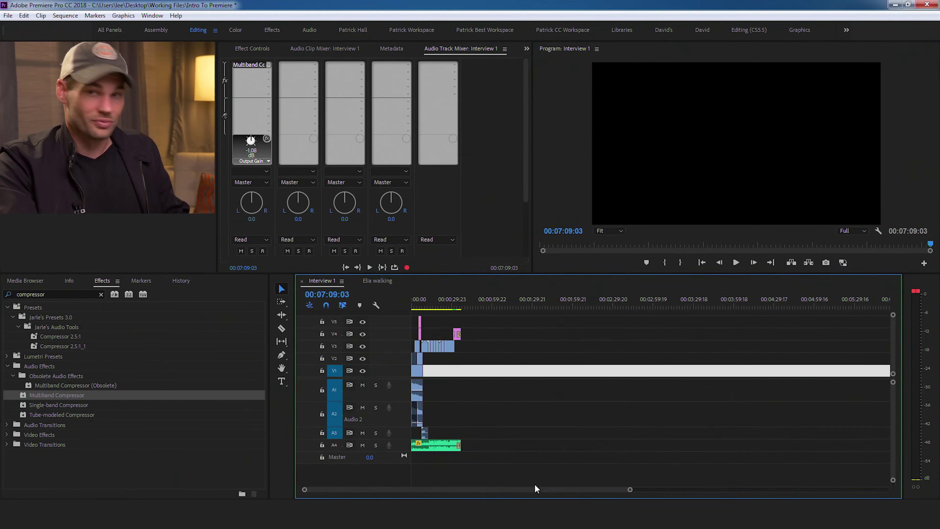
pyautogui.click(457, 305)
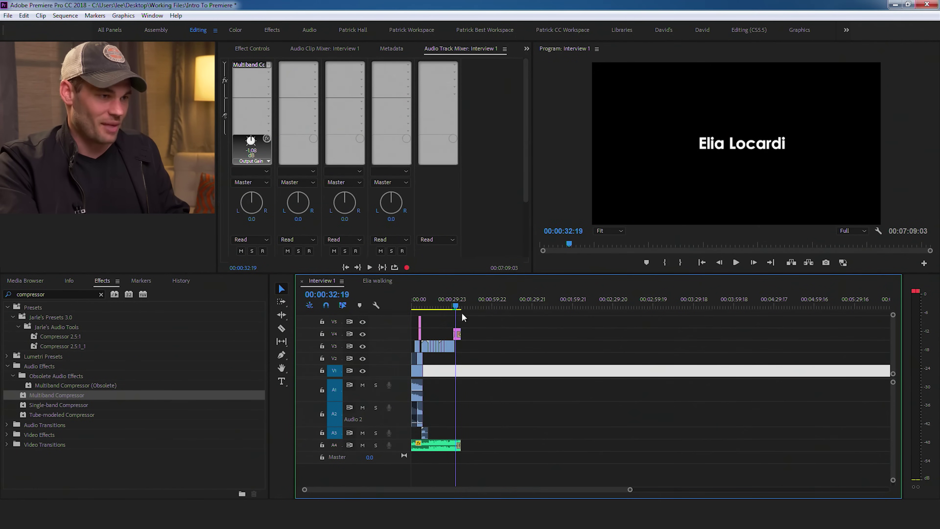
pyautogui.moveTo(630, 490); pyautogui.dragTo(706, 490)
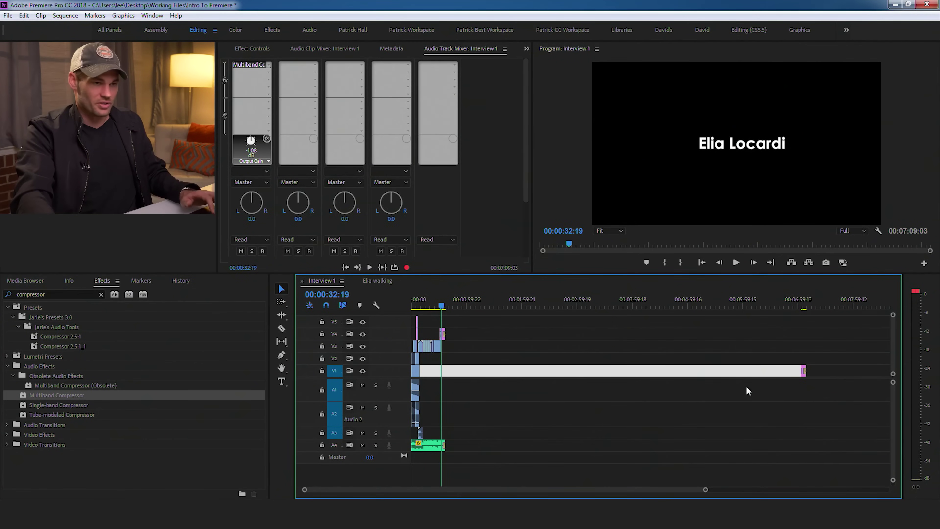
pyautogui.press('Delete')
pyautogui.moveTo(776, 347); pyautogui.dragTo(857, 409)
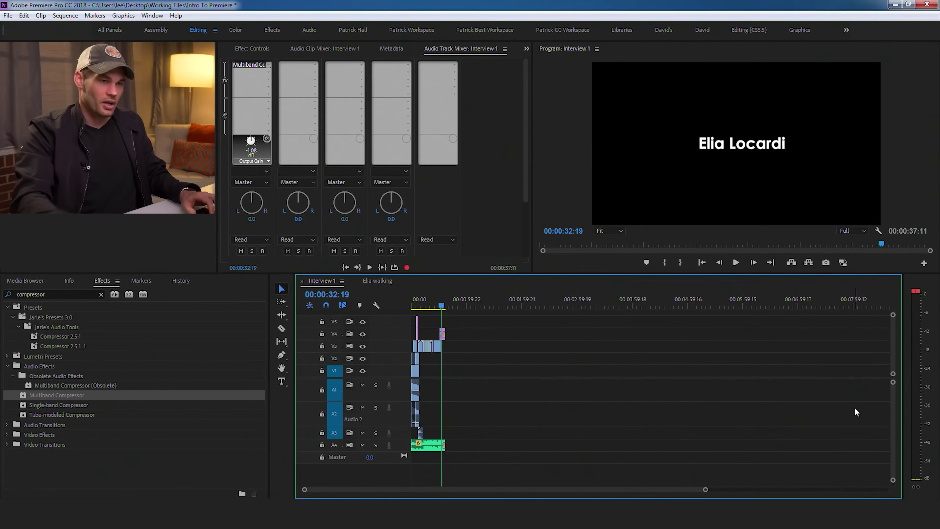
# - Mark the sequence's in point at its start and its out point at the end of the edit, 00:00:37:11
pyautogui.press('Home')
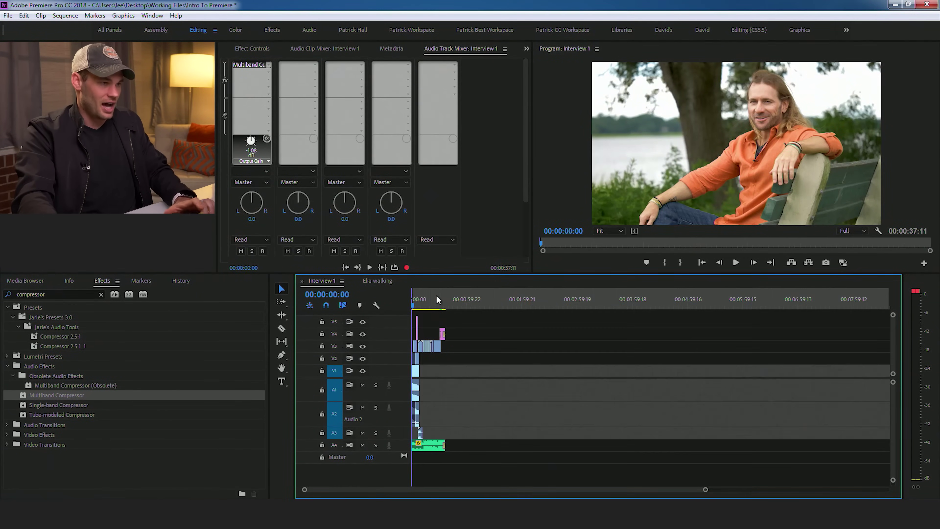
pyautogui.click(463, 306)
pyautogui.moveTo(463, 295); pyautogui.dragTo(450, 294)
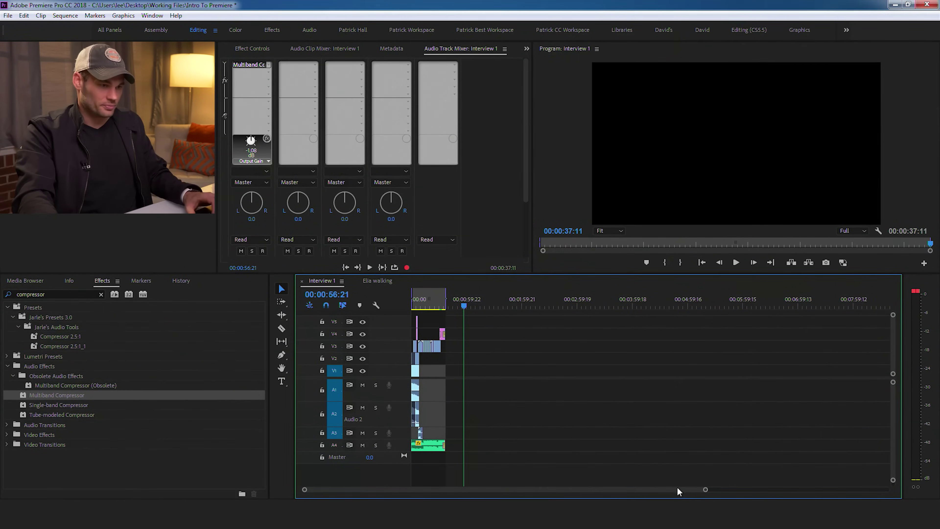
# - Open the media export settings for the sequence and choose H.264 as the output format
pyautogui.click(8, 15)
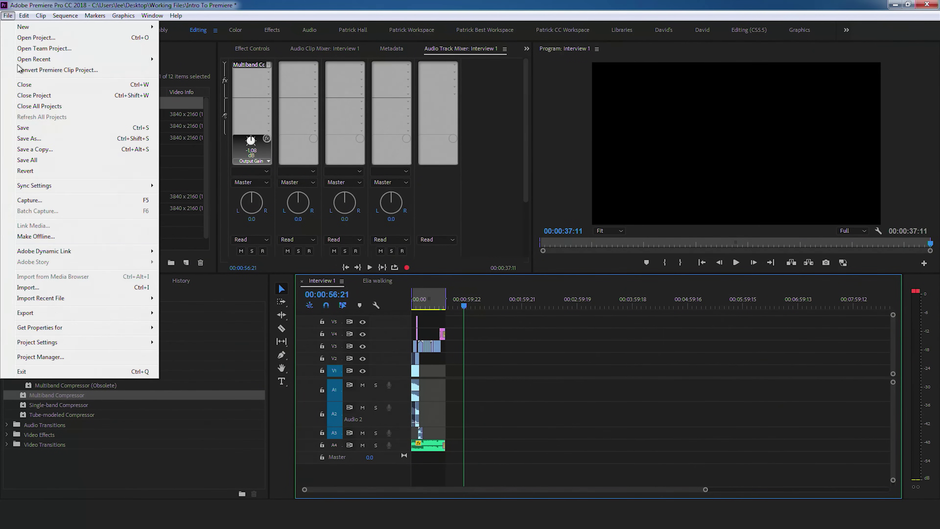
pyautogui.moveTo(59, 316)
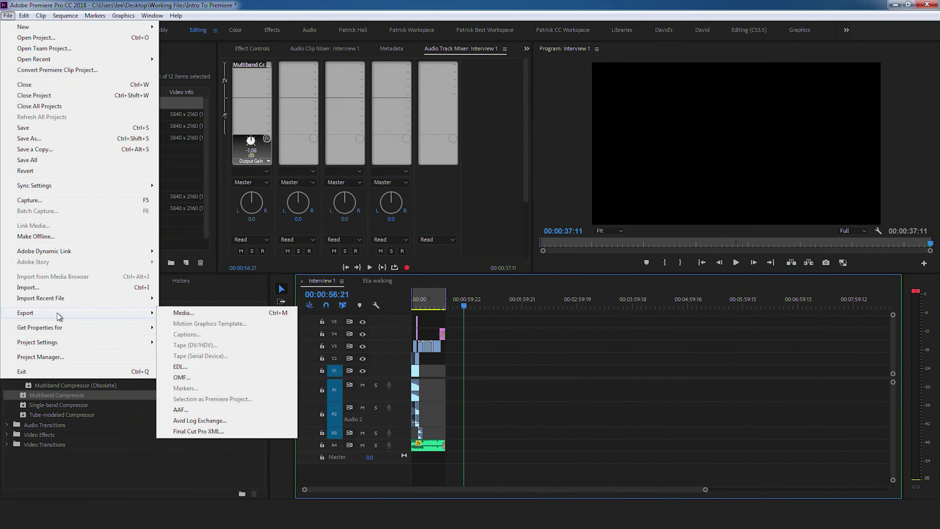
pyautogui.click(183, 313)
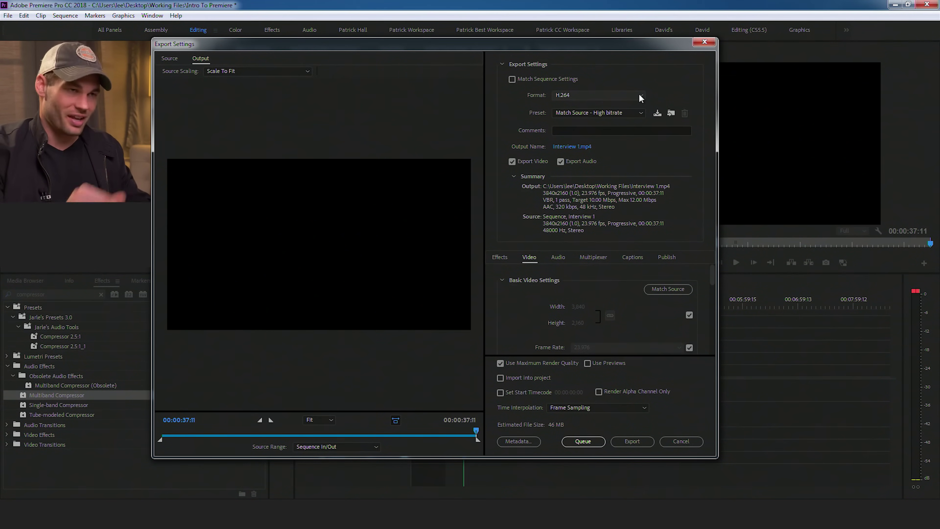
pyautogui.click(641, 98)
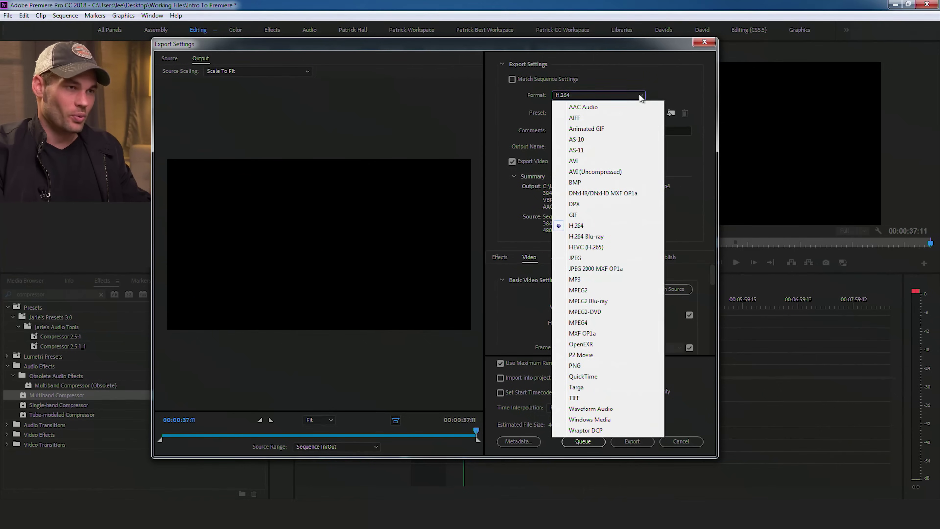
pyautogui.click(595, 226)
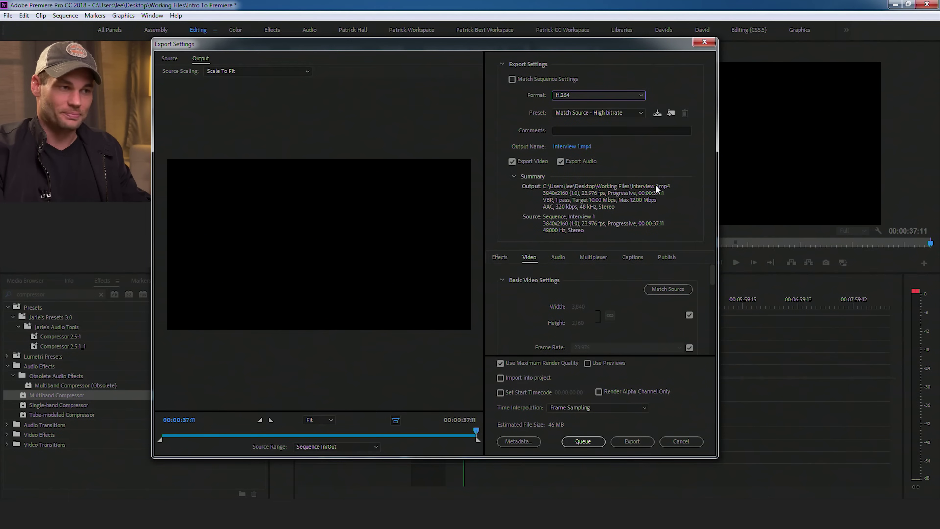
# - Stop the output frame size from matching the source and set it to 1920 × 1080
pyautogui.moveTo(715, 270)
pyautogui.mouseDown()
pyautogui.moveTo(711, 284)
pyautogui.moveTo(714, 269)
pyautogui.mouseUp()
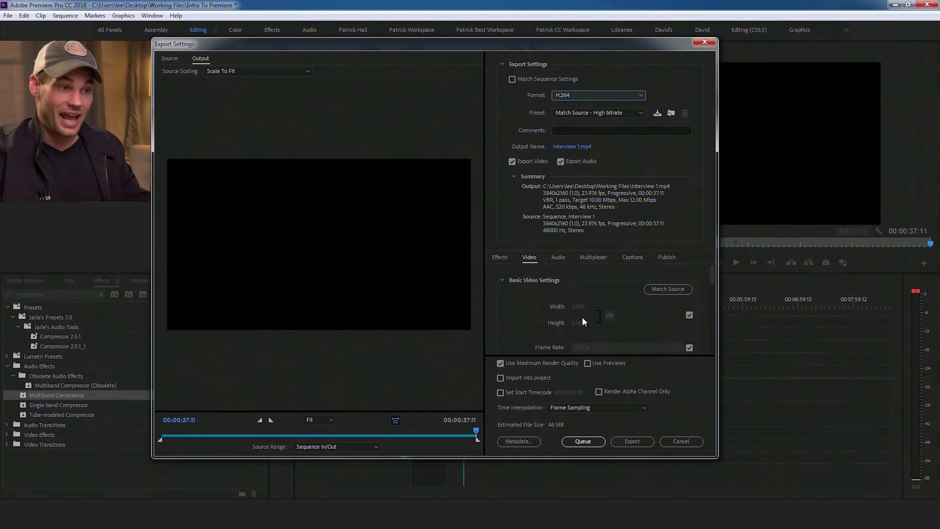
pyautogui.click(690, 315)
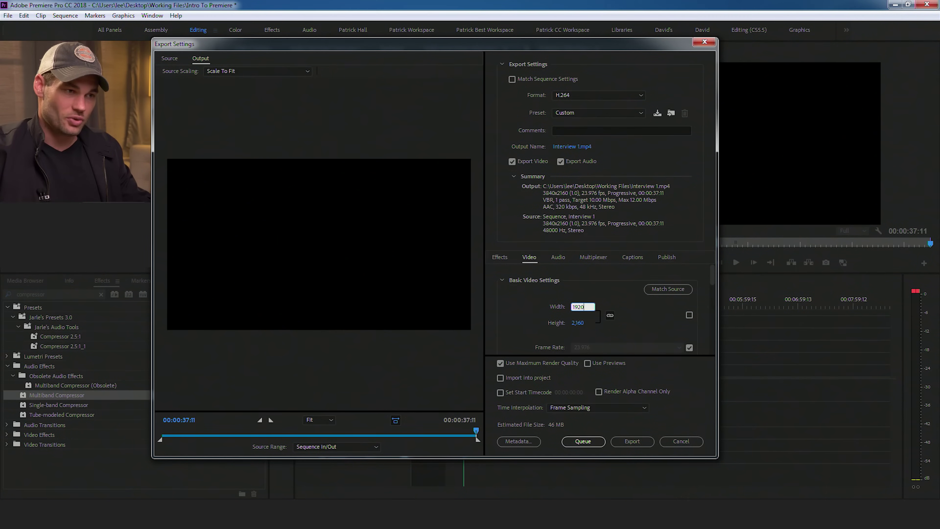
pyautogui.press('Return')
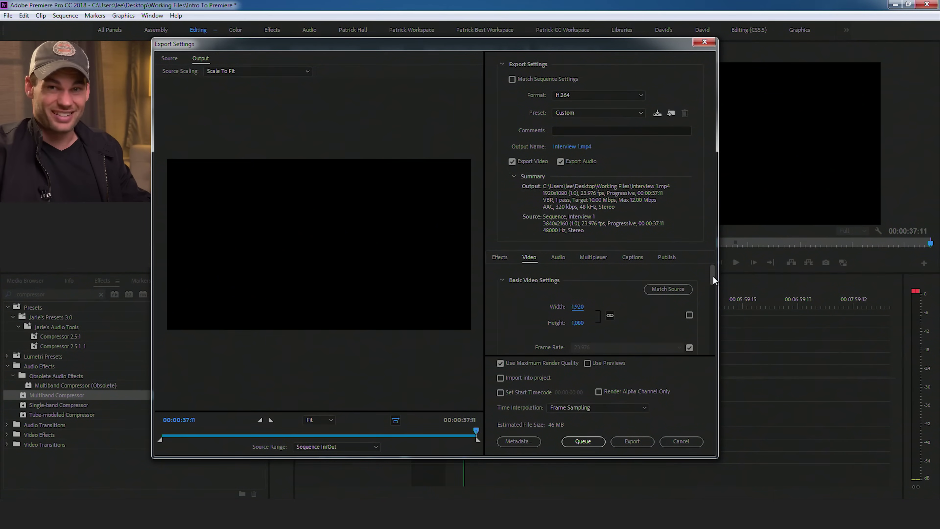
# - Set the bitrate encoding to CBR with a target bitrate of 20 Mbps
pyautogui.moveTo(712, 275); pyautogui.dragTo(714, 328)
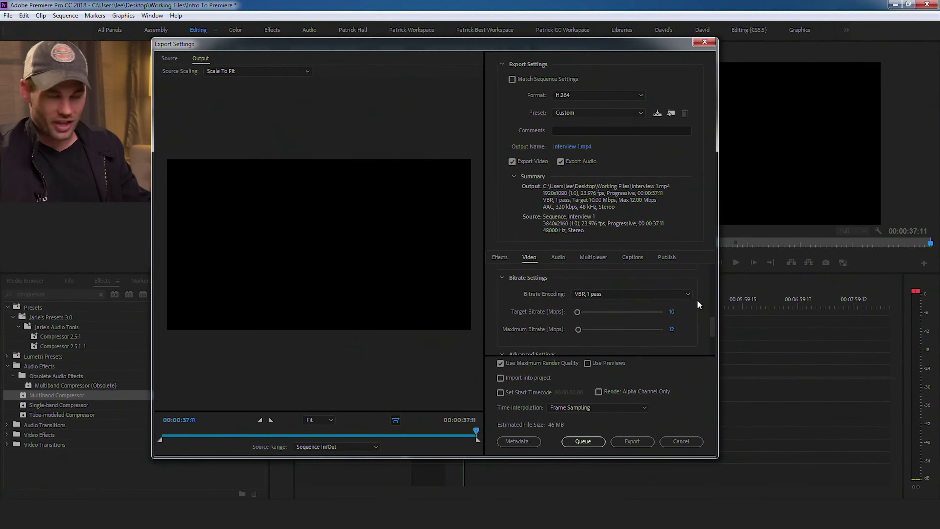
pyautogui.click(686, 295)
pyautogui.click(628, 301)
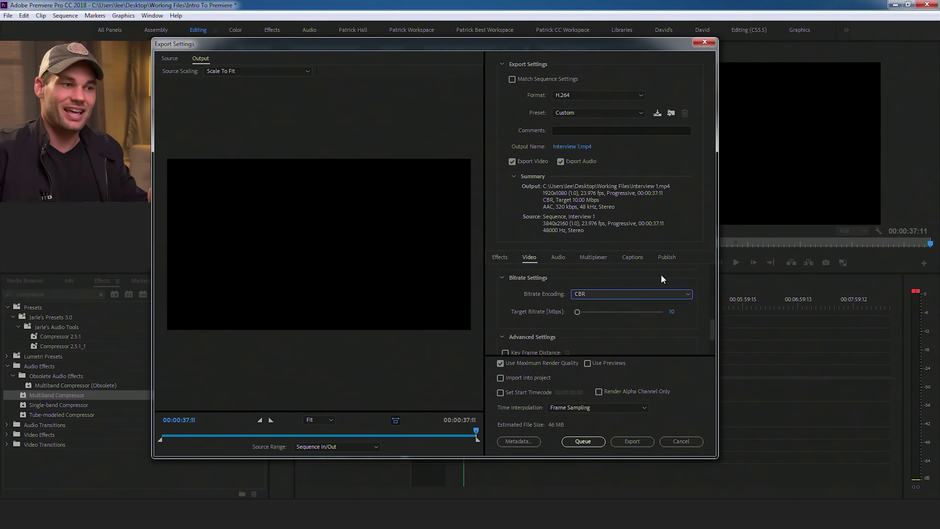
pyautogui.click(671, 311)
pyautogui.write('20')
pyautogui.press('Return')
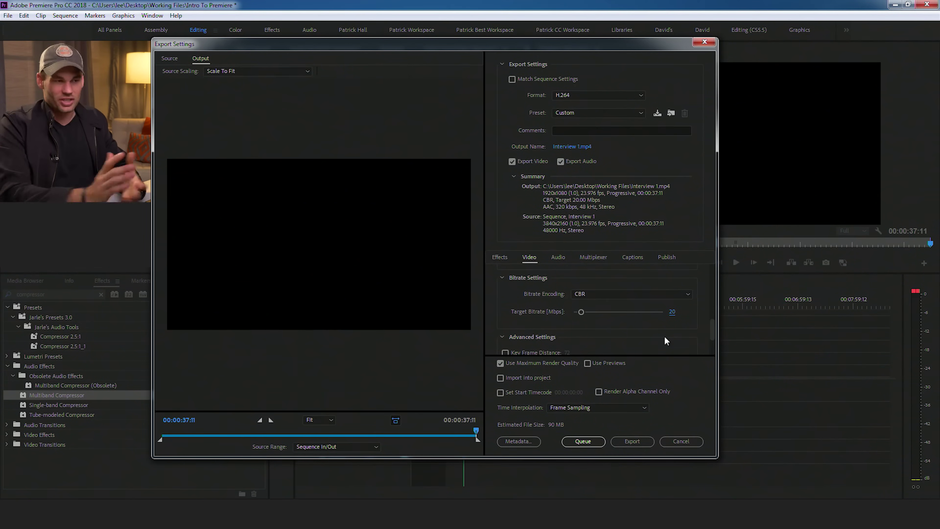
# - Match the output frame size to the 3840 × 2160 source and set the target bitrate to 40 Mbps
pyautogui.moveTo(712, 331); pyautogui.dragTo(713, 279)
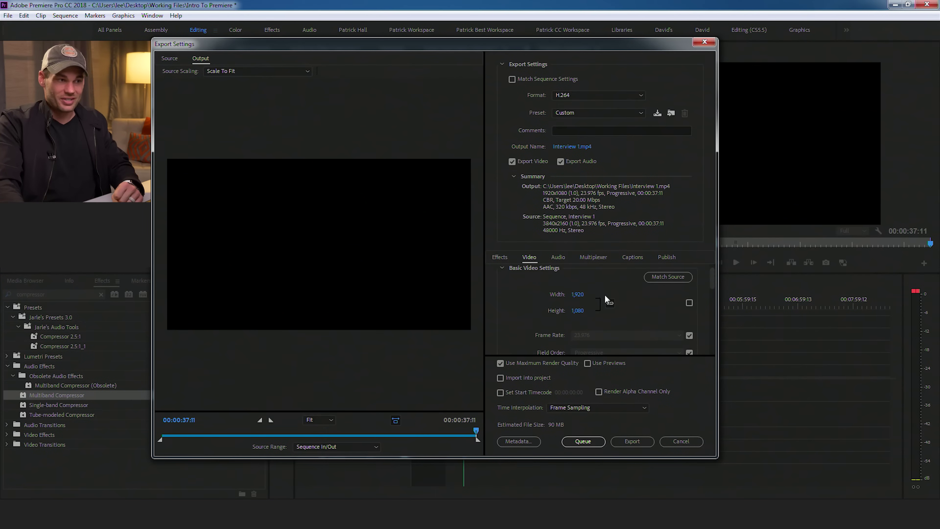
pyautogui.click(689, 303)
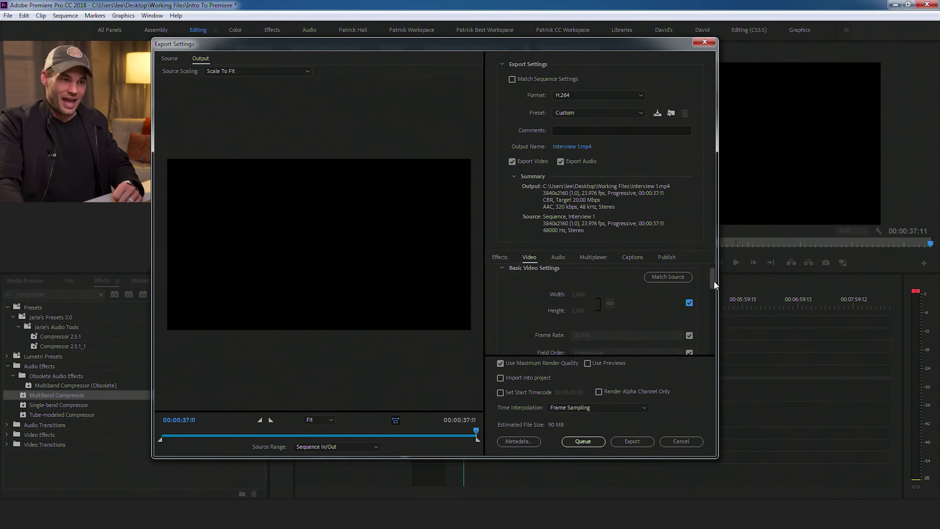
pyautogui.moveTo(714, 281); pyautogui.dragTo(714, 335)
pyautogui.click(677, 305)
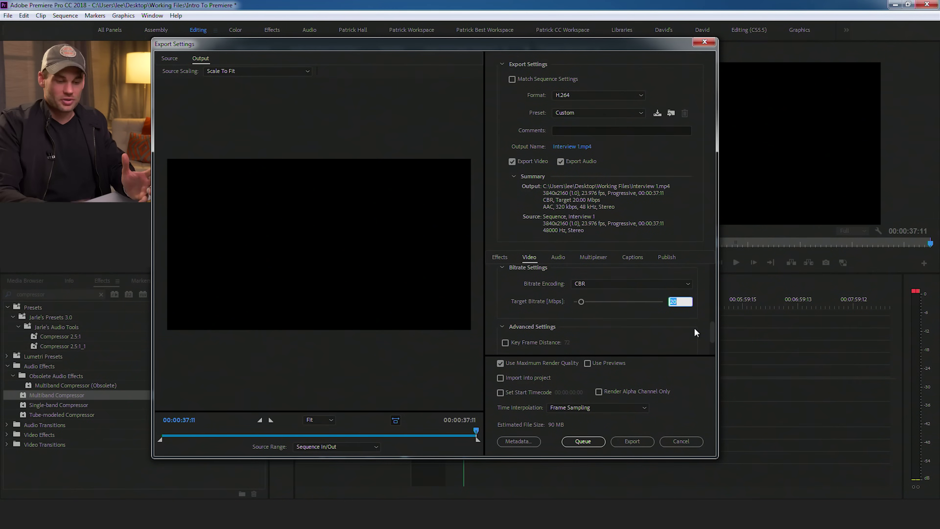
pyautogui.write('40')
pyautogui.press('Return')
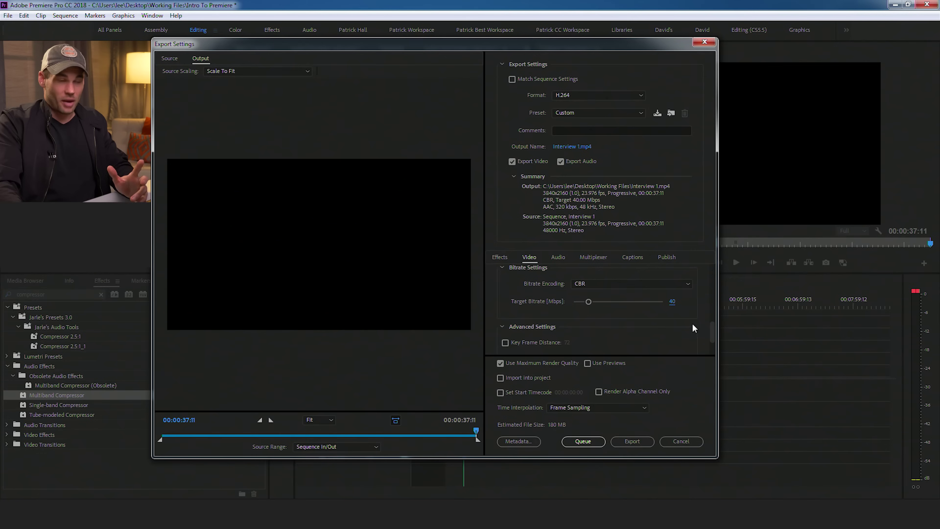
# - Try the bitrate encodings VBR, 1 pass and VBR, 2 pass, and return the encoding to CBR
pyautogui.click(653, 284)
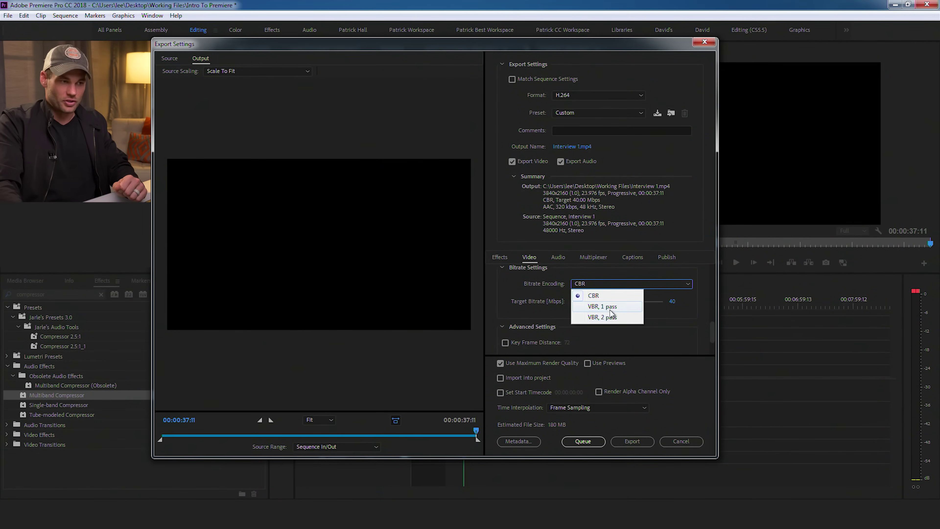
pyautogui.click(674, 326)
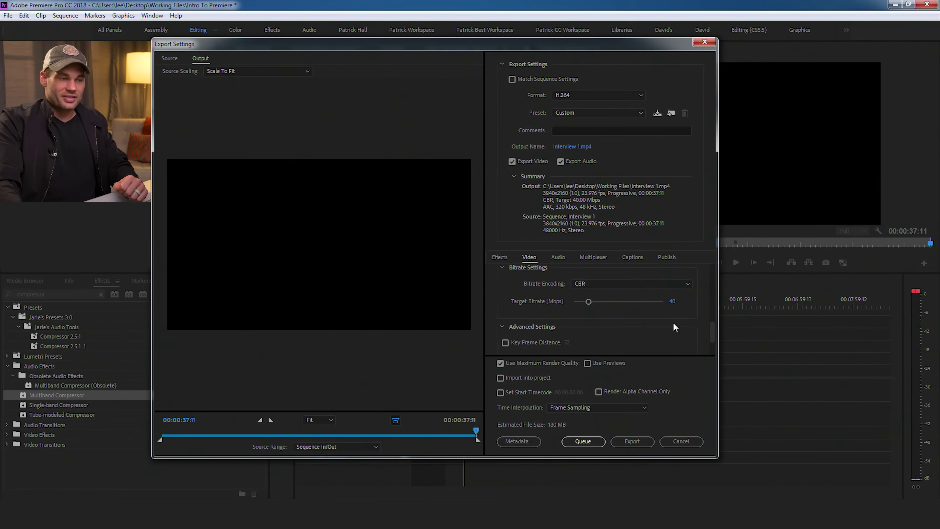
pyautogui.click(660, 283)
pyautogui.click(618, 306)
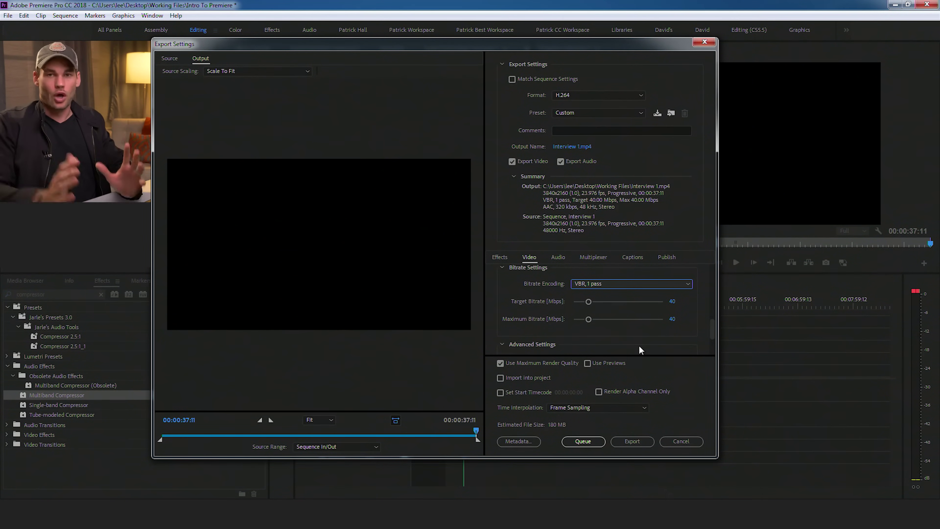
pyautogui.click(604, 285)
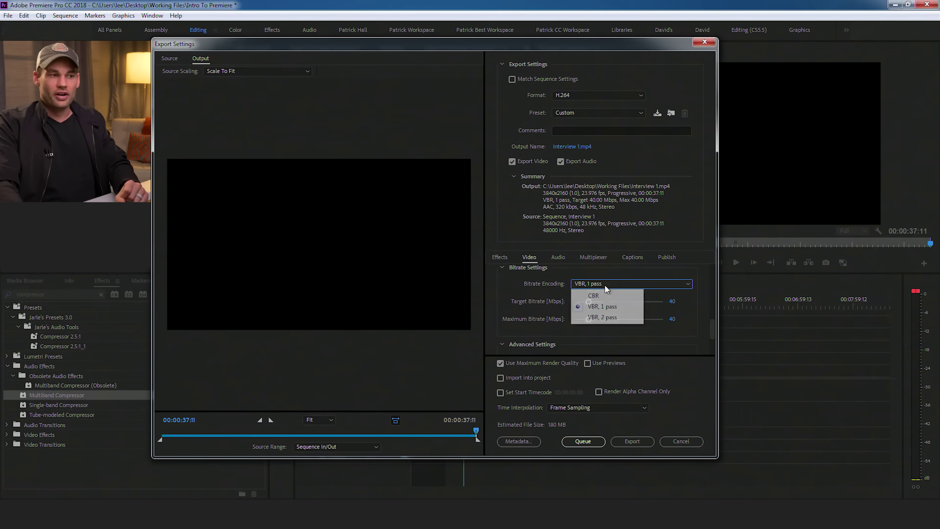
pyautogui.click(603, 318)
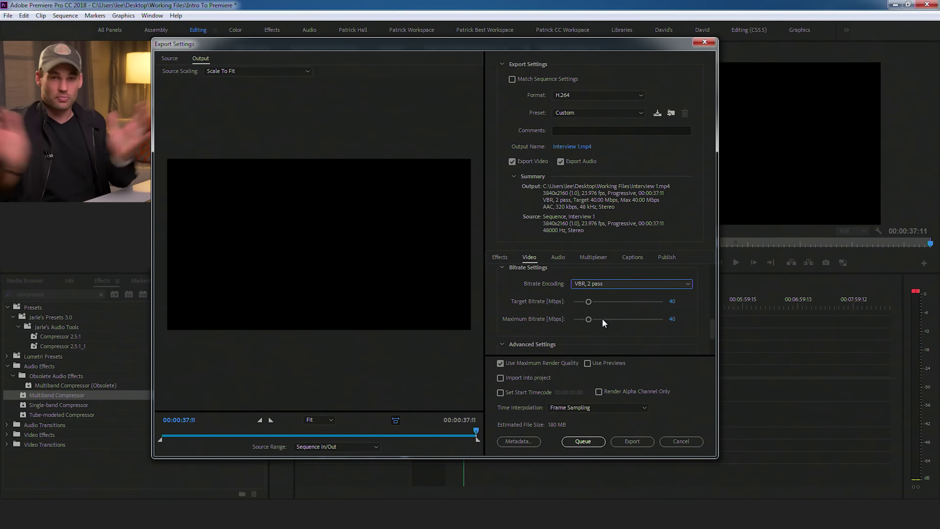
pyautogui.click(607, 284)
pyautogui.click(607, 295)
pyautogui.scroll(-2, 712, 337)
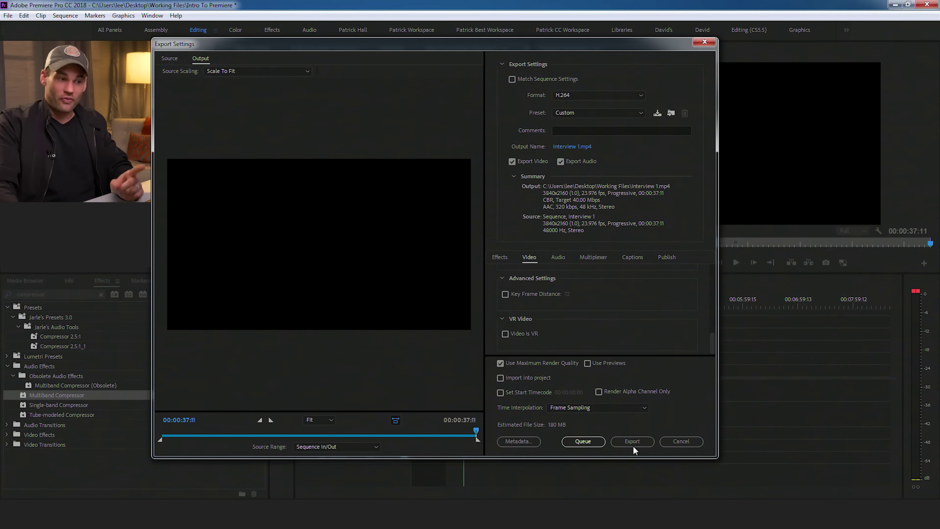
# - Name the export output file "Intro To Premiere final edit" and save it as an MP4 in the Working Files folder
pyautogui.click(577, 146)
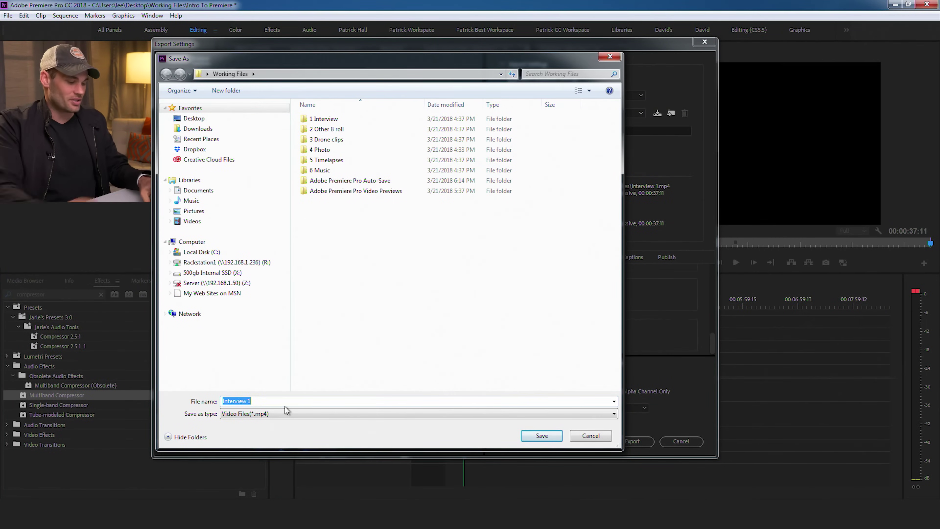
pyautogui.write('Intro ')
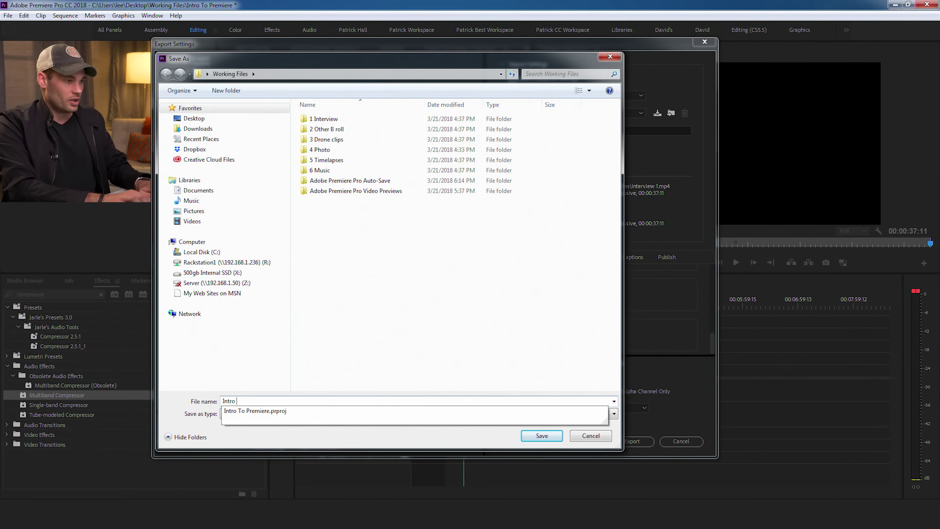
pyautogui.write('To Premiere final es')
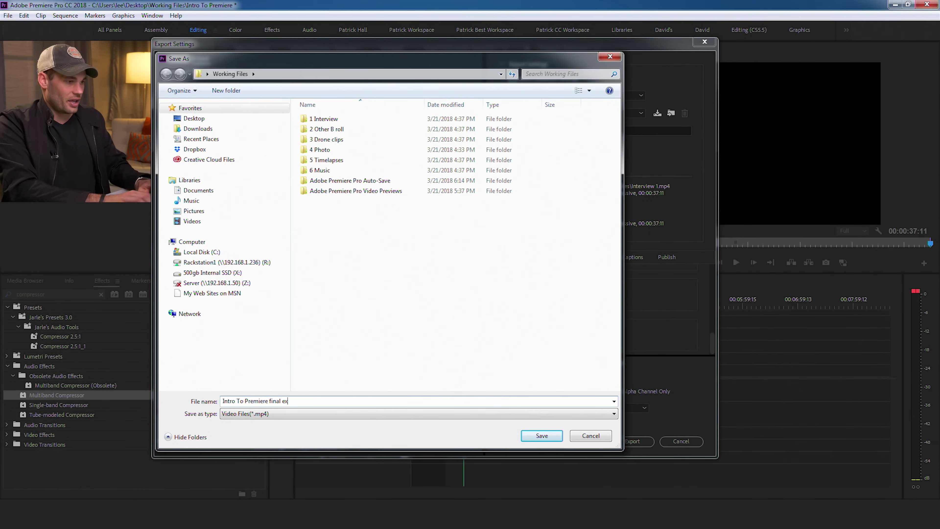
pyautogui.press('BackSpace')
pyautogui.write('dit')
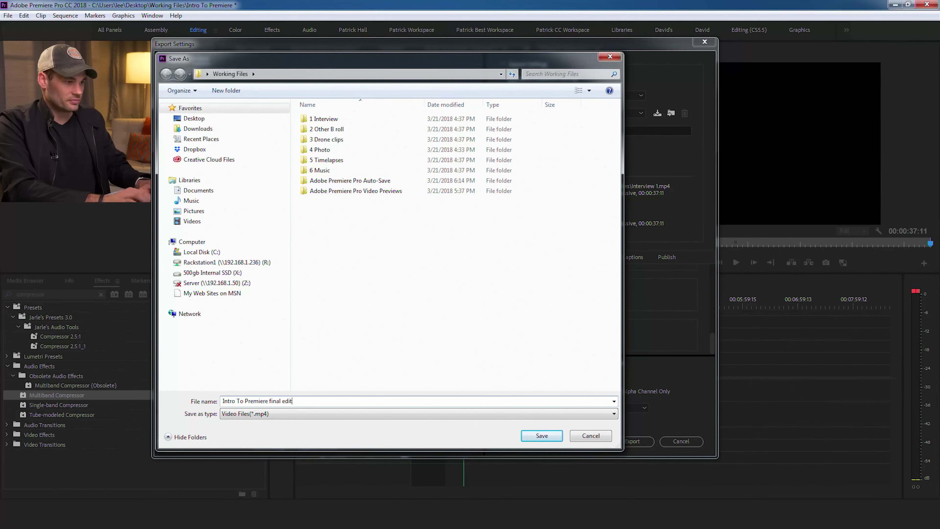
pyautogui.press('Return')
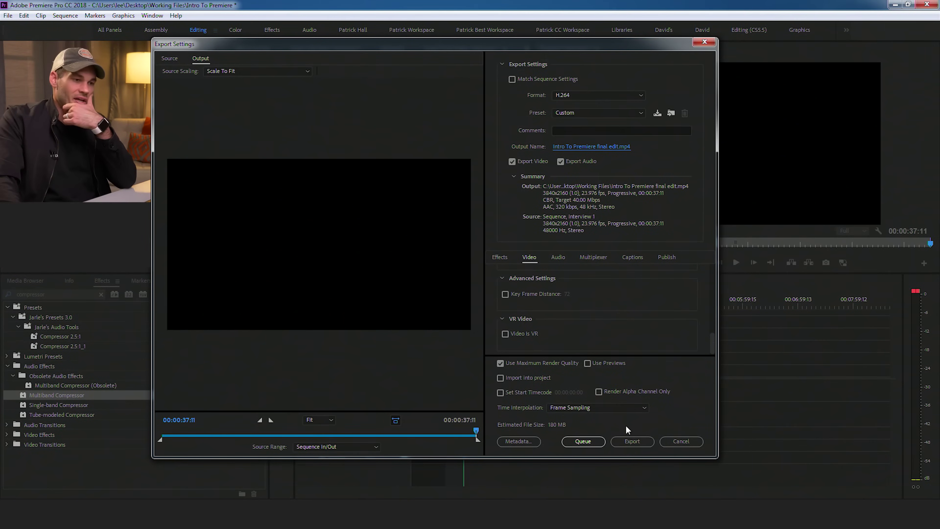
# - Start a direct export and cancel it, then send the sequence to the Adobe Media Encoder queue instead
pyautogui.click(632, 440)
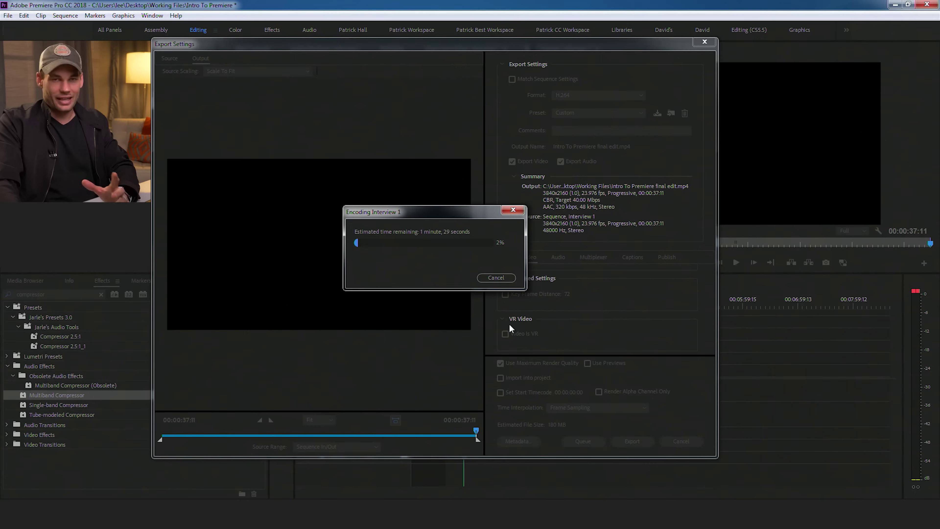
pyautogui.click(496, 277)
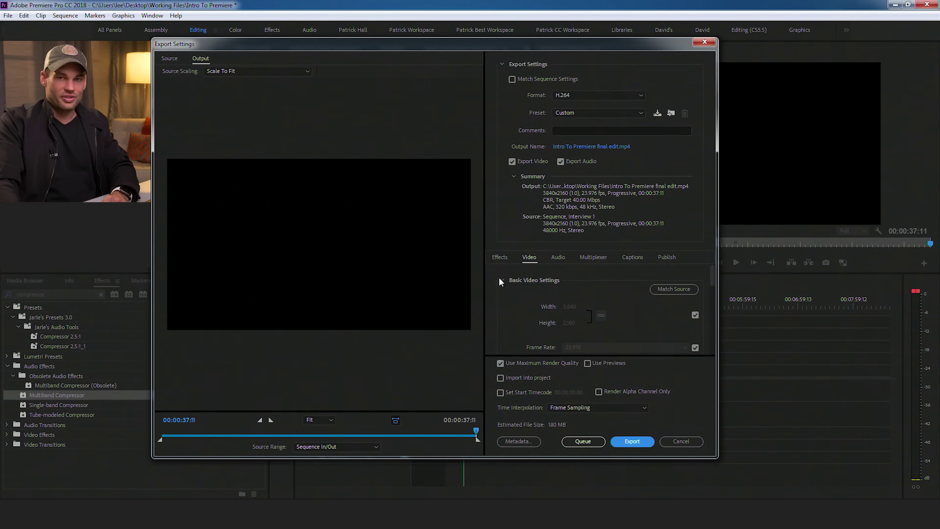
pyautogui.click(587, 444)
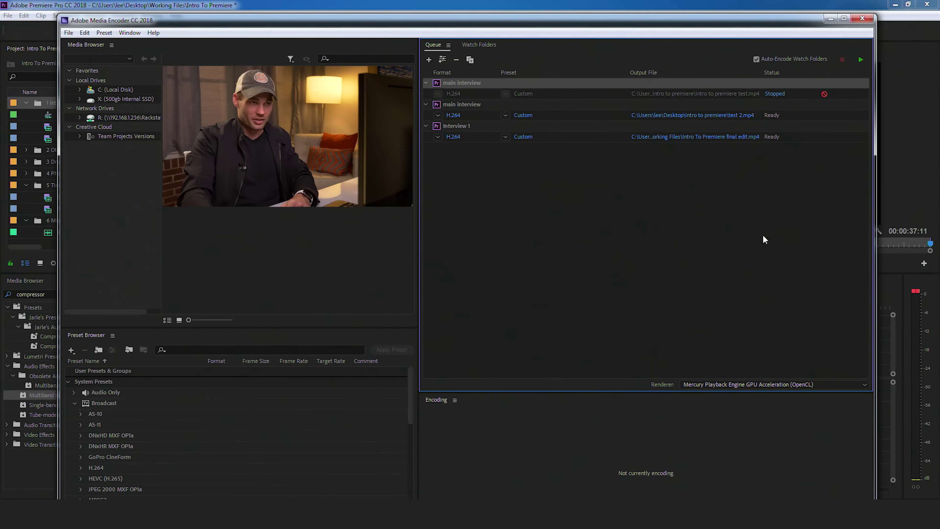
# - Remove the main interview job with output "test 2.mp4" from the encoding queue
pyautogui.click(794, 115)
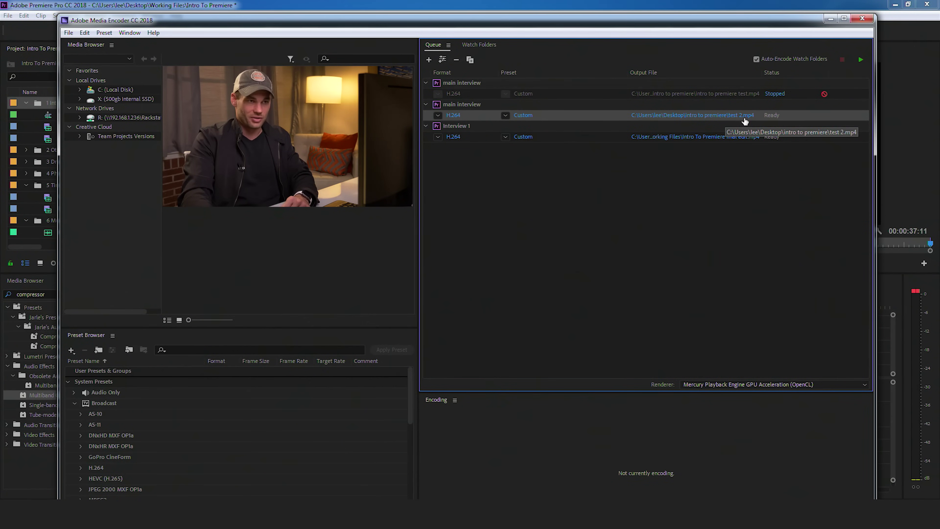
pyautogui.rightClick(805, 117)
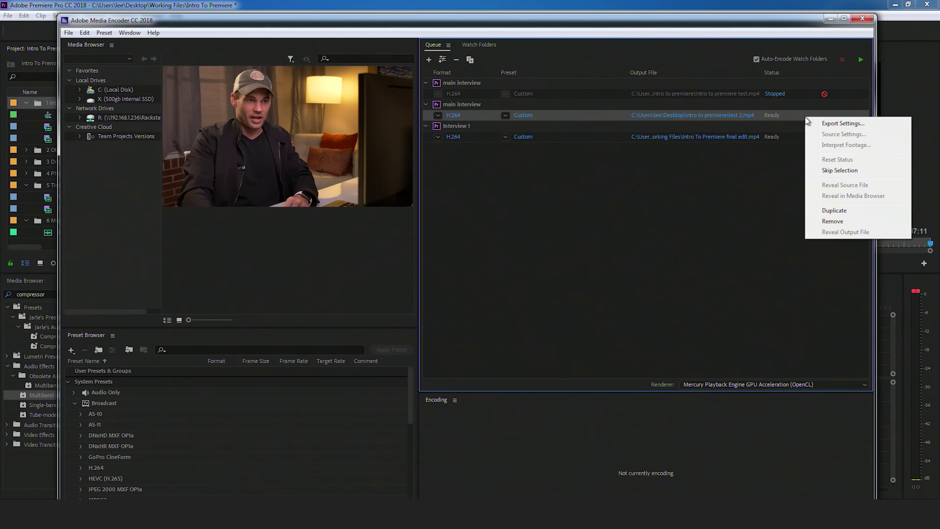
pyautogui.click(831, 223)
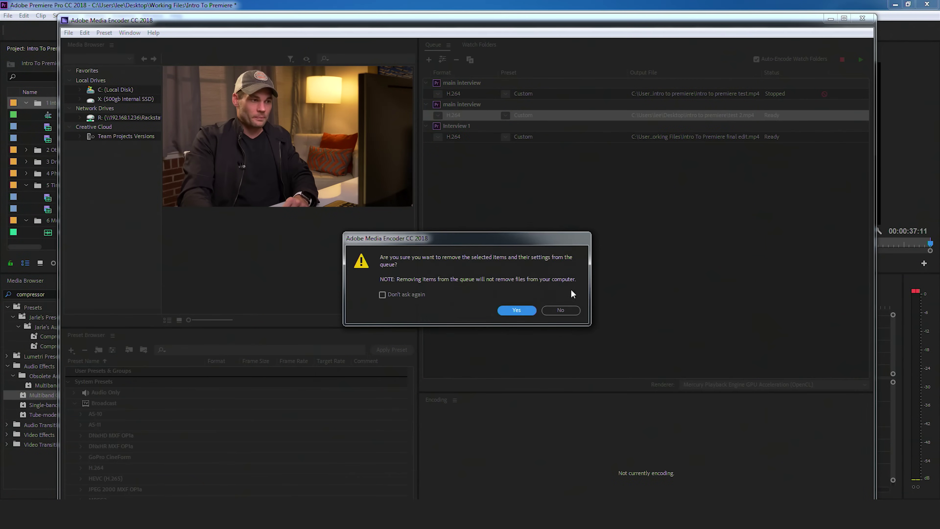
pyautogui.click(516, 310)
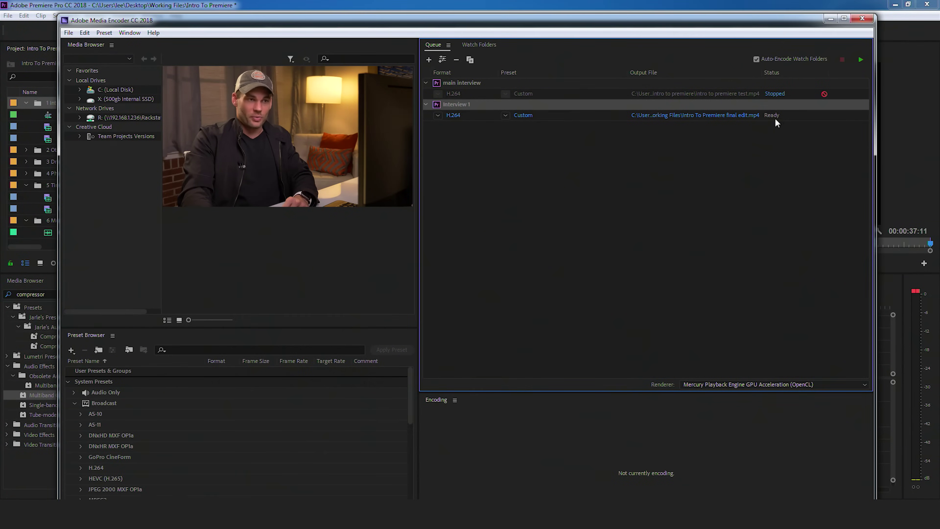
# - Reset the status of the stopped main interview job with output "intro to premiere test.mp4"
pyautogui.click(795, 94)
pyautogui.rightClick(802, 91)
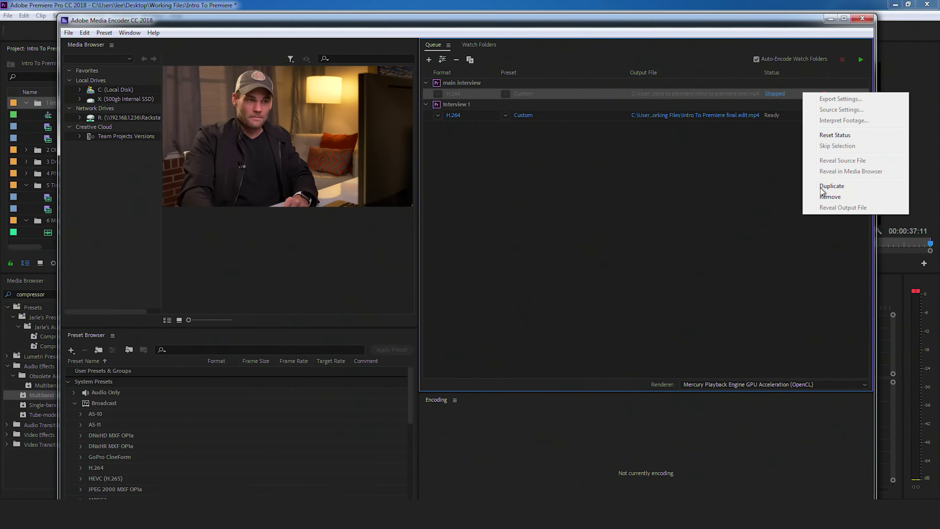
pyautogui.click(834, 137)
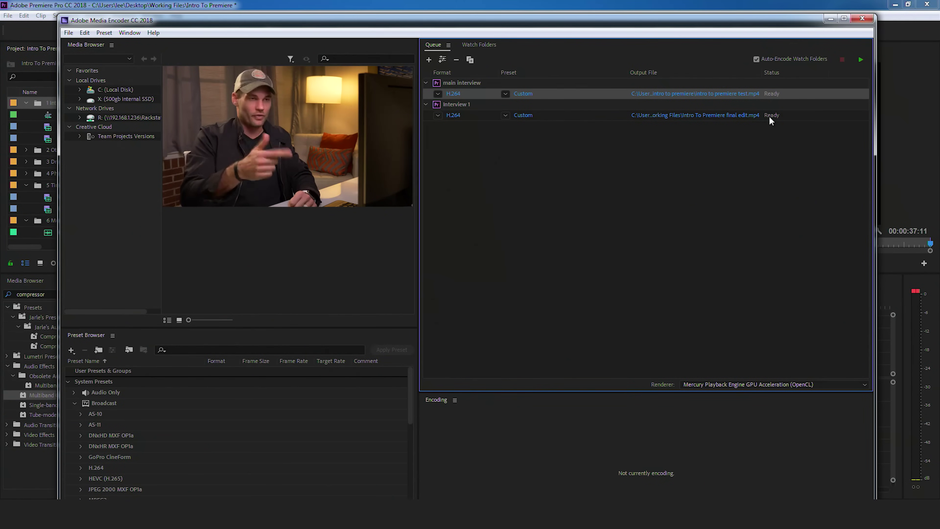
# - Remove the "intro to premiere test.mp4" job from the queue and start encoding "Intro To Premiere final edit.mp4"
pyautogui.rightClick(797, 92)
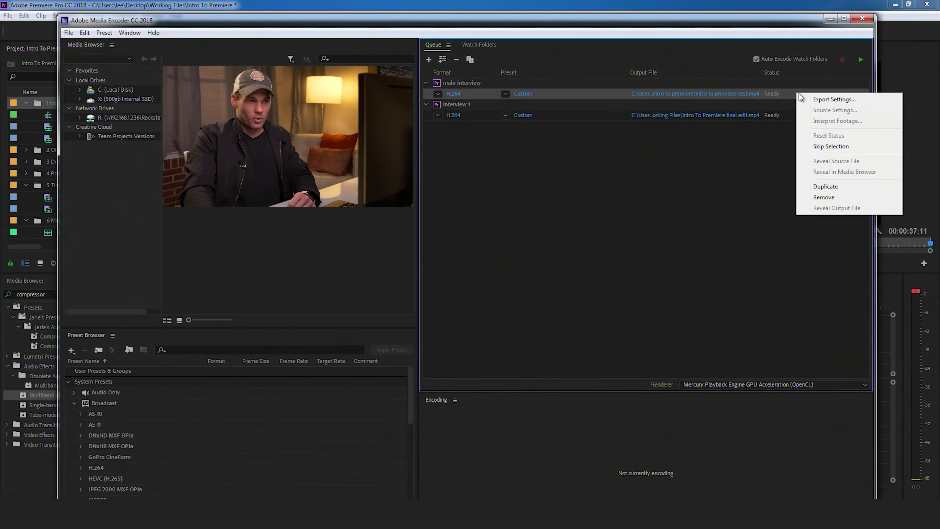
pyautogui.click(823, 197)
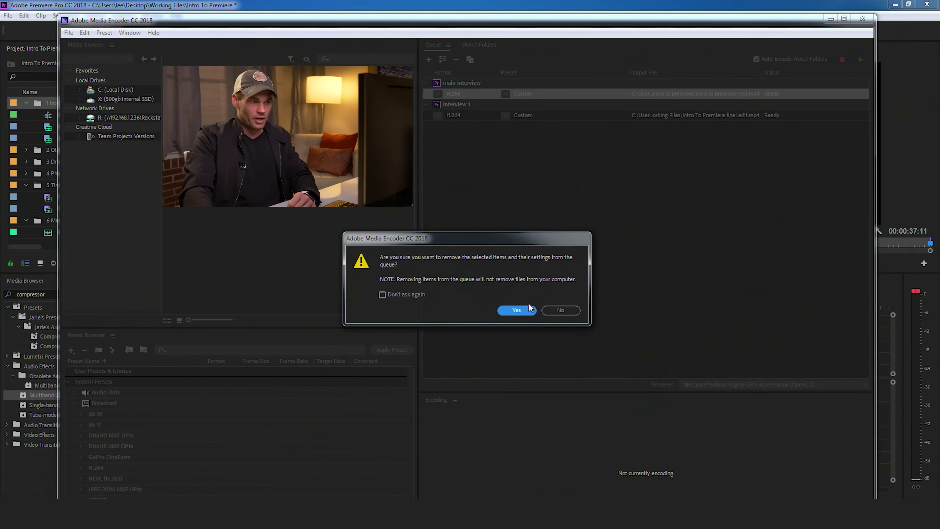
pyautogui.click(532, 309)
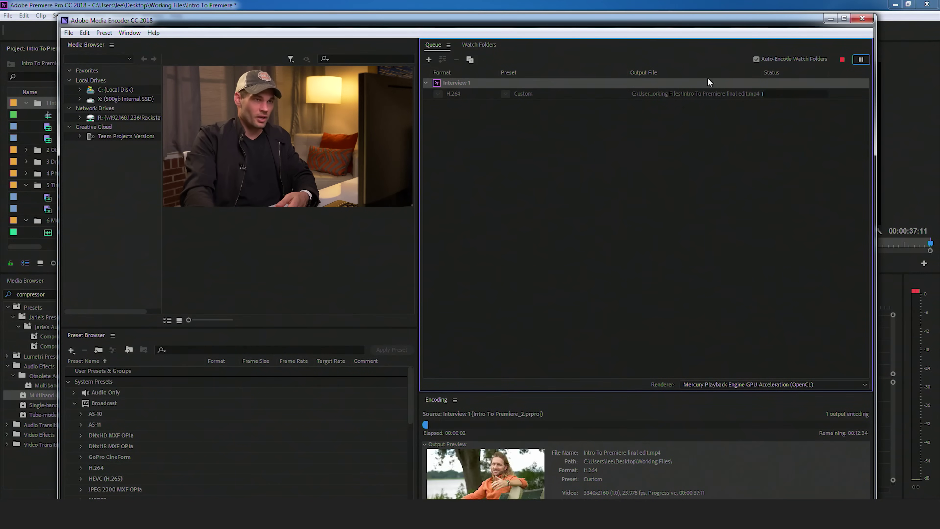
pyautogui.moveTo(719, 21); pyautogui.dragTo(720, 11)
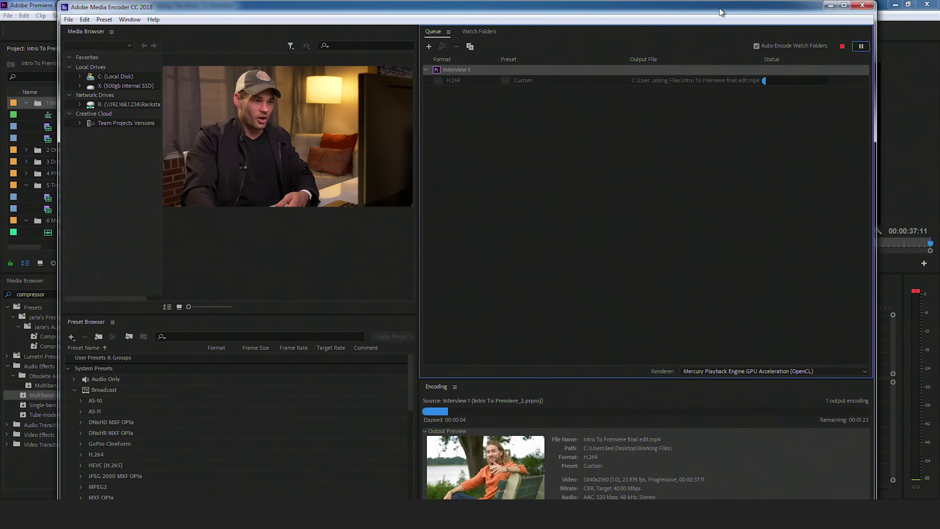